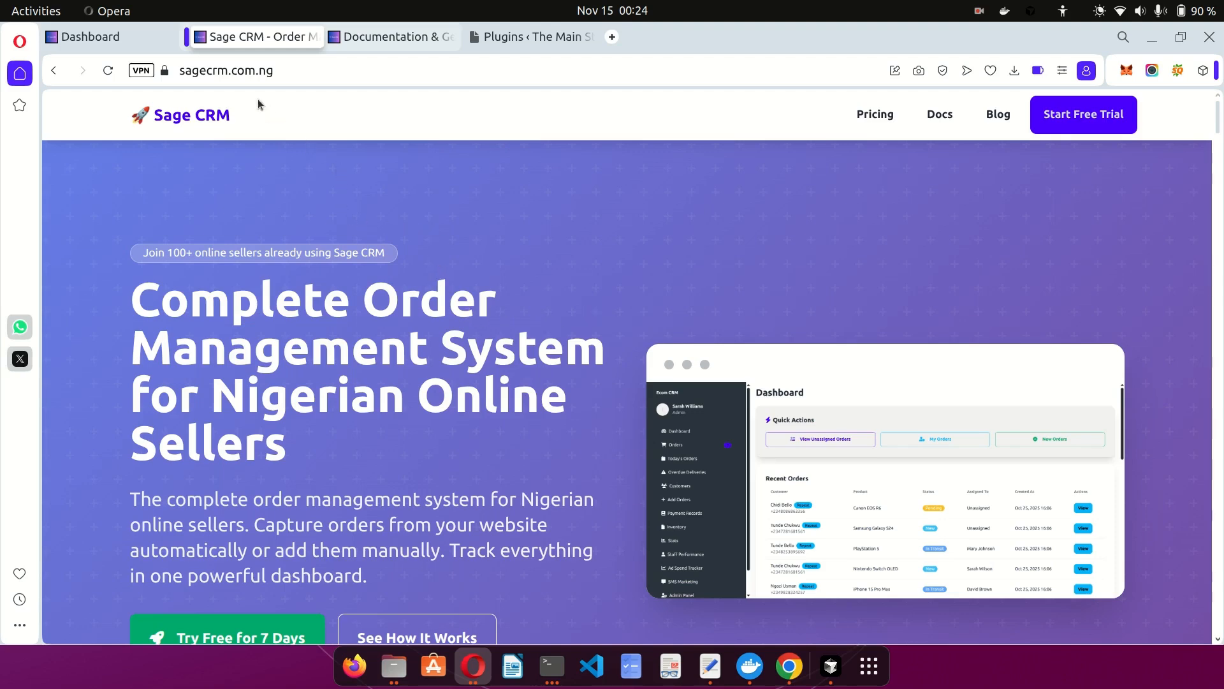
# Scroll through the Sage CRM landing page.
pyautogui.click(238, 75)
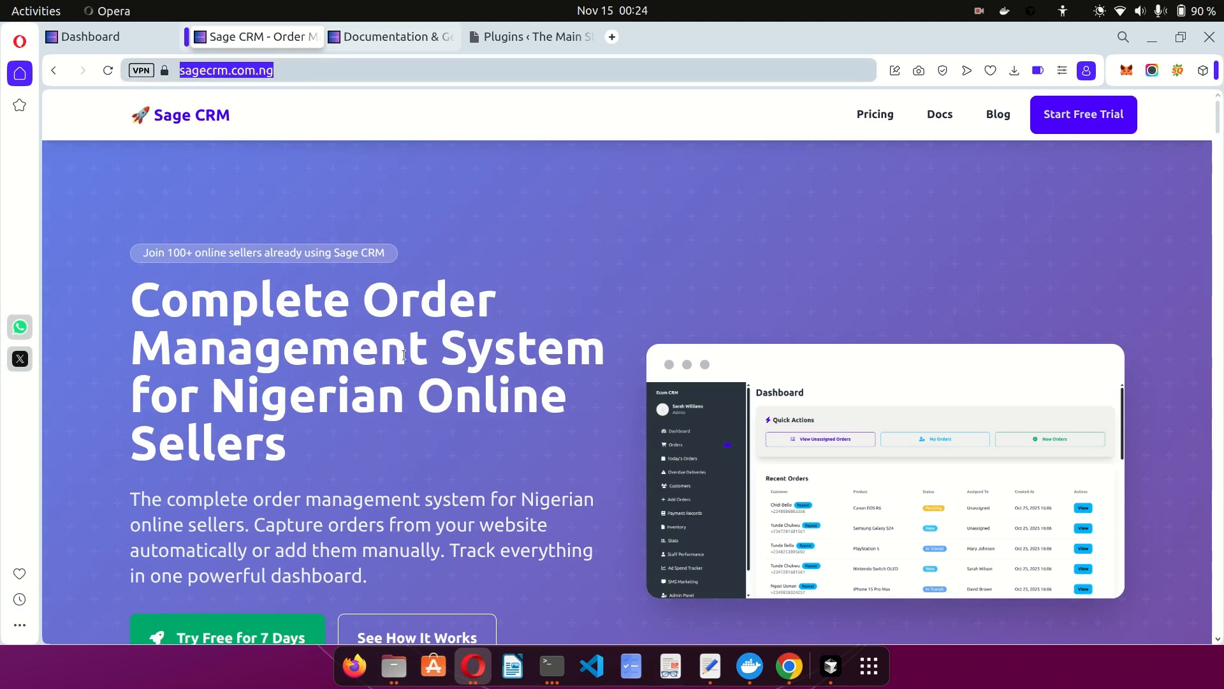
pyautogui.click(474, 208)
pyautogui.scroll(-2, 474, 204)
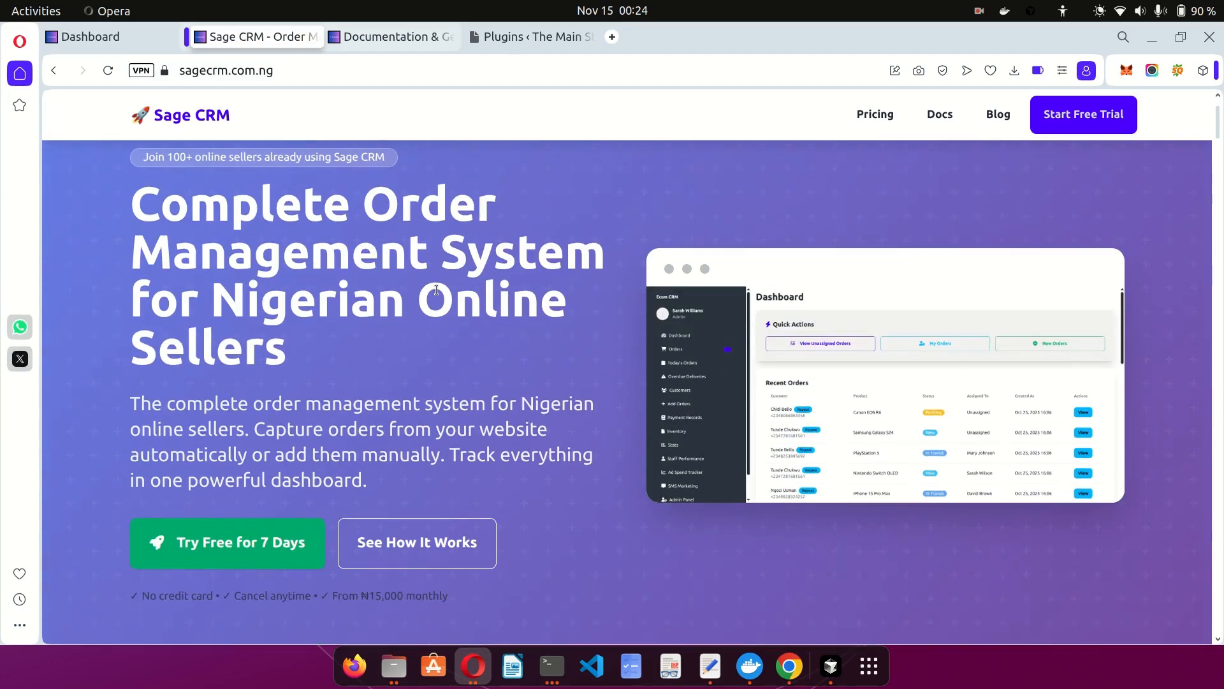
pyautogui.scroll(-10, 357, 299)
pyautogui.scroll(6, 340, 298)
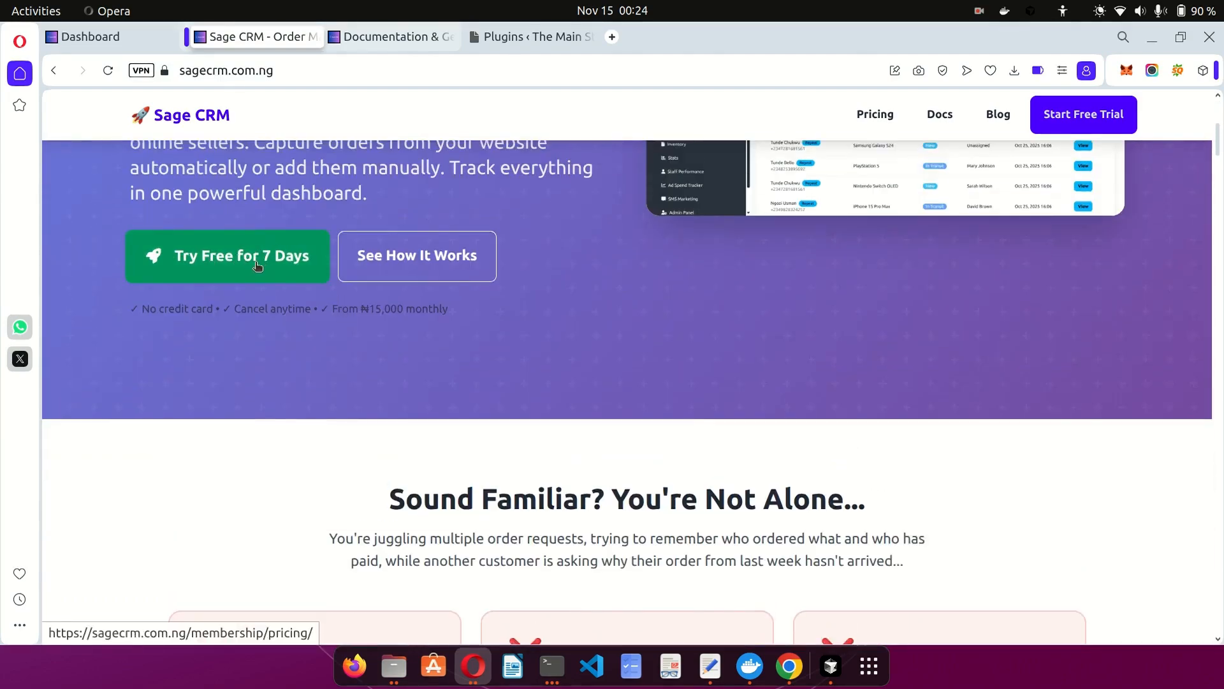
pyautogui.scroll(6, 267, 257)
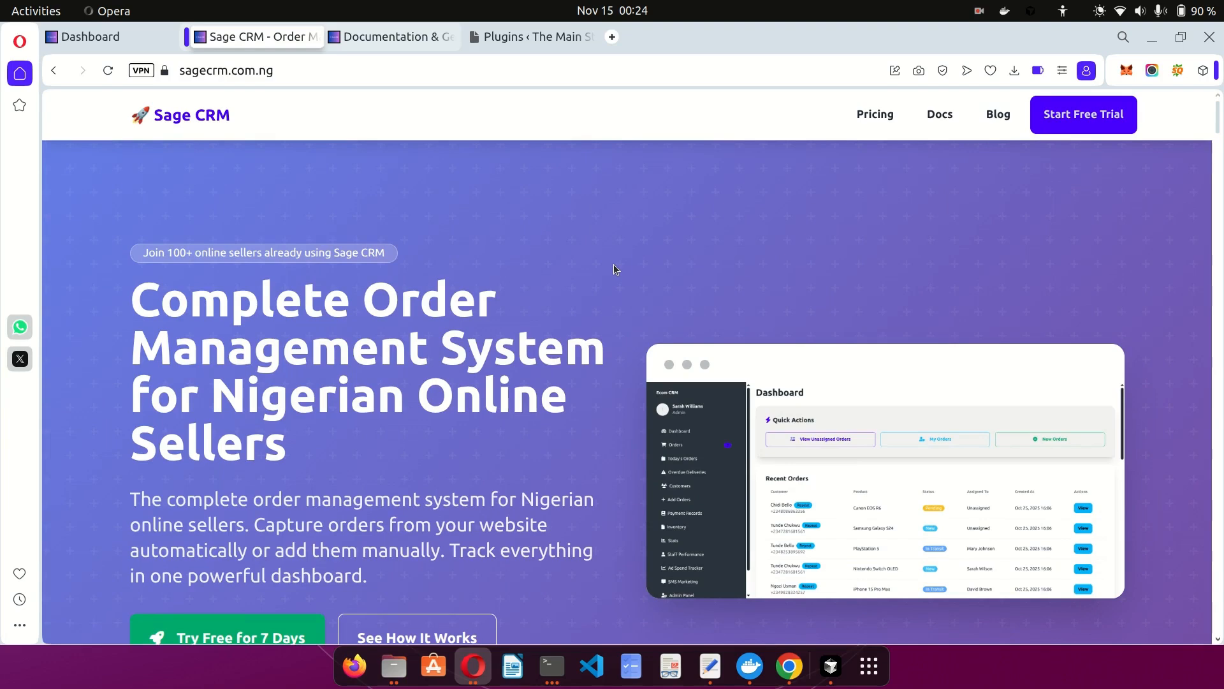
# Open the pricing page and scroll to the Starter, Growth, Pro and Unlimited plans.
pyautogui.click(1057, 127)
pyautogui.scroll(-4, 744, 322)
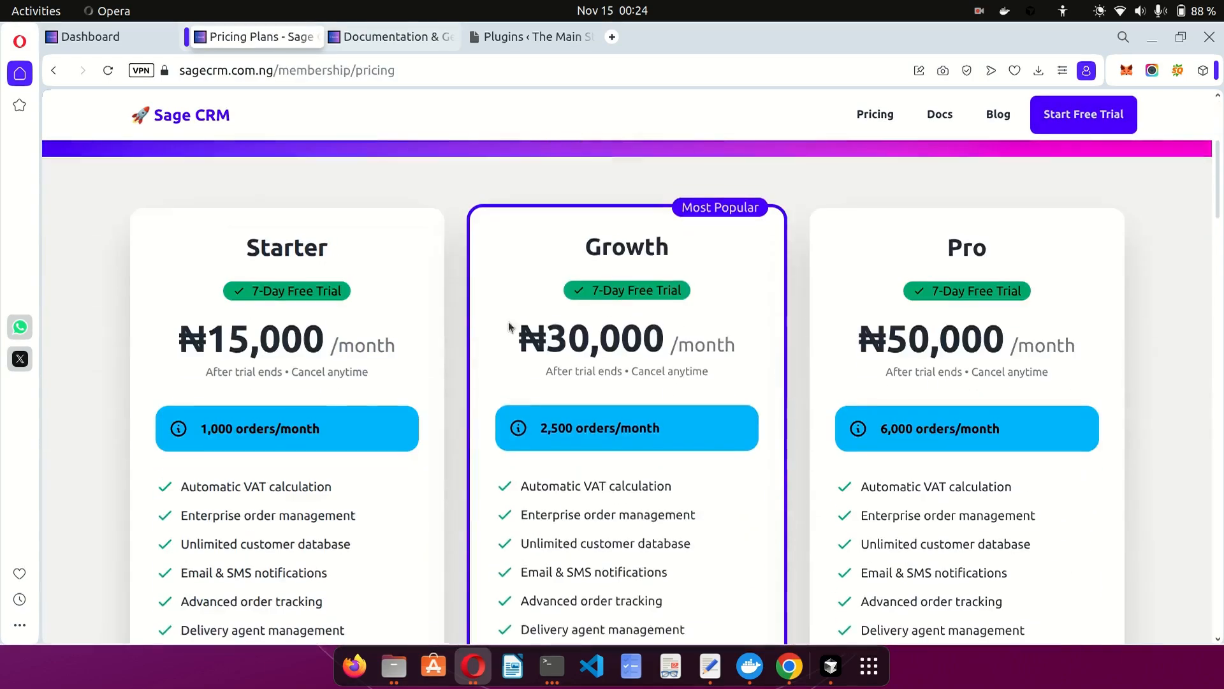
pyautogui.scroll(-2, 744, 317)
pyautogui.scroll(2, 762, 320)
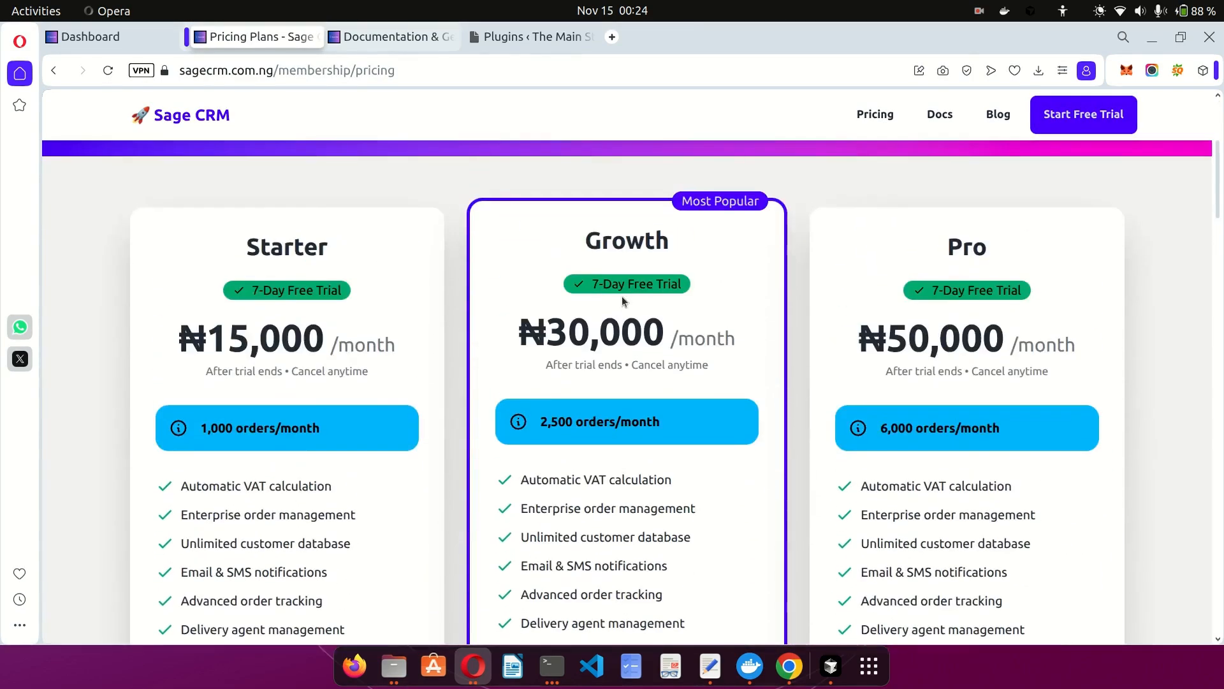
pyautogui.scroll(-5, 622, 296)
pyautogui.scroll(-10, 442, 317)
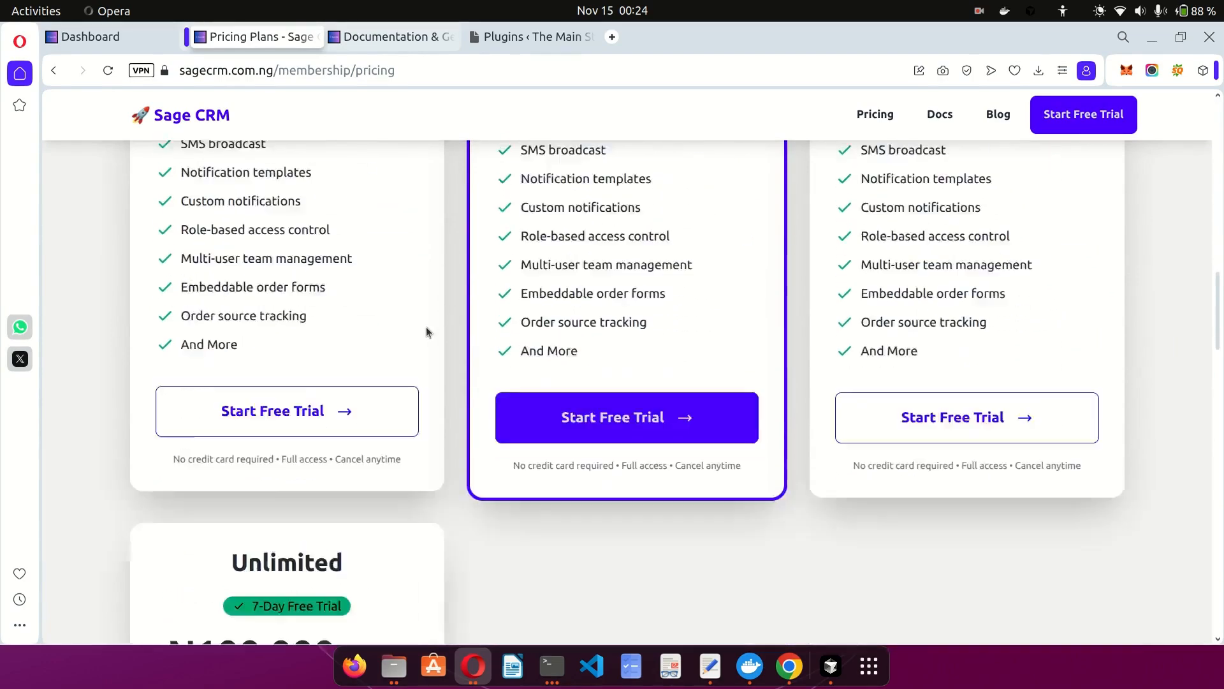
pyautogui.scroll(3, 344, 287)
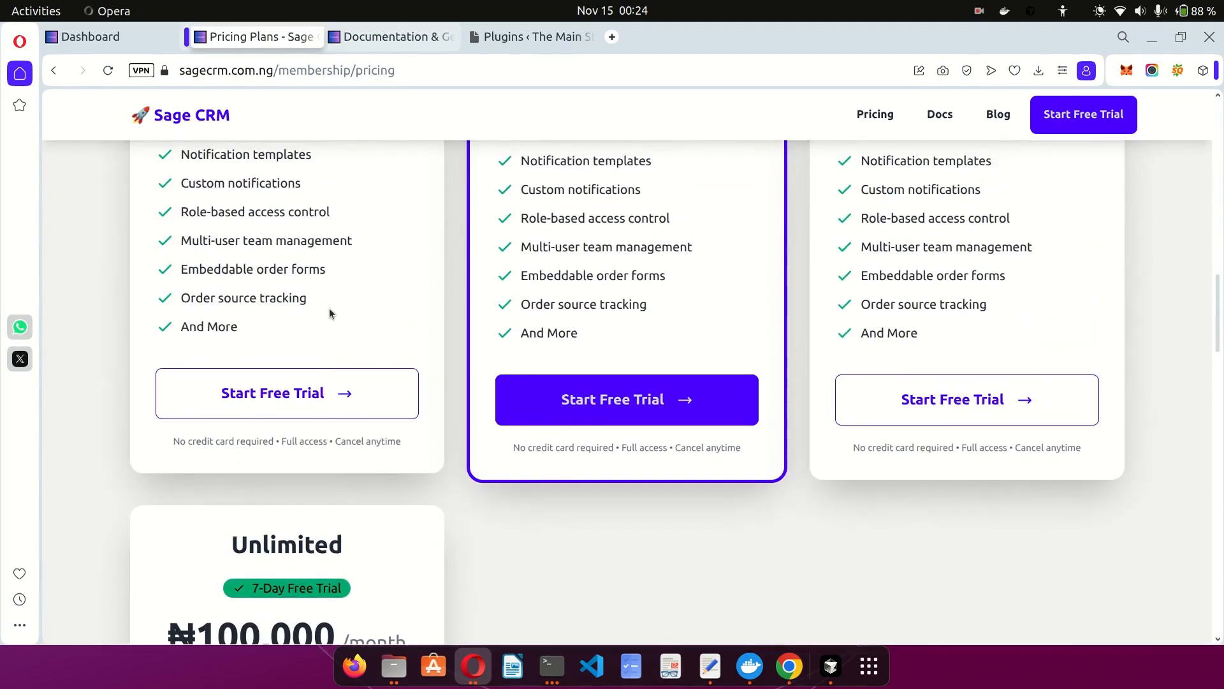
# Start a Starter plan free trial and look at the company name field.
pyautogui.click(319, 390)
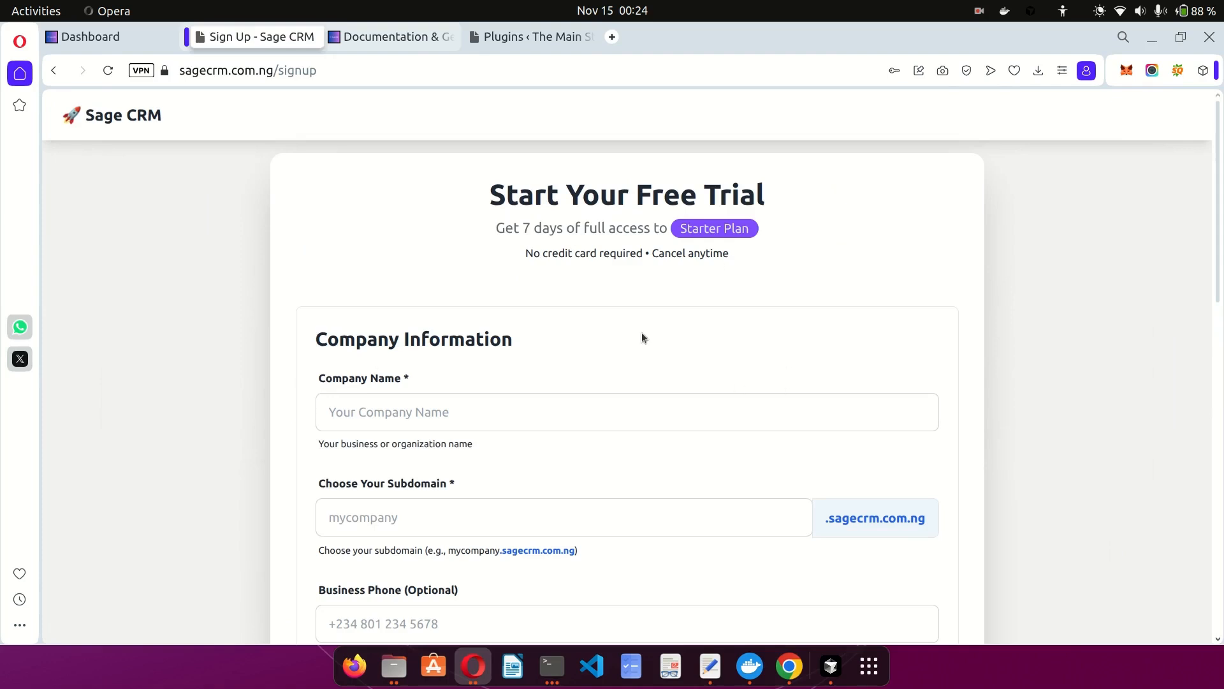
pyautogui.scroll(-3, 598, 260)
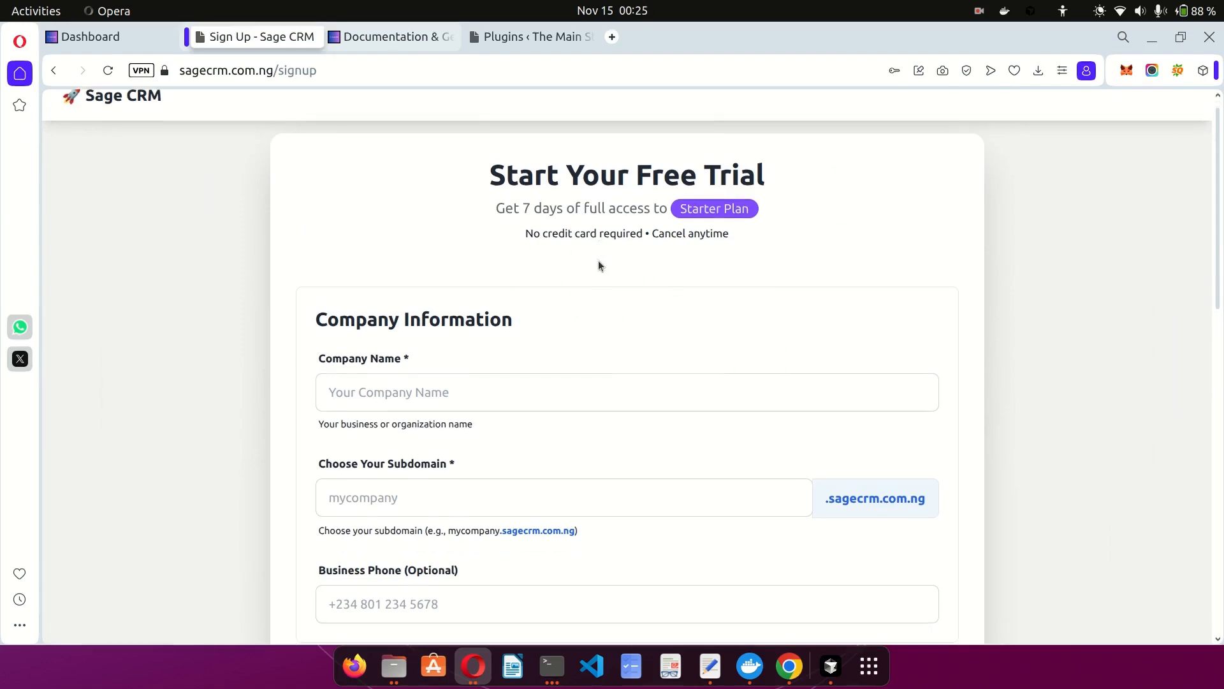
pyautogui.click(420, 305)
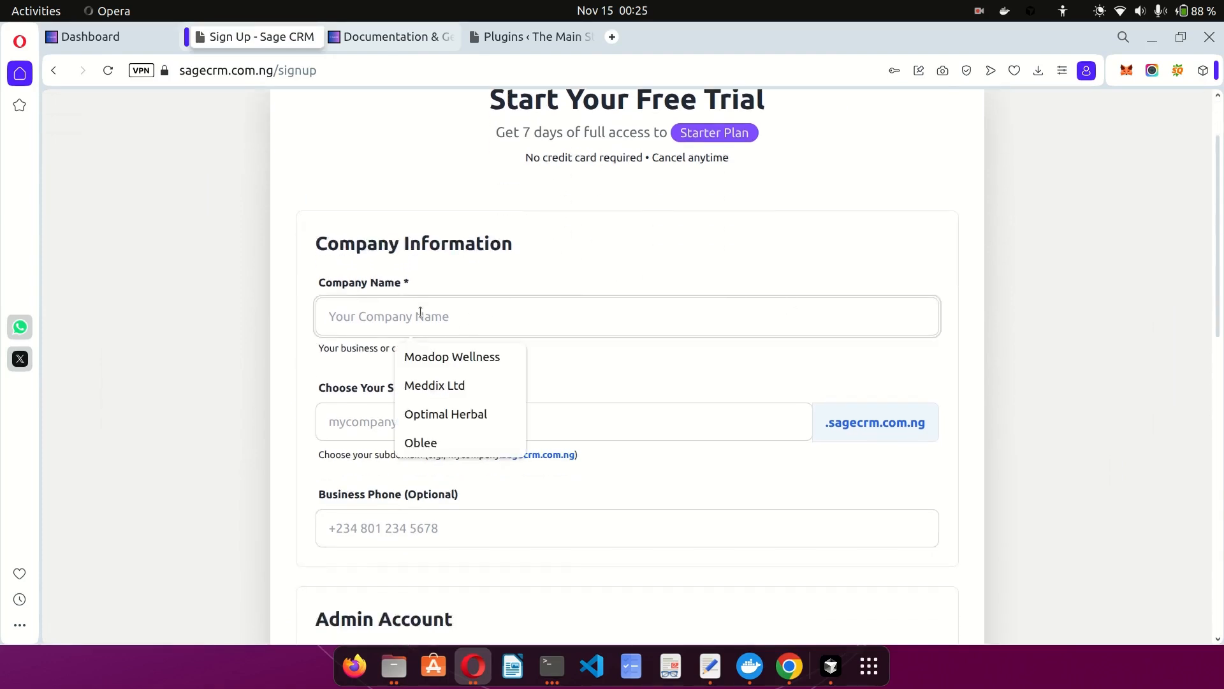
pyautogui.click(469, 279)
pyautogui.scroll(-5, 469, 278)
pyautogui.scroll(5, 470, 278)
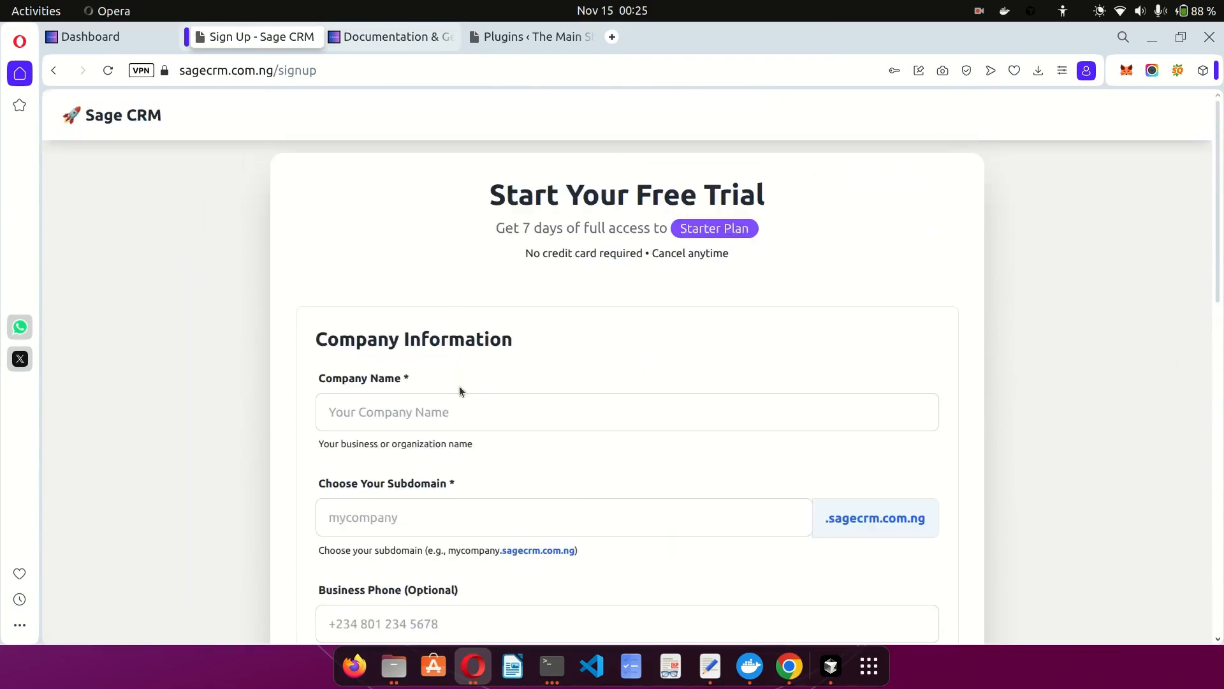
pyautogui.scroll(-3, 446, 376)
# Fill the Subdomain field with 'oblee' and move on to the business phone.
pyautogui.click(415, 321)
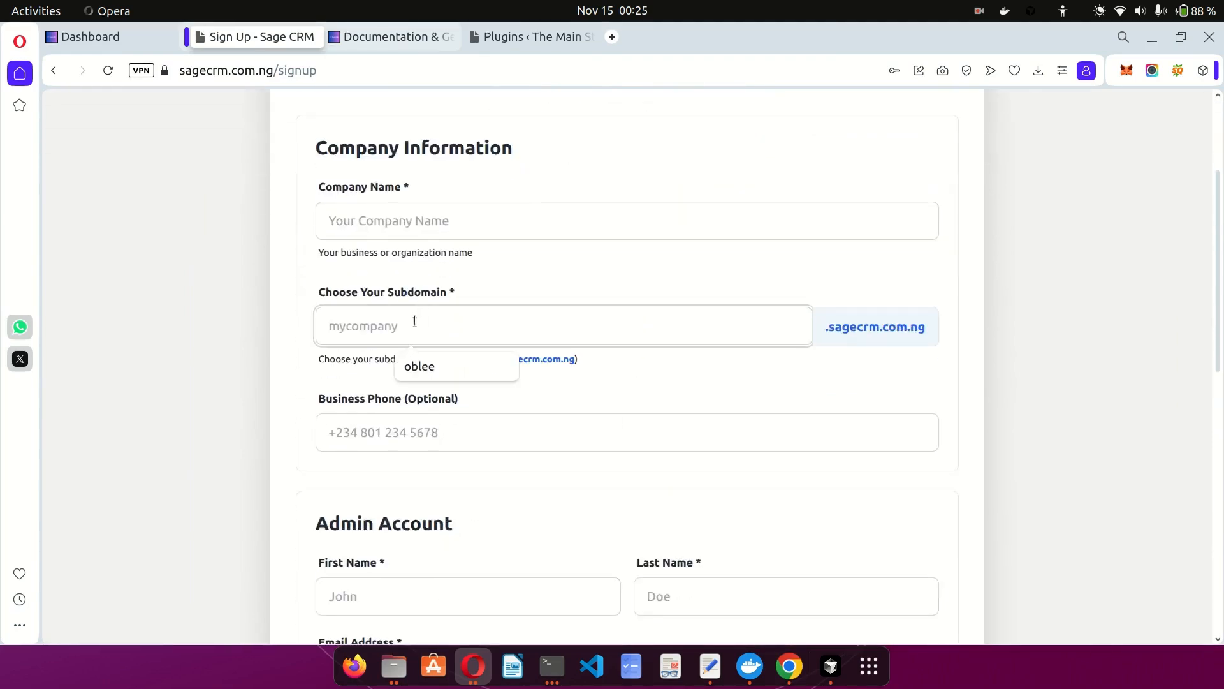
pyautogui.click(464, 361)
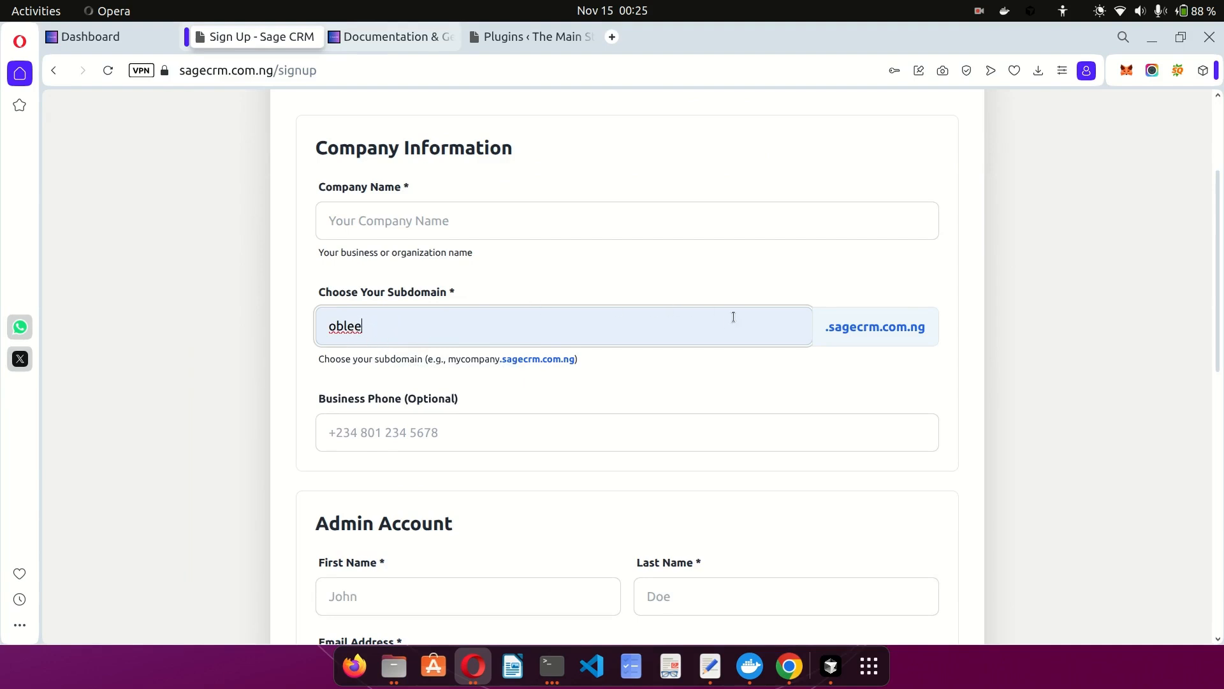
pyautogui.scroll(-3, 678, 342)
pyautogui.click(568, 338)
pyautogui.scroll(-1, 569, 336)
pyautogui.scroll(-4, 569, 335)
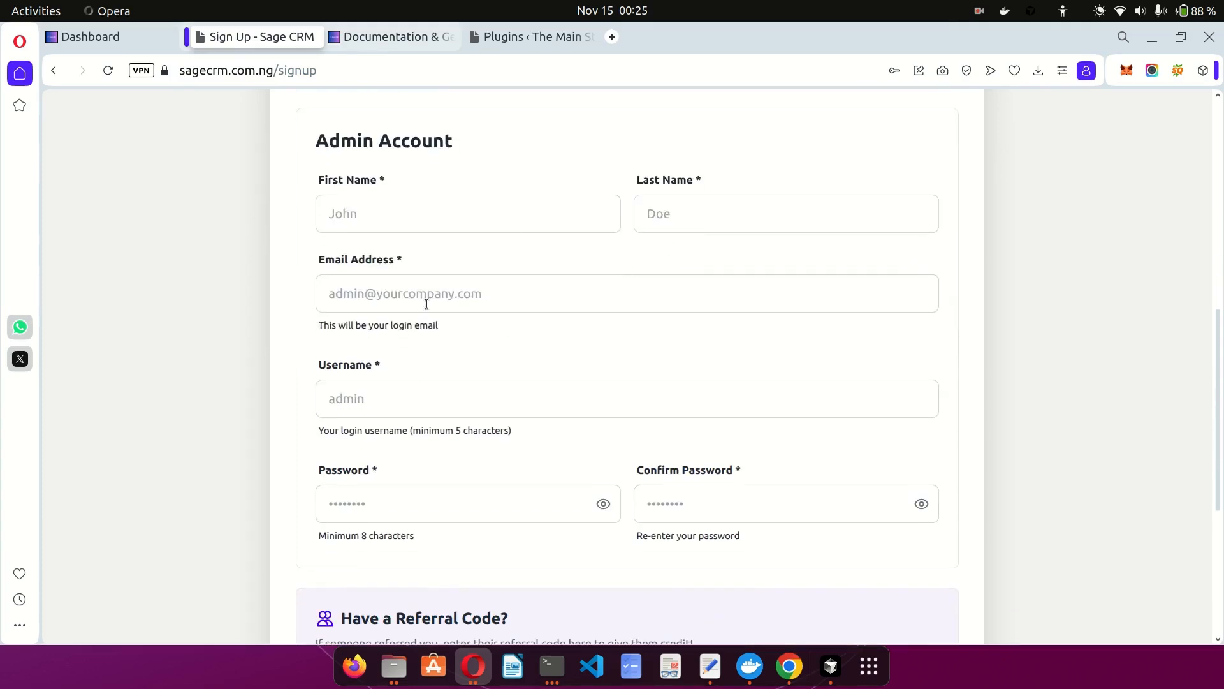
# Look over the admin email and login username fields, dismissing their autofill suggestions.
pyautogui.click(426, 304)
pyautogui.click(380, 325)
pyautogui.scroll(-2, 556, 318)
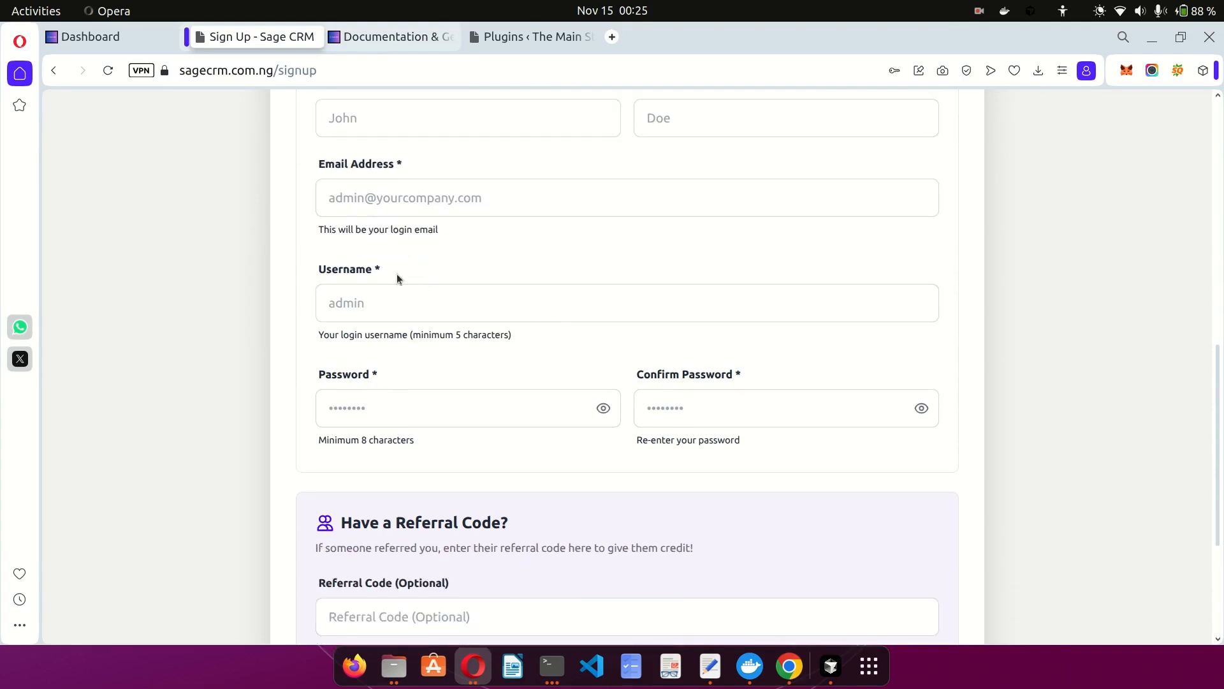
pyautogui.click(386, 305)
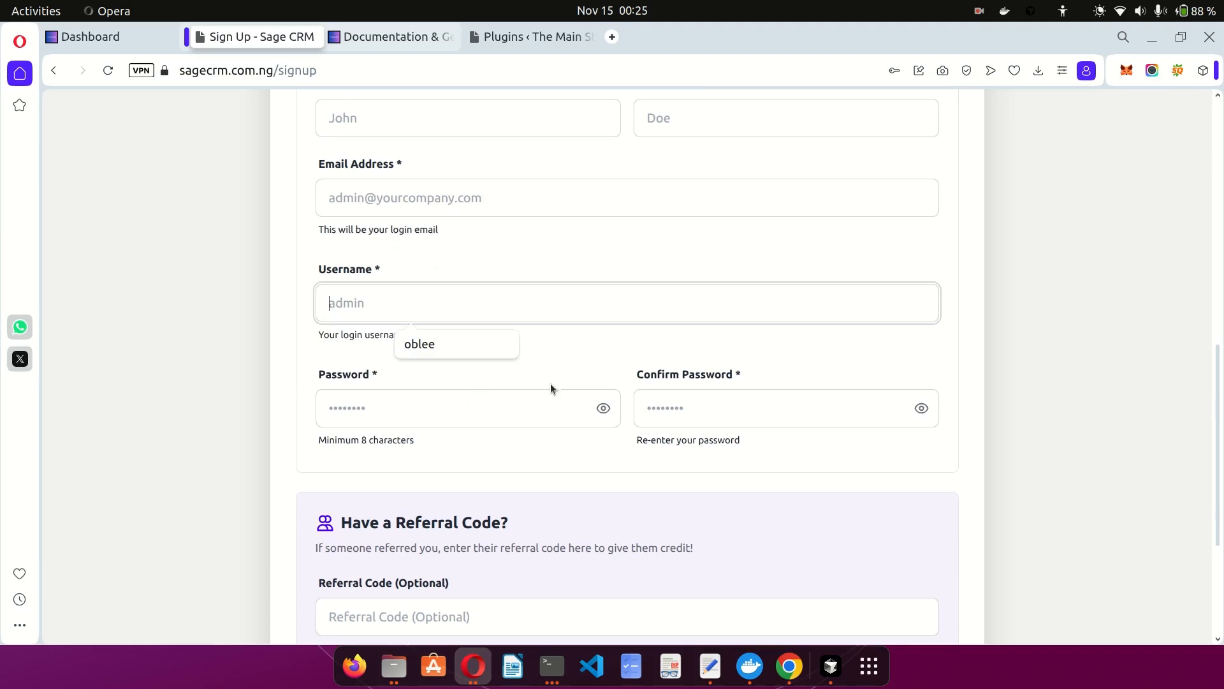
pyautogui.click(558, 367)
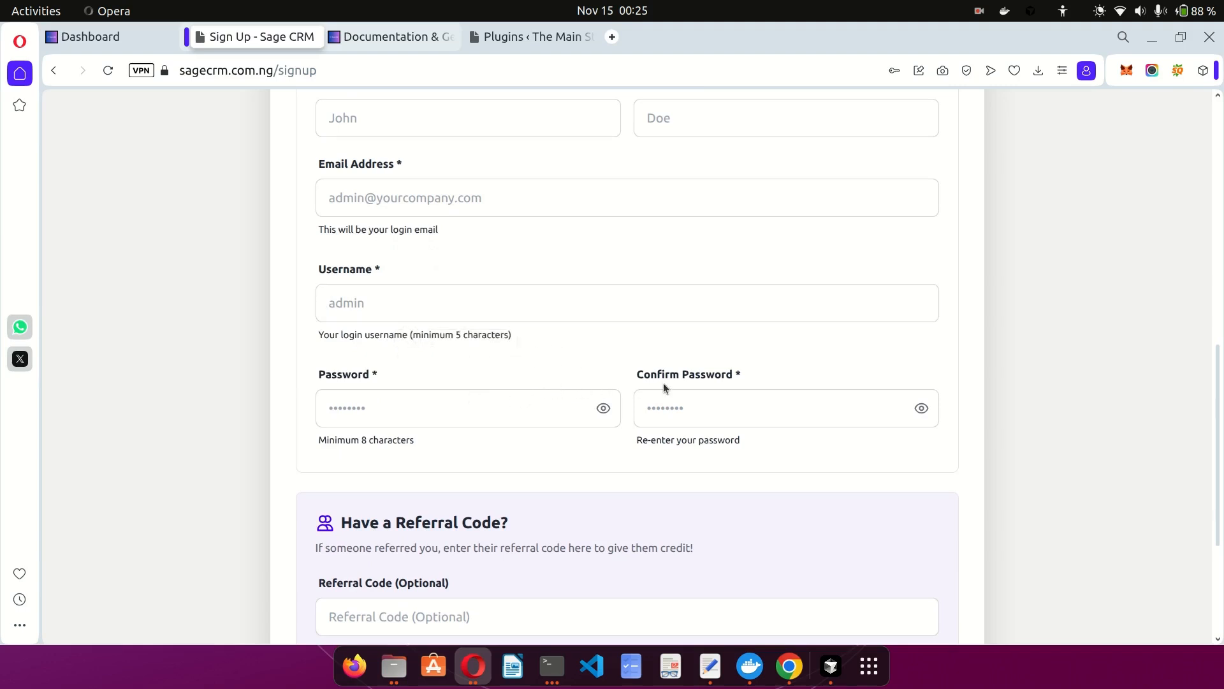
pyautogui.scroll(-5, 663, 388)
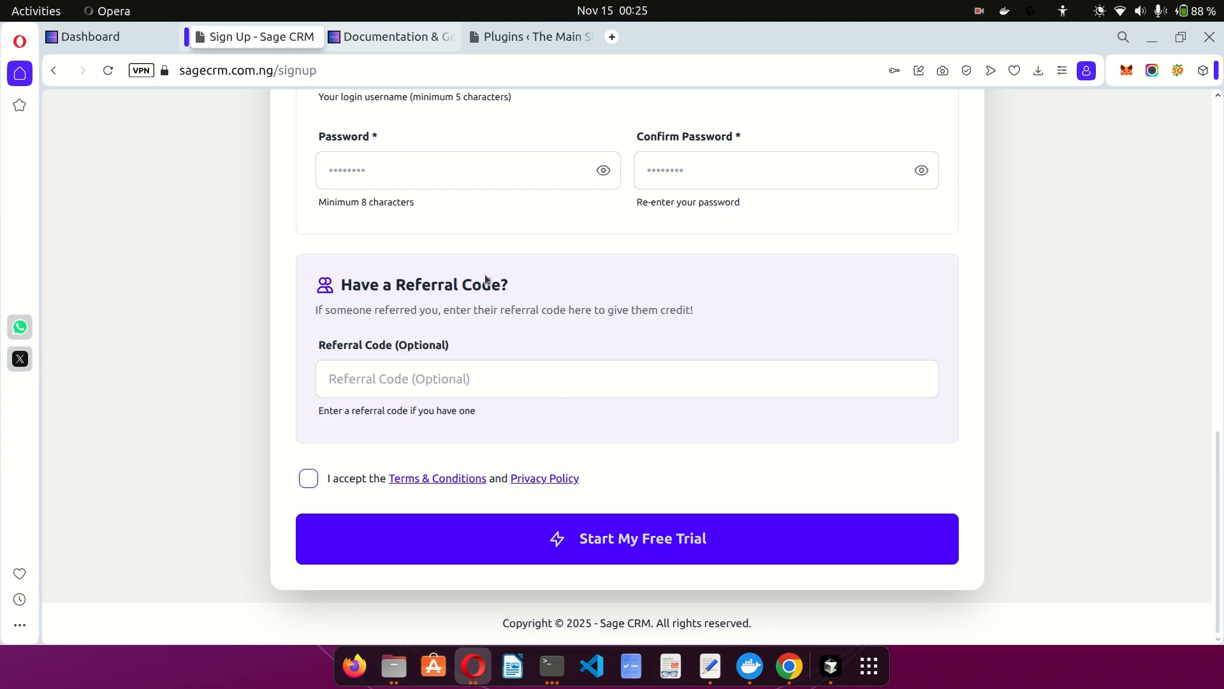
# Log out from the sidebar, sign back in, and close both notification banners.
pyautogui.click(112, 38)
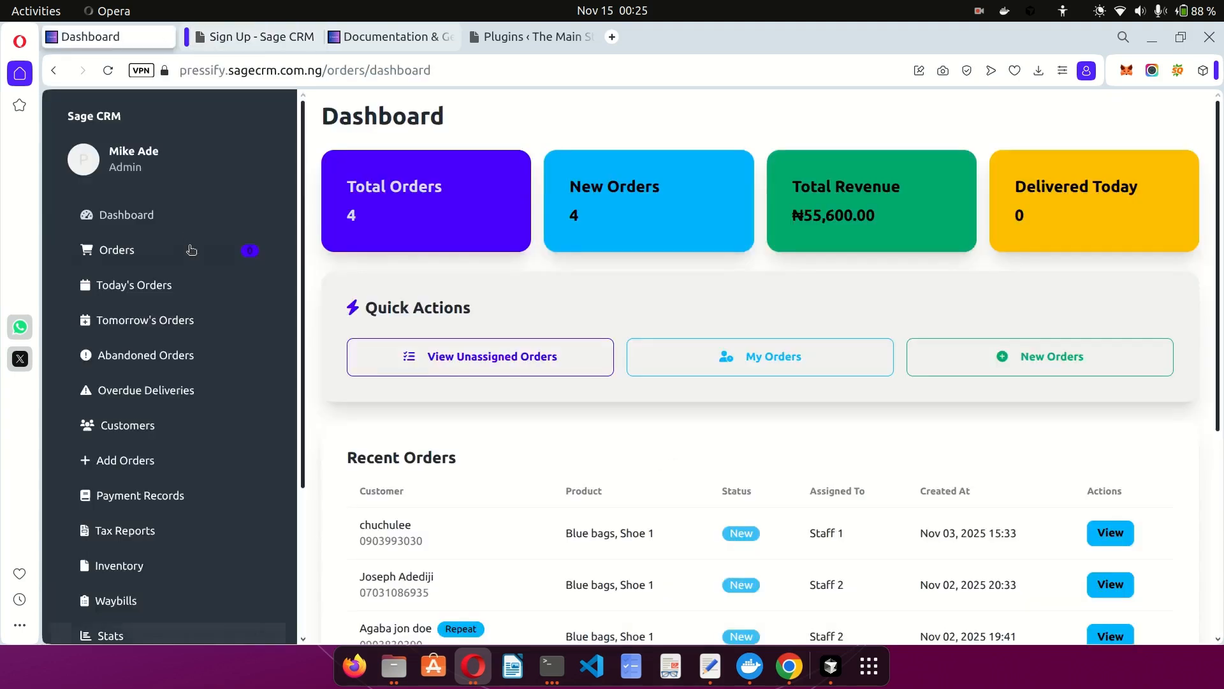
pyautogui.scroll(-3, 213, 322)
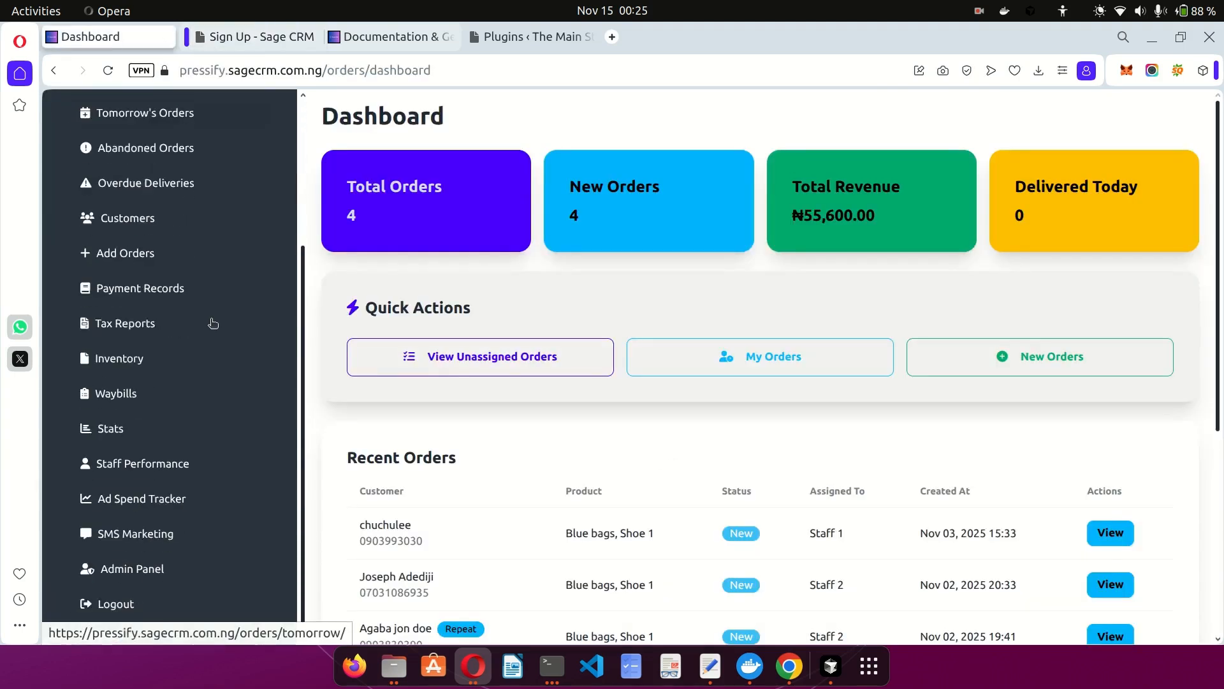
pyautogui.click(122, 616)
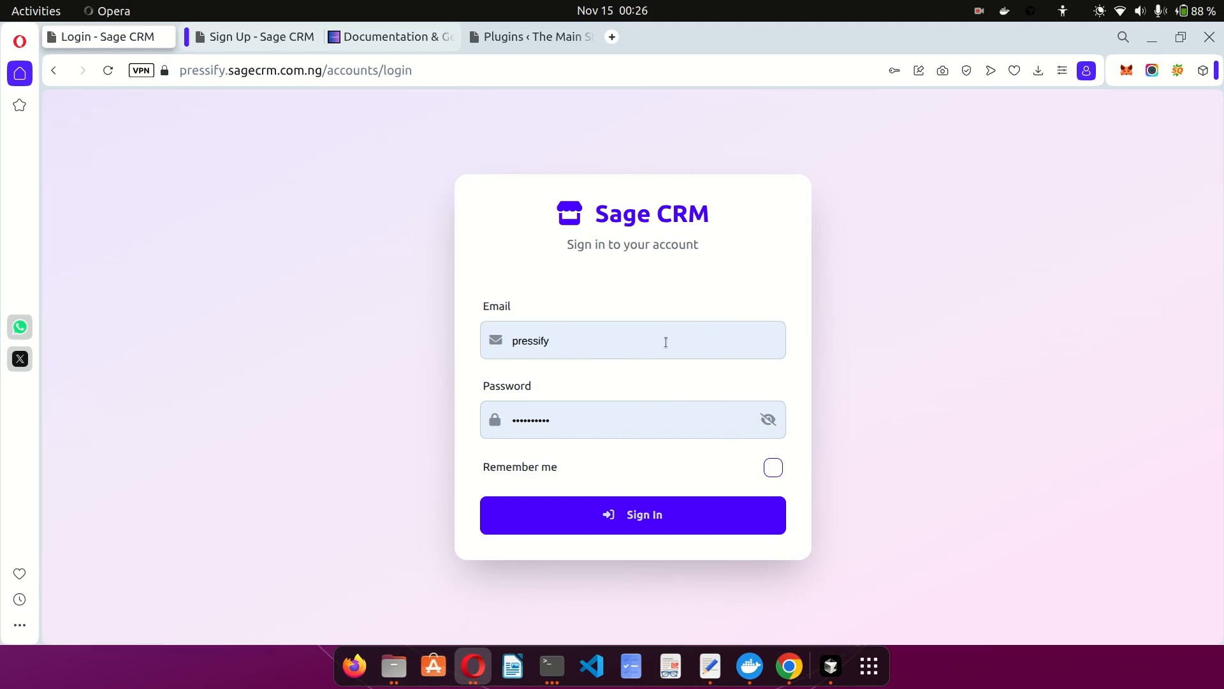
pyautogui.click(641, 518)
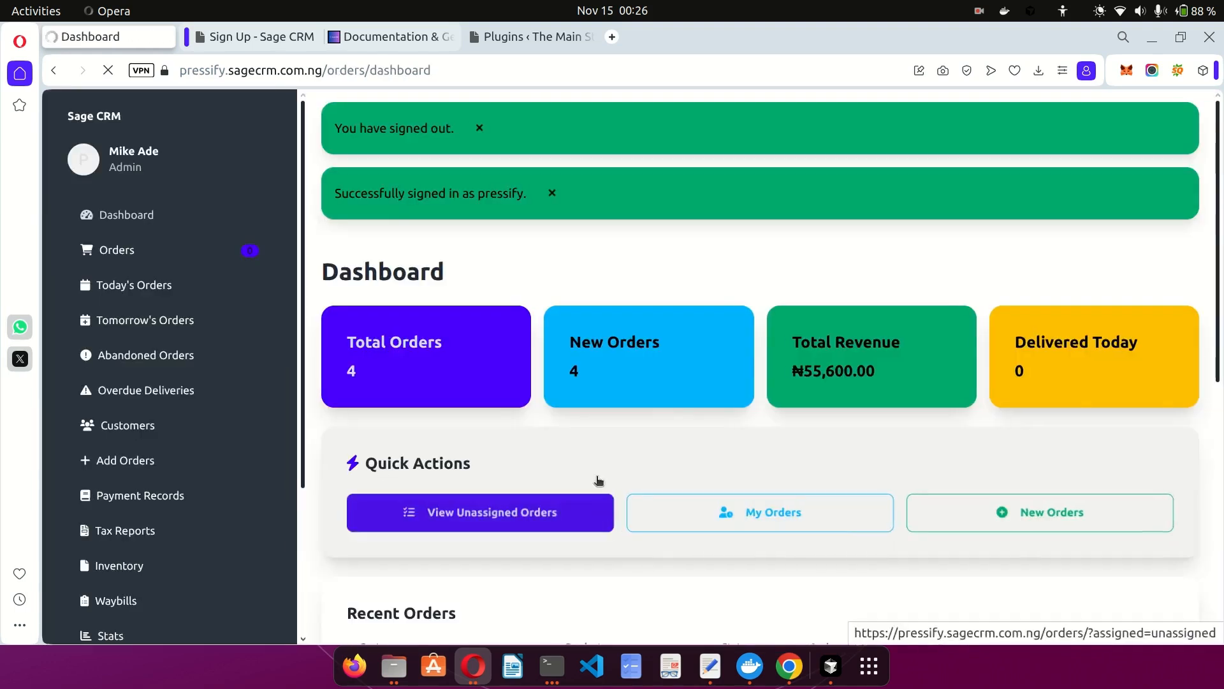
pyautogui.click(552, 192)
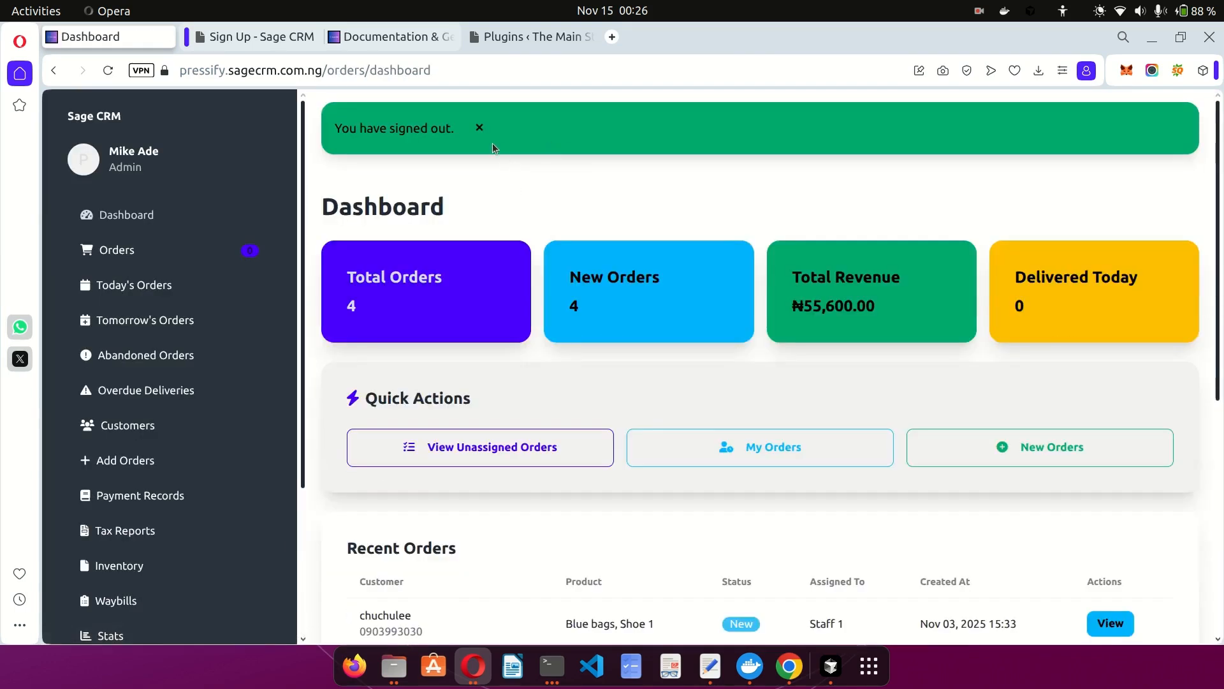
pyautogui.click(488, 136)
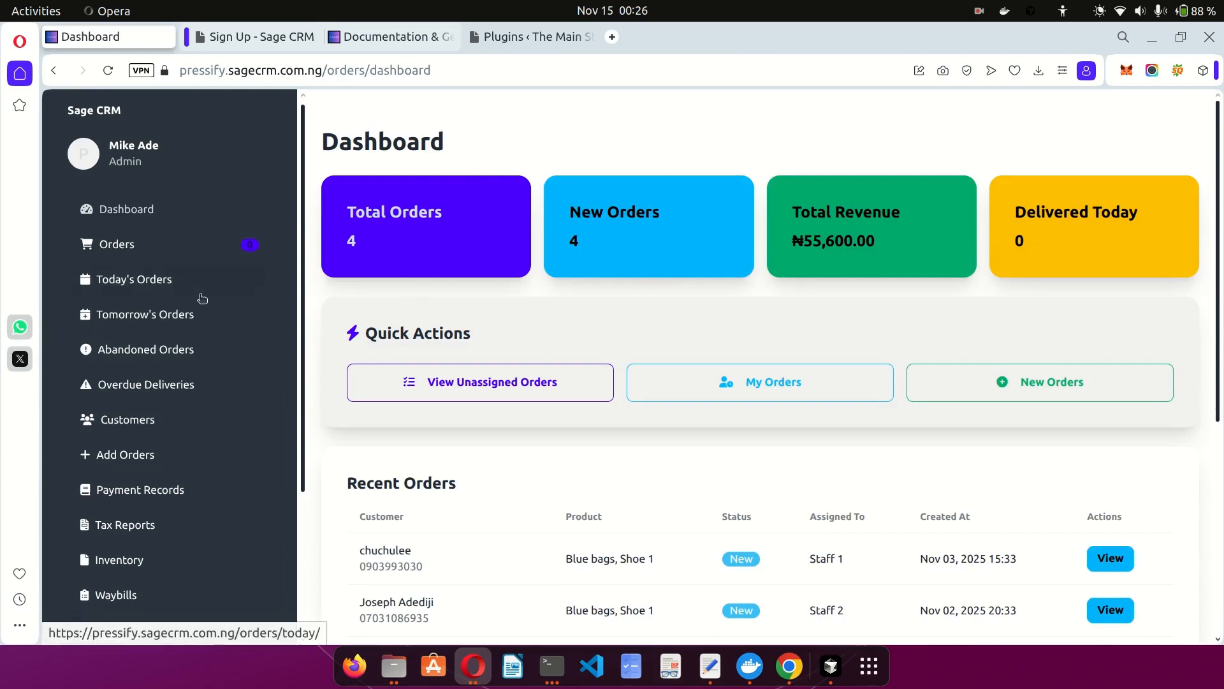
pyautogui.scroll(-5, 204, 290)
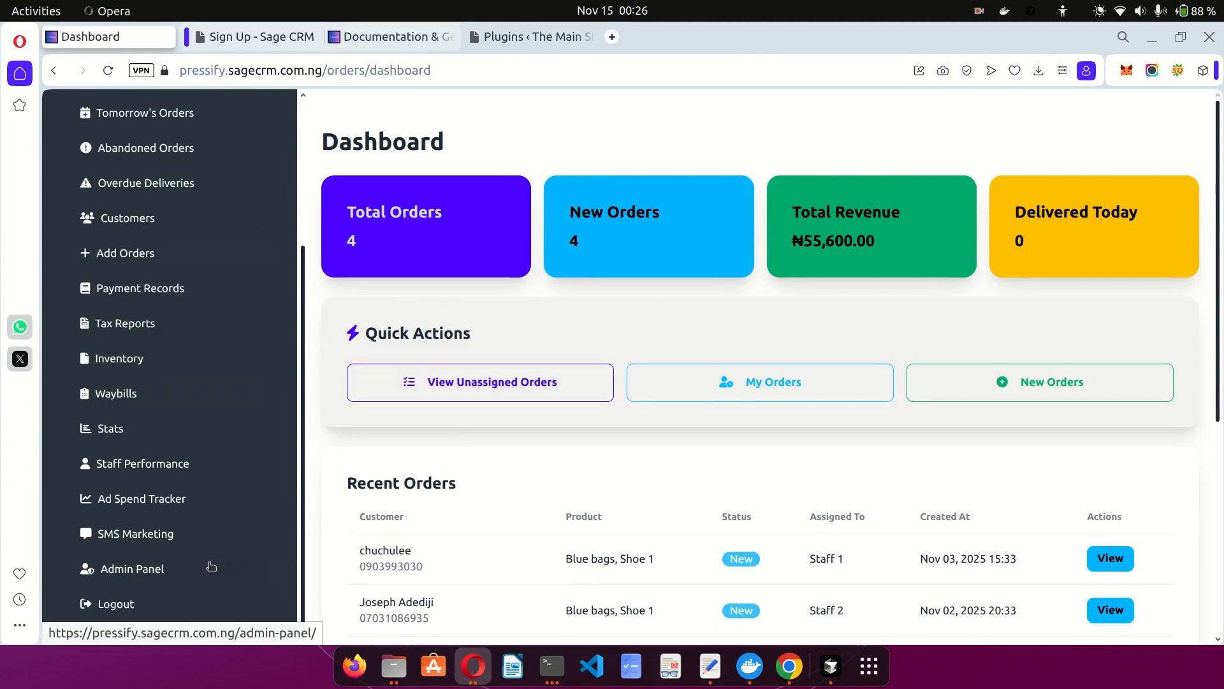
# Open the admin panel in a new tab, then view the Getting Started documentation.
pyautogui.click(146, 572)
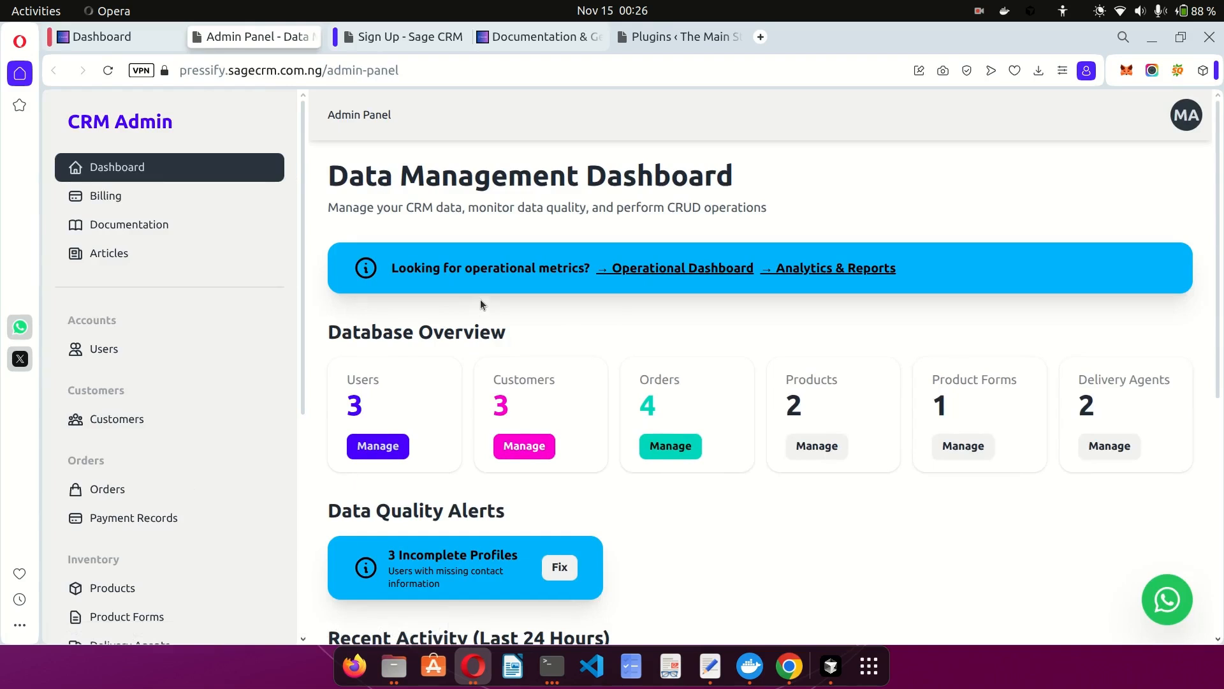
pyautogui.click(519, 39)
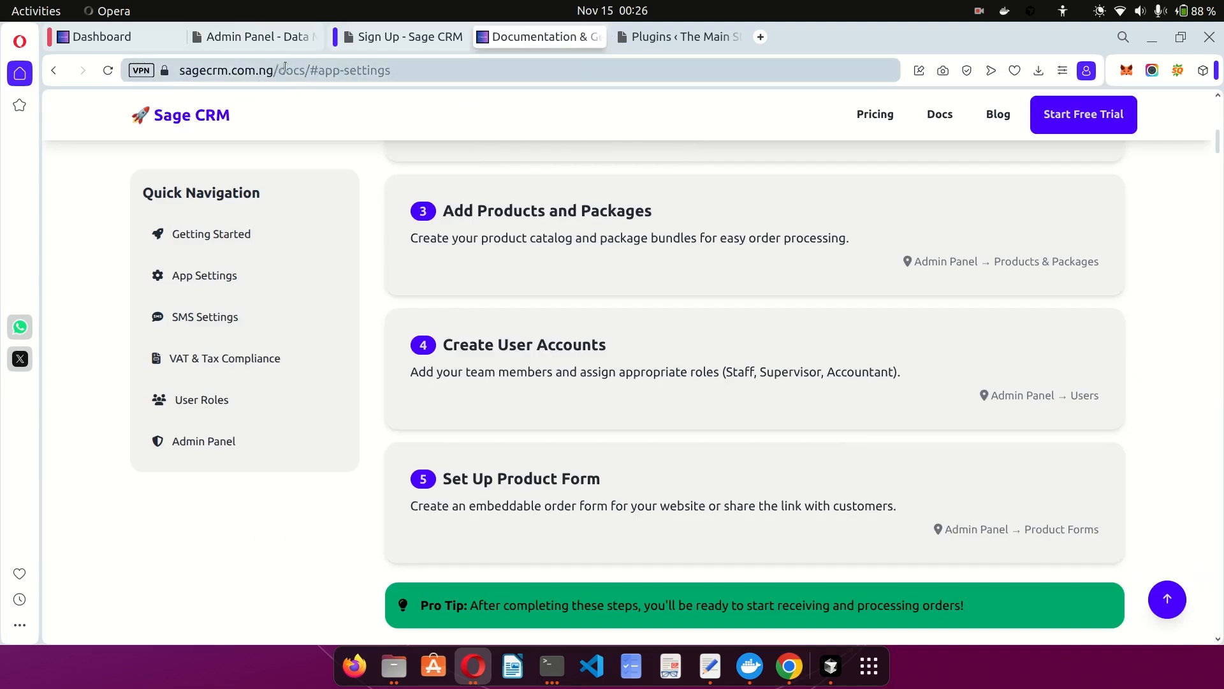
pyautogui.click(408, 36)
pyautogui.scroll(14, 660, 198)
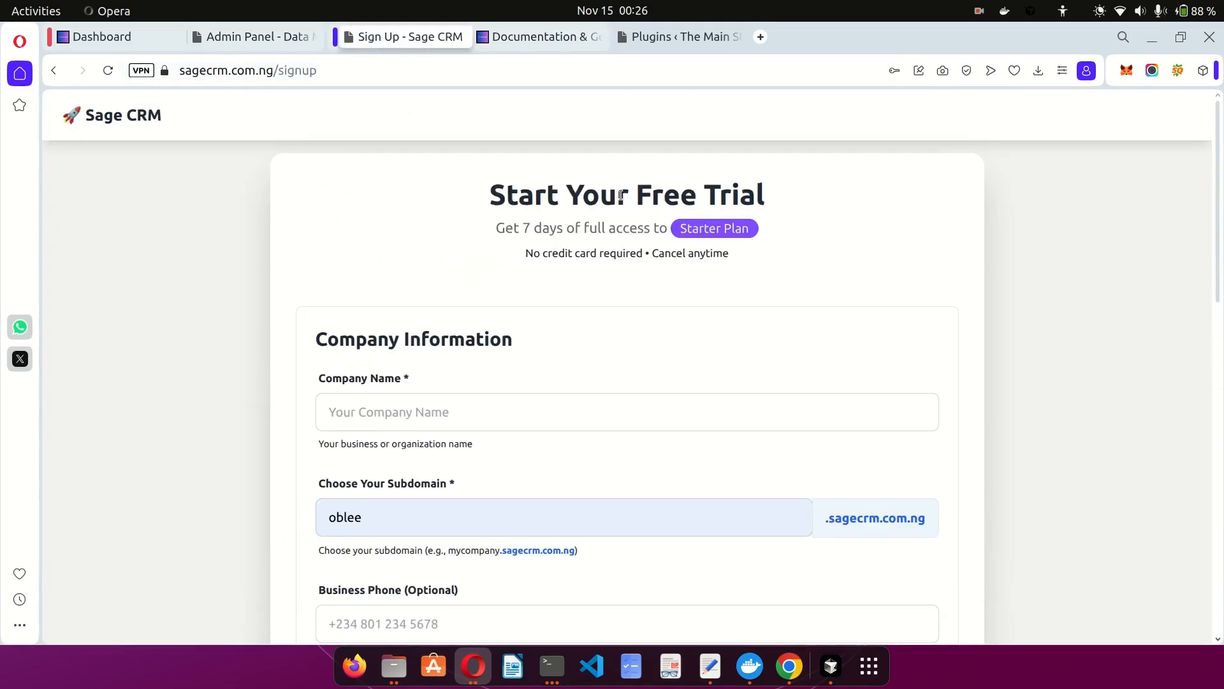
pyautogui.click(137, 115)
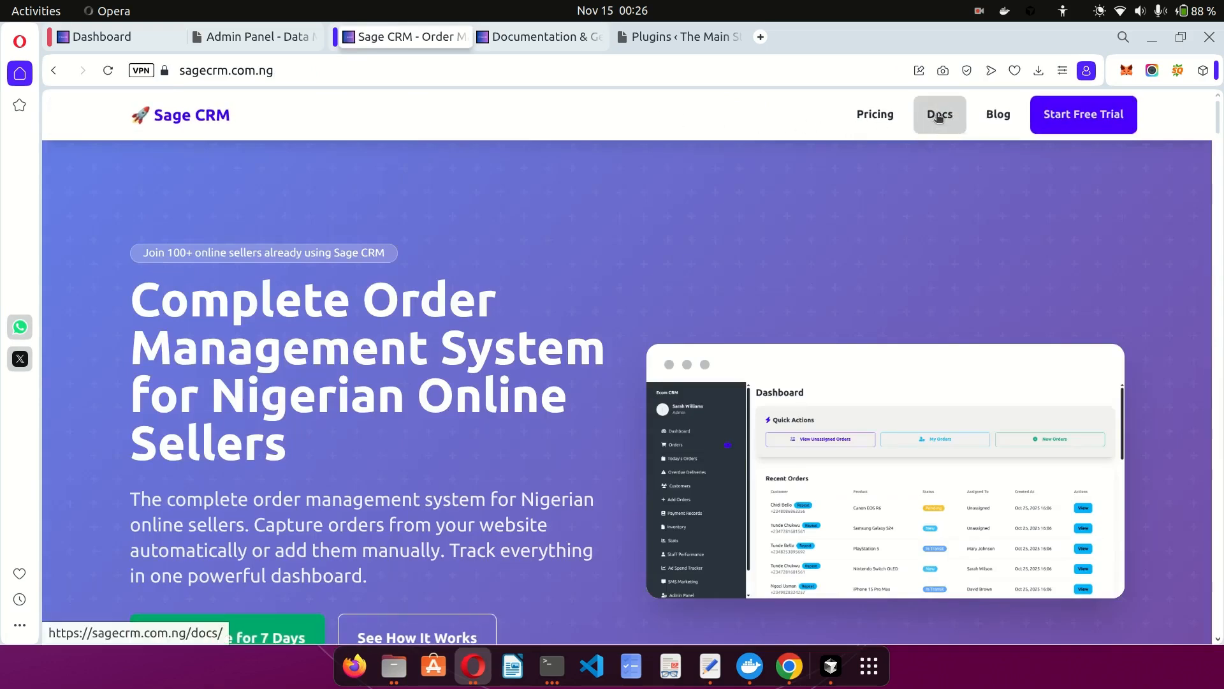
pyautogui.click(503, 34)
# Scroll through the Initial Setup Checklist, then switch to the Data Management Dashboard tab.
pyautogui.scroll(10, 500, 320)
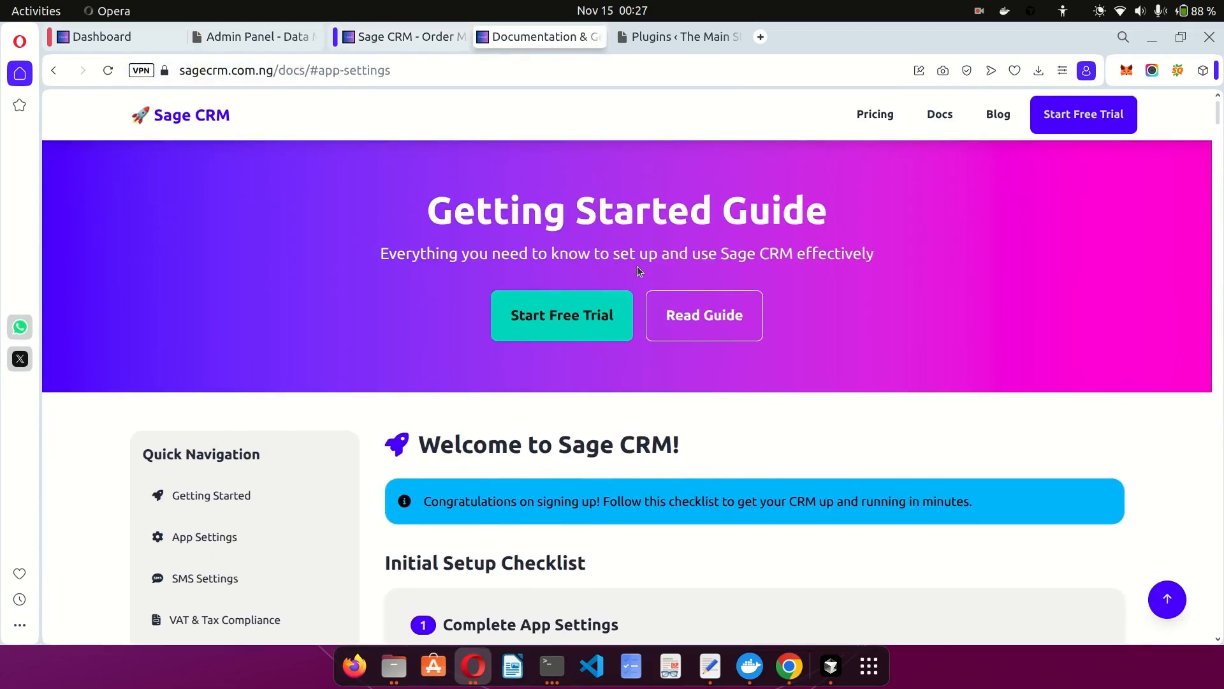
pyautogui.scroll(-6, 375, 193)
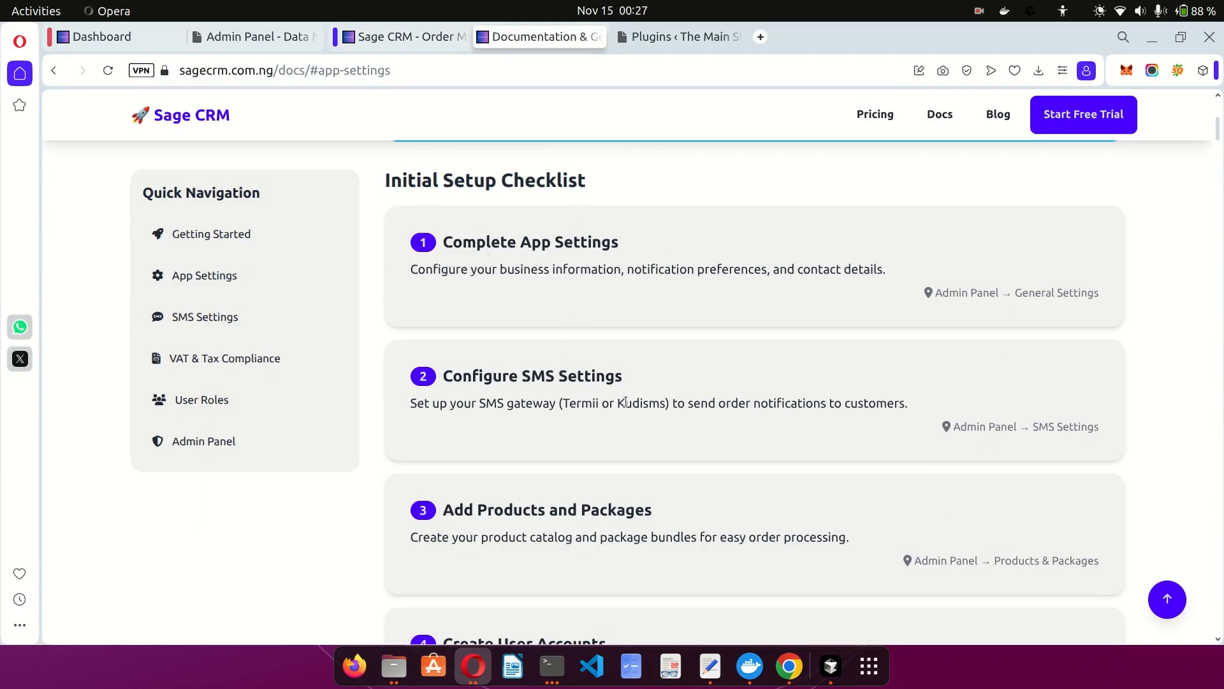
pyautogui.scroll(-3, 593, 569)
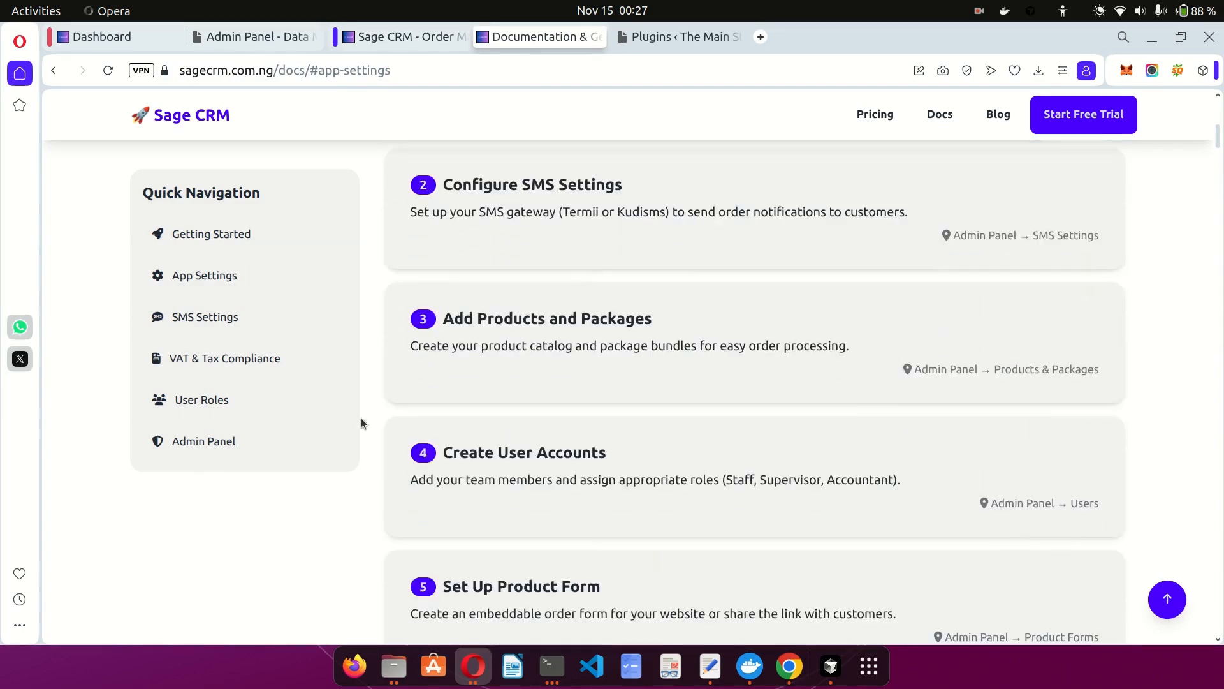
pyautogui.scroll(-2, 587, 479)
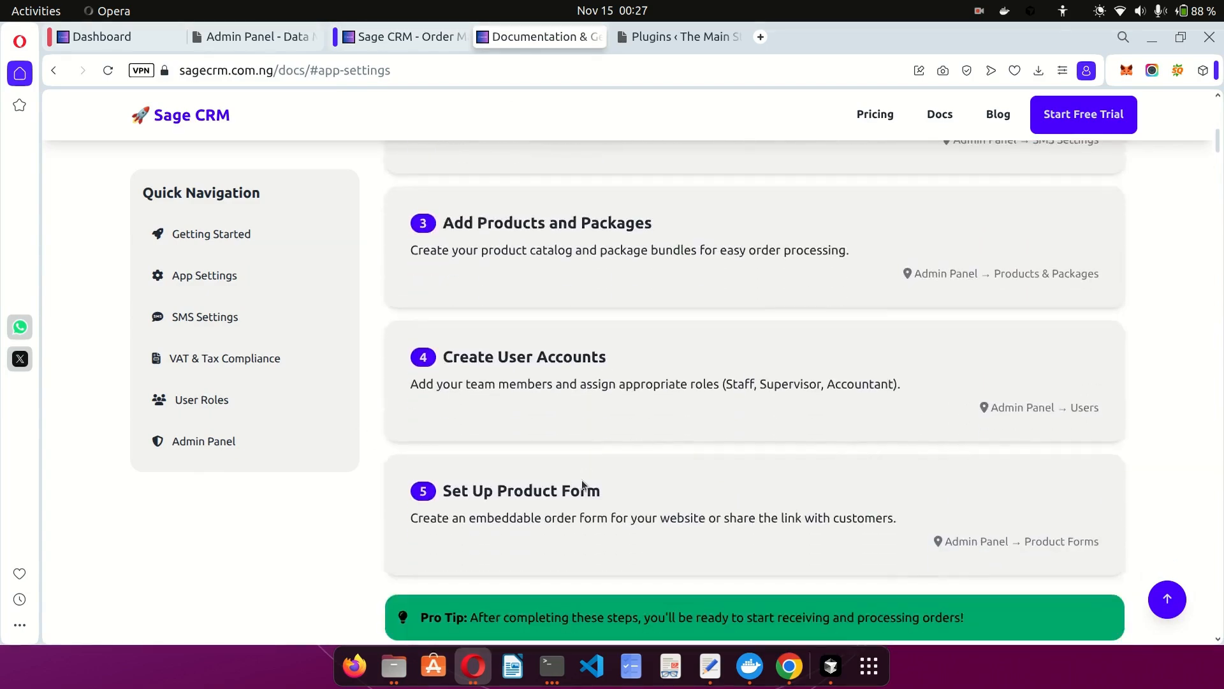
pyautogui.scroll(5, 679, 456)
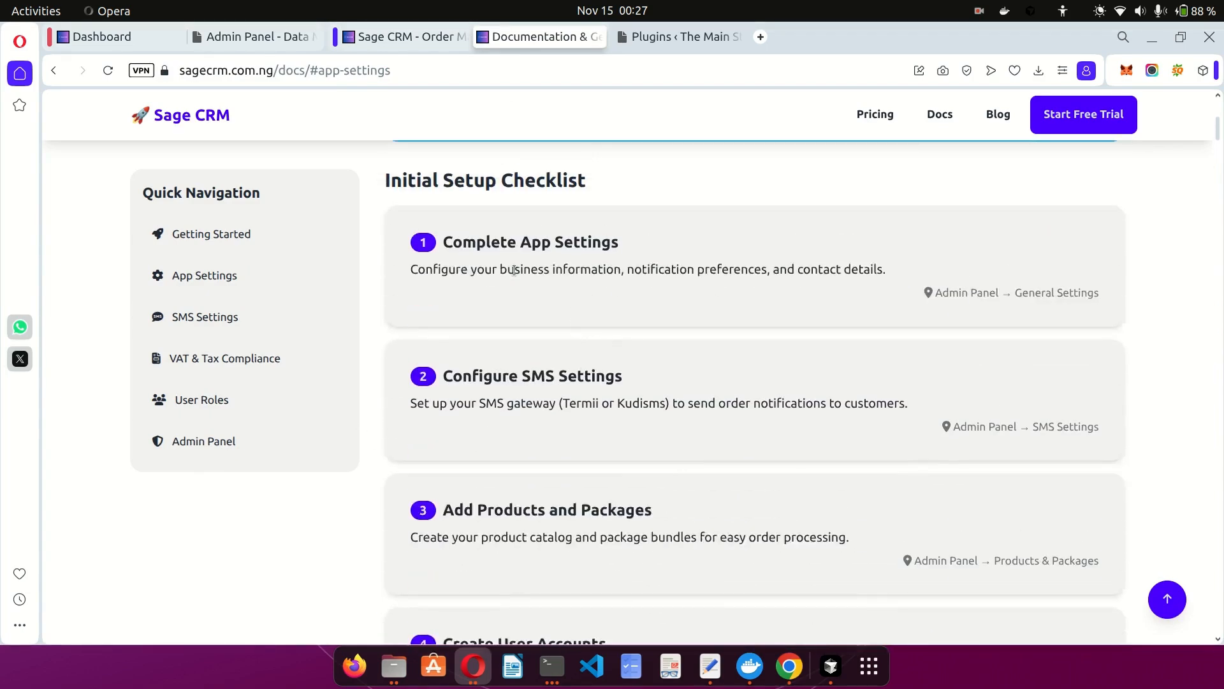
pyautogui.click(245, 27)
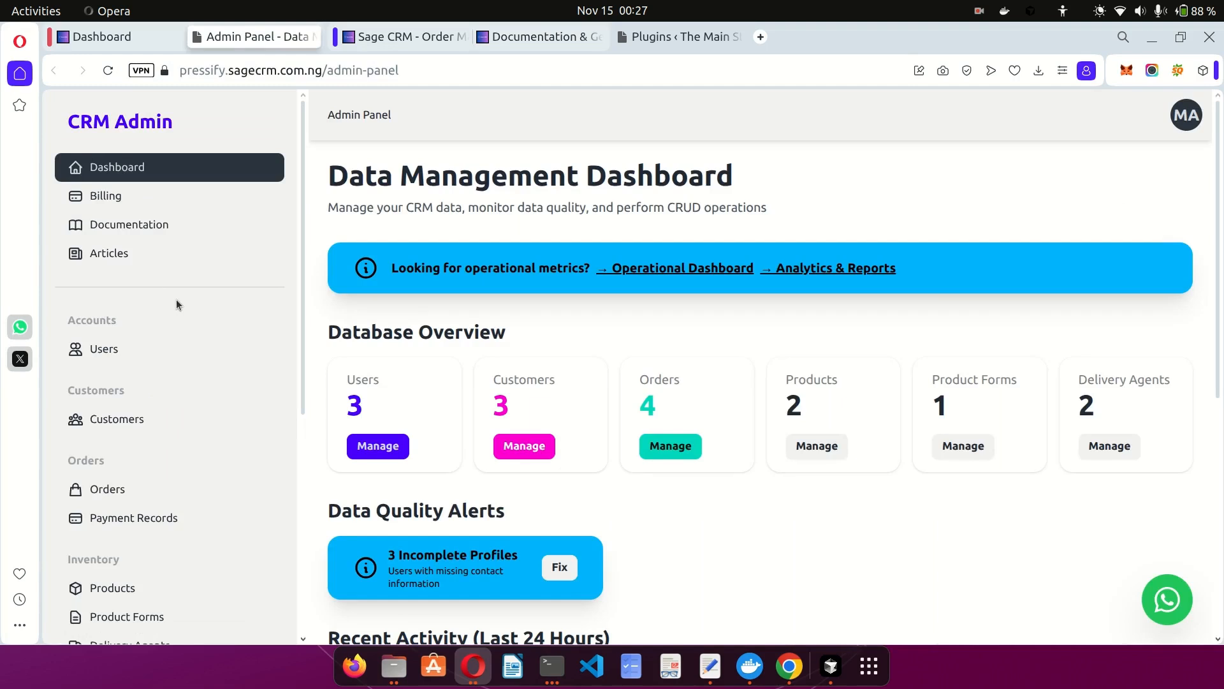
# In App Settings, enter two order notification emails and one admin email.
pyautogui.scroll(-6, 176, 300)
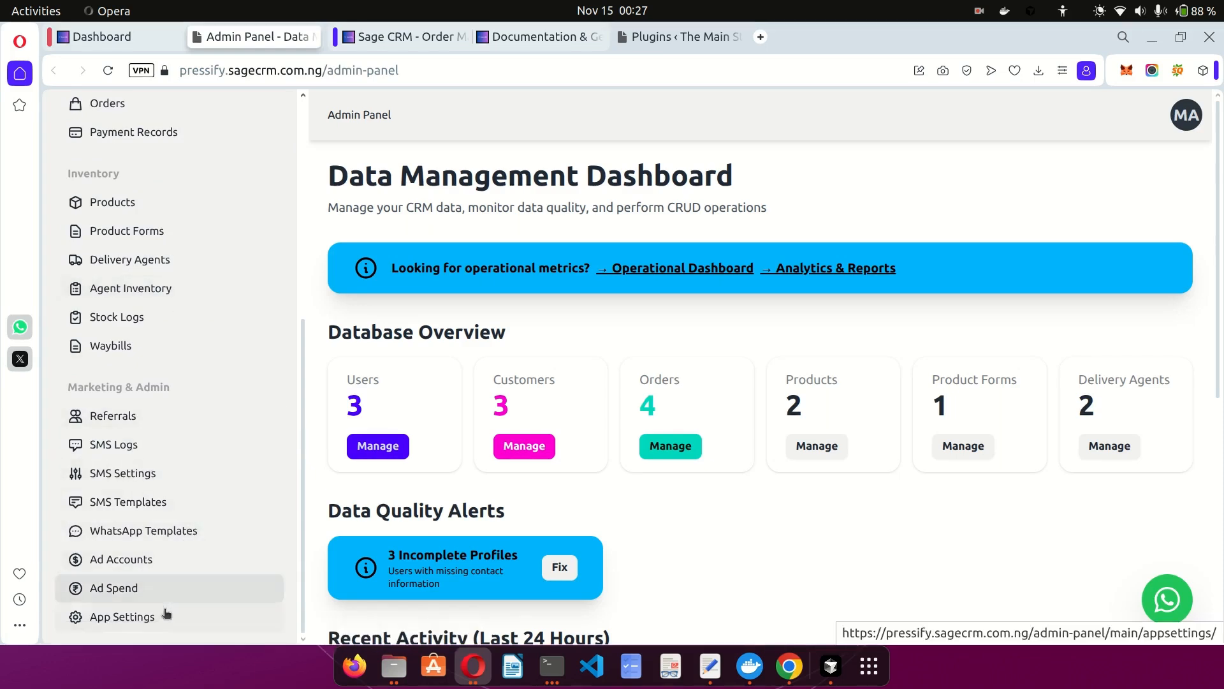
pyautogui.click(123, 619)
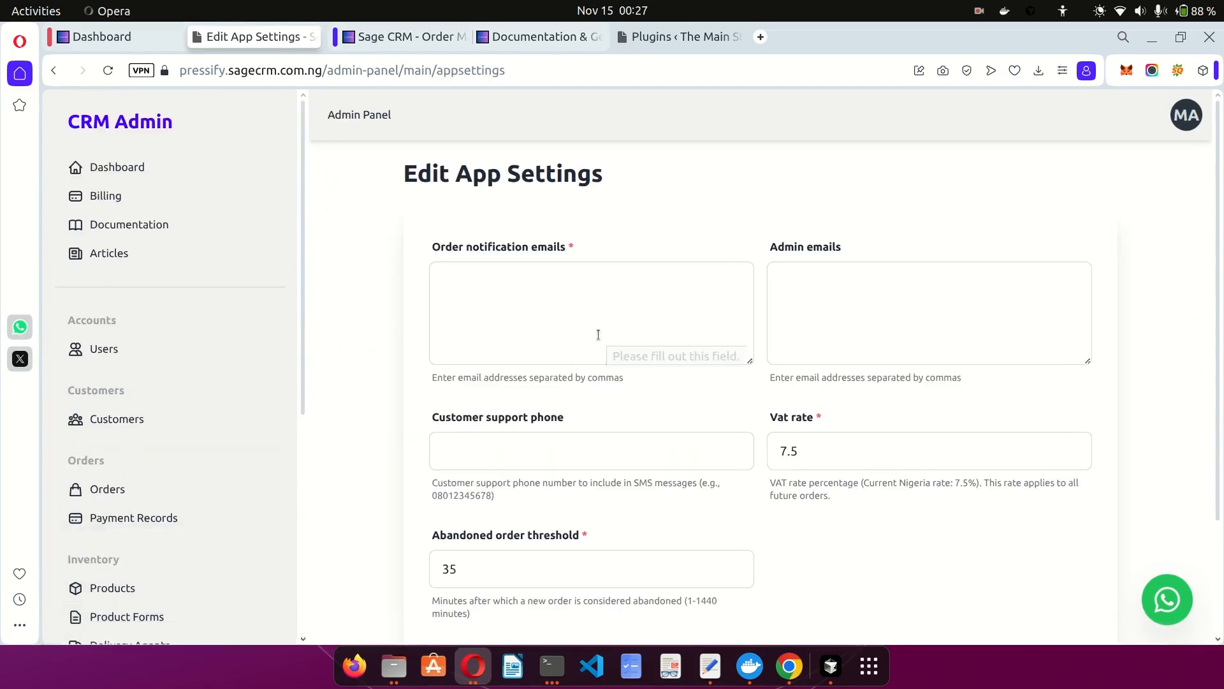
pyautogui.click(645, 320)
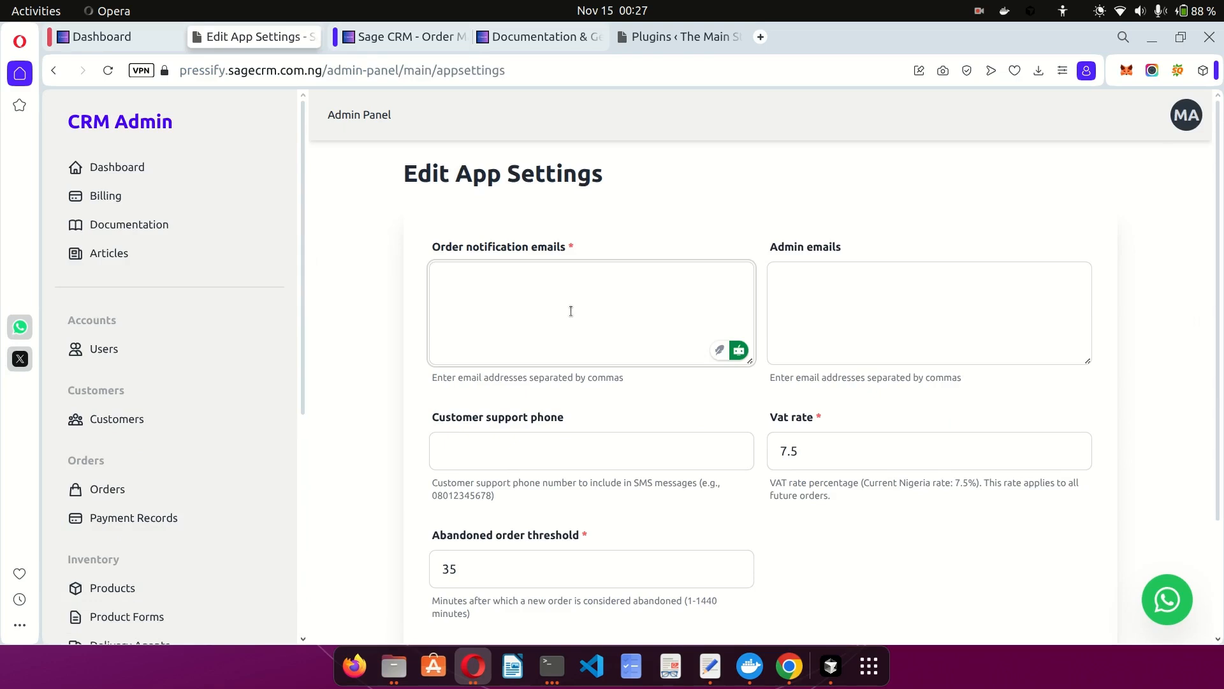
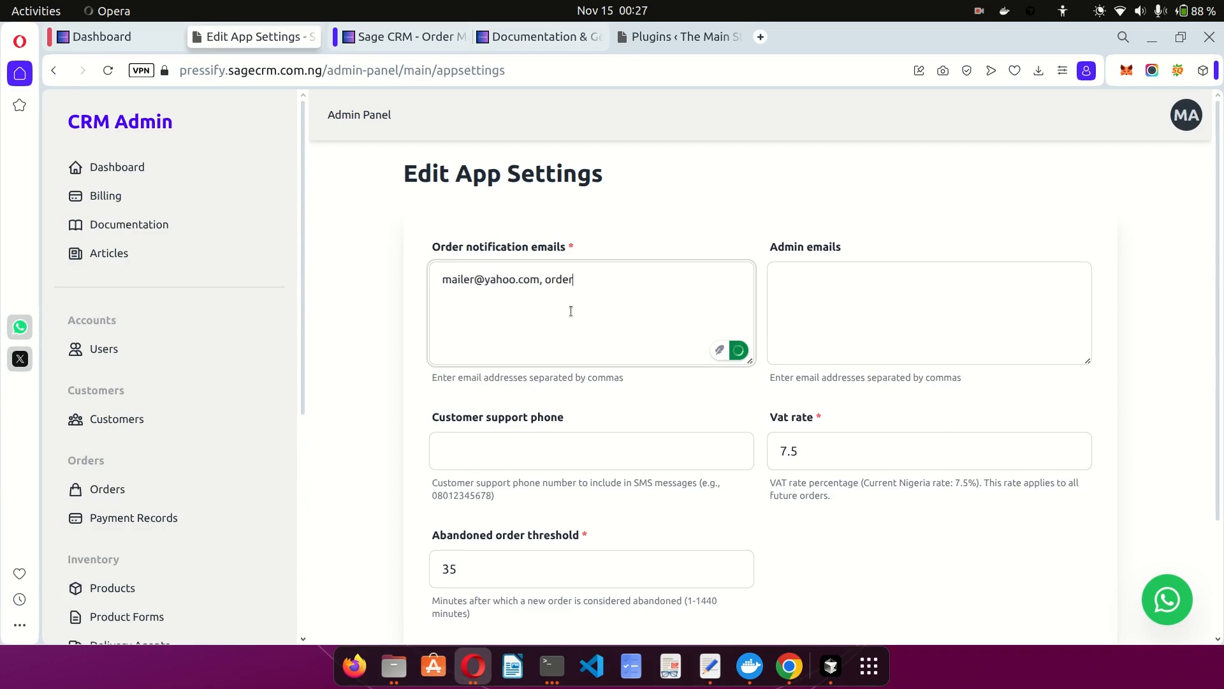
pyautogui.click(842, 320)
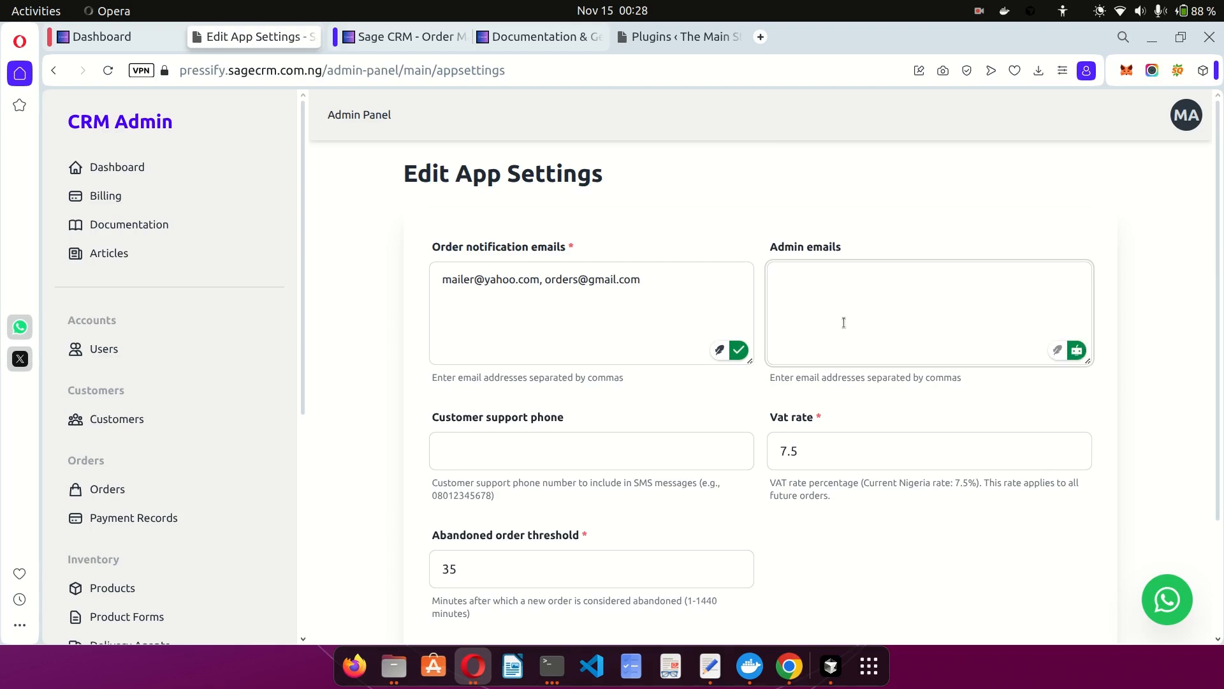
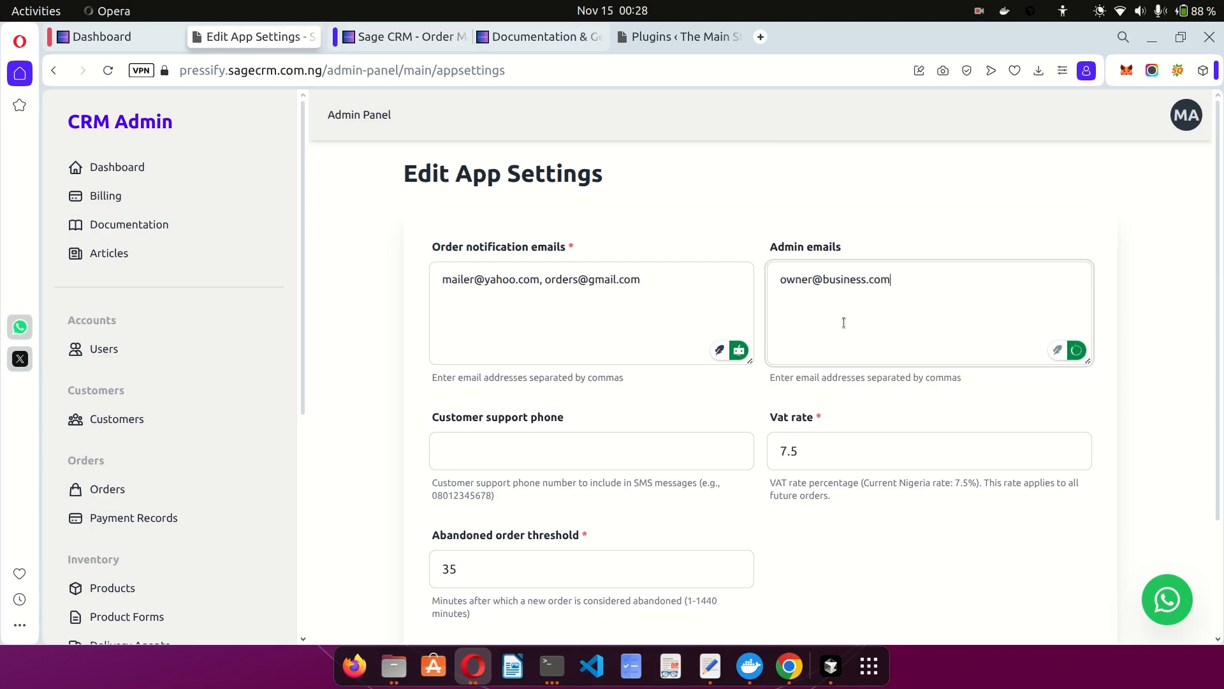
pyautogui.click(647, 414)
# Check the support phone, VAT rate 7.5 and abandoned order threshold fields.
pyautogui.scroll(-2, 647, 413)
pyautogui.click(534, 370)
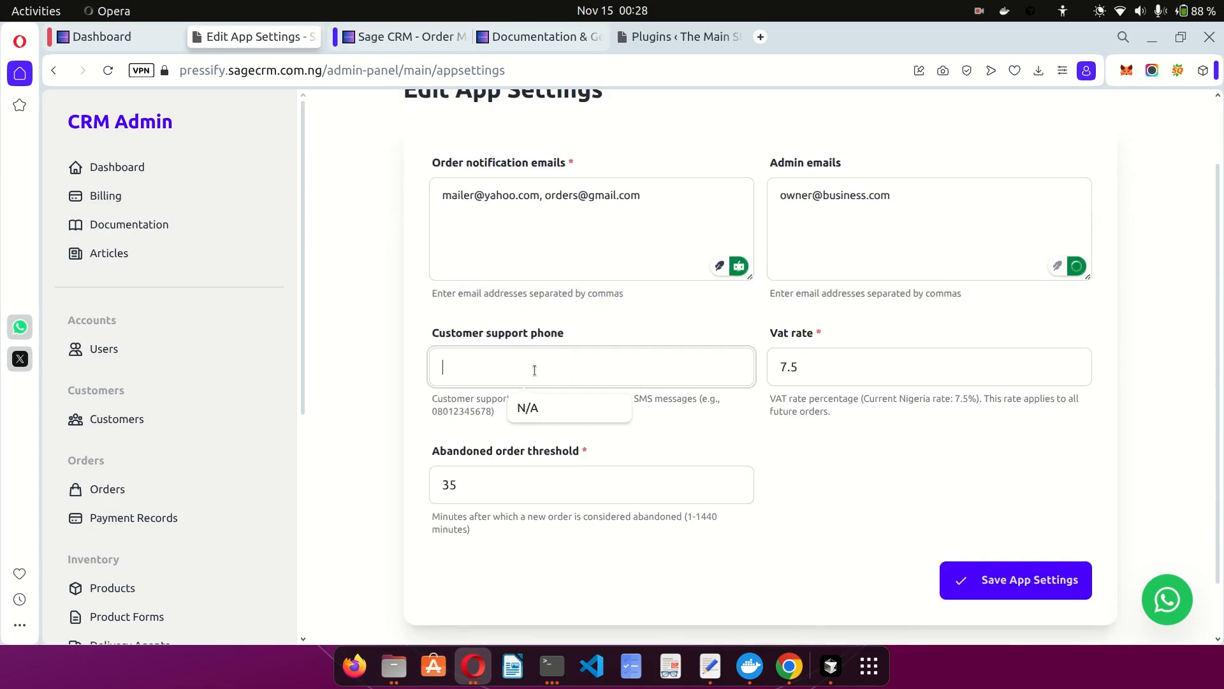
pyautogui.click(626, 324)
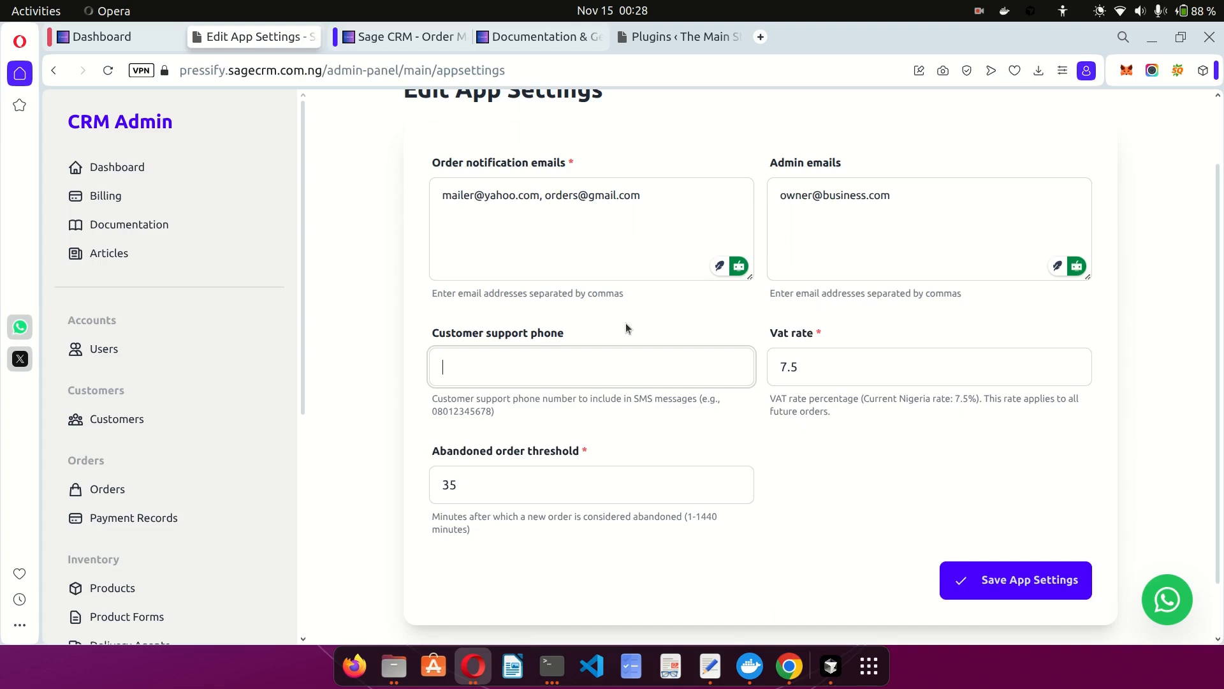
pyautogui.click(828, 368)
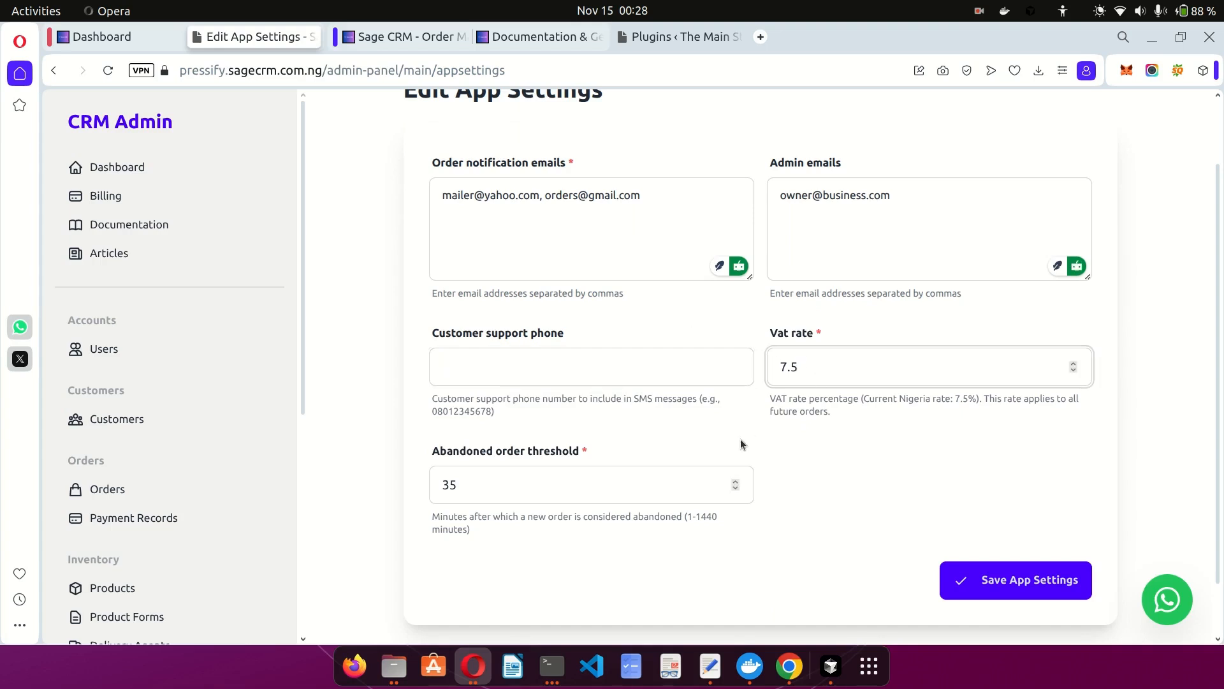
pyautogui.press('Tab')
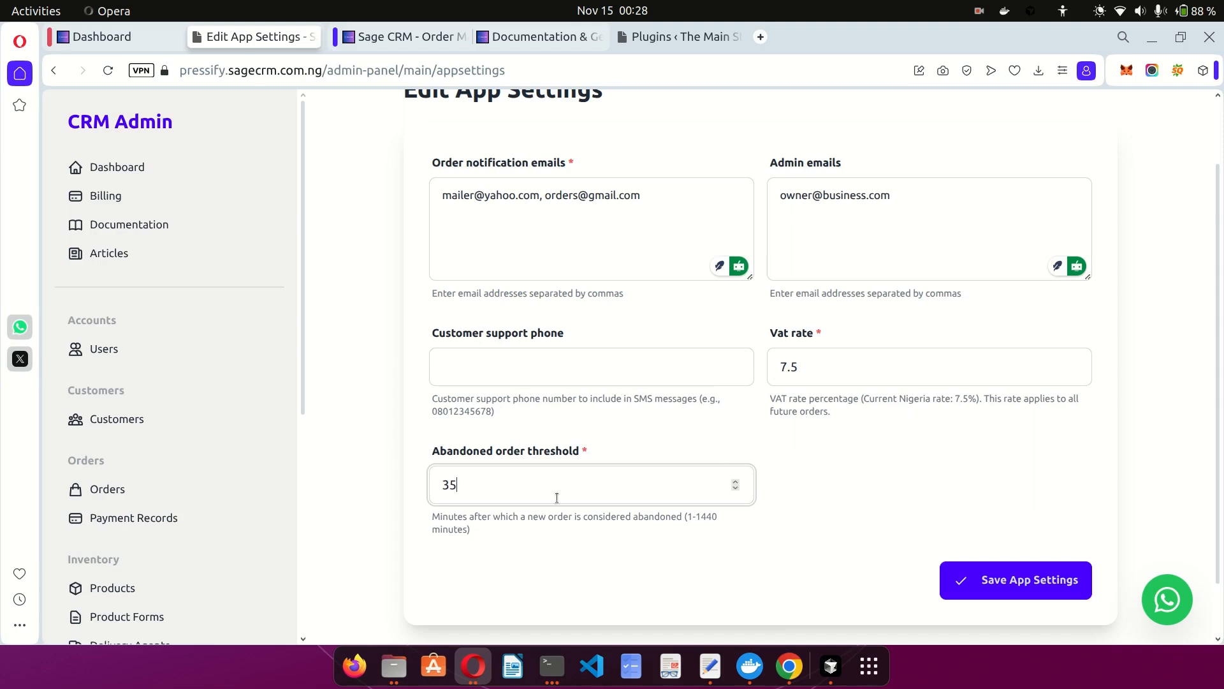
pyautogui.scroll(-1, 557, 498)
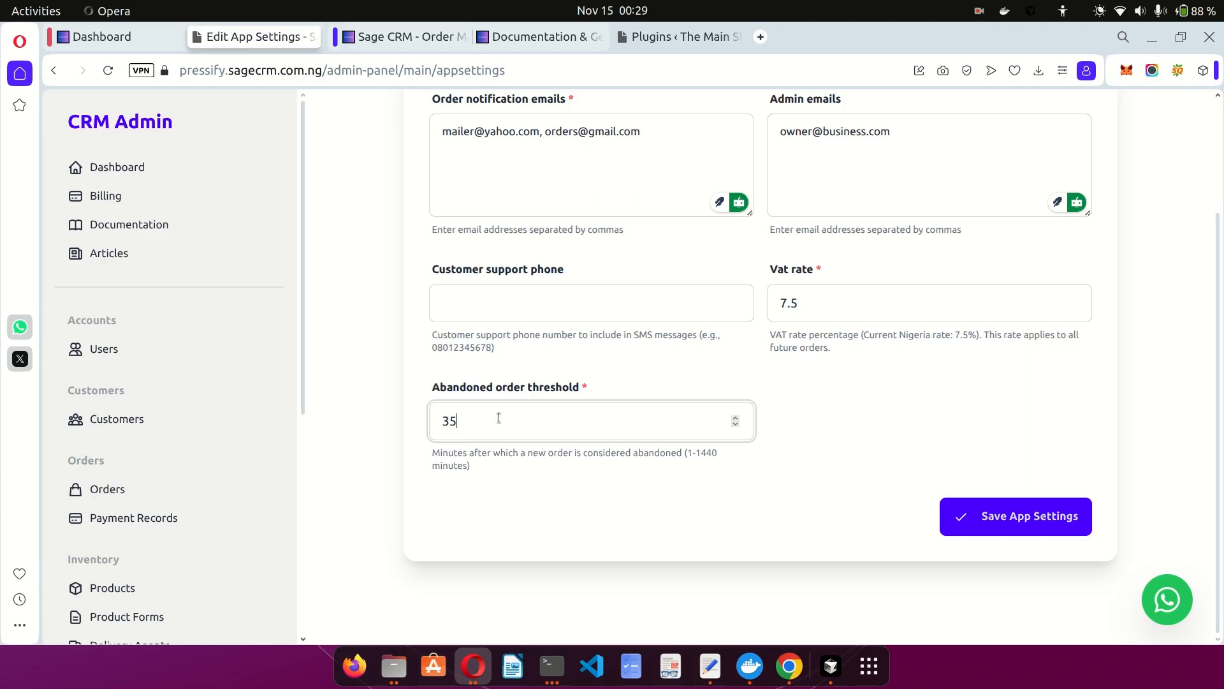
# Open Abandoned Orders from the dashboard sidebar and view the four-order table.
pyautogui.click(116, 39)
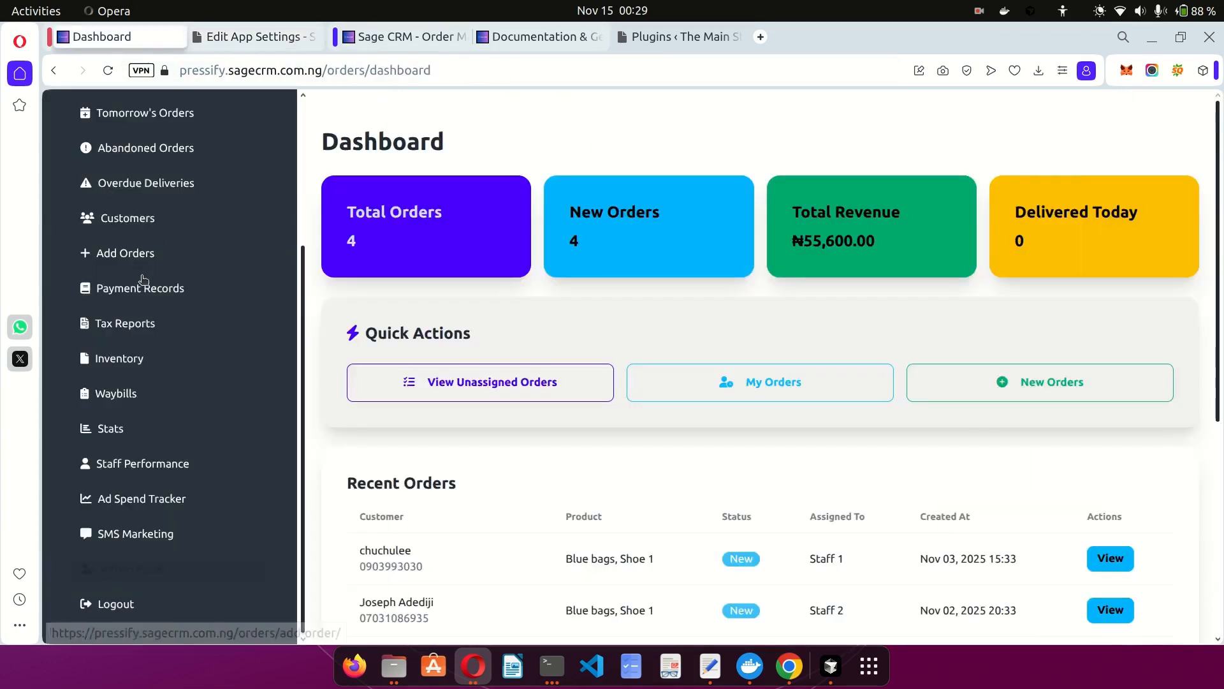
pyautogui.scroll(5, 133, 278)
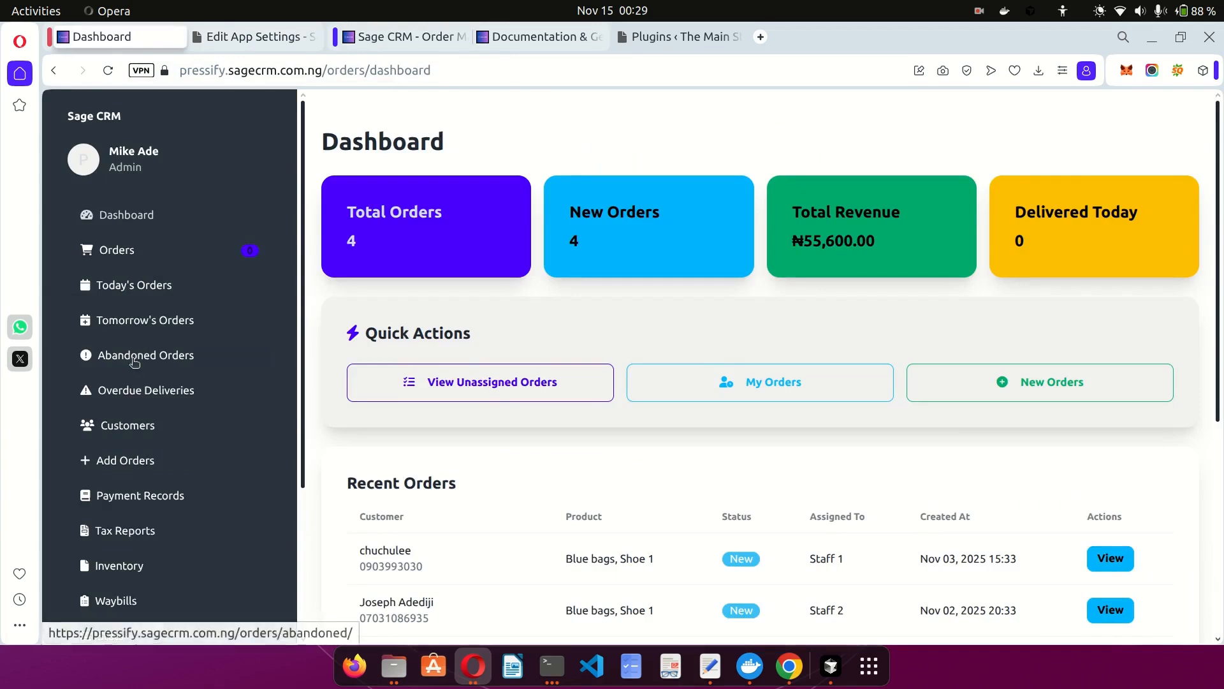
pyautogui.click(194, 362)
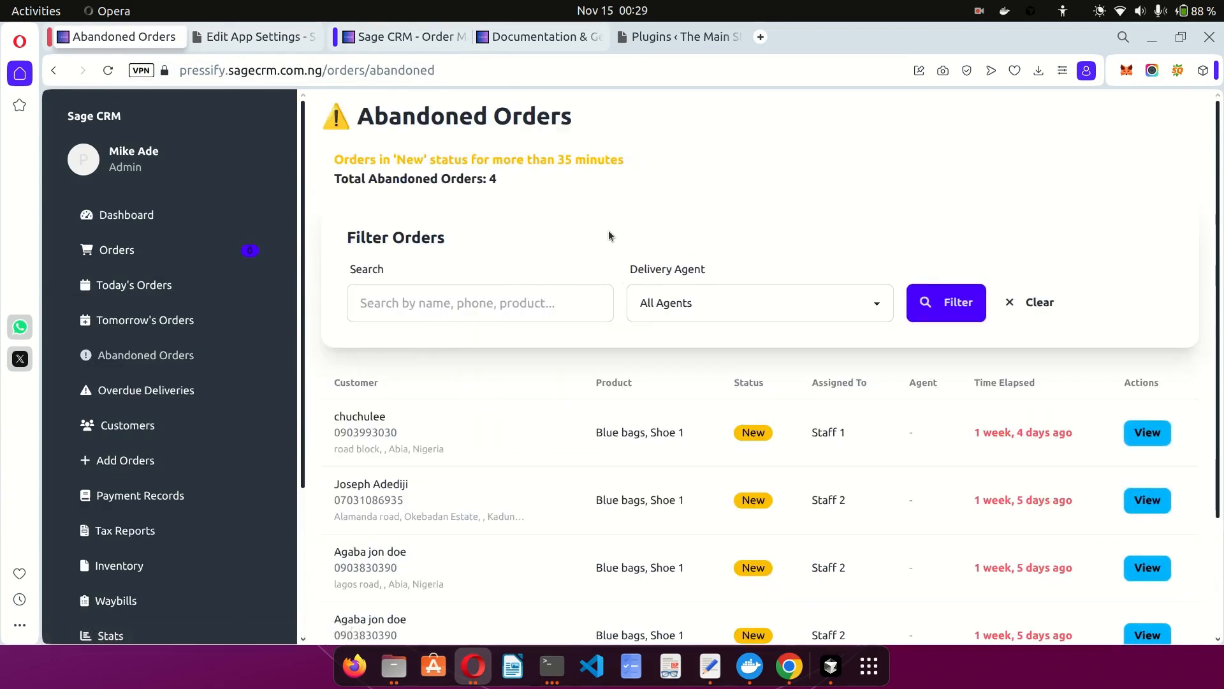
pyautogui.scroll(-3, 549, 265)
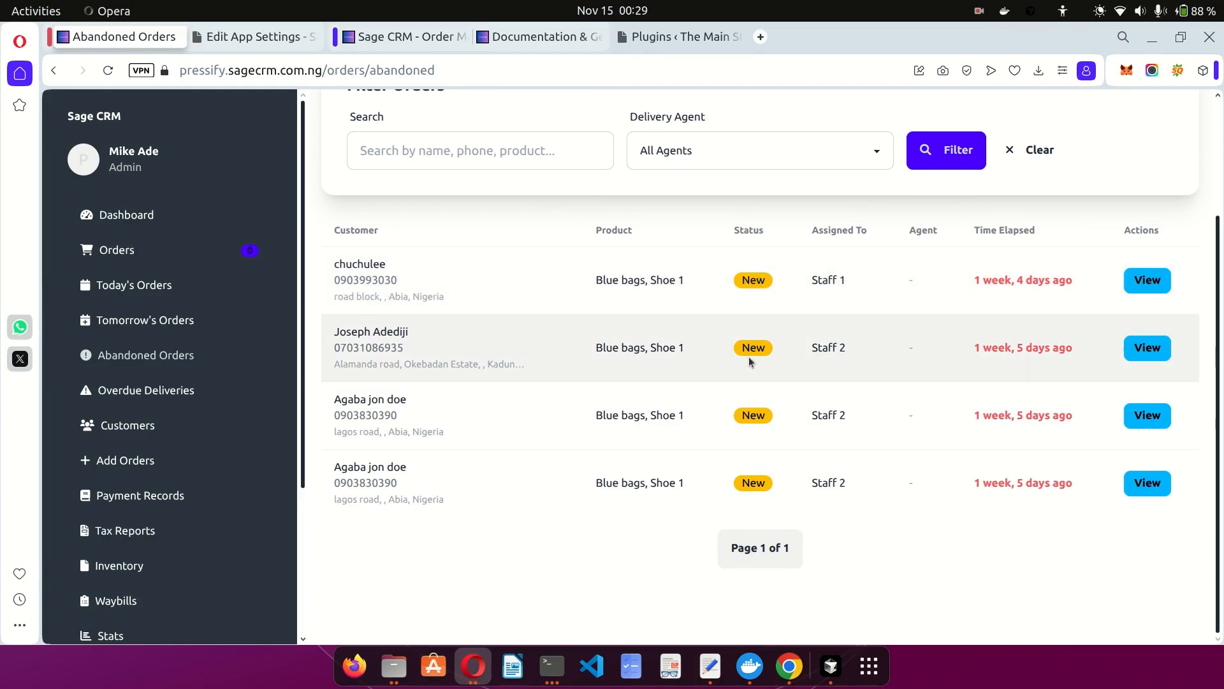
pyautogui.scroll(3, 757, 349)
pyautogui.scroll(-3, 756, 349)
# Change the abandoned order threshold from 35 to 20 minutes in App Settings.
pyautogui.click(248, 27)
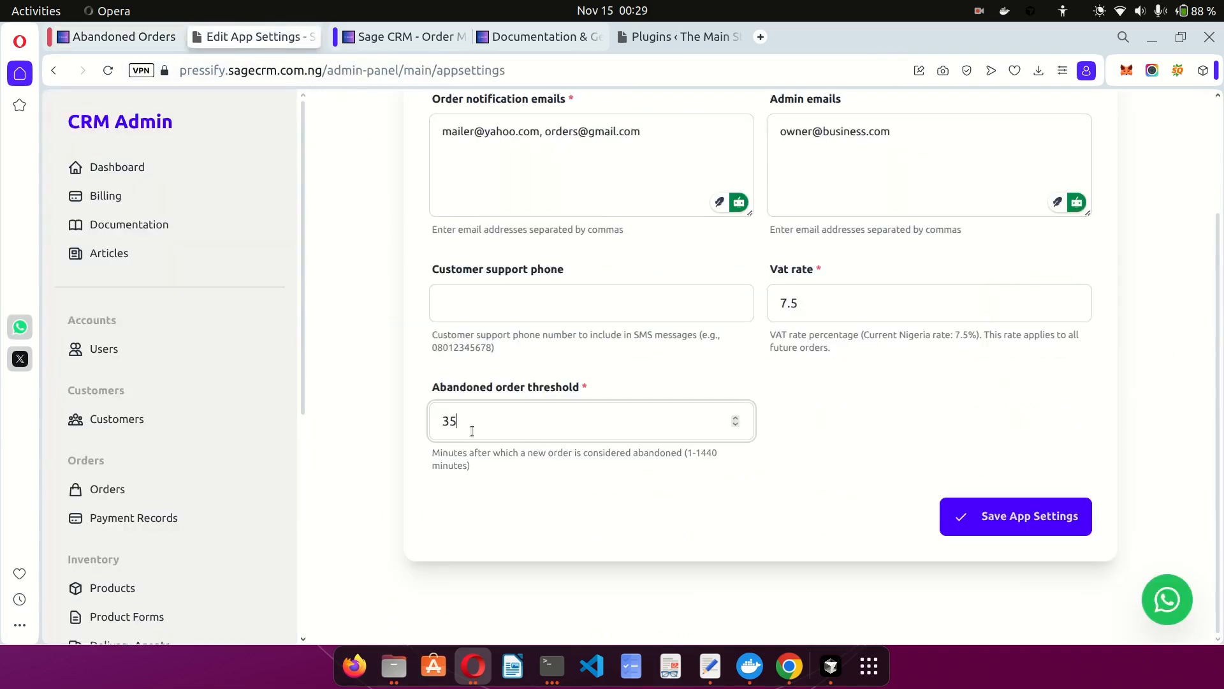
pyautogui.press('BackSpace')
pyautogui.press('BackSpace')
pyautogui.write('60')
pyautogui.press('BackSpace')
pyautogui.press('BackSpace')
pyautogui.write('20')
pyautogui.scroll(3, 702, 482)
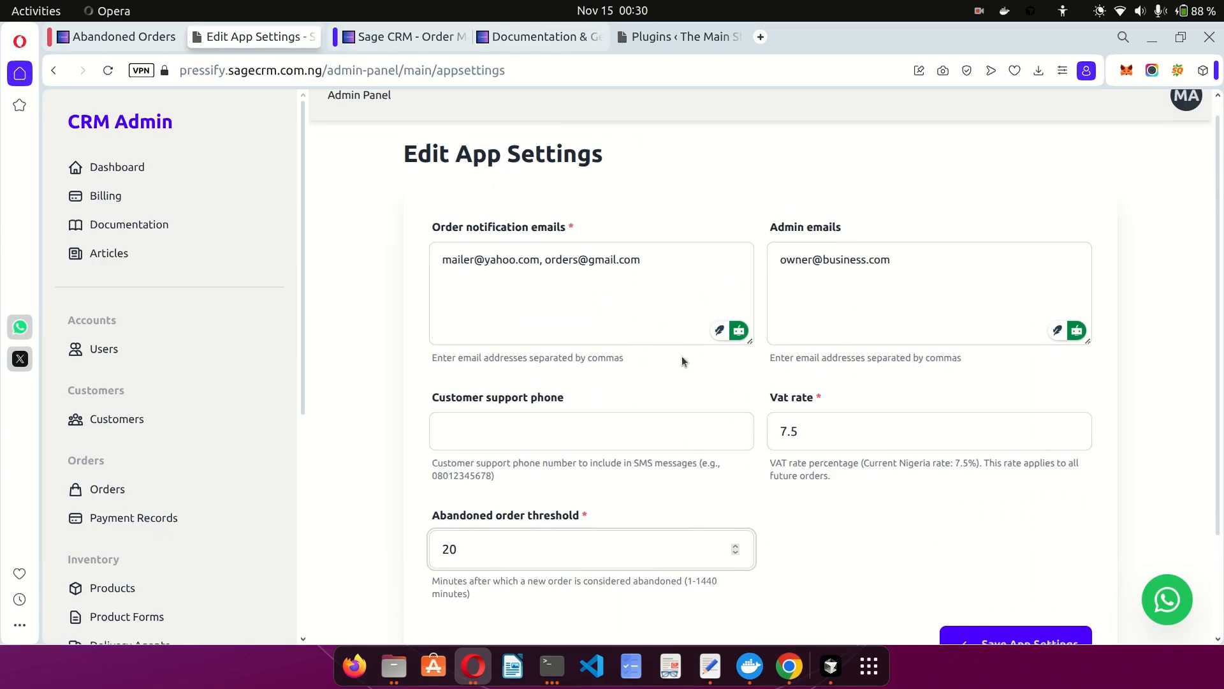
pyautogui.click(515, 39)
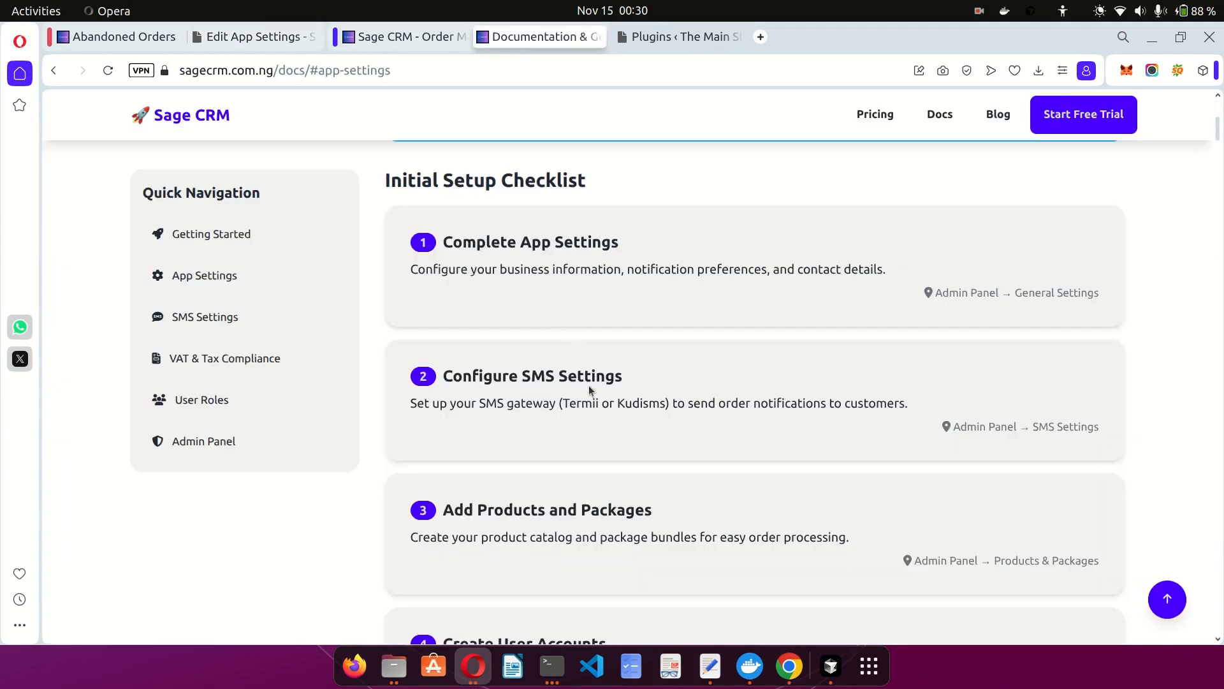
pyautogui.click(249, 36)
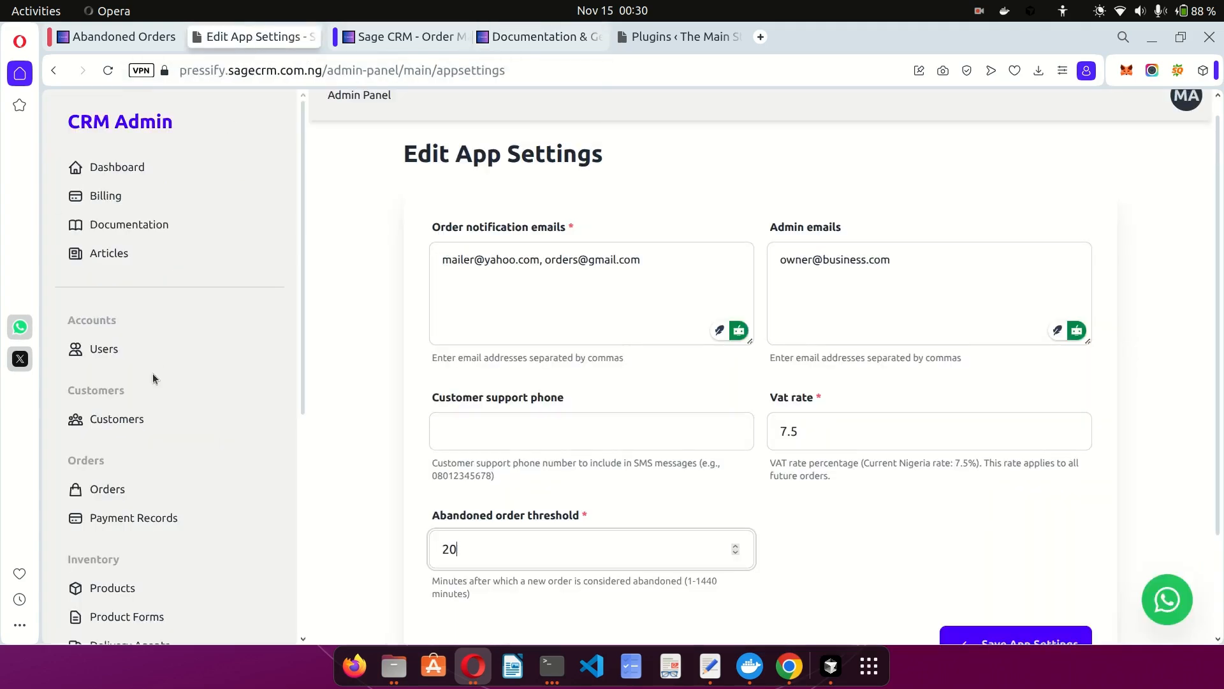
pyautogui.scroll(-6, 151, 373)
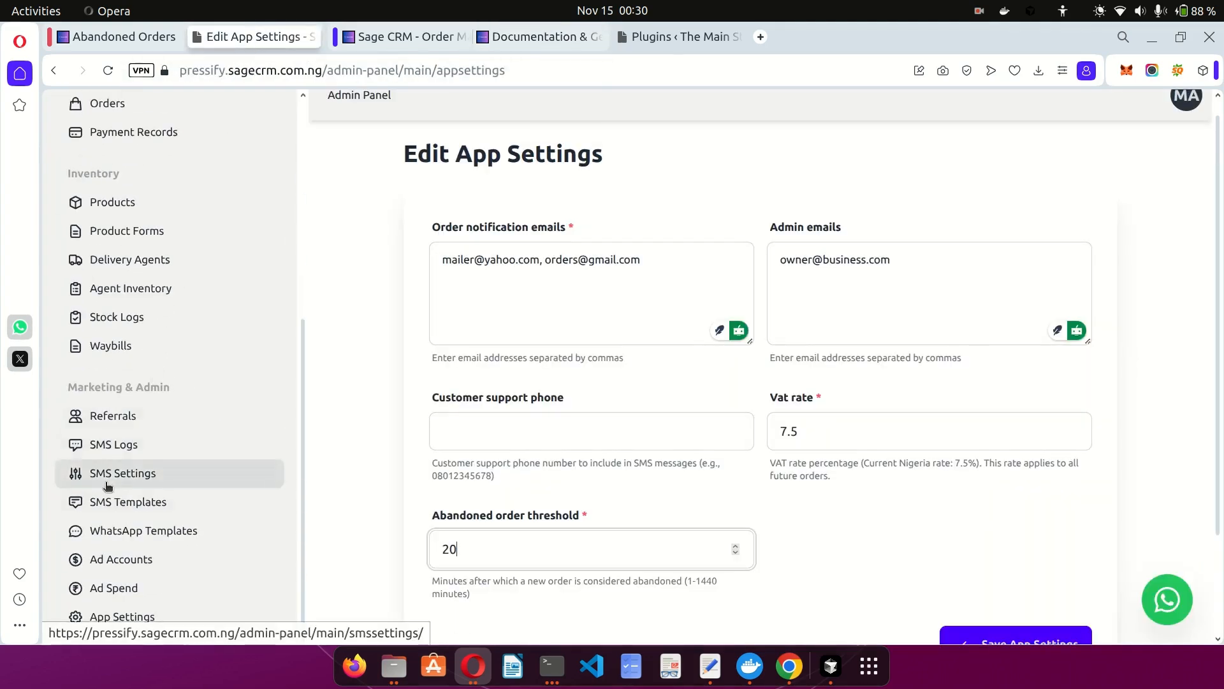
# Open the SMS gateway settings, then switch to the Abandoned Orders list of four New orders.
pyautogui.click(148, 475)
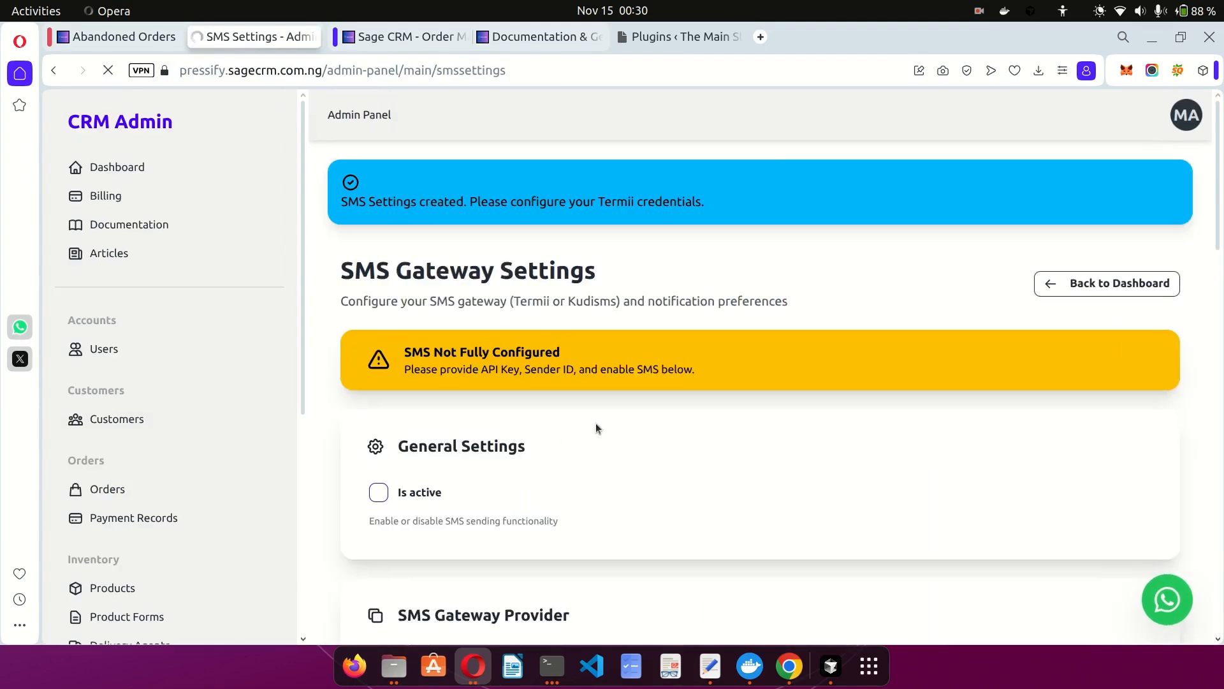
pyautogui.scroll(-3, 596, 423)
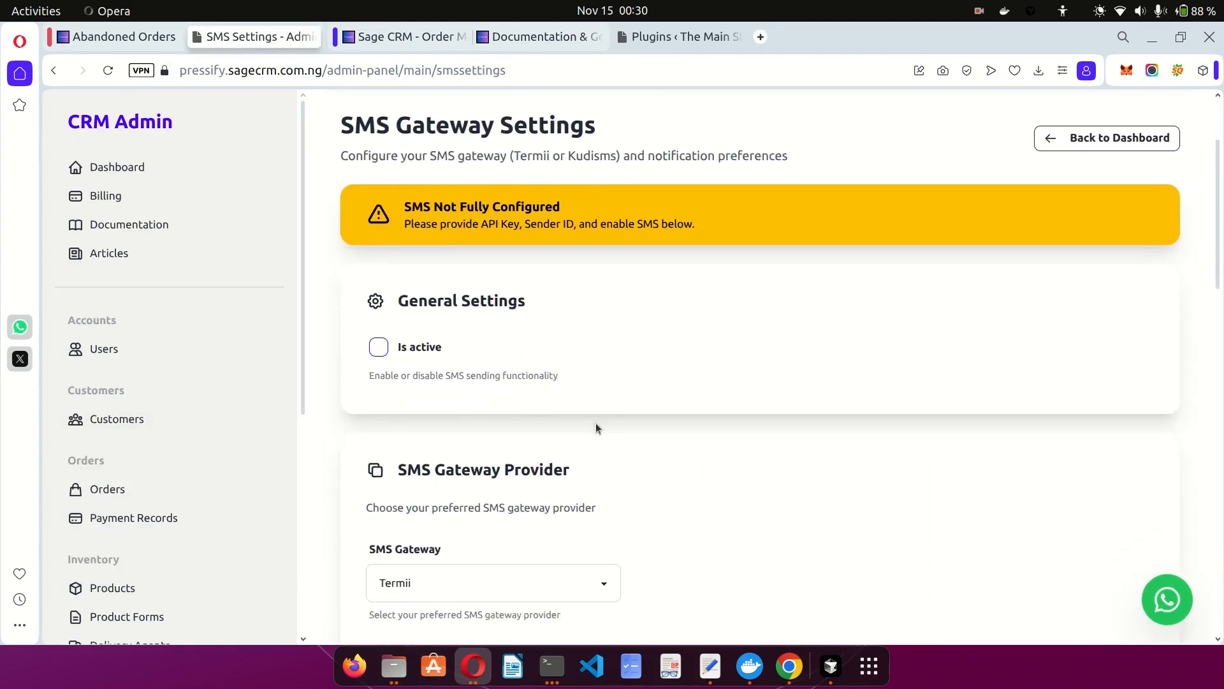
pyautogui.scroll(-1, 595, 428)
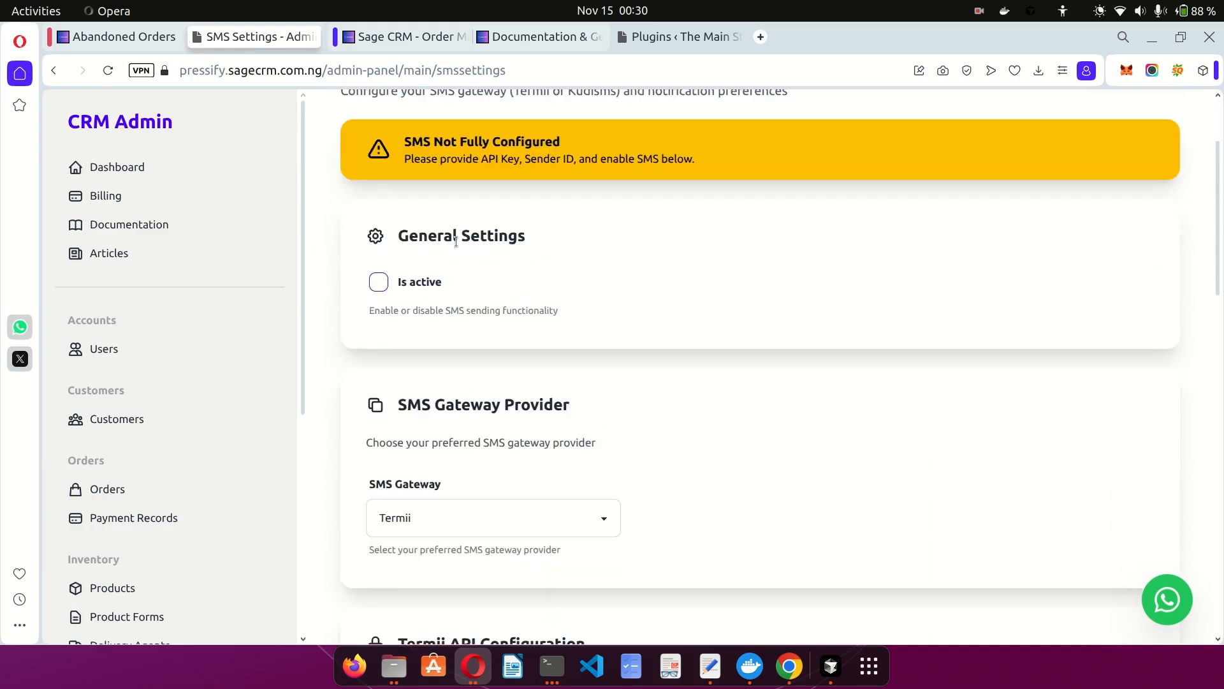
pyautogui.click(117, 37)
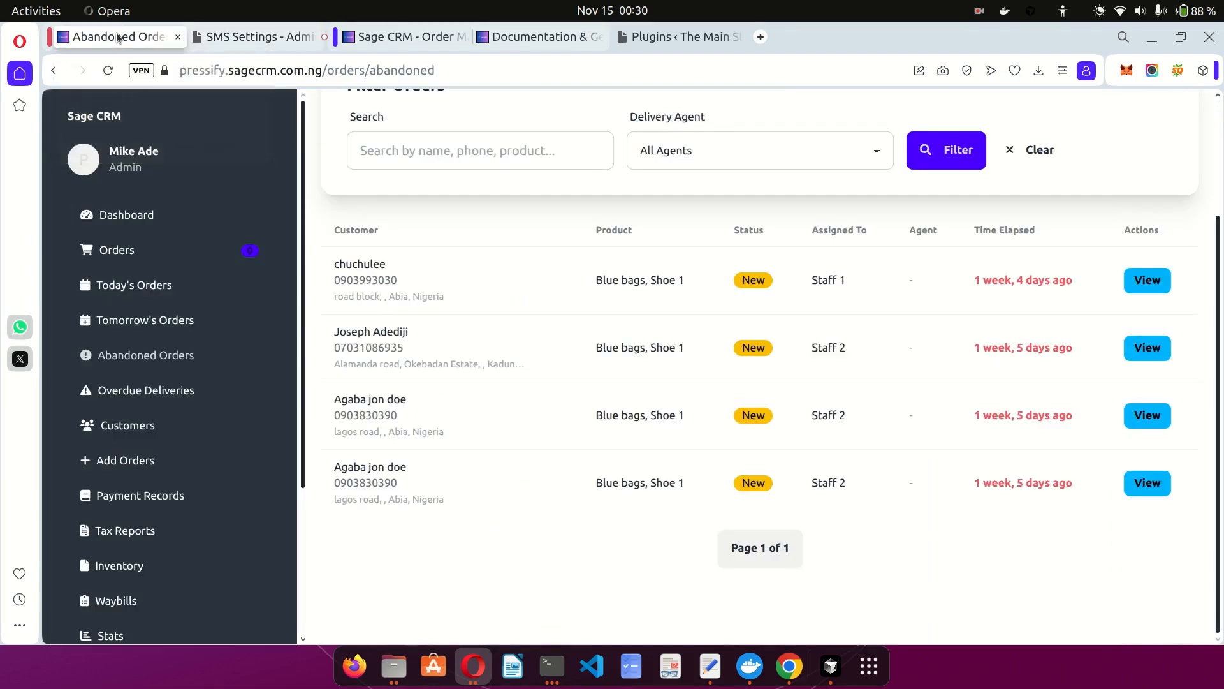
pyautogui.scroll(-3, 148, 357)
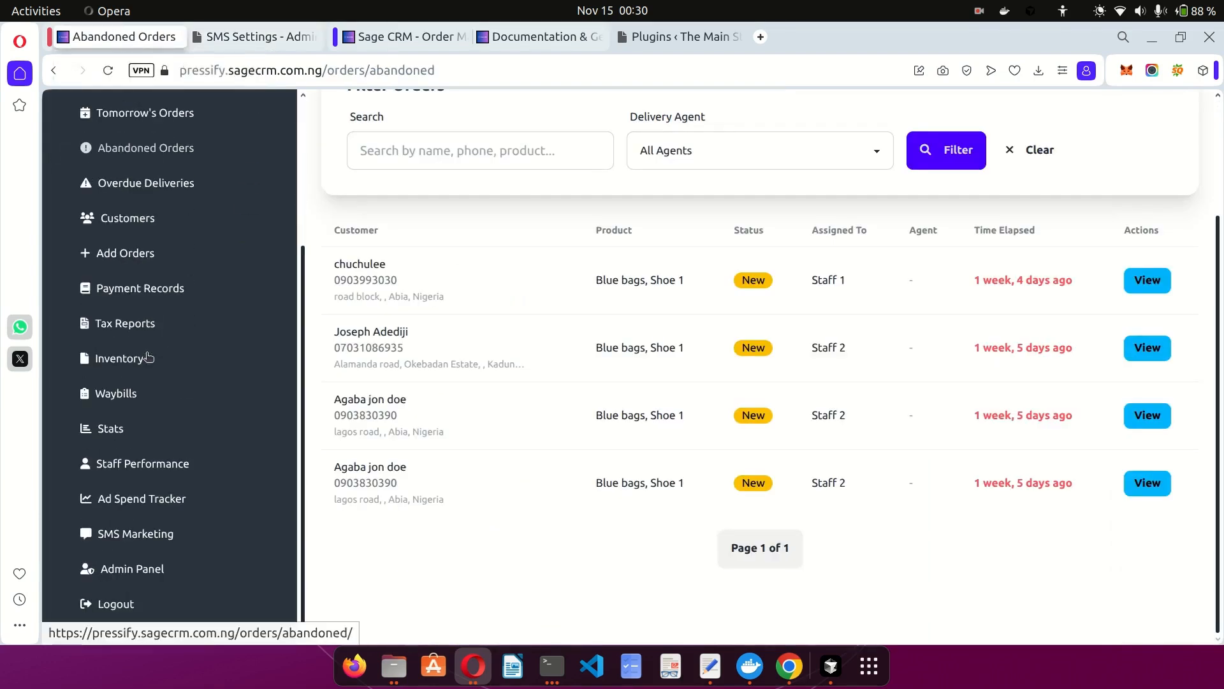
# On SMS Marketing, filter customers by Product Purchased 'Blue bags' and apply the filters.
pyautogui.click(127, 535)
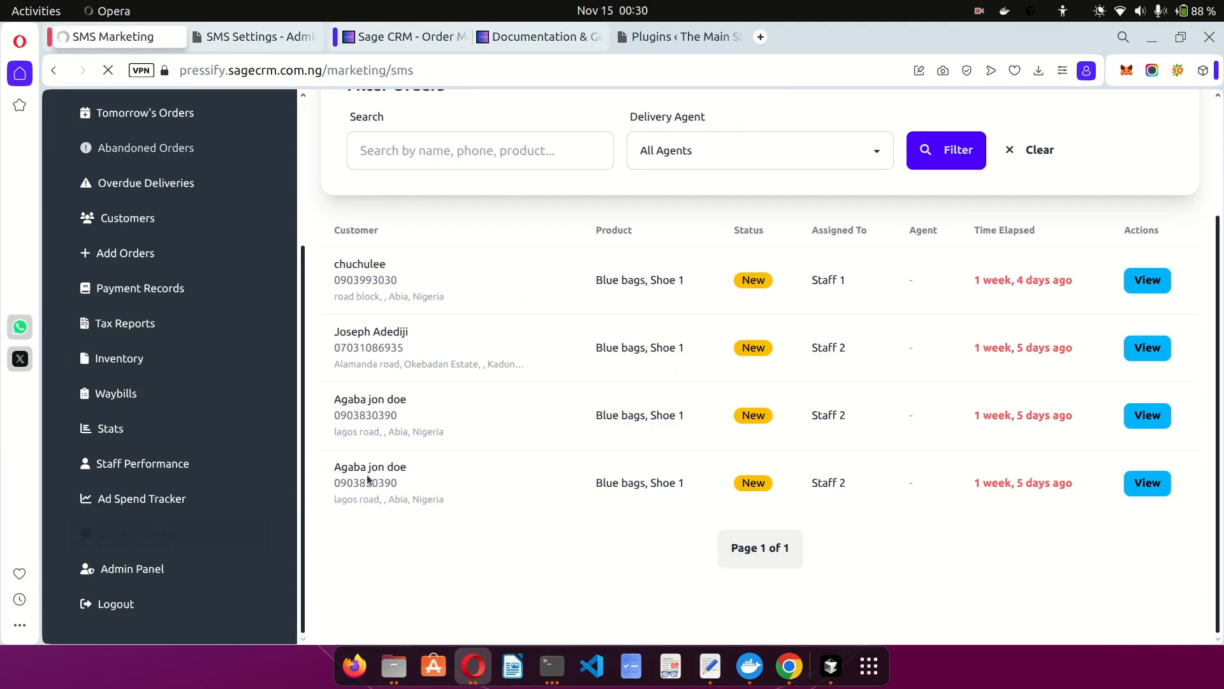
pyautogui.scroll(-2, 640, 395)
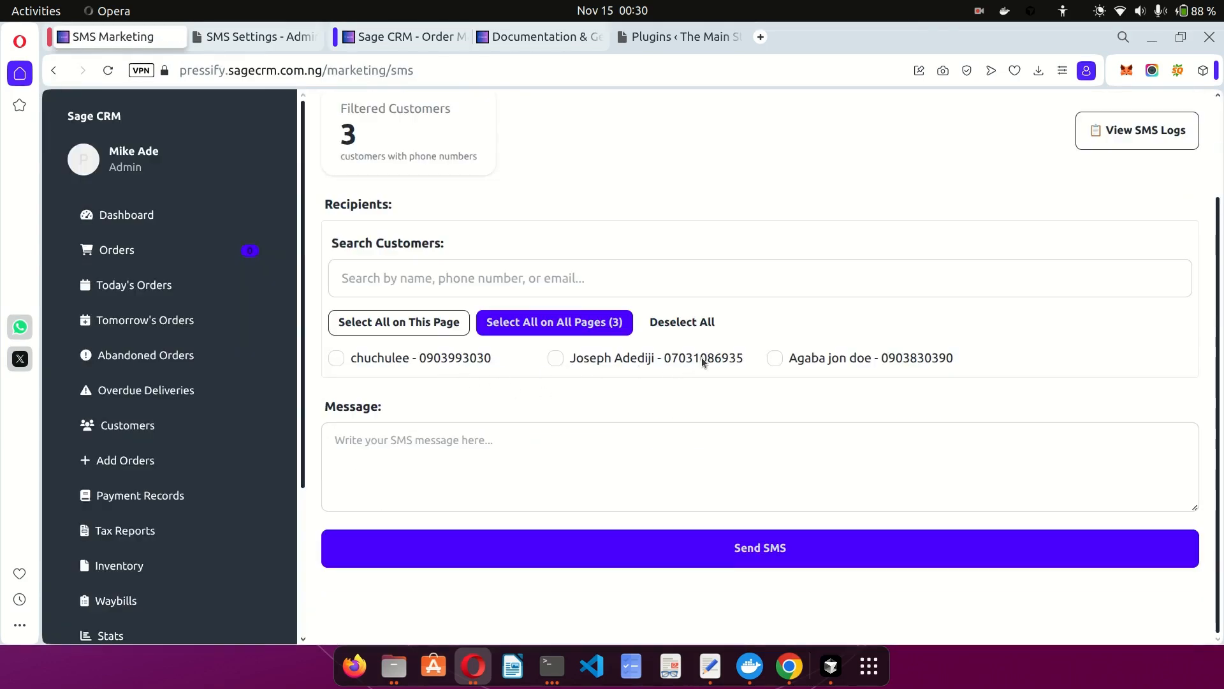
pyautogui.scroll(2, 604, 296)
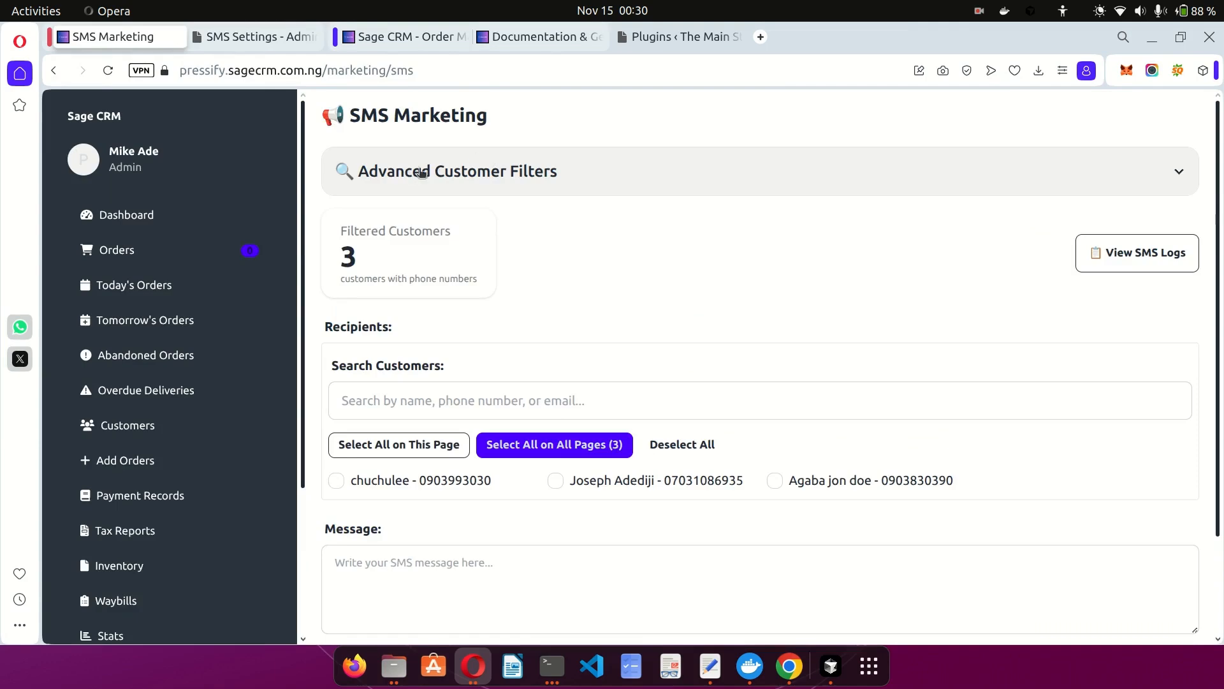
pyautogui.click(439, 176)
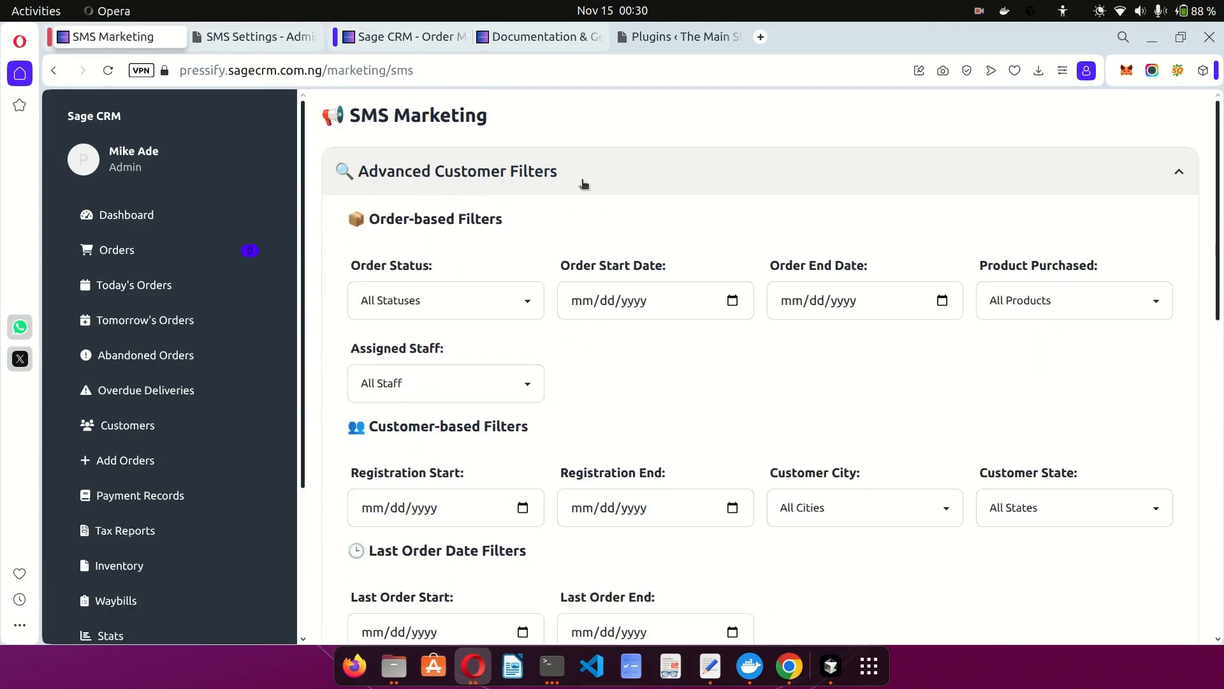
pyautogui.click(1066, 300)
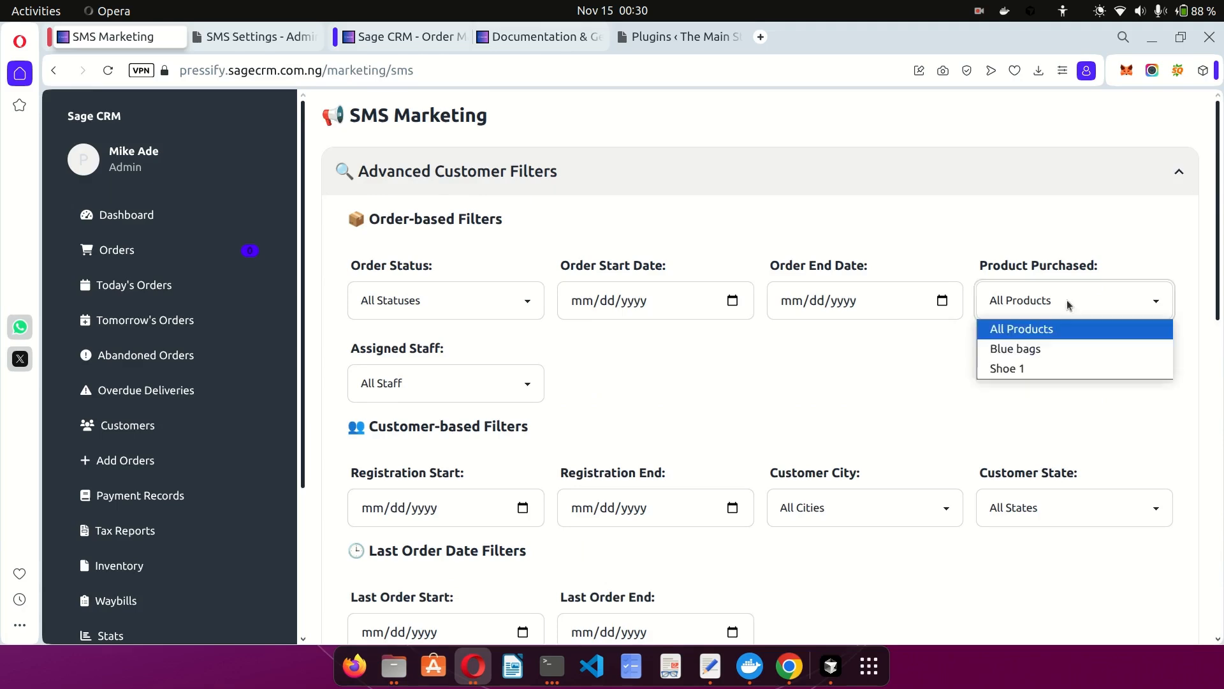
pyautogui.click(1018, 359)
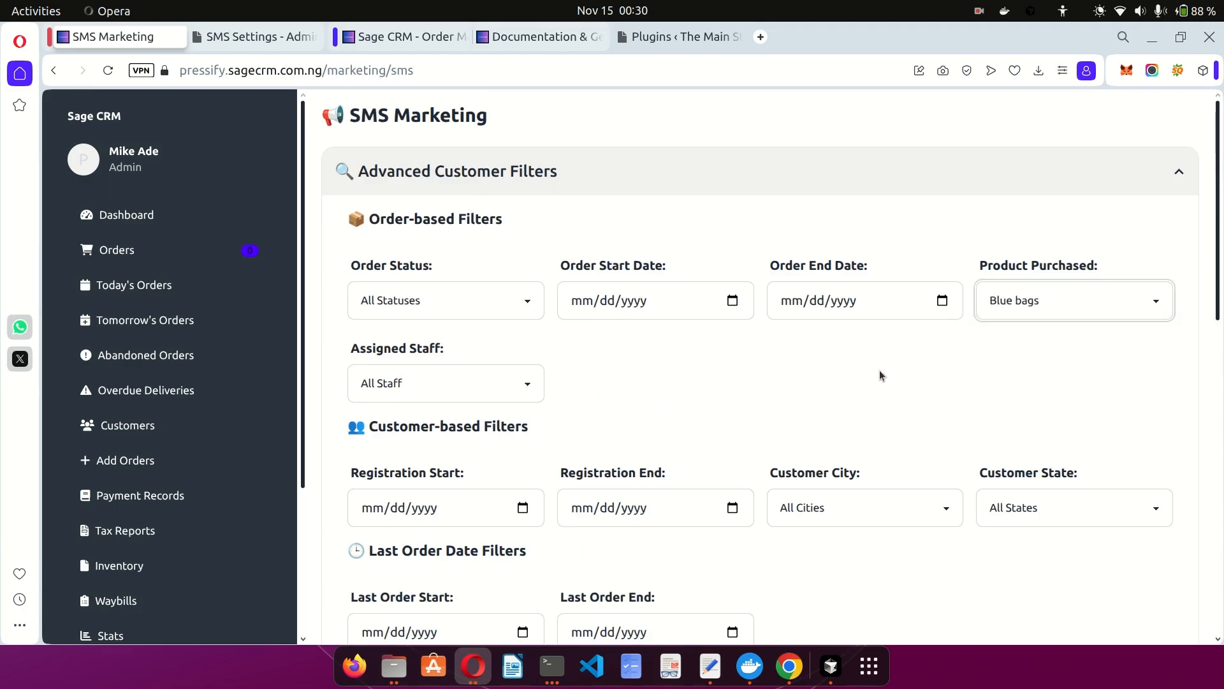
pyautogui.scroll(-3, 879, 369)
pyautogui.click(411, 609)
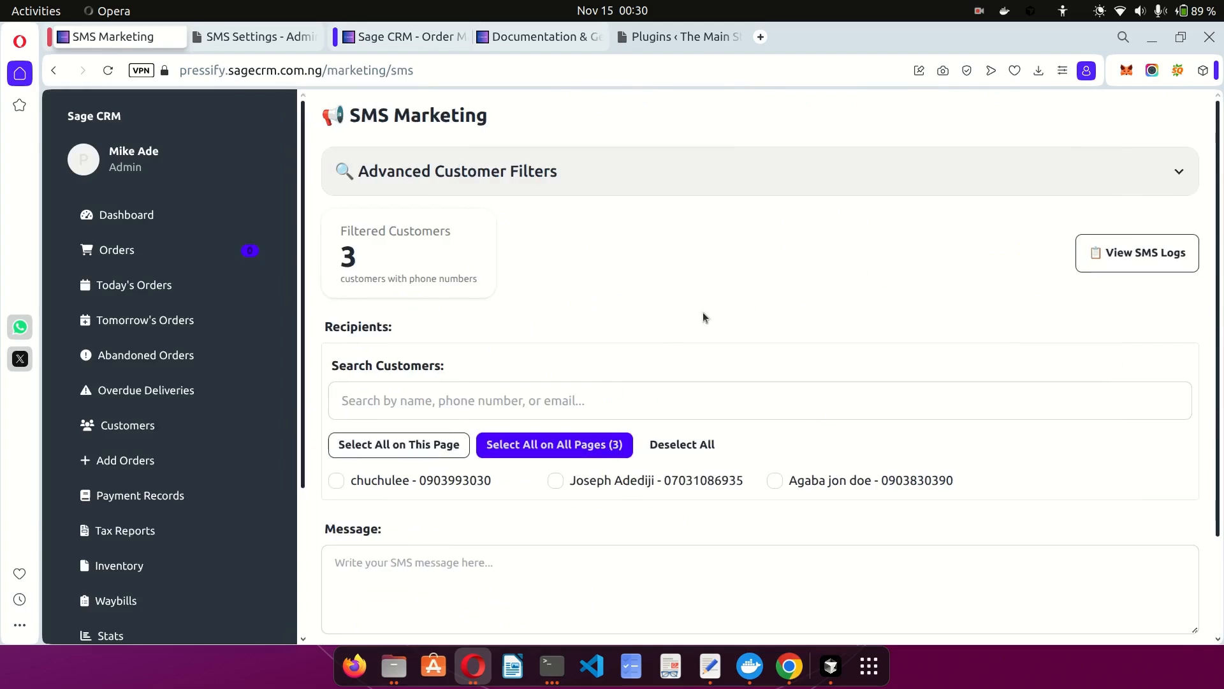
# Select the second and third customers as recipients and type 'Hello,' in the message.
pyautogui.scroll(-2, 704, 316)
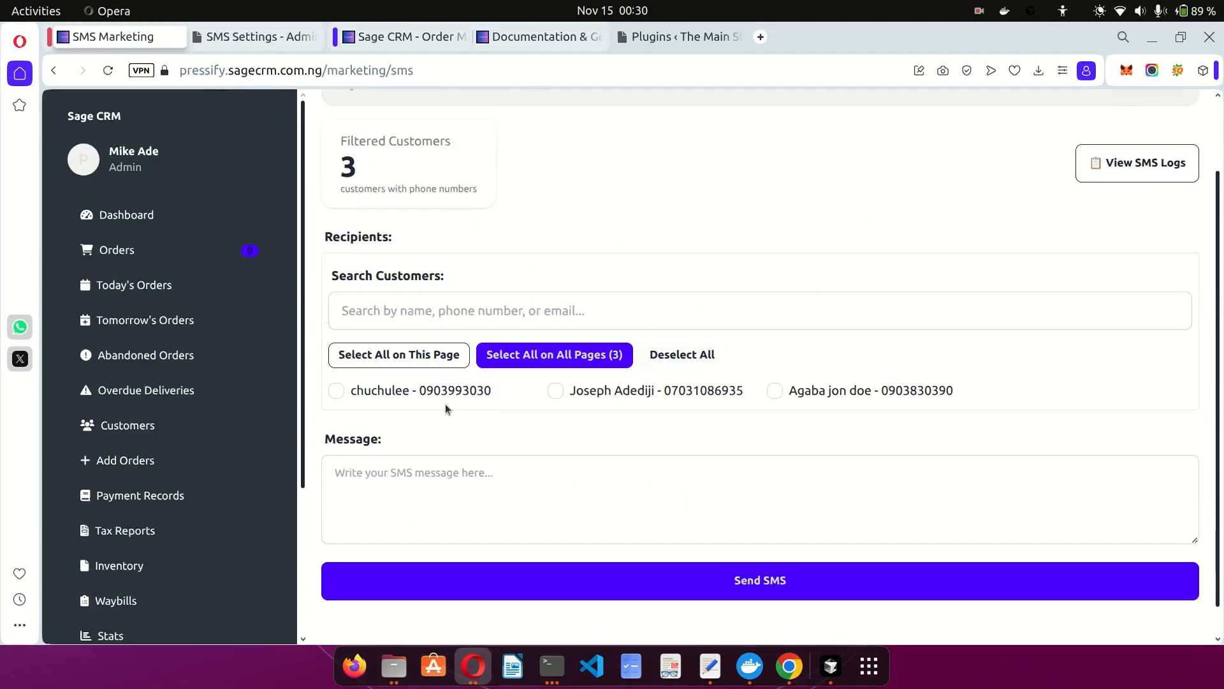
pyautogui.click(556, 391)
pyautogui.click(774, 391)
pyautogui.click(612, 490)
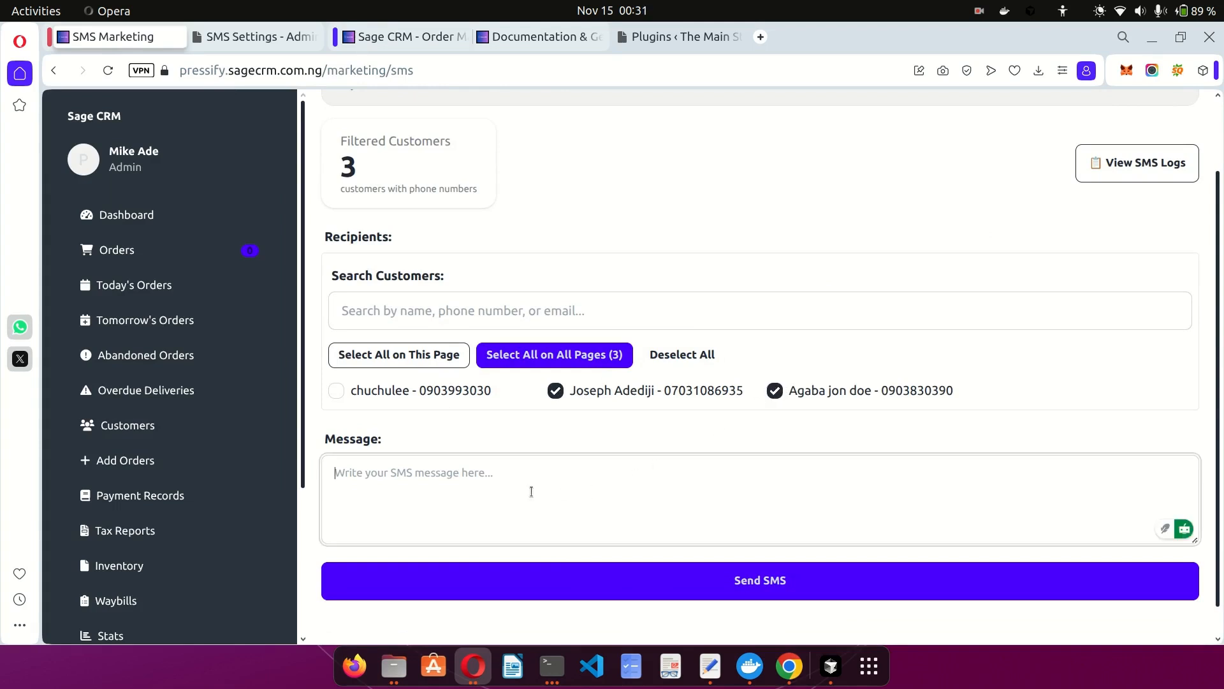
pyautogui.write('Hello,')
pyautogui.press('Return')
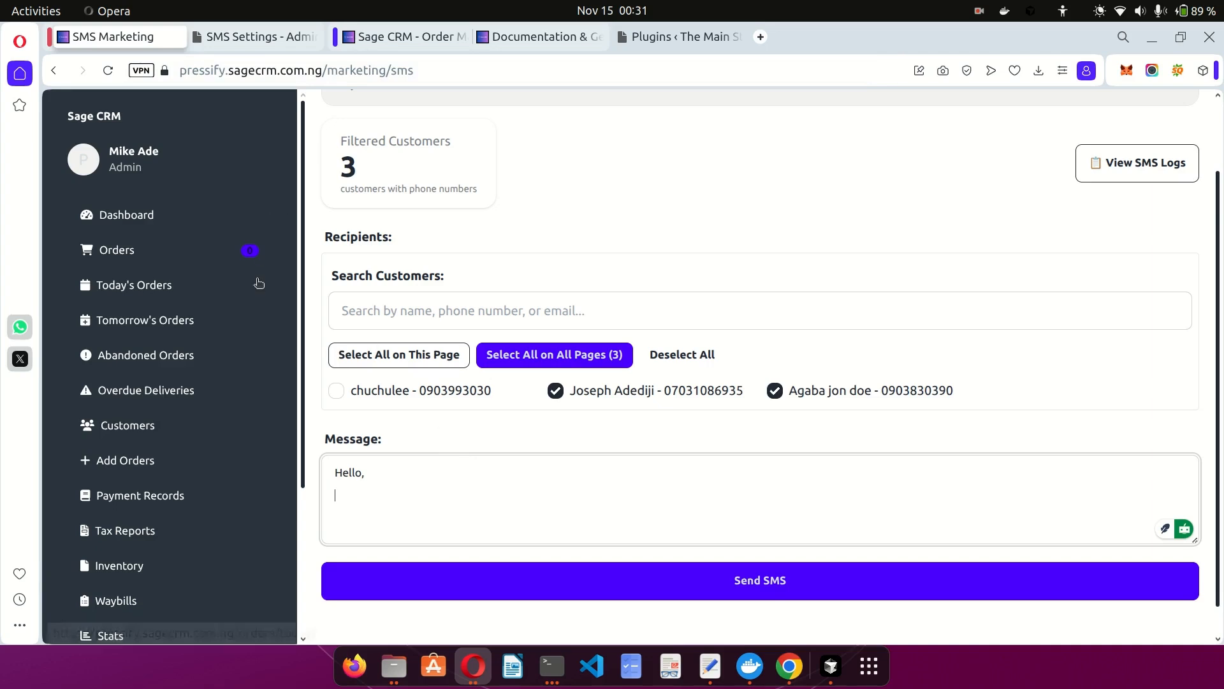
pyautogui.scroll(-3, 207, 460)
pyautogui.scroll(-1, 207, 460)
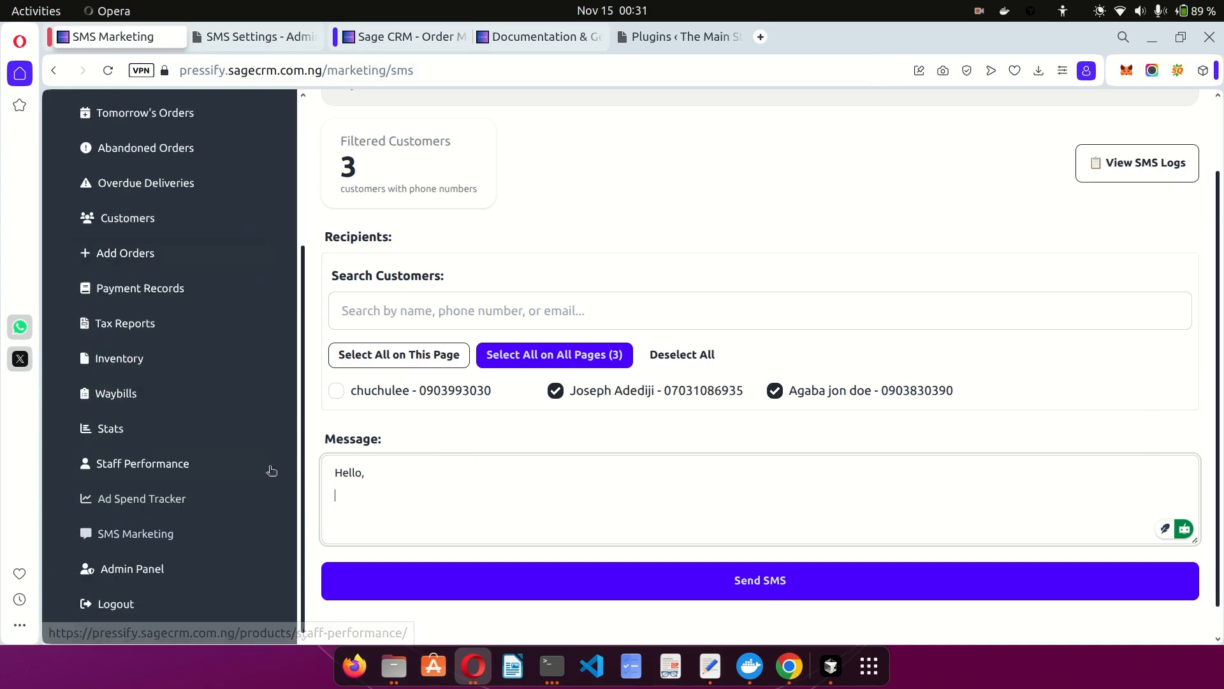
# Tick Is active on the SMS Settings page to enable SMS sending.
pyautogui.click(235, 38)
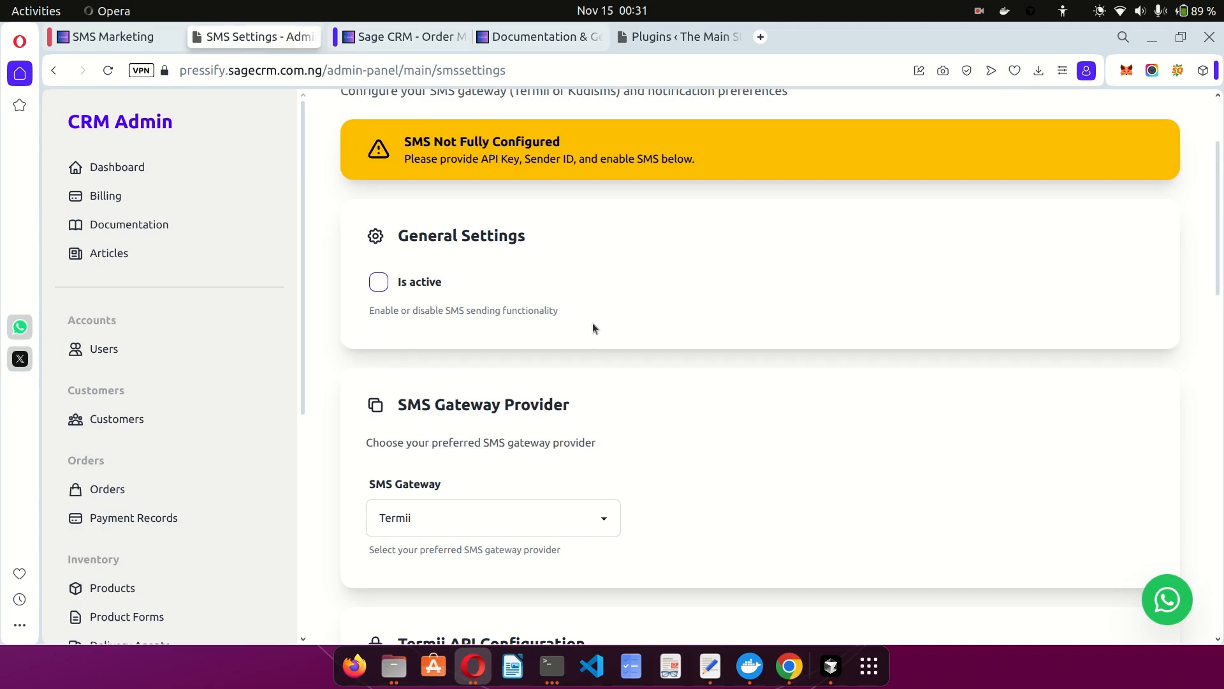
pyautogui.scroll(3, 593, 327)
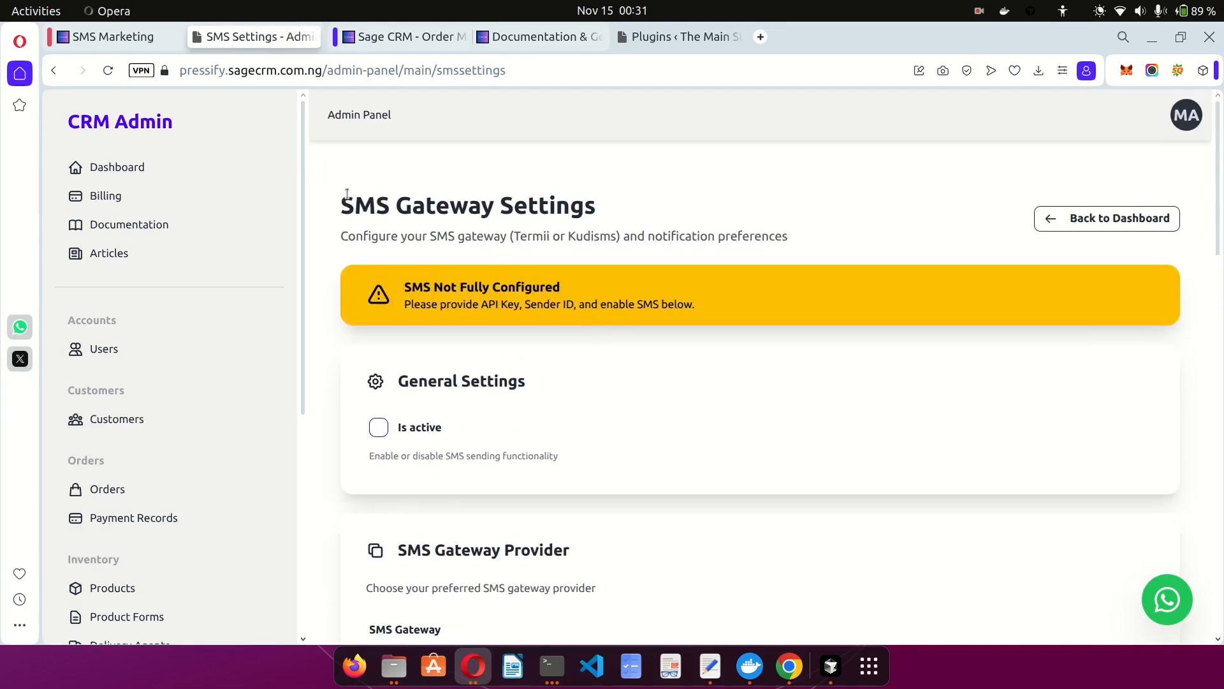
pyautogui.scroll(-3, 537, 249)
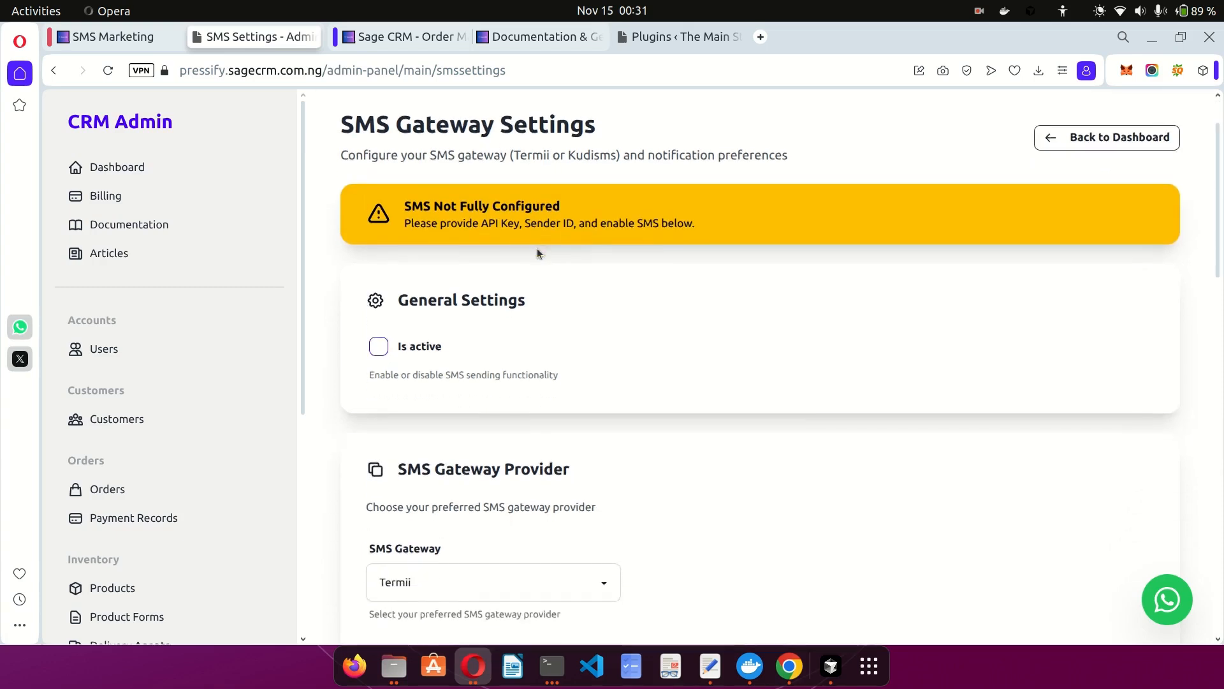
pyautogui.click(378, 257)
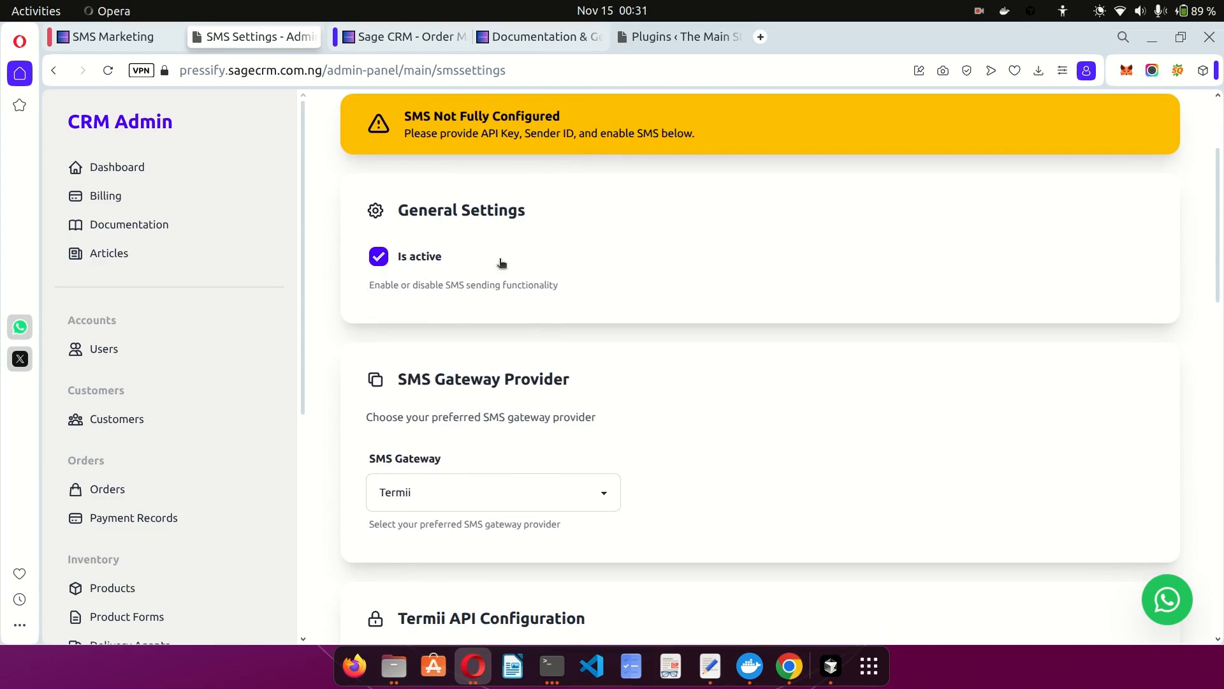
pyautogui.click(397, 271)
pyautogui.click(398, 271)
# Keep Termii as the SMS gateway provider, leaving its API key and sender ID empty.
pyautogui.scroll(-2, 552, 310)
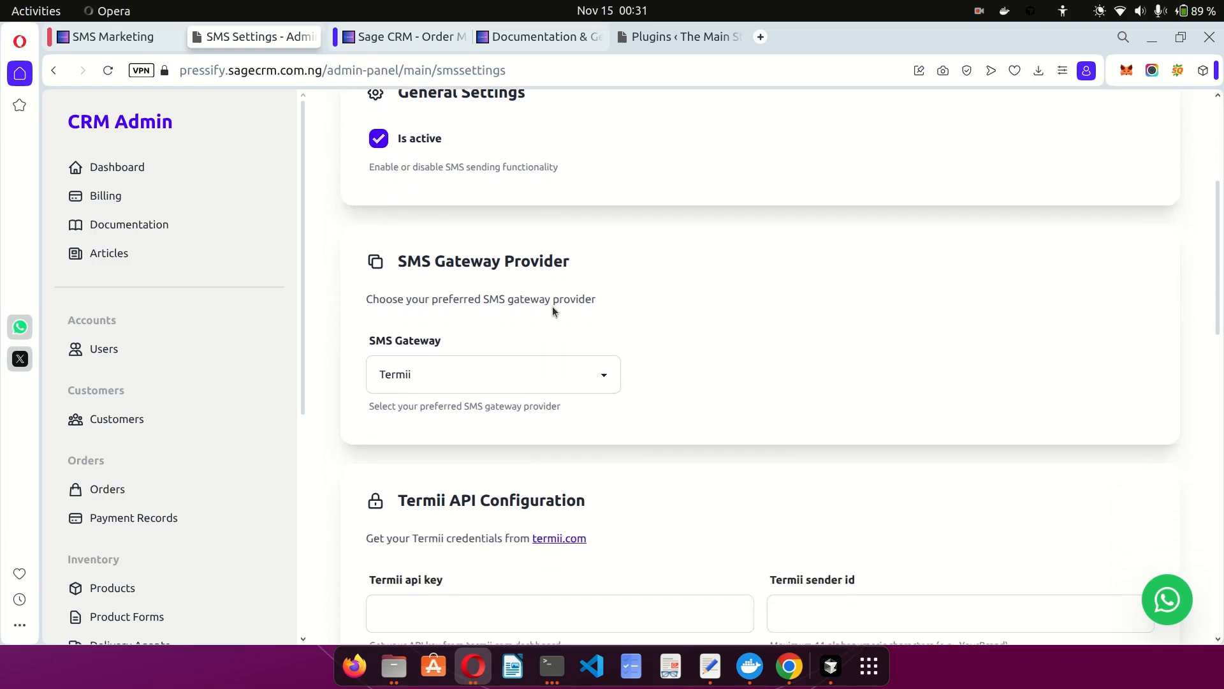
pyautogui.scroll(-1, 585, 336)
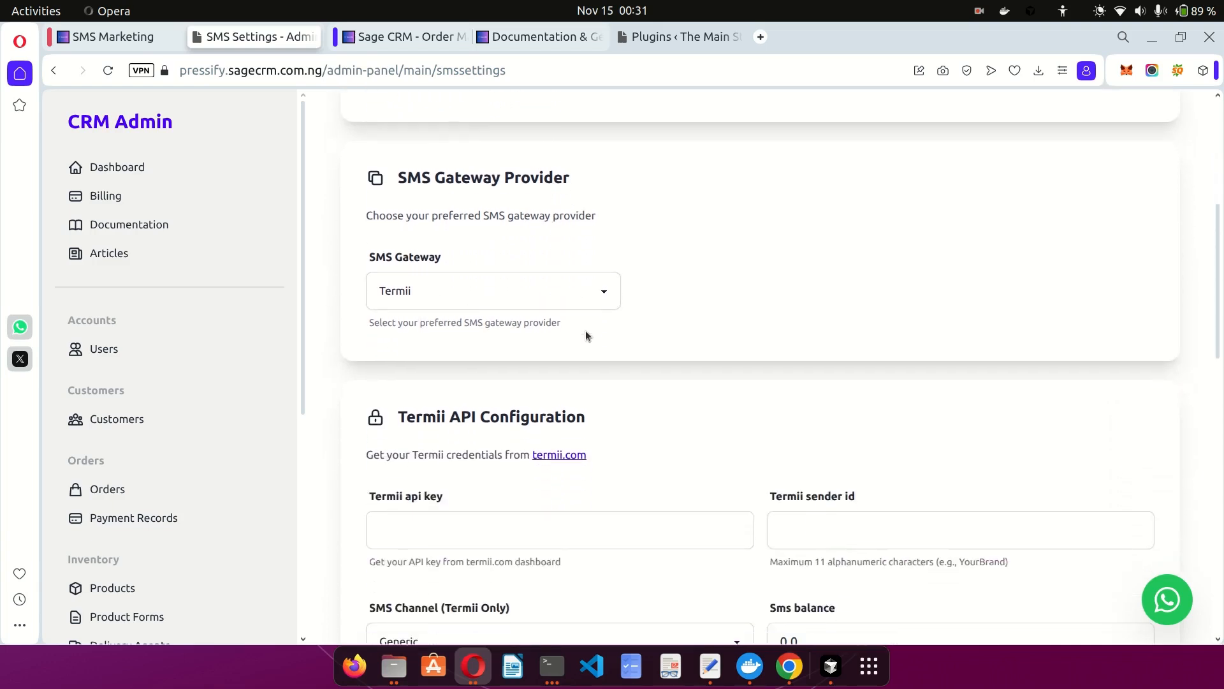
pyautogui.click(484, 287)
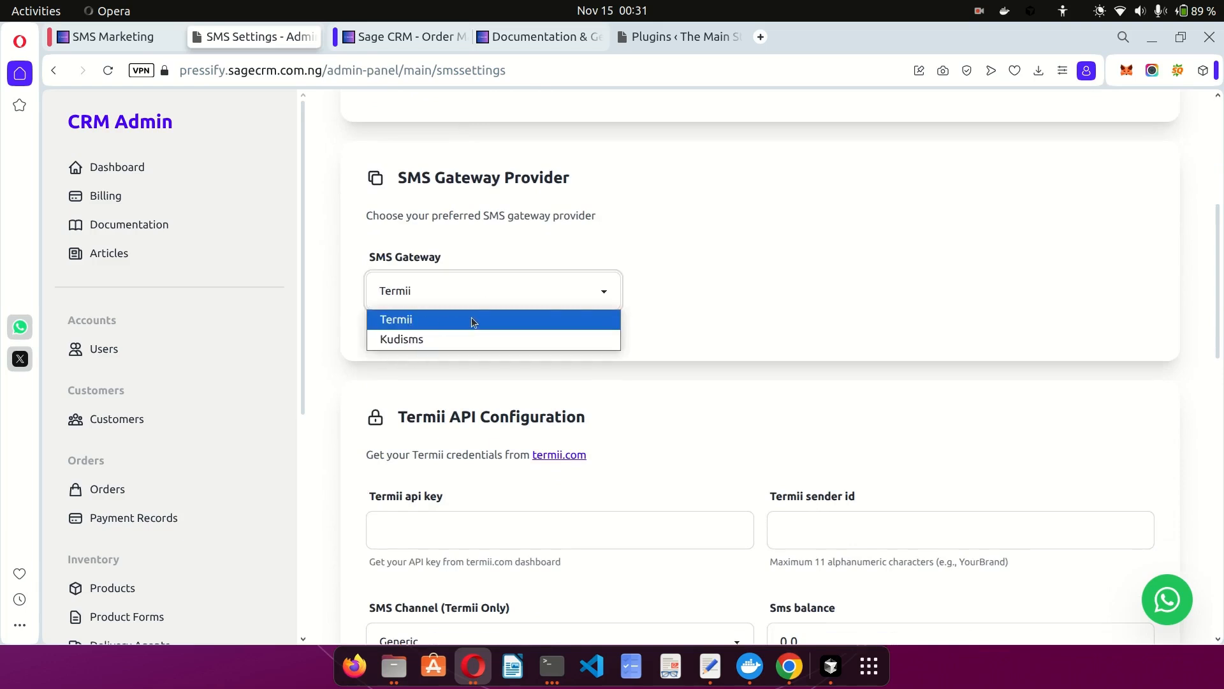
pyautogui.click(686, 327)
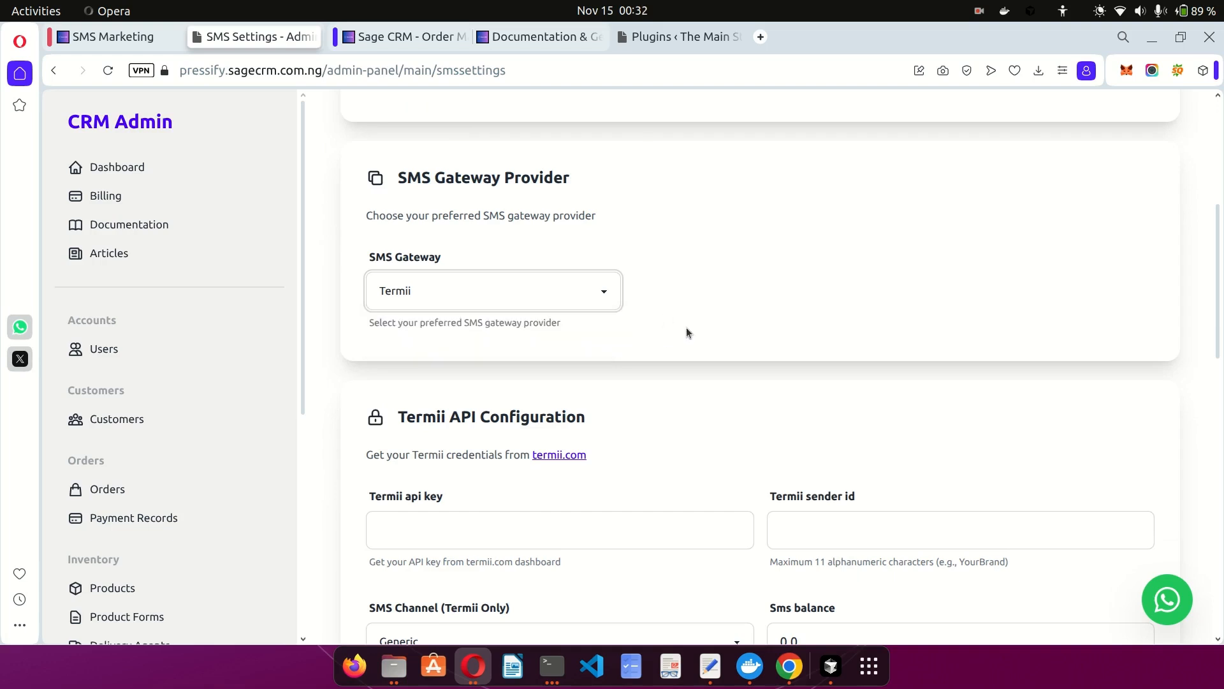
pyautogui.scroll(-2, 686, 327)
pyautogui.scroll(-1, 686, 327)
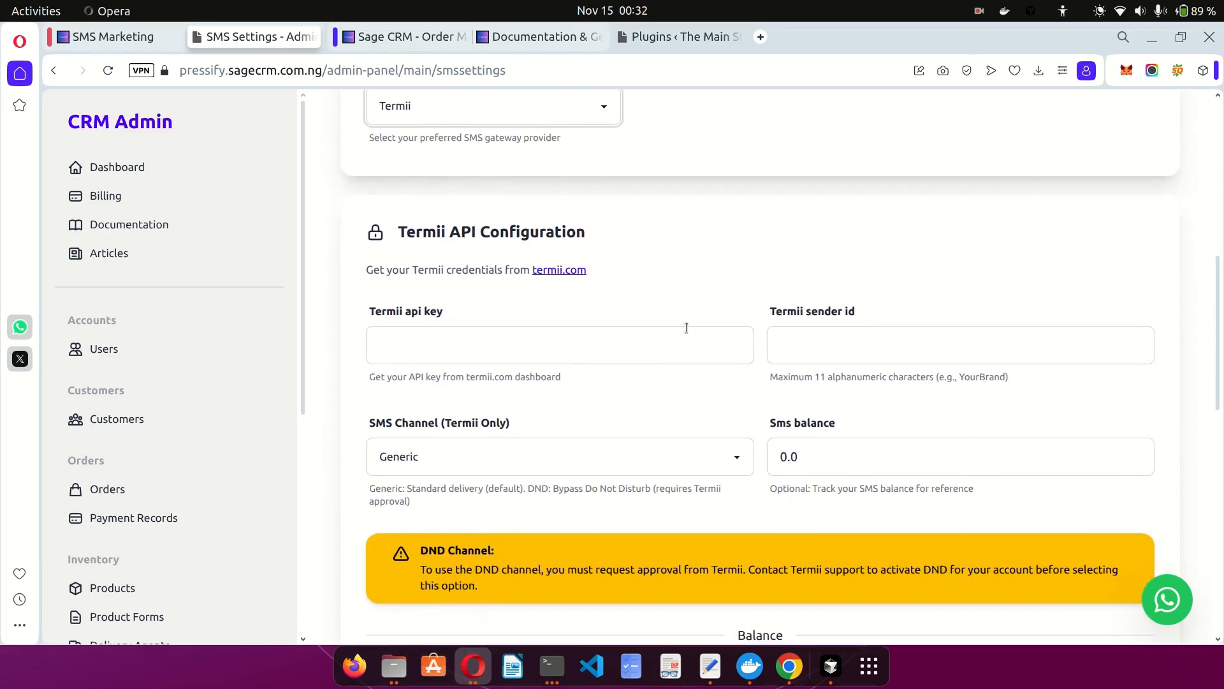
pyautogui.click(502, 342)
pyautogui.click(821, 351)
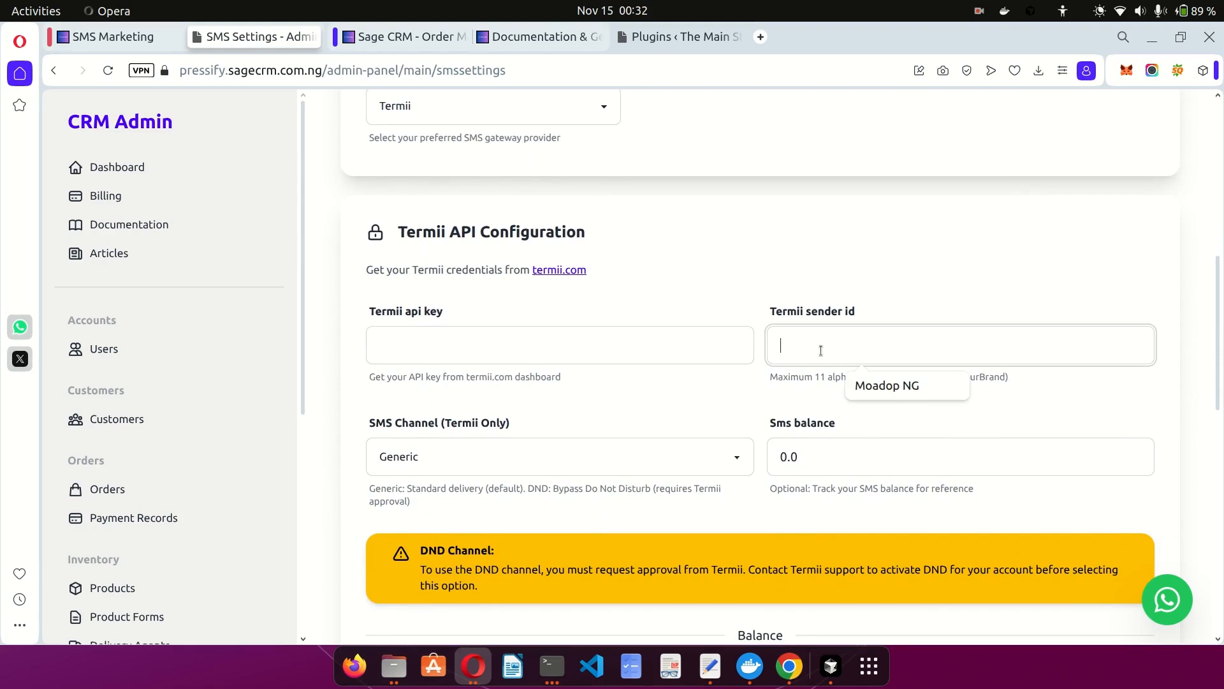
# Visit the Termii website and its sign-up page, then close those tabs.
pyautogui.middleClick(569, 273)
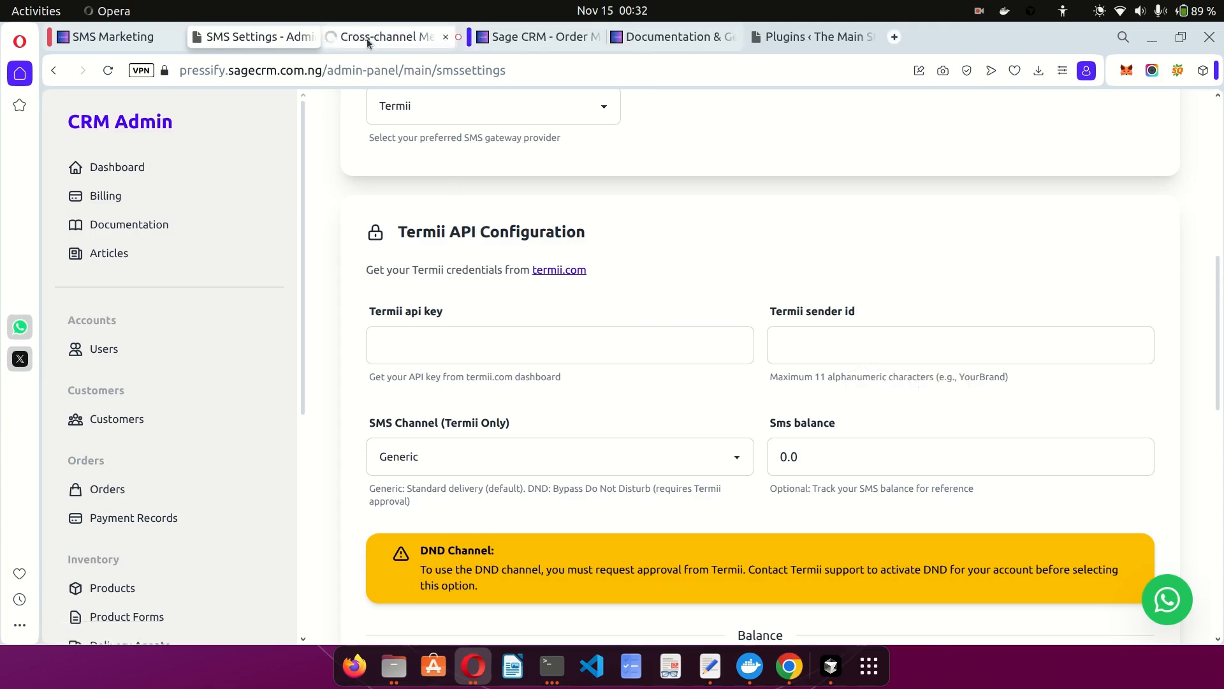
pyautogui.click(368, 38)
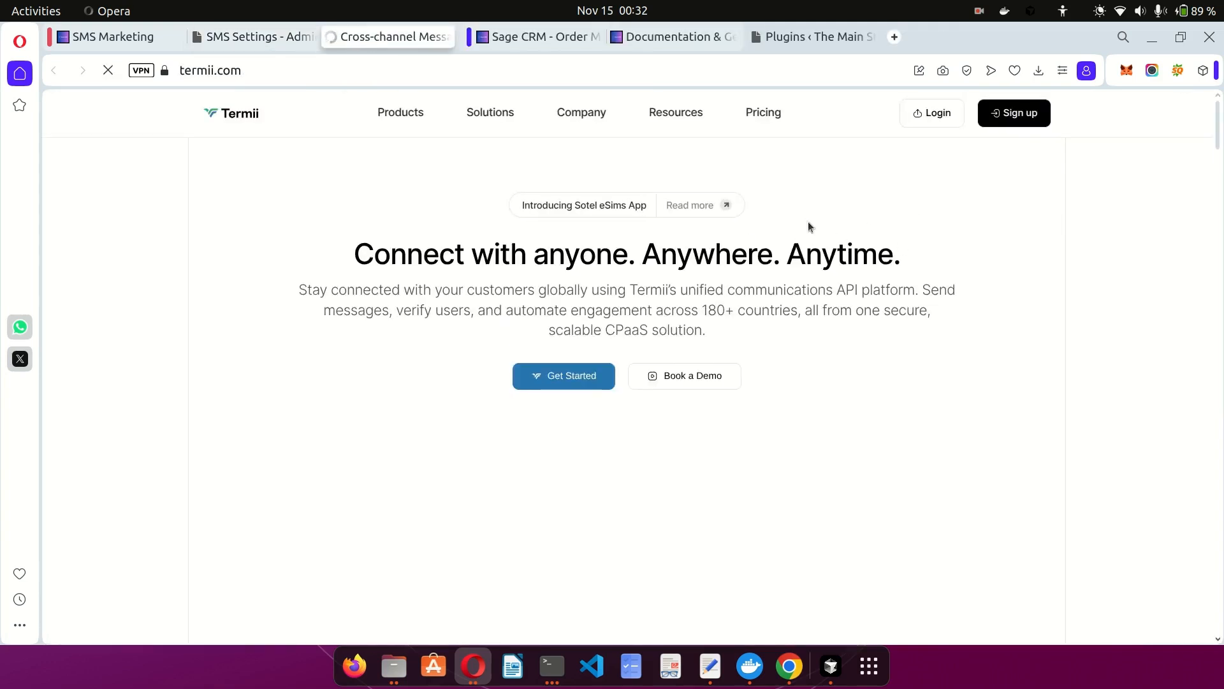
pyautogui.click(1018, 119)
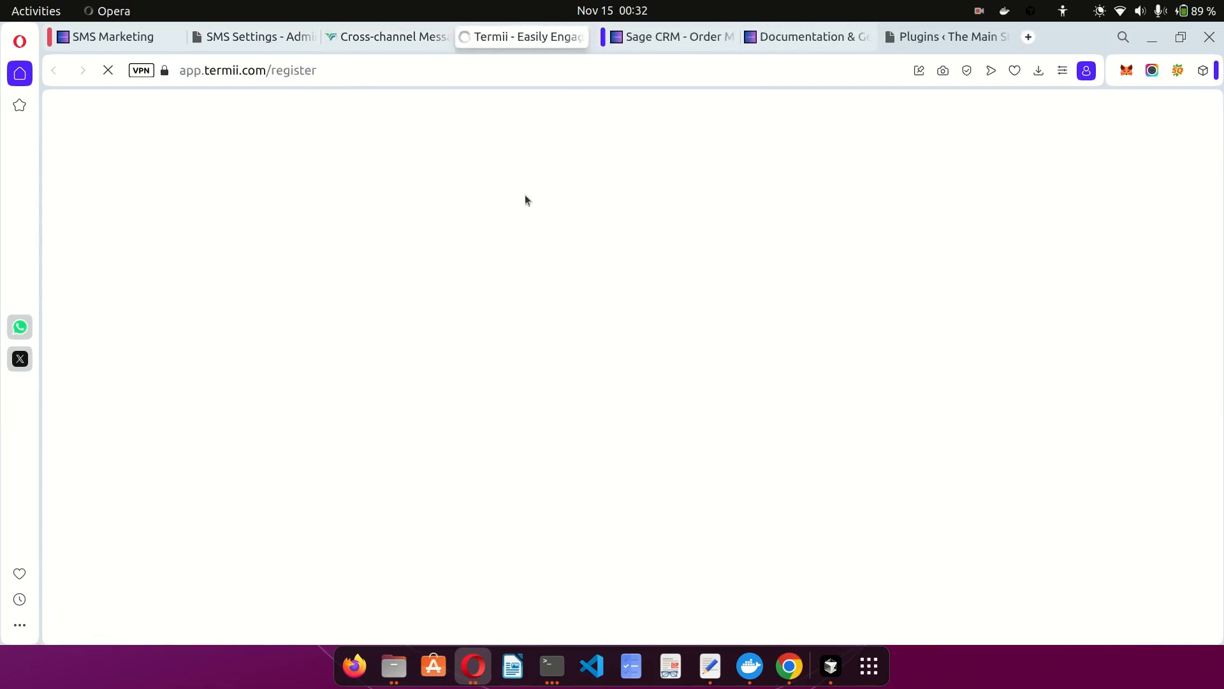
pyautogui.hotkey('ctrl', 'w')
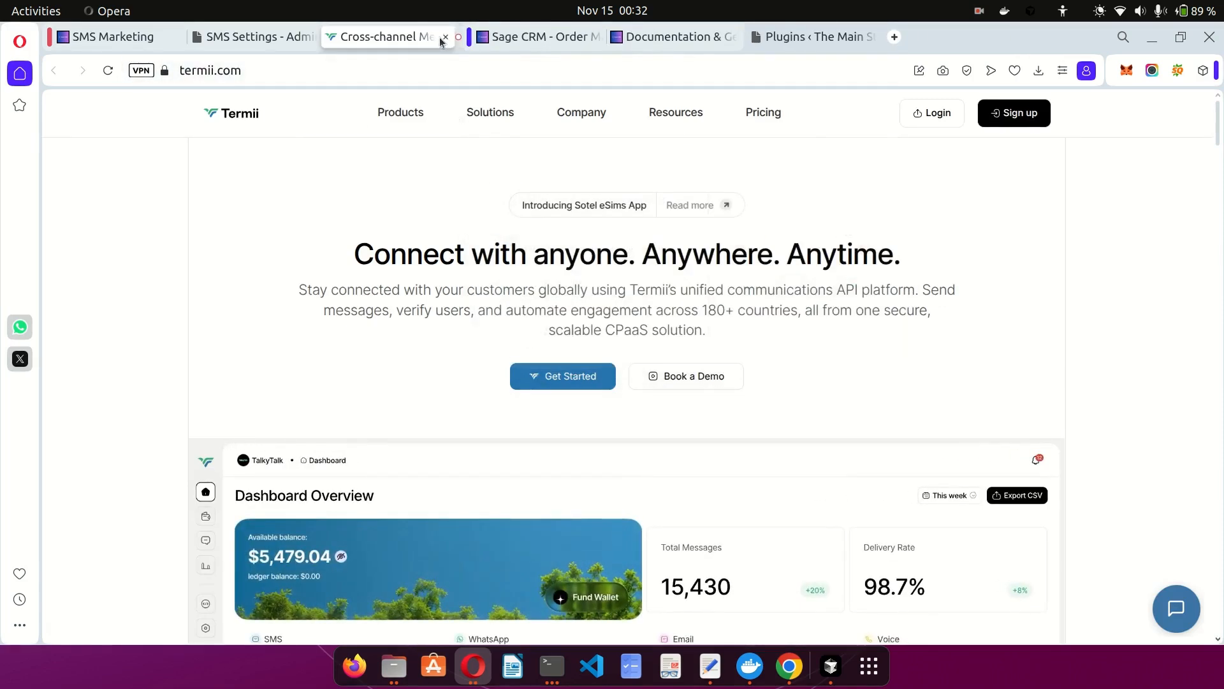
pyautogui.click(445, 38)
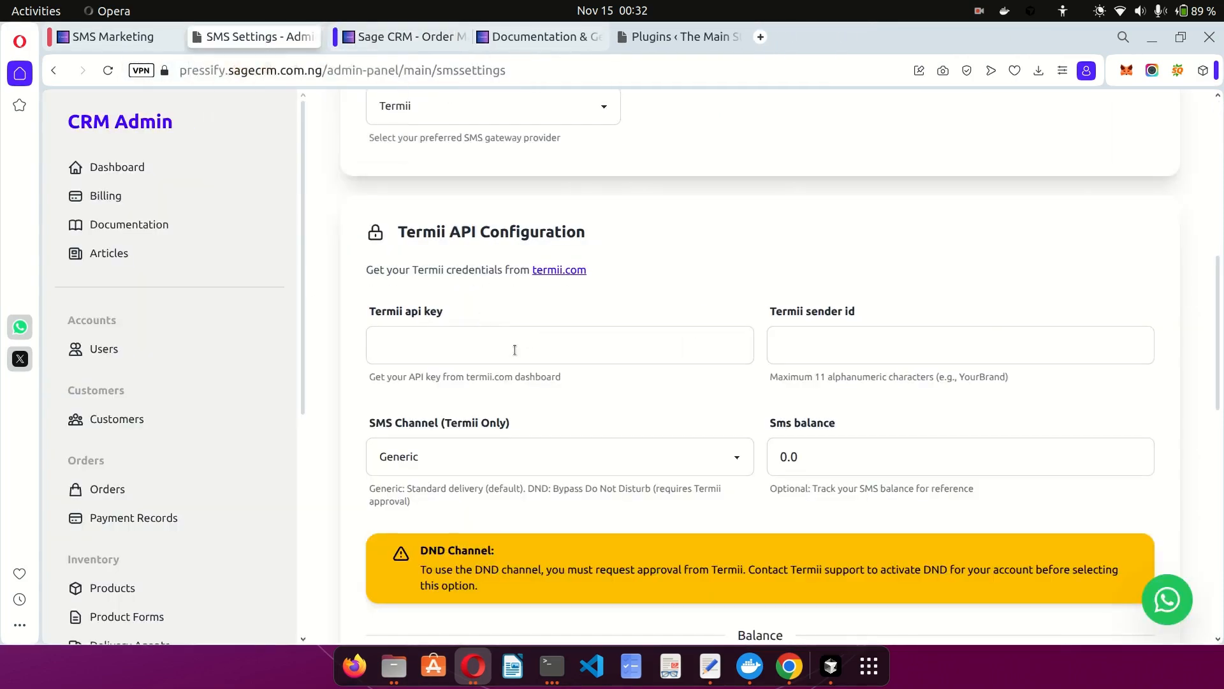
# Change the SMS channel from Generic to DND (Requires Termii Approval), keeping Termii as gateway.
pyautogui.click(791, 350)
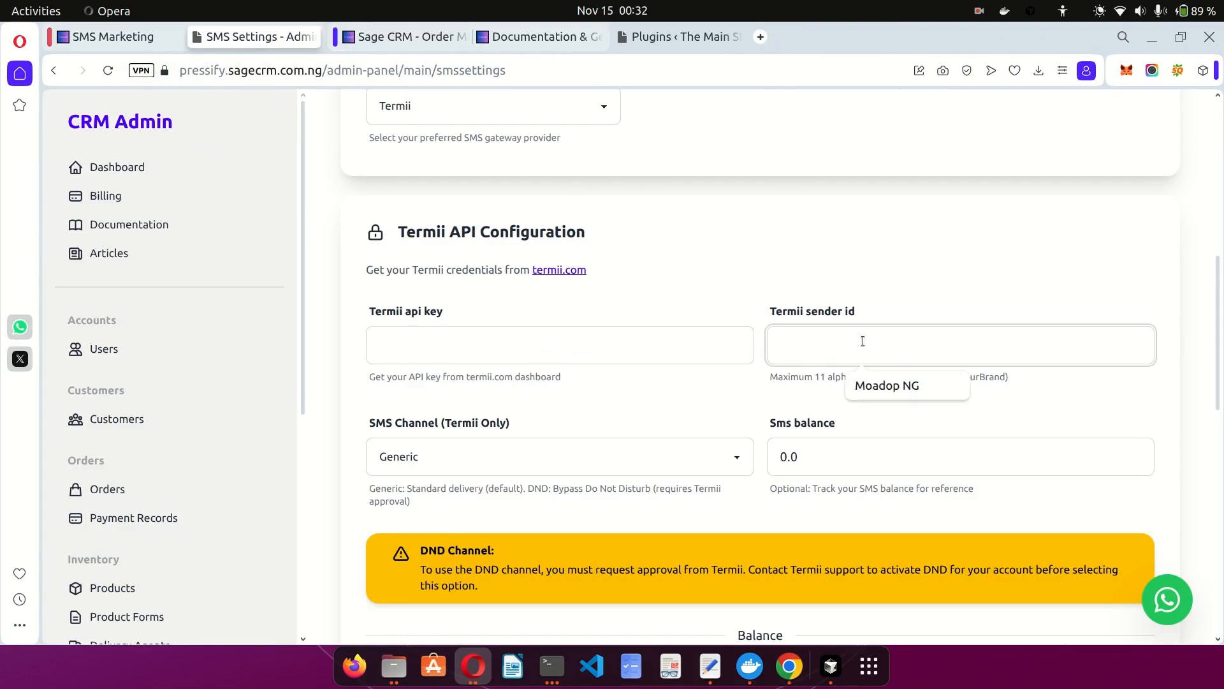
pyautogui.click(756, 289)
pyautogui.scroll(-3, 741, 373)
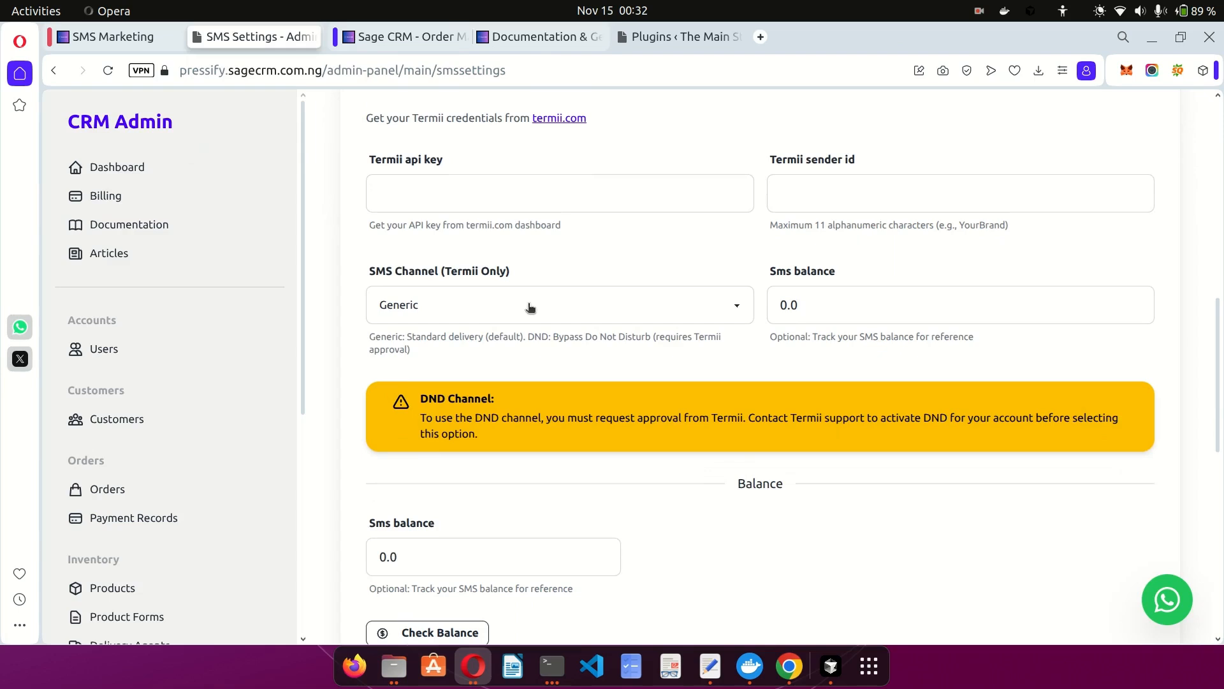
pyautogui.click(529, 307)
pyautogui.click(518, 353)
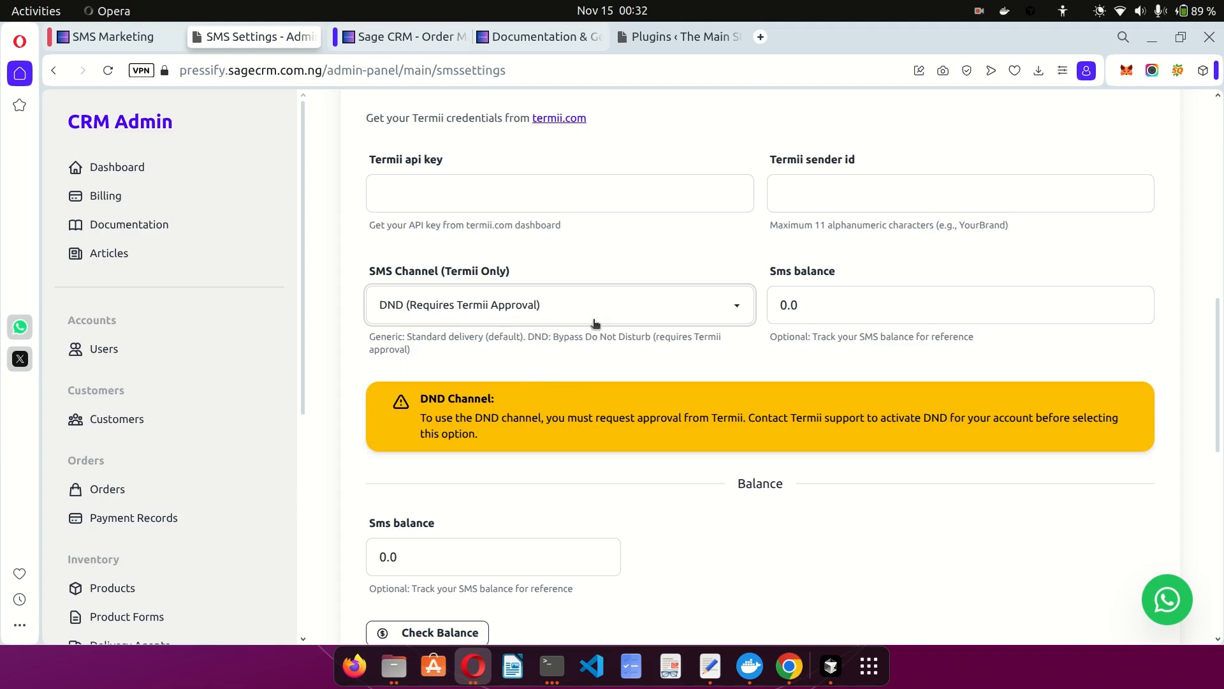
pyautogui.scroll(-4, 595, 324)
pyautogui.scroll(9, 595, 323)
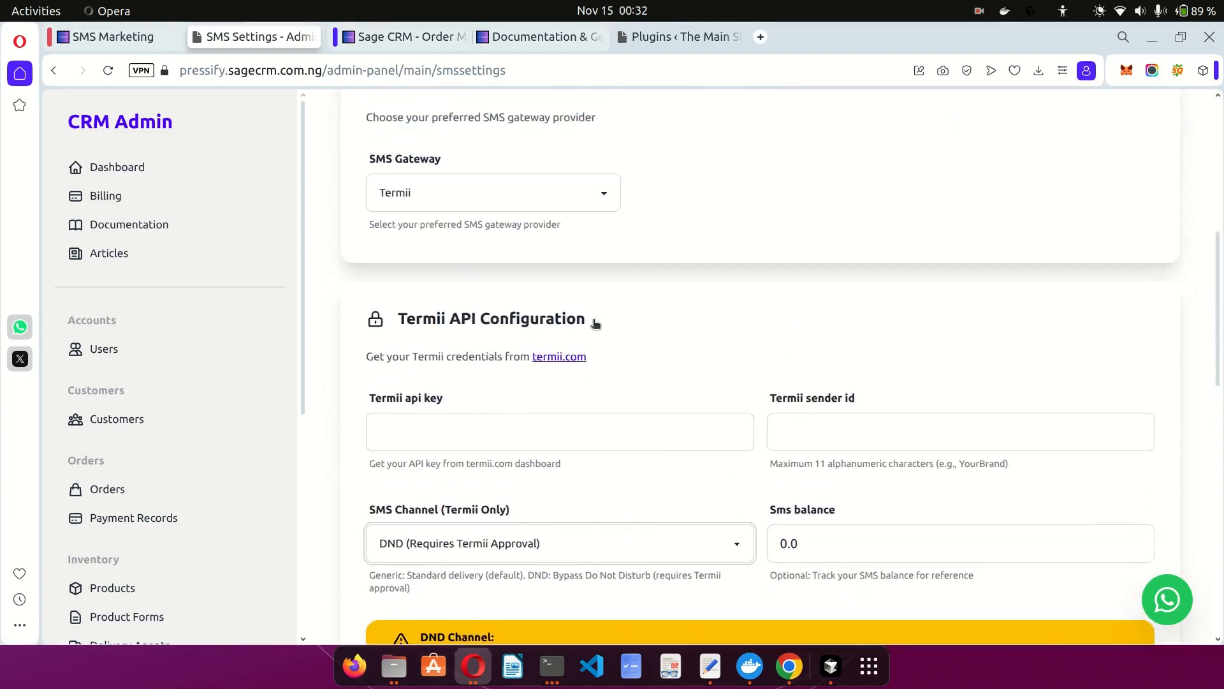
# Choose Kudisms as the SMS gateway and check its empty API Key and Sender ID fields.
pyautogui.click(467, 273)
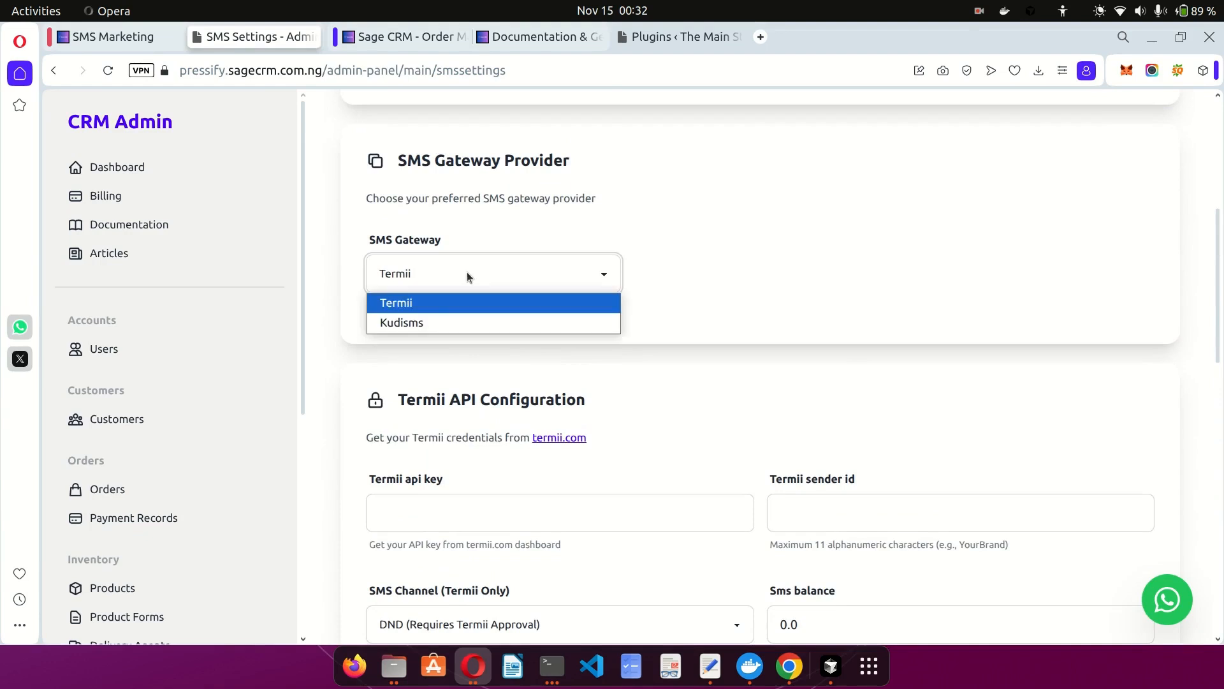
pyautogui.click(424, 323)
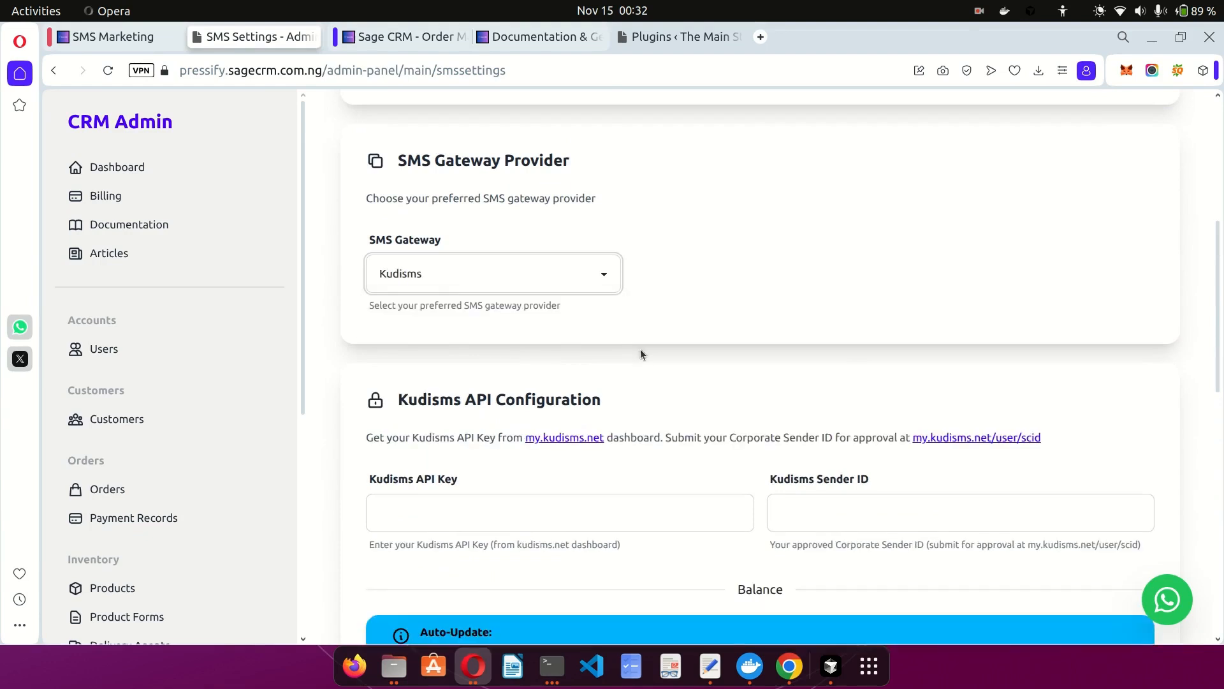
pyautogui.scroll(-2, 640, 352)
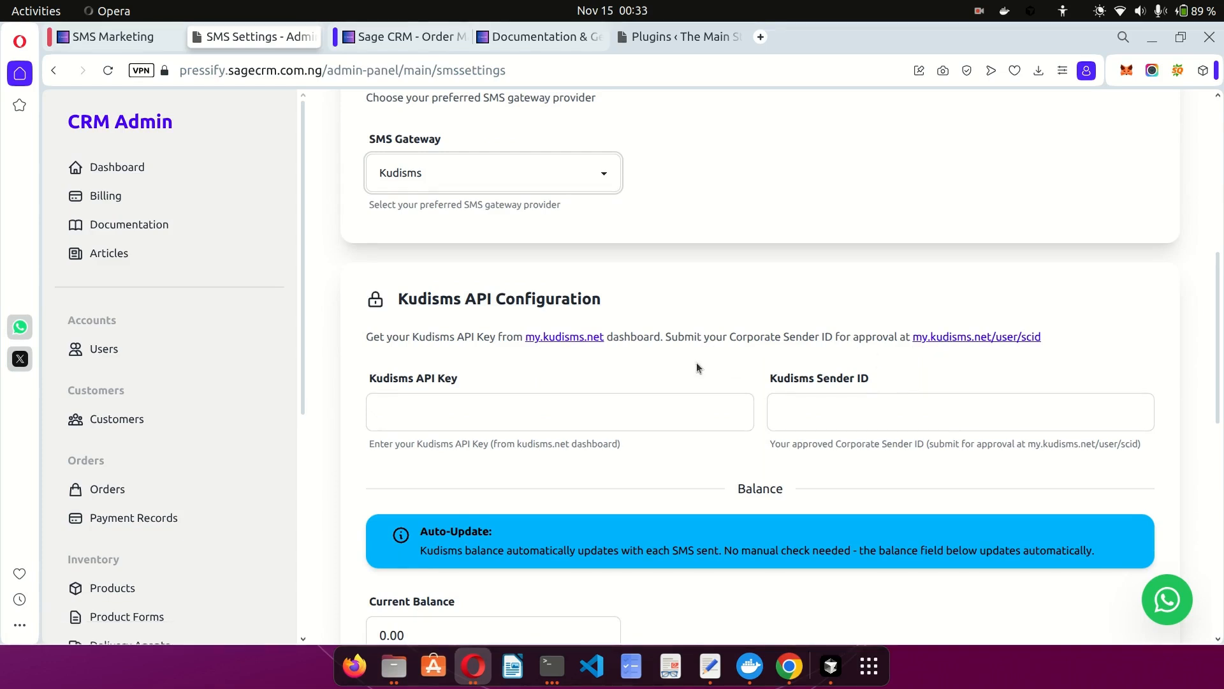
pyautogui.moveTo(729, 336); pyautogui.dragTo(833, 336)
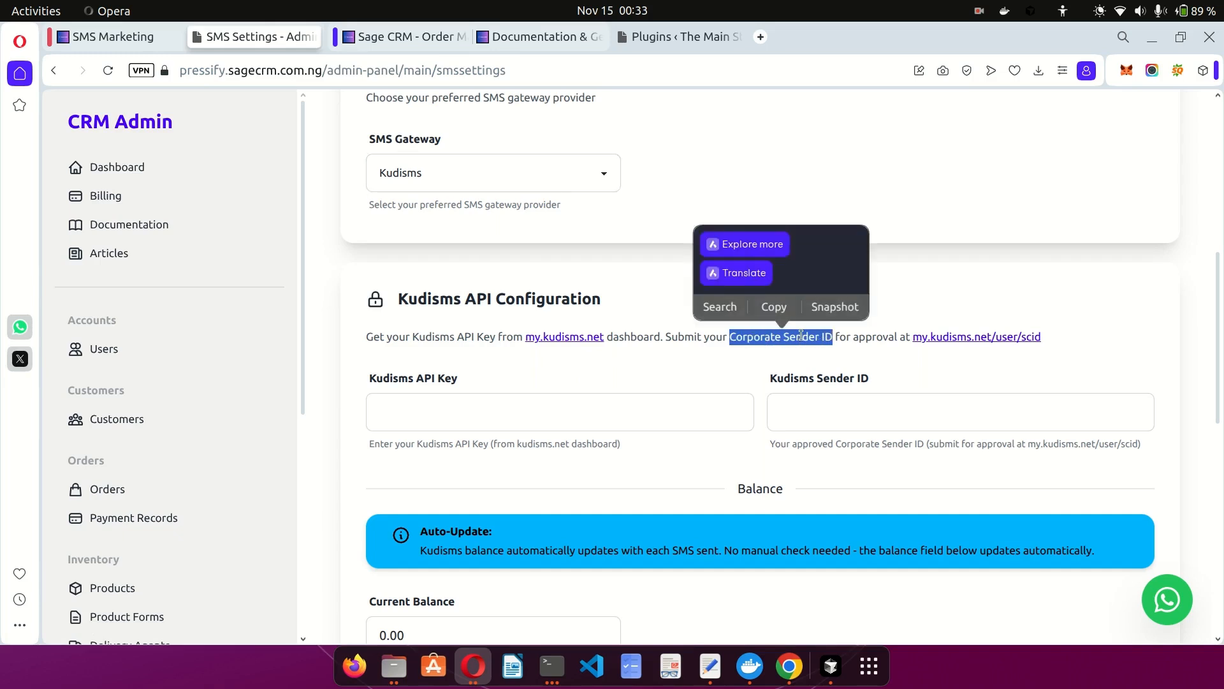
pyautogui.click(801, 336)
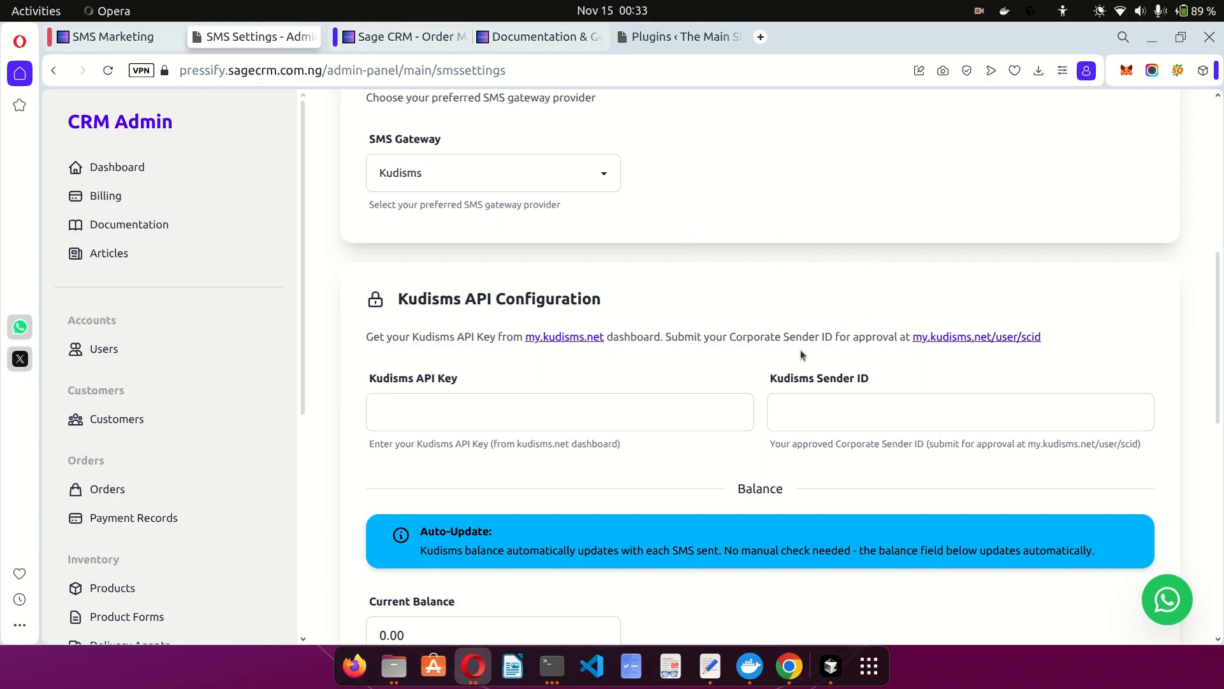
pyautogui.click(590, 411)
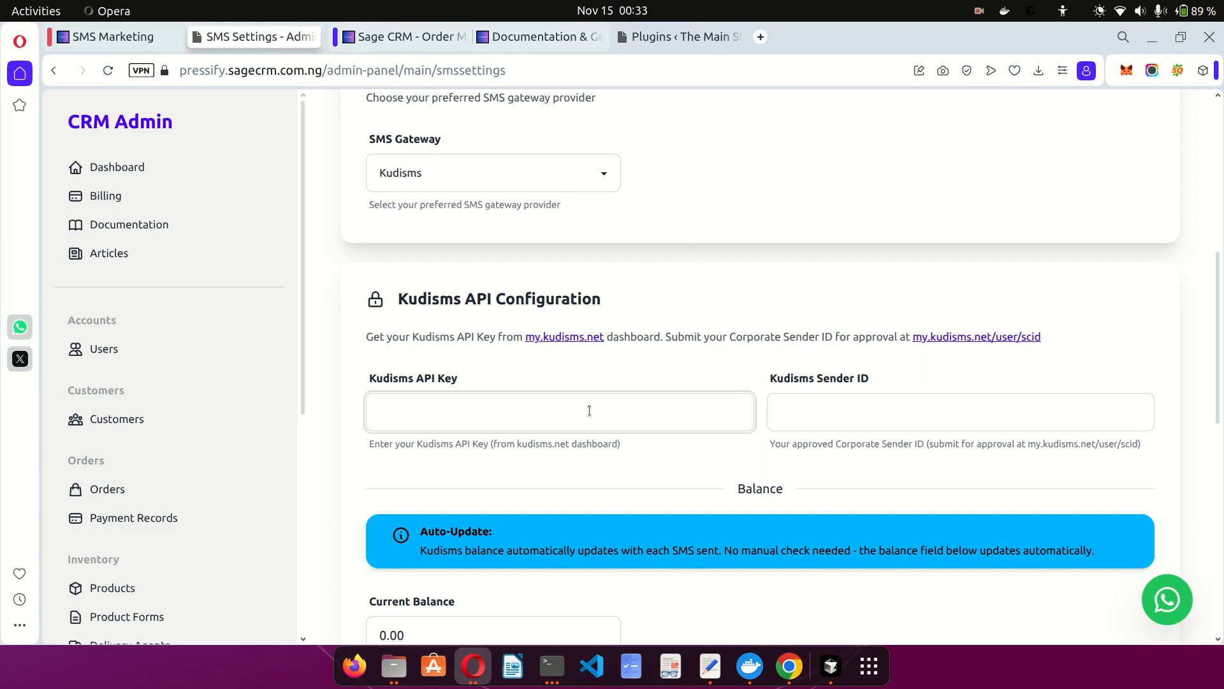
pyautogui.click(840, 418)
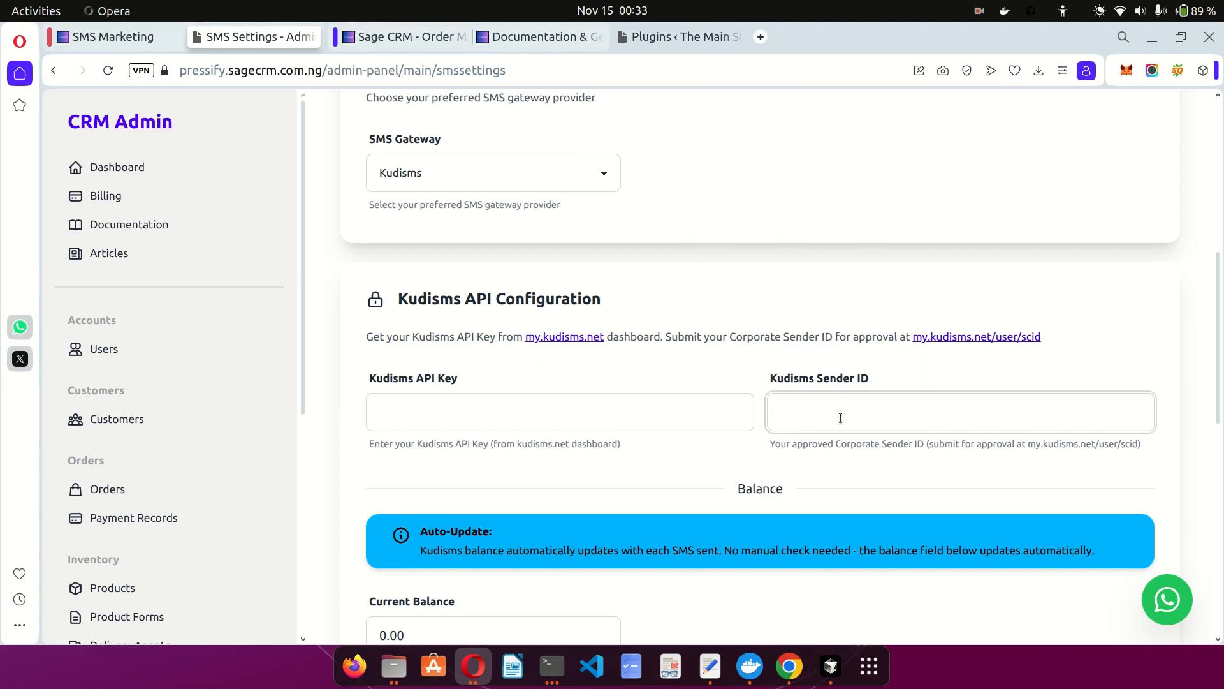
pyautogui.scroll(-5, 840, 418)
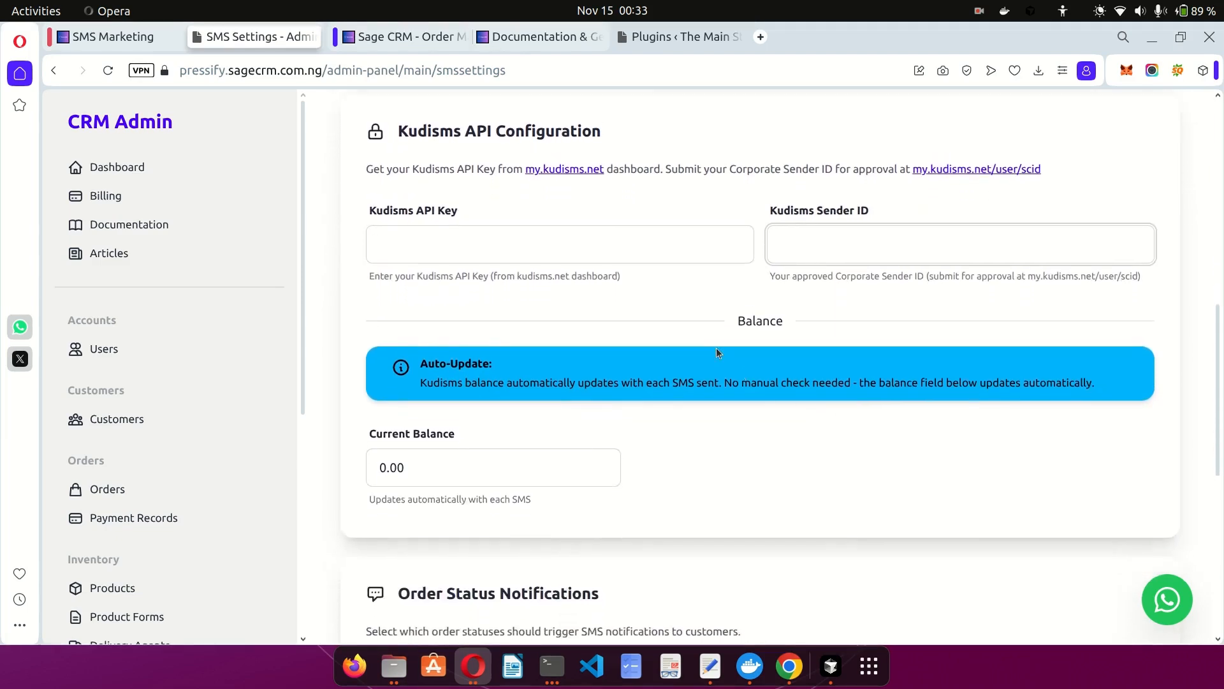
pyautogui.scroll(3, 685, 319)
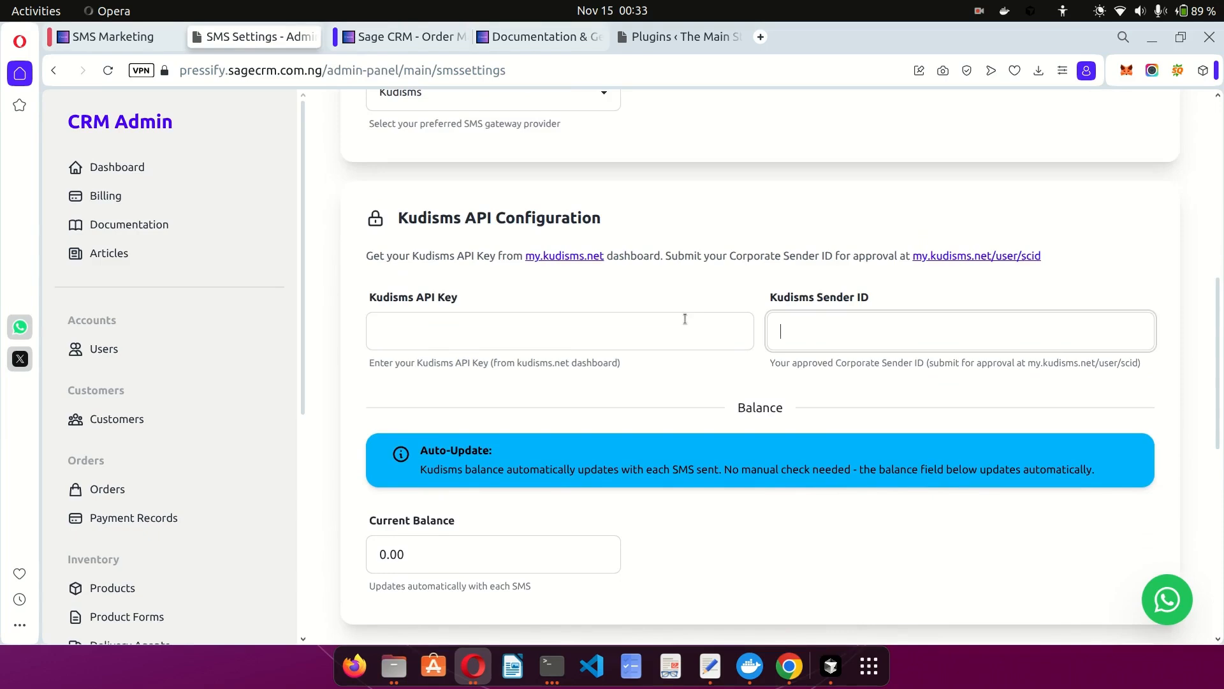
pyautogui.scroll(-6, 684, 319)
pyautogui.scroll(14, 685, 319)
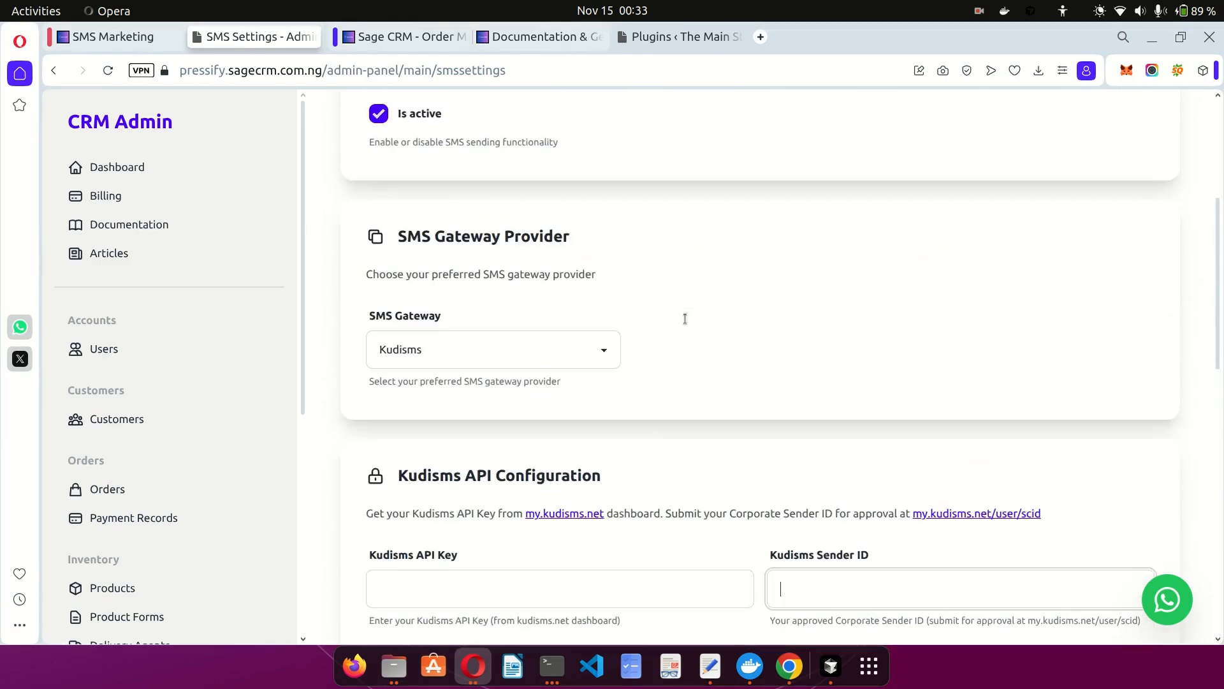
pyautogui.scroll(-14, 684, 319)
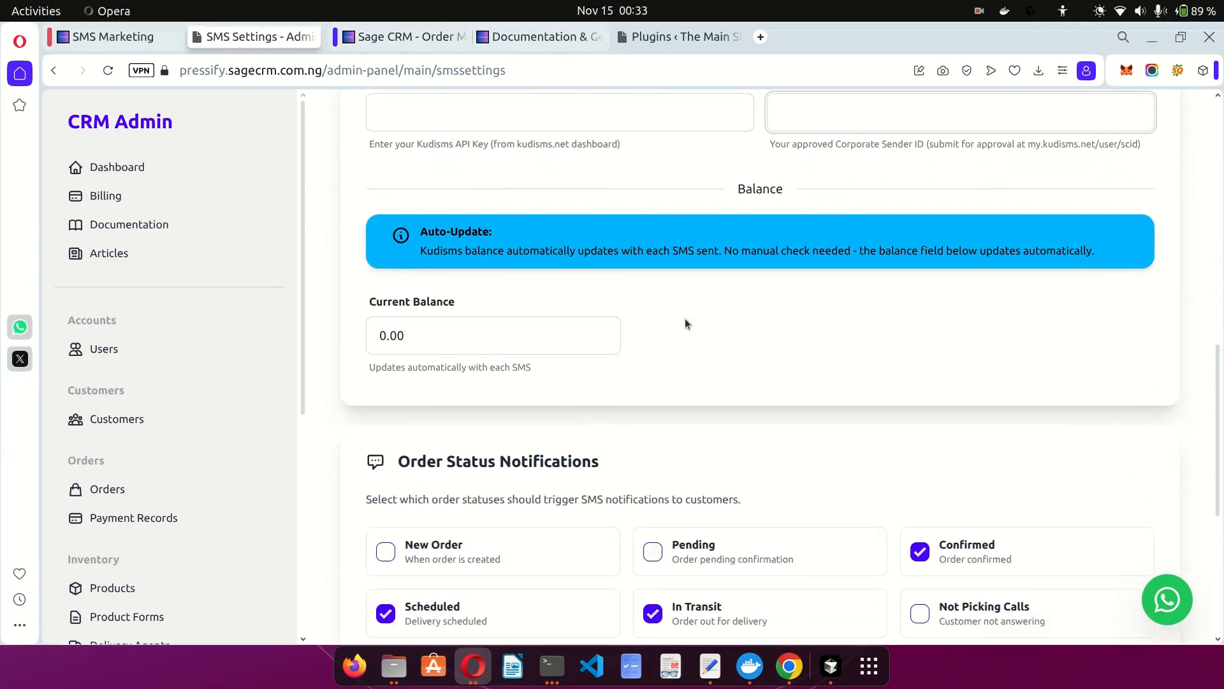
# Untick In Transit under Order Status Notifications, keeping Confirmed, Scheduled, Delivered and Failed on.
pyautogui.scroll(-4, 685, 319)
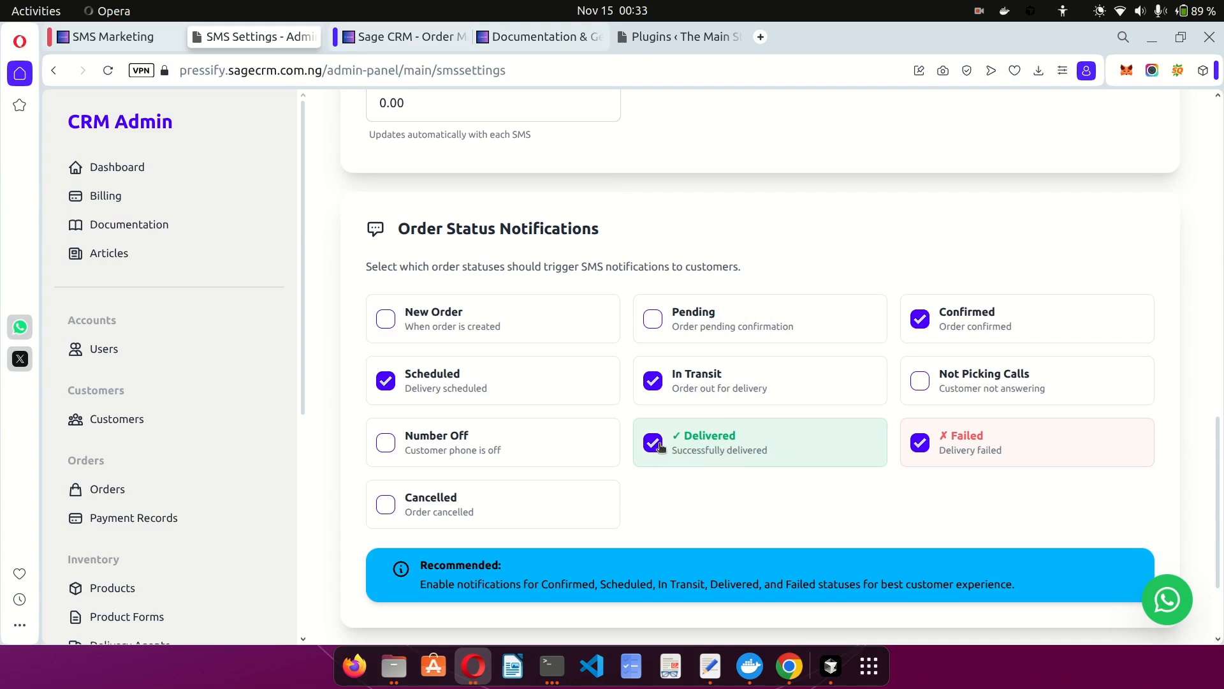
pyautogui.click(652, 383)
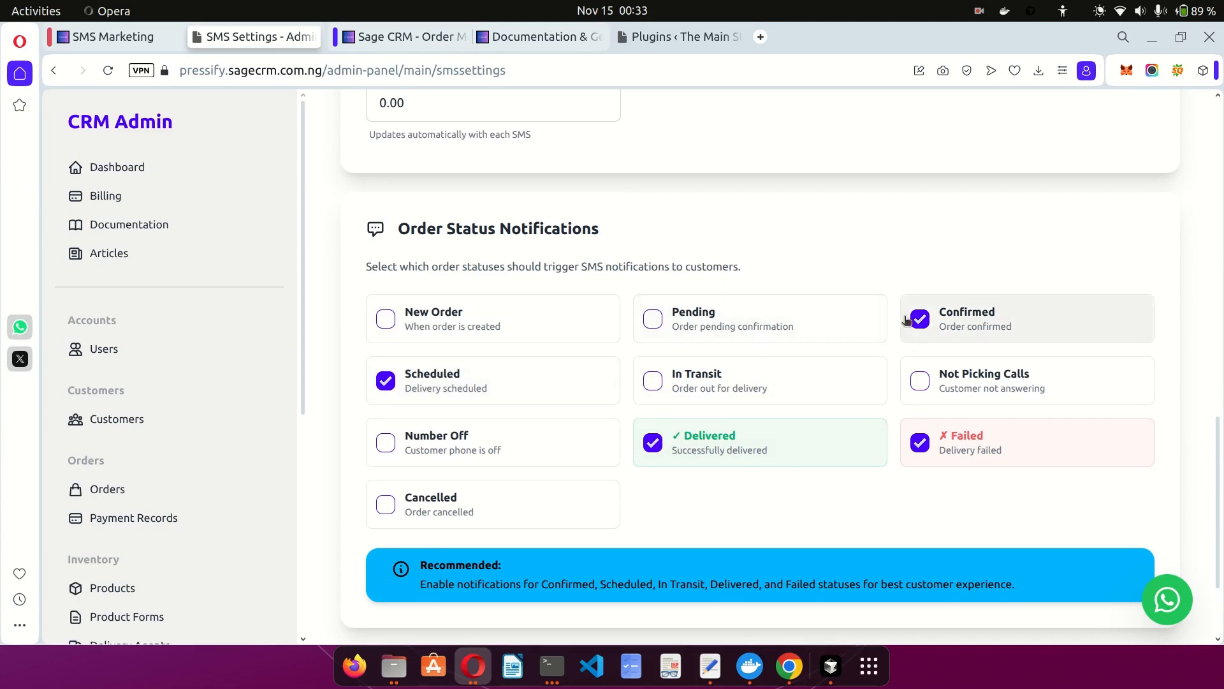
pyautogui.scroll(-2, 860, 469)
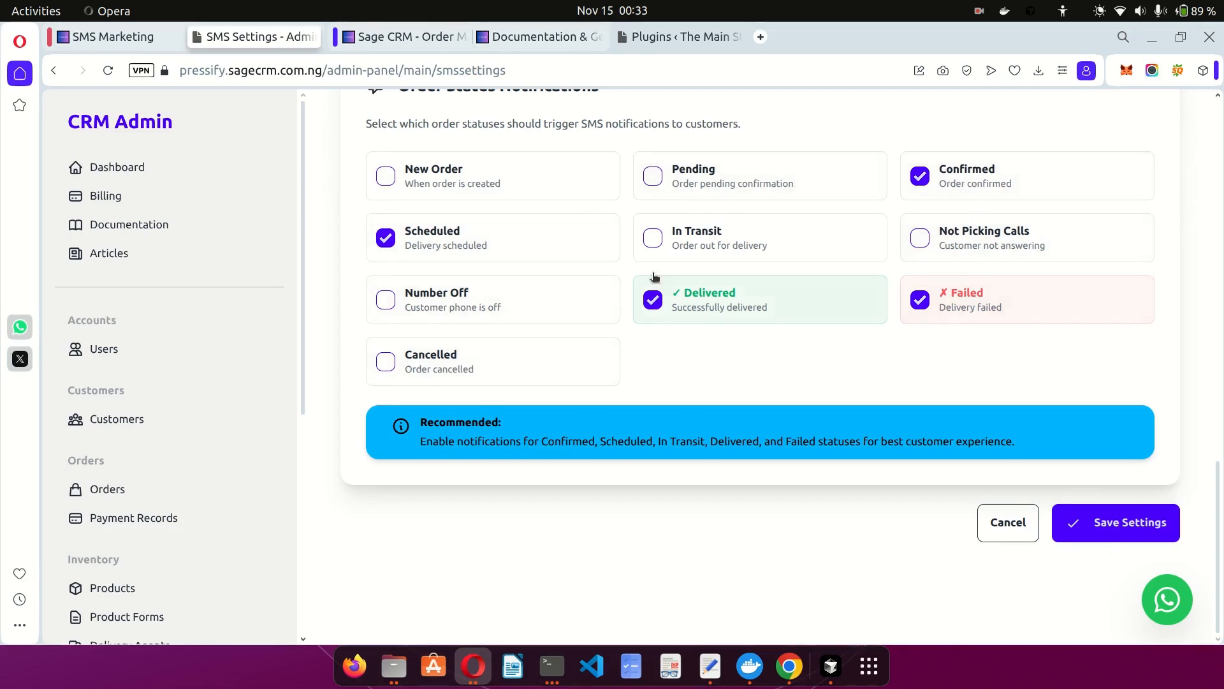
# Save the SMS settings and review the warning about missing API key and sender ID.
pyautogui.click(1093, 521)
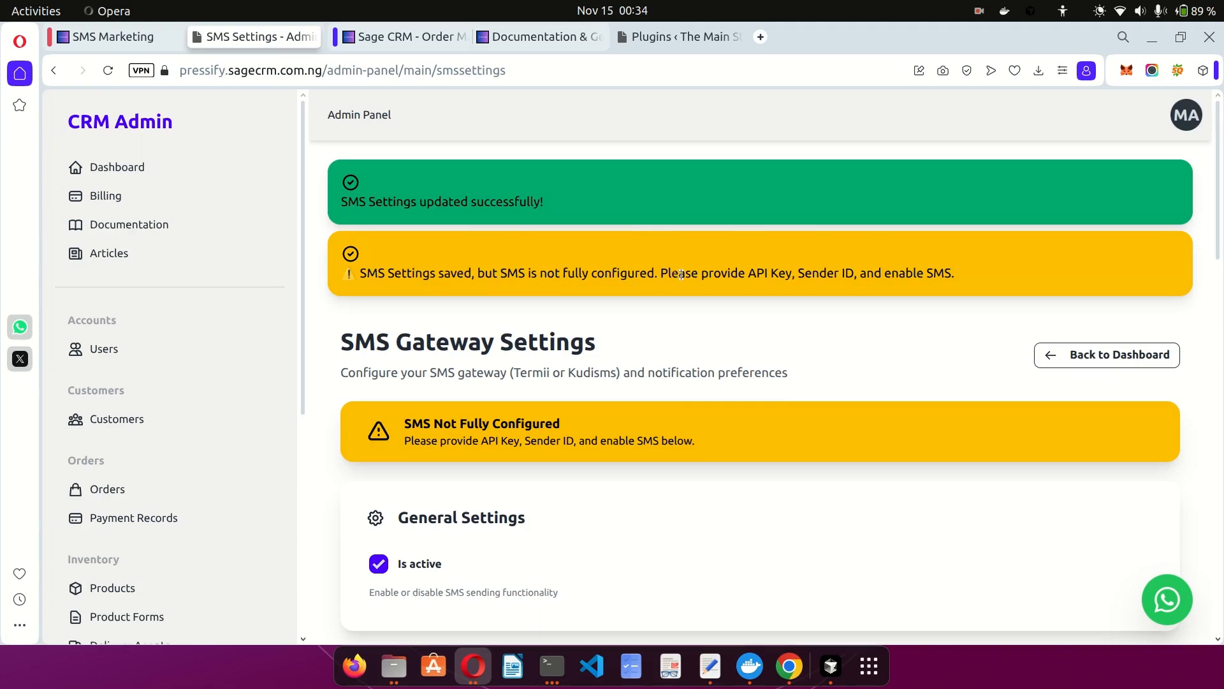
pyautogui.scroll(-1, 755, 274)
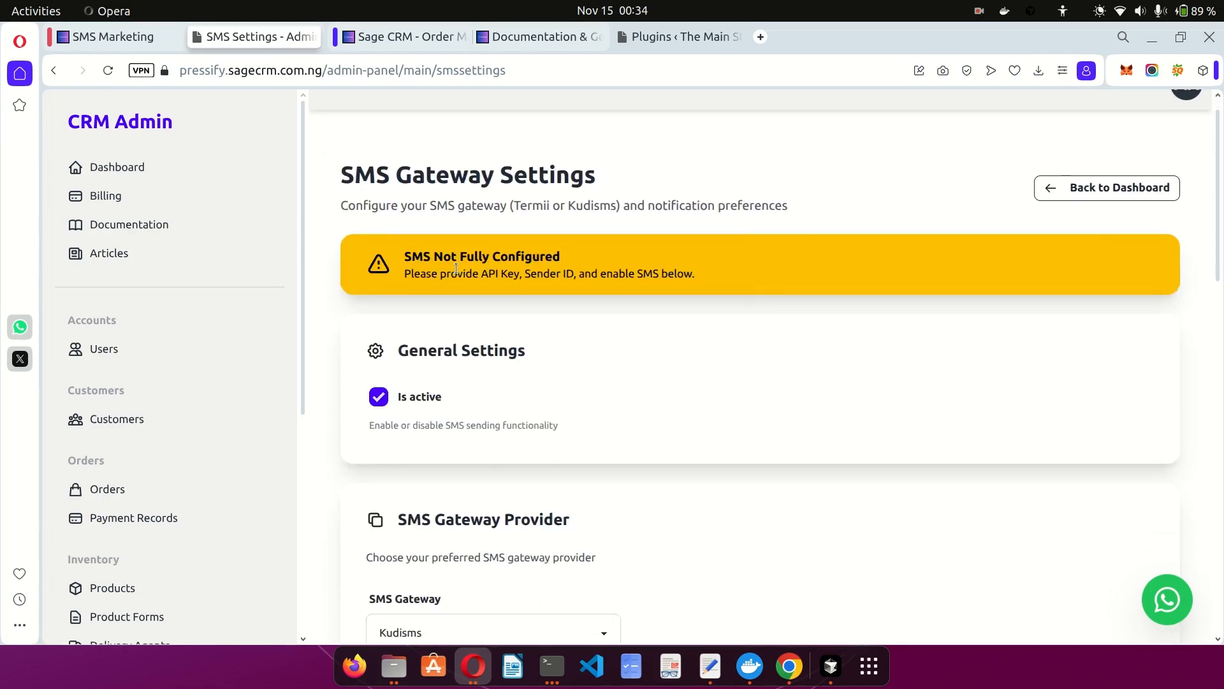
pyautogui.scroll(-5, 588, 285)
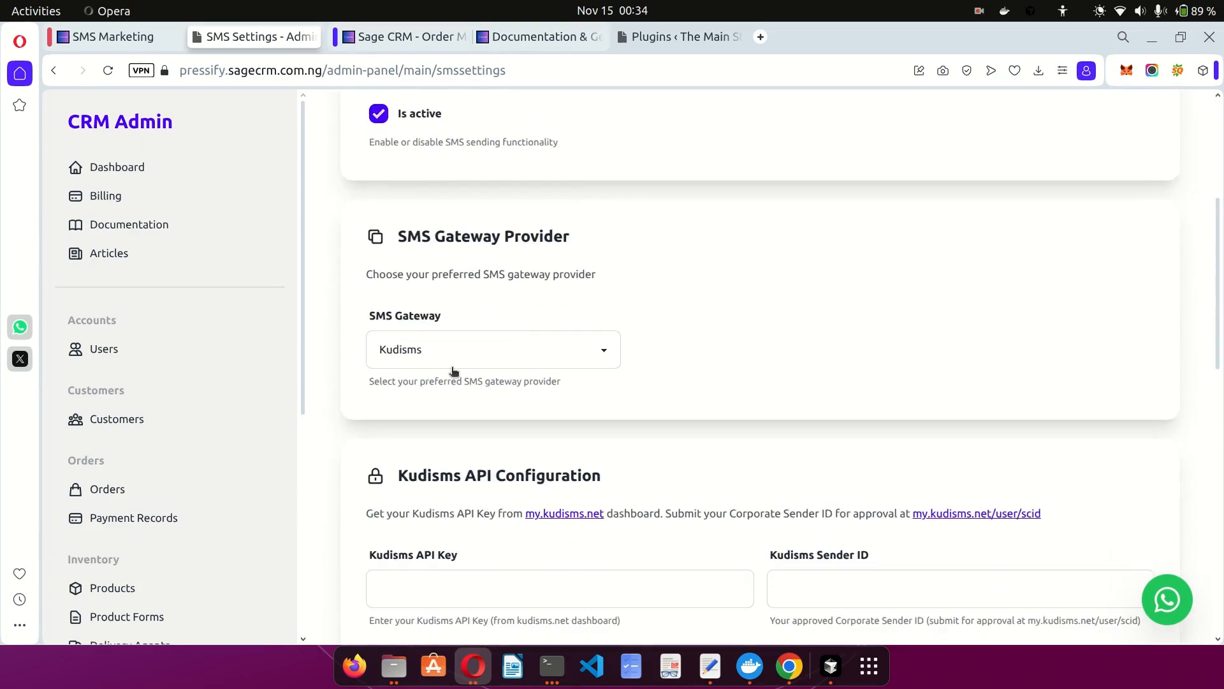
pyautogui.scroll(-5, 453, 371)
pyautogui.scroll(10, 636, 281)
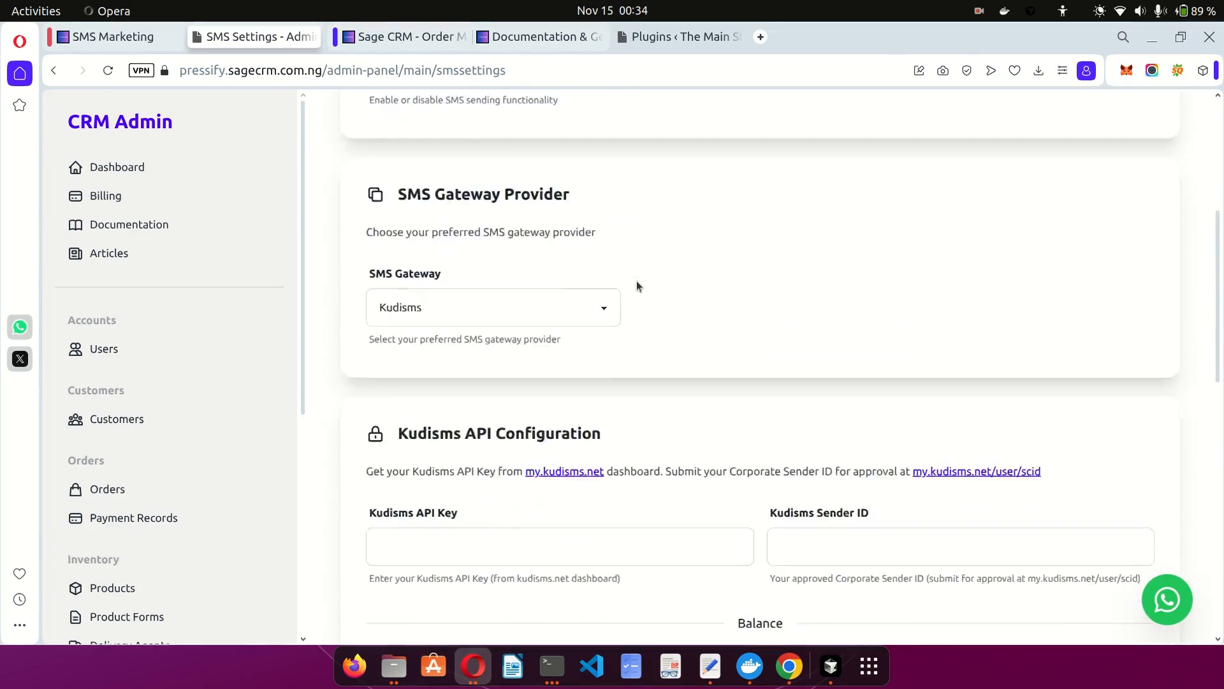
pyautogui.scroll(-5, 637, 281)
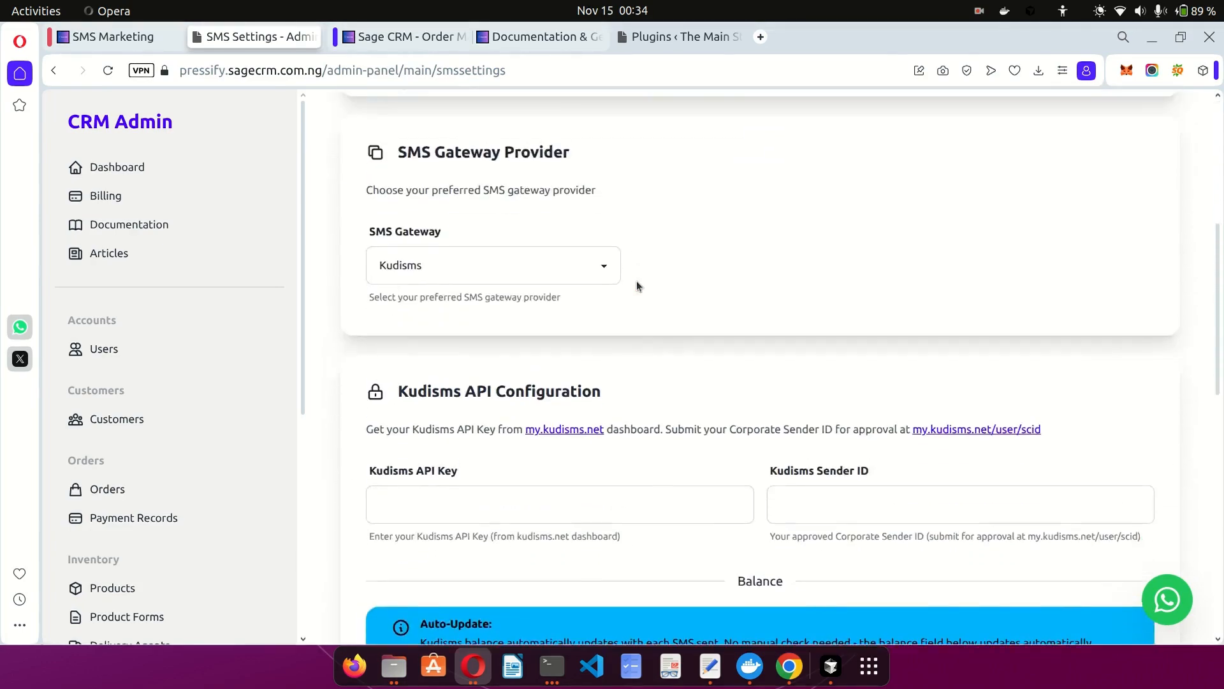
pyautogui.scroll(6, 636, 285)
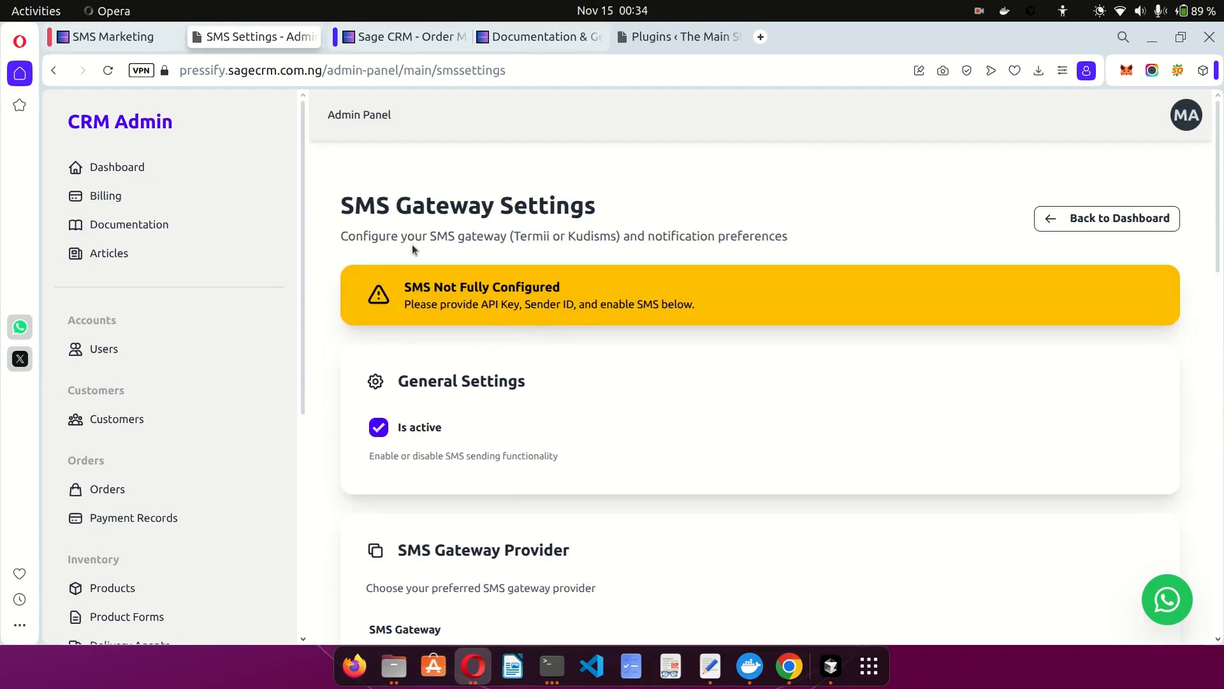
# Glance at the setup documentation, then return to the SMS Settings page.
pyautogui.click(515, 37)
pyautogui.scroll(-4, 656, 425)
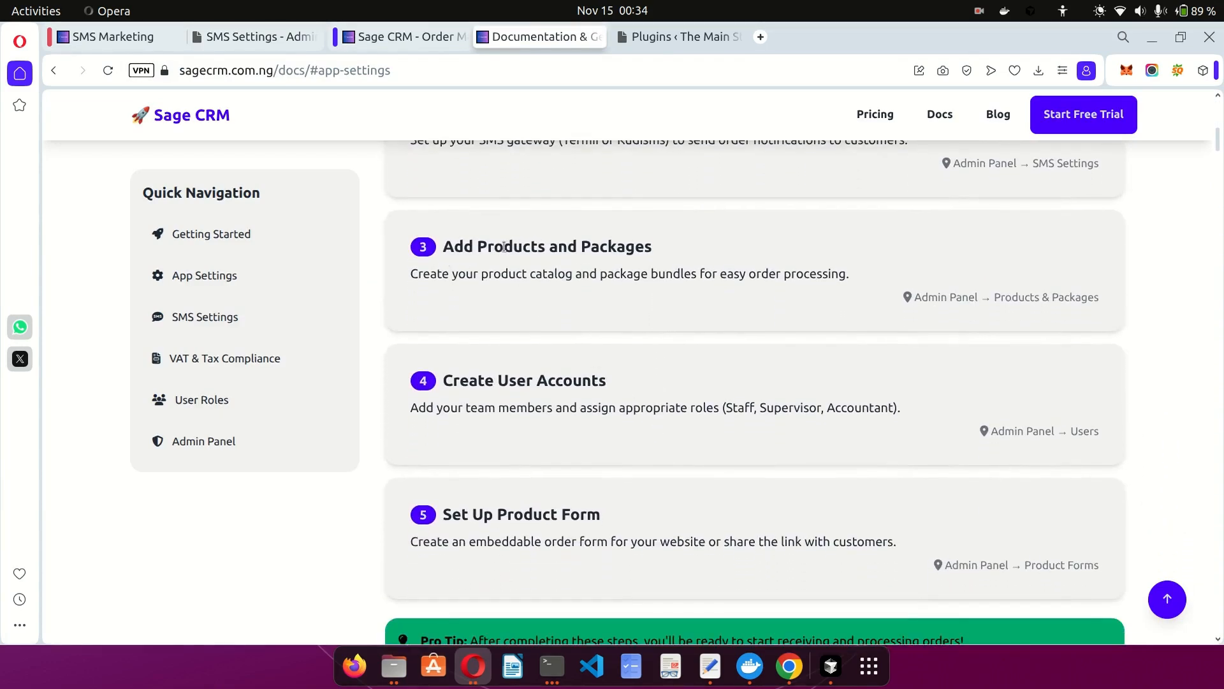
pyautogui.click(243, 38)
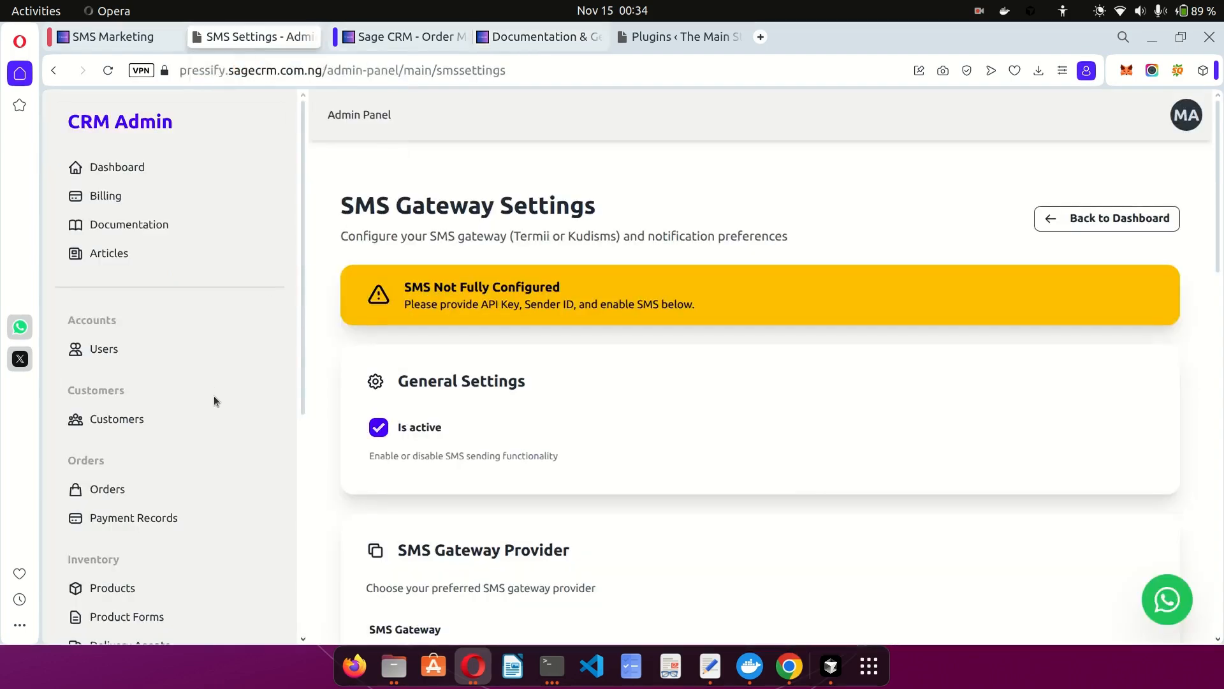
pyautogui.scroll(-5, 214, 400)
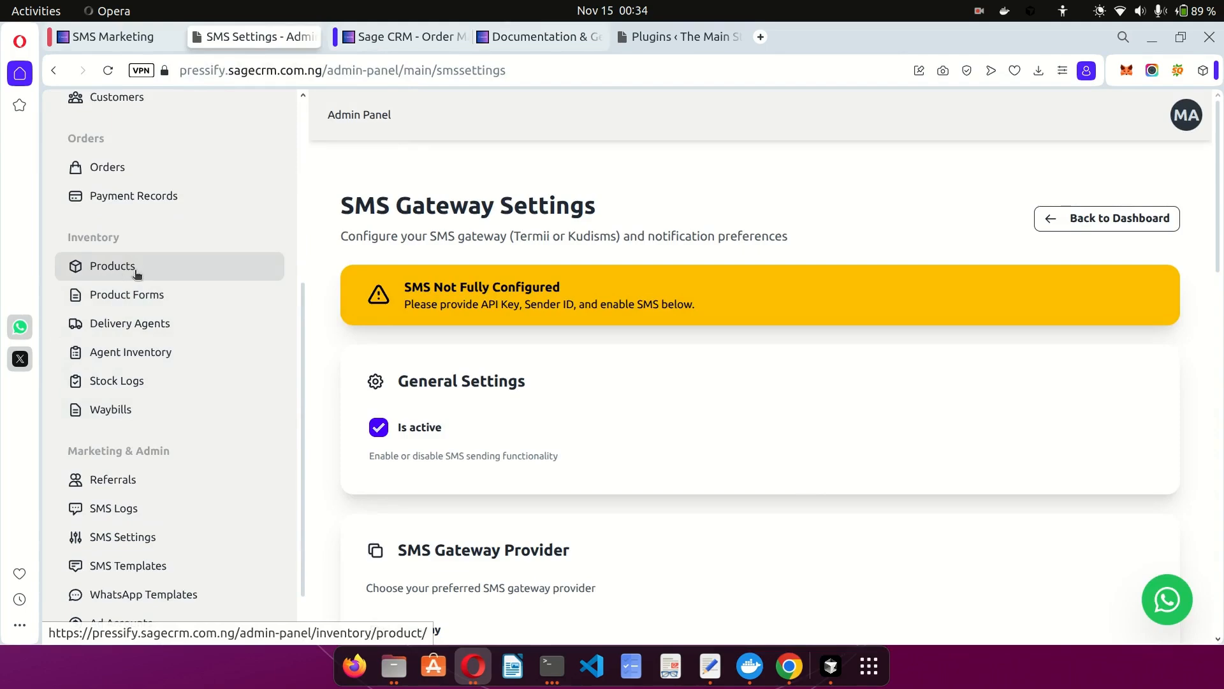
# Start a new product named Action Man with low-stock threshold 10, then view Product Inventory.
pyautogui.click(136, 273)
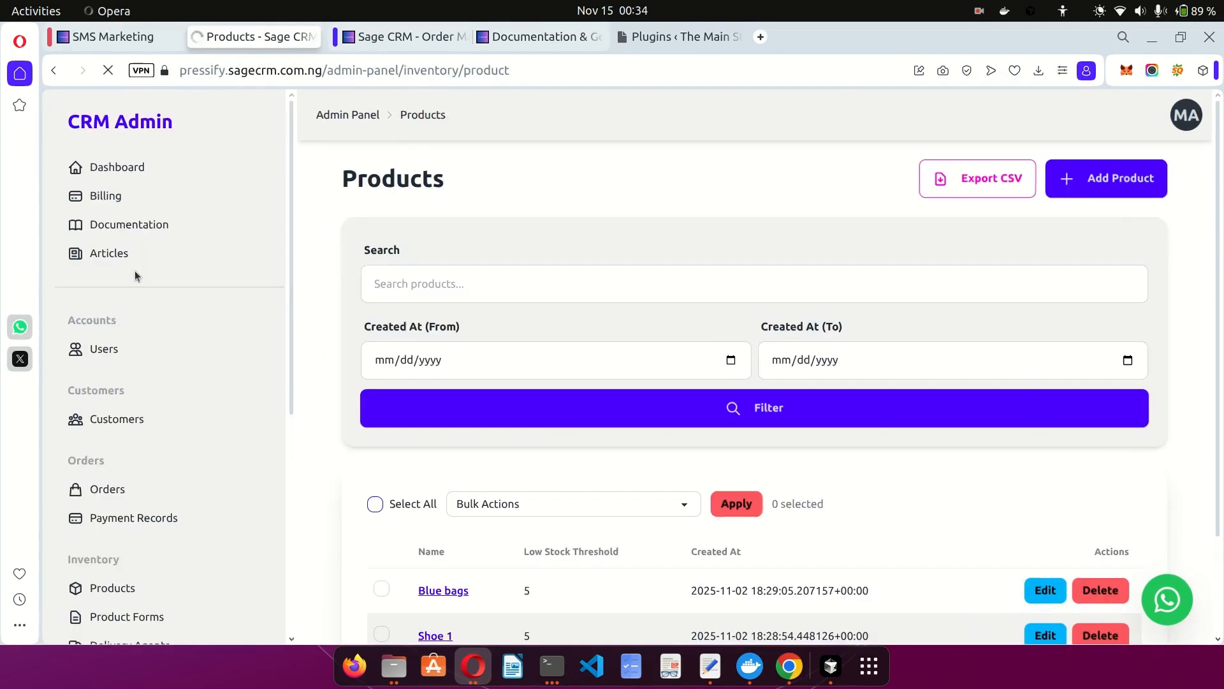
pyautogui.scroll(-2, 551, 327)
pyautogui.scroll(2, 550, 327)
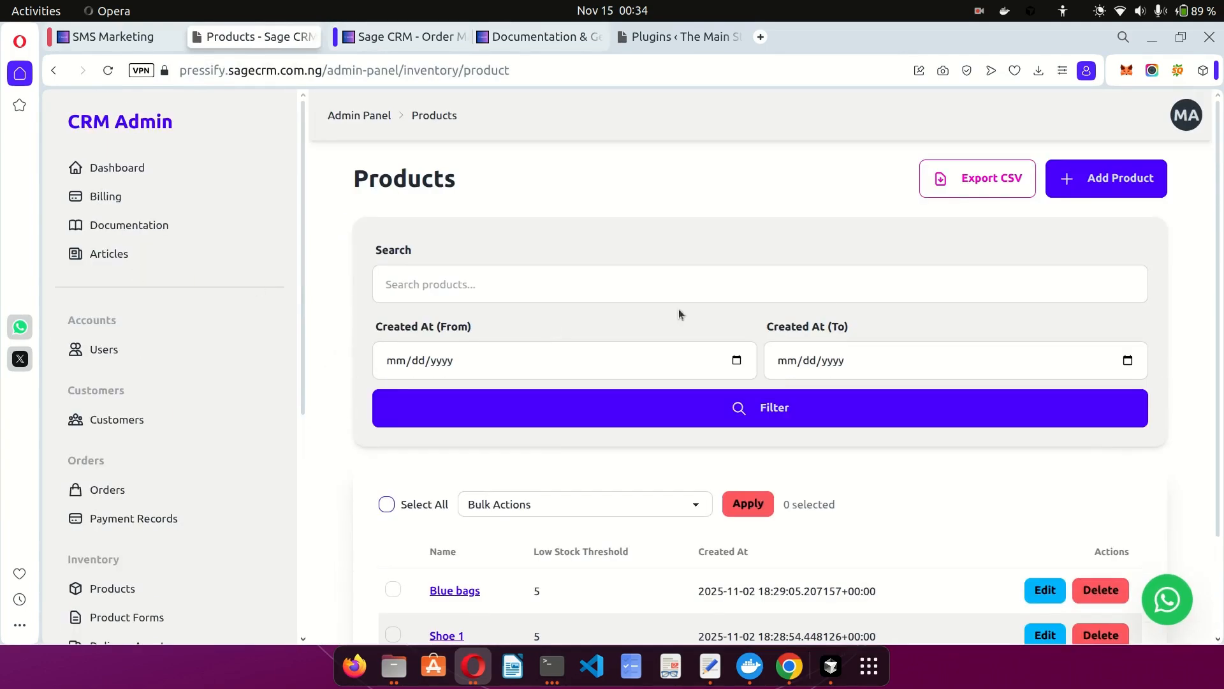
pyautogui.click(1098, 177)
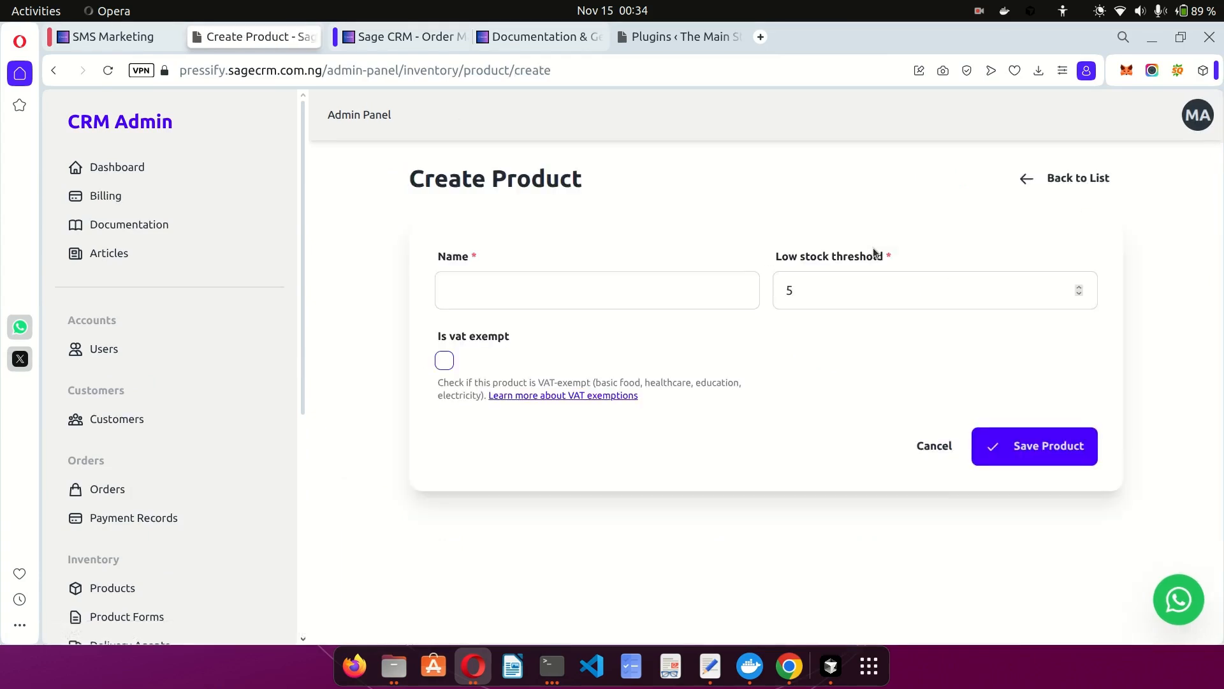
pyautogui.click(616, 281)
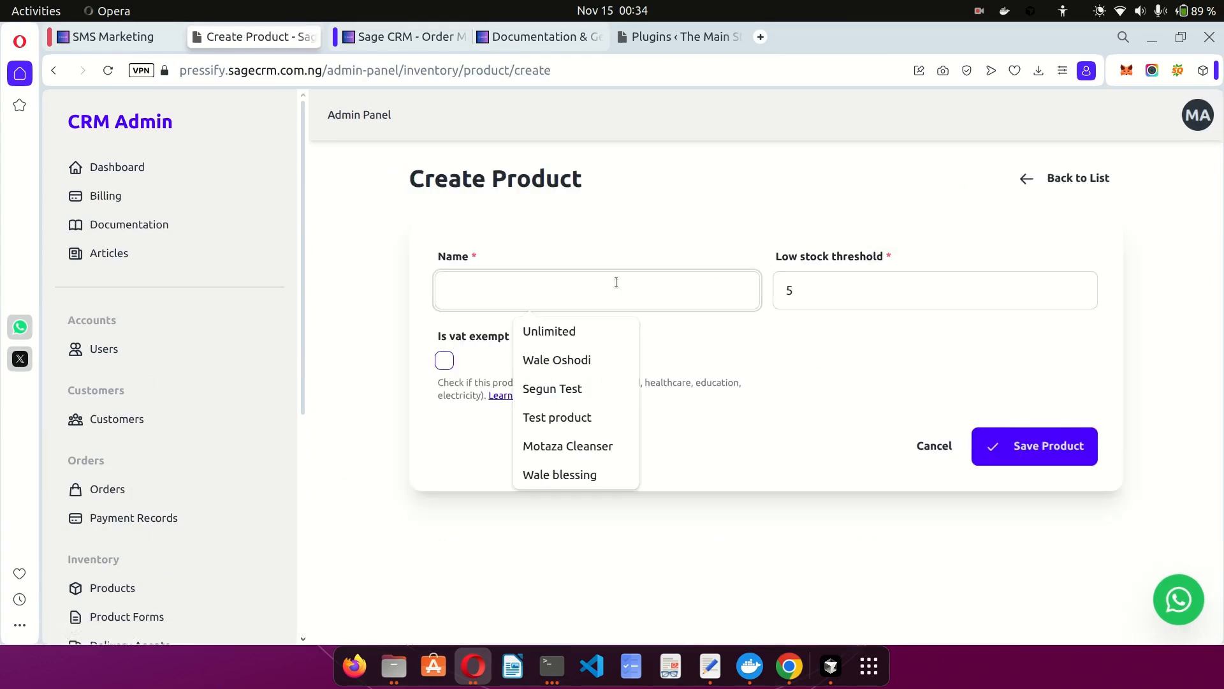
pyautogui.write('Action')
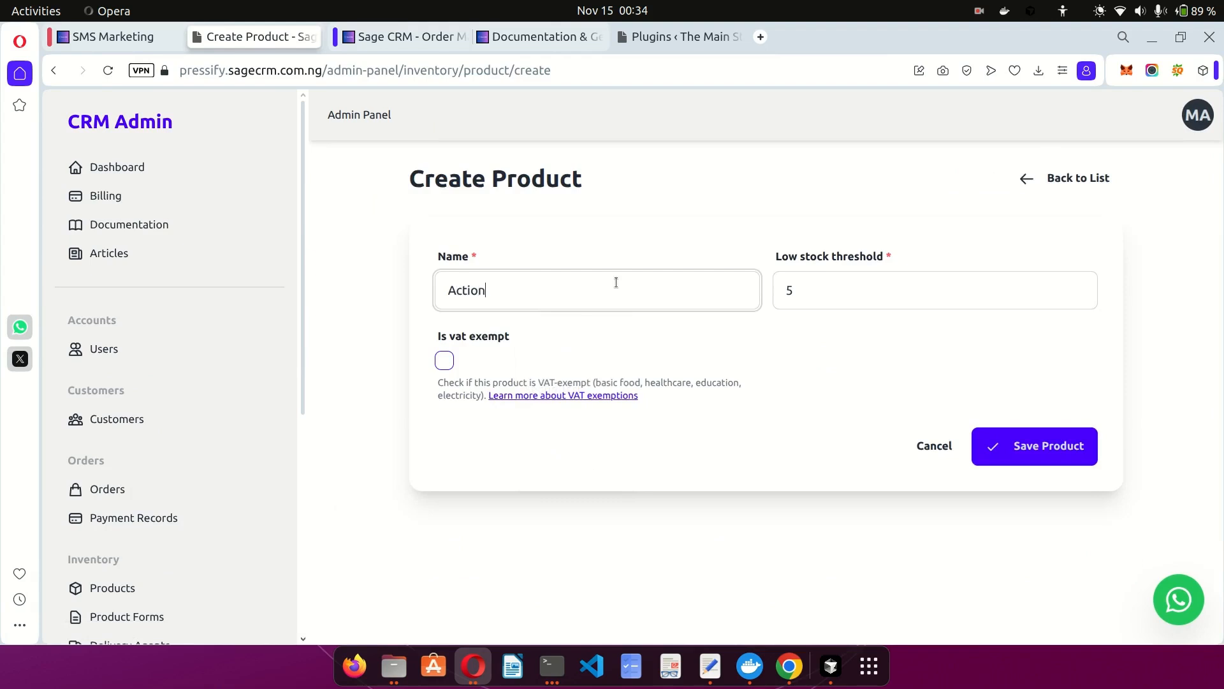
pyautogui.write(' Man')
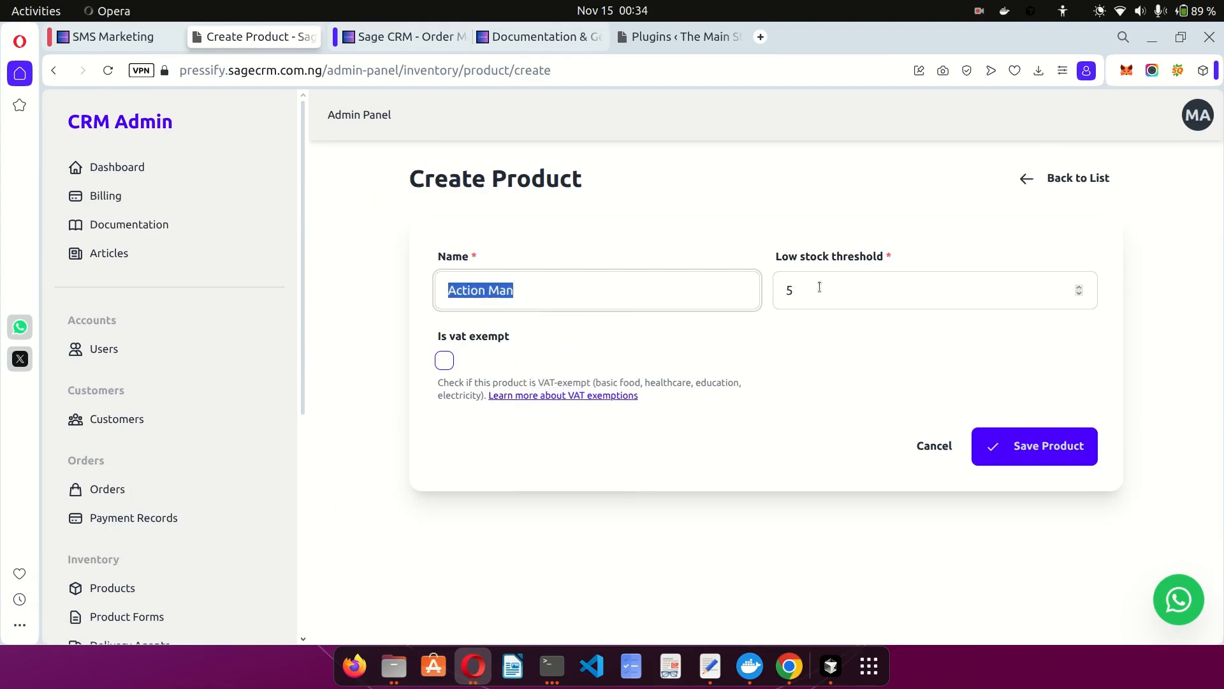
pyautogui.click(818, 288)
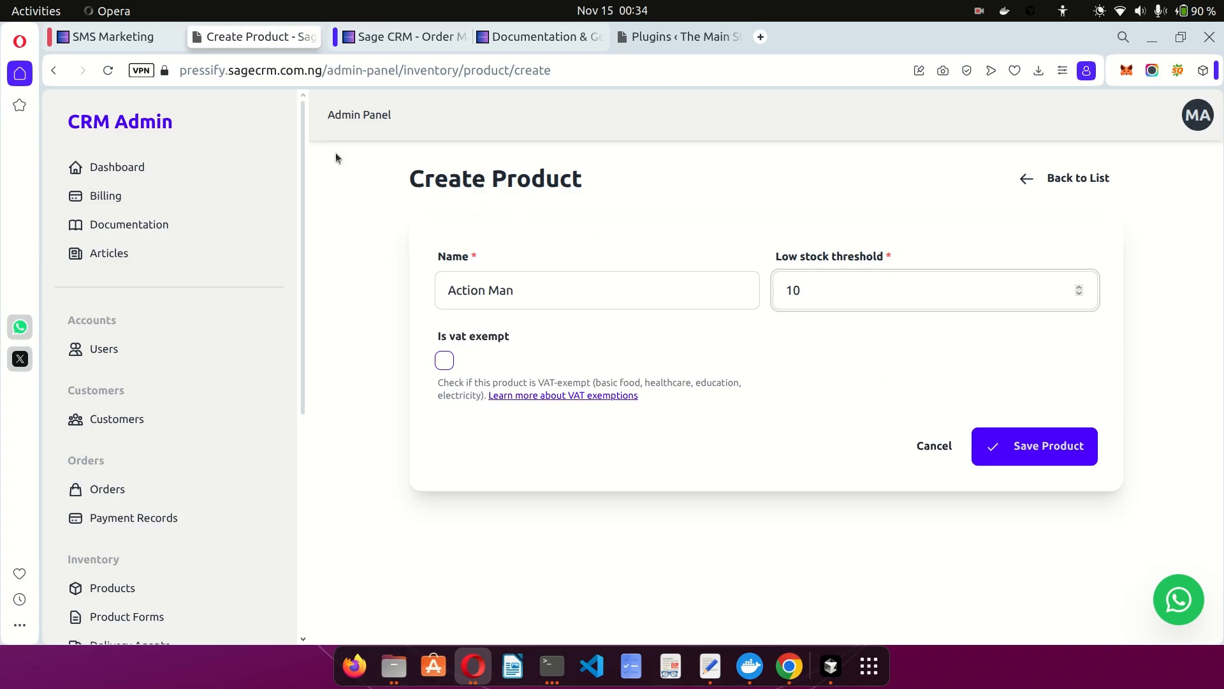
pyautogui.click(121, 38)
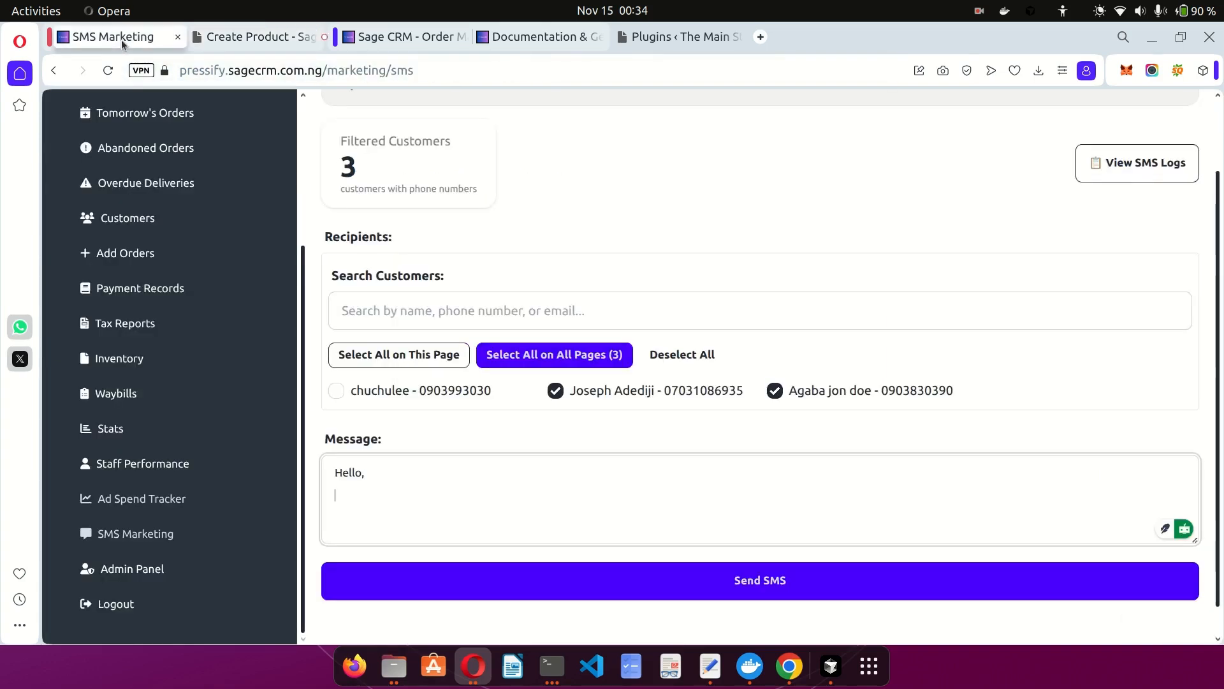
pyautogui.click(128, 370)
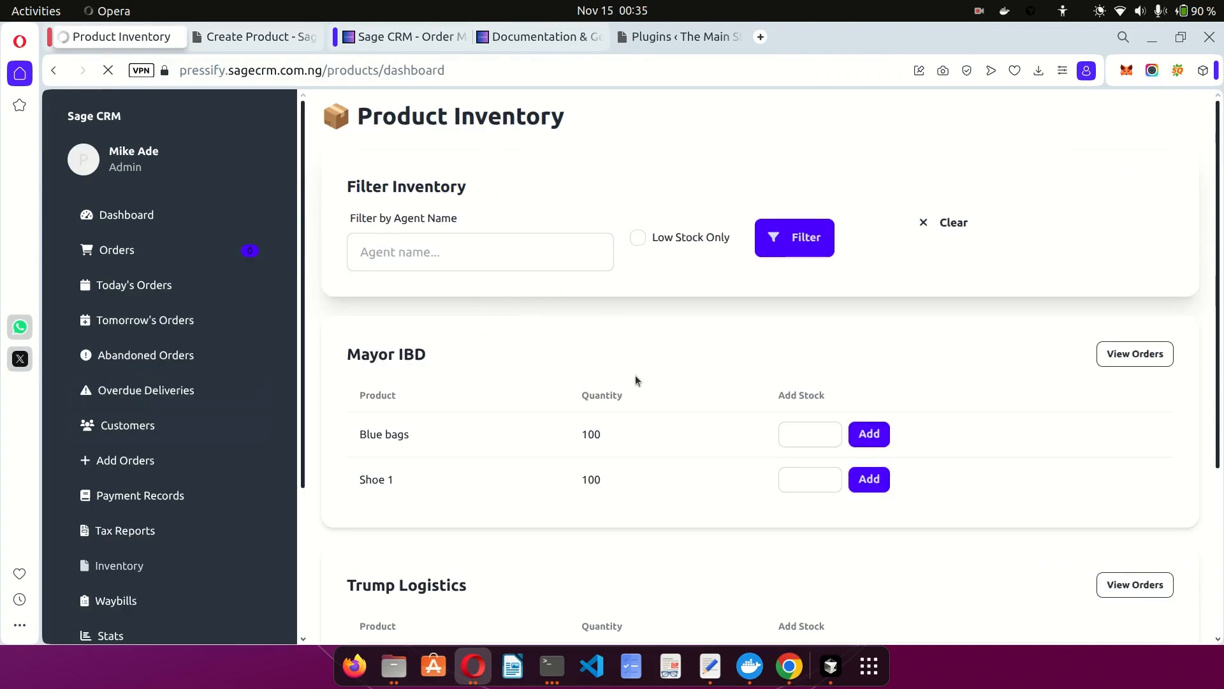
# Check agents' stock, such as Blue bags at 100 units, then return to the Action Man form.
pyautogui.scroll(-1, 502, 350)
pyautogui.scroll(-1, 530, 325)
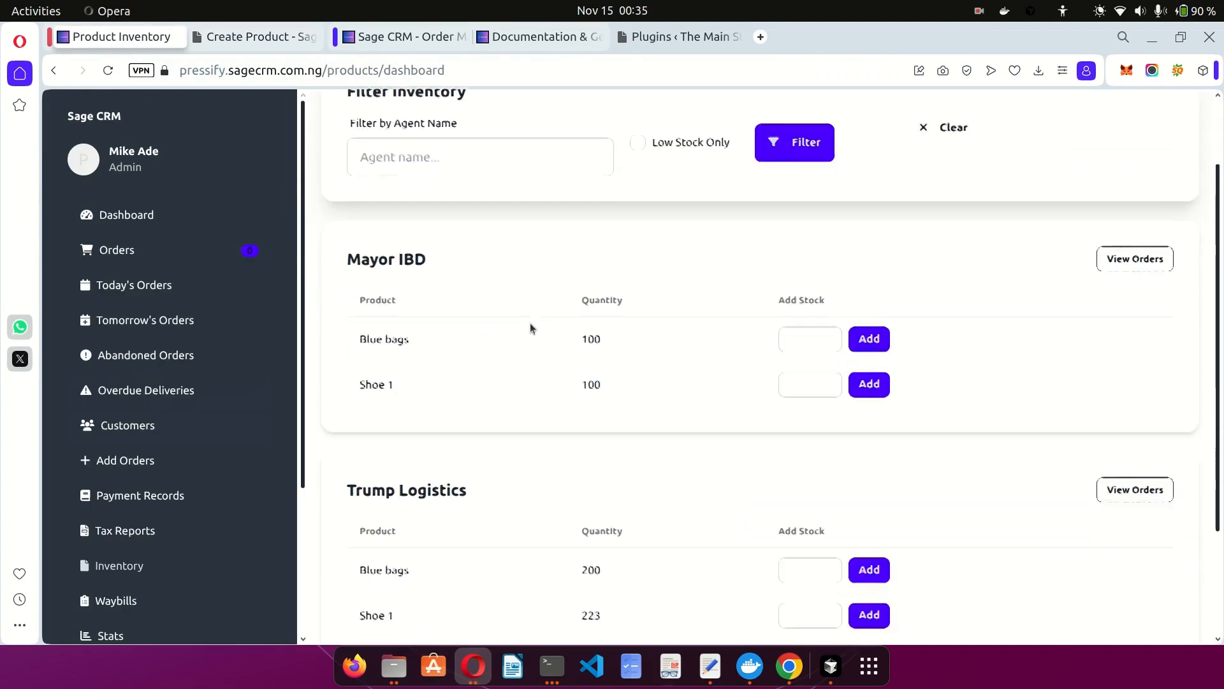
pyautogui.moveTo(384, 325); pyautogui.dragTo(427, 325)
pyautogui.doubleClick(590, 320)
pyautogui.click(666, 341)
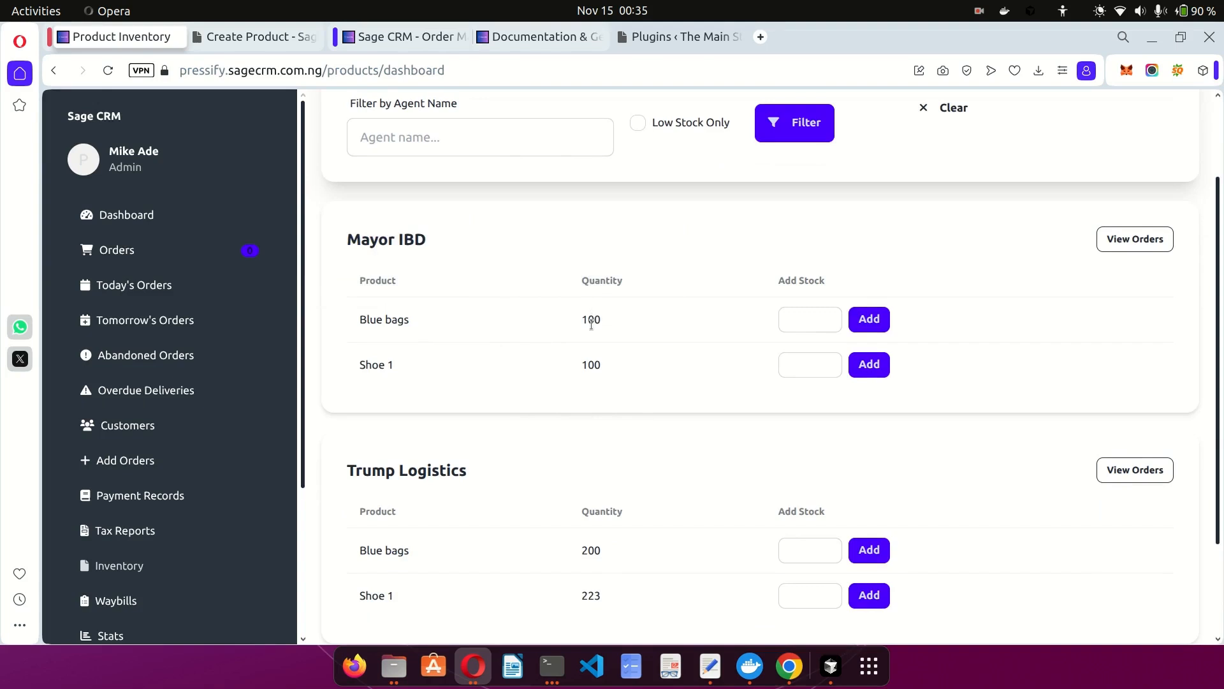
pyautogui.scroll(-1, 591, 323)
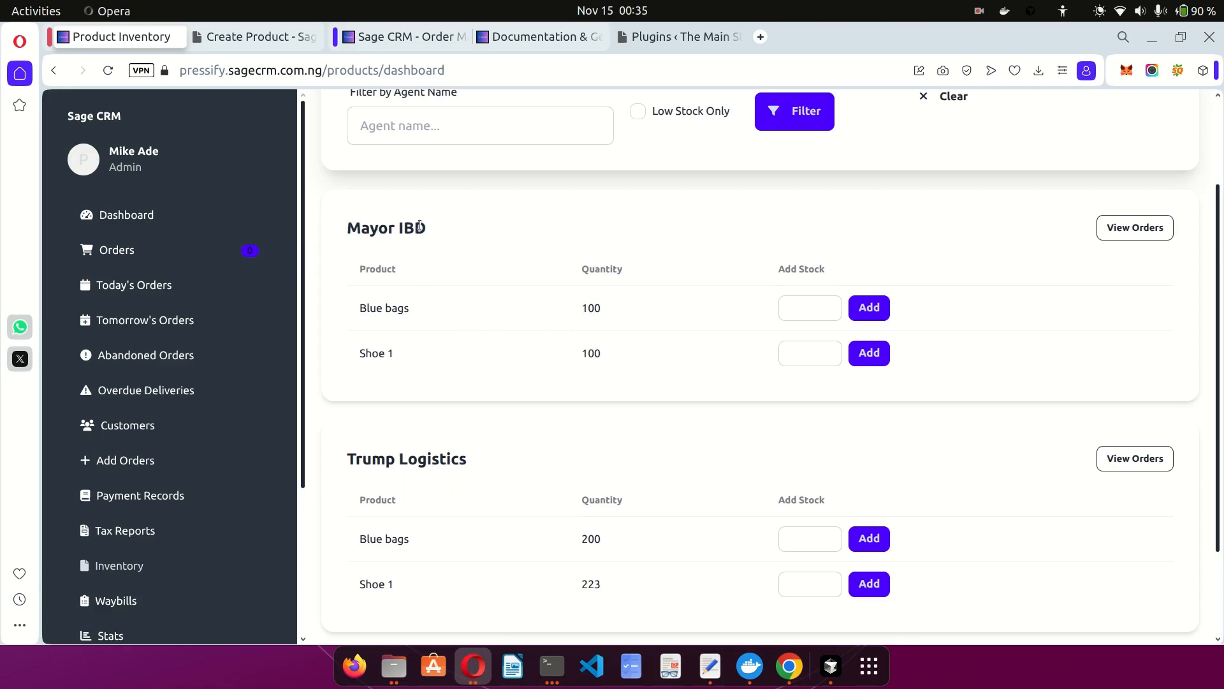
pyautogui.doubleClick(590, 307)
pyautogui.click(591, 307)
pyautogui.click(245, 37)
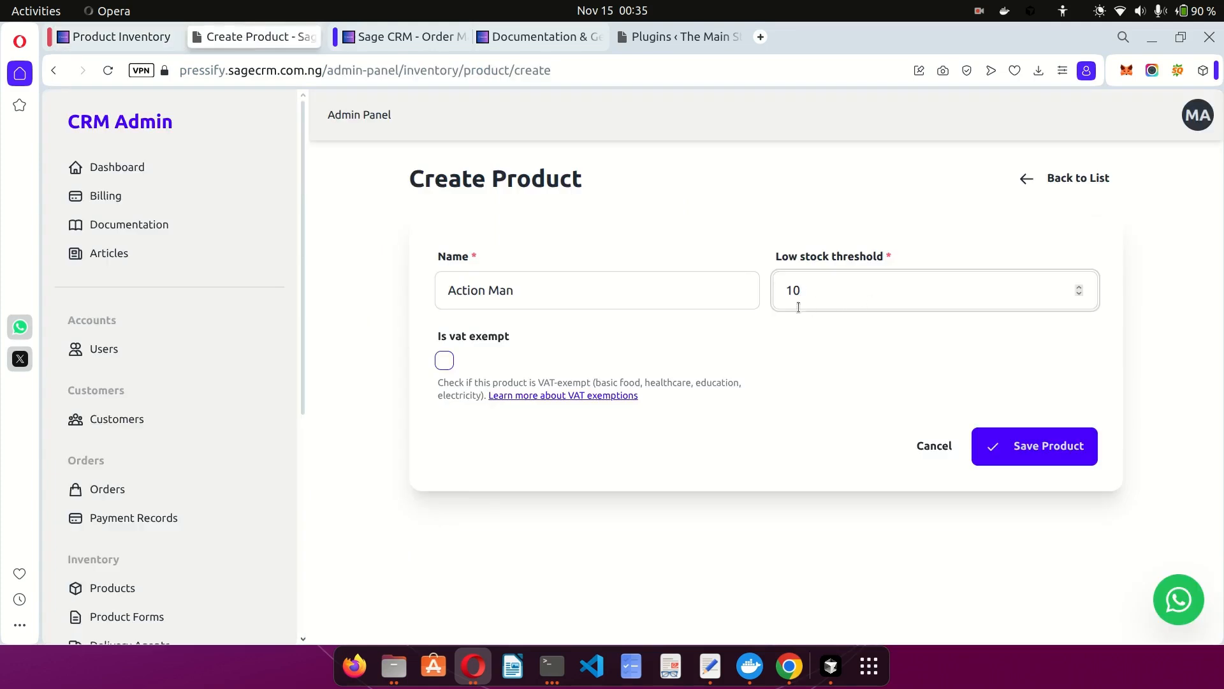
pyautogui.click(122, 40)
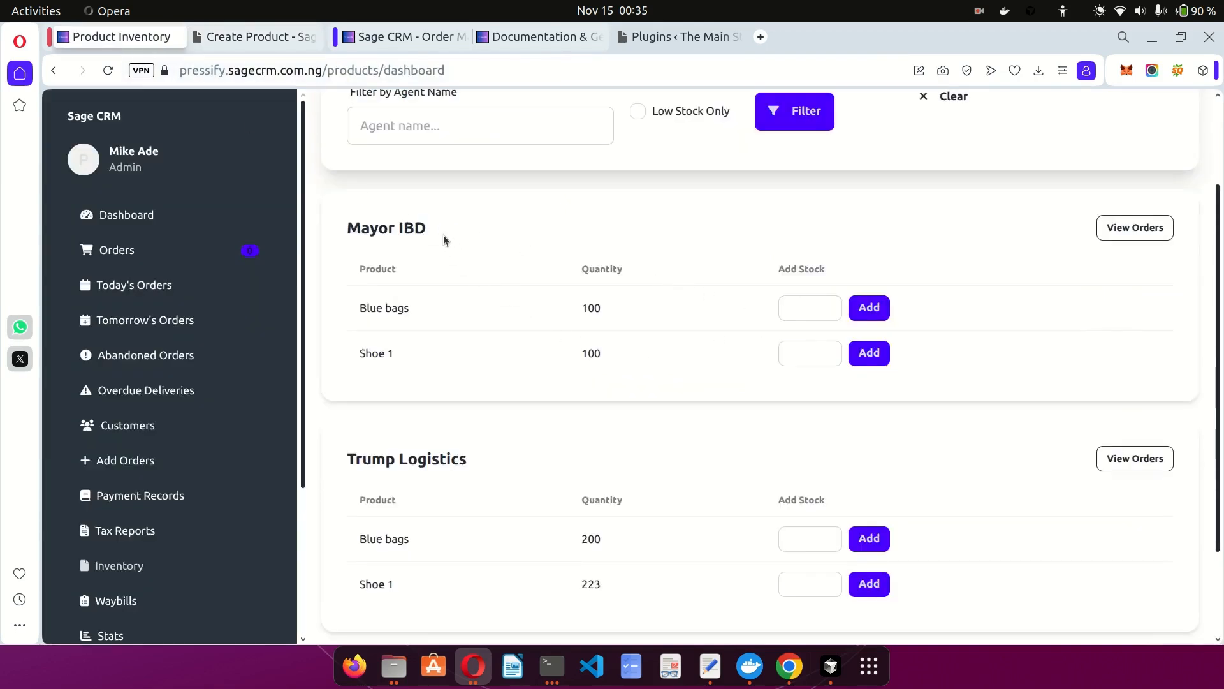
pyautogui.click(262, 36)
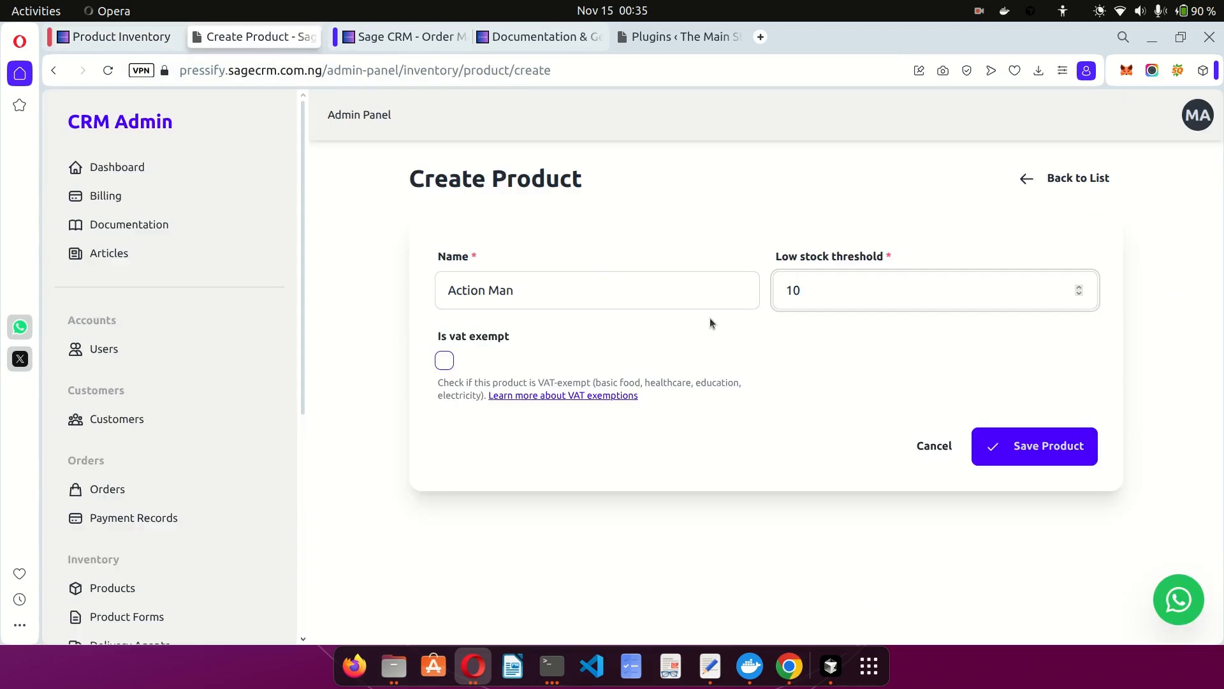
# Save the new Action Man product.
pyautogui.click(1016, 444)
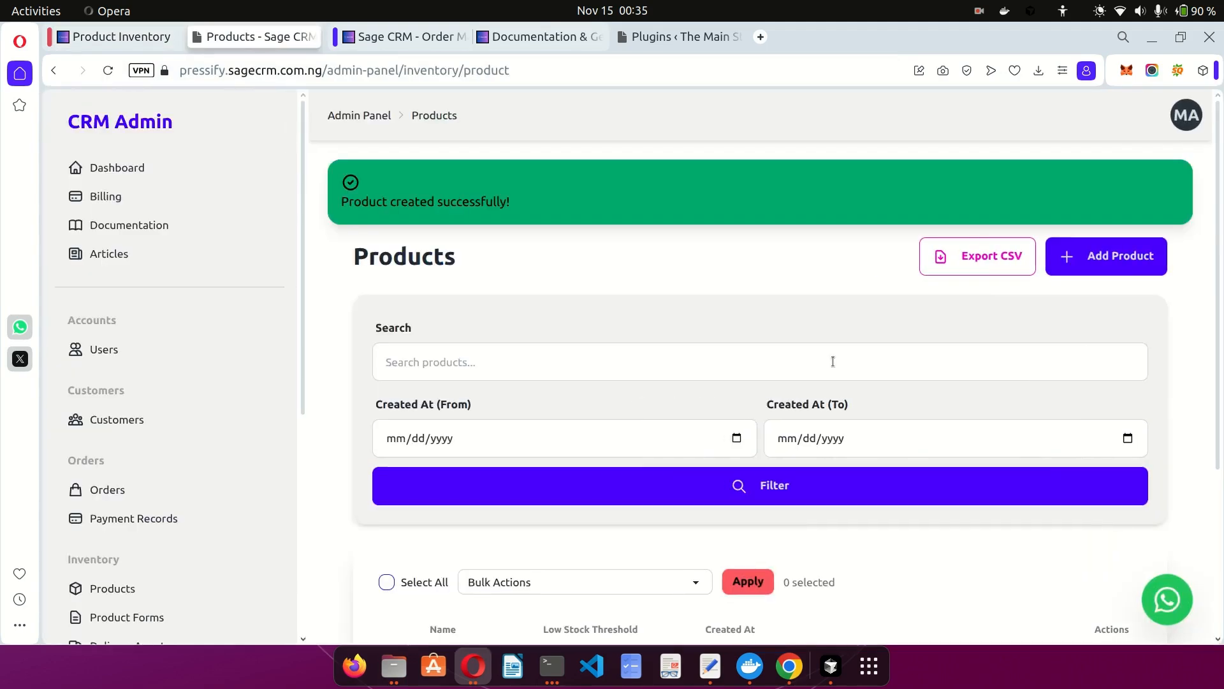
pyautogui.scroll(-4, 833, 361)
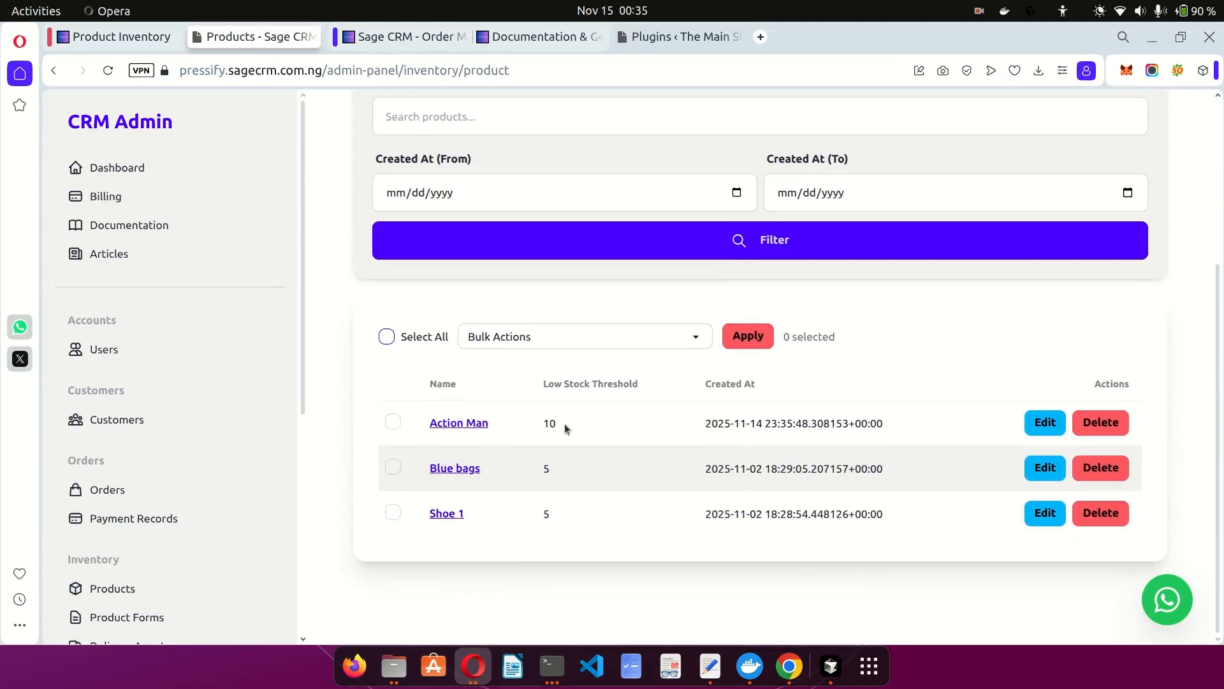
pyautogui.scroll(-5, 204, 486)
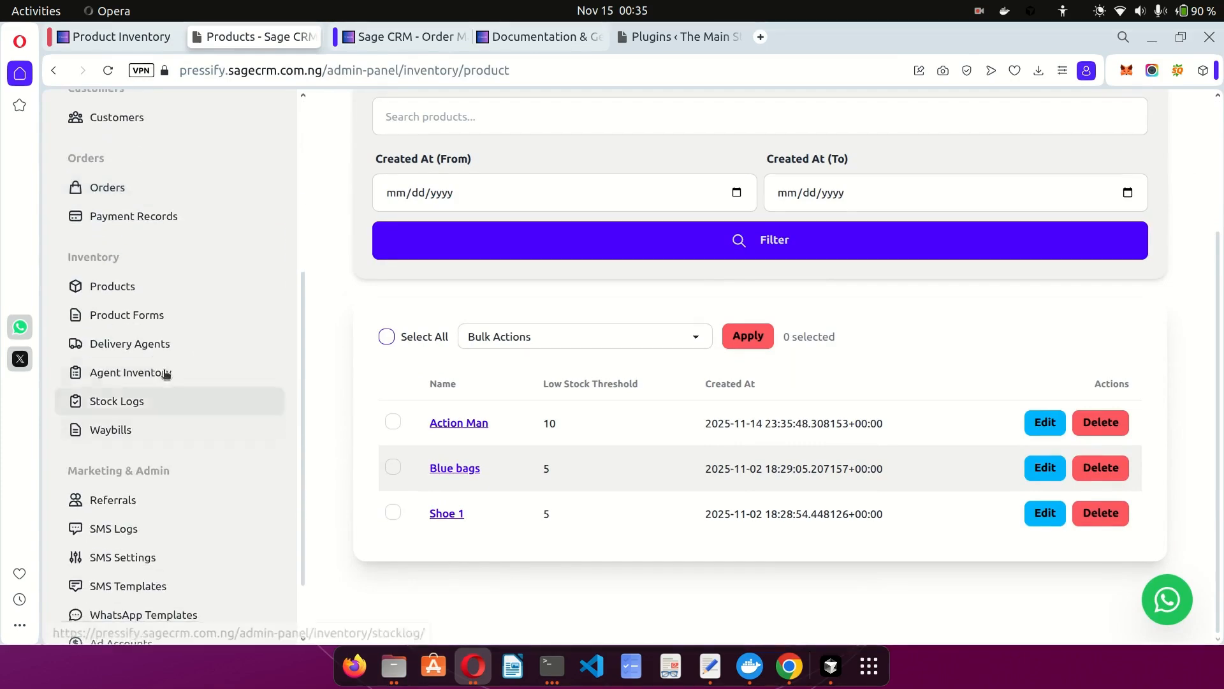
# Add an agent inventory entry giving Mayor IBD 25 units of Action Man.
pyautogui.click(136, 372)
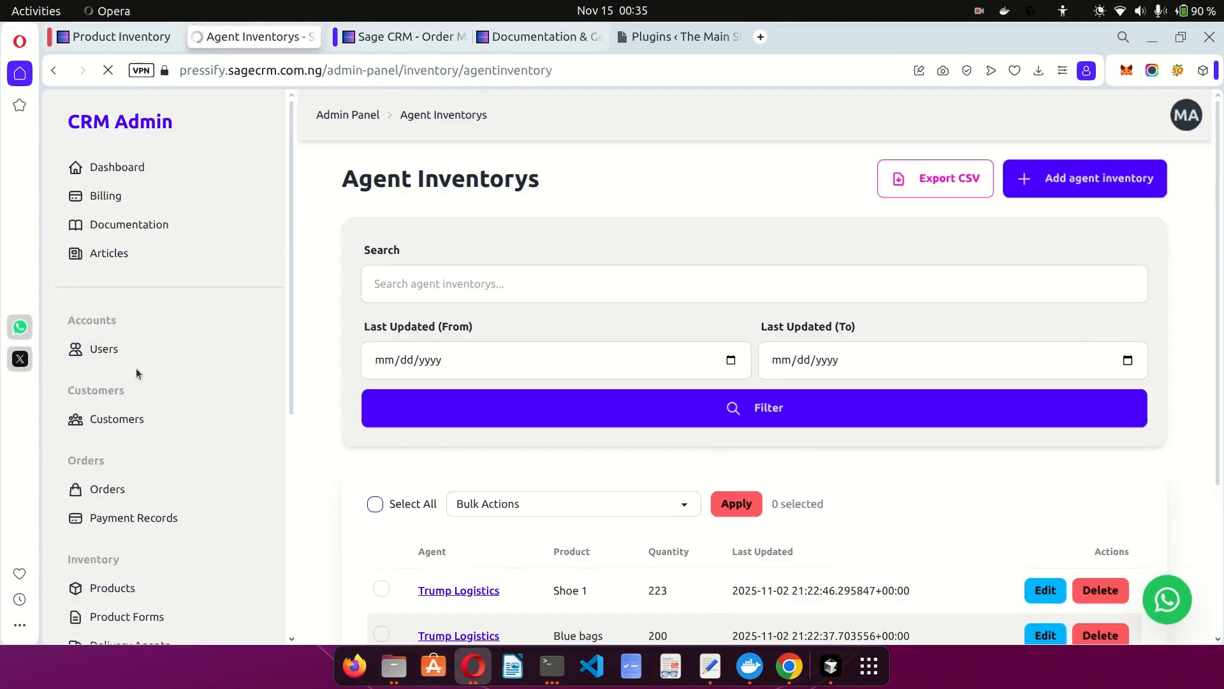
pyautogui.click(1075, 181)
pyautogui.click(567, 292)
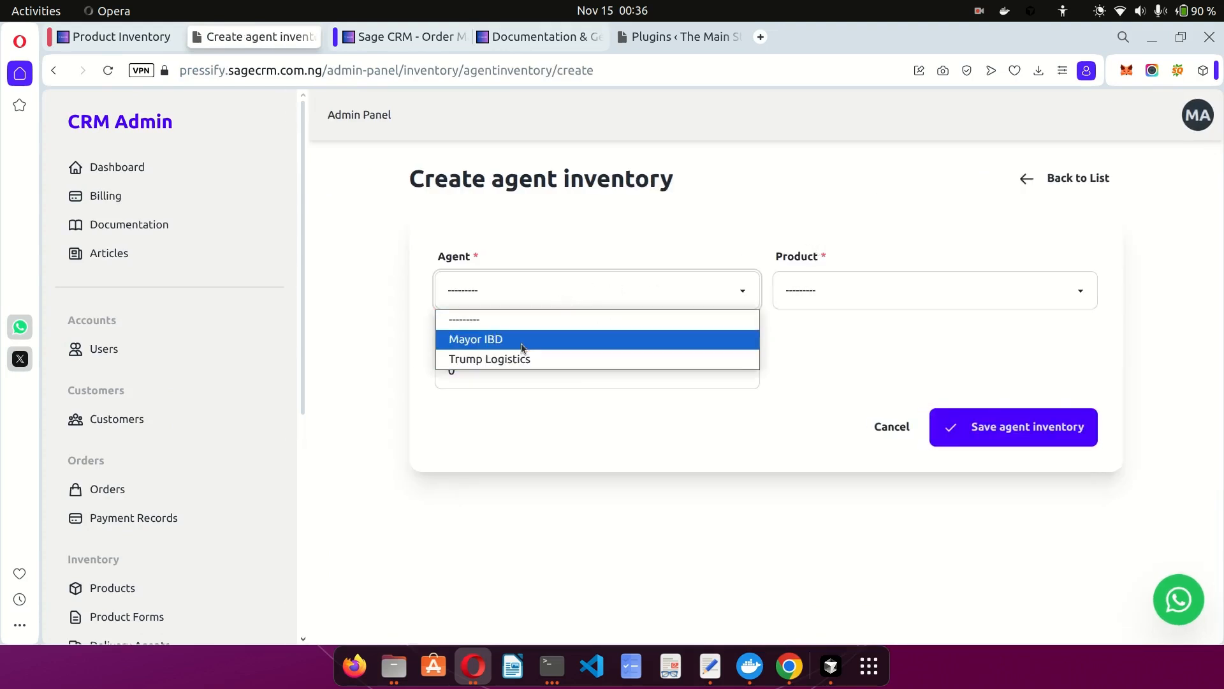
pyautogui.click(522, 346)
pyautogui.click(793, 297)
pyautogui.click(839, 339)
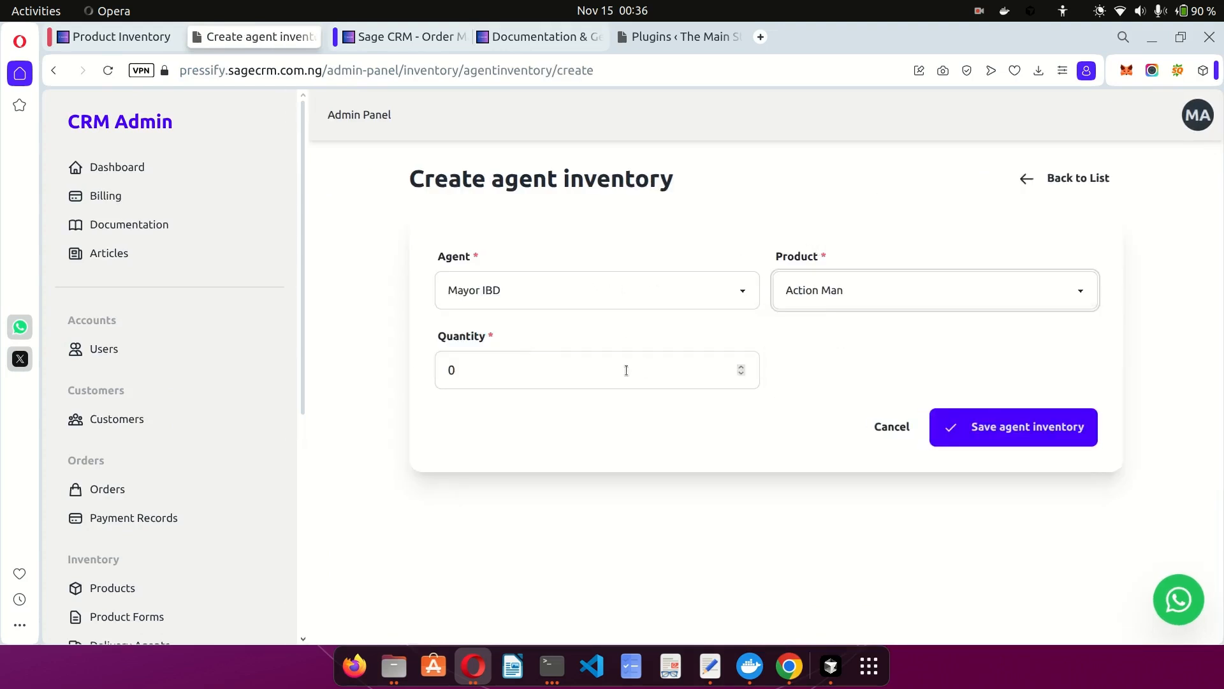
pyautogui.click(624, 370)
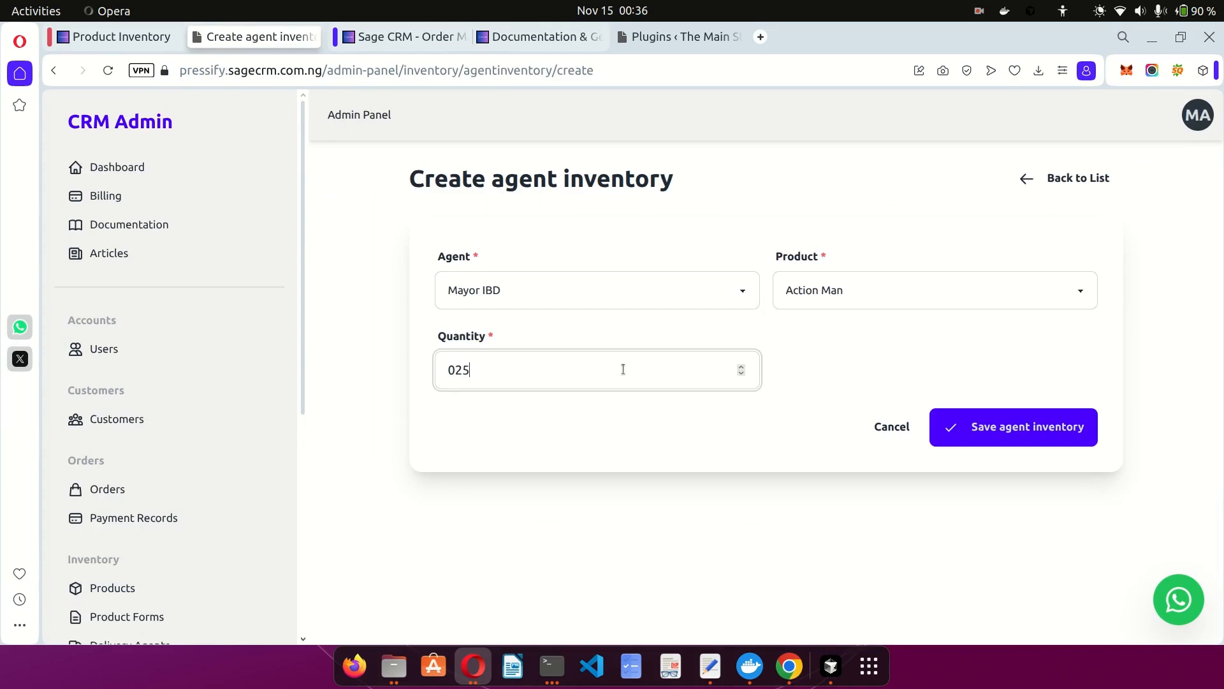
pyautogui.click(1007, 427)
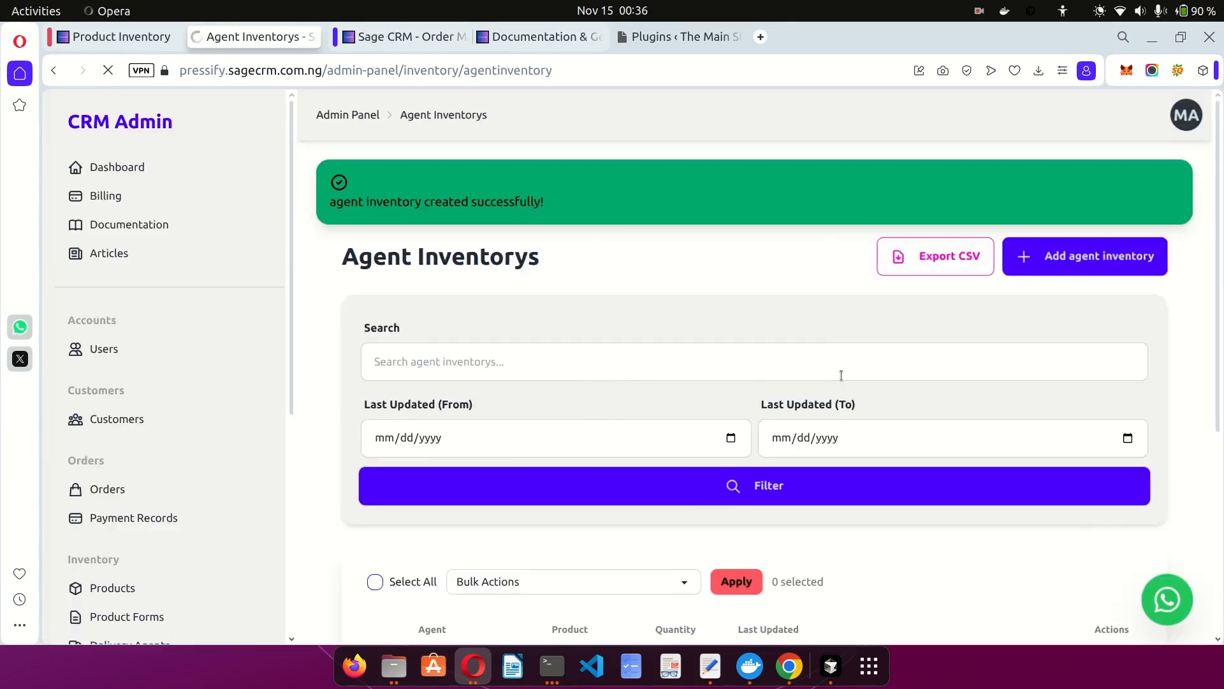
# Add an agent inventory entry giving Trump Logistics 32 units of Action Man.
pyautogui.click(1082, 263)
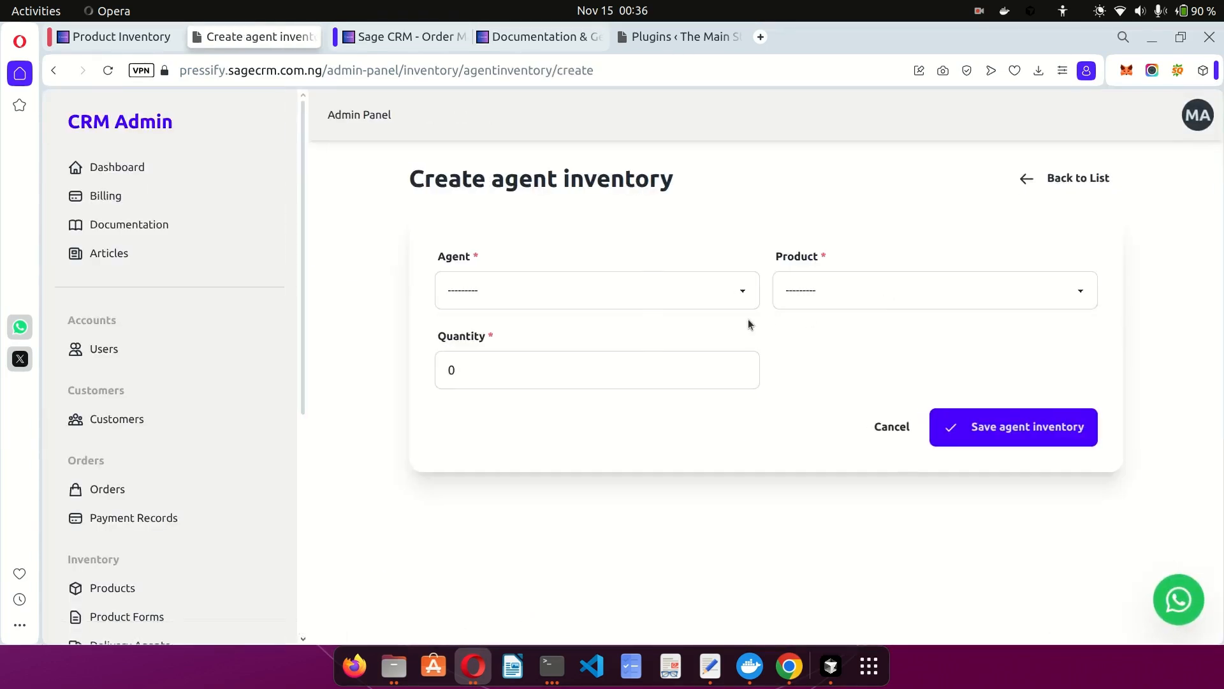
pyautogui.click(622, 293)
pyautogui.click(533, 358)
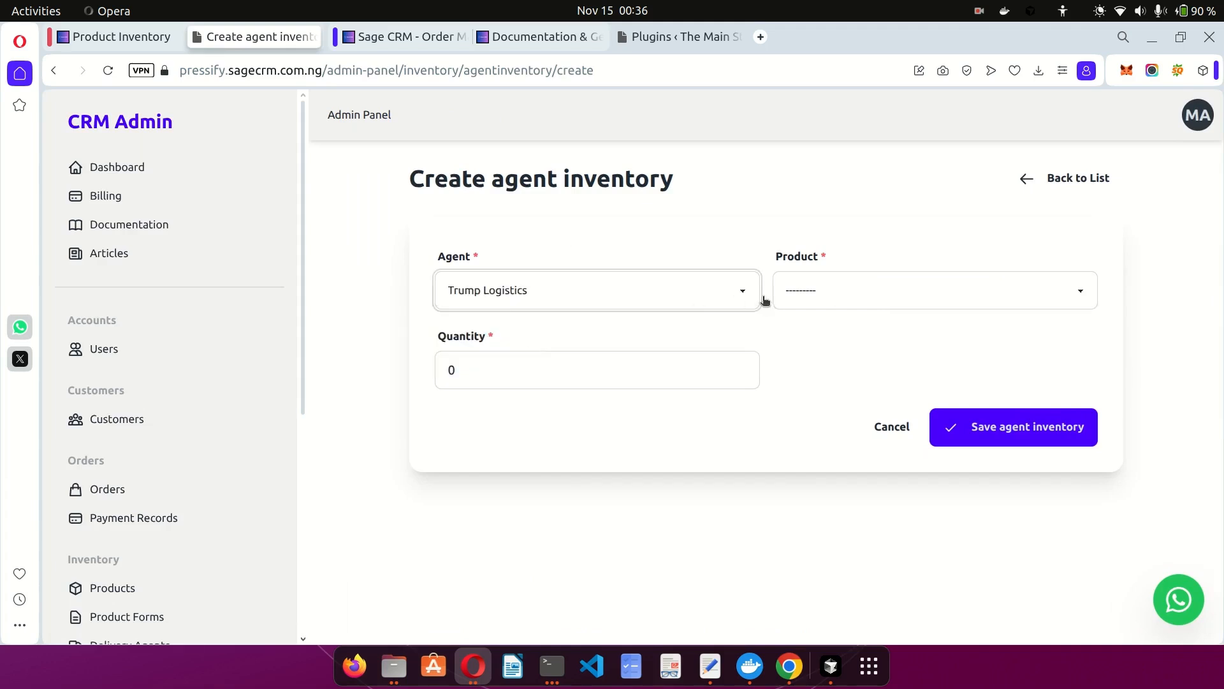
pyautogui.click(808, 298)
pyautogui.click(822, 338)
pyautogui.click(679, 370)
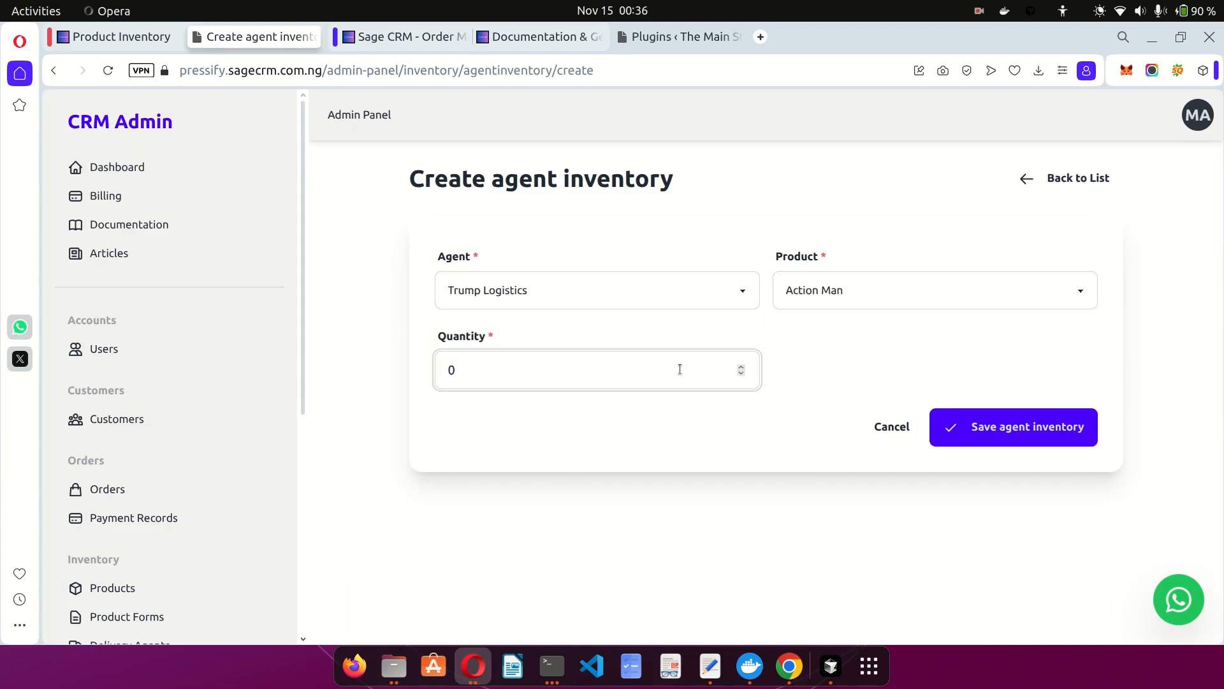
pyautogui.write('032')
pyautogui.press('Return')
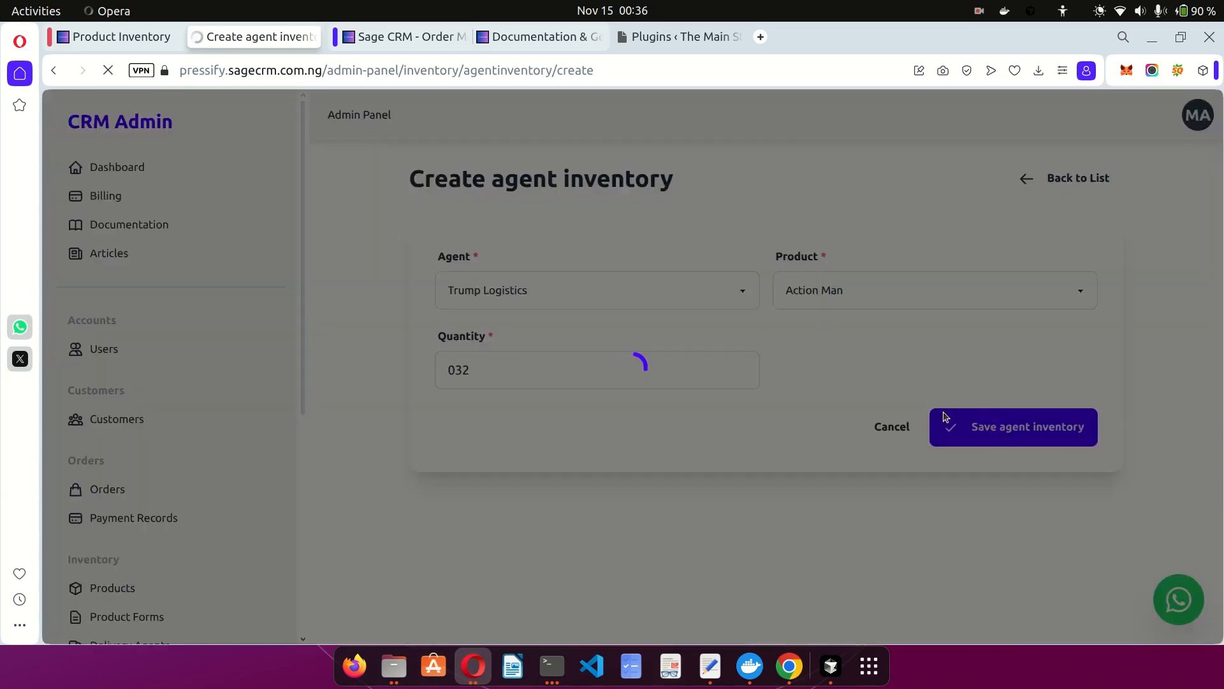
pyautogui.scroll(-5, 688, 372)
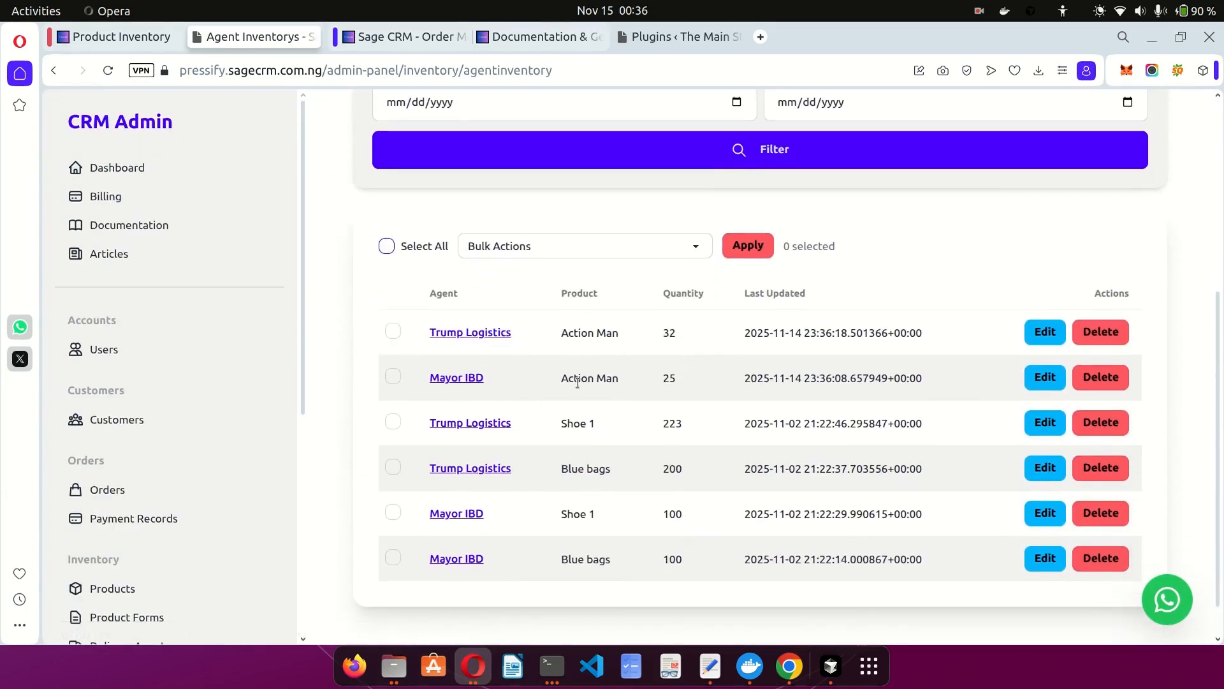
# Reload the inventory dashboard and confirm Mayor IBD now holds 25 Action Man.
pyautogui.click(123, 39)
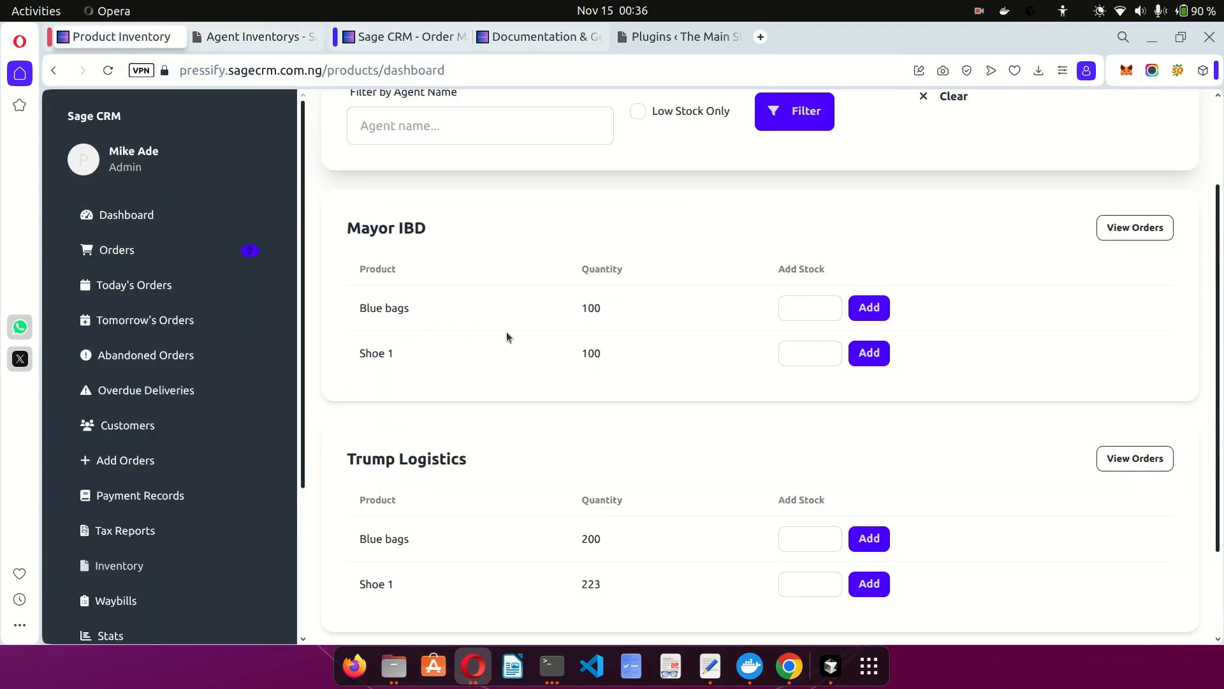
pyautogui.moveTo(357, 311); pyautogui.dragTo(443, 317)
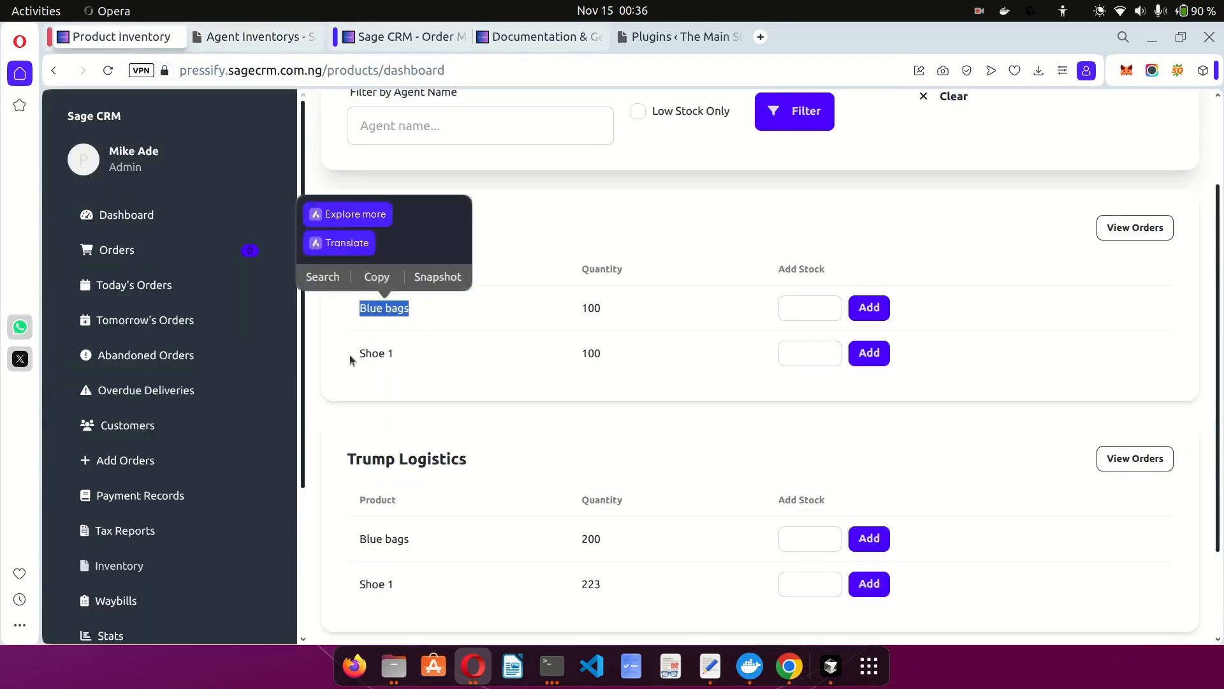
pyautogui.moveTo(349, 354); pyautogui.dragTo(450, 359)
pyautogui.press('F5')
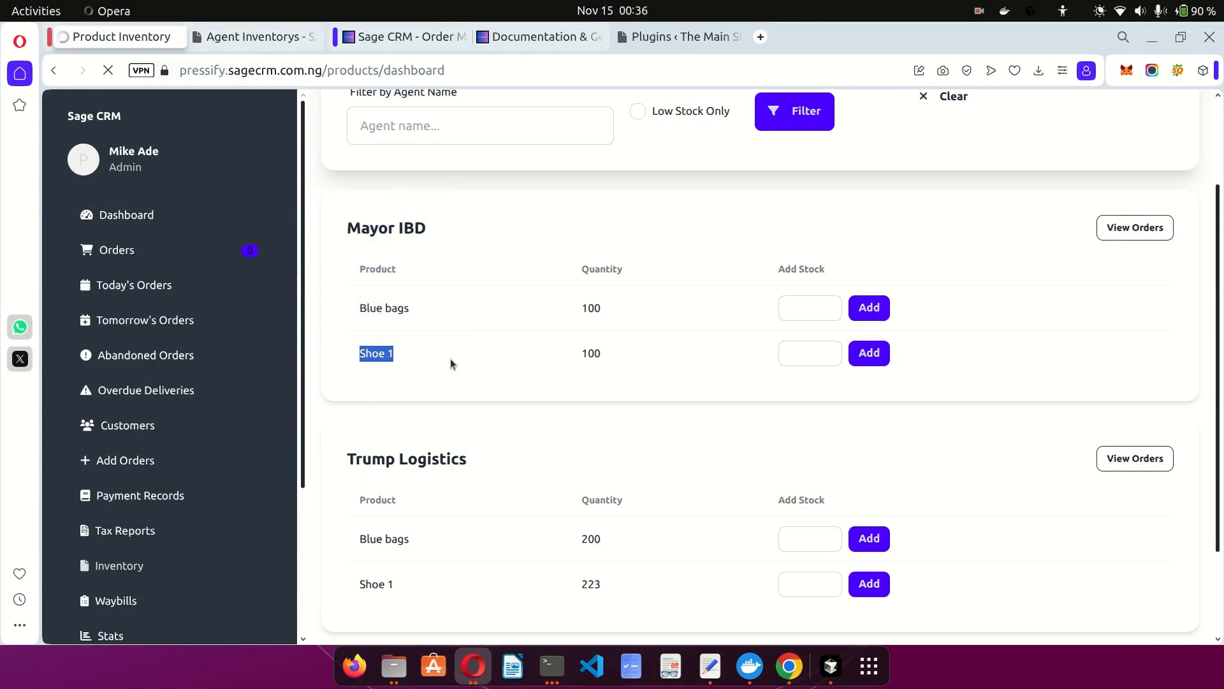
pyautogui.moveTo(352, 400); pyautogui.dragTo(442, 403)
pyautogui.click(563, 411)
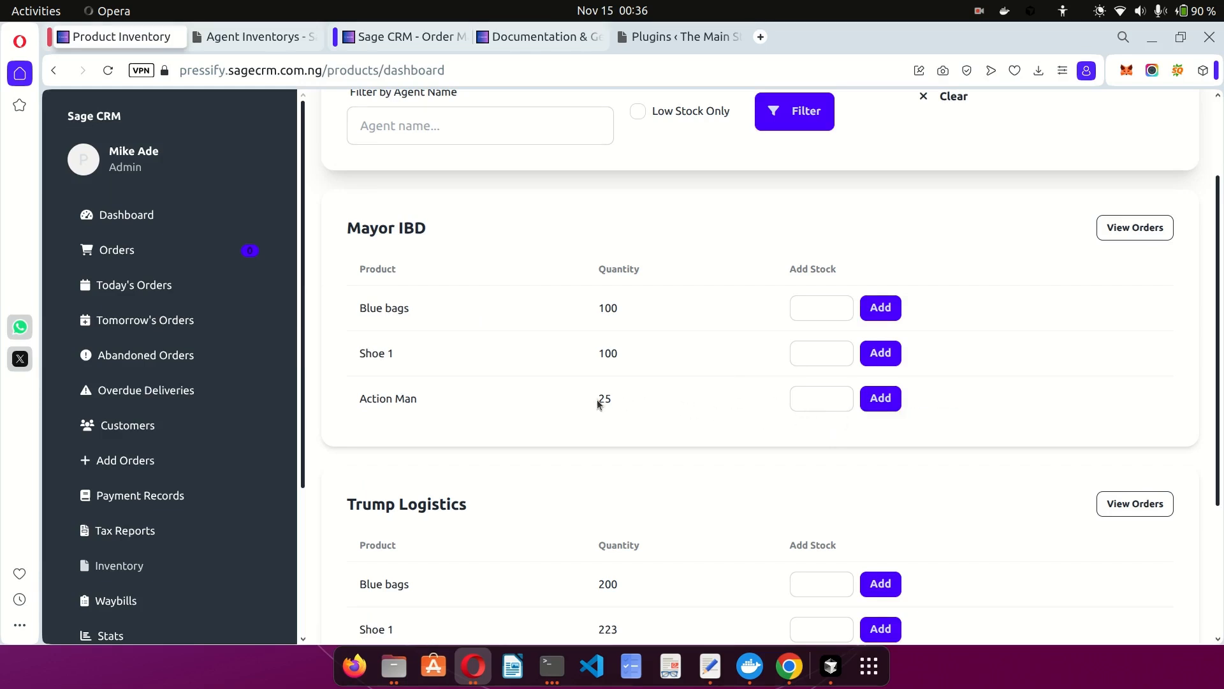
pyautogui.moveTo(598, 399); pyautogui.dragTo(625, 404)
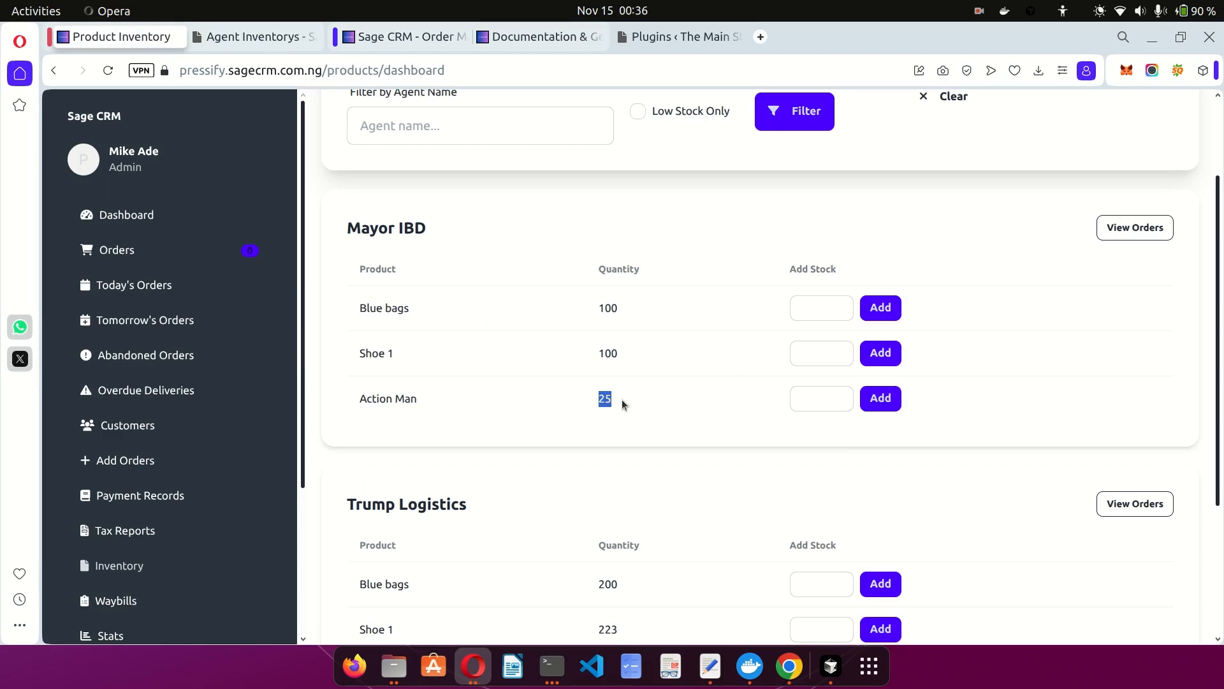
pyautogui.click(686, 415)
# Add 10 units of Action Man for Mayor IBD, raising it to 35, then show the agent inventory list.
pyautogui.click(802, 398)
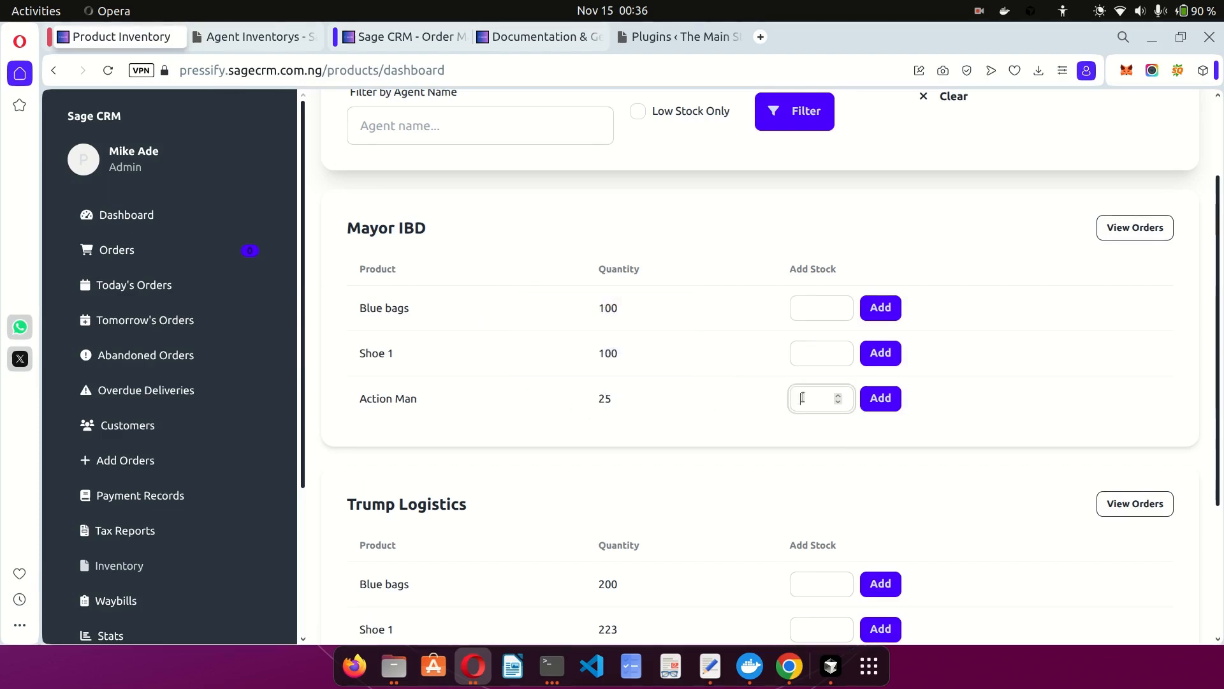
pyautogui.write('10')
pyautogui.click(868, 400)
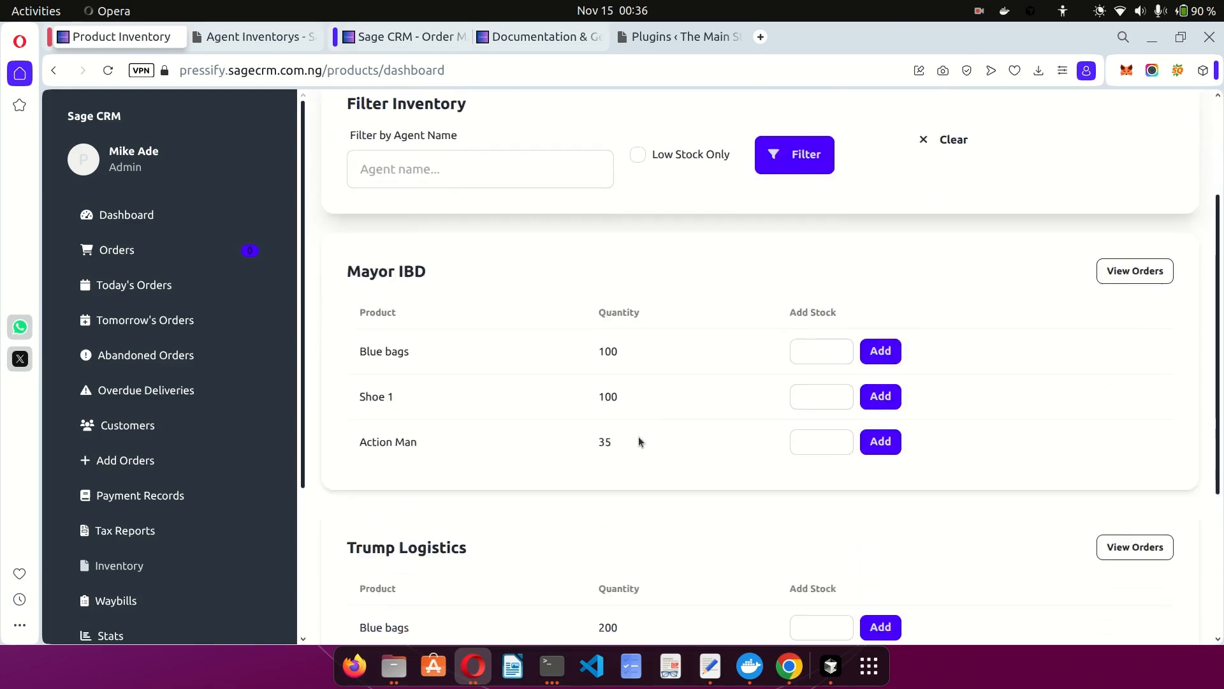
pyautogui.moveTo(598, 442); pyautogui.dragTo(638, 442)
pyautogui.click(679, 471)
pyautogui.scroll(2, 678, 470)
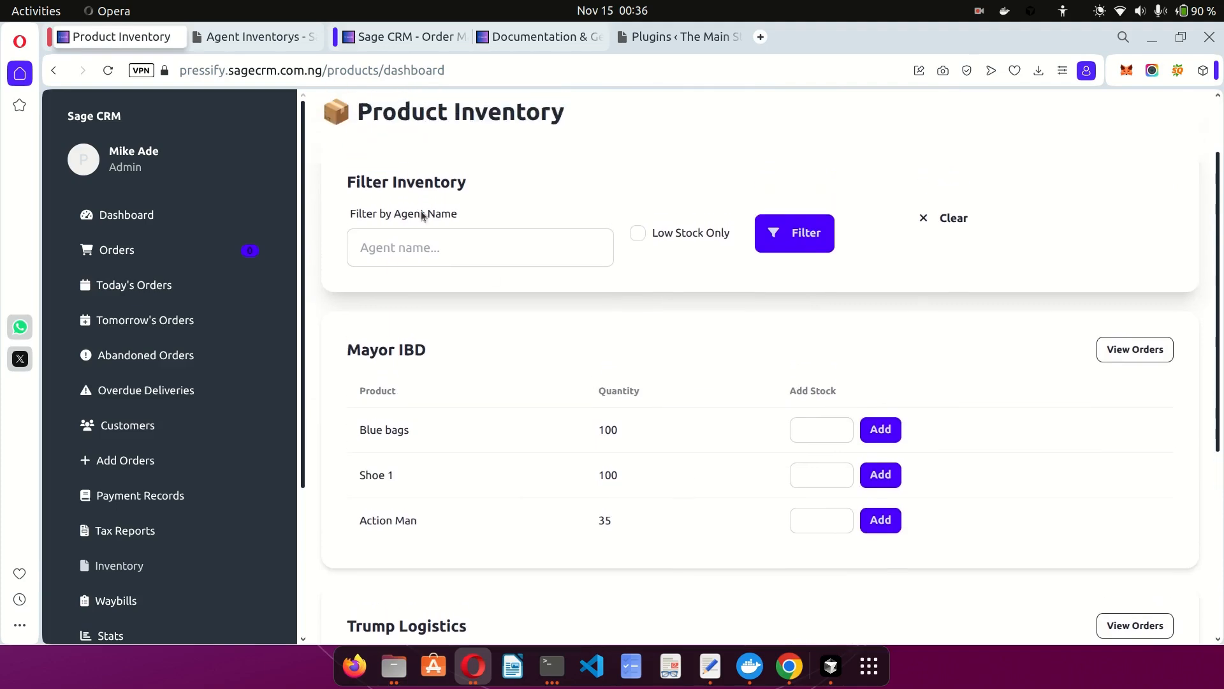
pyautogui.click(248, 40)
# Open a blank Add agent inventory form, comparing against the Product Inventory dashboard.
pyautogui.scroll(5, 684, 258)
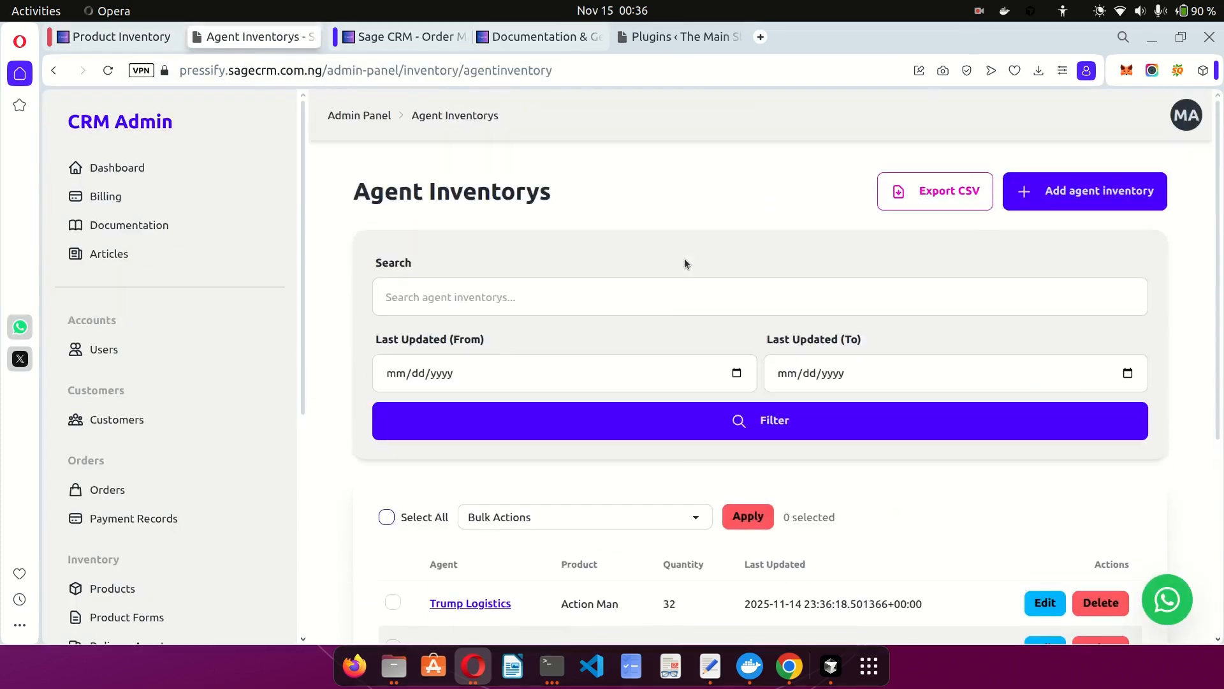
pyautogui.click(1077, 190)
pyautogui.click(121, 36)
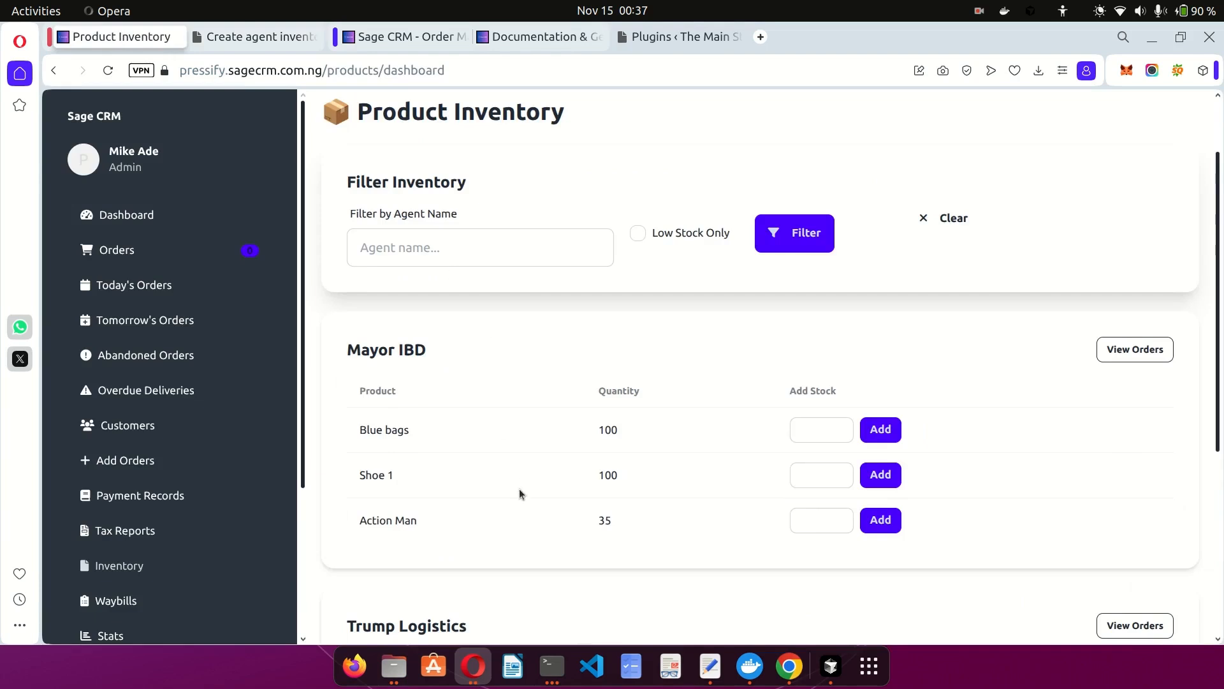
pyautogui.scroll(-2, 519, 495)
pyautogui.scroll(-3, 144, 429)
pyautogui.scroll(1, 145, 434)
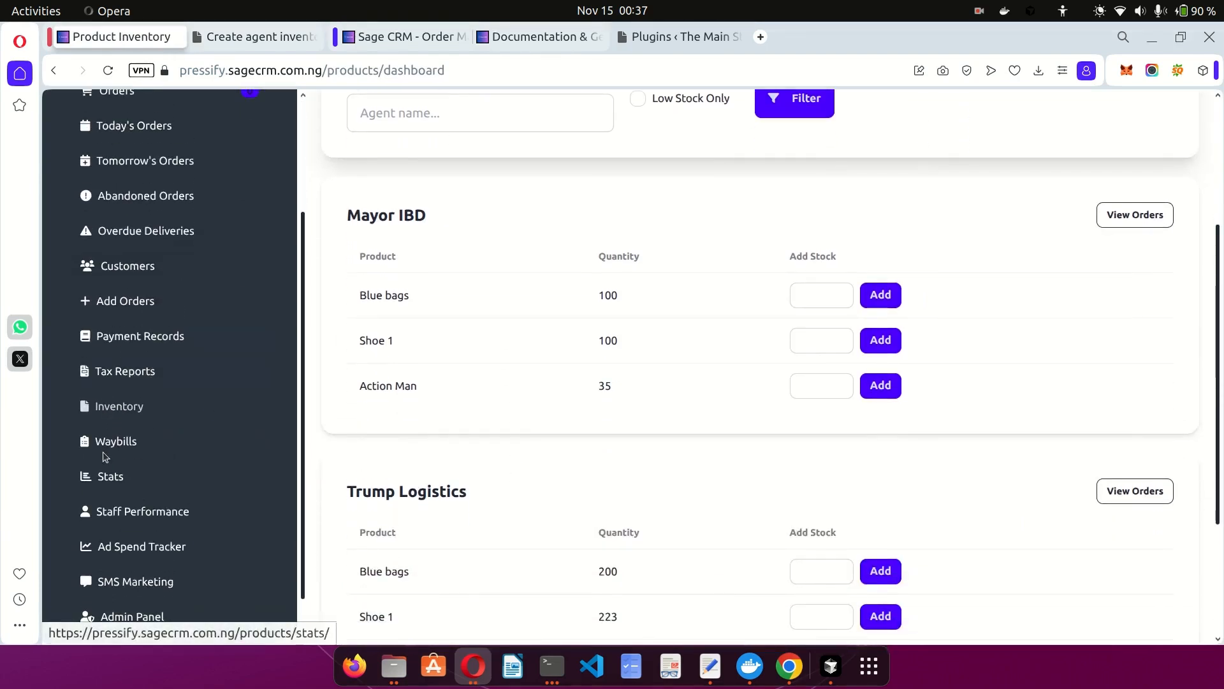
pyautogui.scroll(-1, 214, 458)
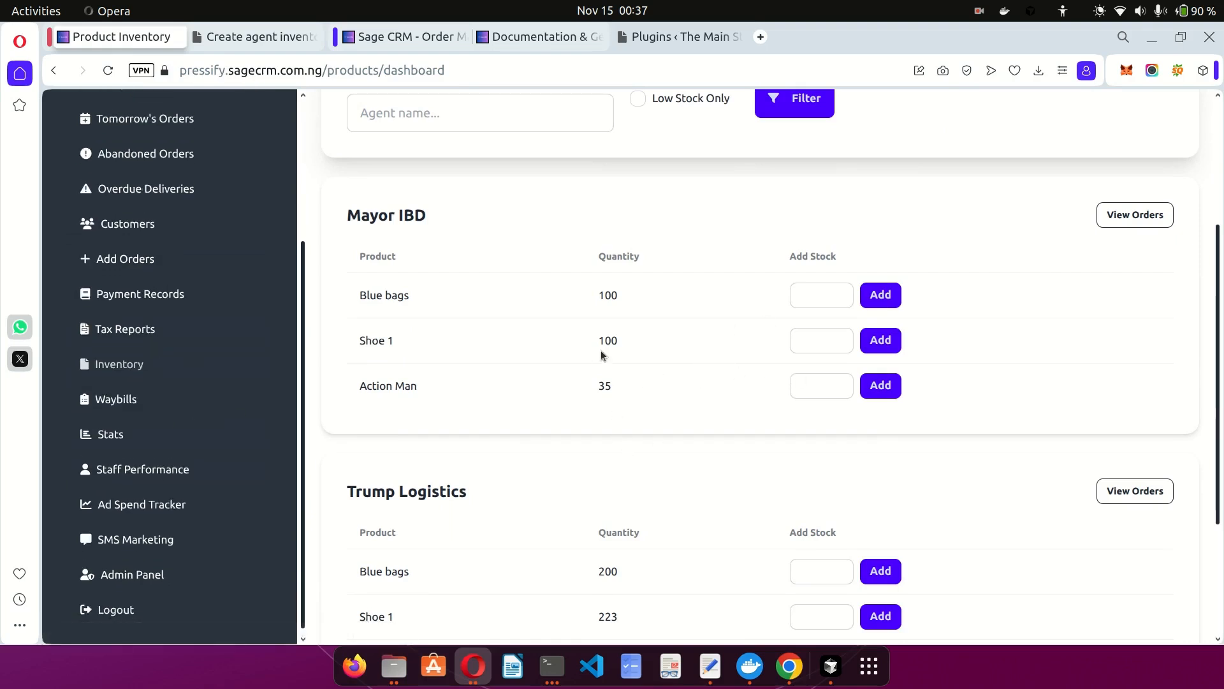
pyautogui.scroll(-3, 671, 356)
pyautogui.scroll(6, 672, 354)
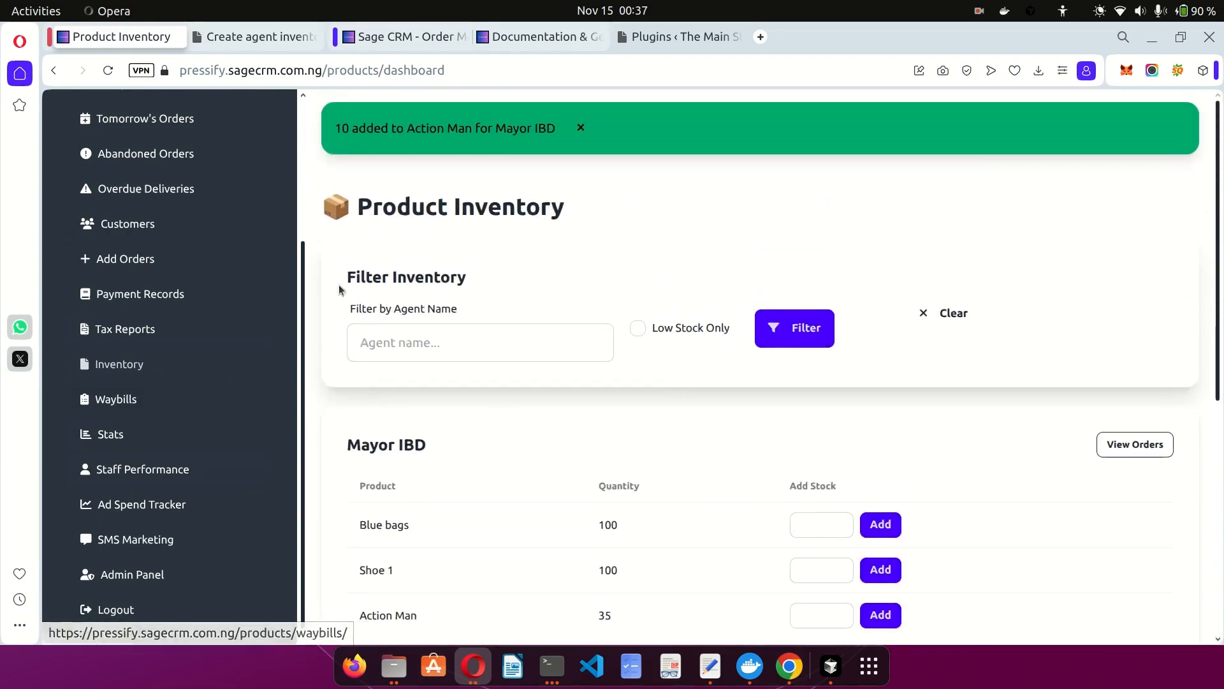
pyautogui.click(254, 38)
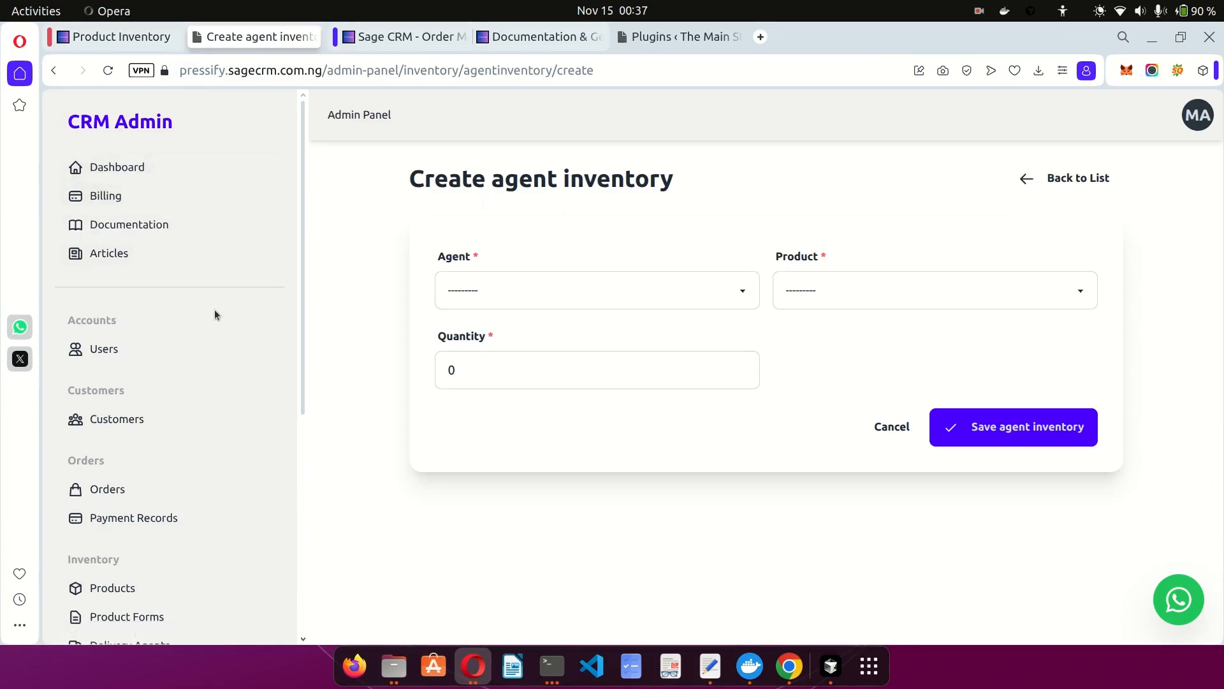
pyautogui.hotkey('ctrl', 'shift', 'Tab')
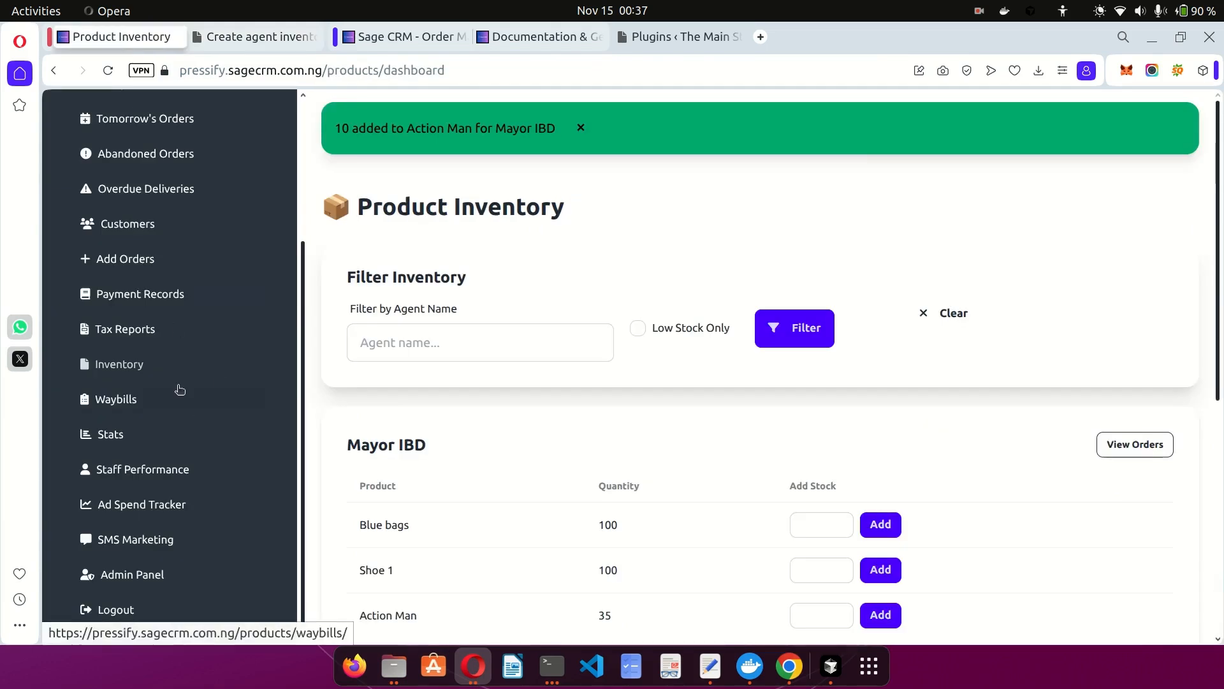
pyautogui.scroll(3, 179, 389)
pyautogui.click(233, 41)
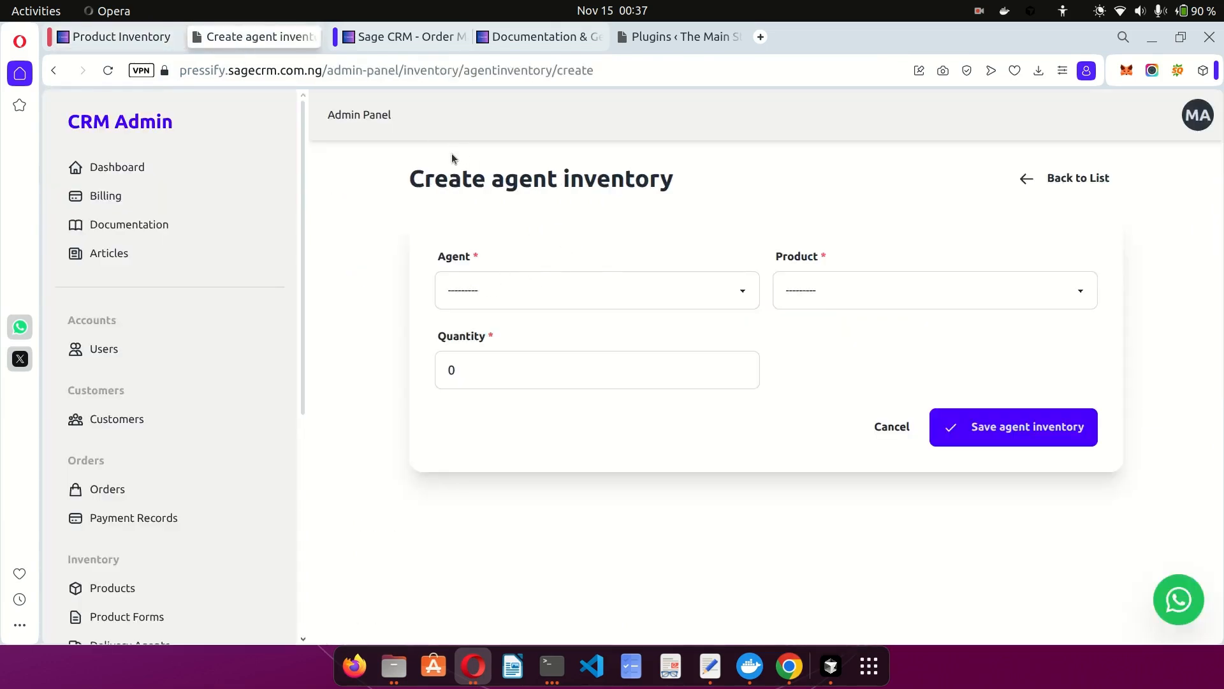
pyautogui.scroll(-5, 278, 370)
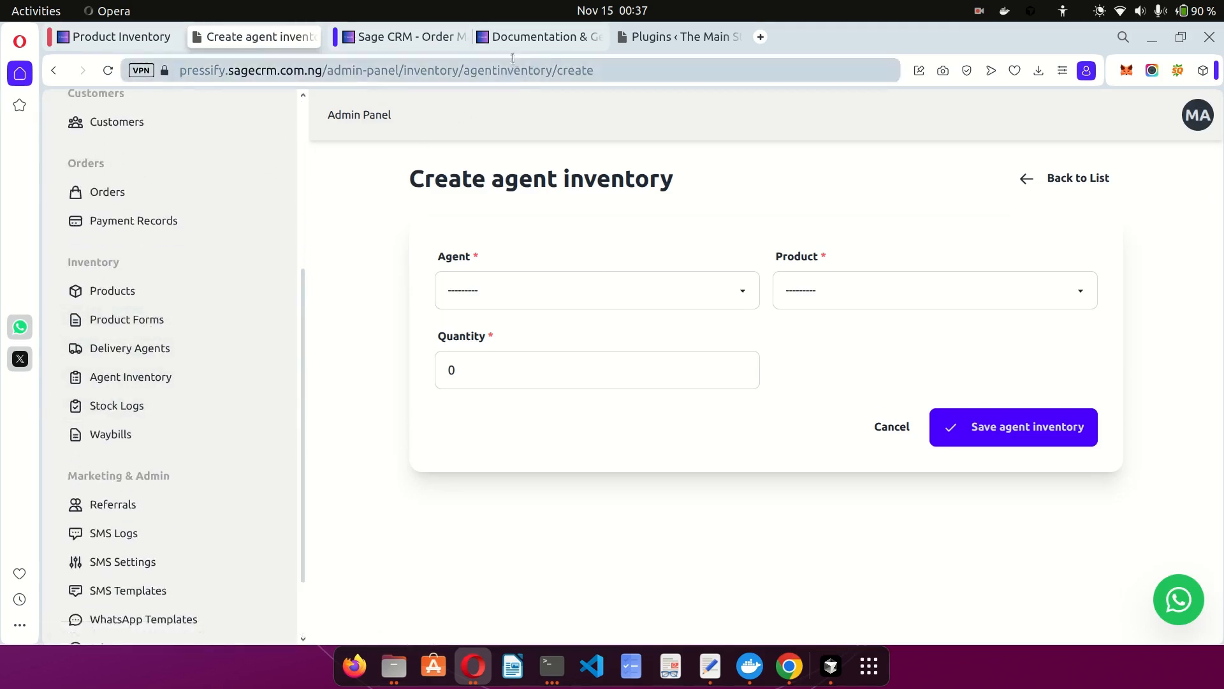
# Review the setup steps in the Documentation tab, then open the Users admin page.
pyautogui.click(539, 37)
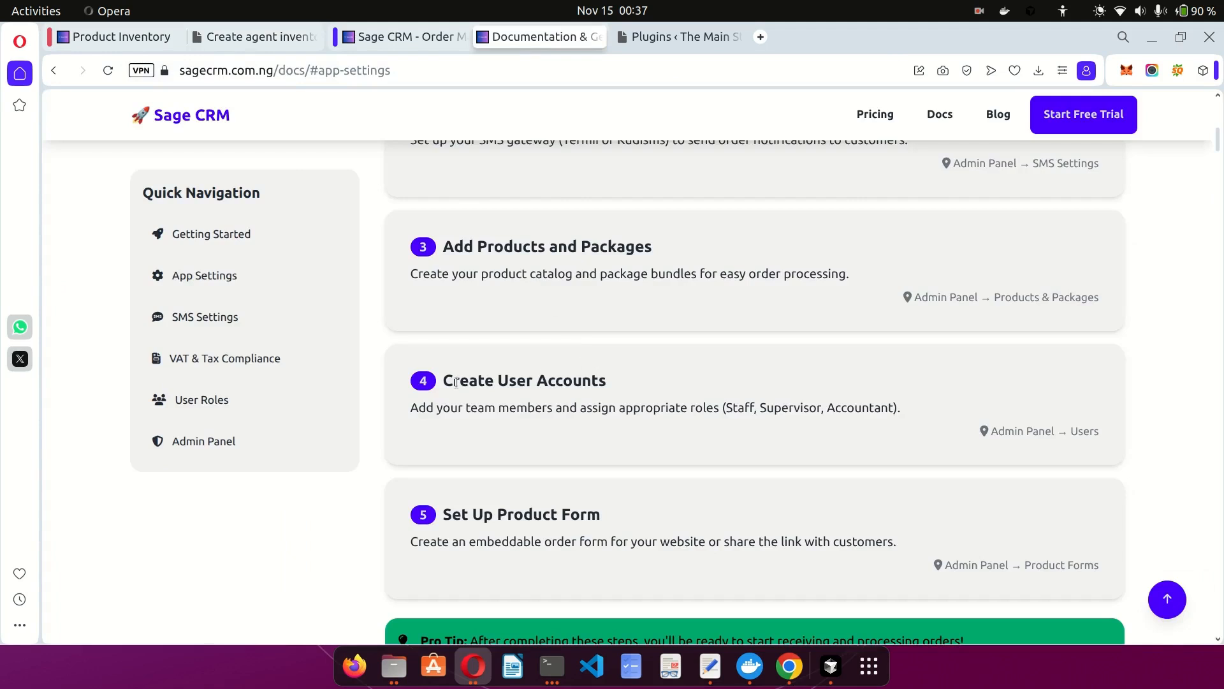
pyautogui.scroll(-3, 670, 410)
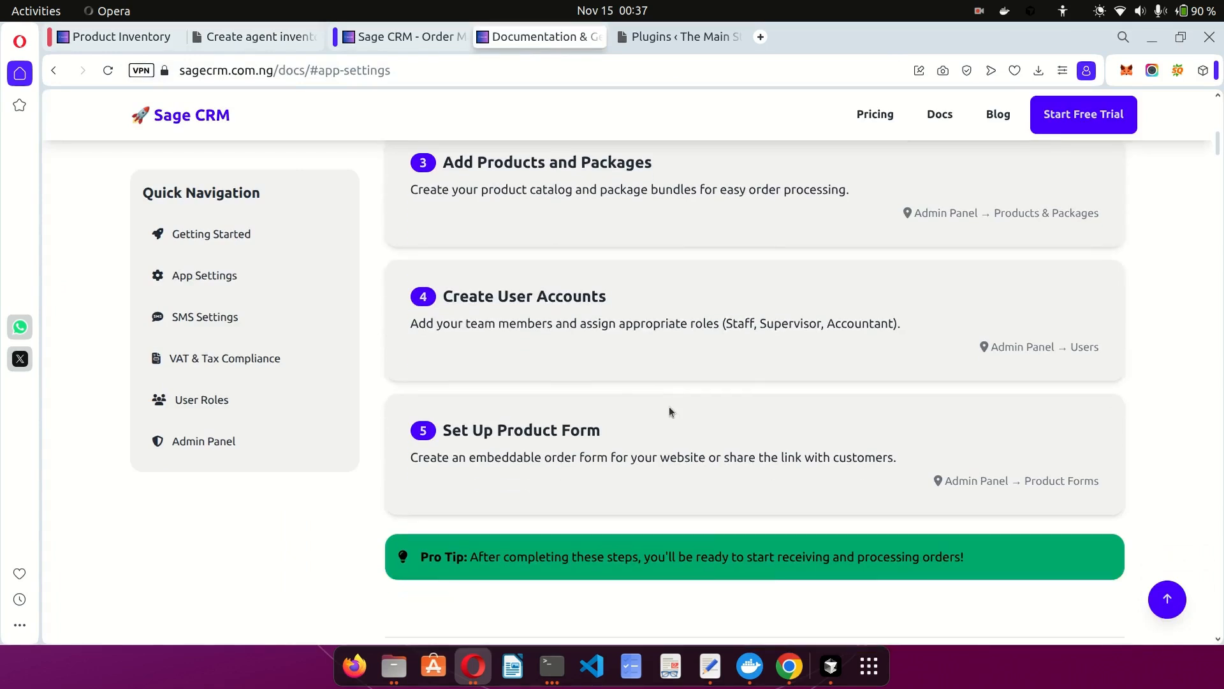
pyautogui.click(224, 36)
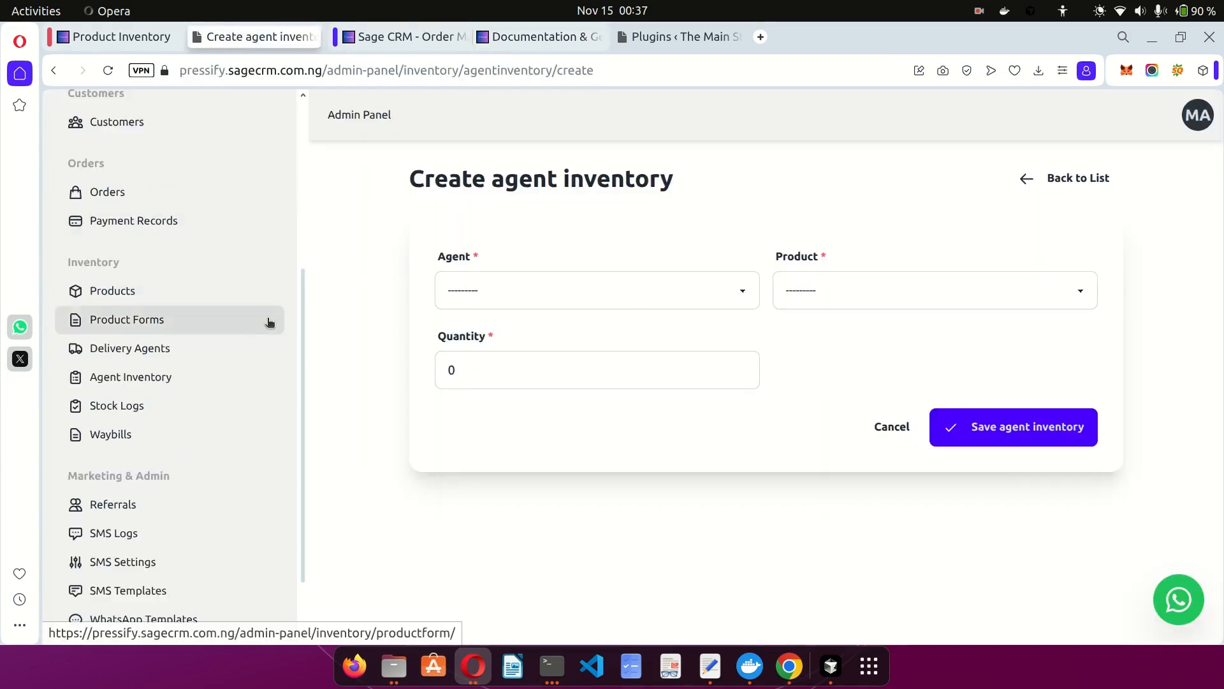
pyautogui.scroll(5, 269, 318)
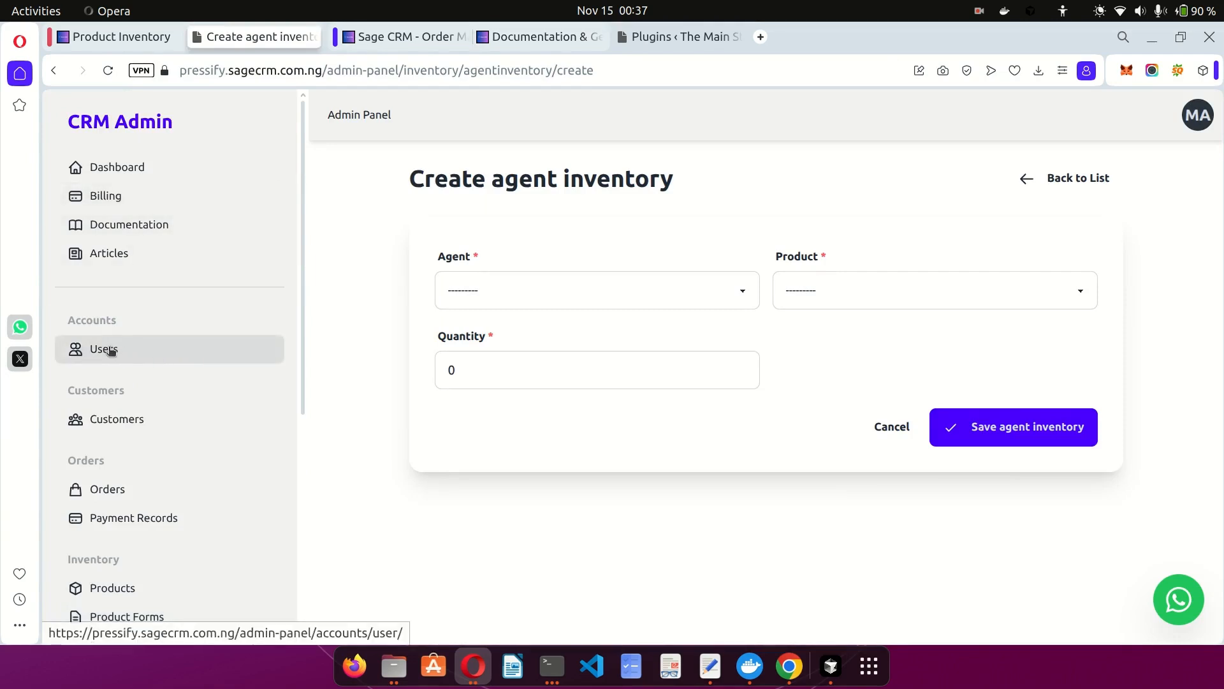
pyautogui.click(143, 353)
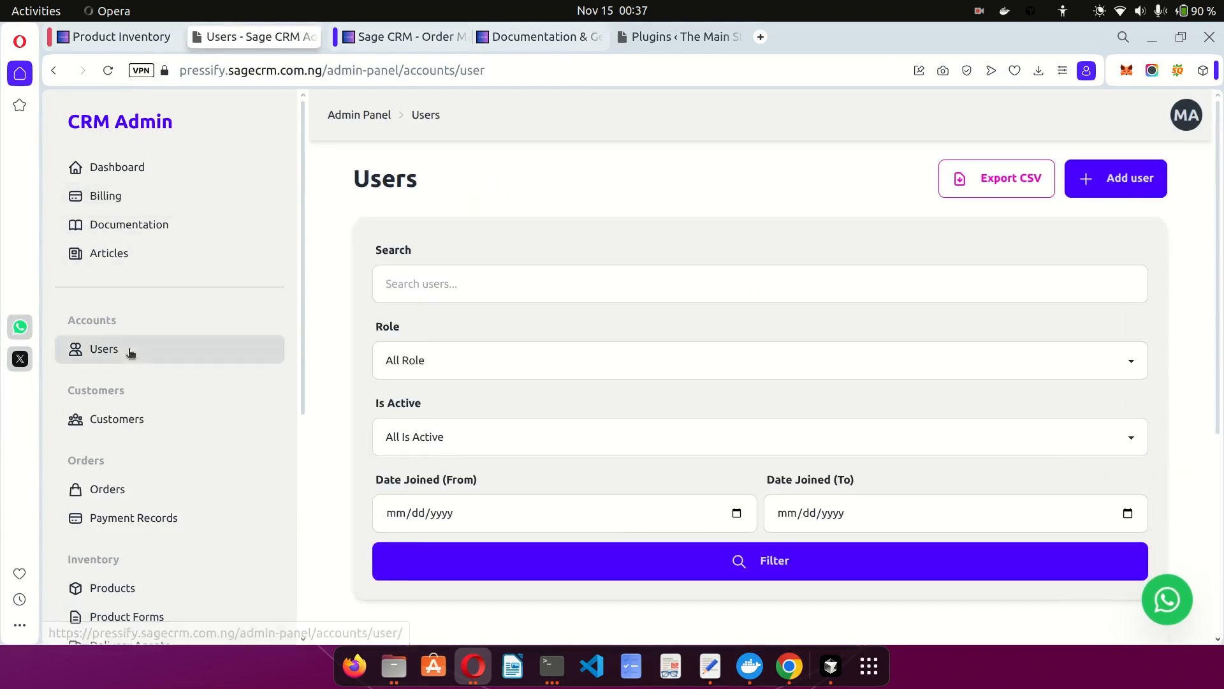
# Start a new user, enter the staff username and pick the e-mail from a saved suggestion.
pyautogui.click(1120, 186)
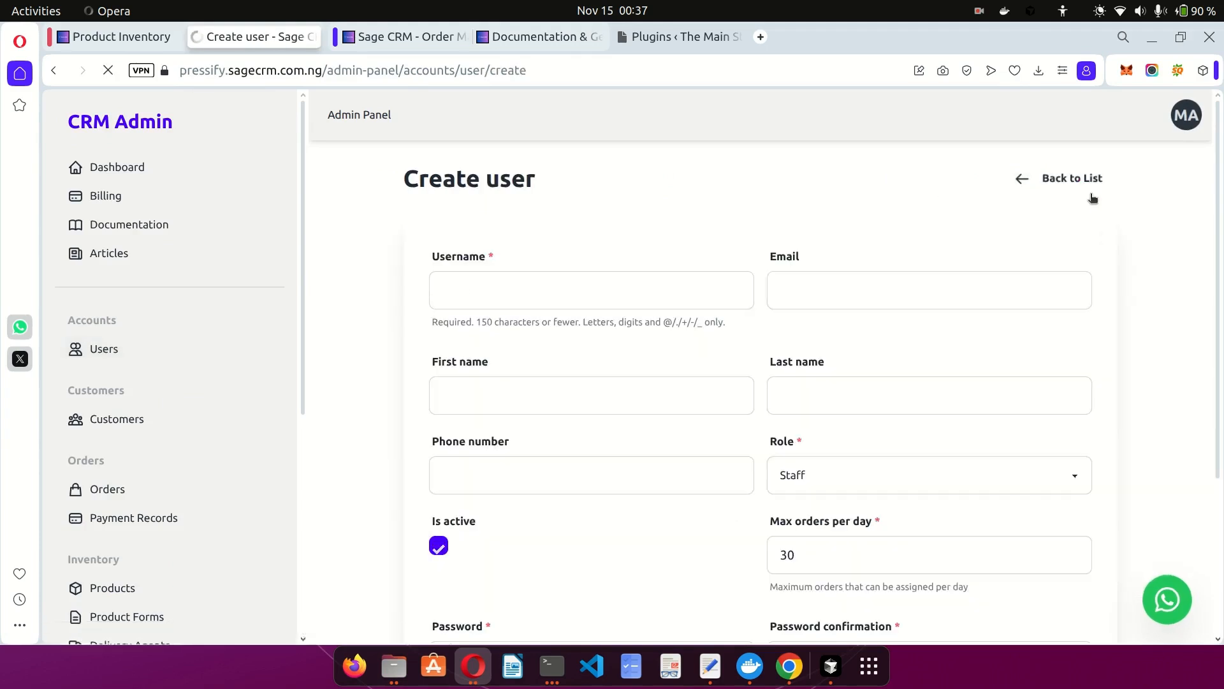
pyautogui.click(617, 292)
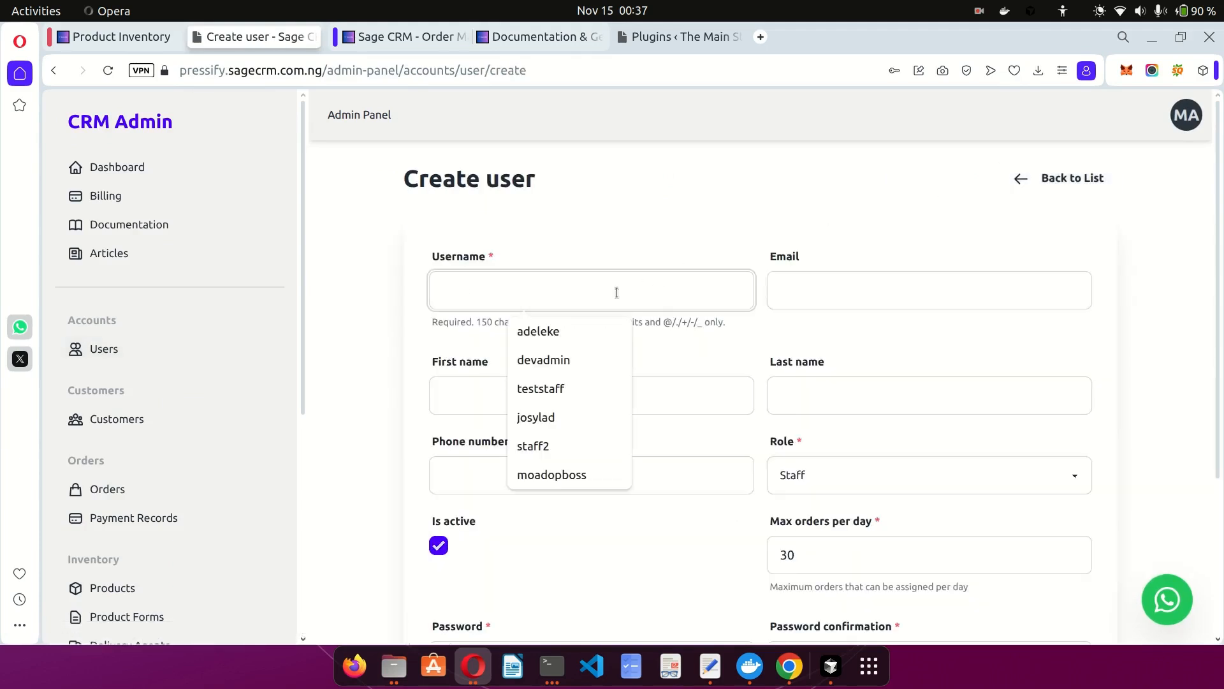
pyautogui.write('segu')
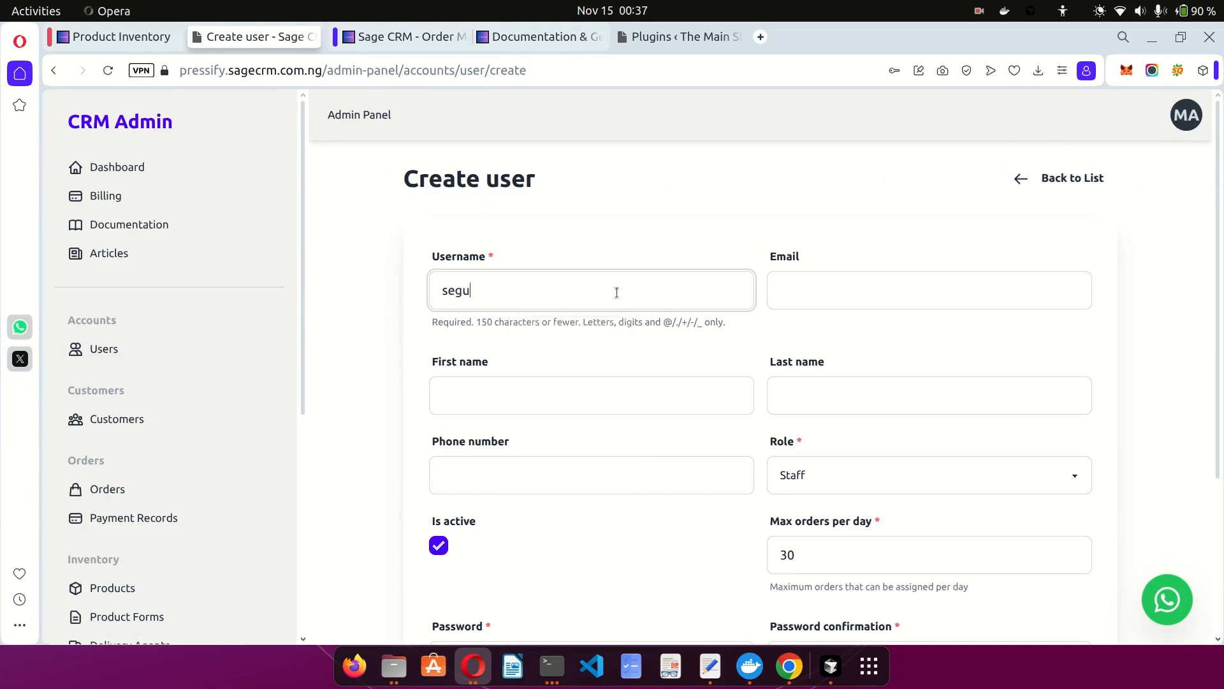
pyautogui.write('nstaff')
pyautogui.press('Tab')
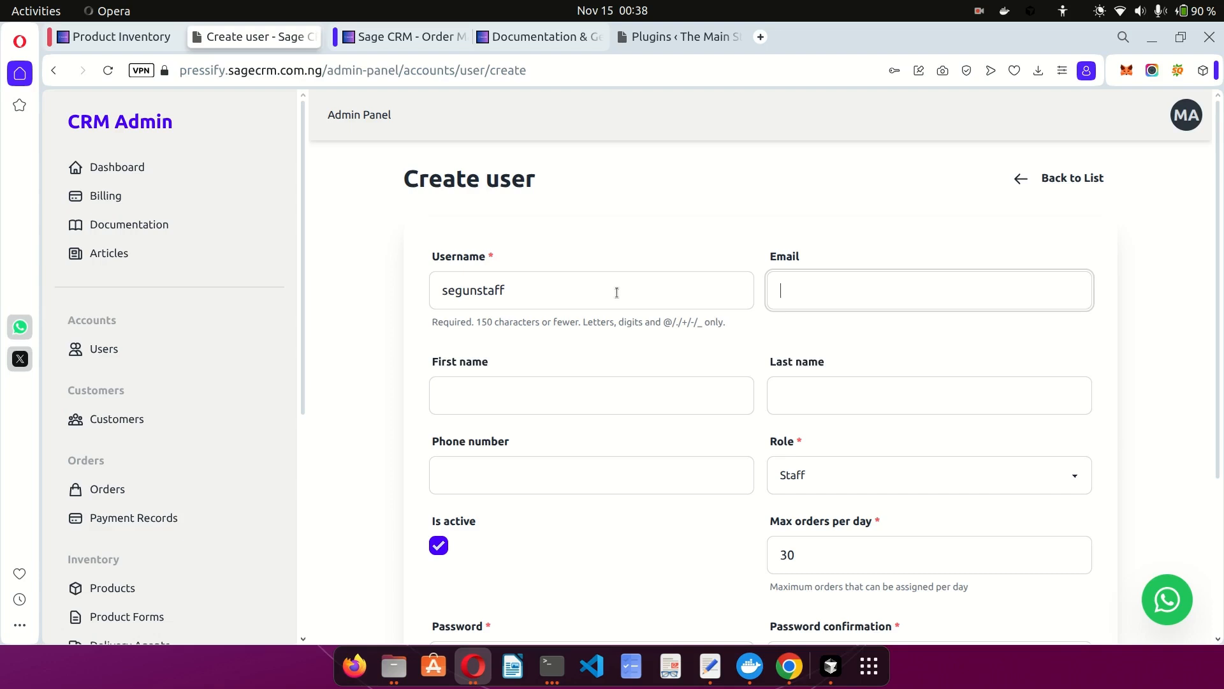
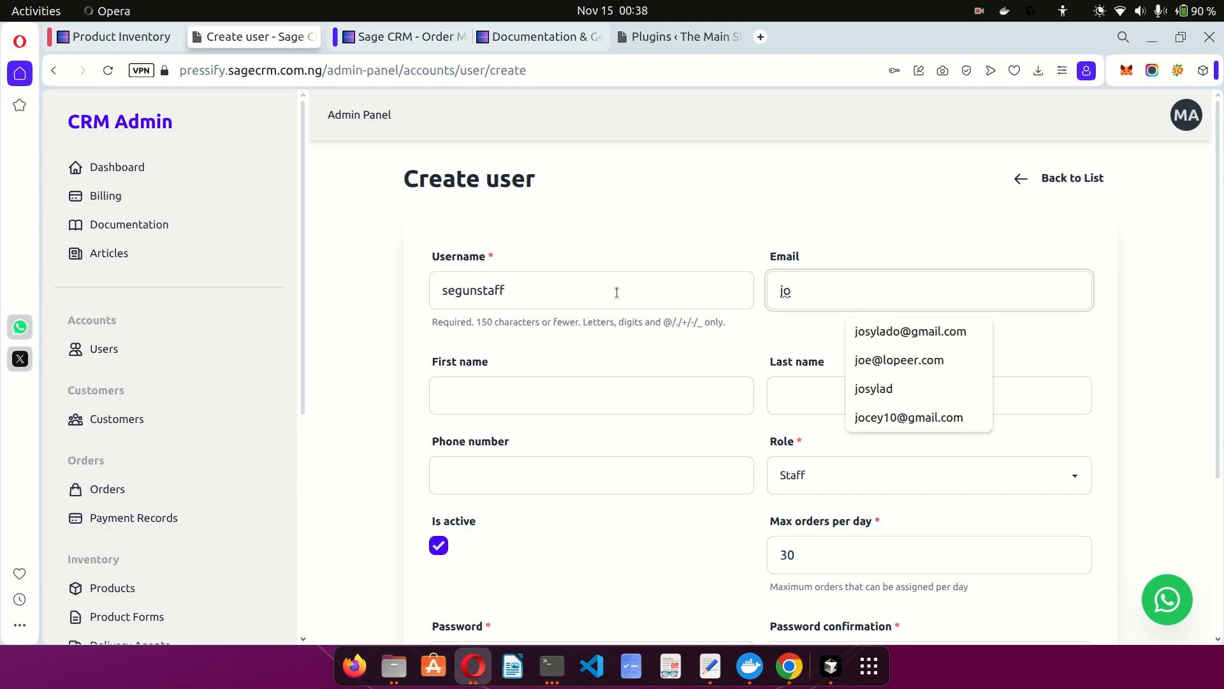
pyautogui.click(910, 331)
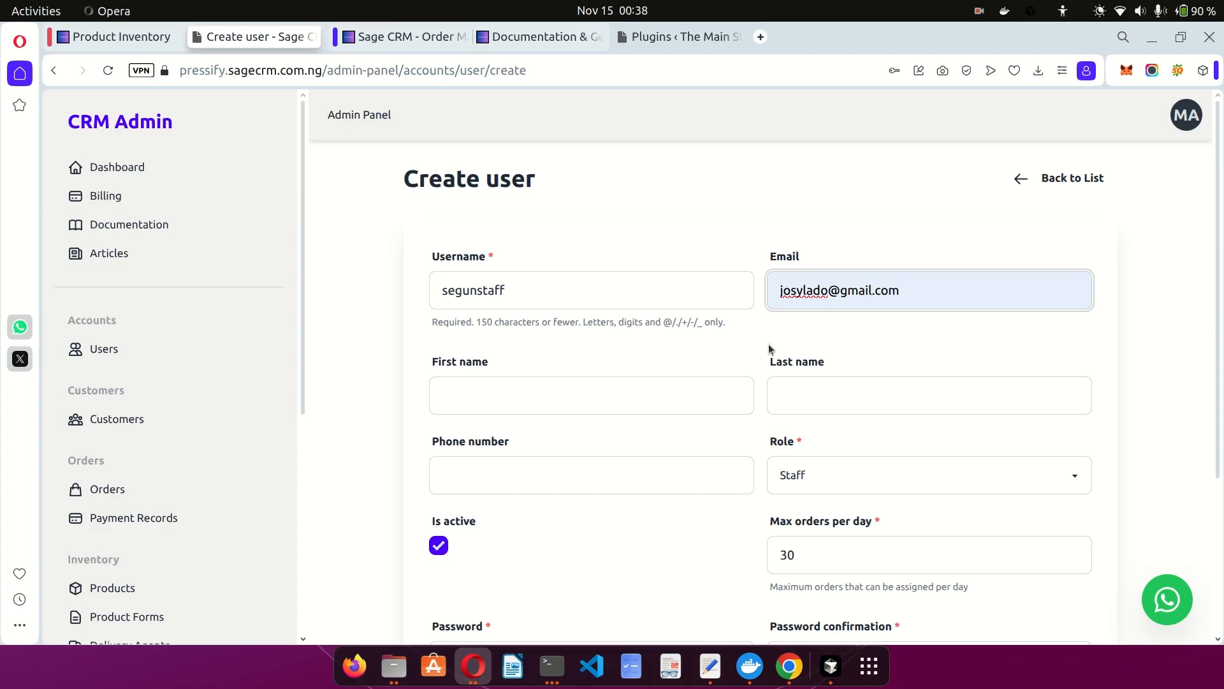
# Fill in the new user's first and last name.
pyautogui.click(706, 345)
pyautogui.click(588, 408)
pyautogui.write('Segu')
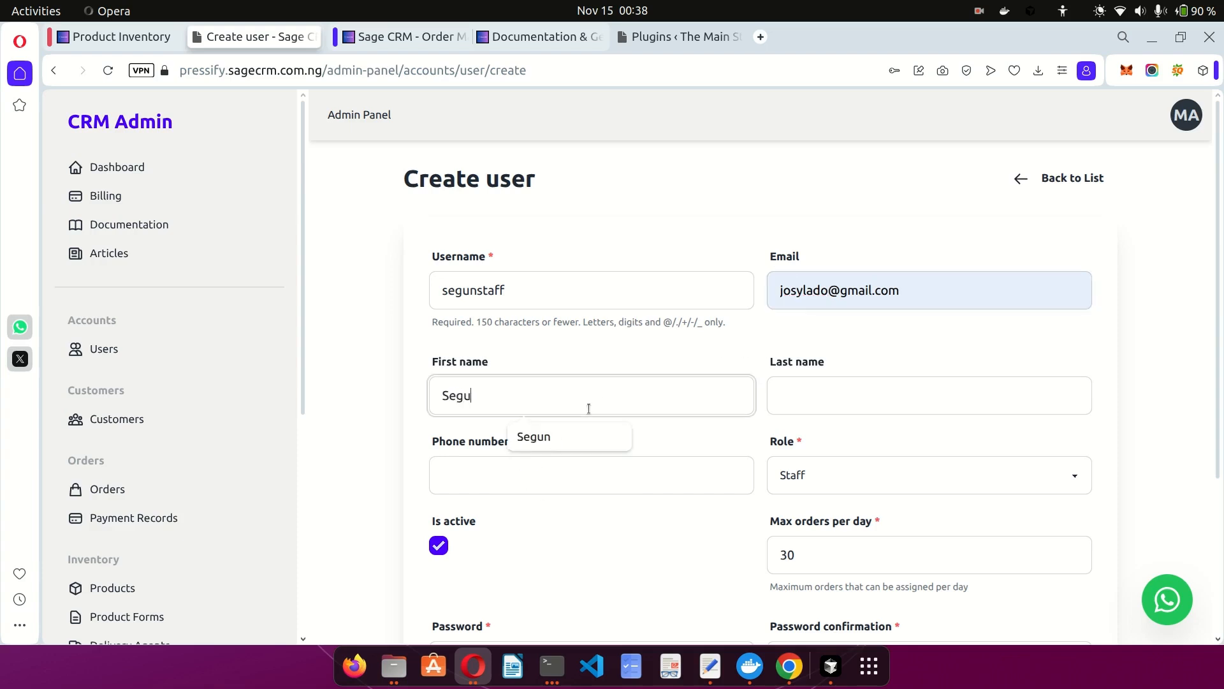
pyautogui.write('n')
pyautogui.press('Tab')
pyautogui.write('Staff')
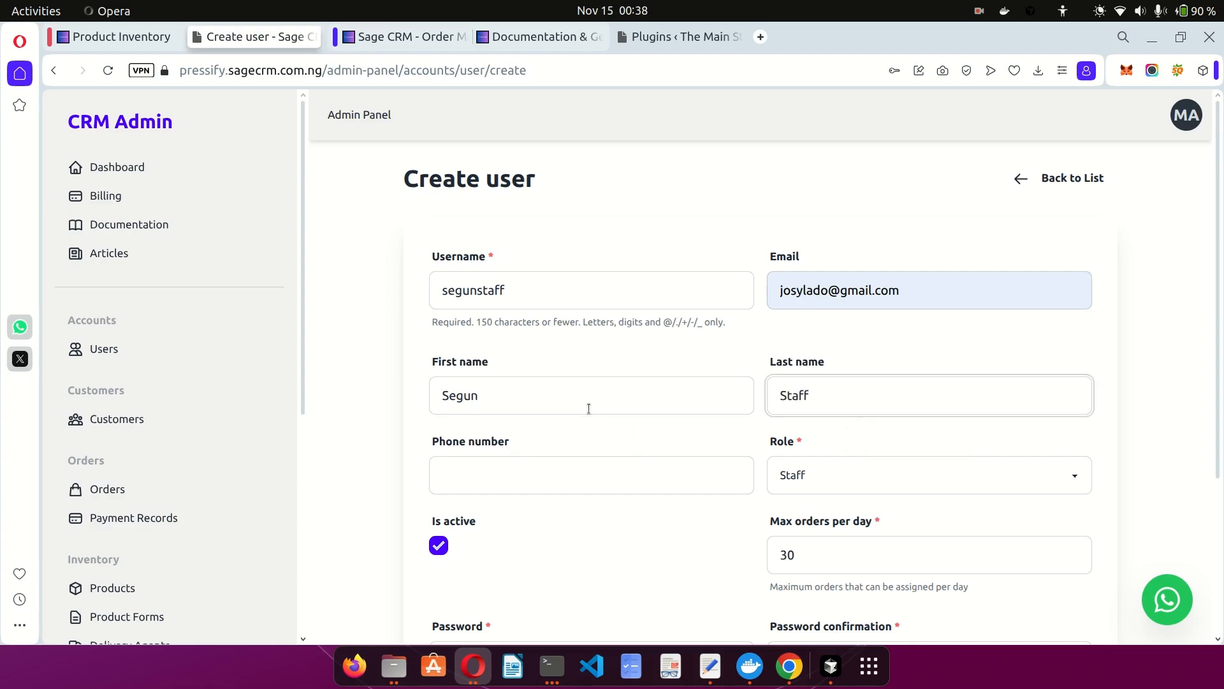
pyautogui.click(508, 465)
# Try Staff and then Accountant in the new user's Role dropdown.
pyautogui.scroll(-3, 645, 543)
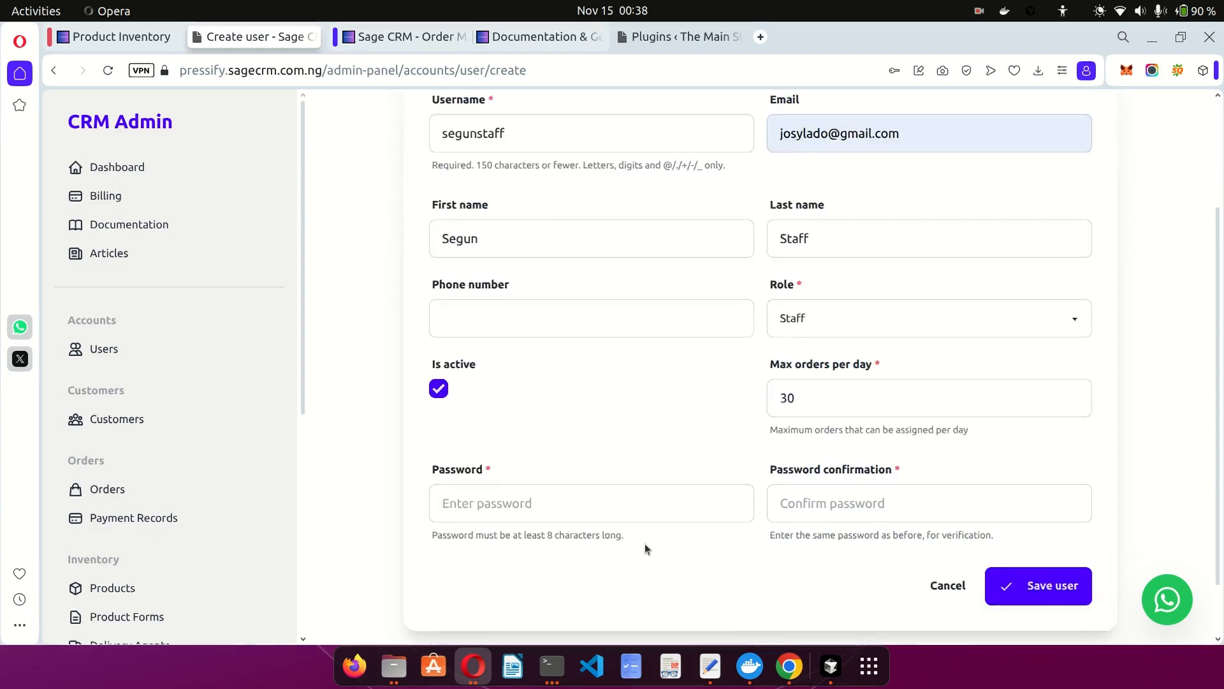
pyautogui.click(832, 311)
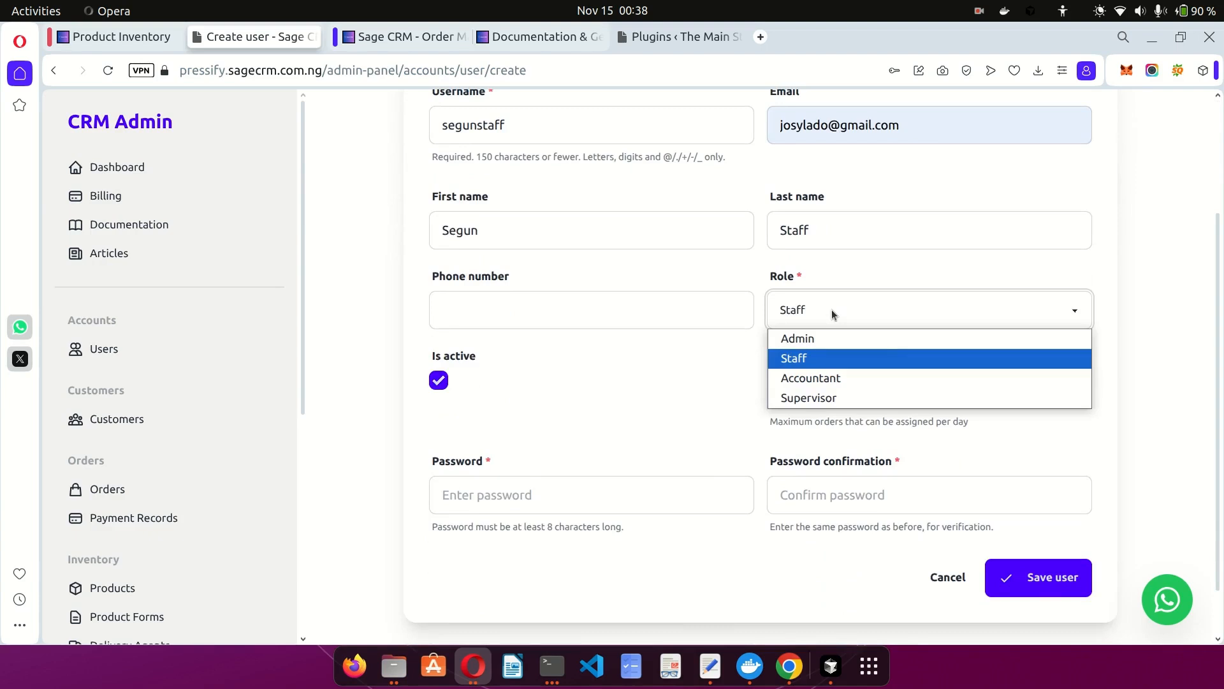
pyautogui.click(800, 359)
pyautogui.click(713, 381)
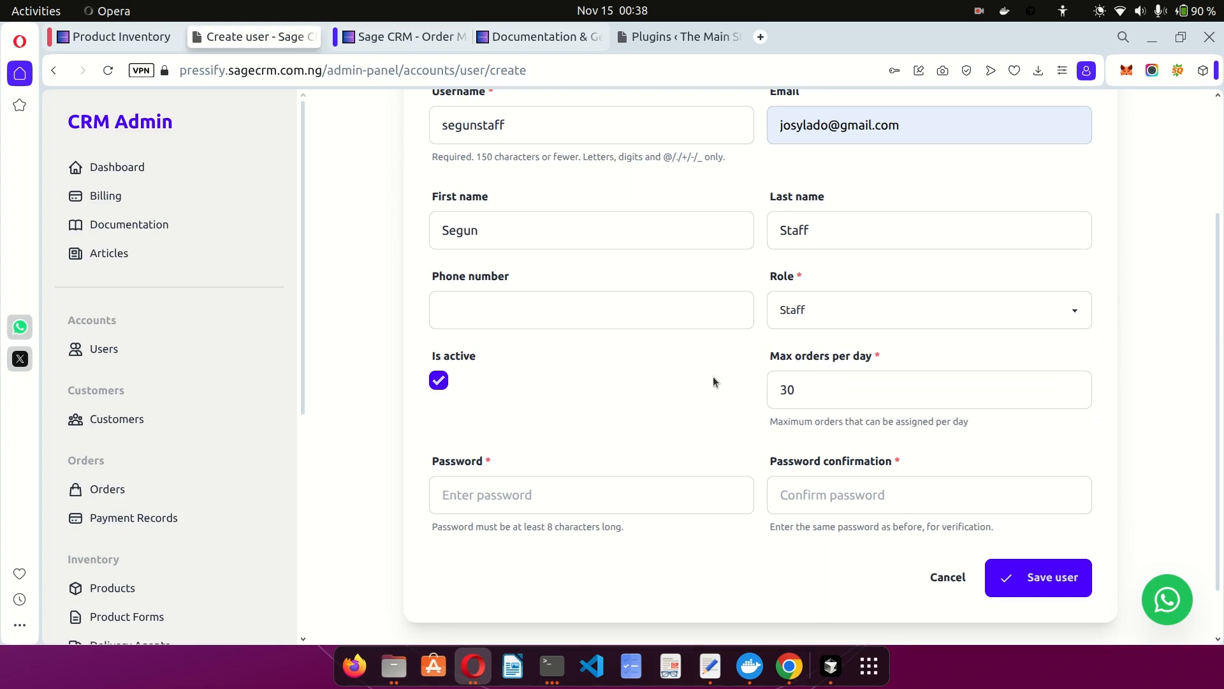
pyautogui.click(839, 325)
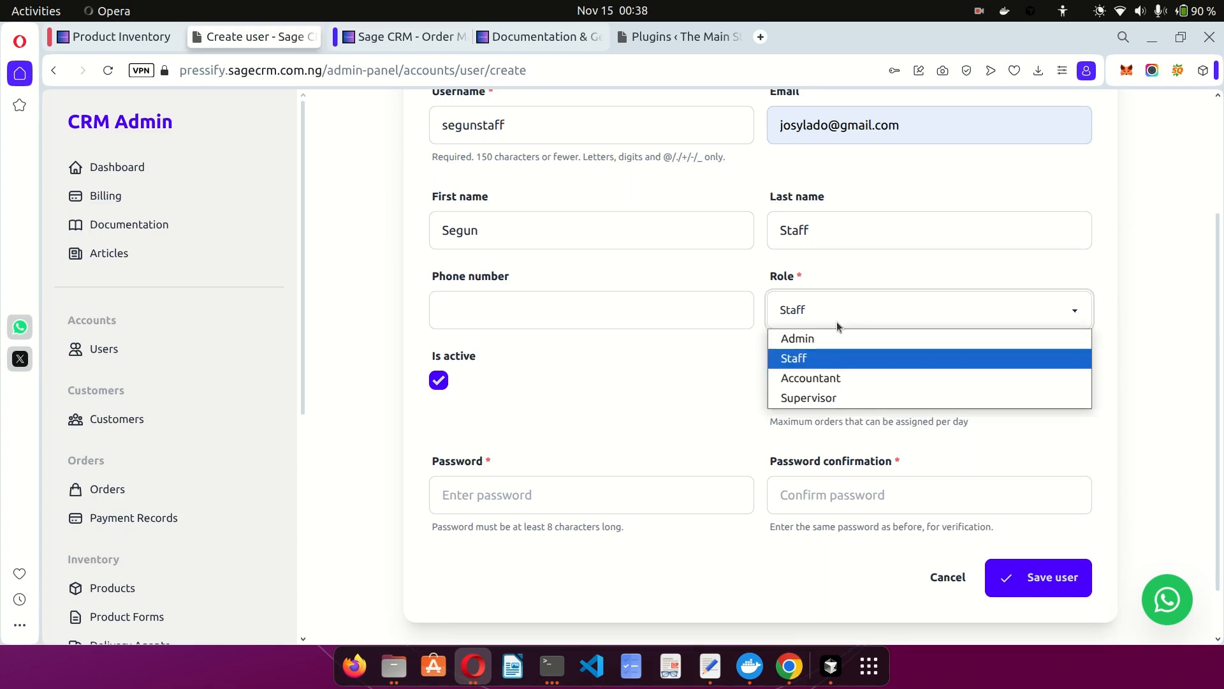
pyautogui.click(824, 380)
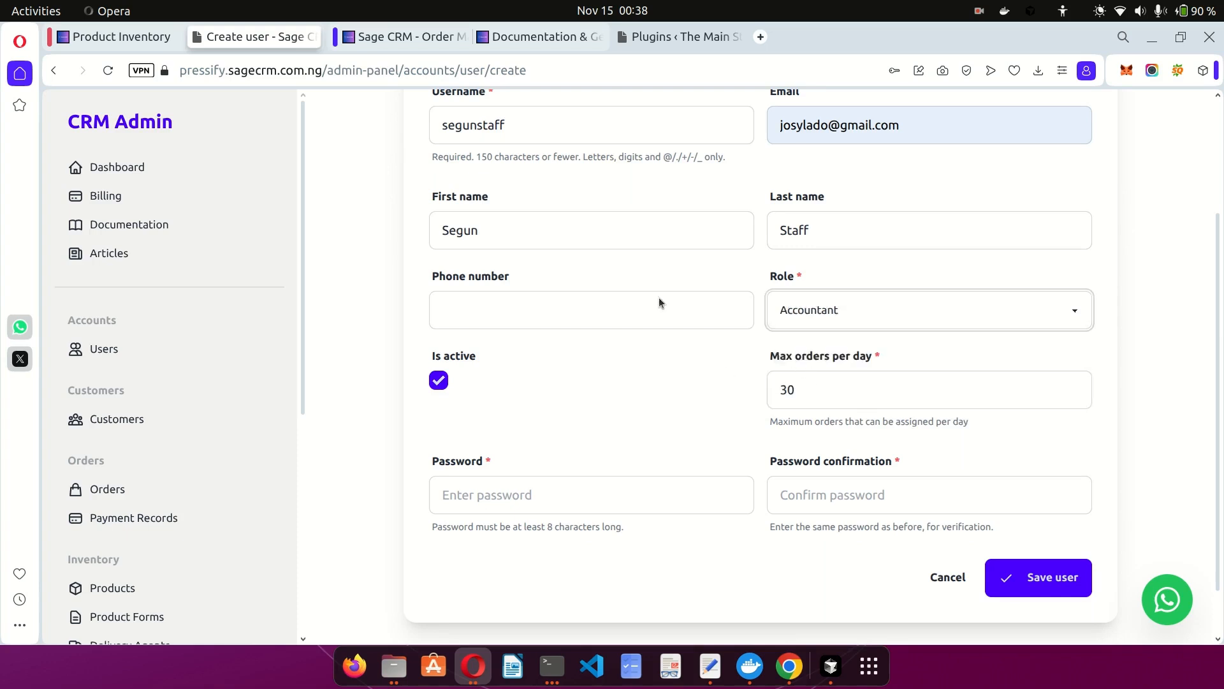
# Look over the Payment Records page in the other tab.
pyautogui.click(135, 42)
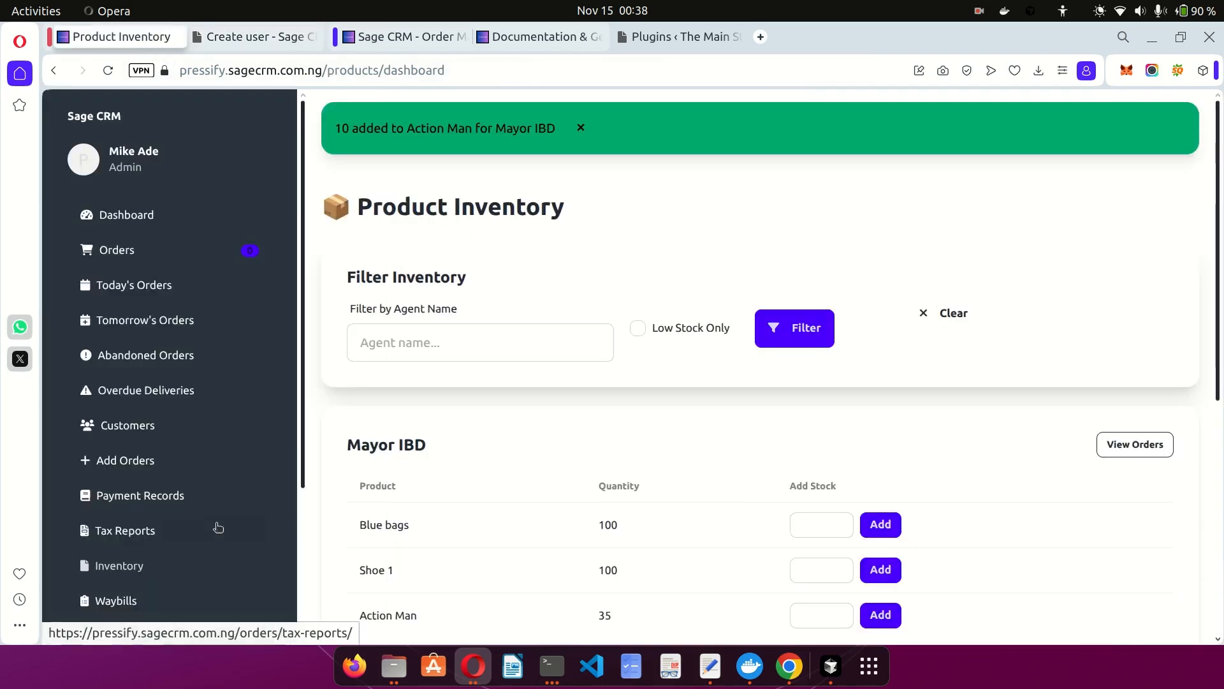
pyautogui.scroll(-3, 216, 527)
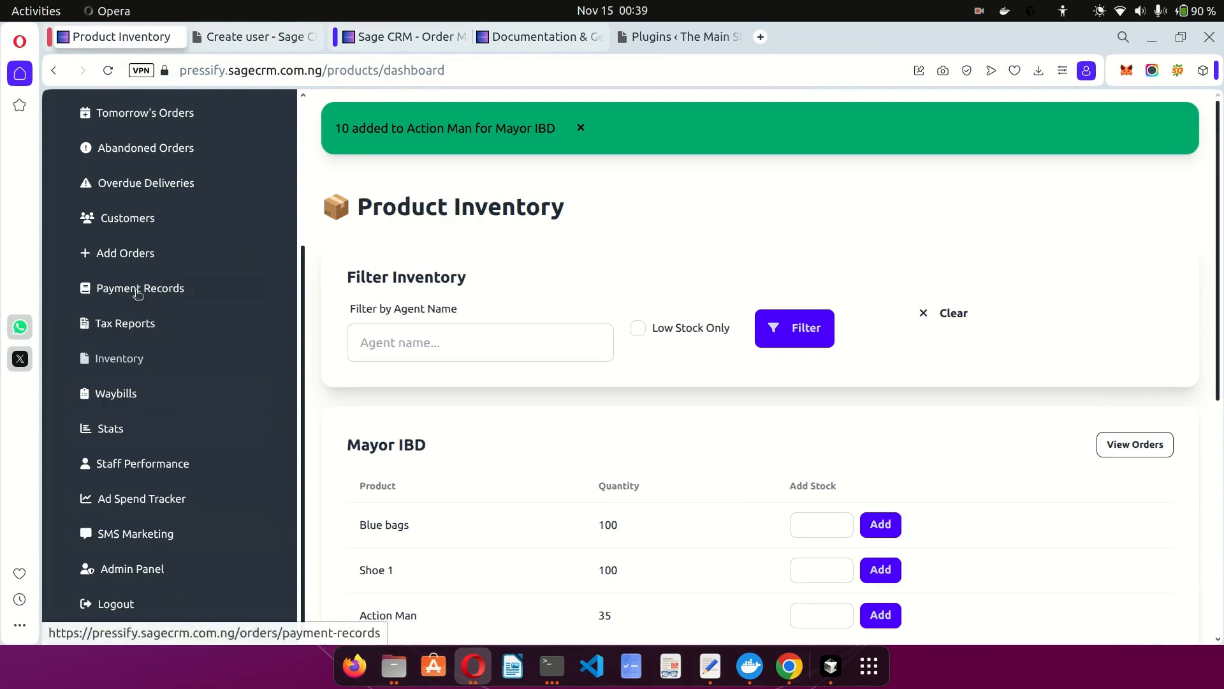
pyautogui.click(210, 292)
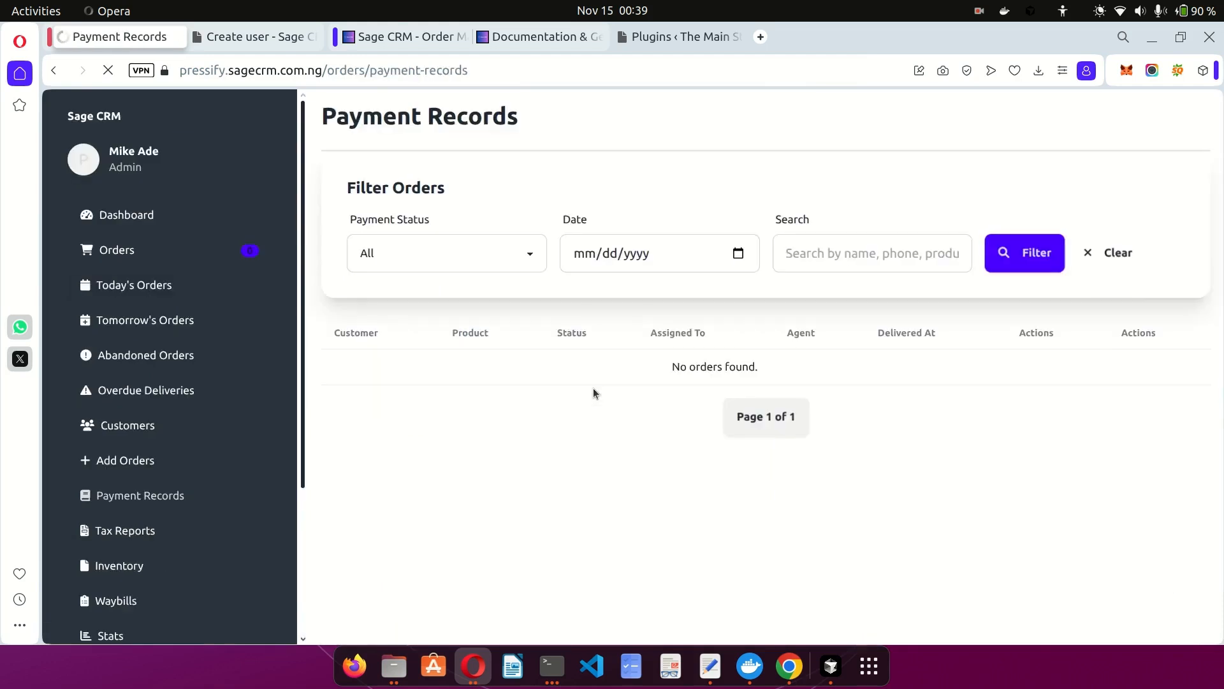
pyautogui.scroll(-5, 242, 489)
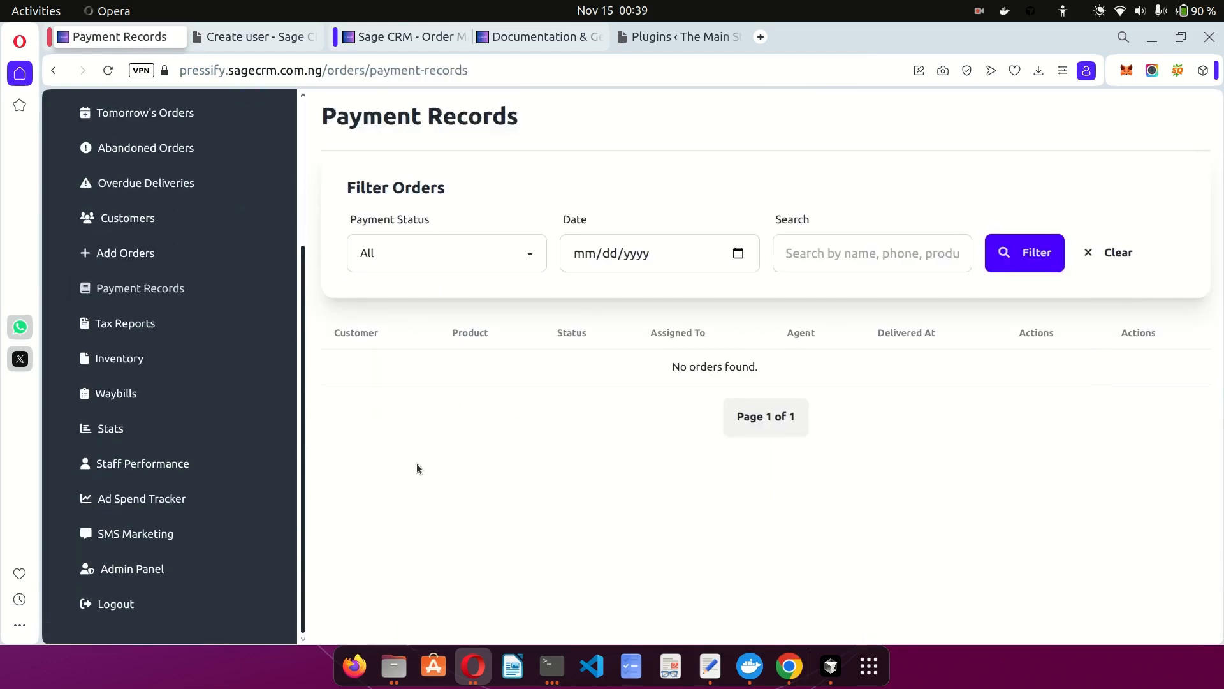
# Set the new user's role to Supervisor on the Create user form.
pyautogui.click(262, 38)
pyautogui.click(842, 312)
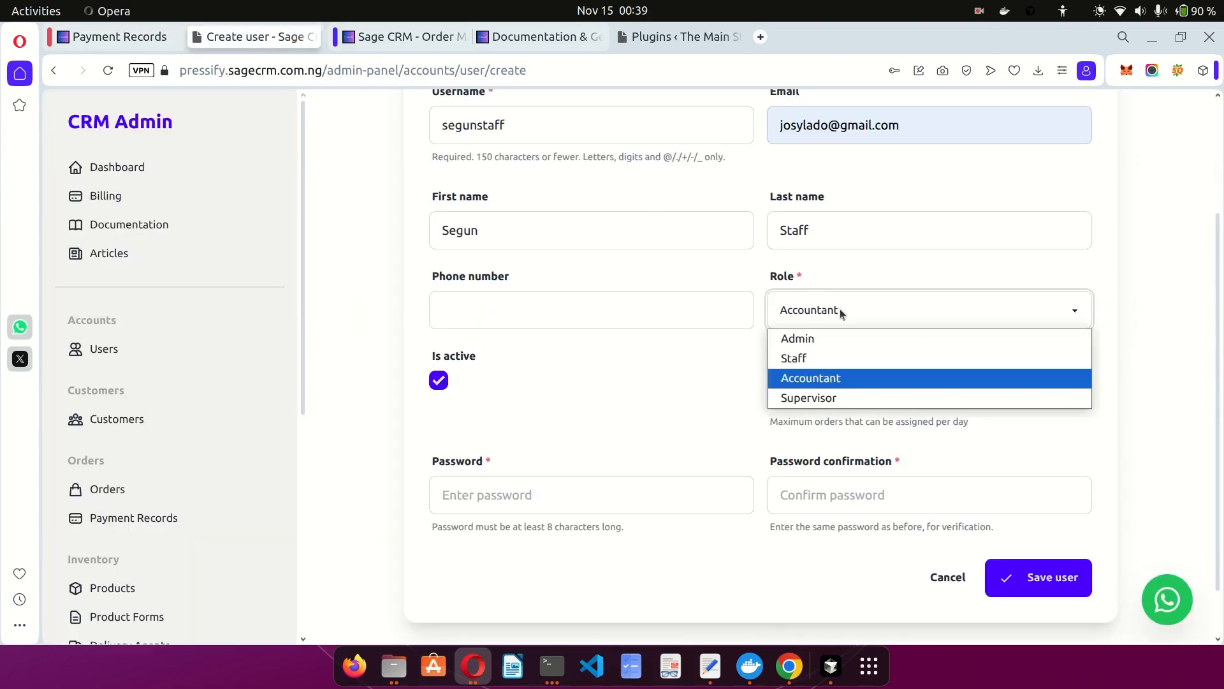
pyautogui.click(801, 397)
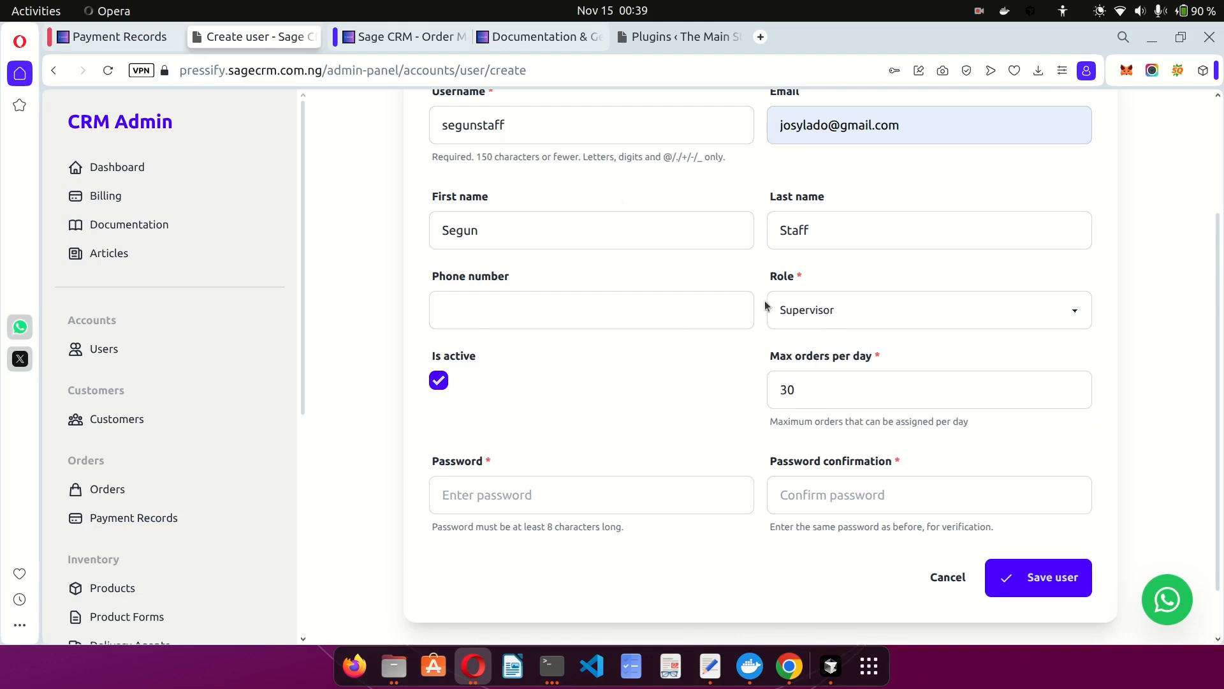
pyautogui.click(131, 38)
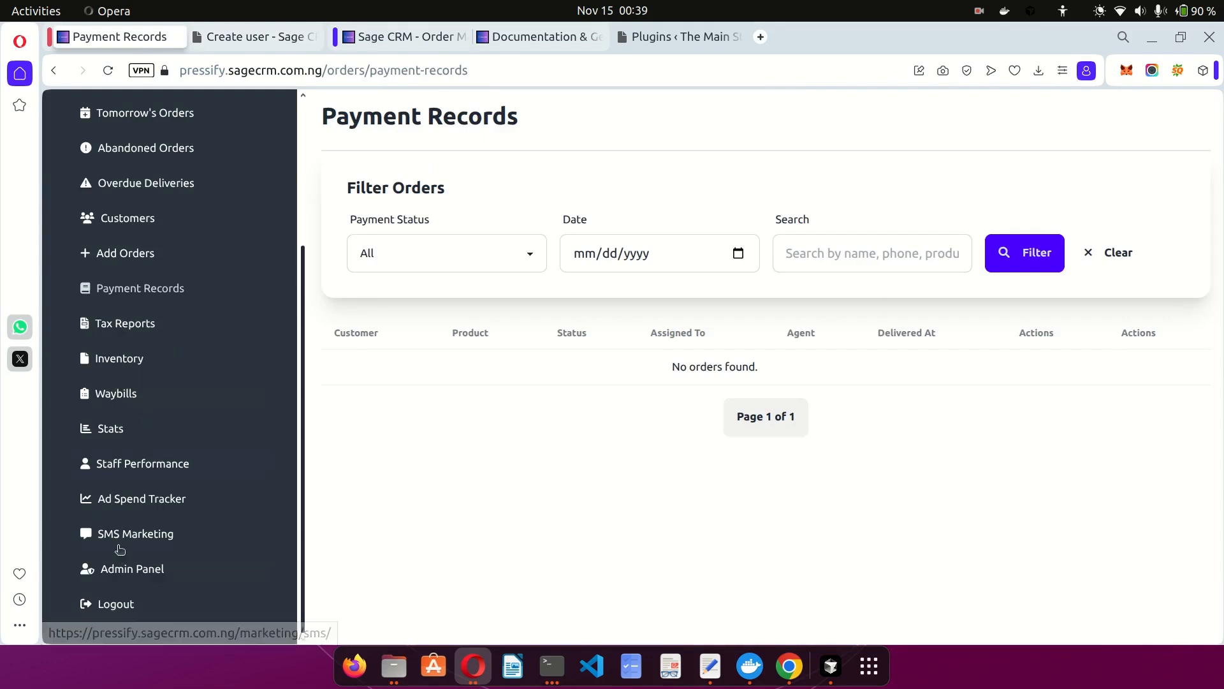
pyautogui.scroll(4, 187, 403)
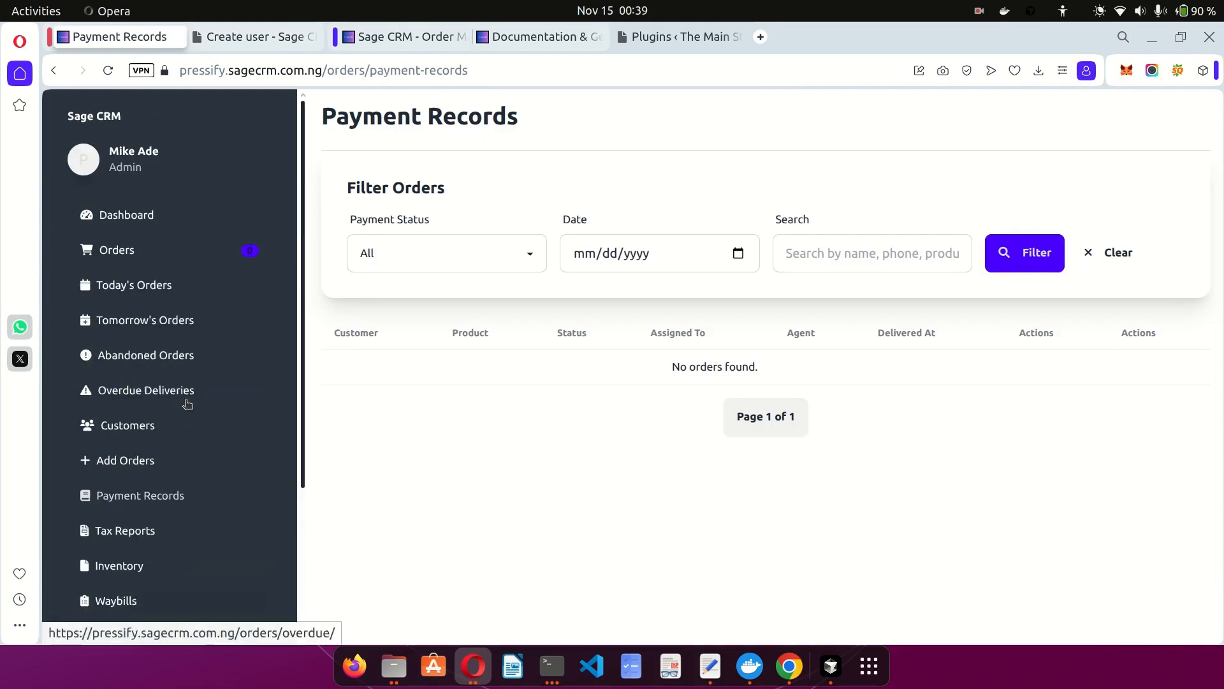
pyautogui.click(242, 39)
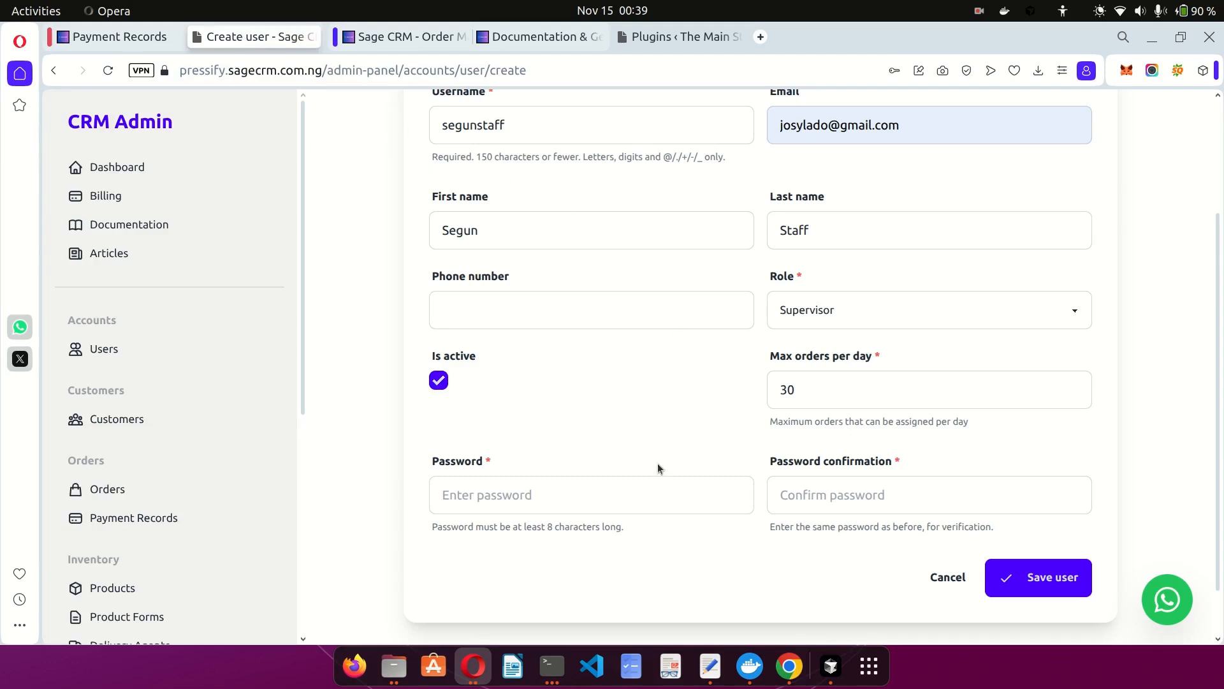
# Dismiss the browser's password suggestions and double-check the entered username.
pyautogui.click(574, 495)
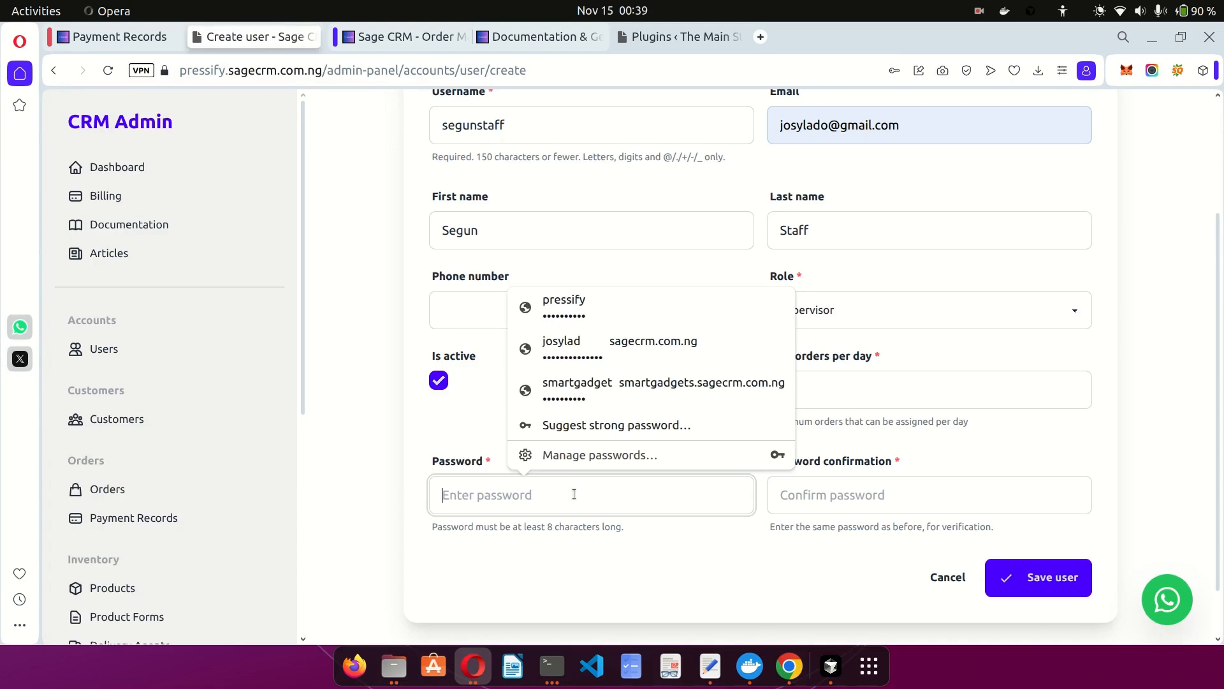
pyautogui.click(732, 565)
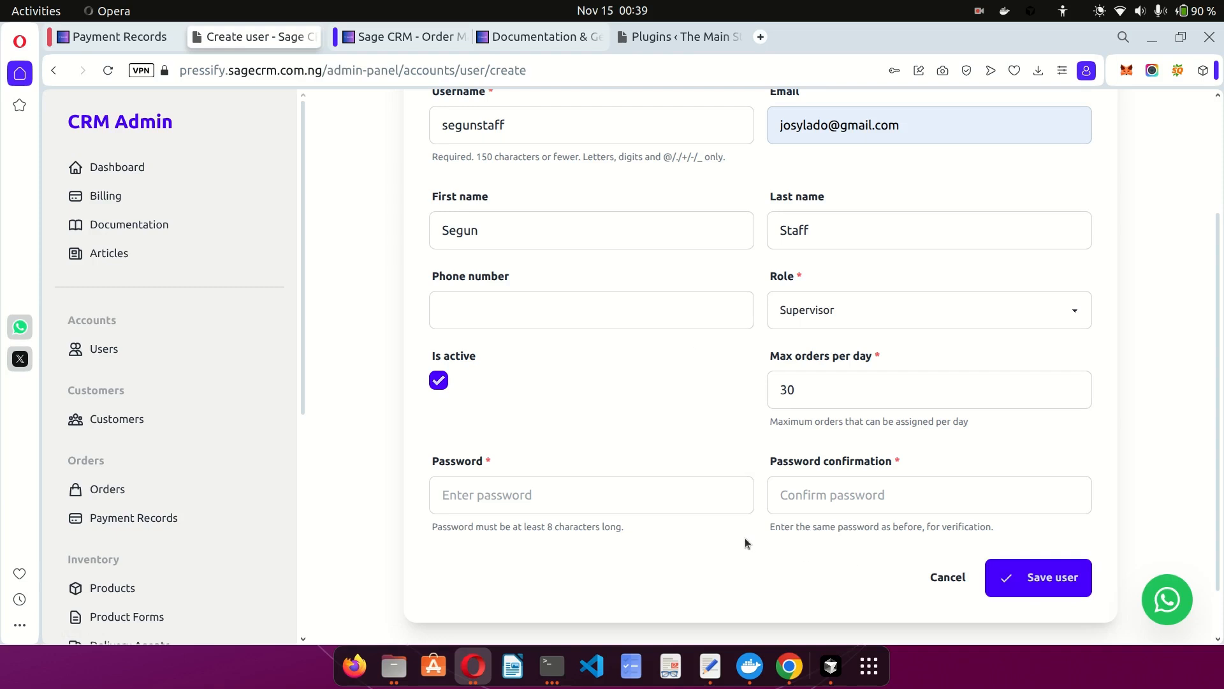
pyautogui.scroll(2, 744, 538)
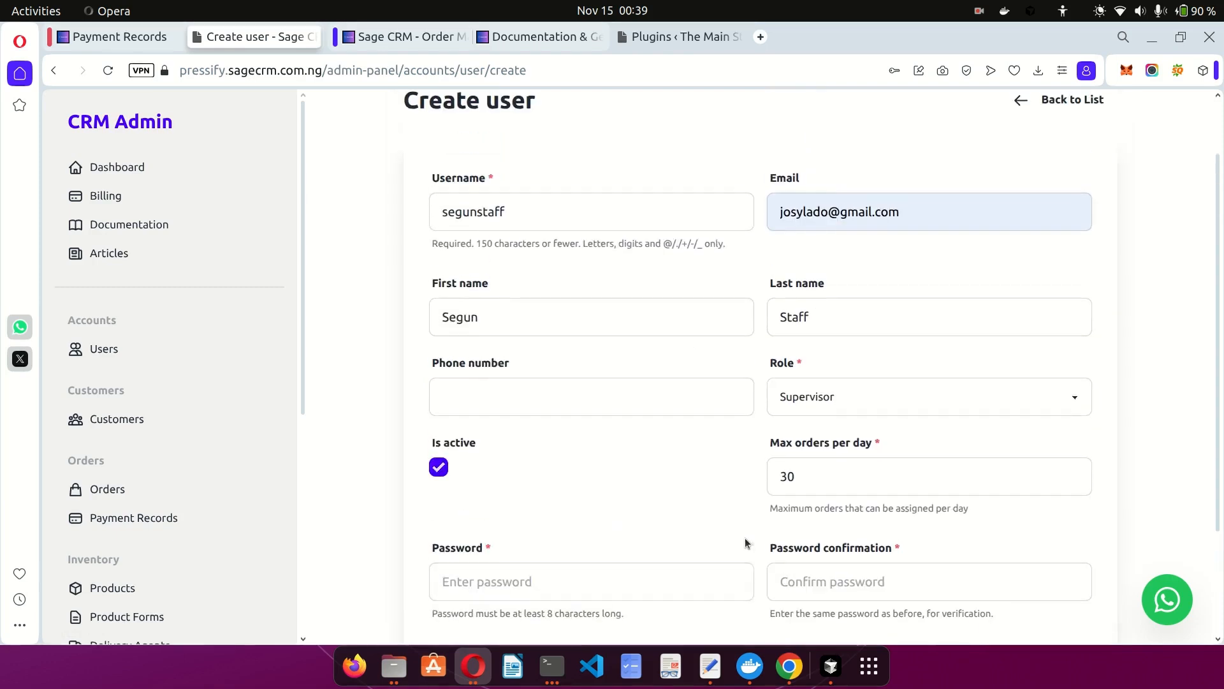
pyautogui.doubleClick(463, 213)
pyautogui.click(571, 259)
pyautogui.scroll(-3, 354, 166)
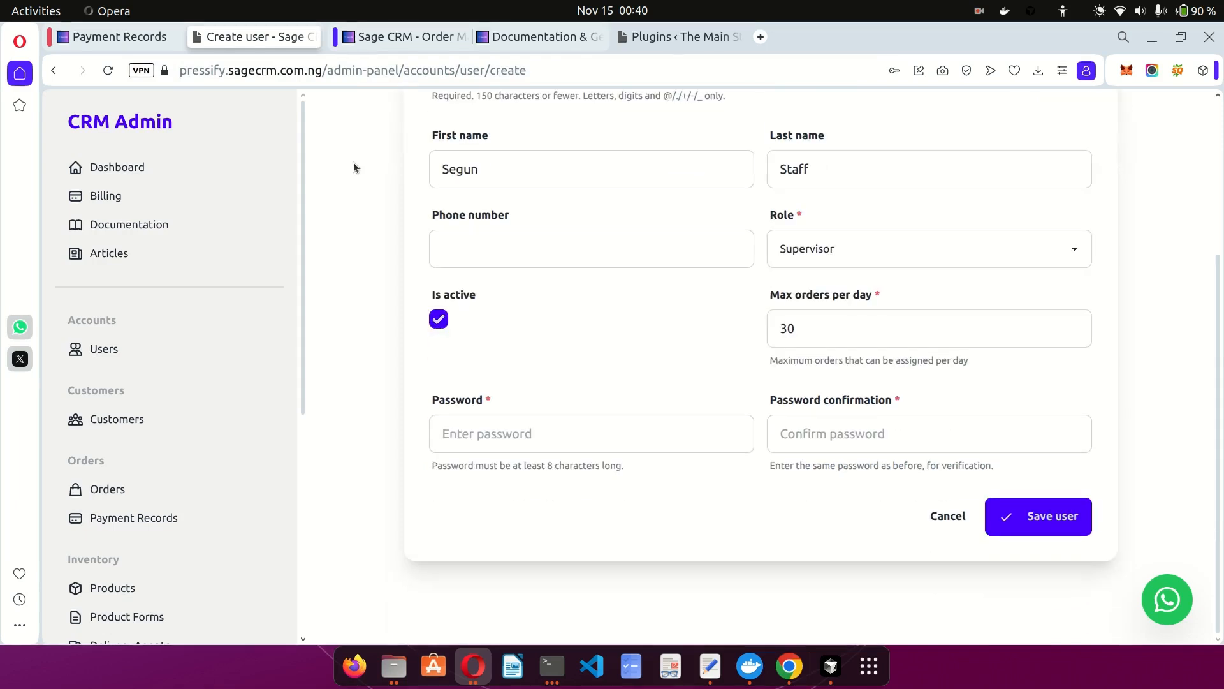
# Enter and confirm the account password, switch the role back to Staff, and save the user.
pyautogui.click(522, 433)
pyautogui.write('s•••••••••')
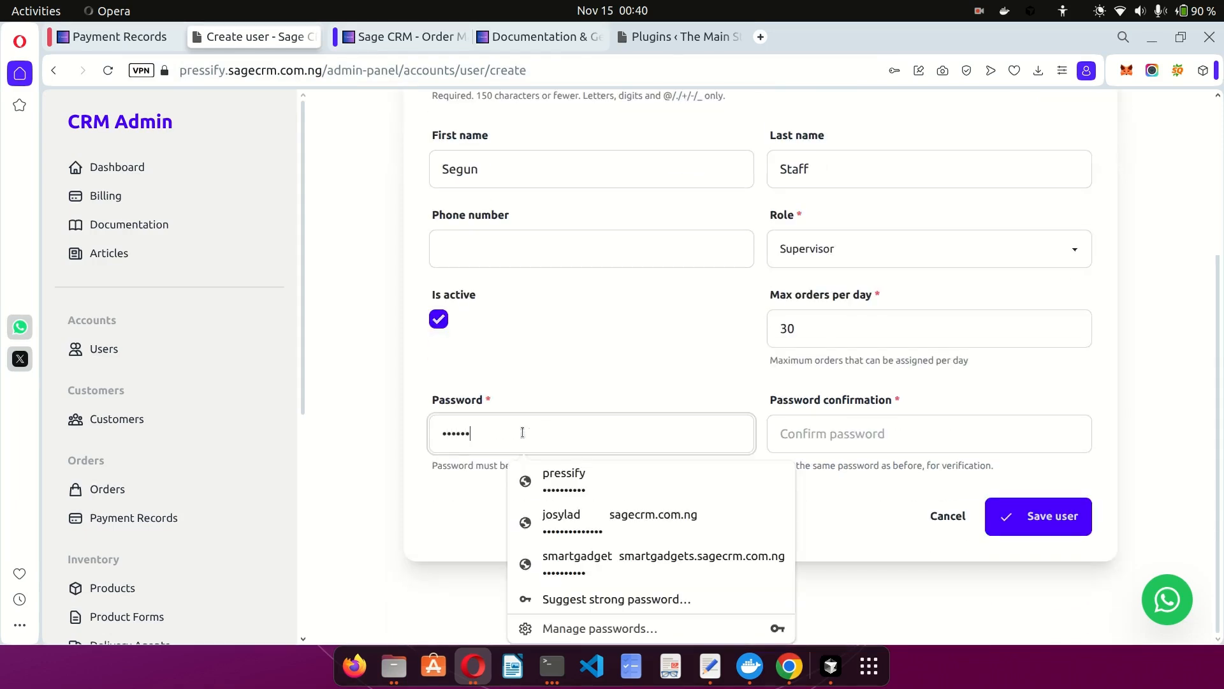
pyautogui.press('Tab')
pyautogui.write('••••••••••')
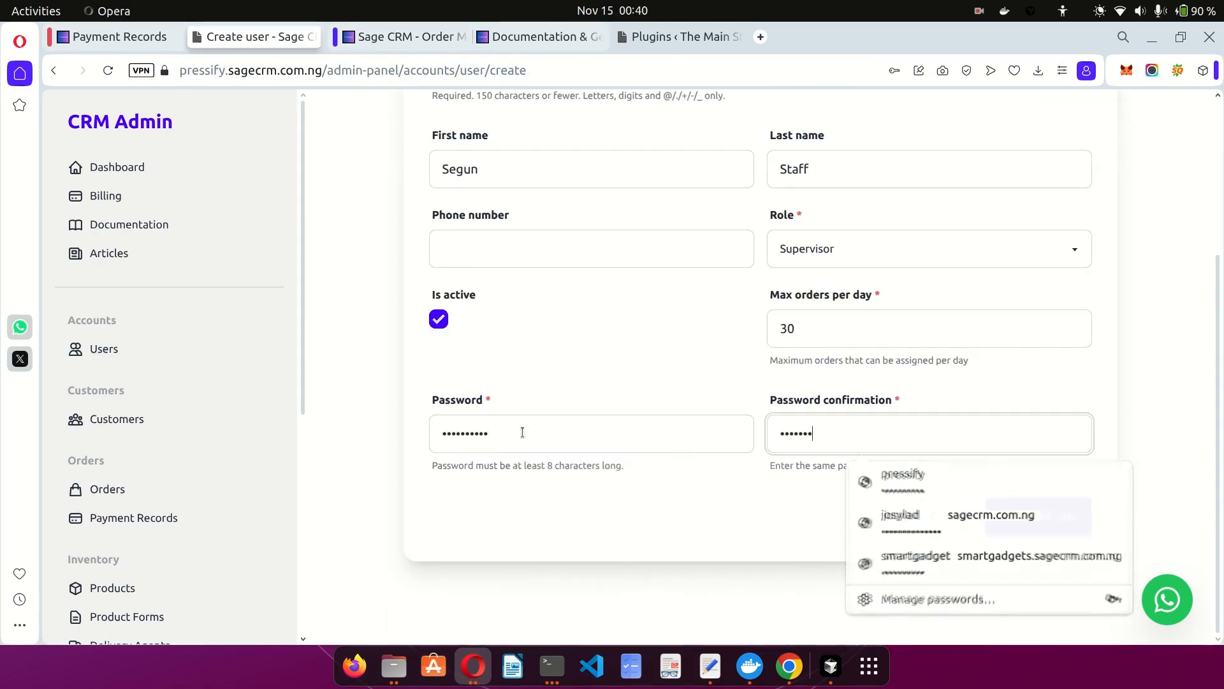
pyautogui.press('Escape')
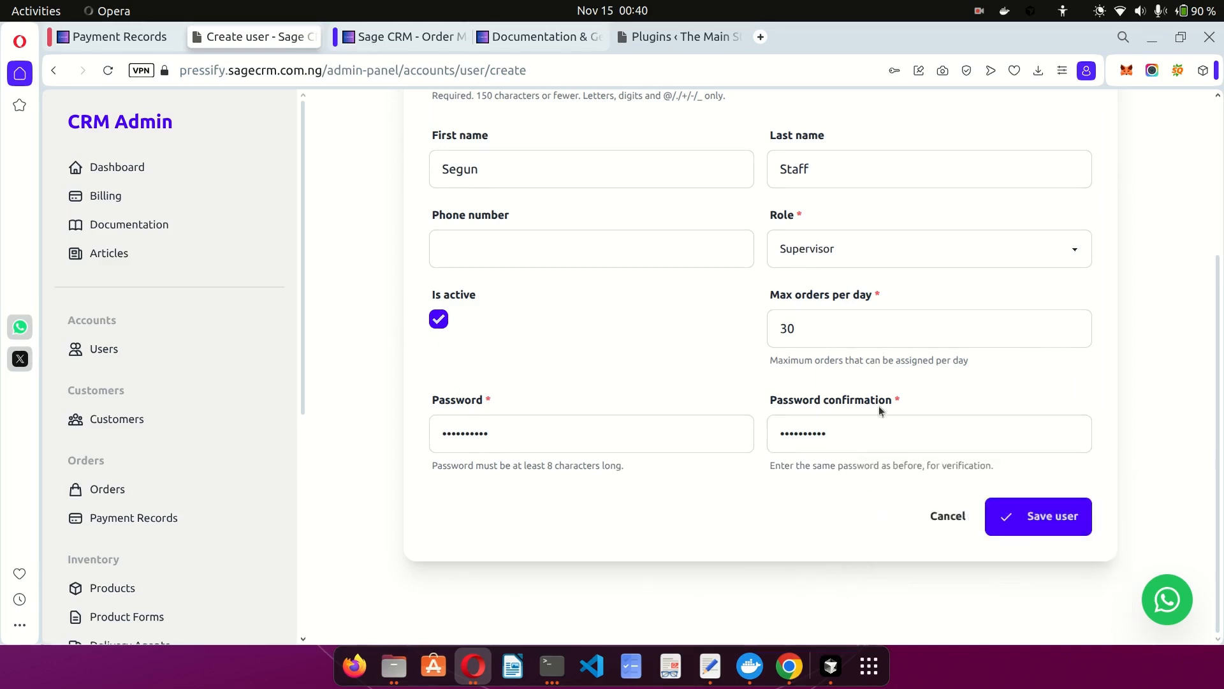
pyautogui.click(816, 248)
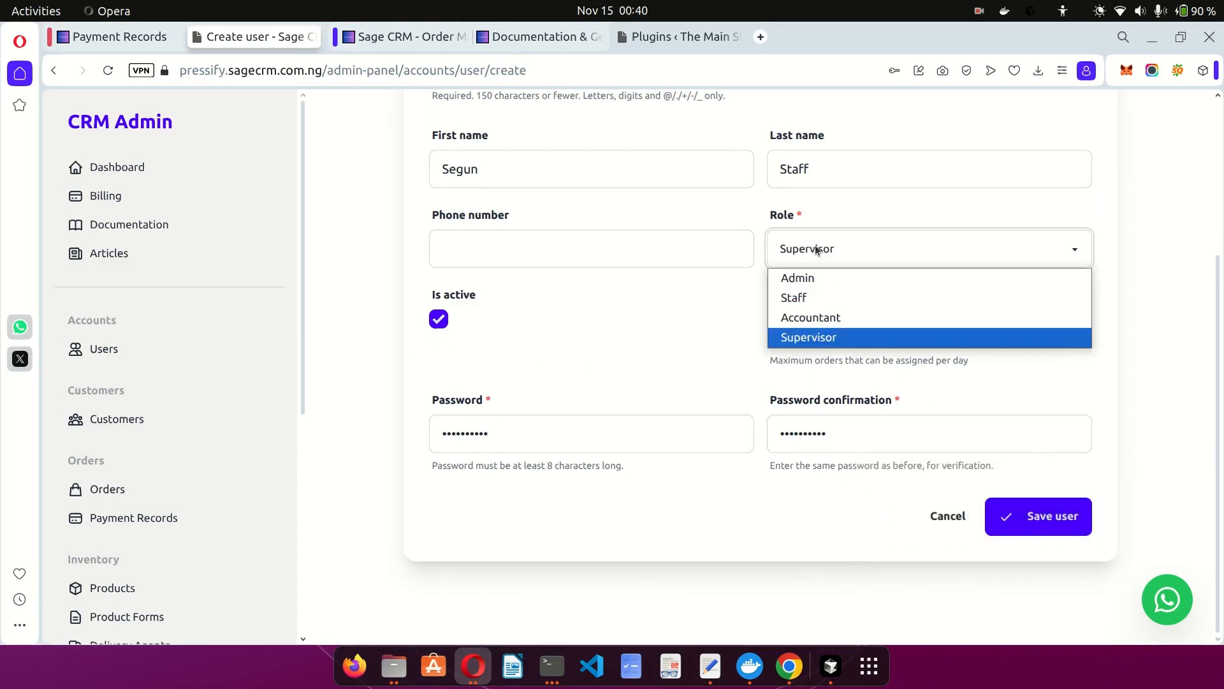
pyautogui.click(797, 297)
pyautogui.click(1062, 522)
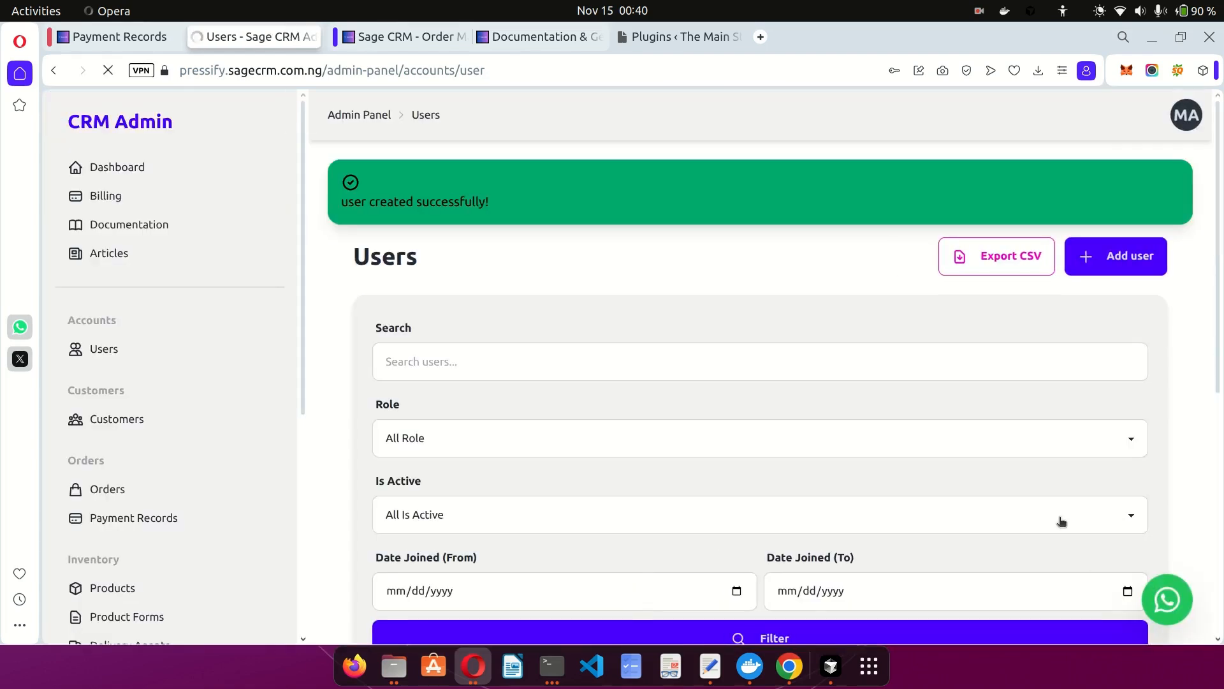
# Decline Opera's password save, verify the new user's Staff role and 30 max orders, then edit it.
pyautogui.scroll(-5, 749, 427)
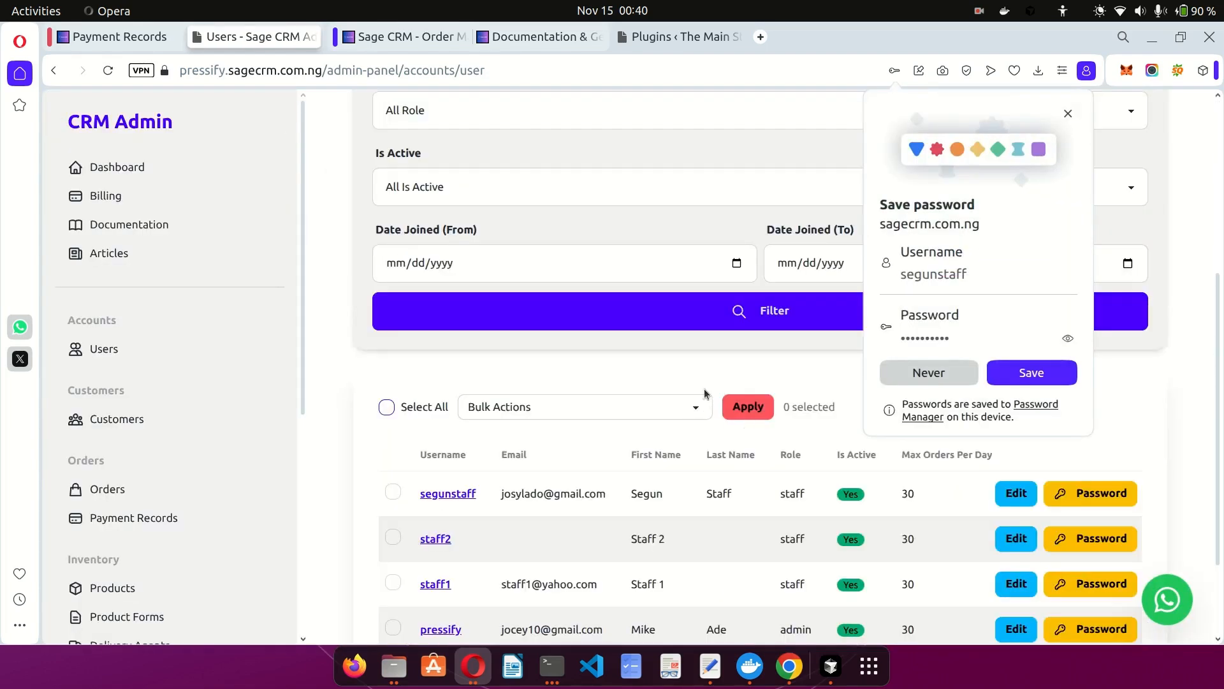
pyautogui.click(914, 371)
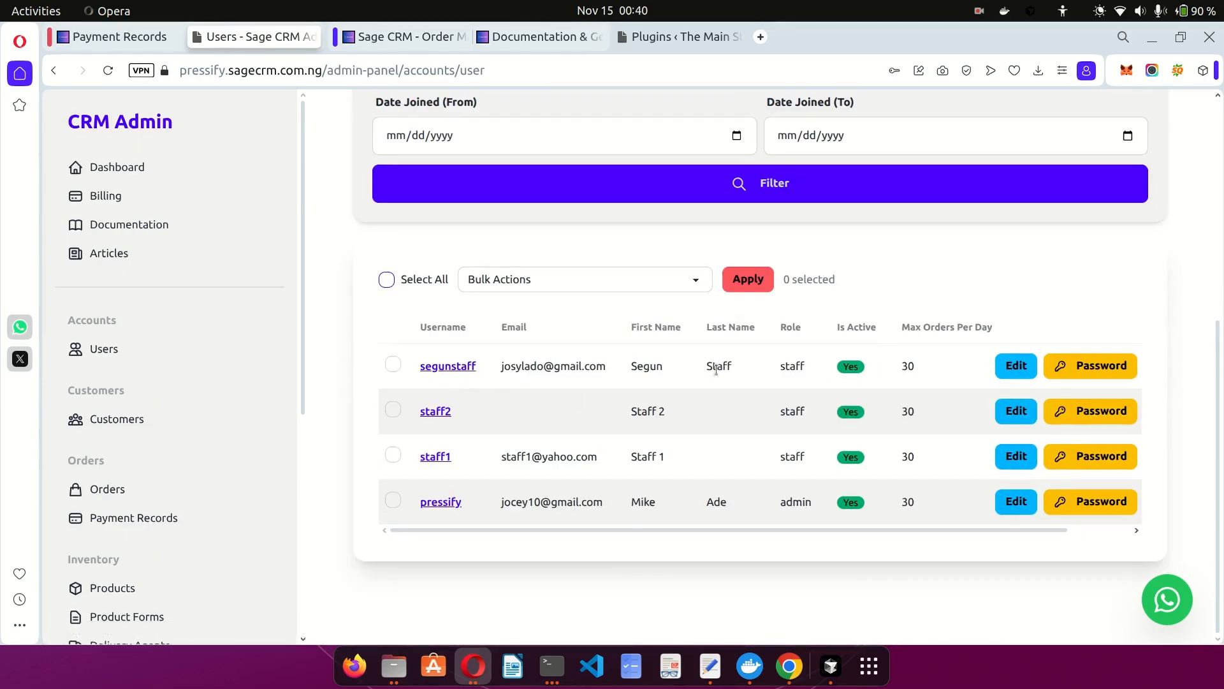
pyautogui.doubleClick(790, 367)
pyautogui.click(868, 370)
pyautogui.doubleClick(905, 368)
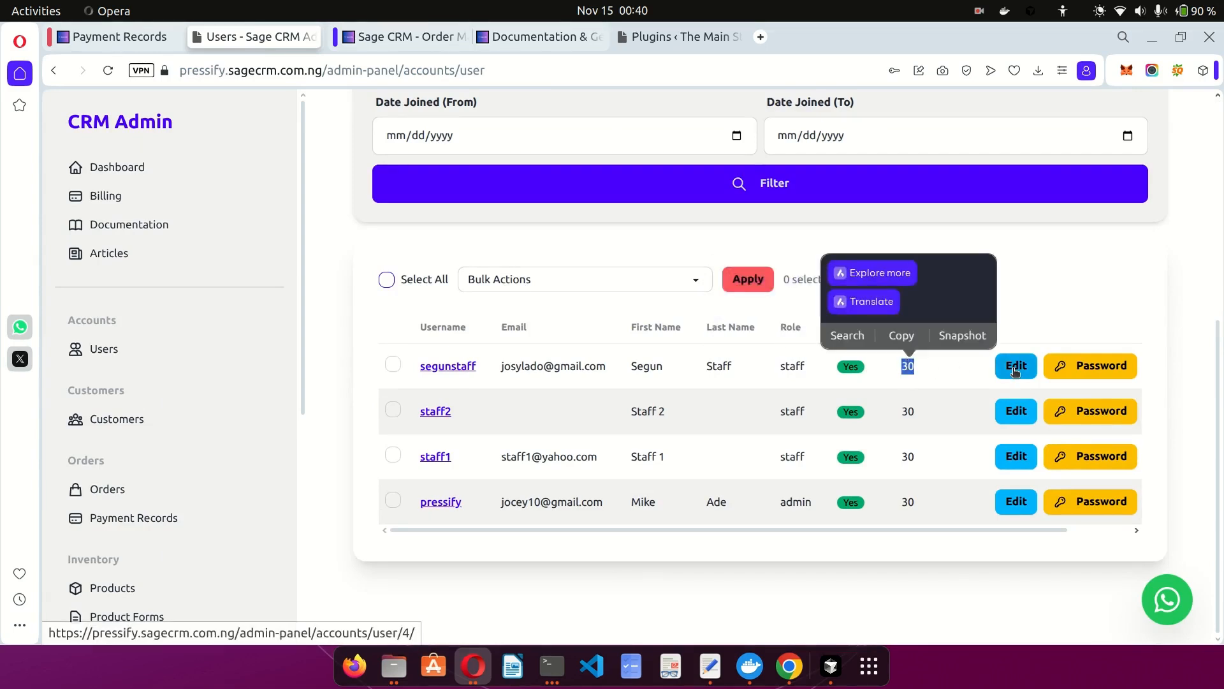
pyautogui.click(1015, 372)
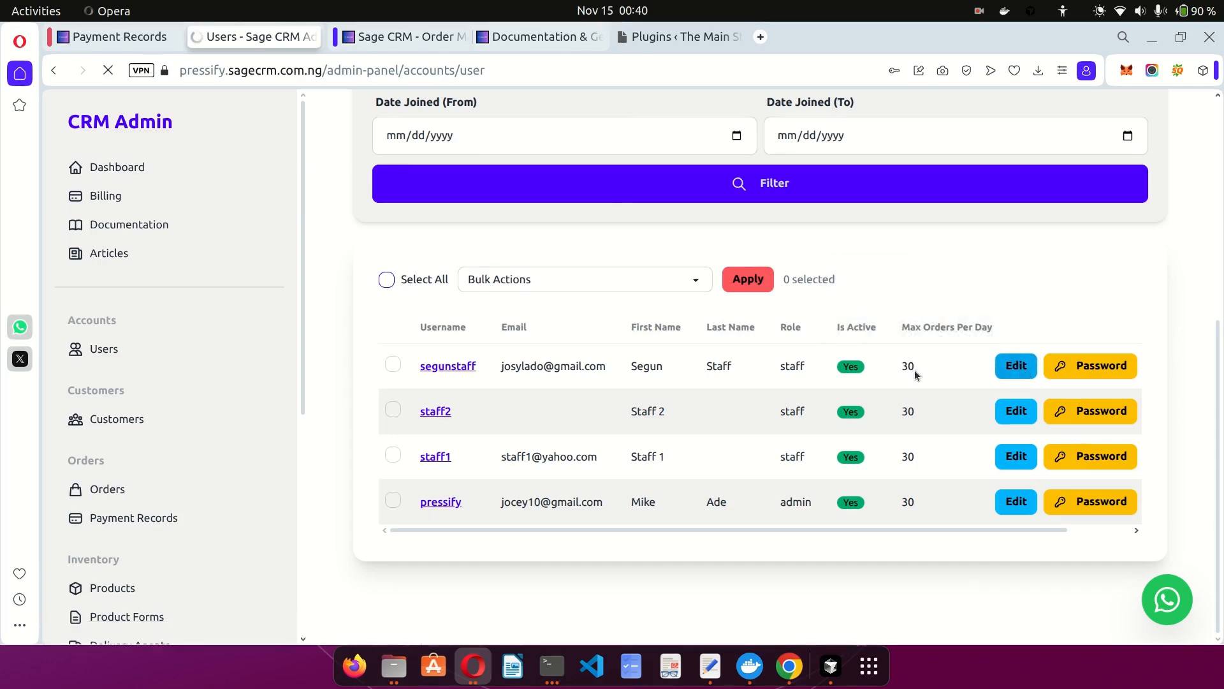
# Replace 30 with 20 in the Max orders per day field and save the user.
pyautogui.scroll(-4, 879, 366)
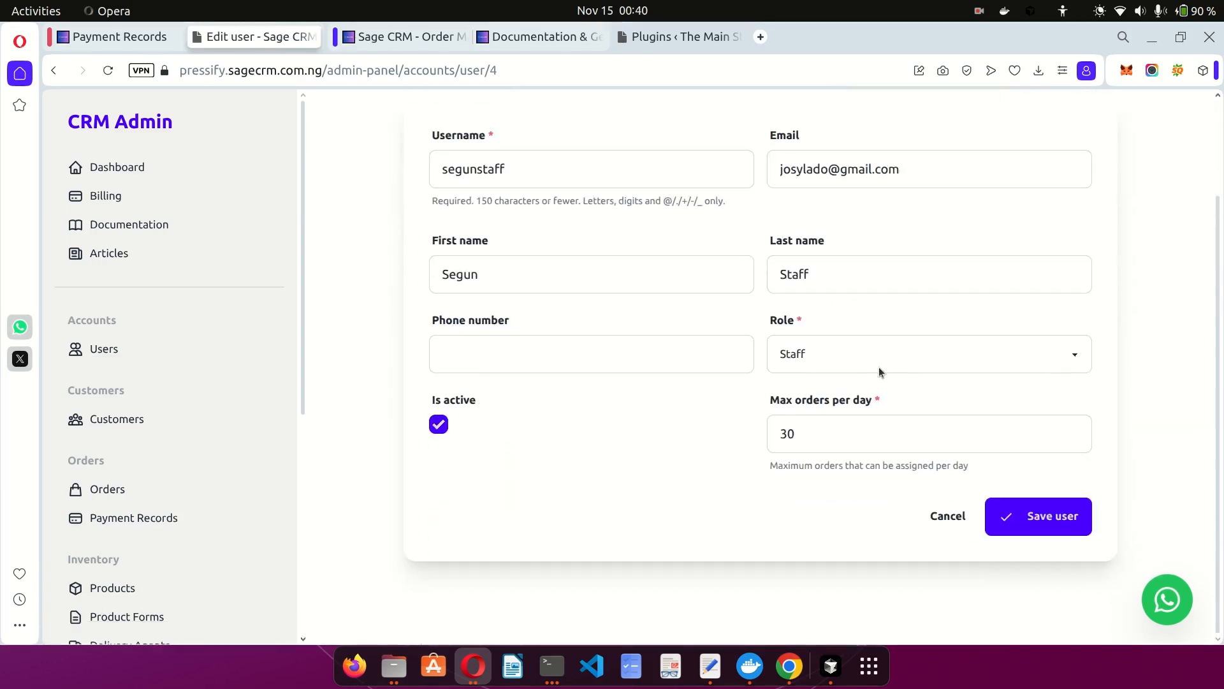
pyautogui.click(797, 439)
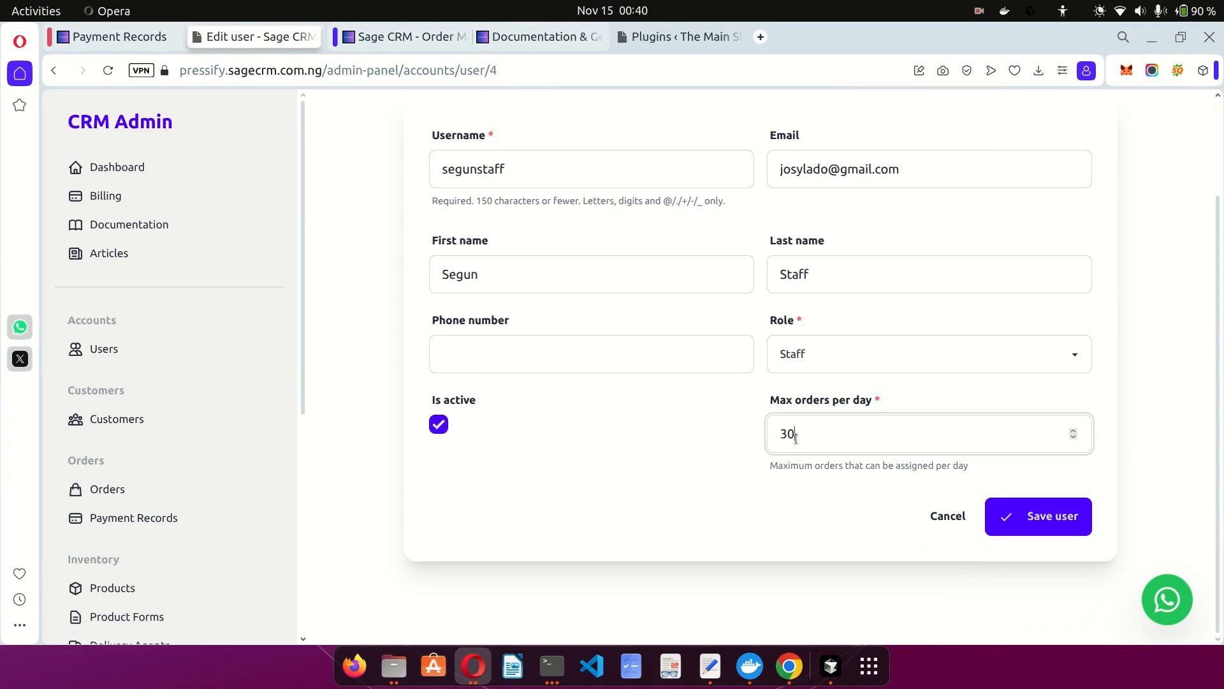
pyautogui.press('BackSpace')
pyautogui.press('BackSpace')
pyautogui.write('20')
pyautogui.click(754, 503)
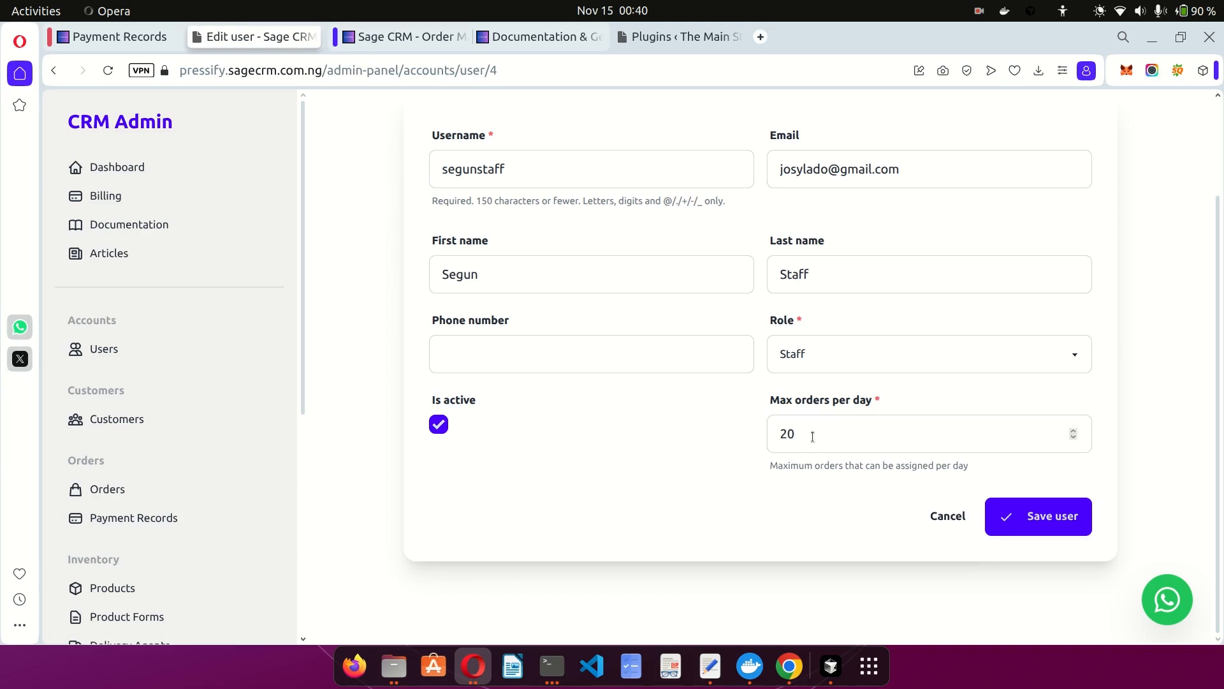
pyautogui.click(1038, 517)
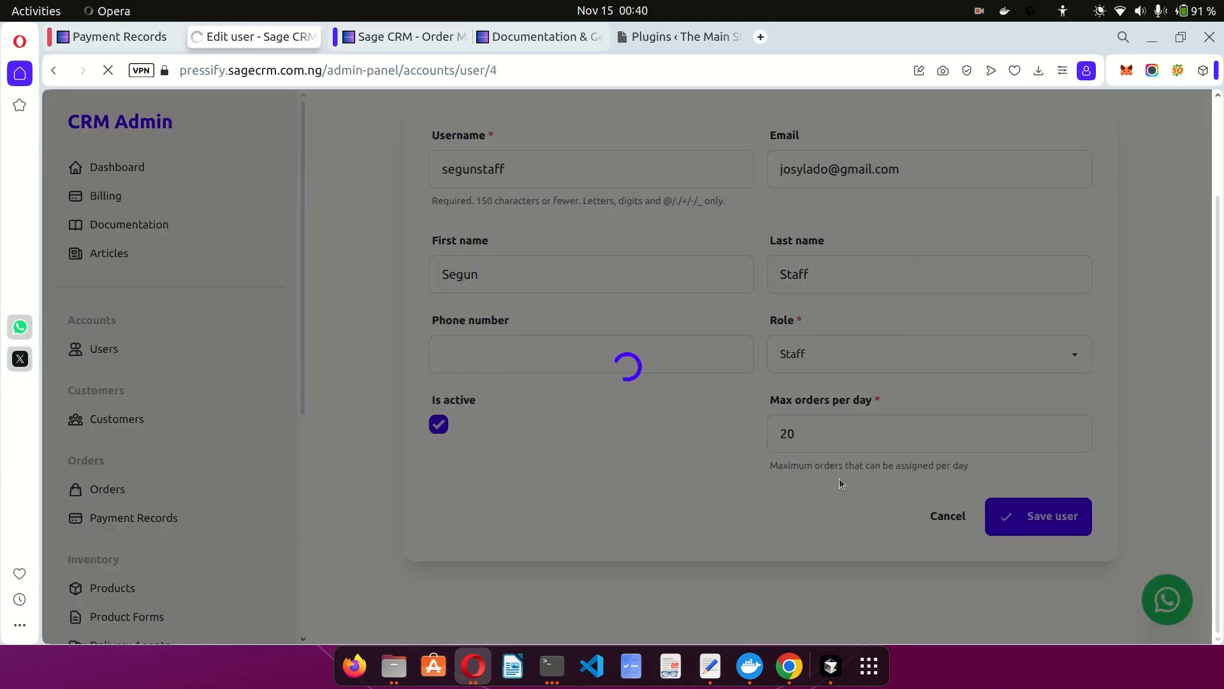
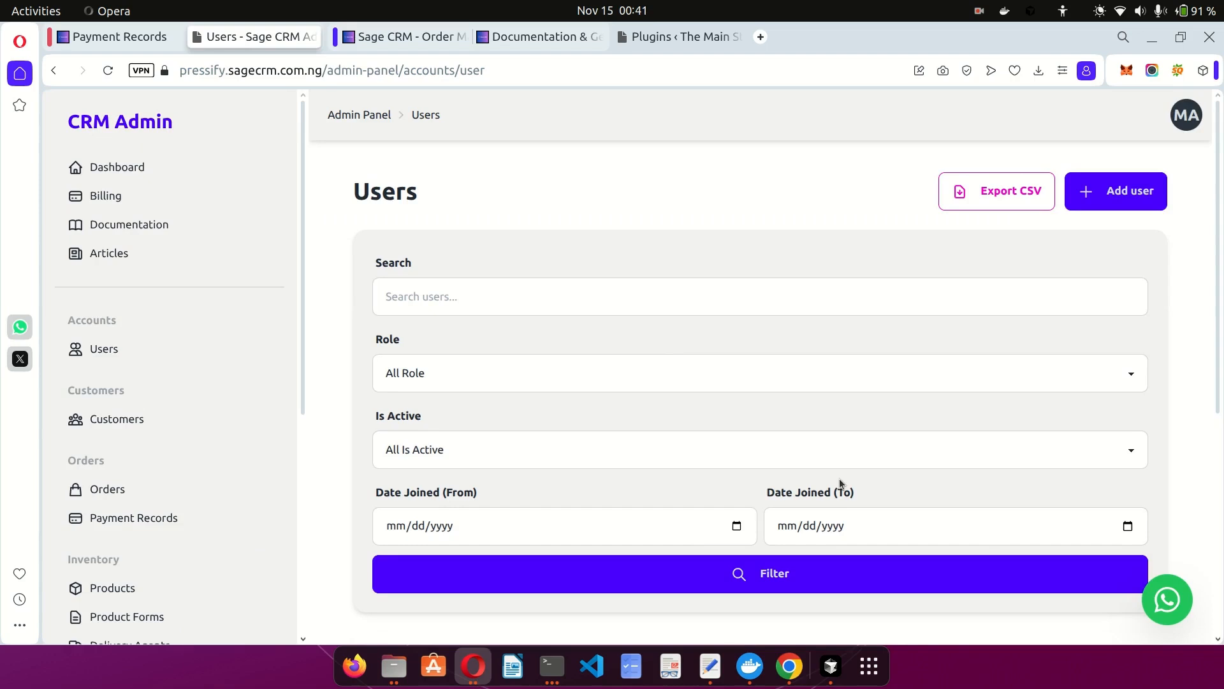
# Review the four user accounts, then view the documentation's setup steps for products, users and product forms.
pyautogui.scroll(-5, 839, 478)
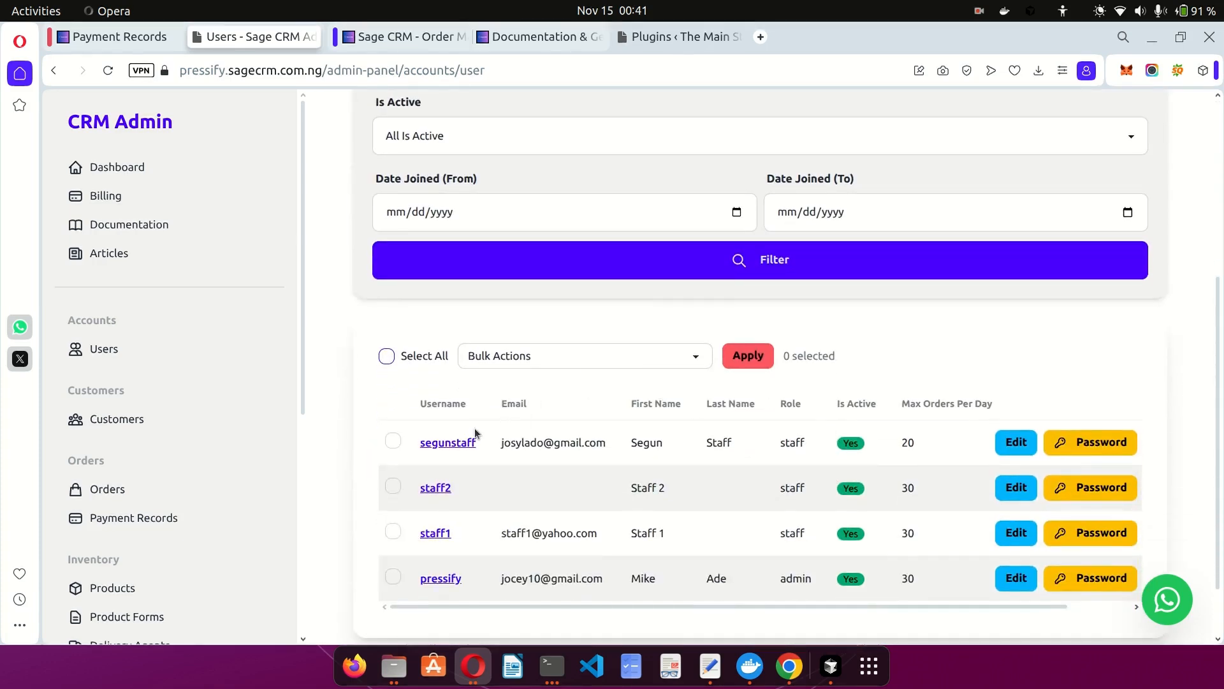
pyautogui.scroll(-1, 931, 475)
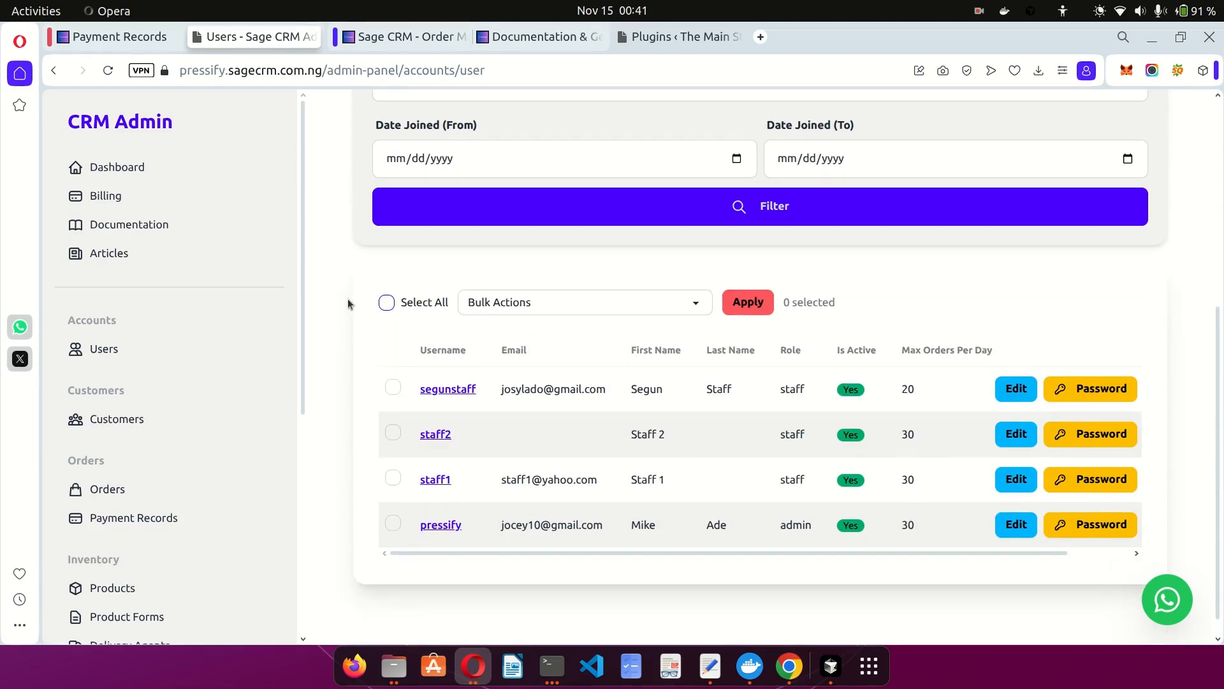
pyautogui.click(543, 36)
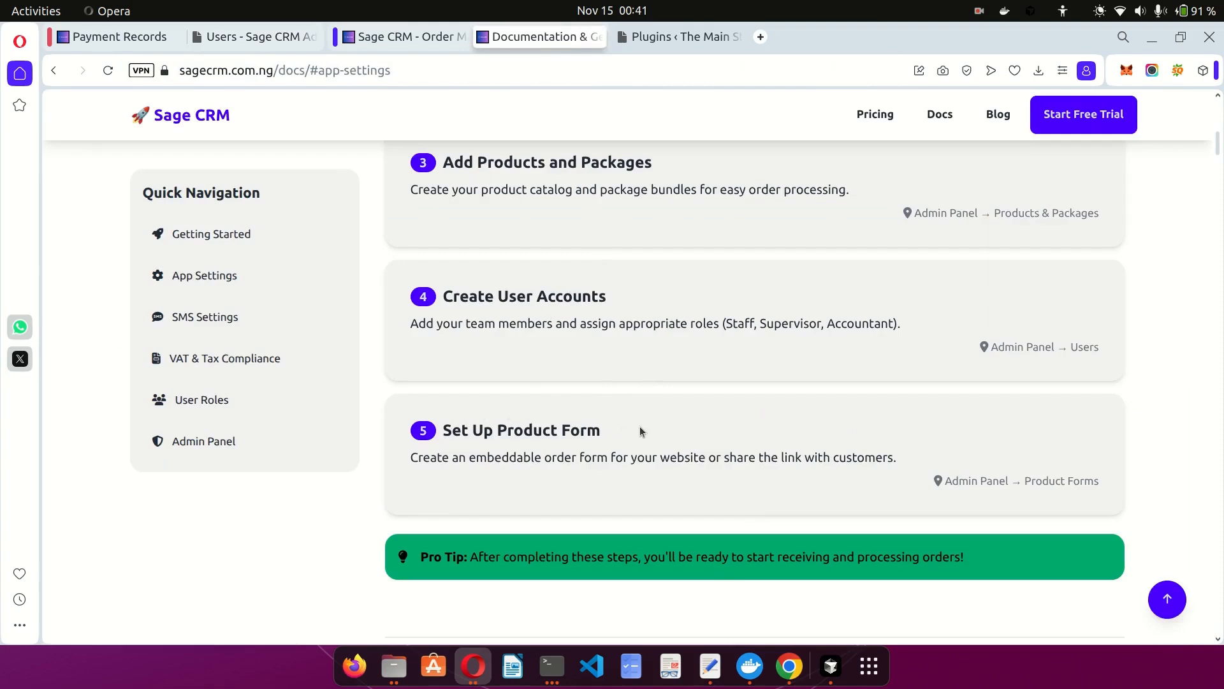
# Return to the admin panel and open Product Forms under Inventory, listing Order Form 1.
pyautogui.click(237, 39)
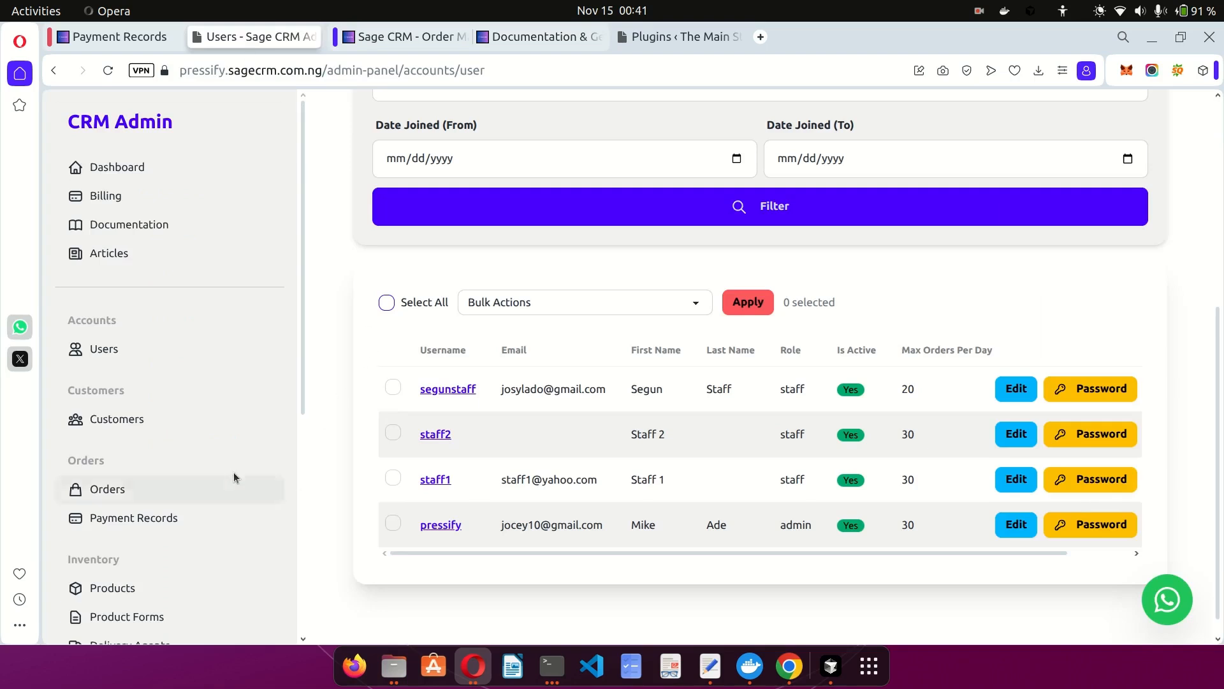
pyautogui.scroll(-5, 232, 473)
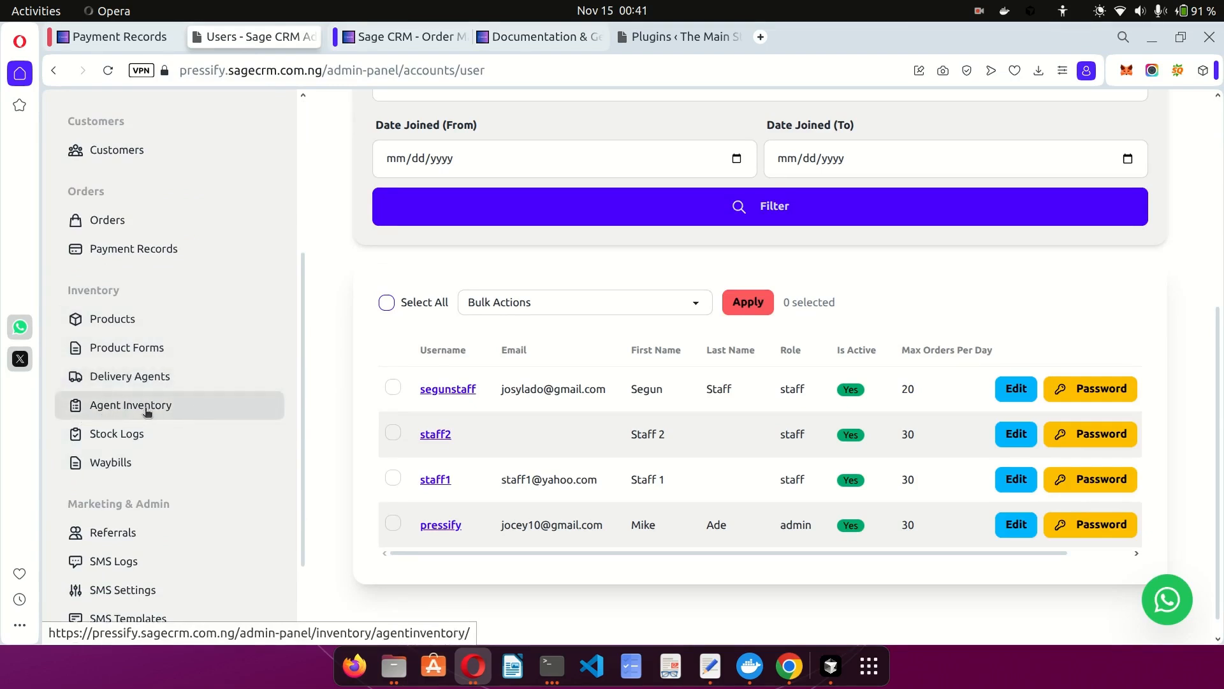
pyautogui.scroll(-2, 172, 500)
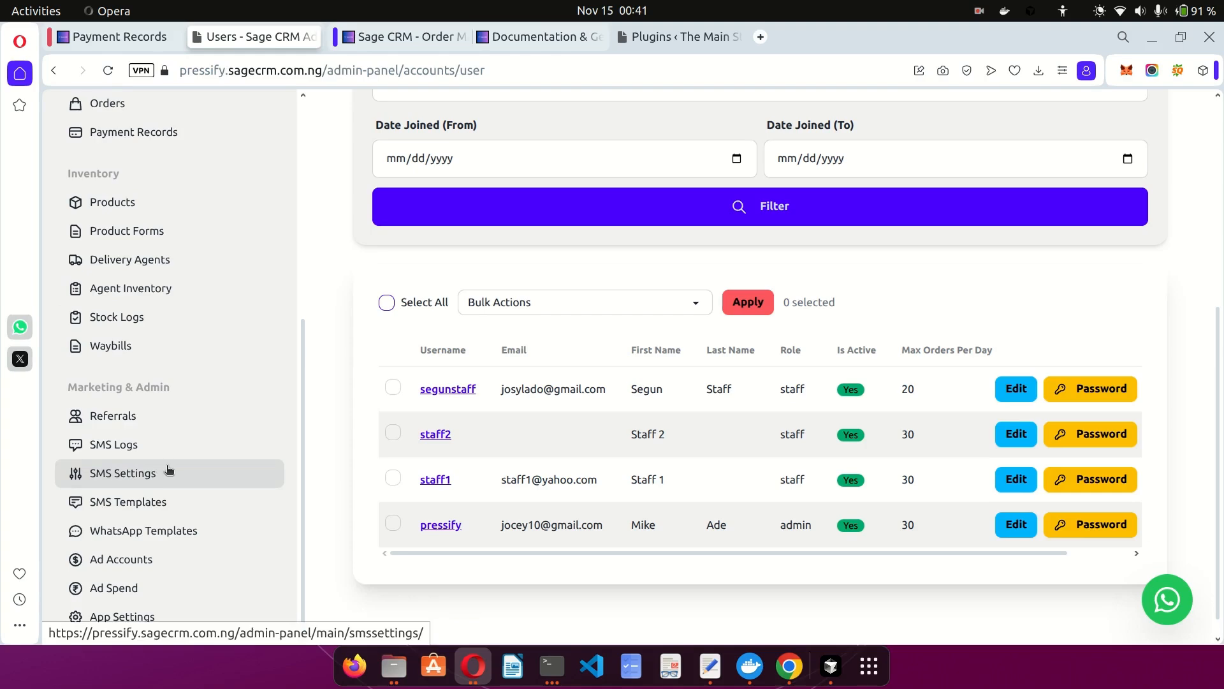
pyautogui.scroll(1, 168, 470)
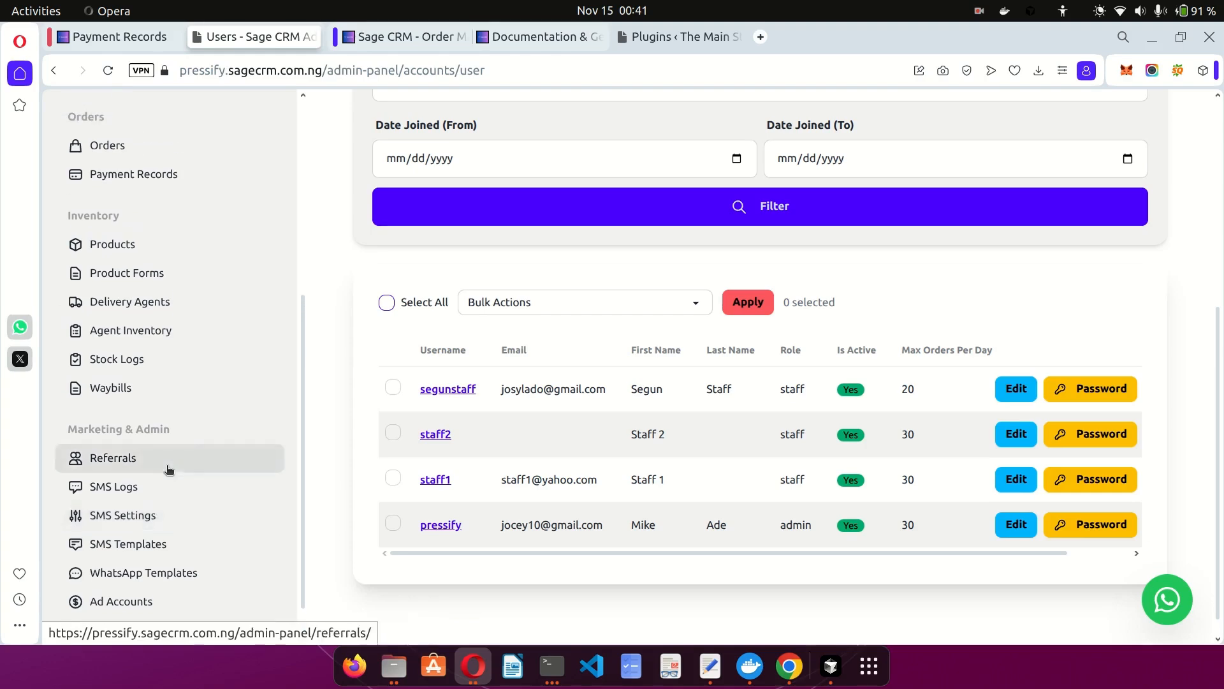
pyautogui.click(139, 274)
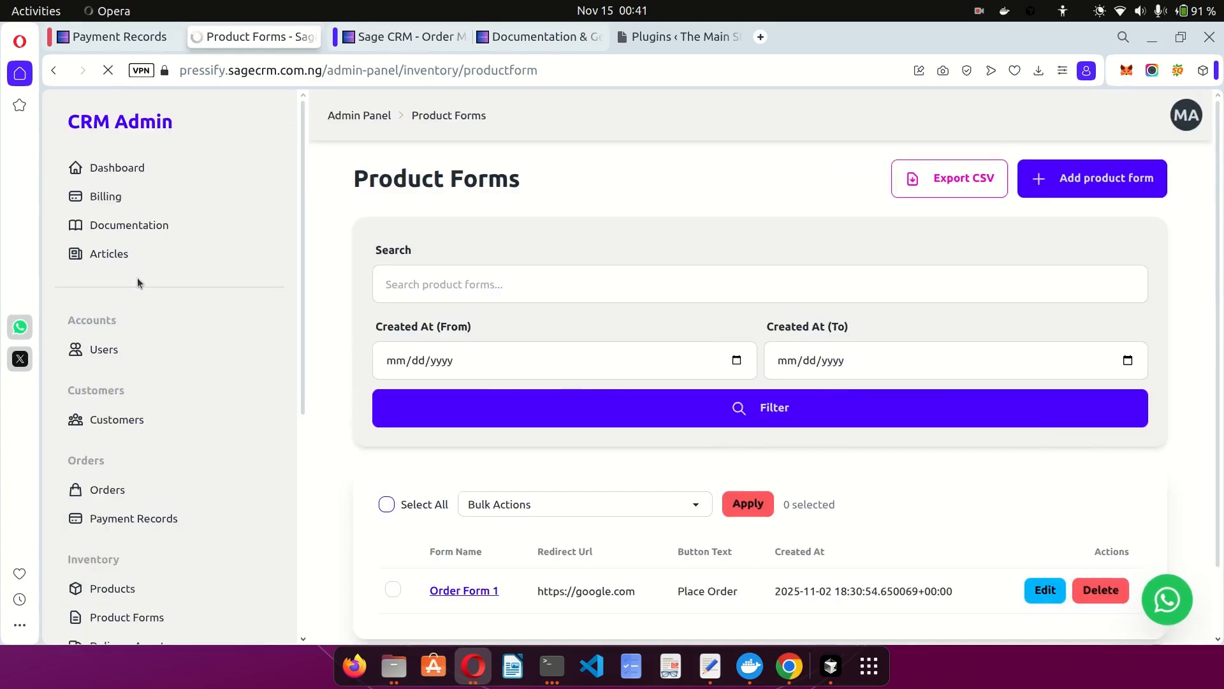
pyautogui.scroll(-2, 676, 356)
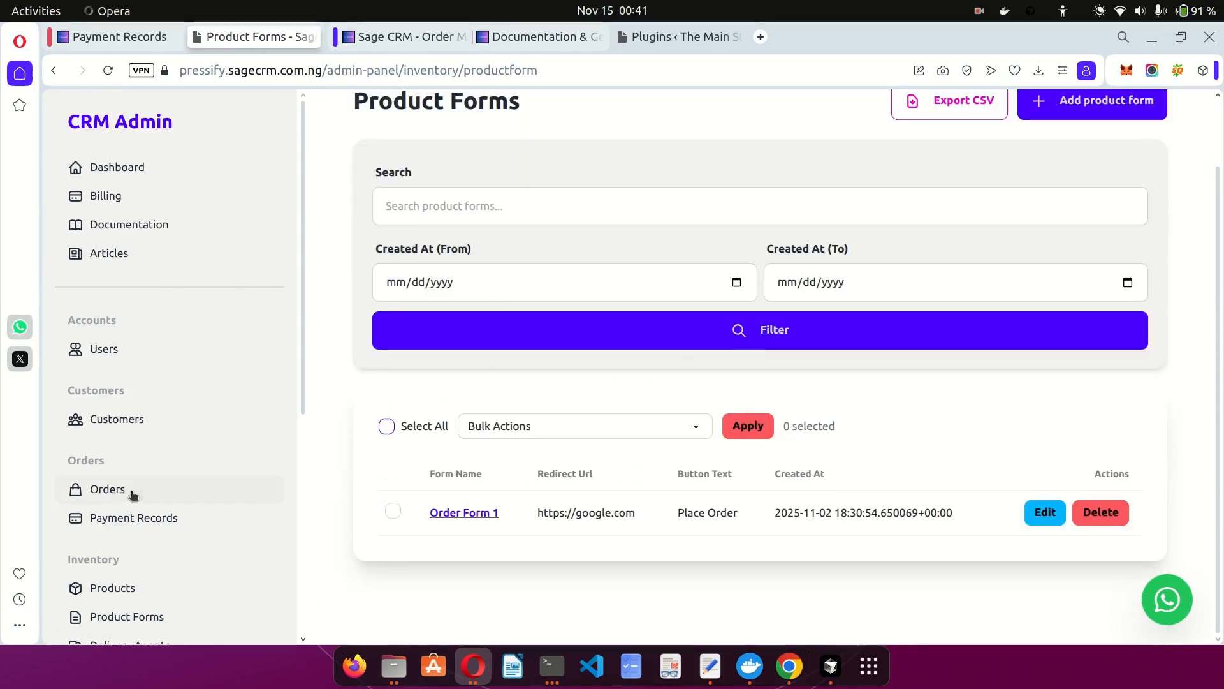
pyautogui.scroll(-9, 132, 492)
pyautogui.scroll(1, 155, 496)
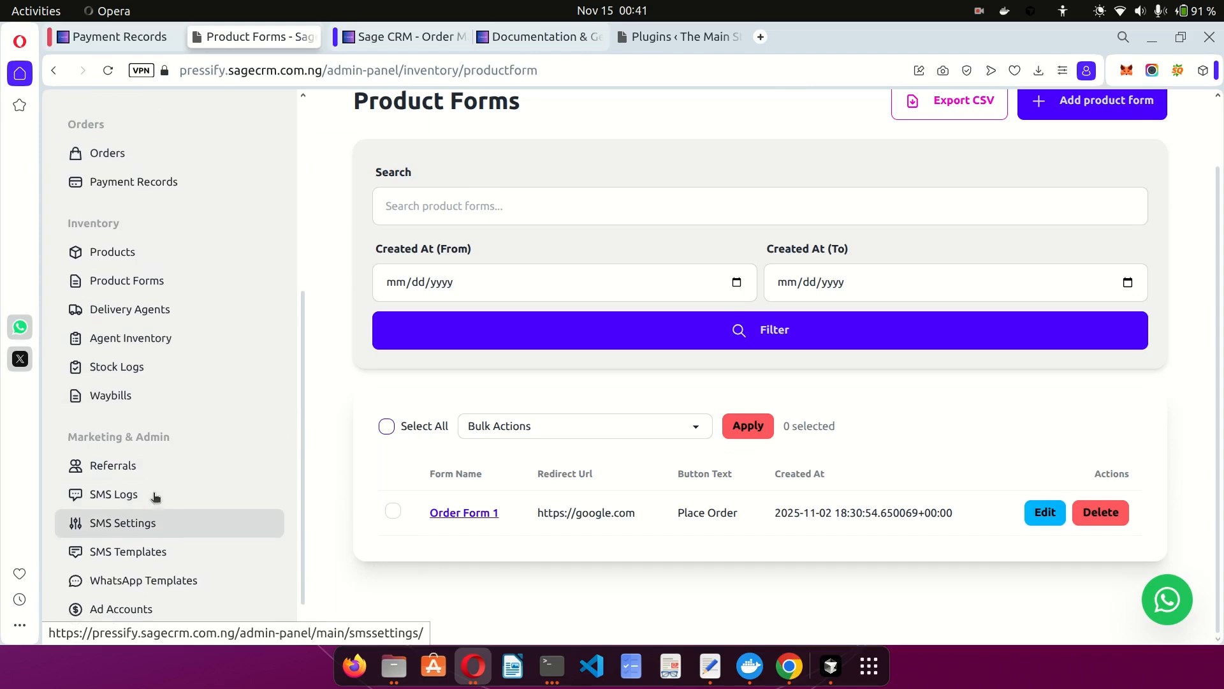
pyautogui.scroll(1, 621, 295)
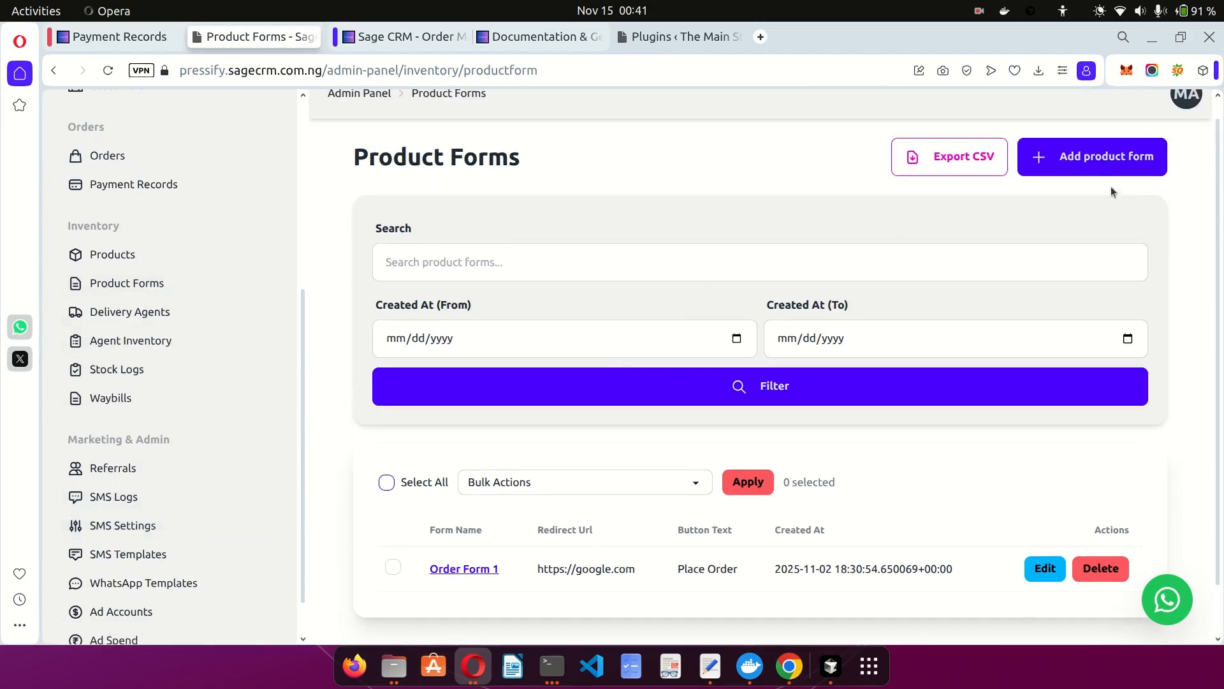
# Create and save a product form named 'Order Form new' with button text 'Order Now!!!'.
pyautogui.click(1093, 162)
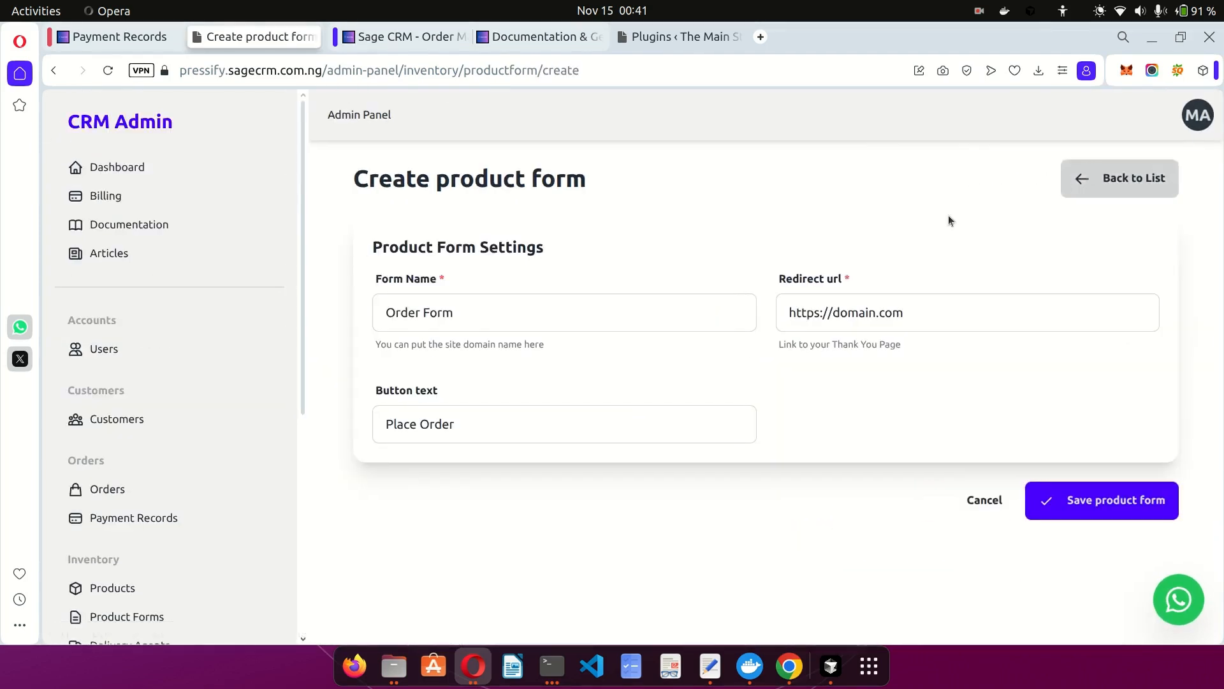
pyautogui.click(640, 307)
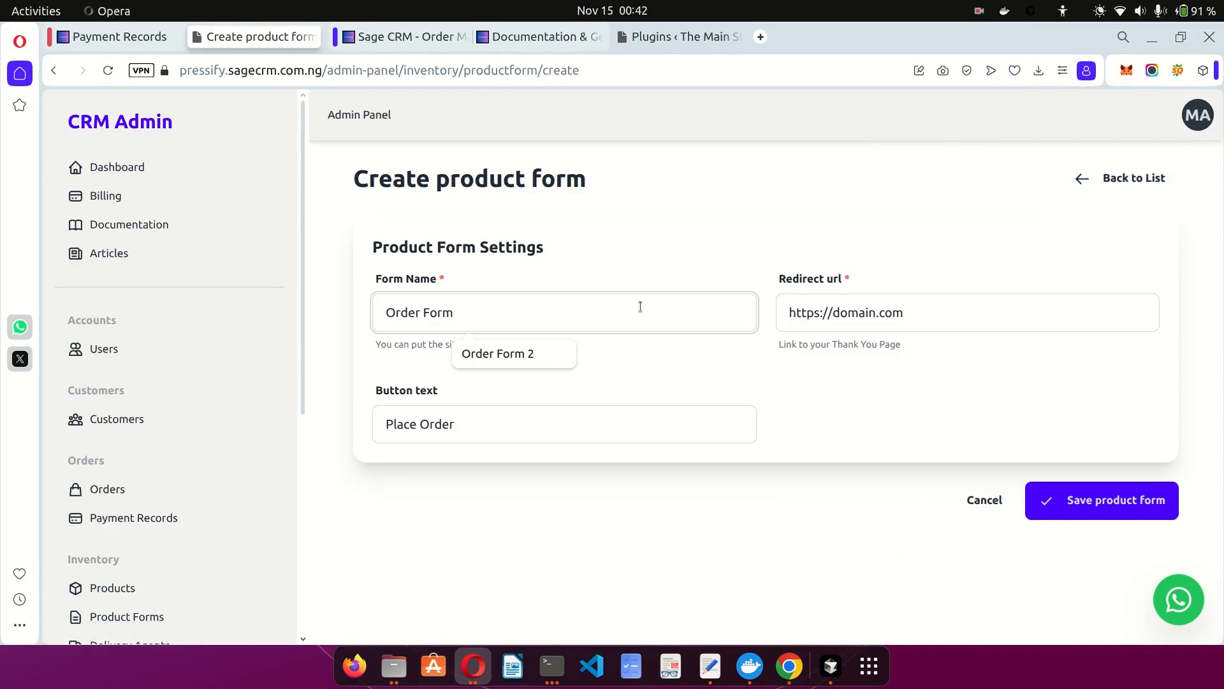
pyautogui.write('new')
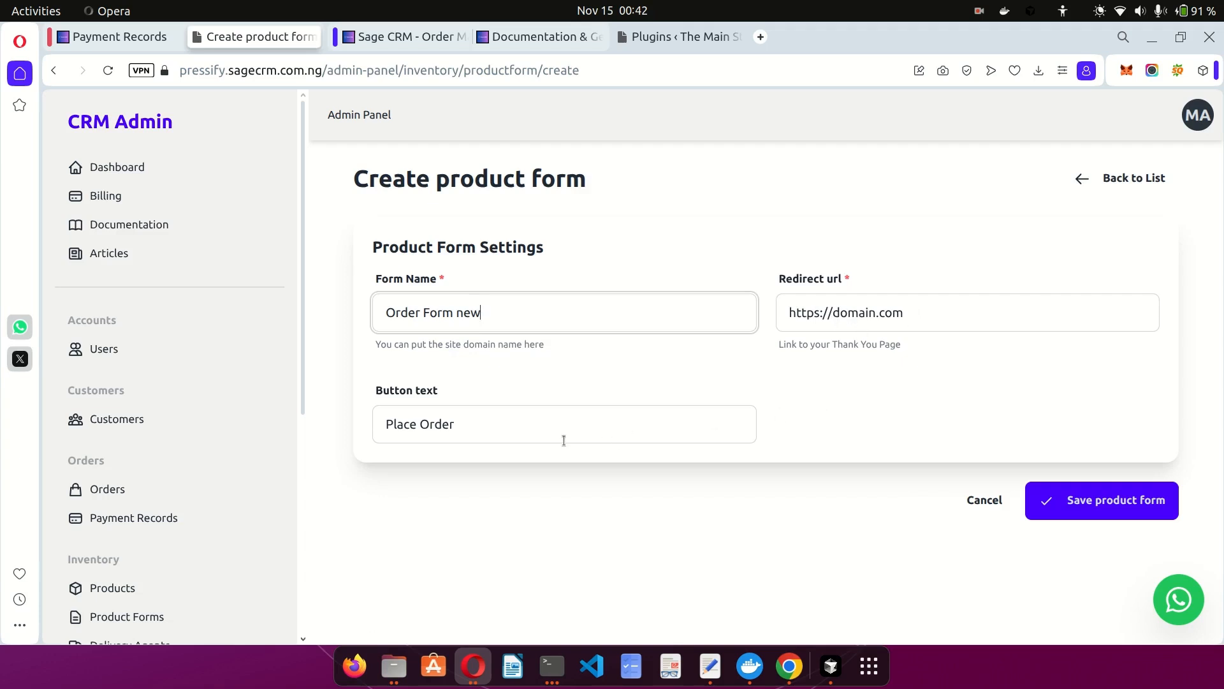
pyautogui.tripleClick(490, 429)
pyautogui.write('Oder')
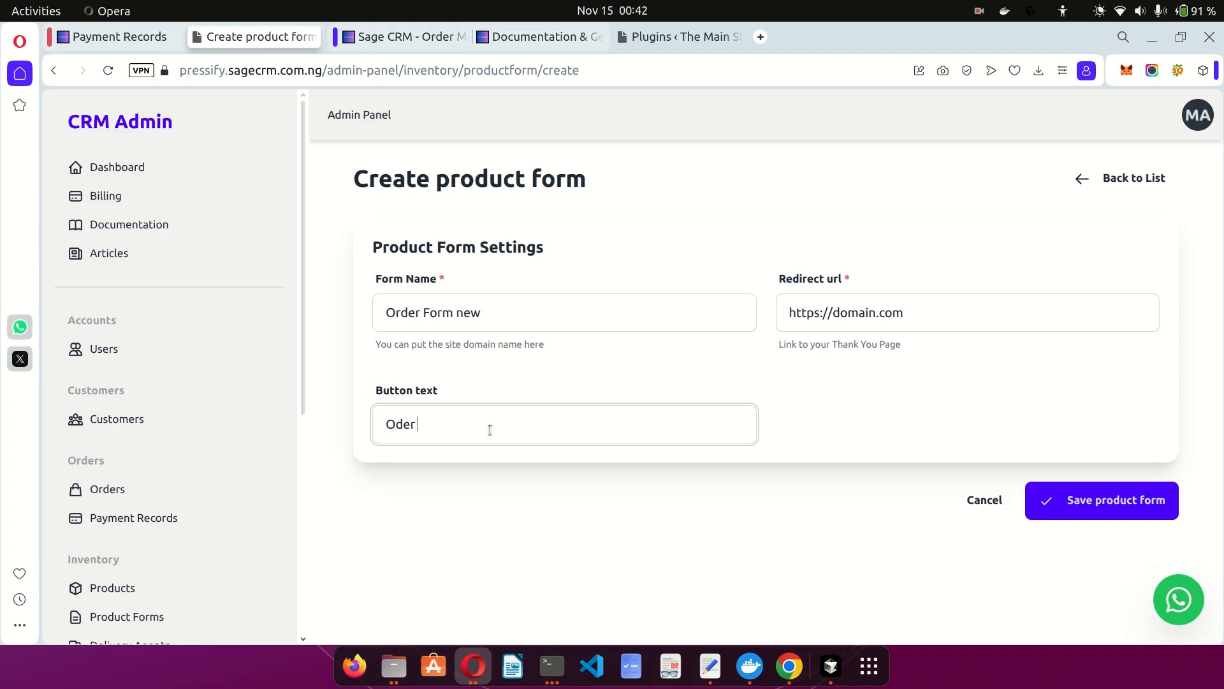
pyautogui.press('BackSpace')
pyautogui.press('BackSpace')
pyautogui.press('BackSpace')
pyautogui.write('rder Now!!!')
pyautogui.click(1093, 501)
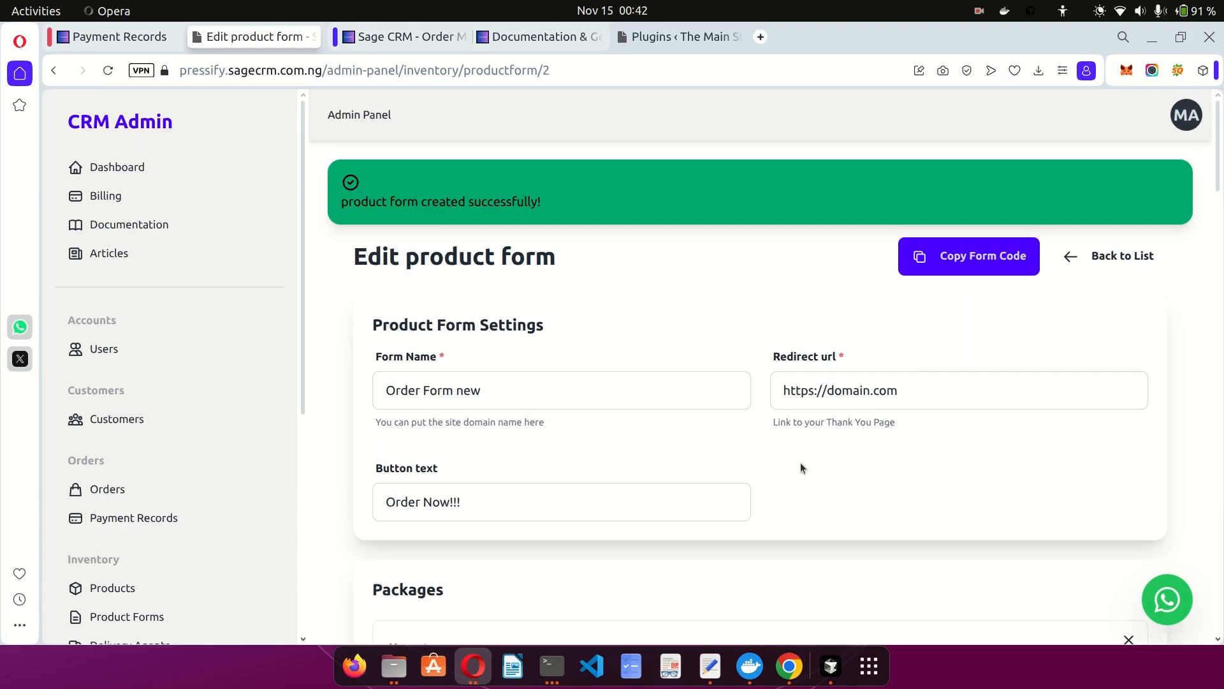
# Add a '1 Pack' package with Action Man and Shoe 1, price 10000, quantity 1.
pyautogui.scroll(-5, 801, 464)
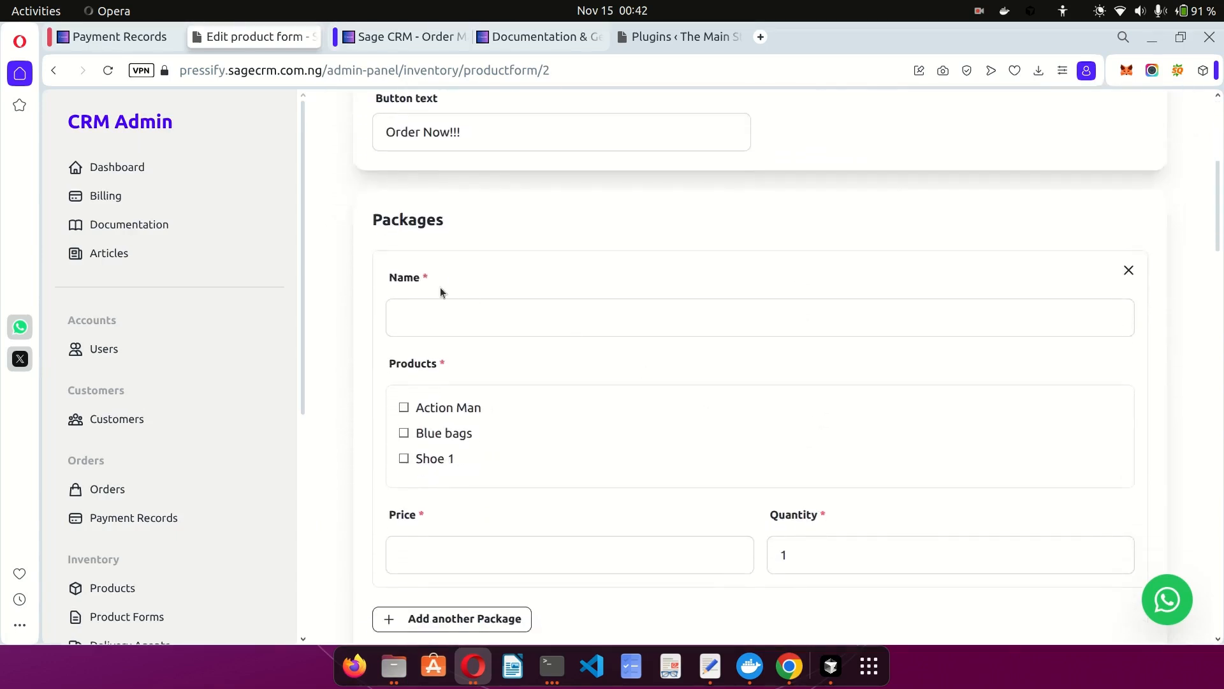
pyautogui.scroll(-1, 433, 274)
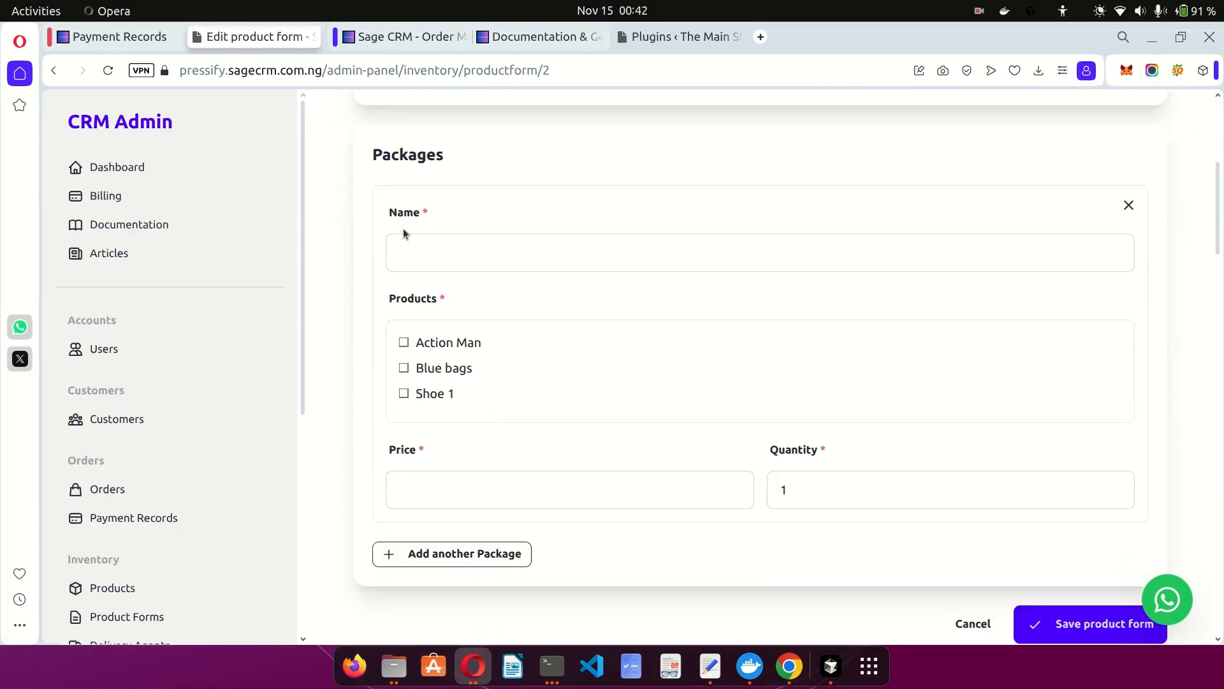
pyautogui.click(528, 254)
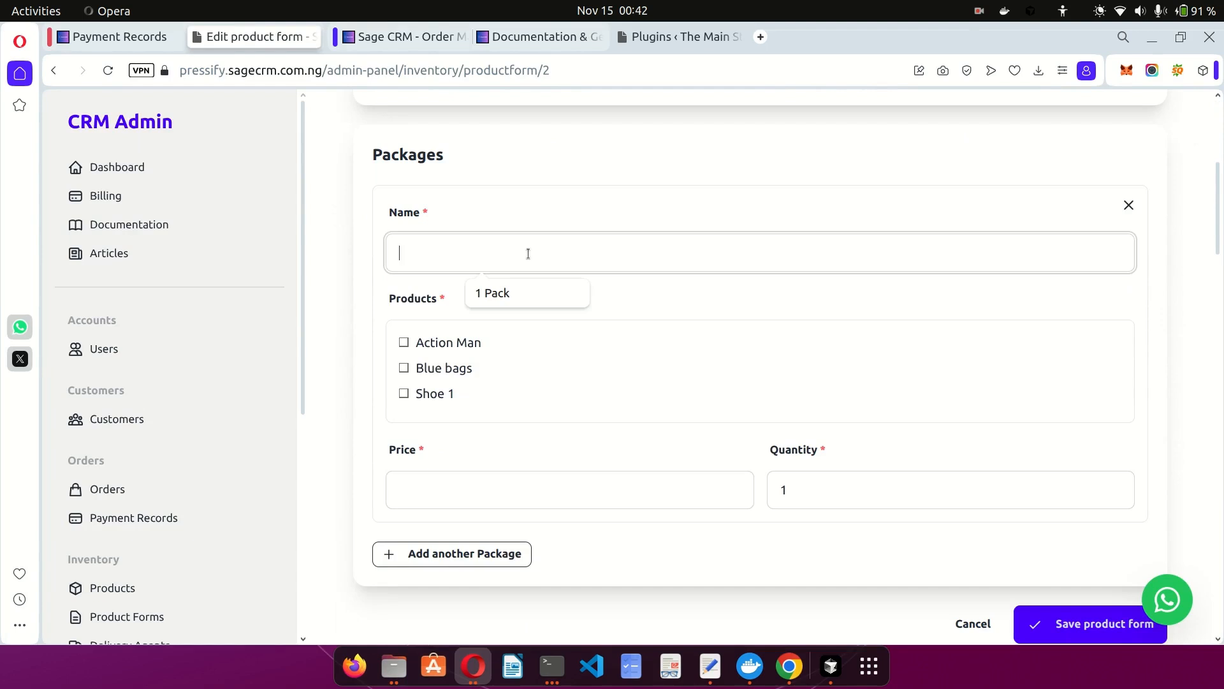
pyautogui.click(514, 292)
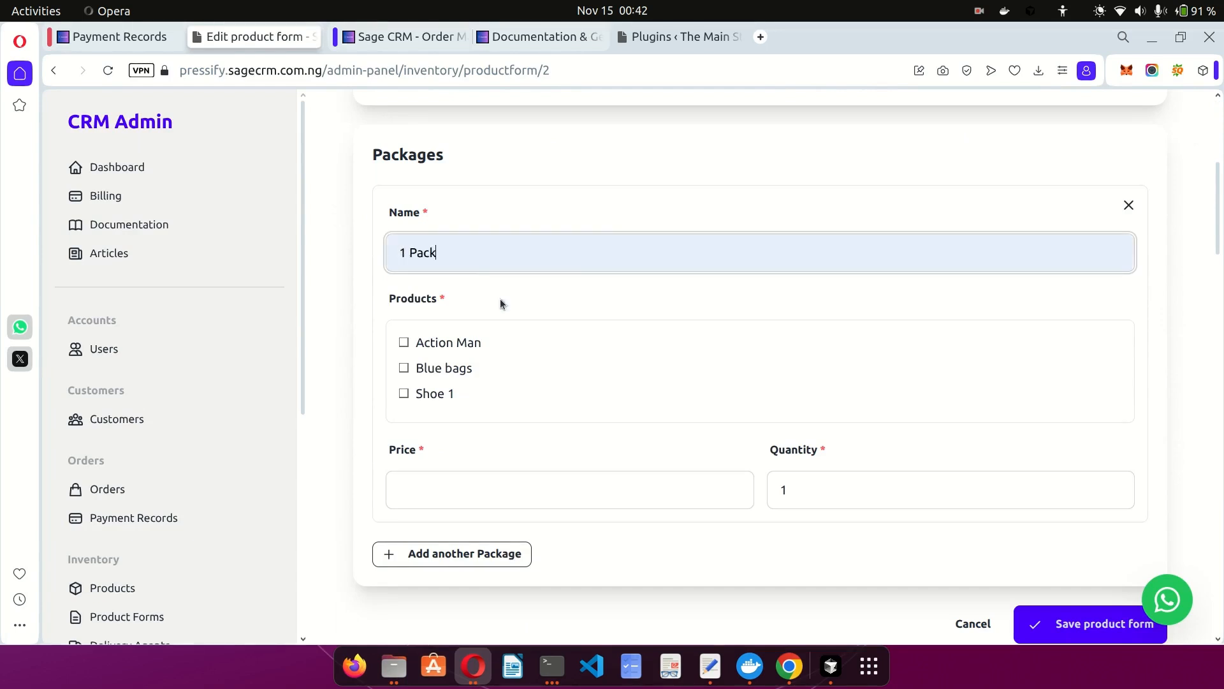
pyautogui.click(434, 346)
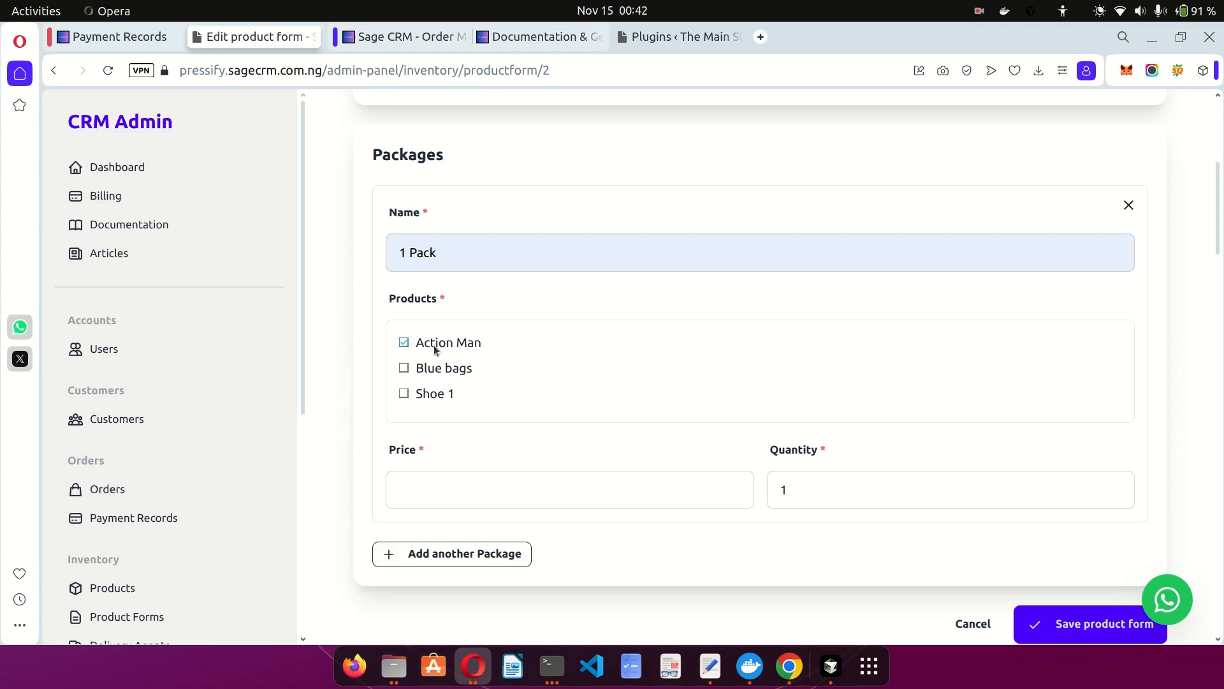
pyautogui.click(432, 396)
pyautogui.click(477, 491)
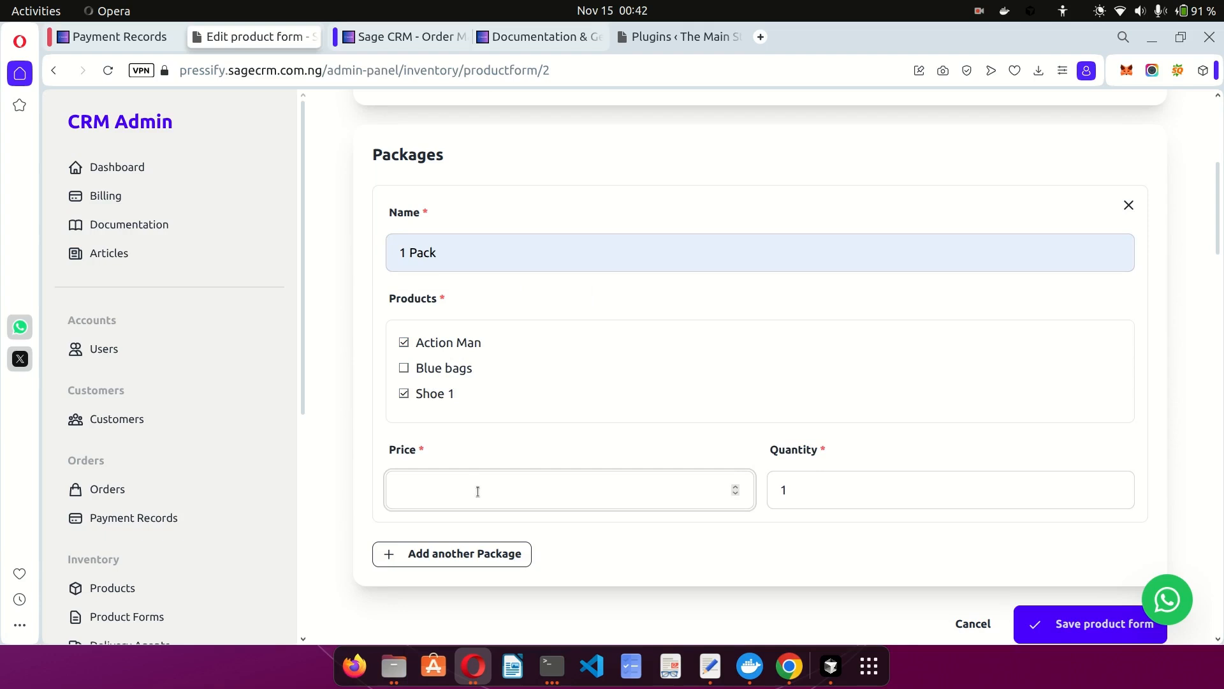
pyautogui.write('10000')
pyautogui.click(794, 495)
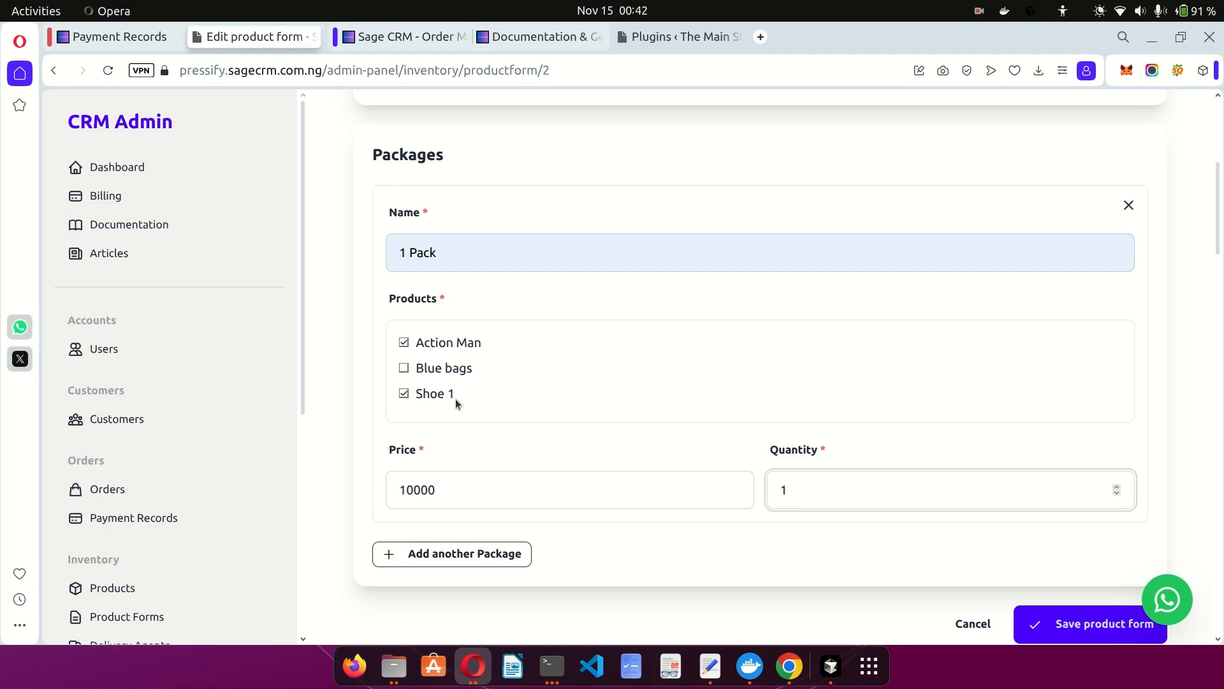
pyautogui.scroll(-3, 860, 432)
# Add a second package named '2 Pack' containing Action Man and Shoe 1.
pyautogui.click(438, 373)
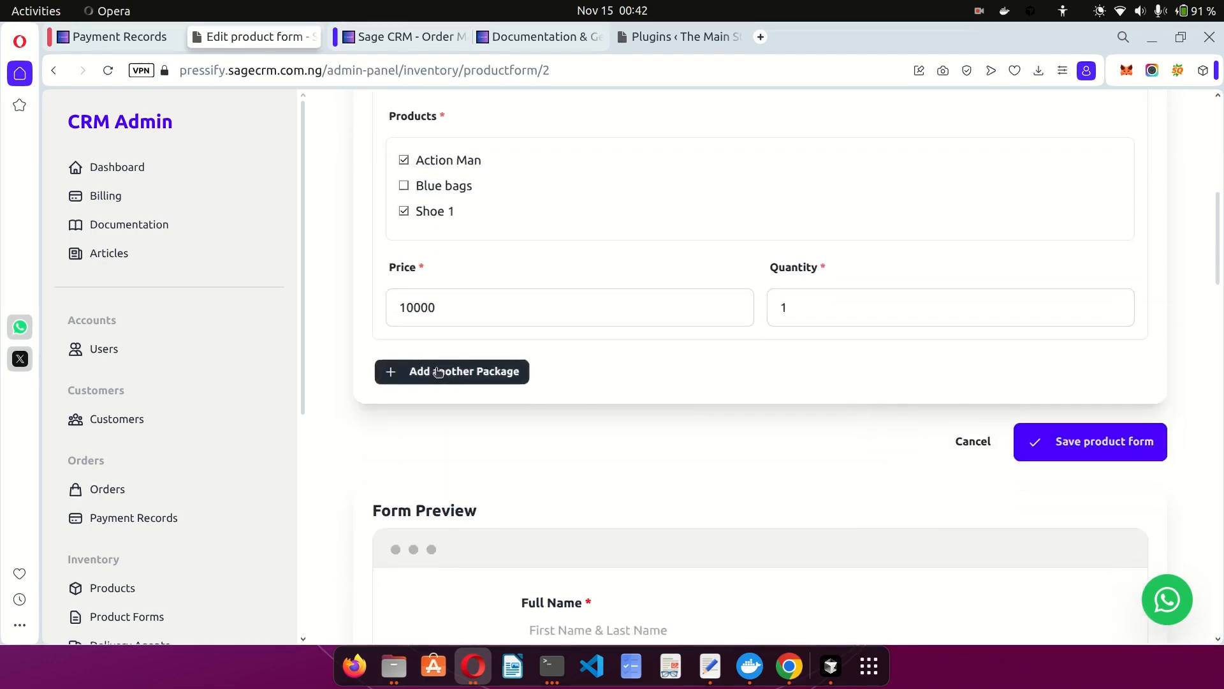
pyautogui.click(489, 421)
pyautogui.click(498, 461)
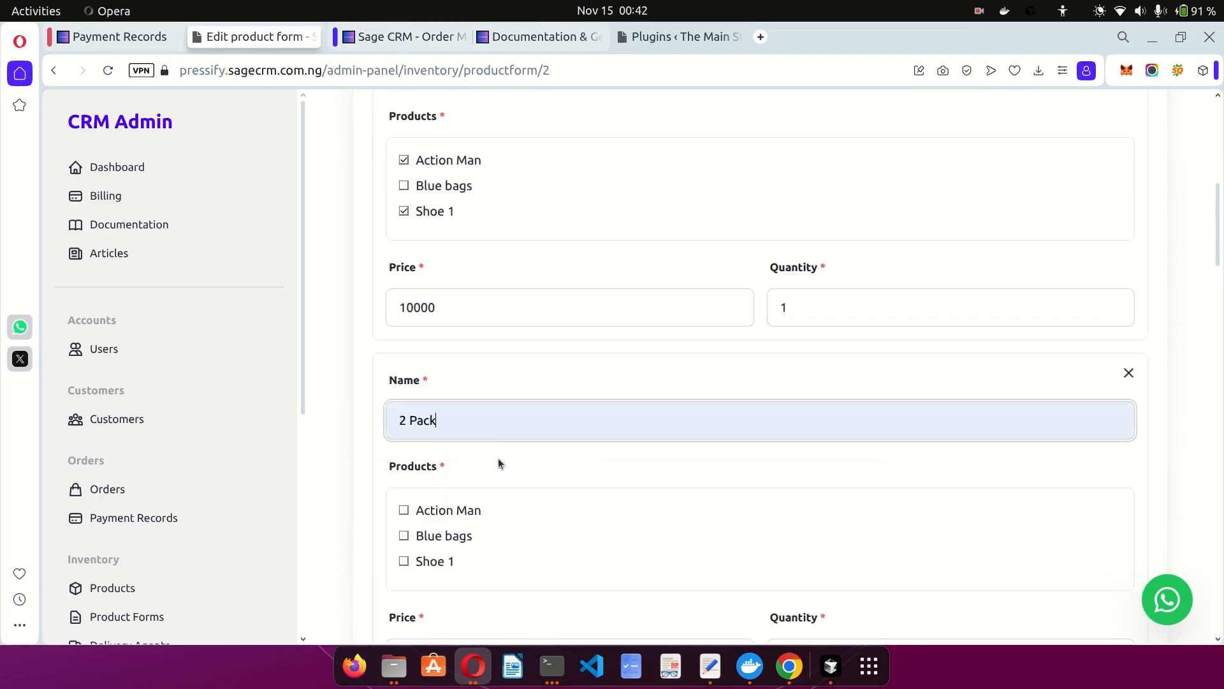
pyautogui.scroll(-2, 495, 454)
pyautogui.click(452, 378)
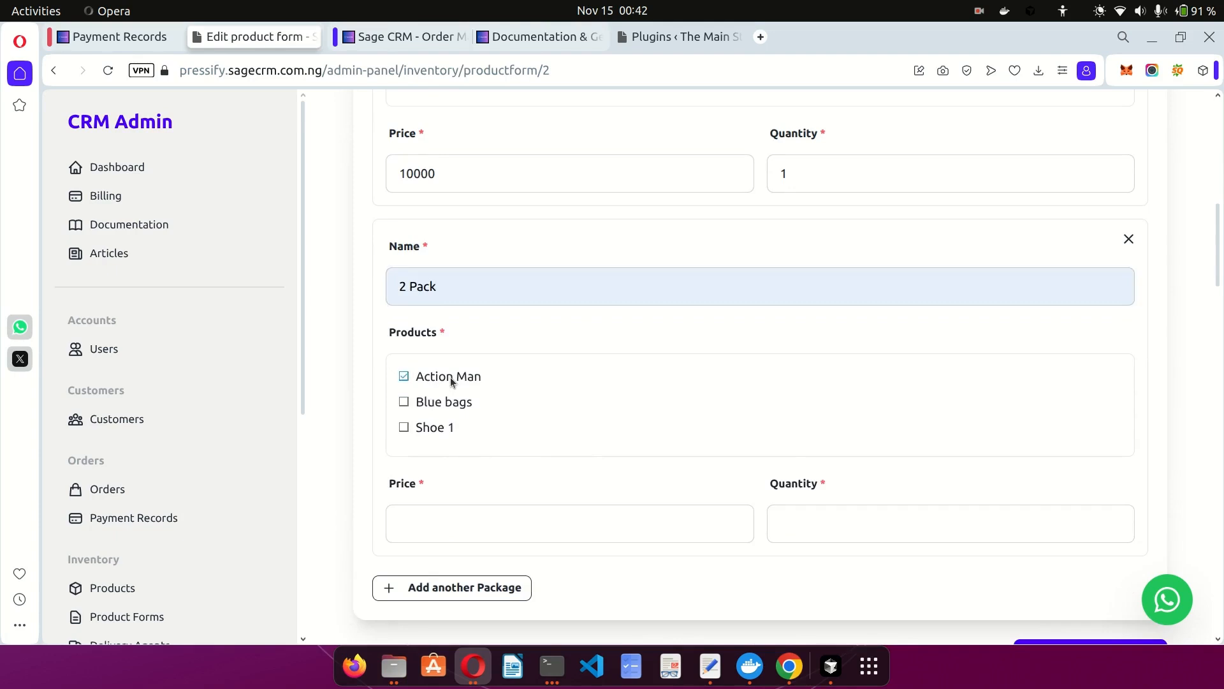
pyautogui.click(444, 436)
pyautogui.click(477, 519)
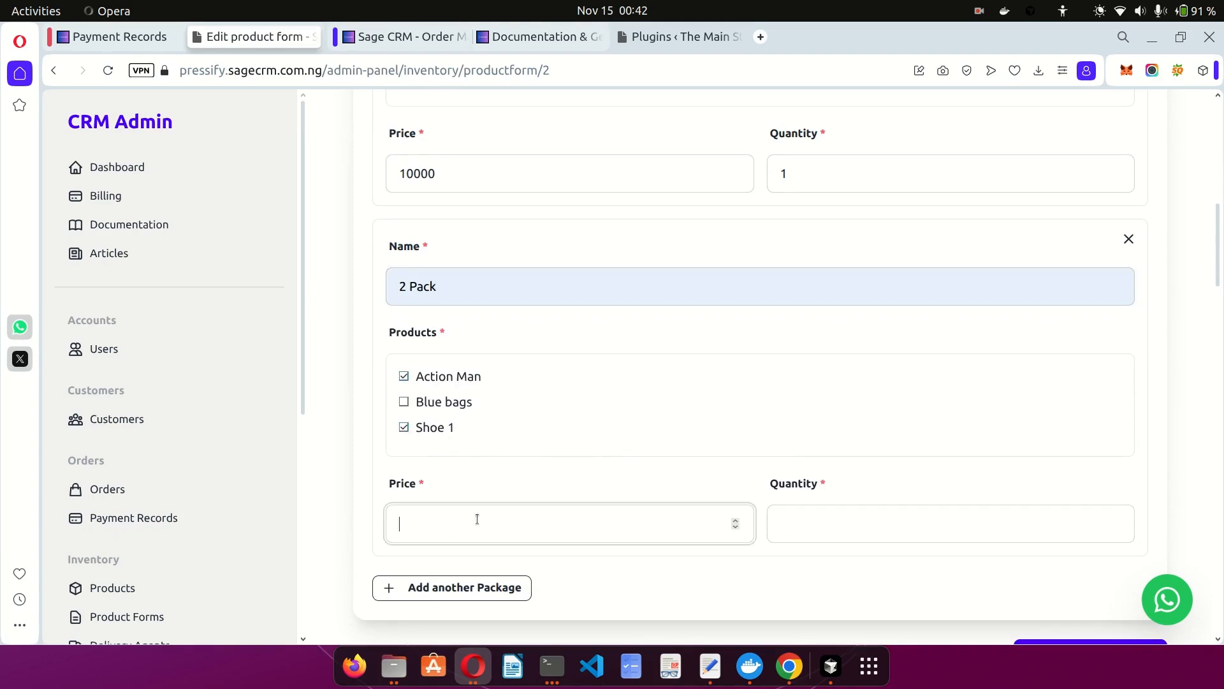
# Set the 2 Pack quantity to 18000, correcting a typo, then scroll to Form Preview.
pyautogui.click(889, 531)
pyautogui.write('18000')
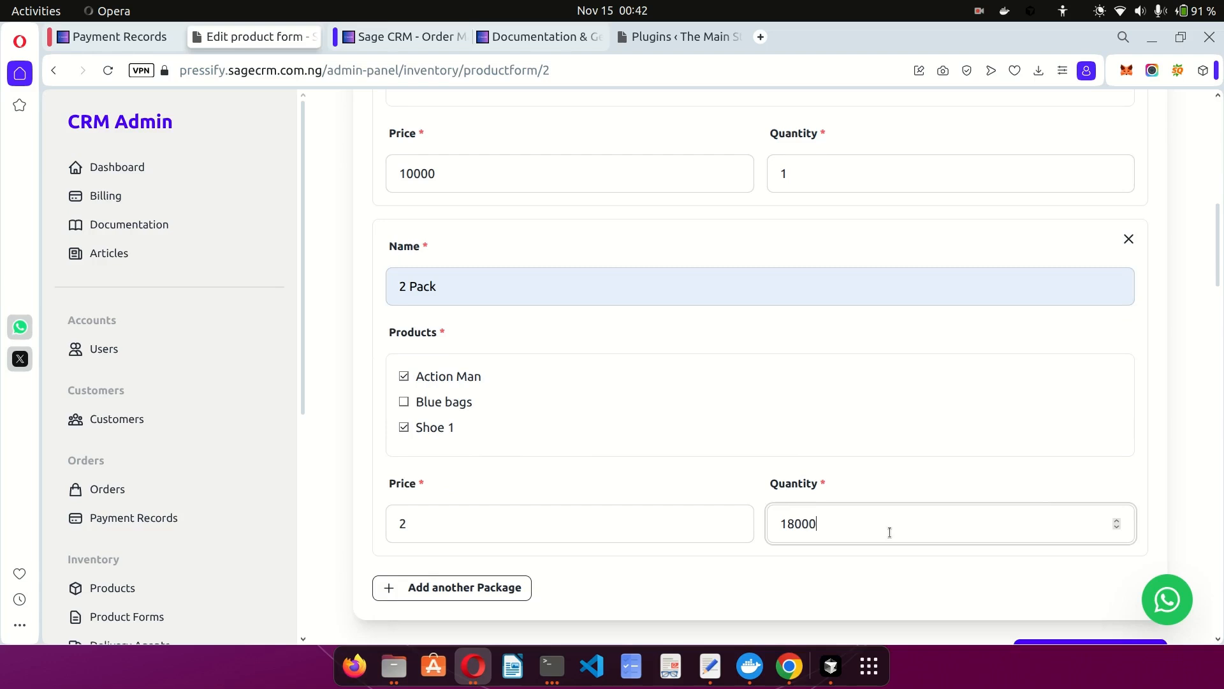
pyautogui.scroll(-7, 889, 531)
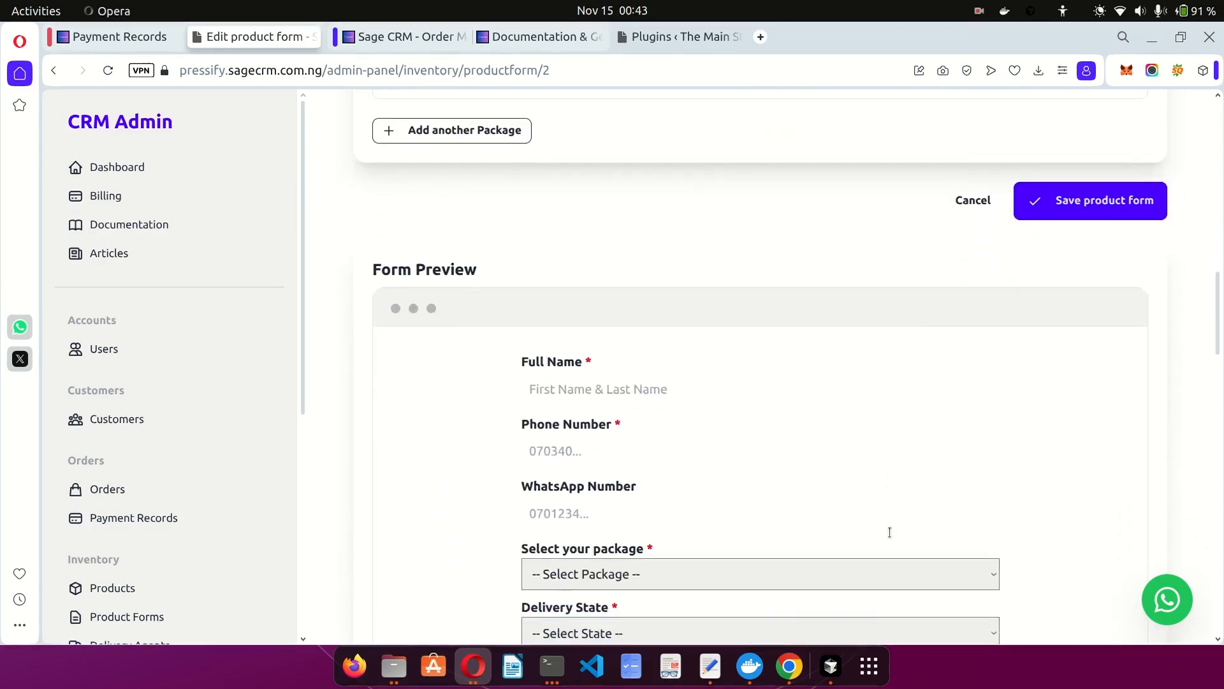
pyautogui.scroll(5, 889, 532)
pyautogui.press('BackSpace')
pyautogui.press('BackSpace')
pyautogui.press('BackSpace')
pyautogui.press('BackSpace')
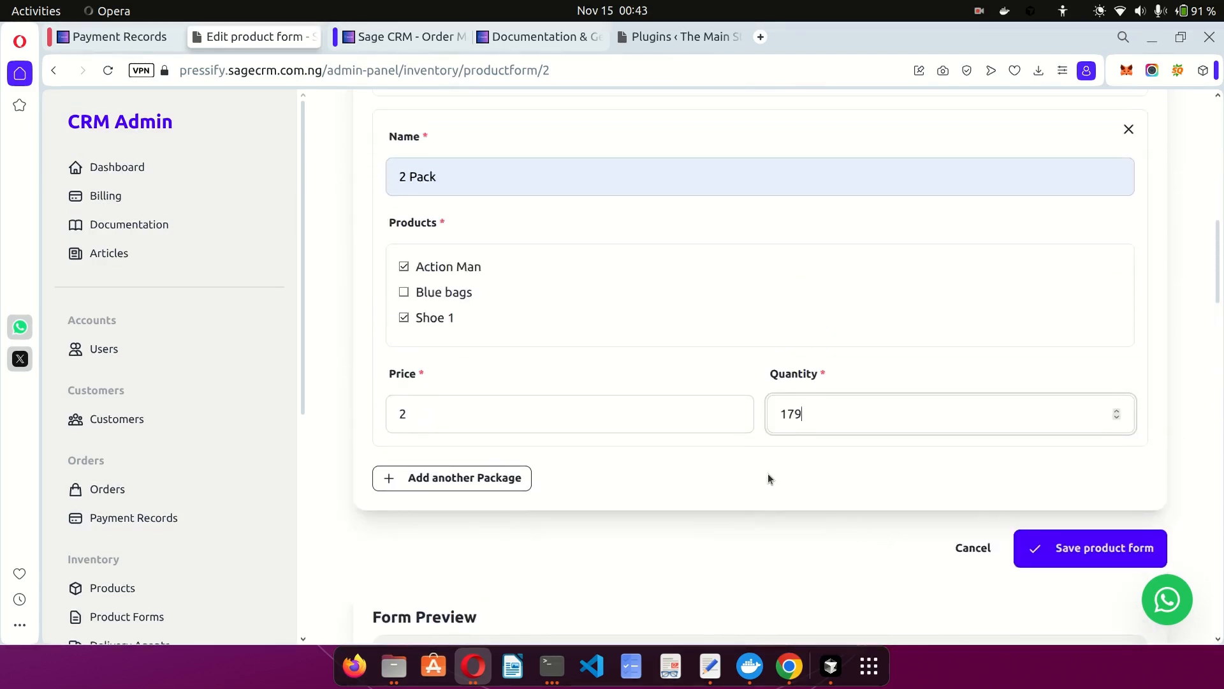
pyautogui.write('8000')
pyautogui.click(768, 473)
pyautogui.scroll(-7, 768, 473)
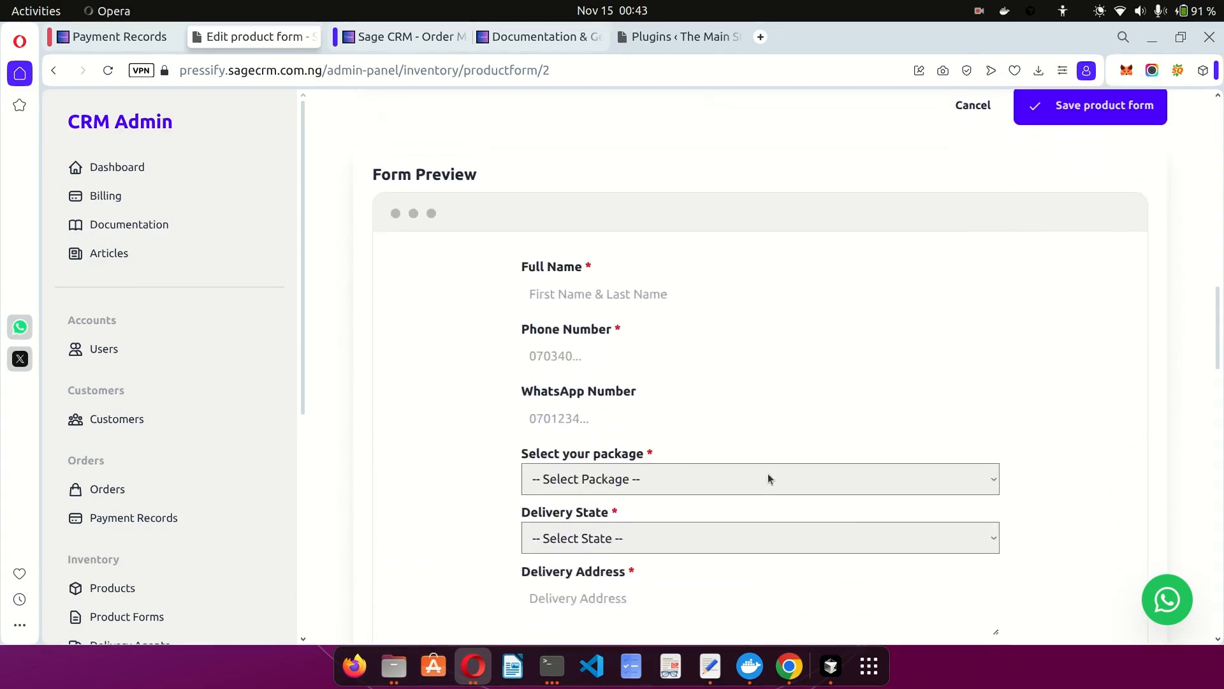
pyautogui.scroll(-1, 601, 346)
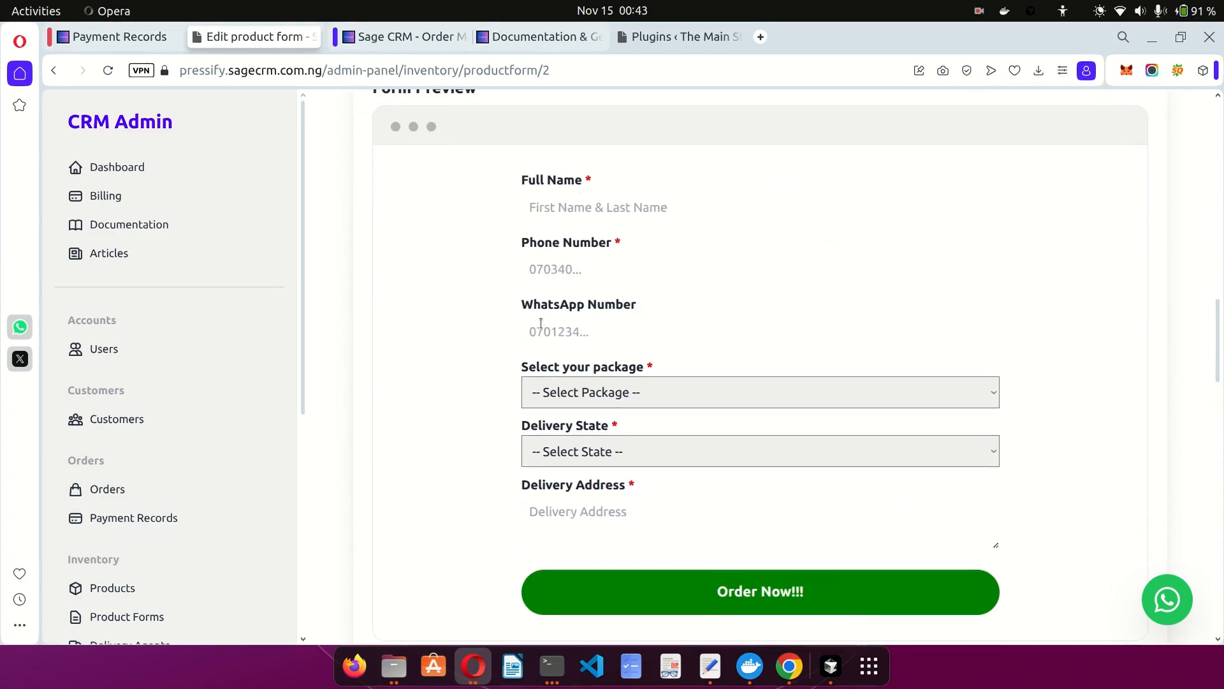
# Try the preview's package, delivery state and delivery address fields without changing anything.
pyautogui.click(606, 394)
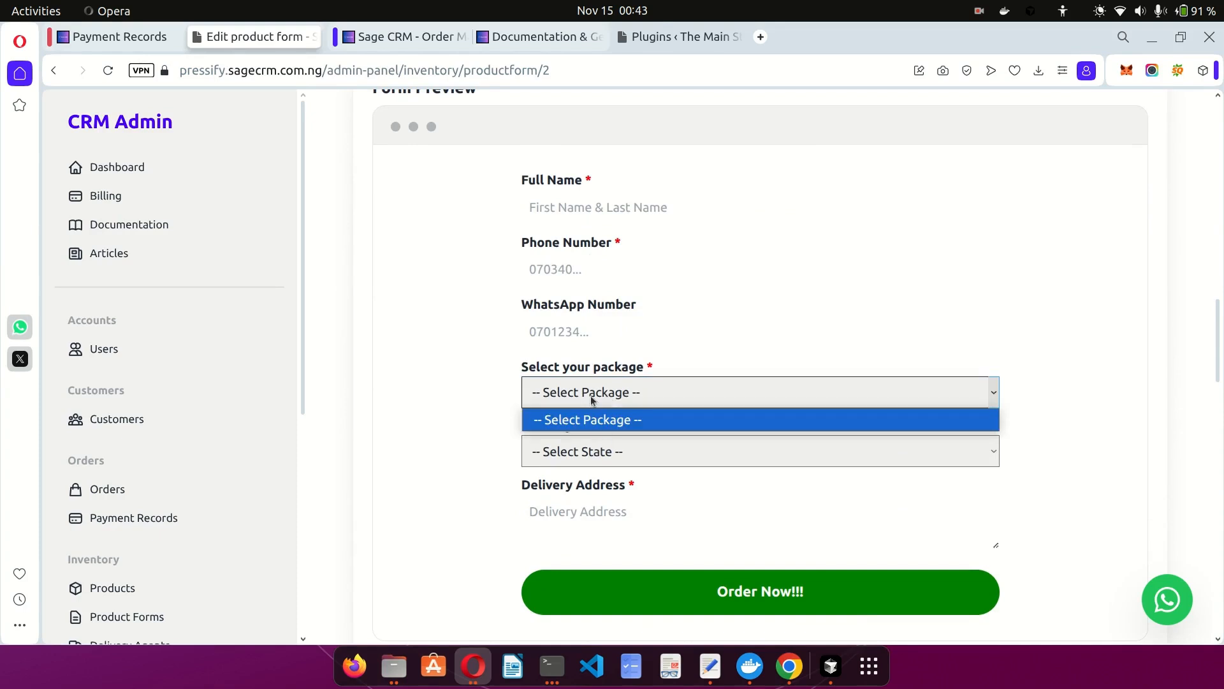
pyautogui.click(590, 394)
pyautogui.click(589, 452)
pyautogui.click(500, 508)
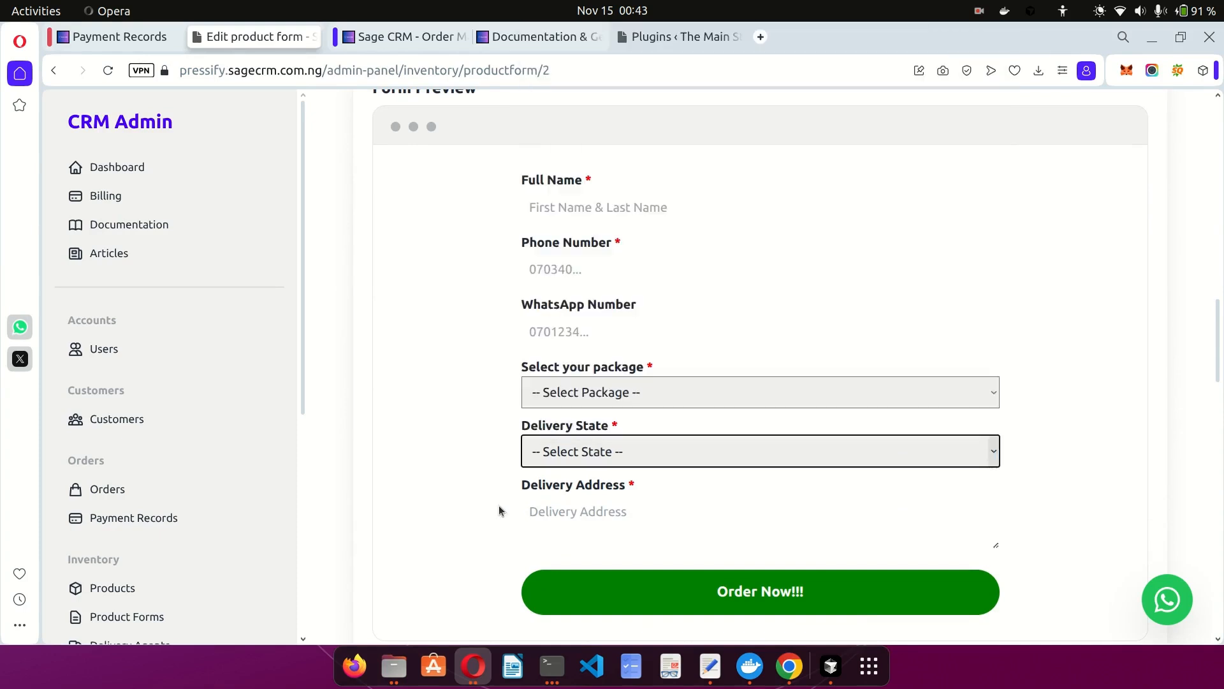
pyautogui.click(570, 517)
pyautogui.click(450, 495)
# Save the product form with both the 1 Pack and 2 Pack packages.
pyautogui.scroll(5, 473, 370)
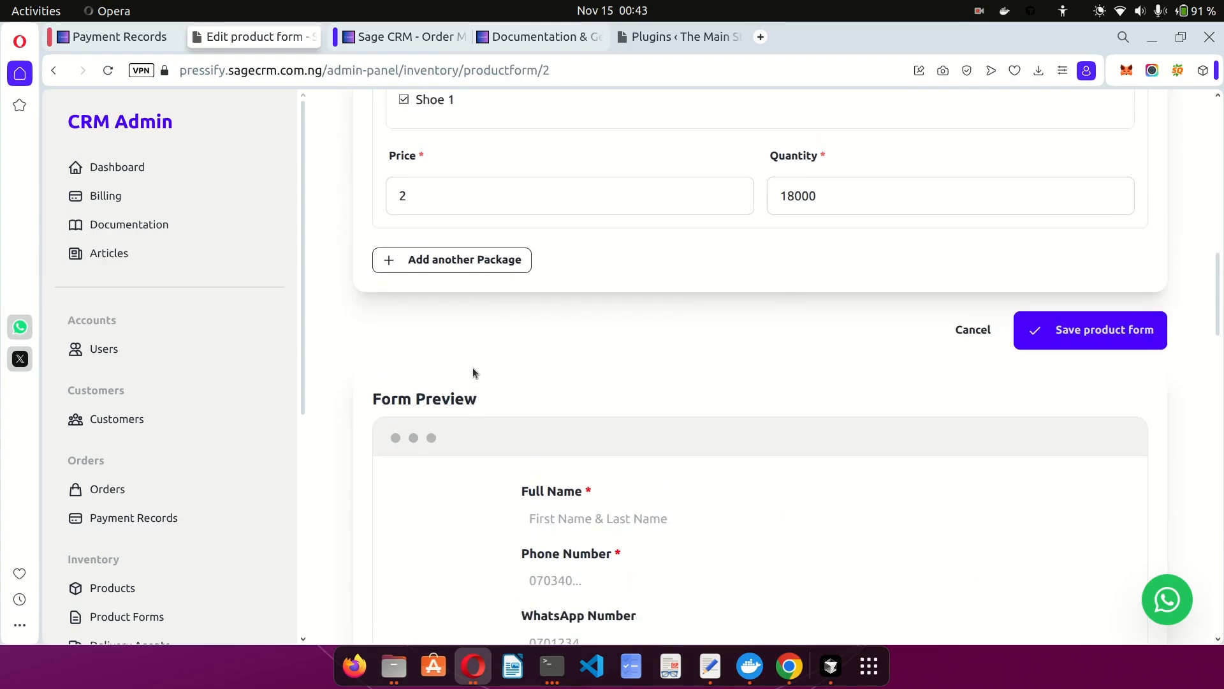
pyautogui.scroll(-8, 473, 370)
pyautogui.scroll(9, 473, 370)
pyautogui.scroll(-1, 472, 373)
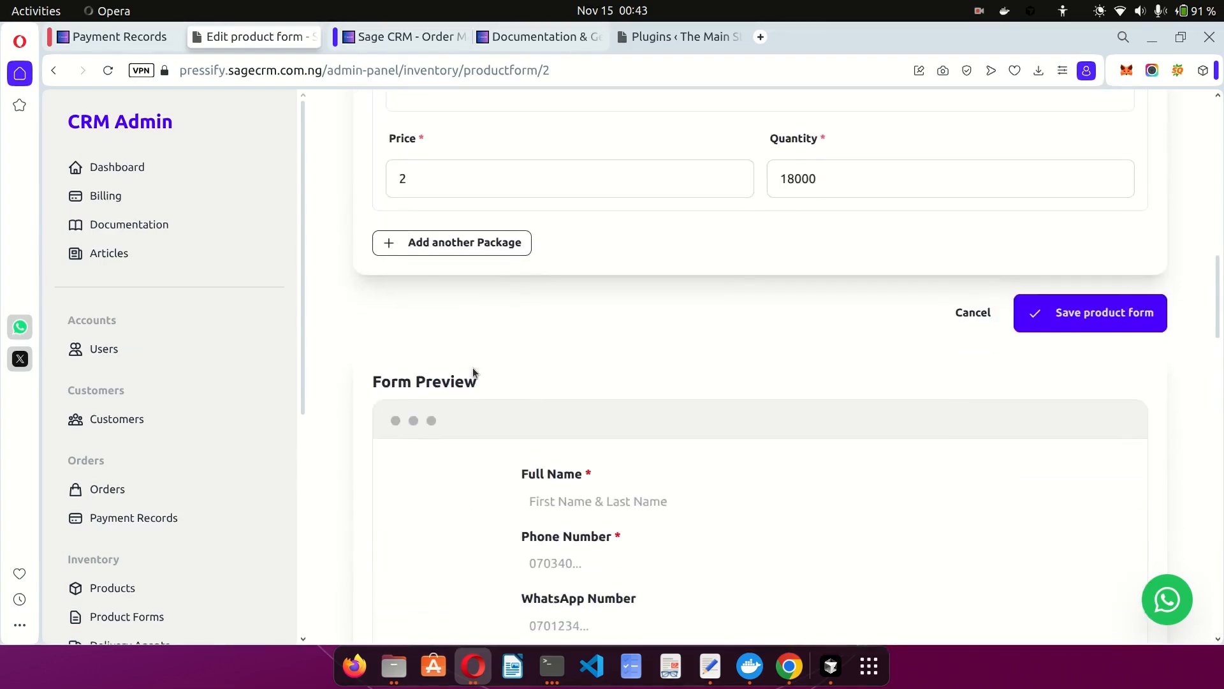
pyautogui.click(1102, 308)
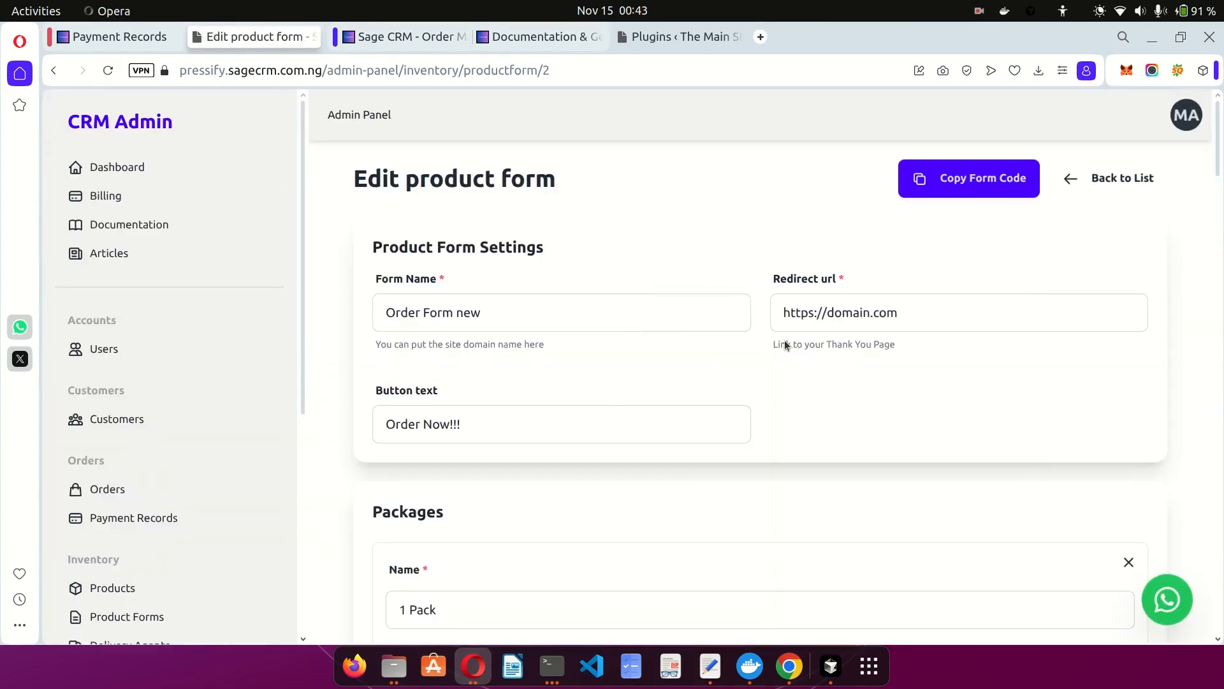
# In Form Preview, choose 2 Pack - ₦2.00 and Anambra as the delivery state.
pyautogui.scroll(-15, 659, 348)
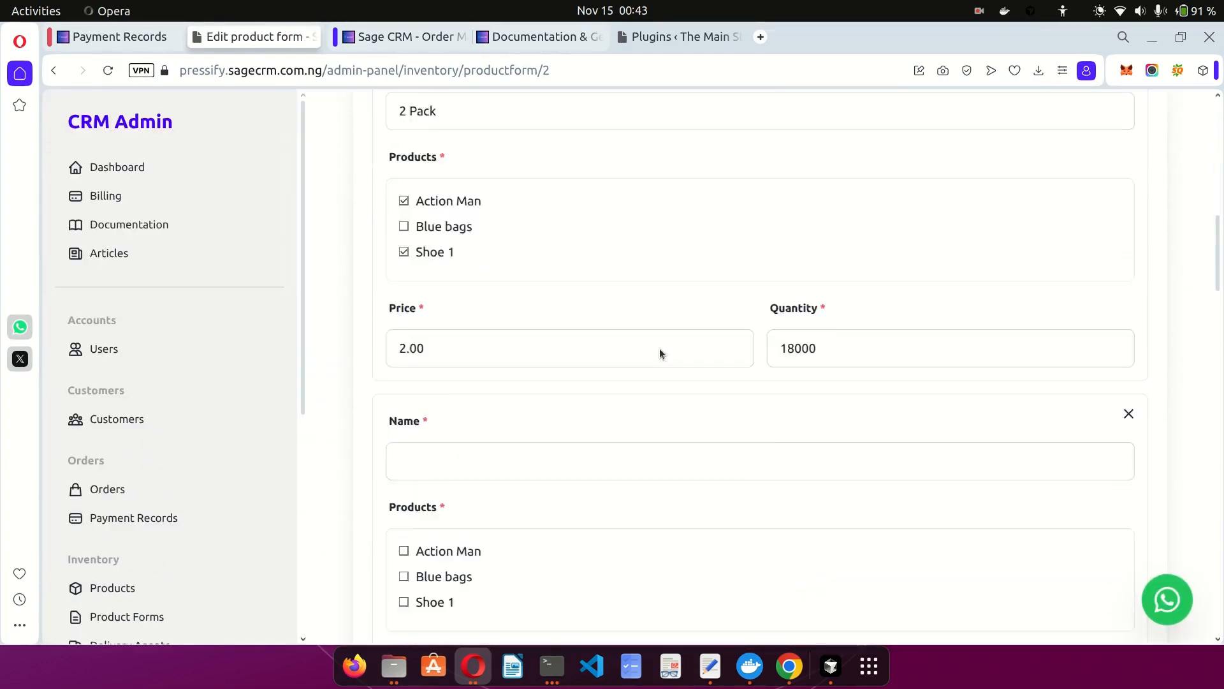
pyautogui.scroll(-7, 659, 349)
pyautogui.click(574, 240)
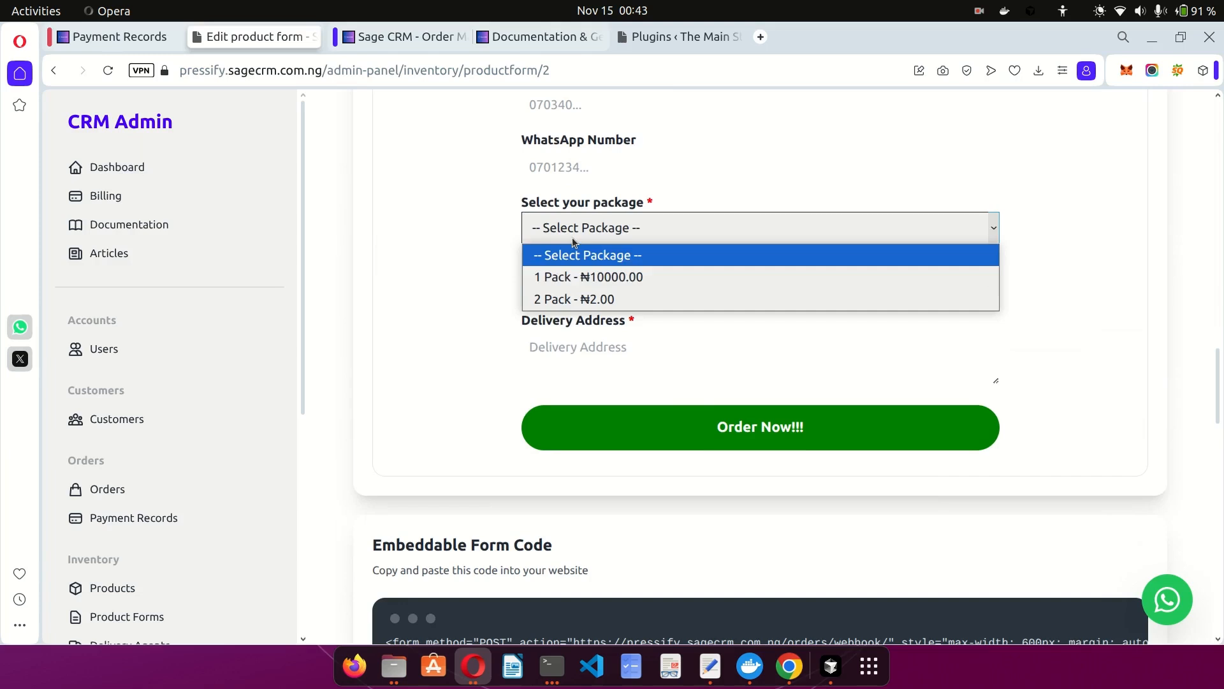
pyautogui.click(576, 282)
pyautogui.click(570, 240)
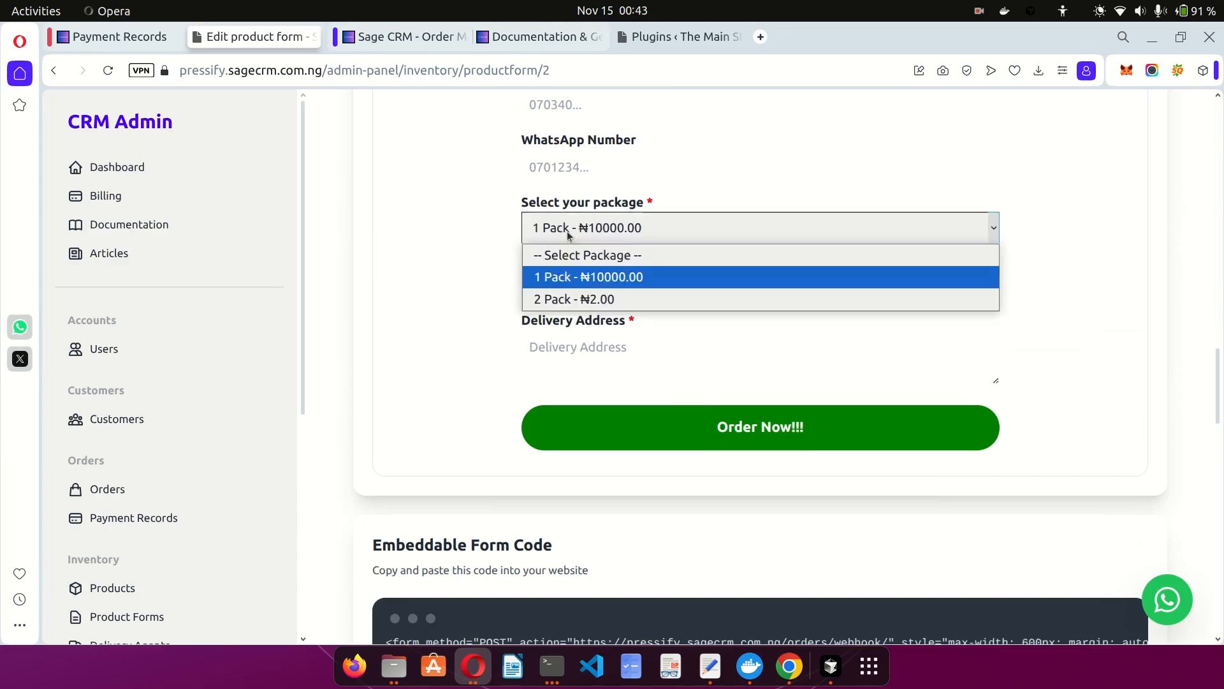
pyautogui.click(567, 298)
pyautogui.click(587, 289)
pyautogui.click(569, 399)
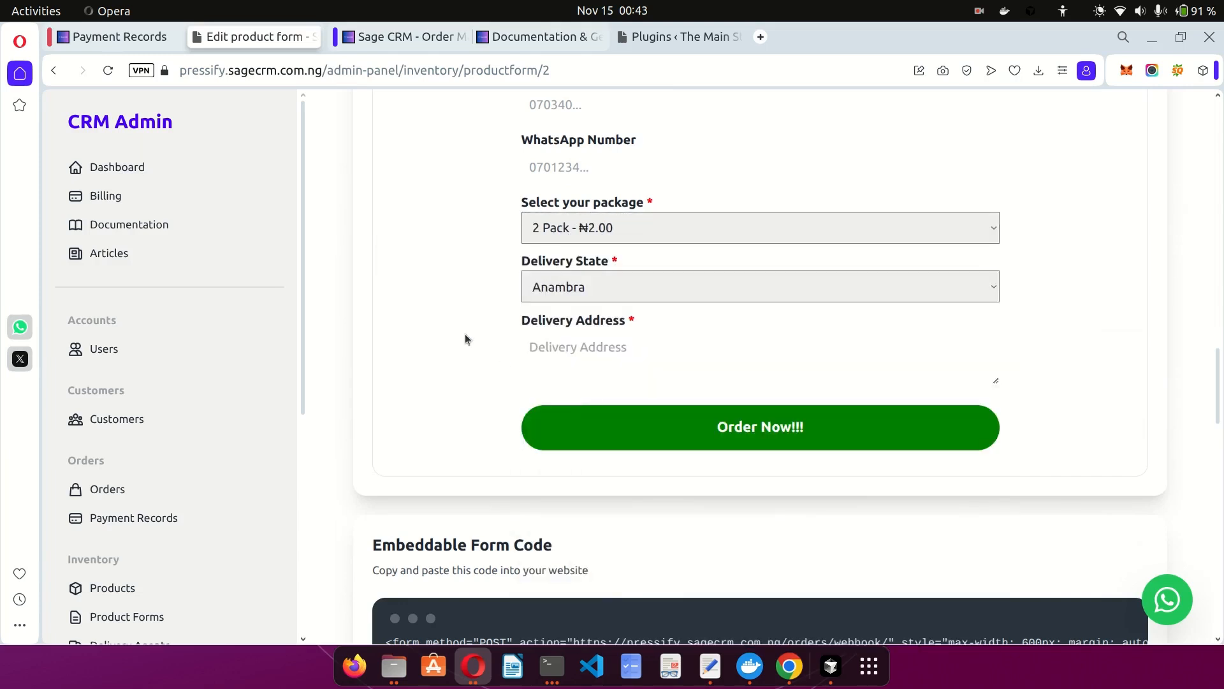
# Scroll back to the packages and place the cursor after the 2 in 2 Pack's price.
pyautogui.scroll(-3, 599, 255)
pyautogui.scroll(3, 599, 255)
pyautogui.scroll(-1, 599, 255)
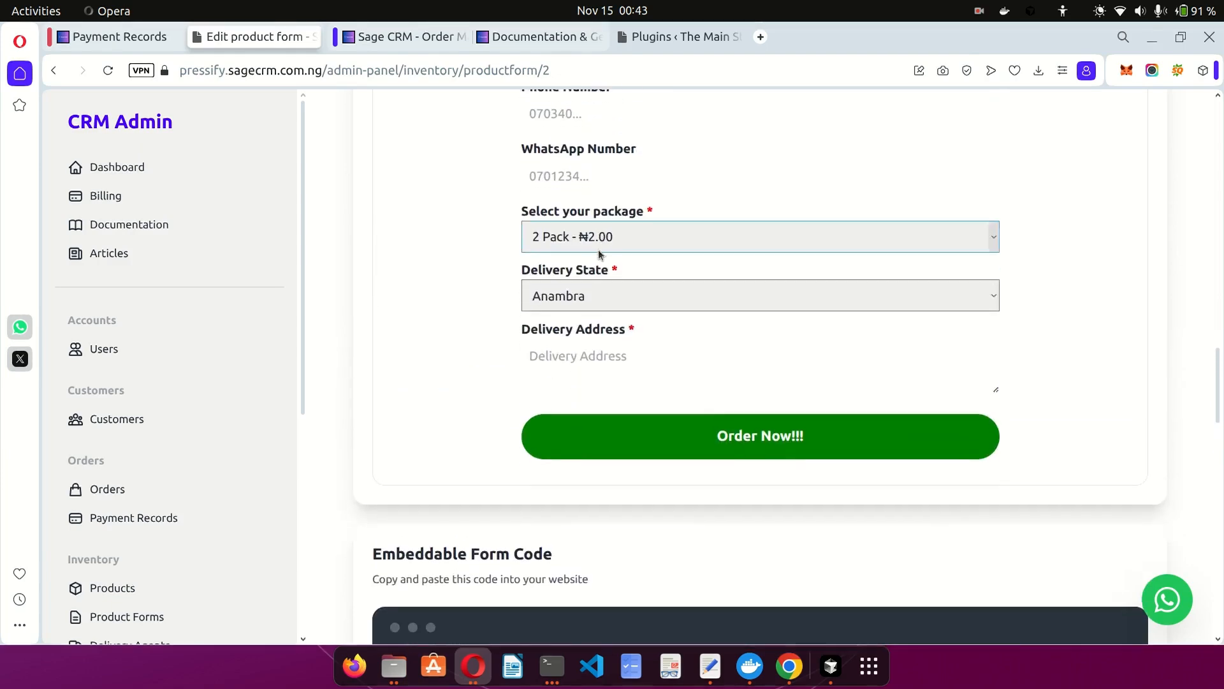
pyautogui.scroll(-3, 599, 253)
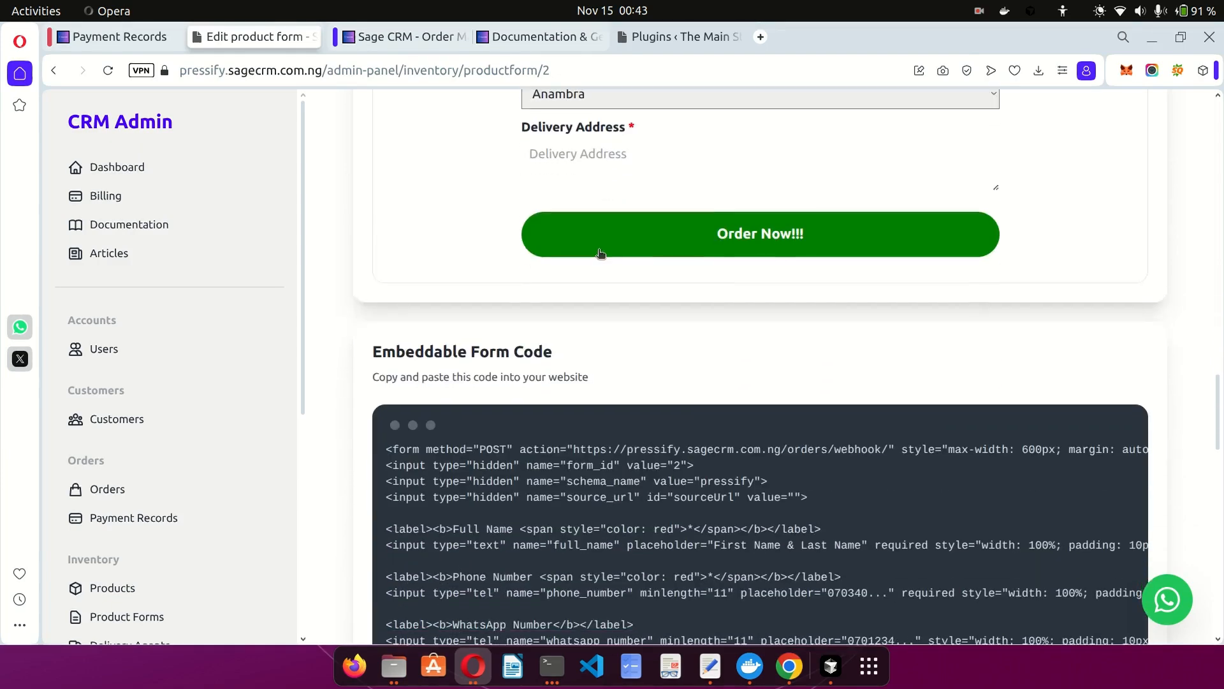
pyautogui.scroll(6, 599, 254)
pyautogui.scroll(12, 689, 327)
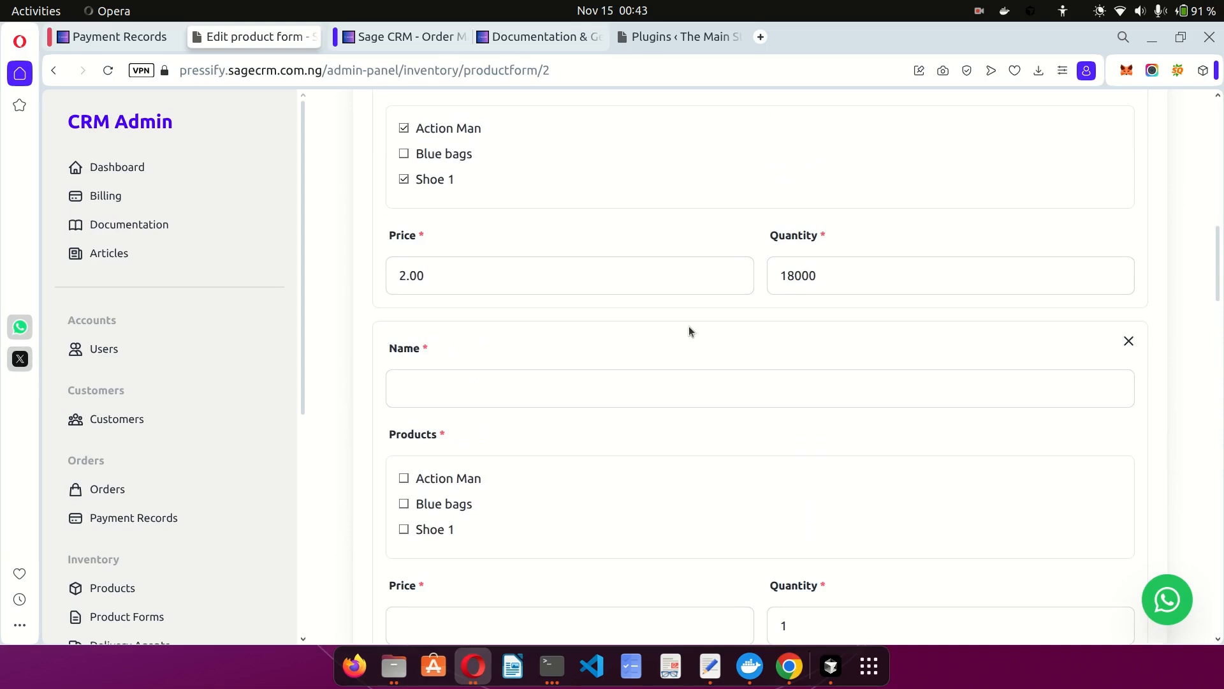
pyautogui.scroll(-2, 689, 327)
pyautogui.click(531, 466)
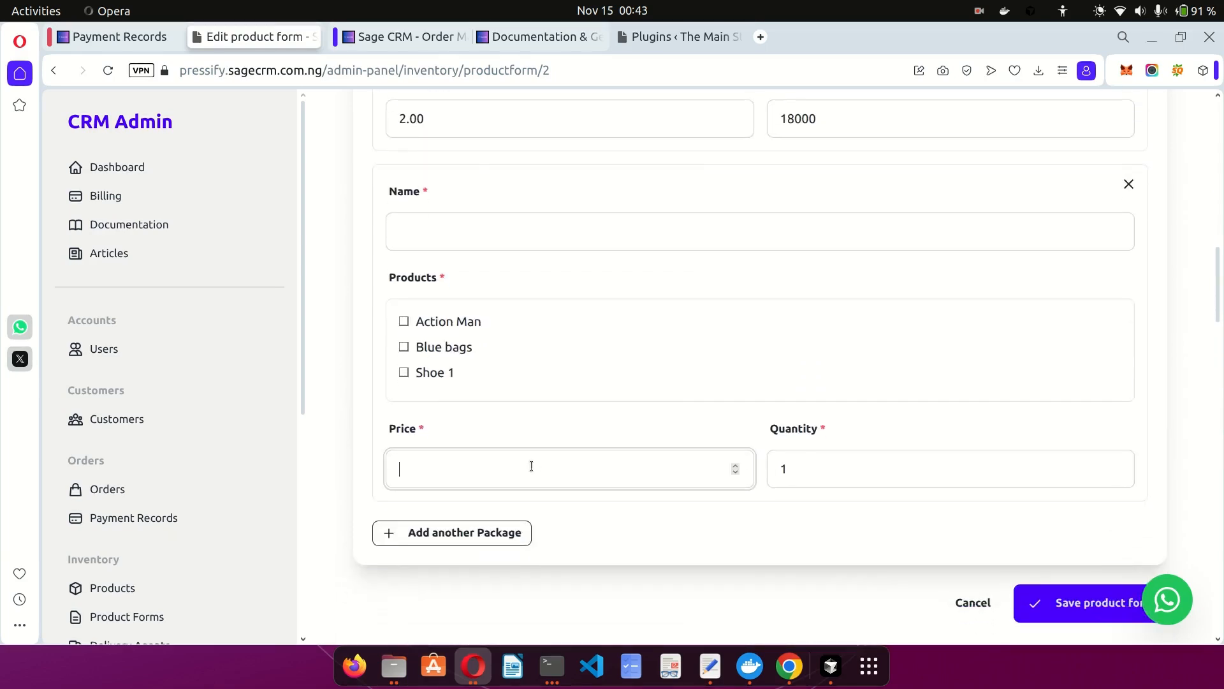
pyautogui.scroll(9, 531, 466)
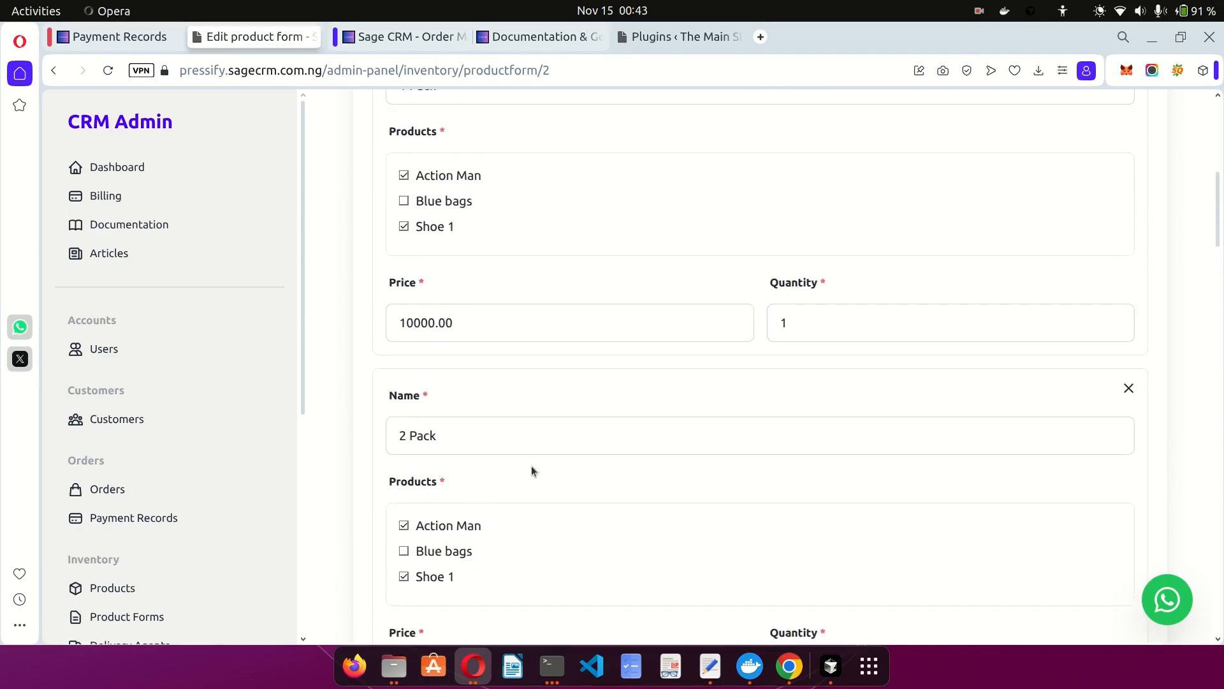
pyautogui.scroll(-4, 532, 471)
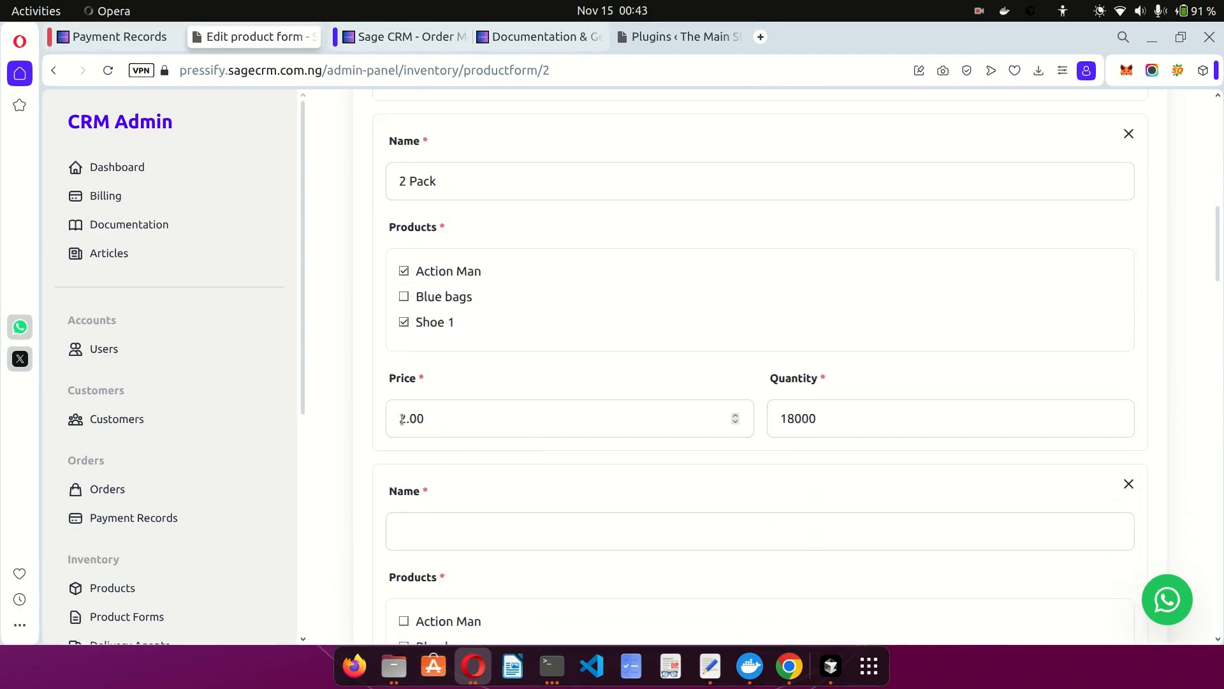
pyautogui.click(405, 418)
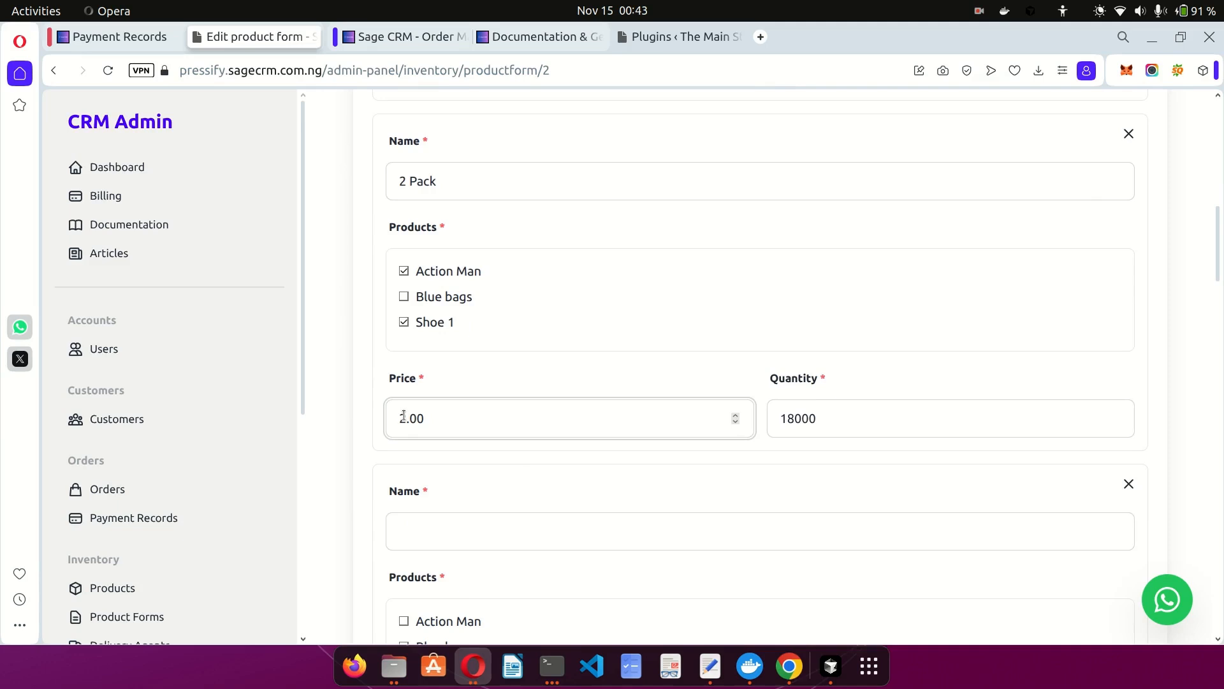
# Change the 2 Pack price to 20000.00 and its quantity to 2.
pyautogui.write('0000')
pyautogui.click(811, 418)
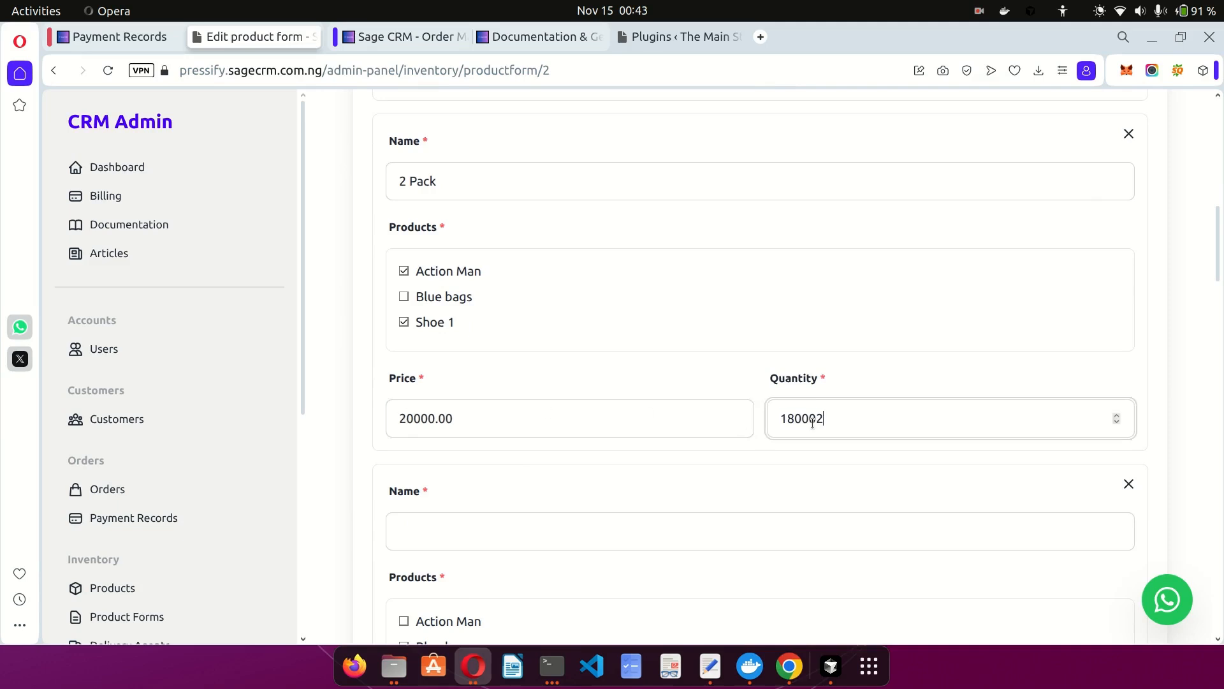
pyautogui.hotkey('ctrl', 'a')
pyautogui.press('Right')
pyautogui.hotkey('ctrl', 'a')
pyautogui.press('BackSpace')
pyautogui.click(715, 460)
# Delete the blank third package and save the product form.
pyautogui.scroll(-2, 715, 460)
pyautogui.click(1129, 375)
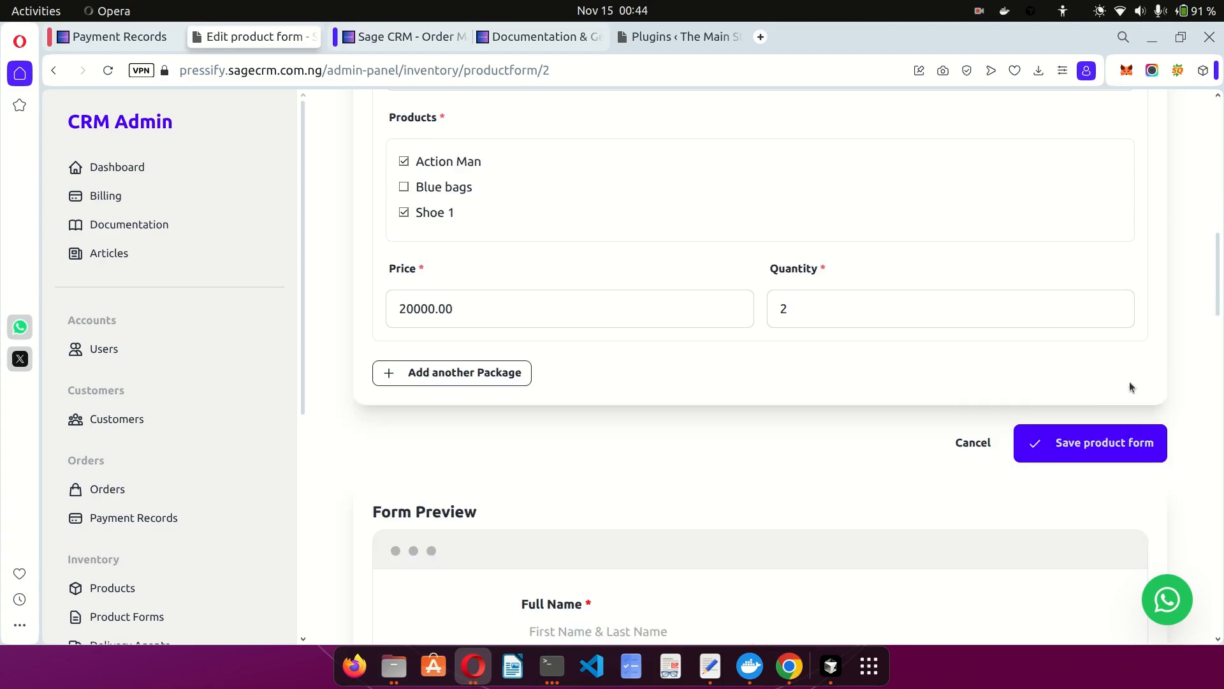
pyautogui.scroll(10, 905, 434)
pyautogui.scroll(-7, 906, 433)
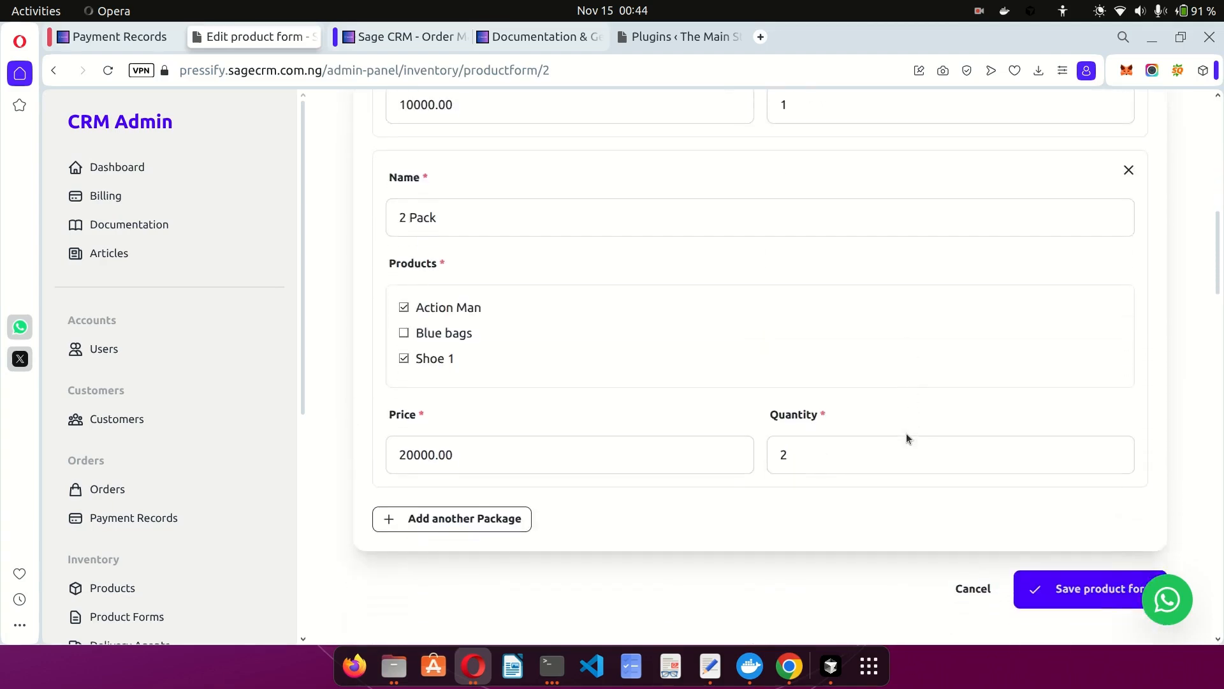
pyautogui.click(1076, 588)
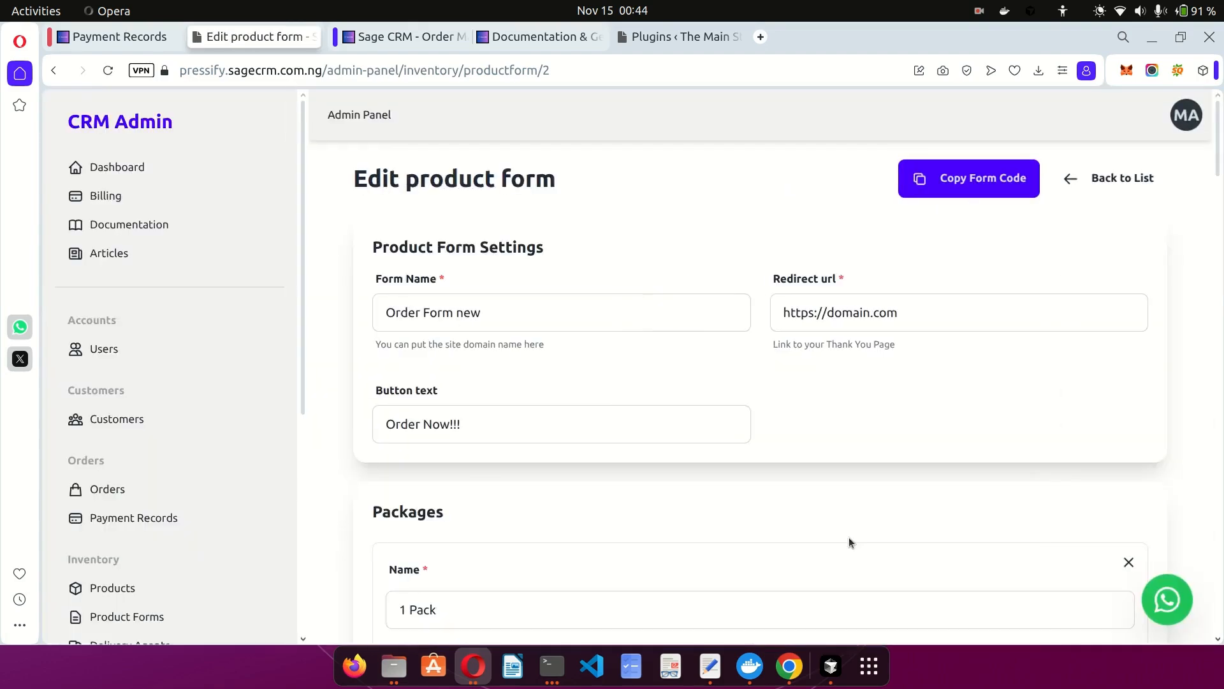
# Check in Form Preview that 2 Pack is now offered at ₦20000.00.
pyautogui.scroll(-10, 848, 542)
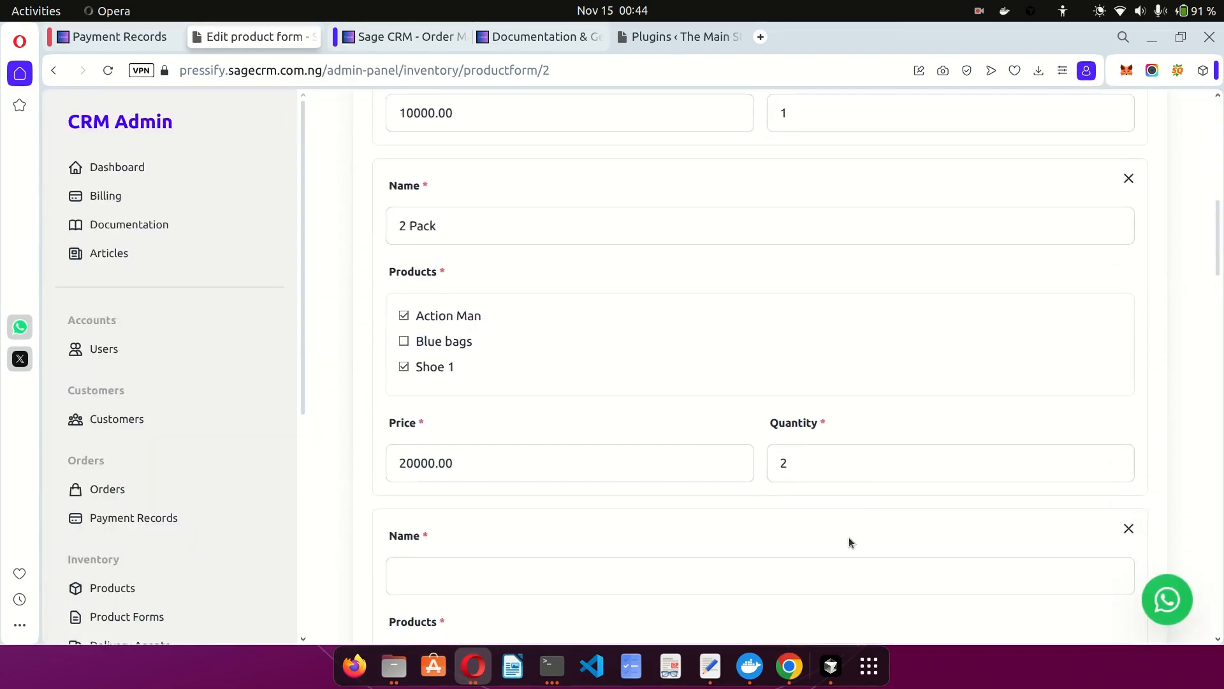
pyautogui.scroll(-8, 774, 488)
pyautogui.scroll(-5, 669, 439)
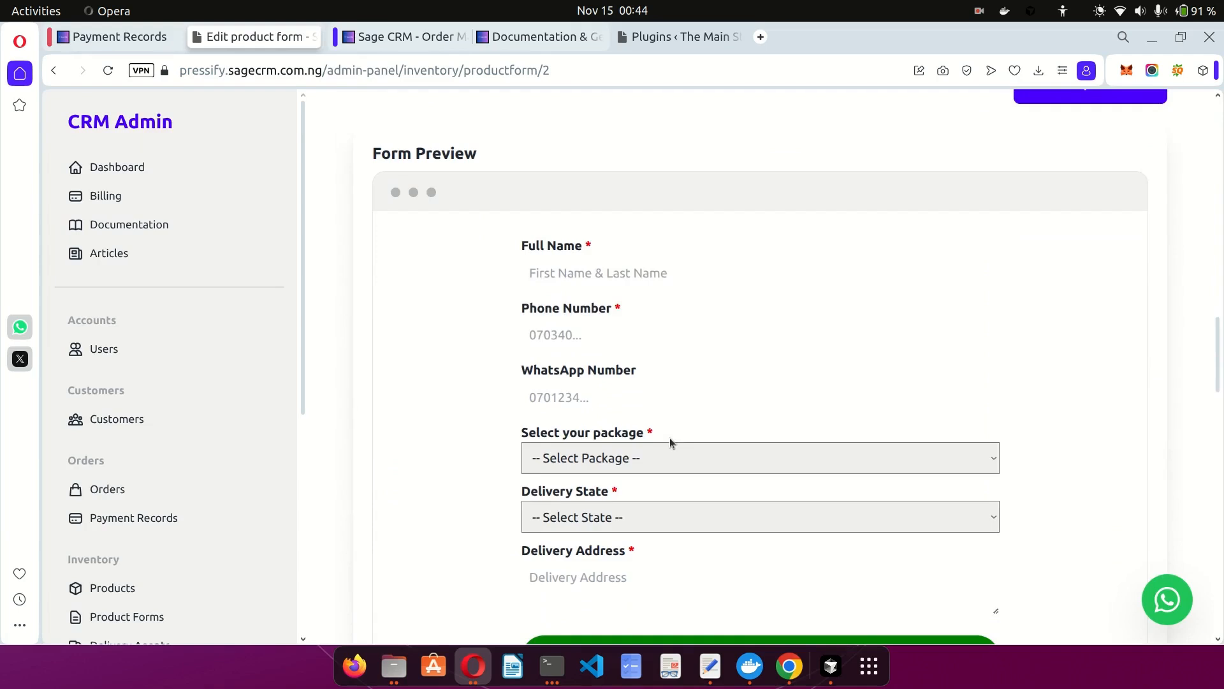
pyautogui.click(611, 459)
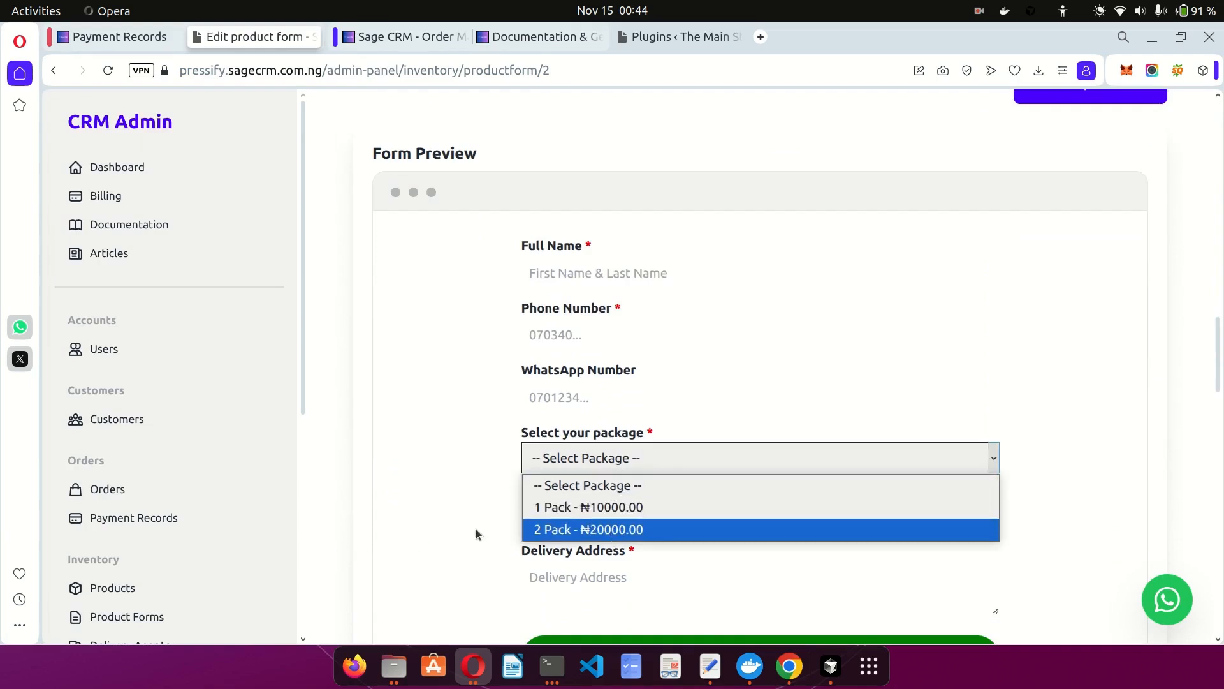
pyautogui.click(537, 532)
pyautogui.click(601, 517)
pyautogui.click(600, 517)
pyautogui.click(456, 482)
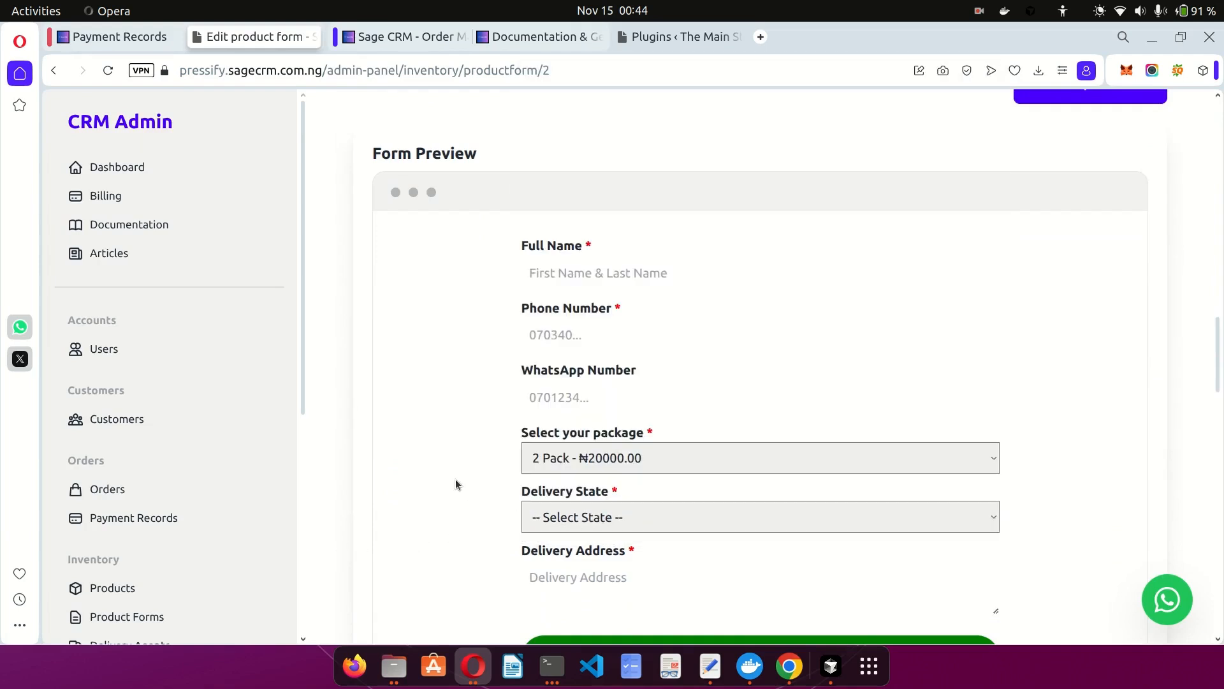
pyautogui.scroll(4, 455, 482)
pyautogui.scroll(10, 455, 479)
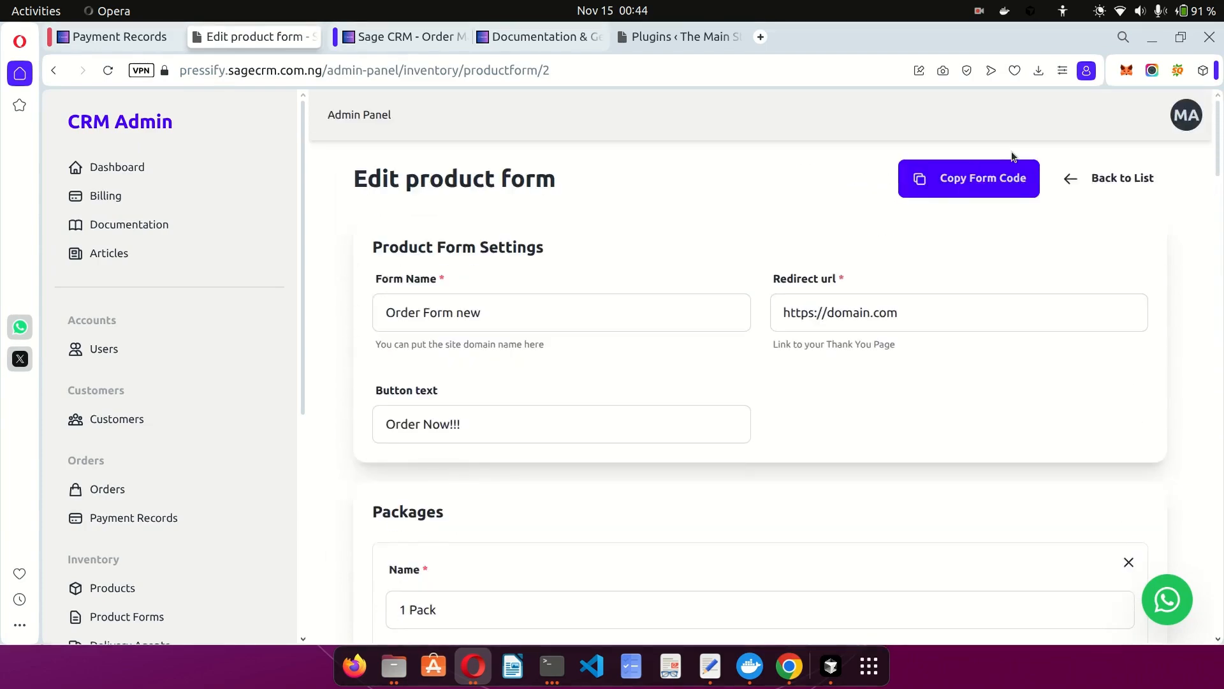
# Copy the Embeddable Form Code for Order Form new and return to the page top.
pyautogui.click(966, 184)
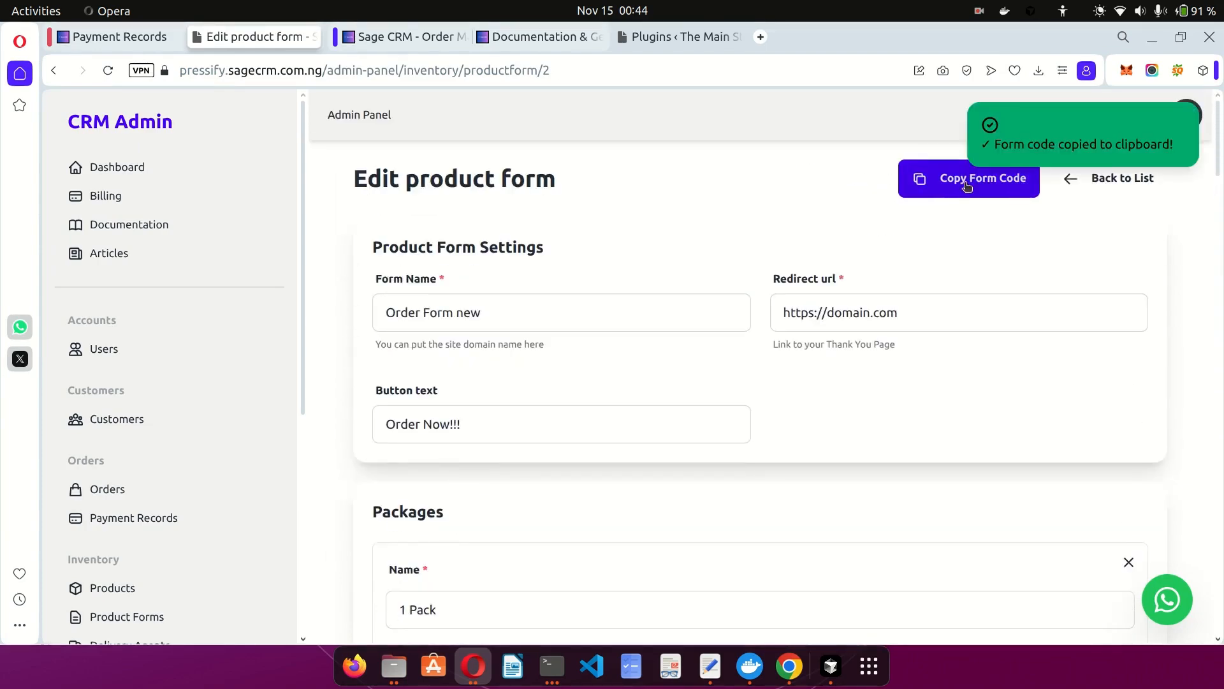
pyautogui.scroll(-20, 929, 290)
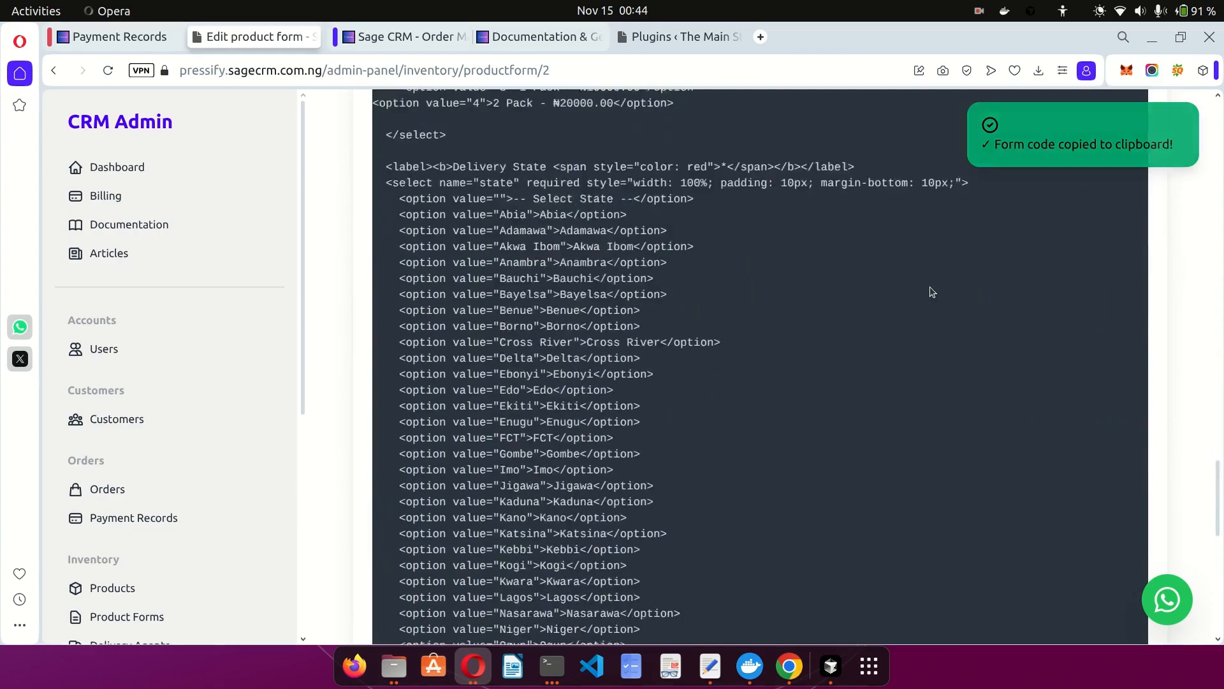
pyautogui.scroll(6, 929, 287)
pyautogui.scroll(-16, 743, 303)
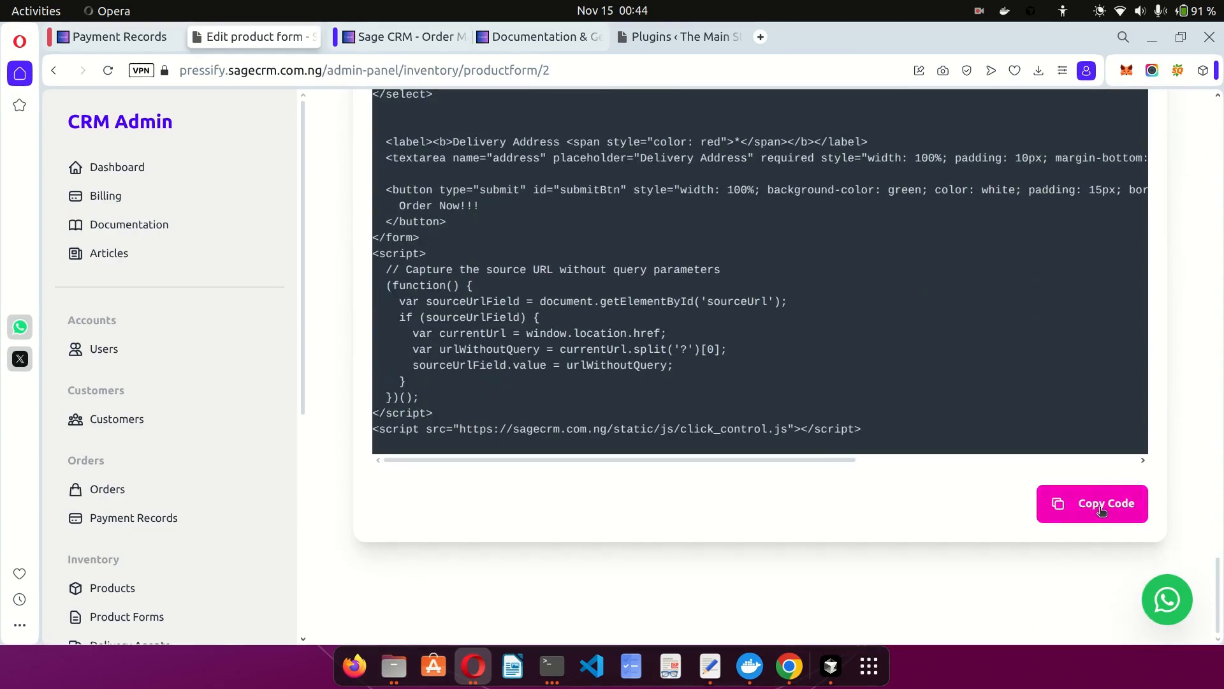
pyautogui.click(1101, 508)
pyautogui.scroll(15, 924, 422)
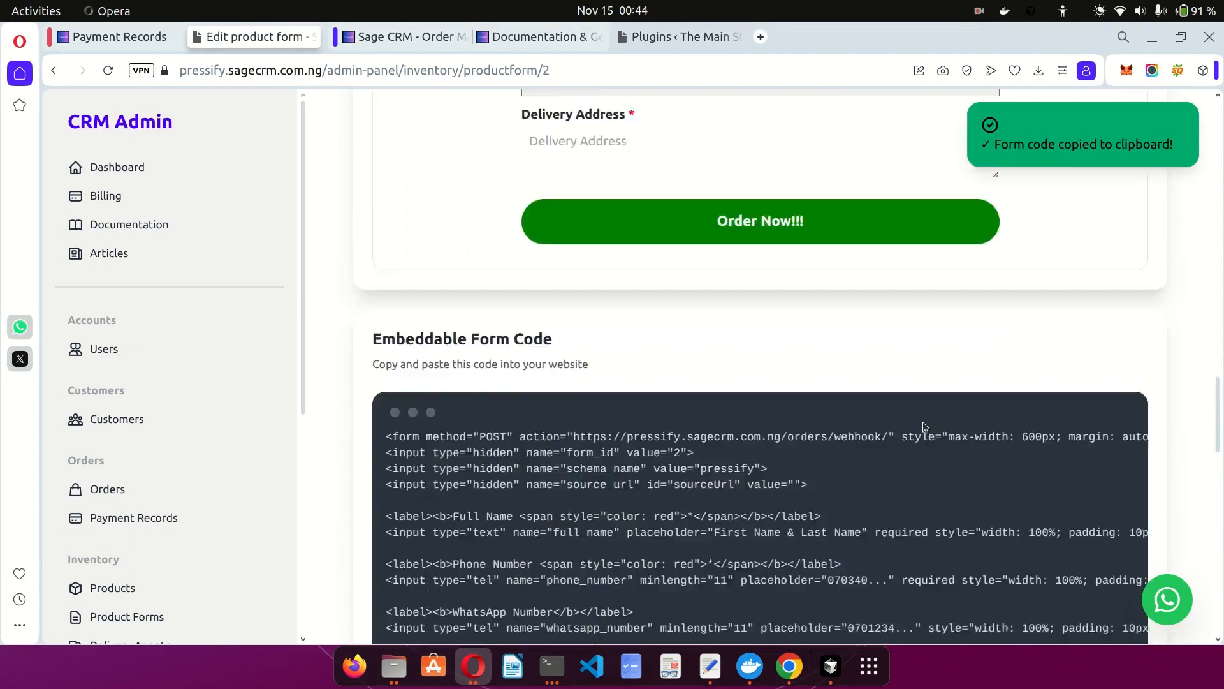
pyautogui.scroll(5, 923, 423)
pyautogui.scroll(10, 669, 264)
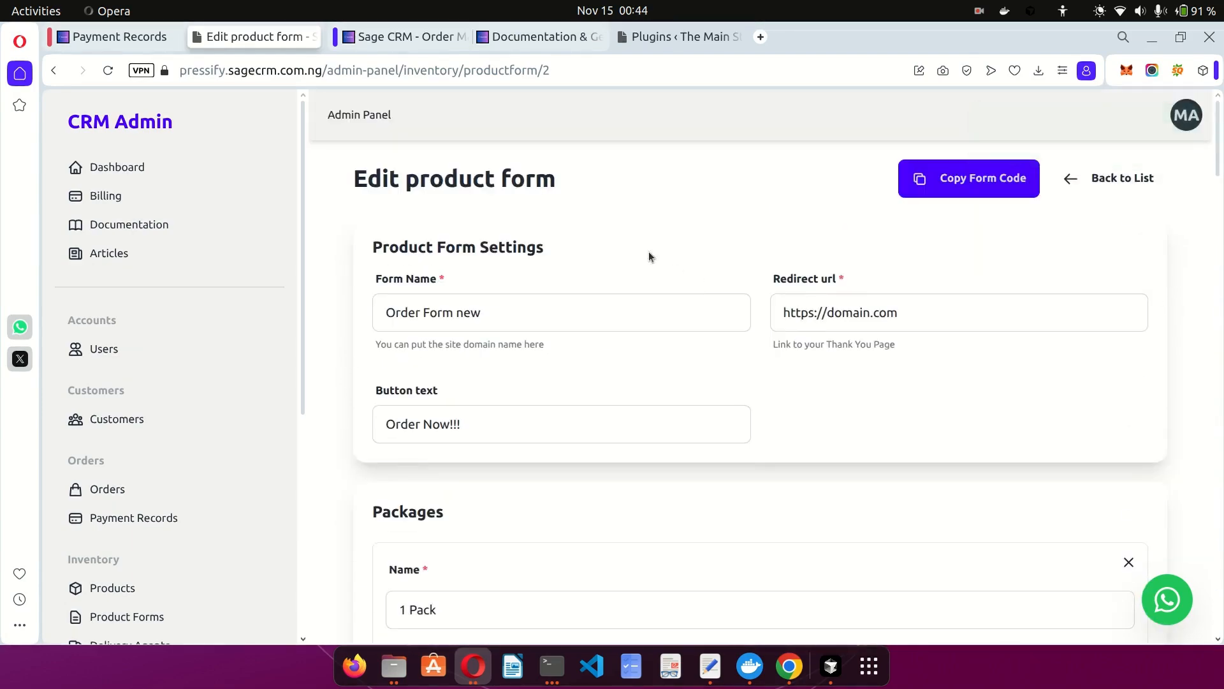
# In WordPress, start a new page, dismiss the Otter Blocks welcome, and title it 'Sagecrm test'.
pyautogui.click(661, 38)
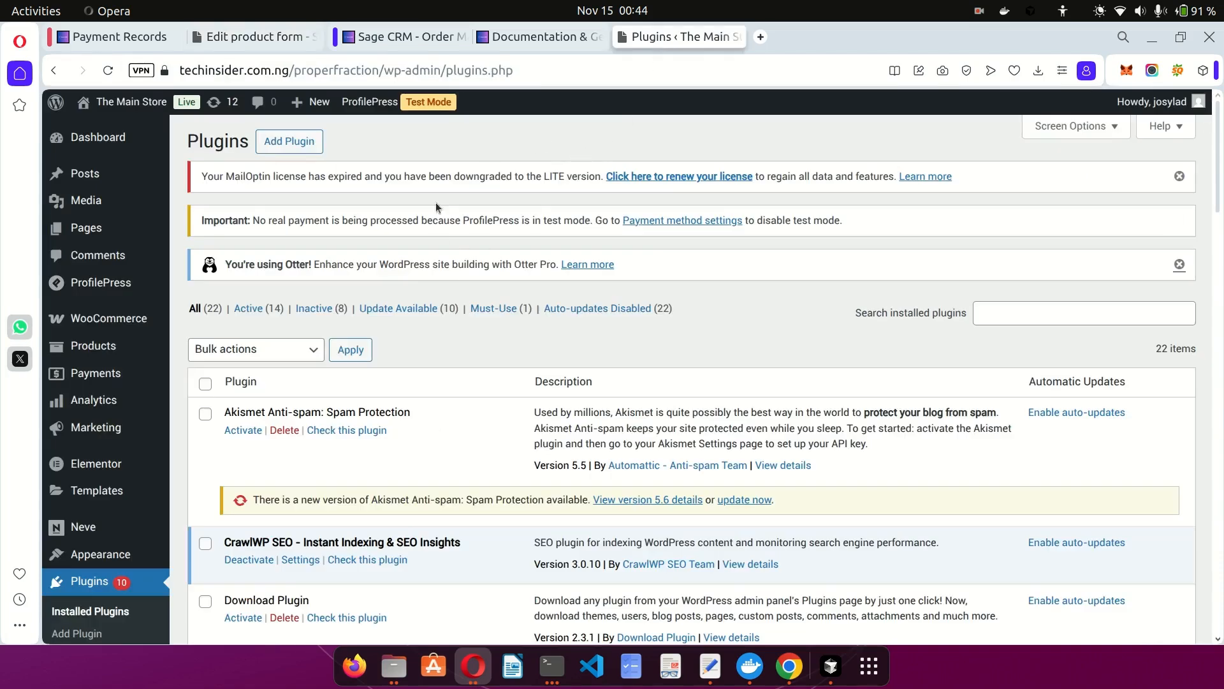
pyautogui.moveTo(311, 102)
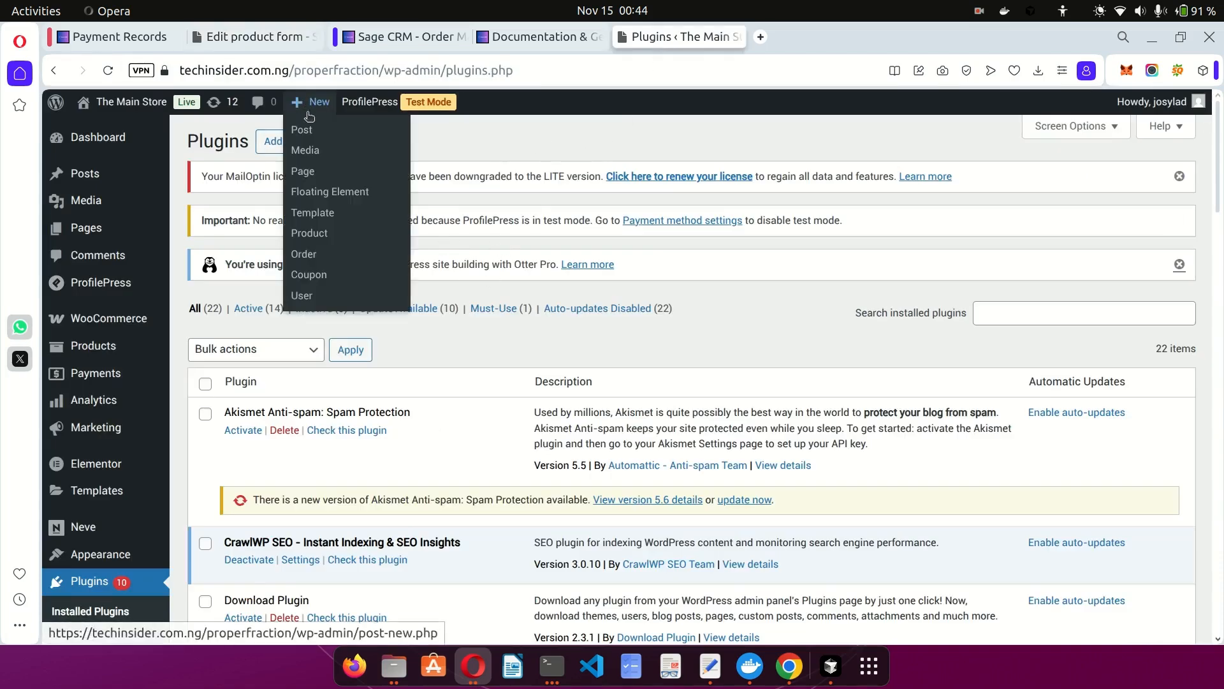
pyautogui.click(315, 172)
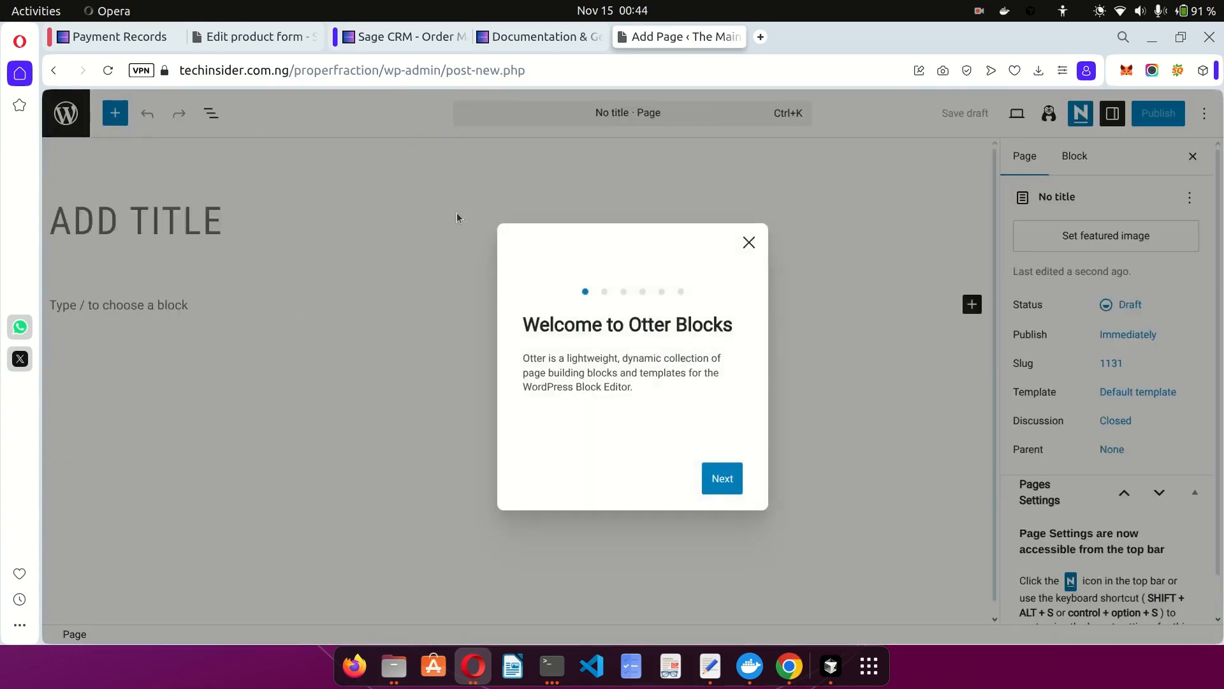
pyautogui.click(751, 197)
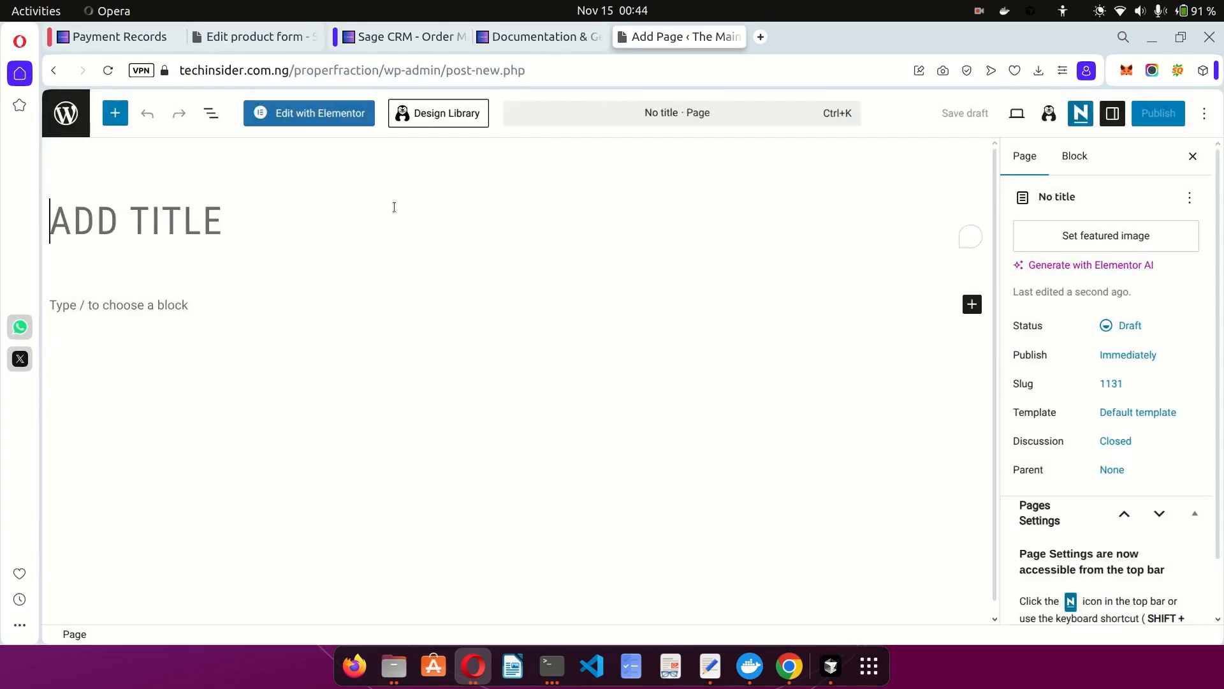
pyautogui.write('Sagecrm ')
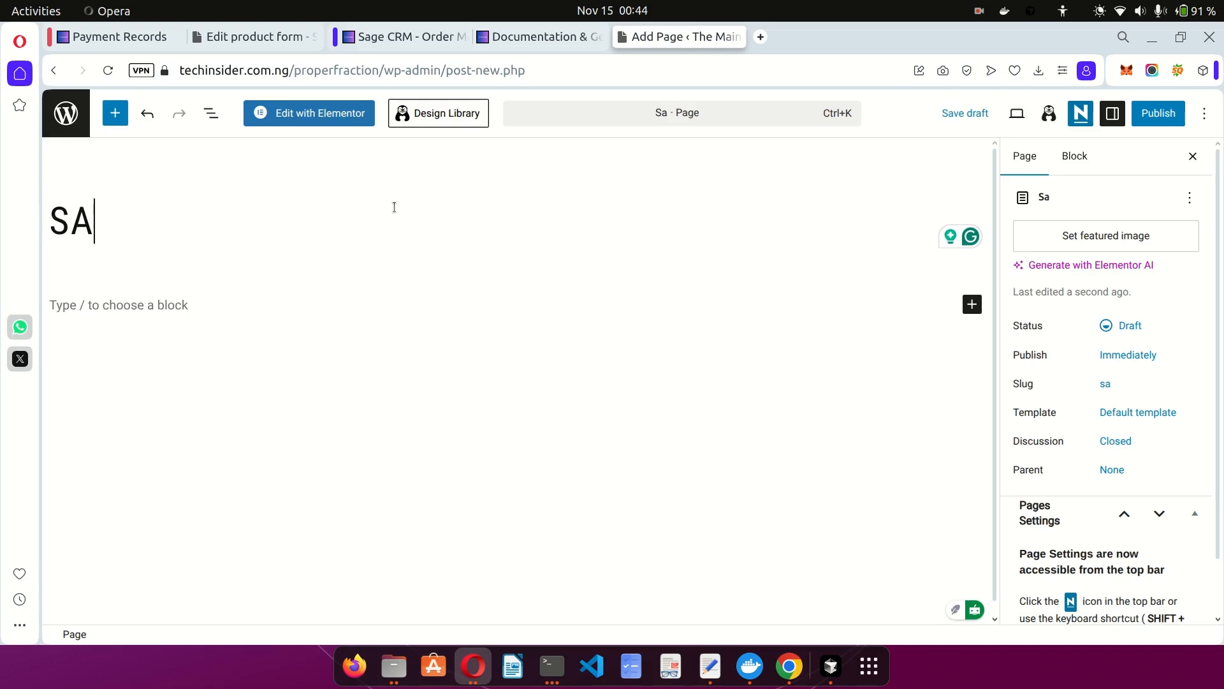
pyautogui.write('test')
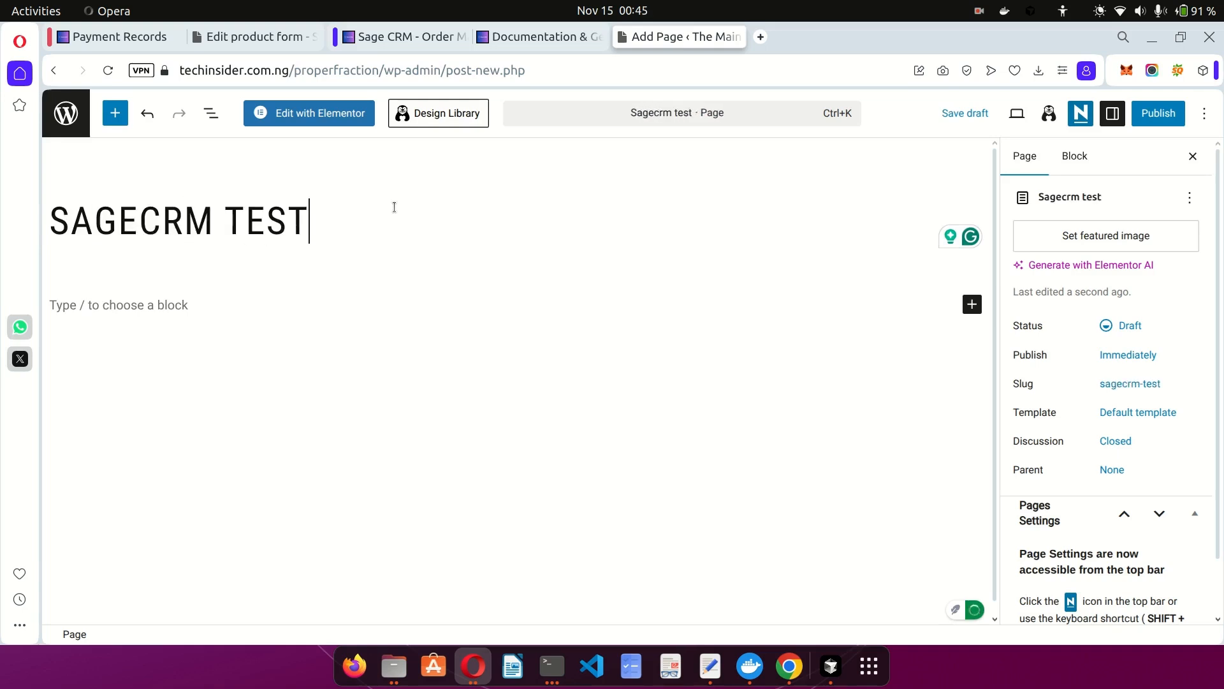
# Open the Sagecrm test draft in Elementor, then switch back to the Edit product form tab.
pyautogui.click(311, 117)
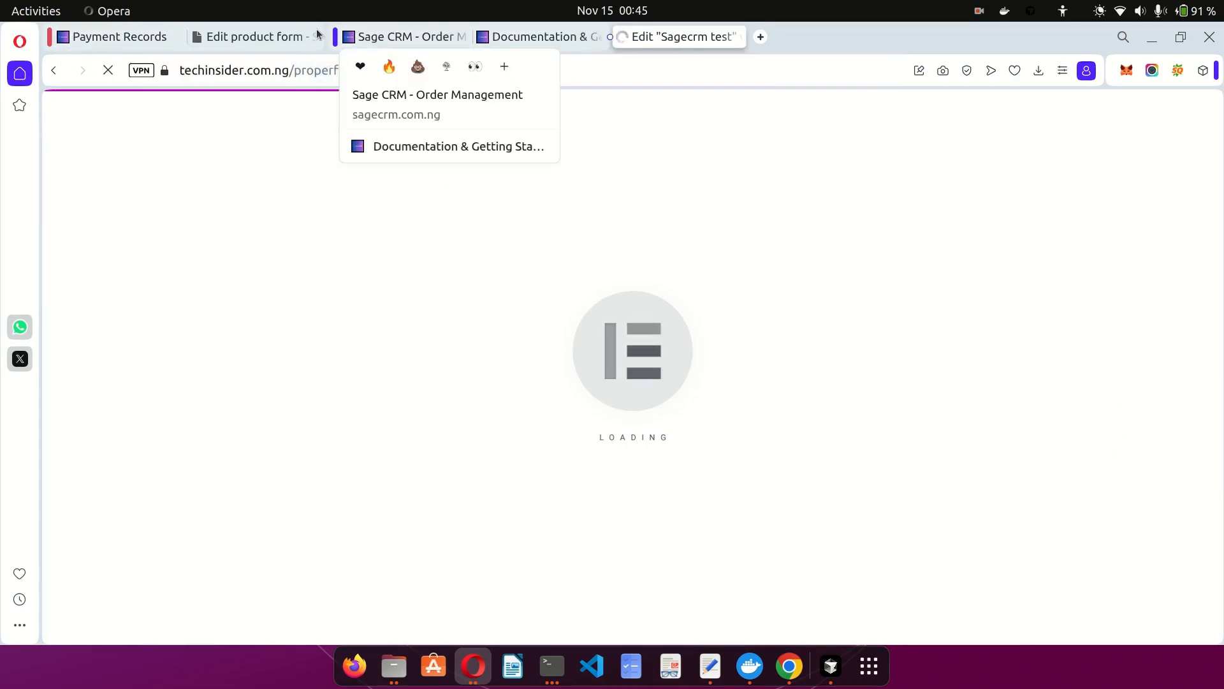
pyautogui.click(224, 38)
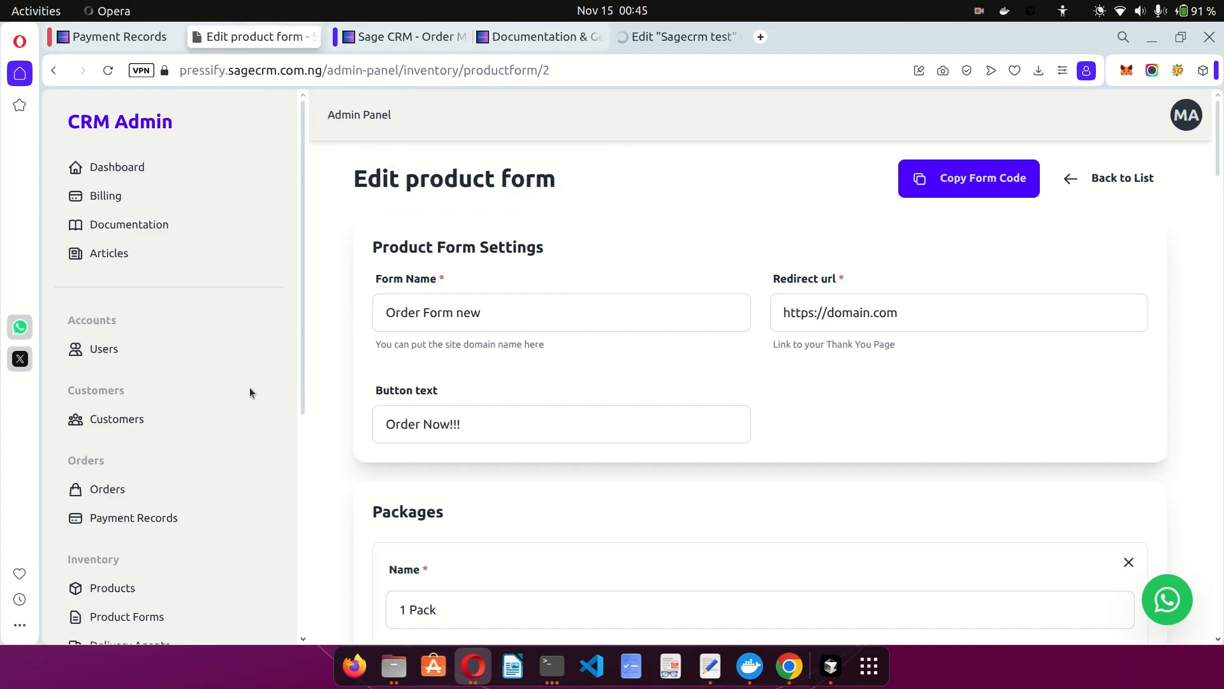
# Browse through the SMS Templates list in Sage CRM.
pyautogui.scroll(-6, 212, 407)
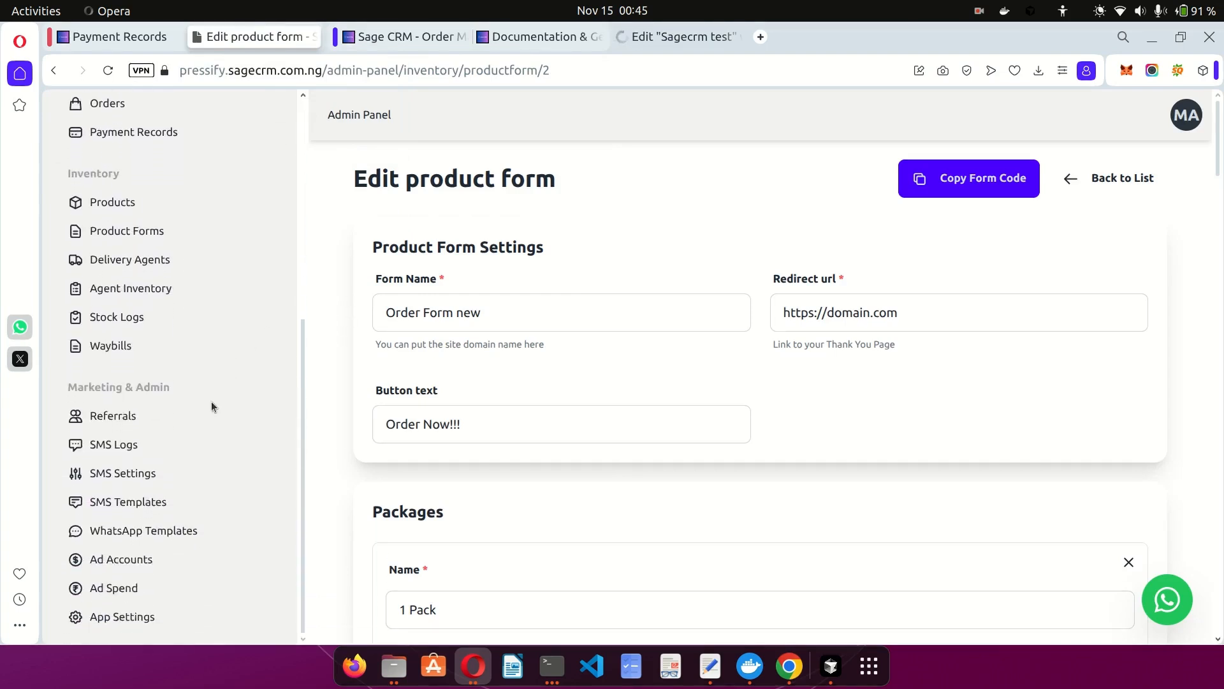
pyautogui.click(144, 501)
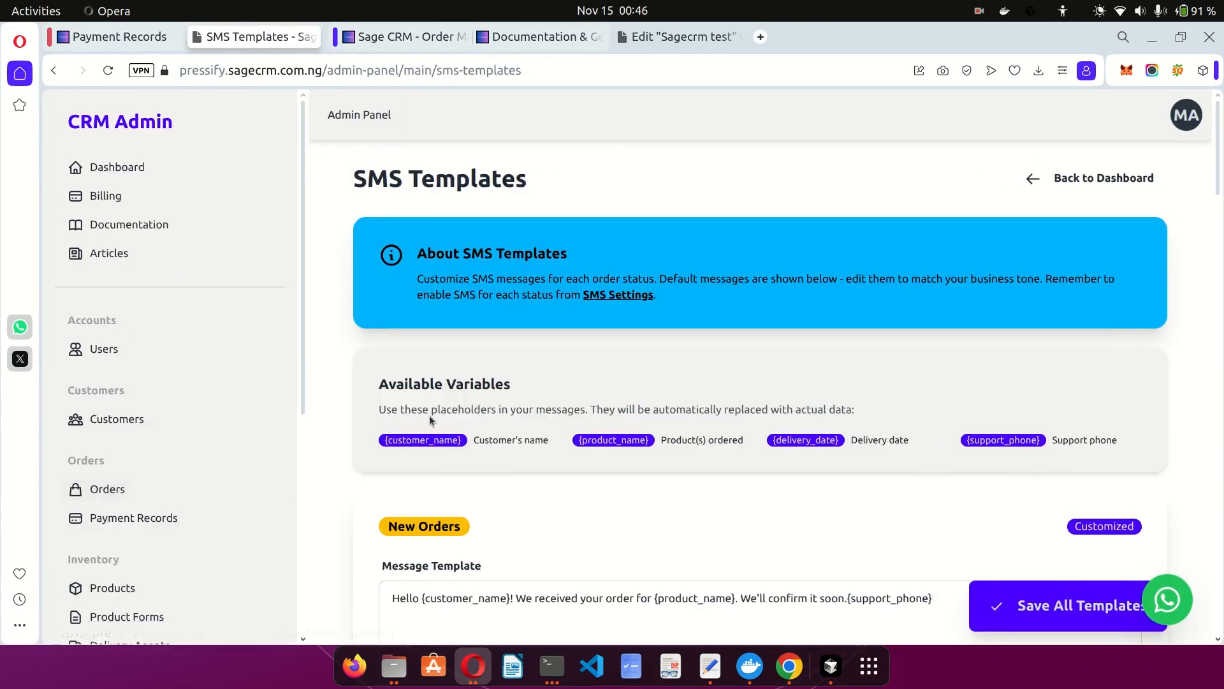
pyautogui.scroll(-4, 593, 381)
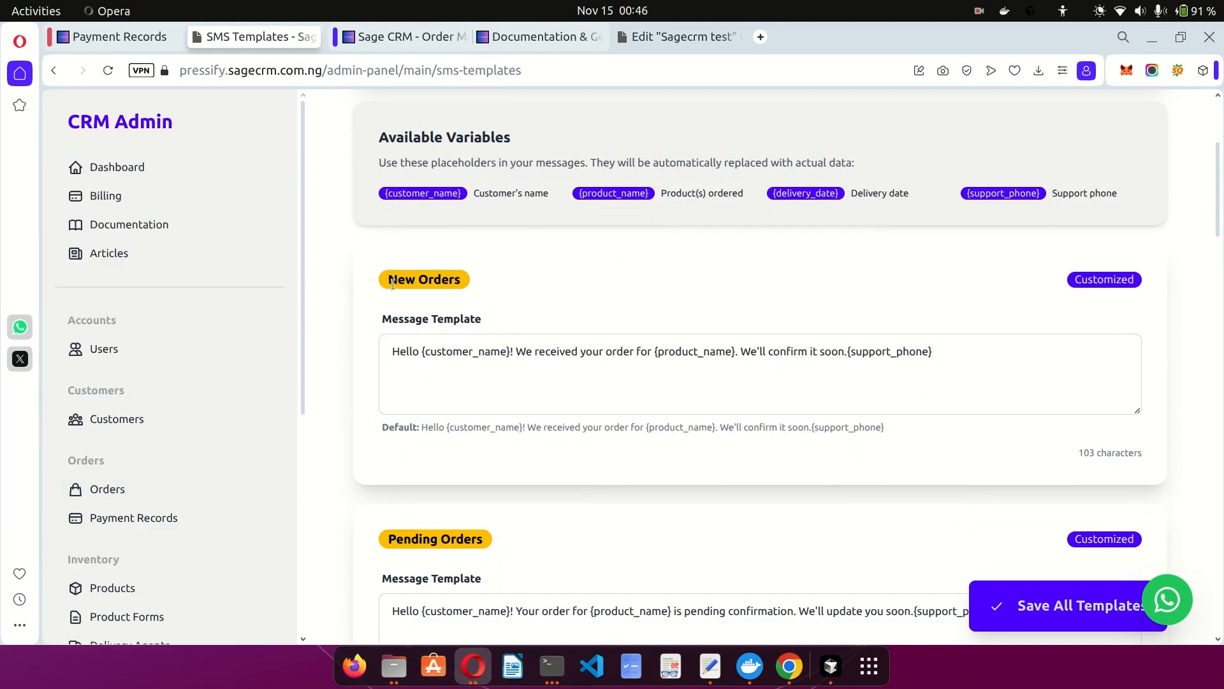
pyautogui.scroll(-1, 496, 353)
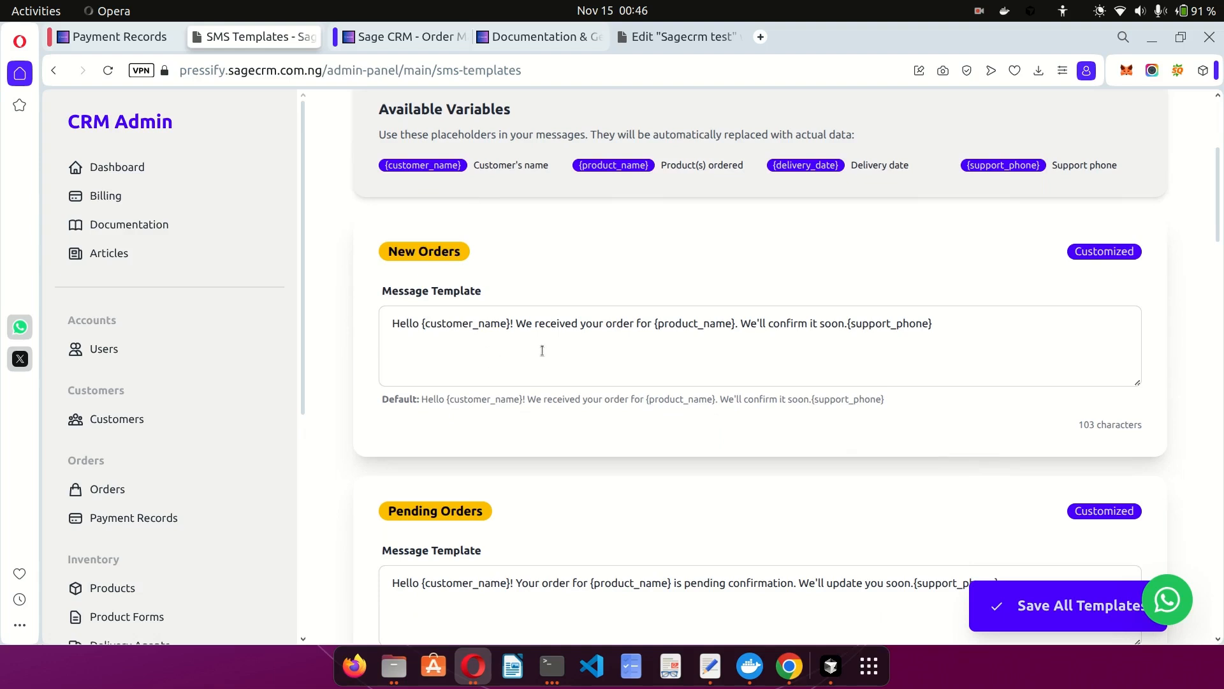
pyautogui.scroll(-1, 542, 350)
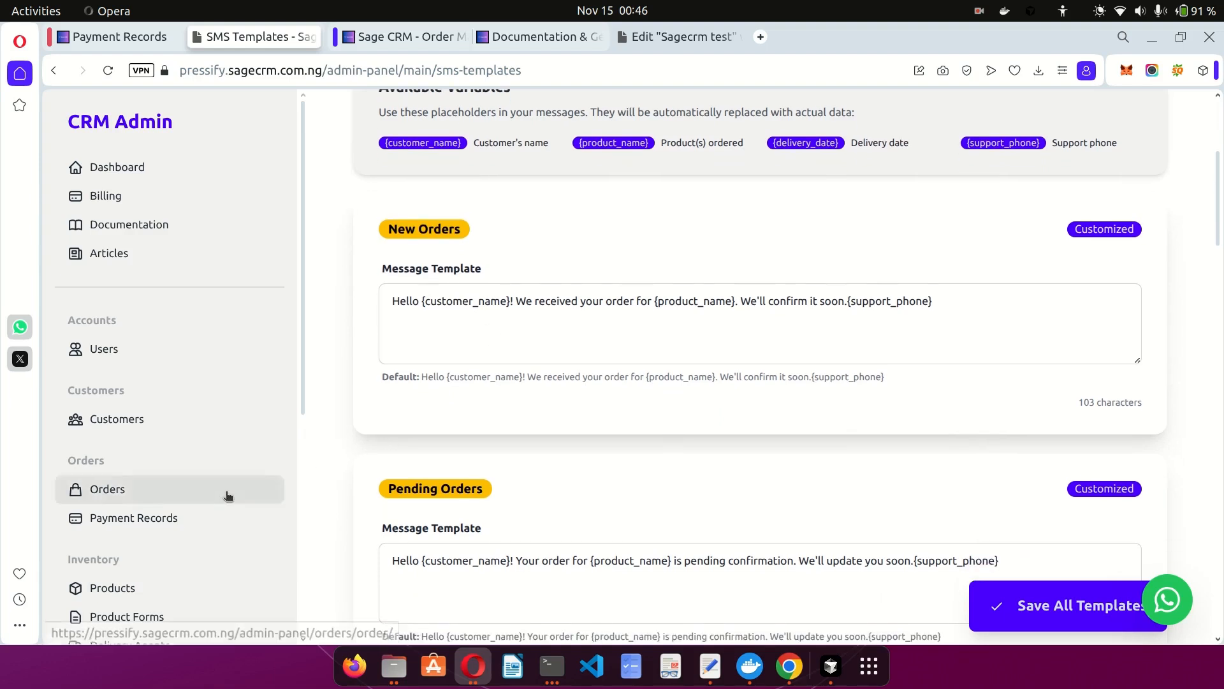
pyautogui.scroll(-5, 232, 496)
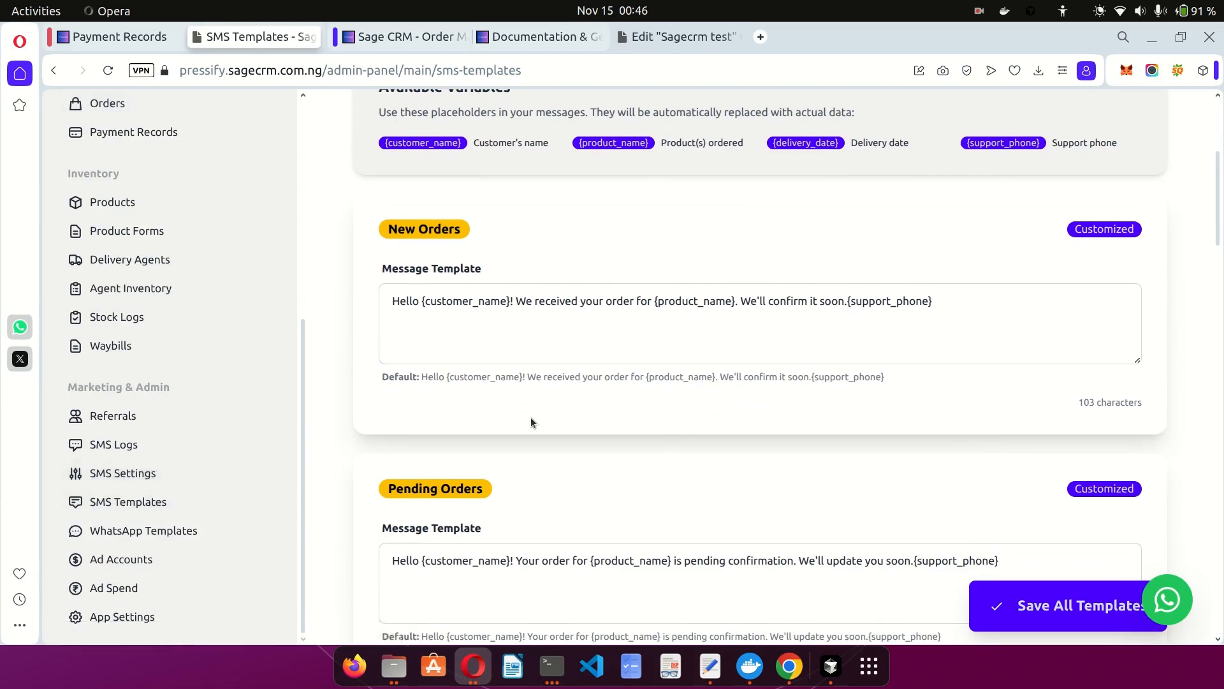
pyautogui.scroll(-5, 488, 412)
pyautogui.scroll(-12, 648, 413)
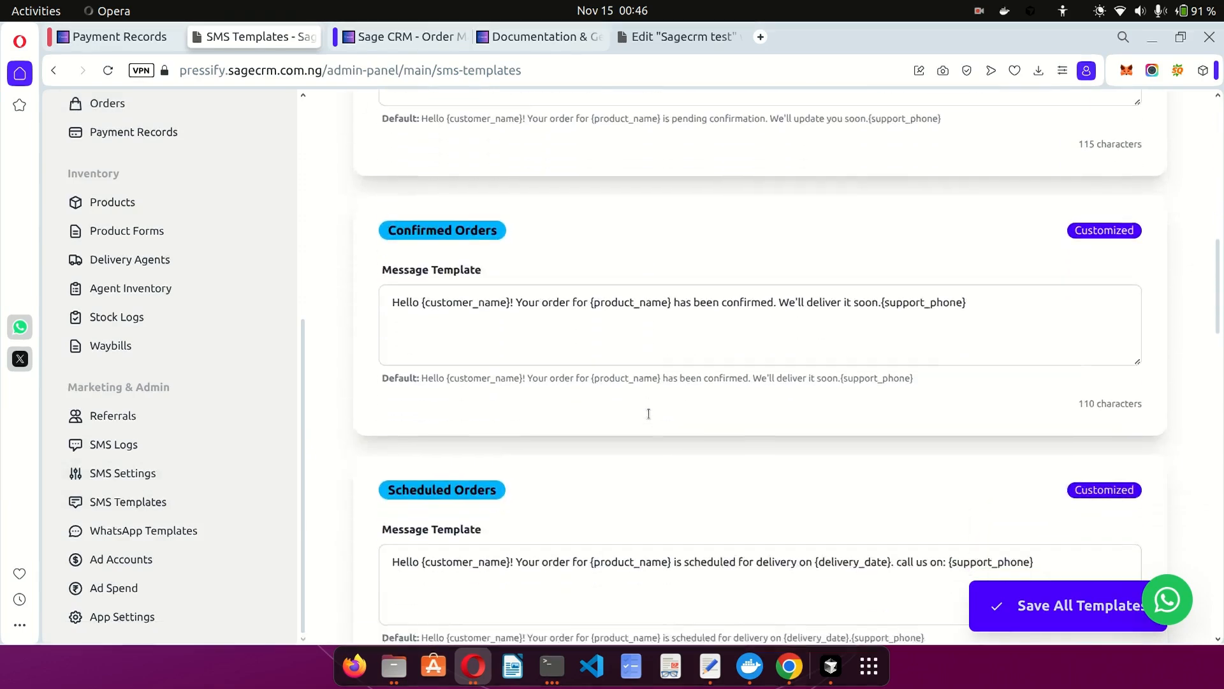
pyautogui.scroll(-8, 663, 294)
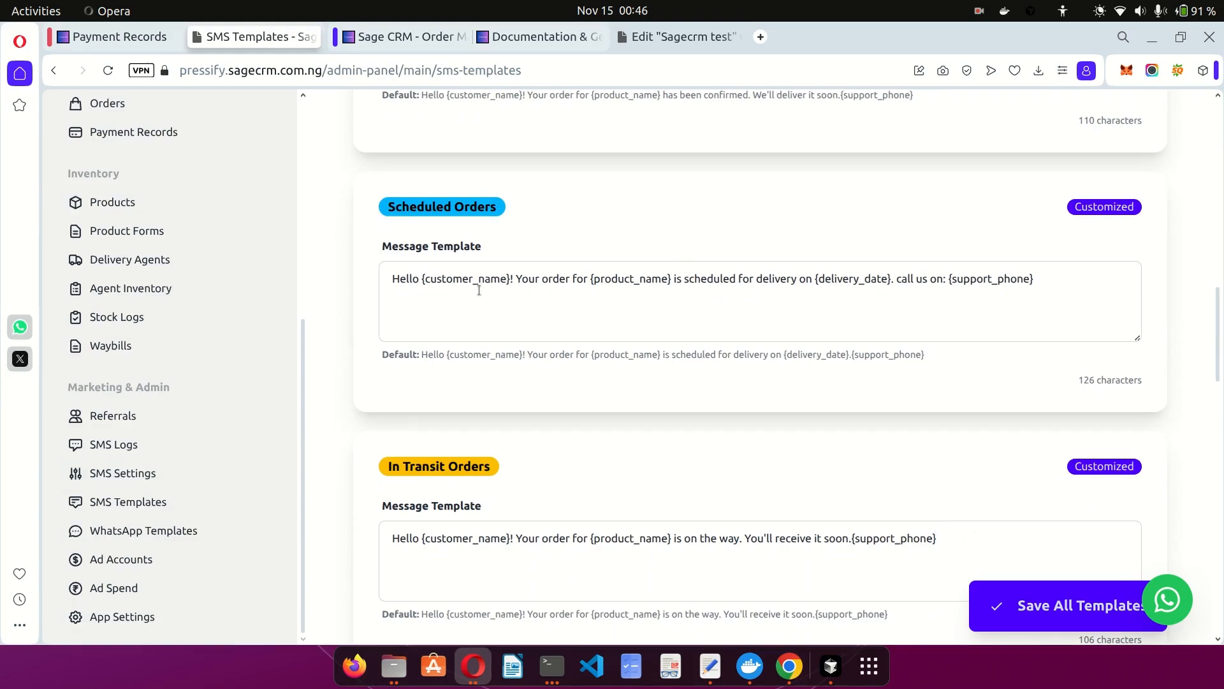
pyautogui.scroll(-15, 658, 300)
pyautogui.scroll(13, 658, 300)
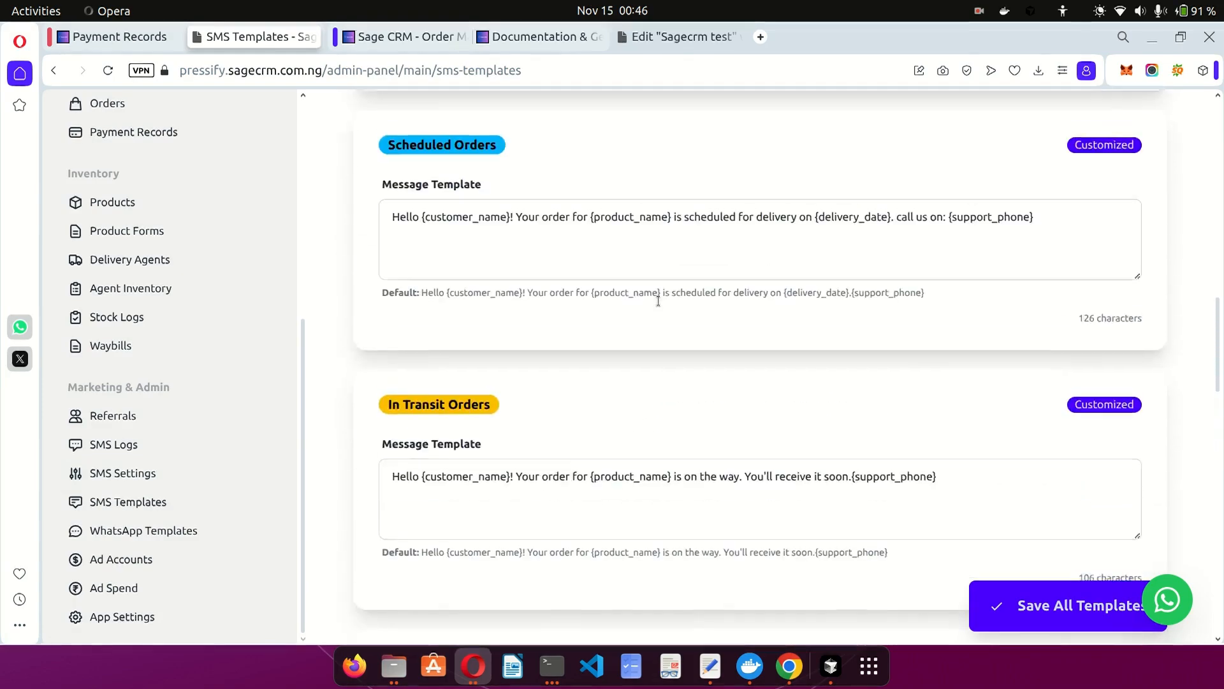
pyautogui.scroll(-12, 658, 301)
pyautogui.scroll(-9, 658, 300)
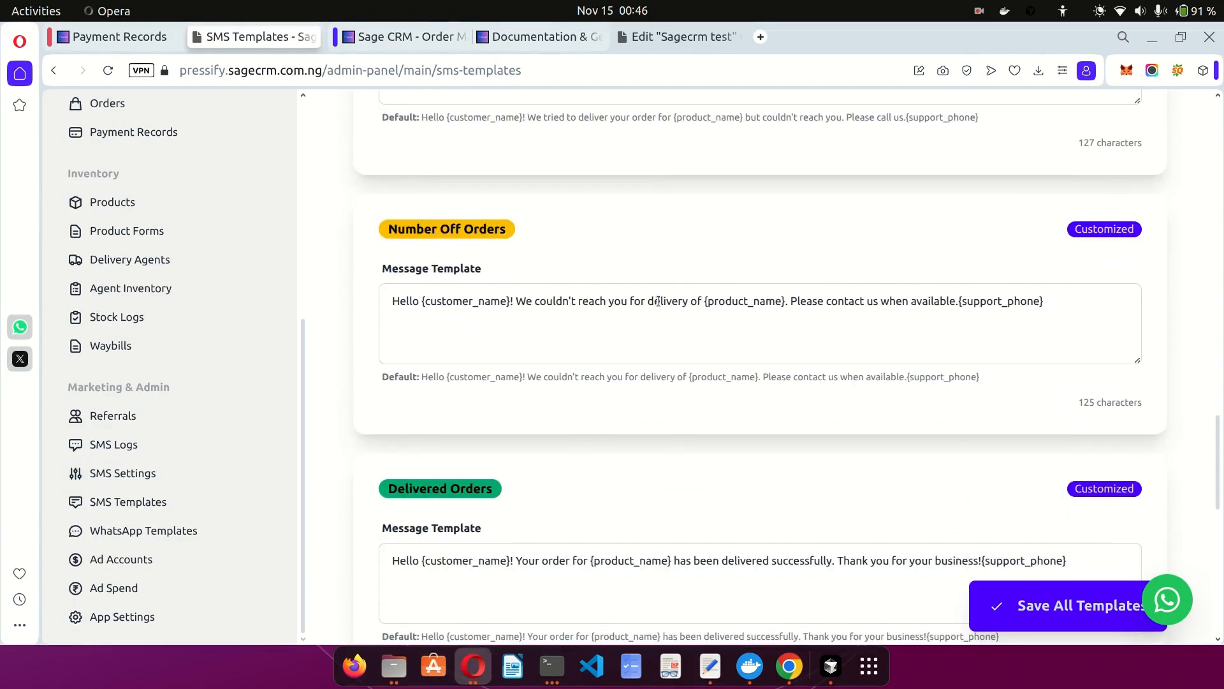
# Review the order-status notifications in SMS Settings, then return to the Elementor editor.
pyautogui.click(164, 477)
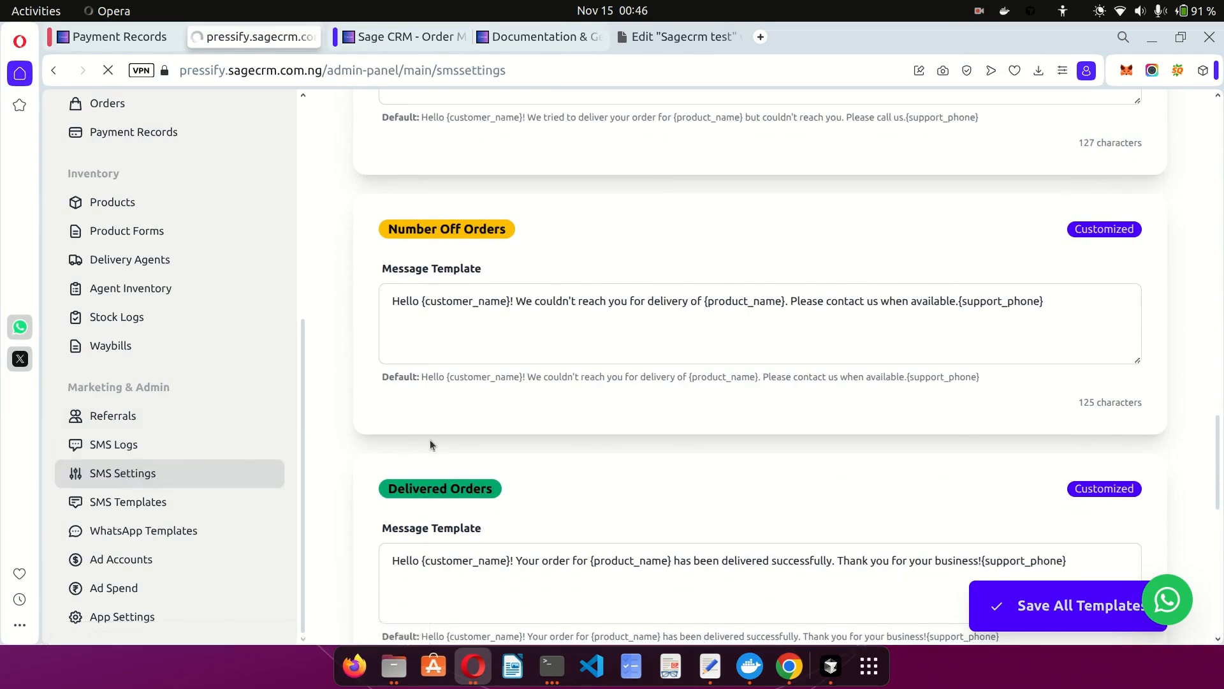
pyautogui.scroll(-13, 430, 444)
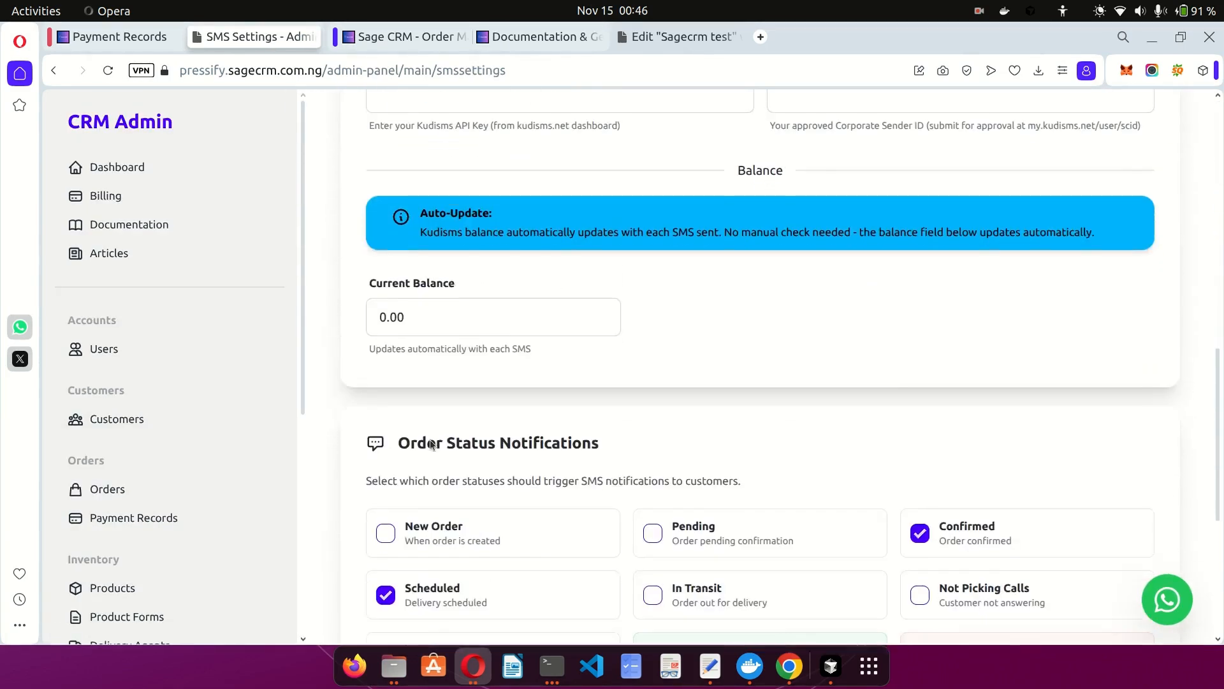
pyautogui.scroll(-10, 431, 444)
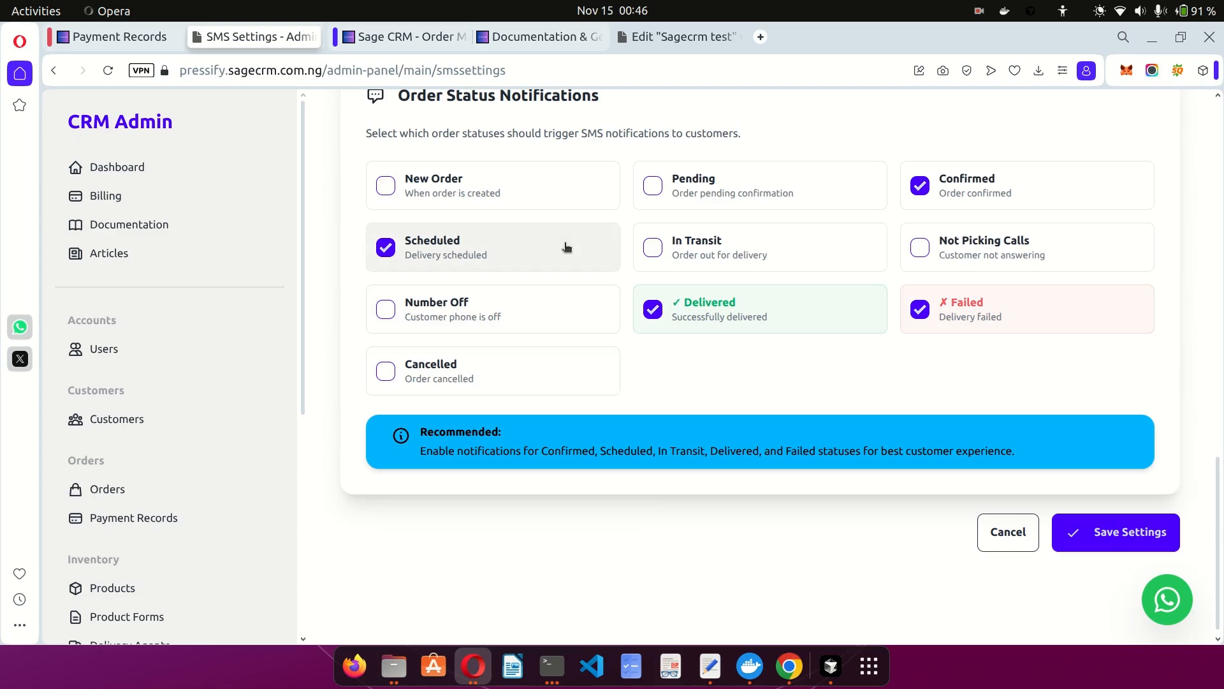
pyautogui.click(670, 40)
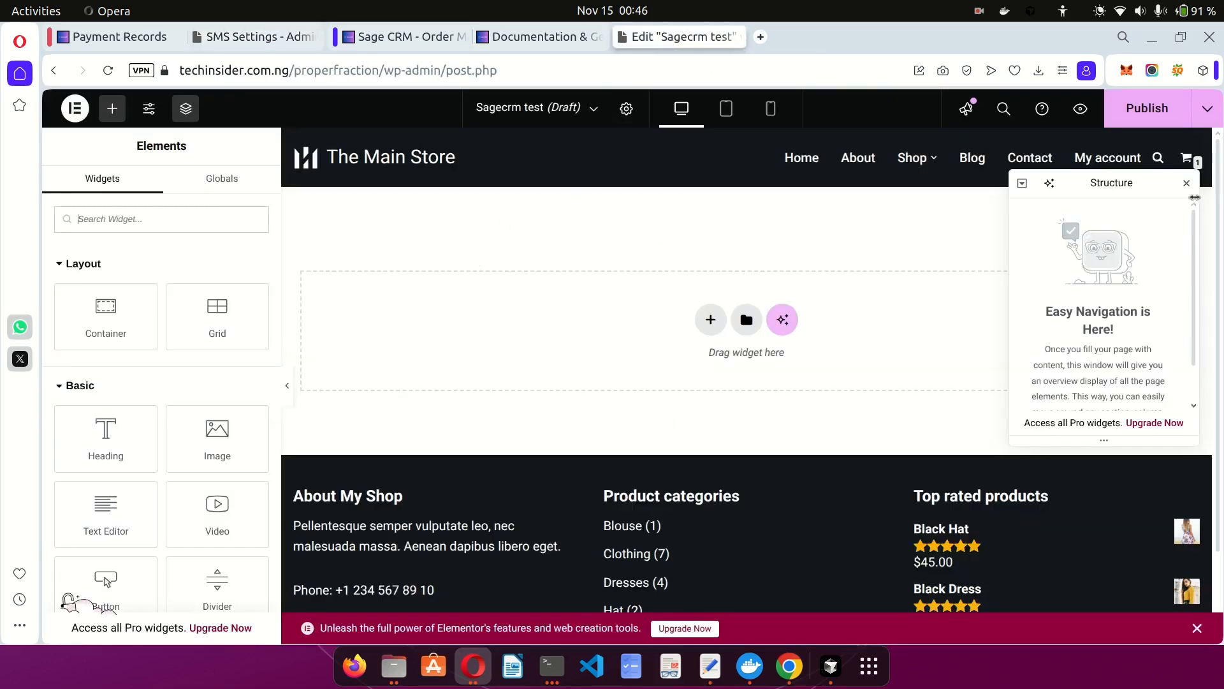
# Add an HTML widget to the Sagecrm test page and paste in the order-form code.
pyautogui.click(1186, 183)
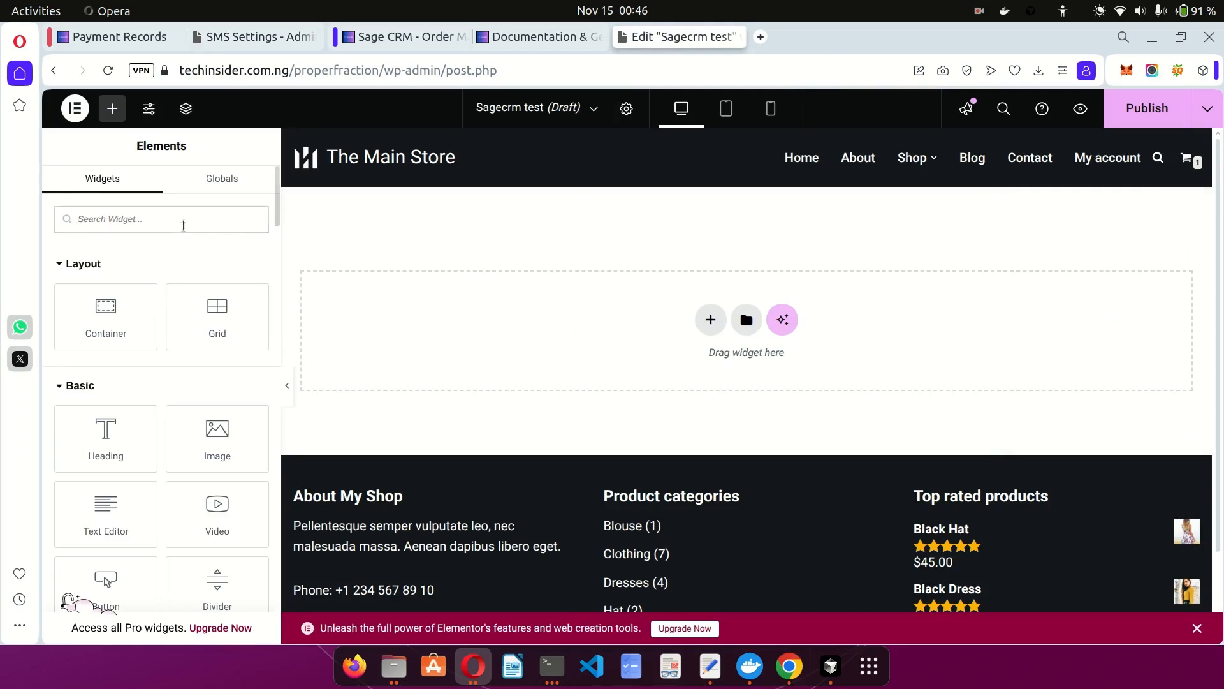
pyautogui.write('html')
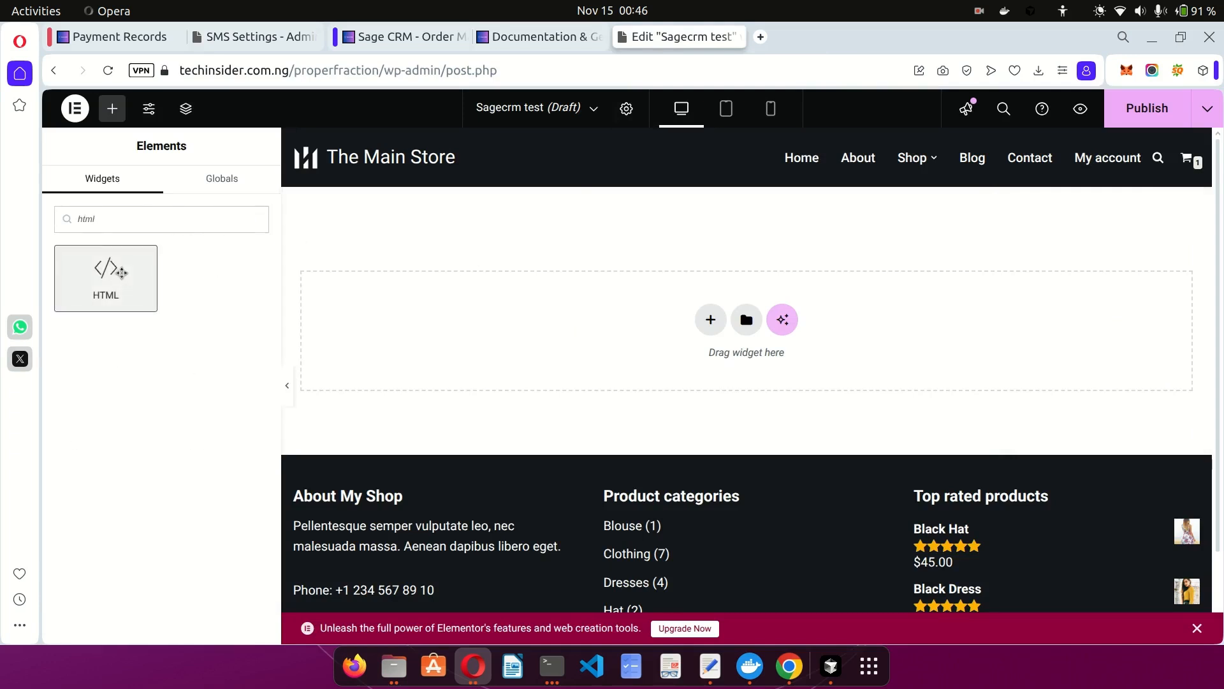
pyautogui.click(106, 275)
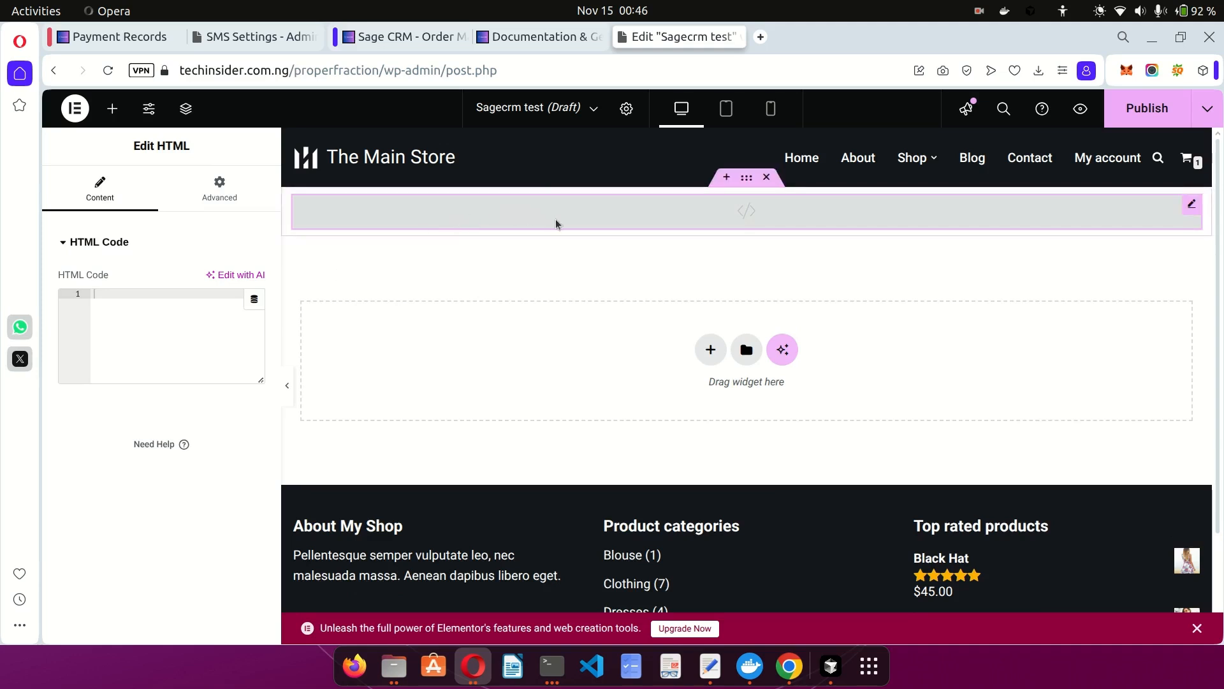
pyautogui.click(154, 340)
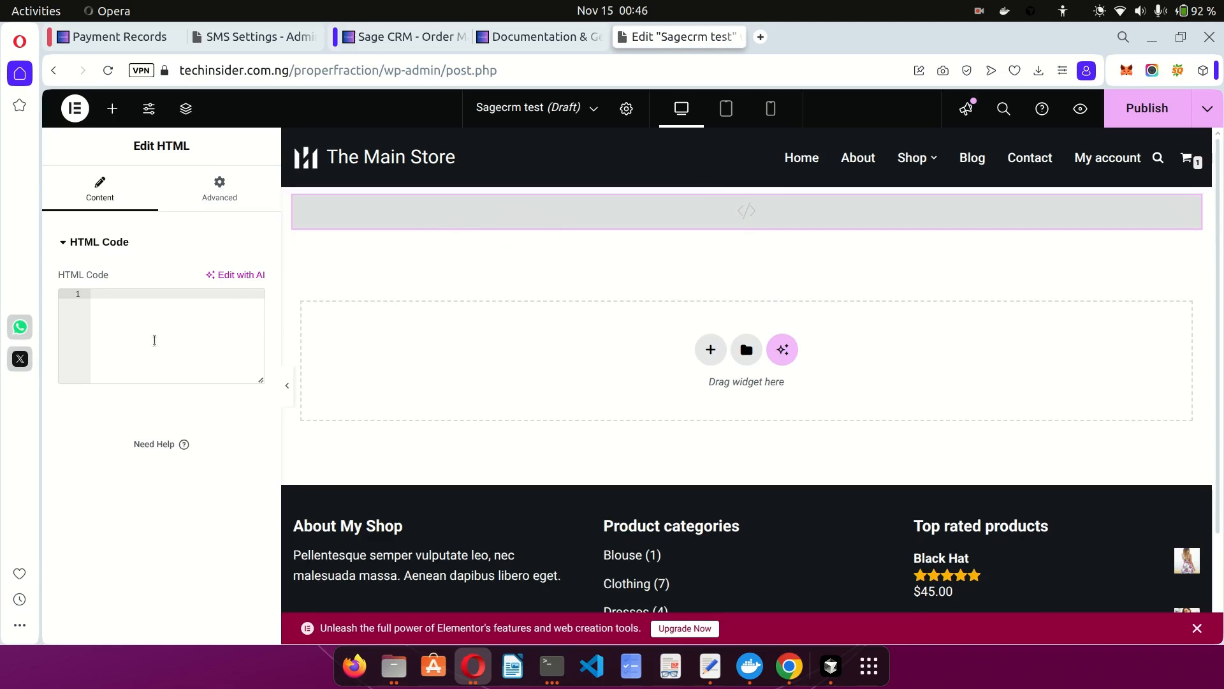
pyautogui.hotkey('ctrl', 'v')
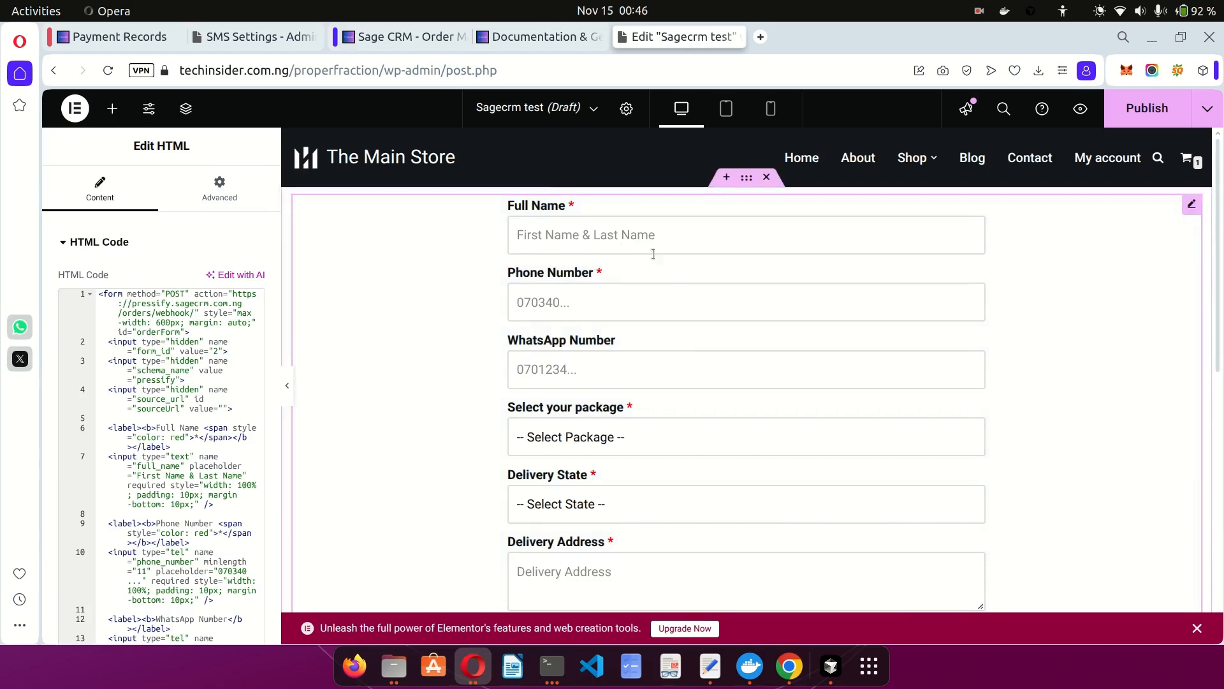
# Try the package dropdown and Delivery Address field in the Elementor preview.
pyautogui.scroll(-1, 613, 372)
pyautogui.click(614, 373)
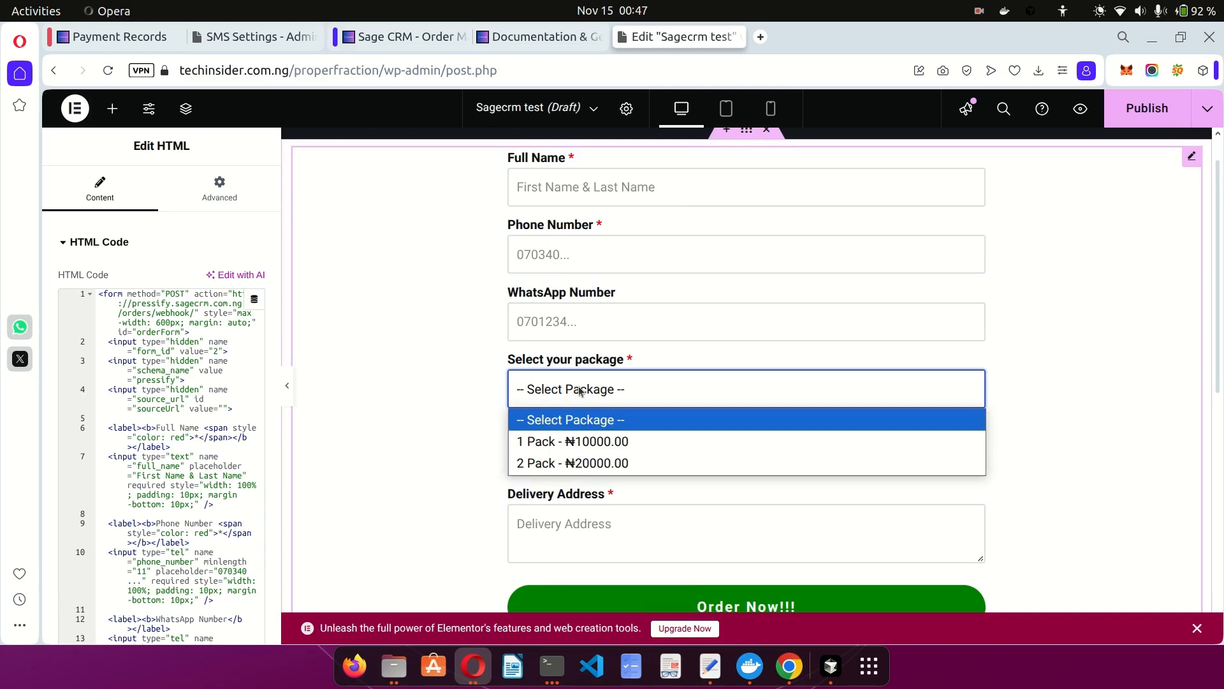
pyautogui.click(546, 481)
pyautogui.click(548, 526)
pyautogui.click(434, 476)
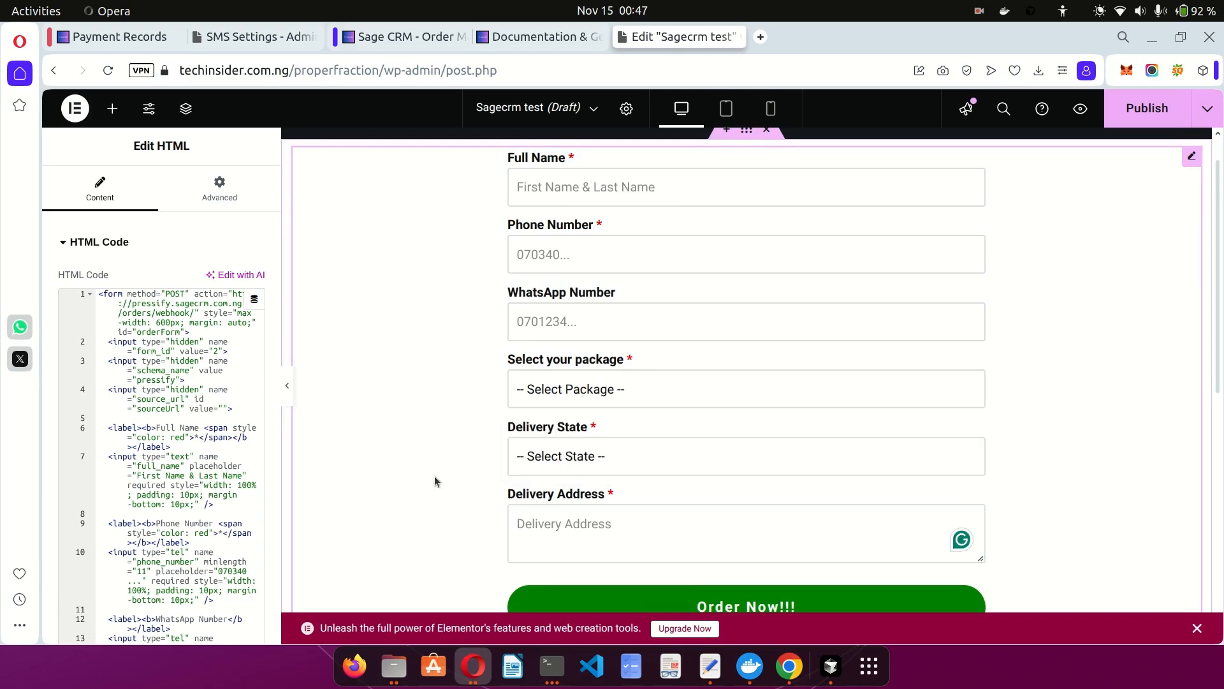
pyautogui.scroll(-4, 435, 475)
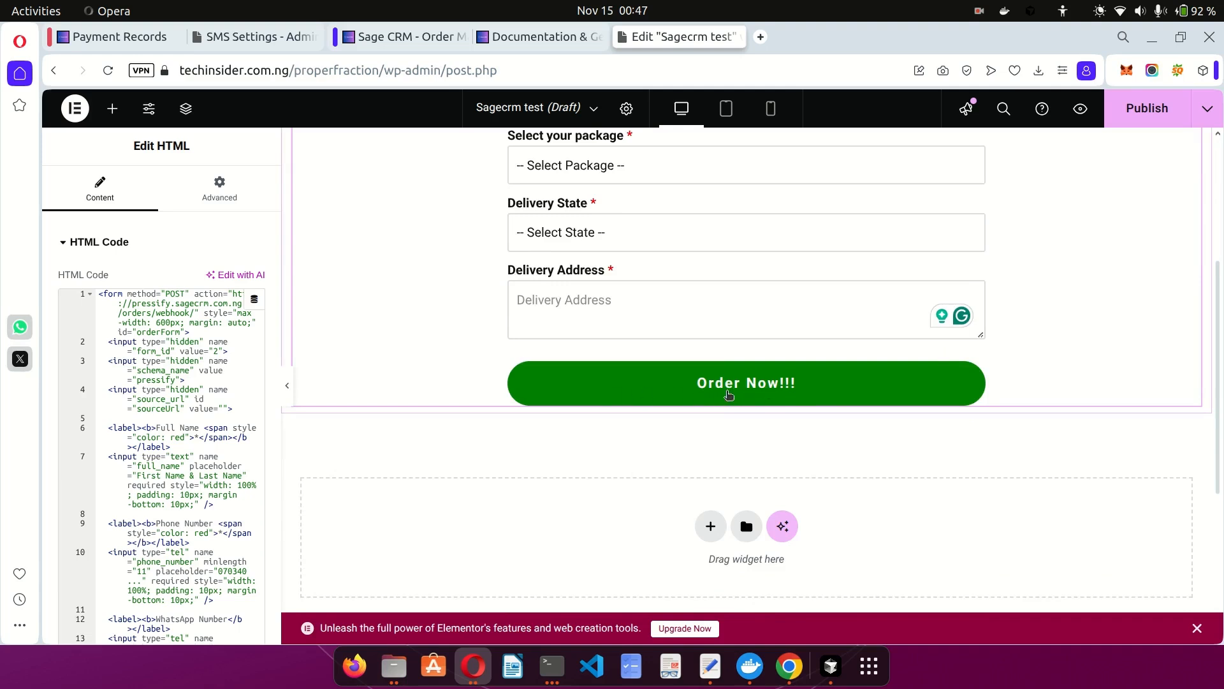
pyautogui.scroll(4, 587, 390)
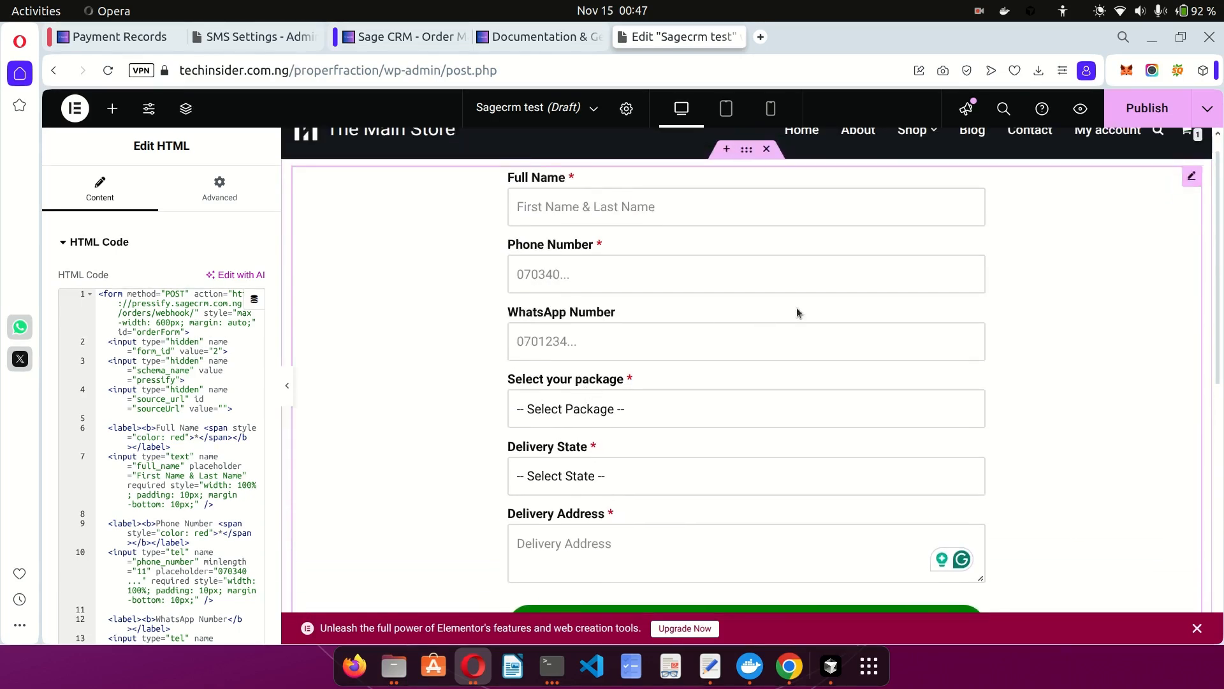
# Publish the Sagecrm test page and view it live in a new tab.
pyautogui.click(1143, 109)
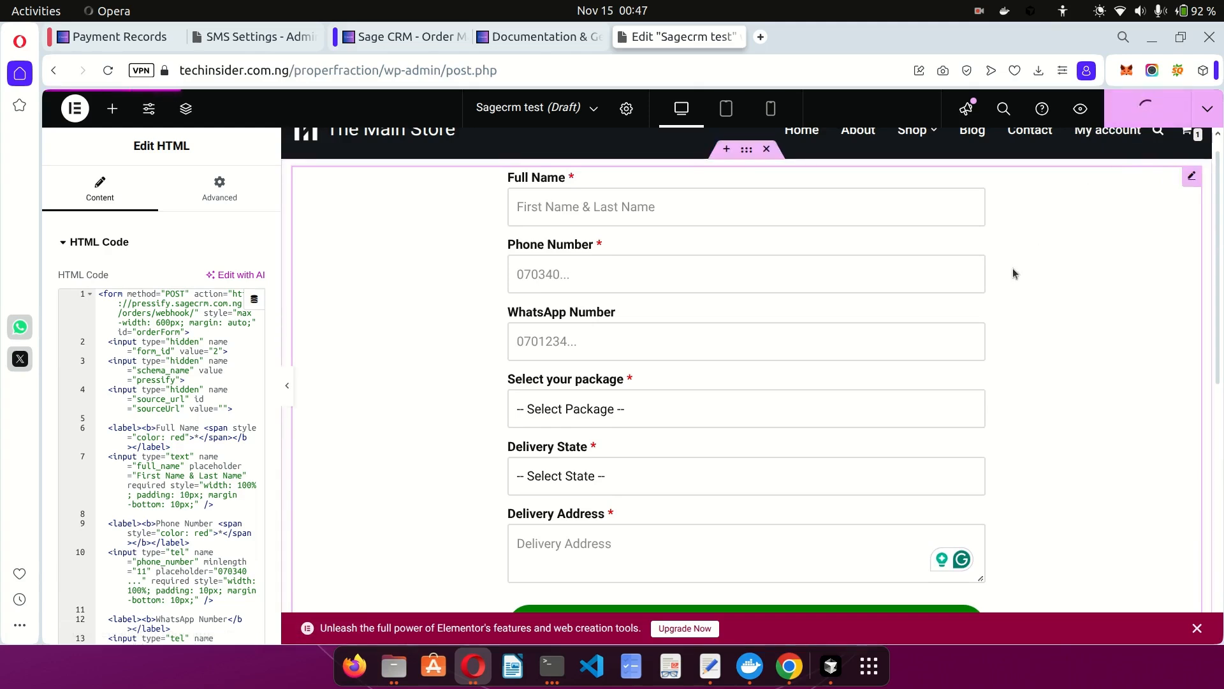
pyautogui.click(1080, 108)
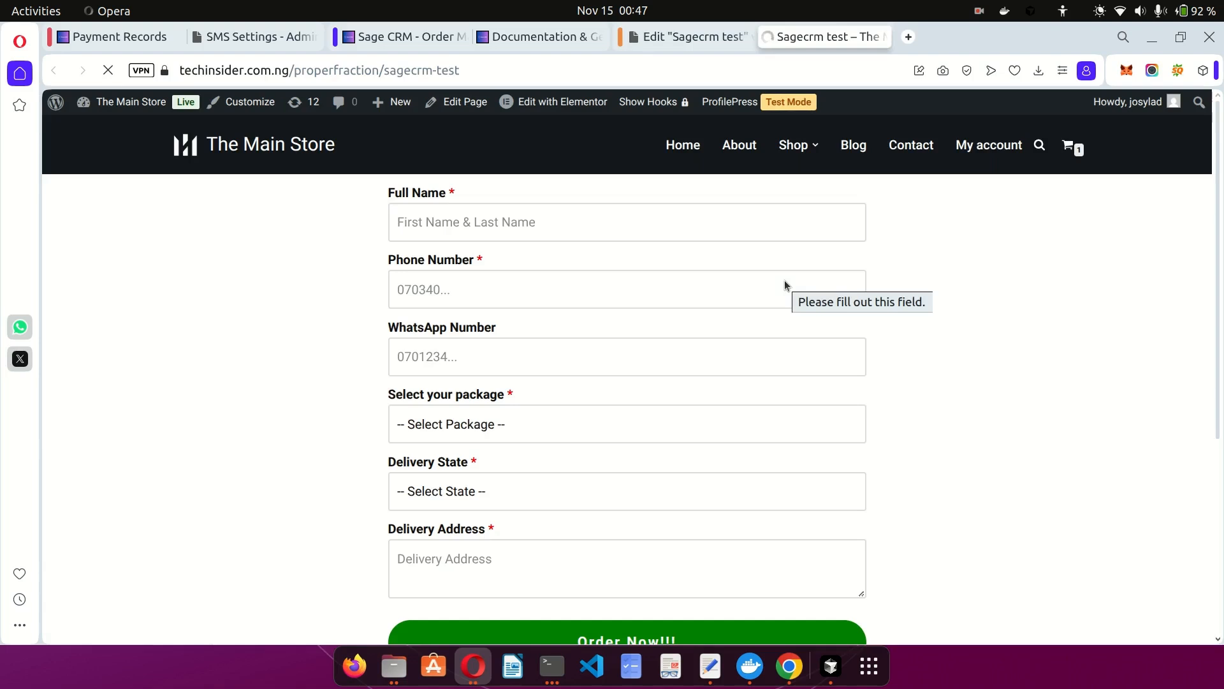
pyautogui.scroll(-2, 588, 266)
# Autofill the order form's Full Name from a saved suggestion, then switch to Sage CRM Payment Records.
pyautogui.scroll(2, 588, 266)
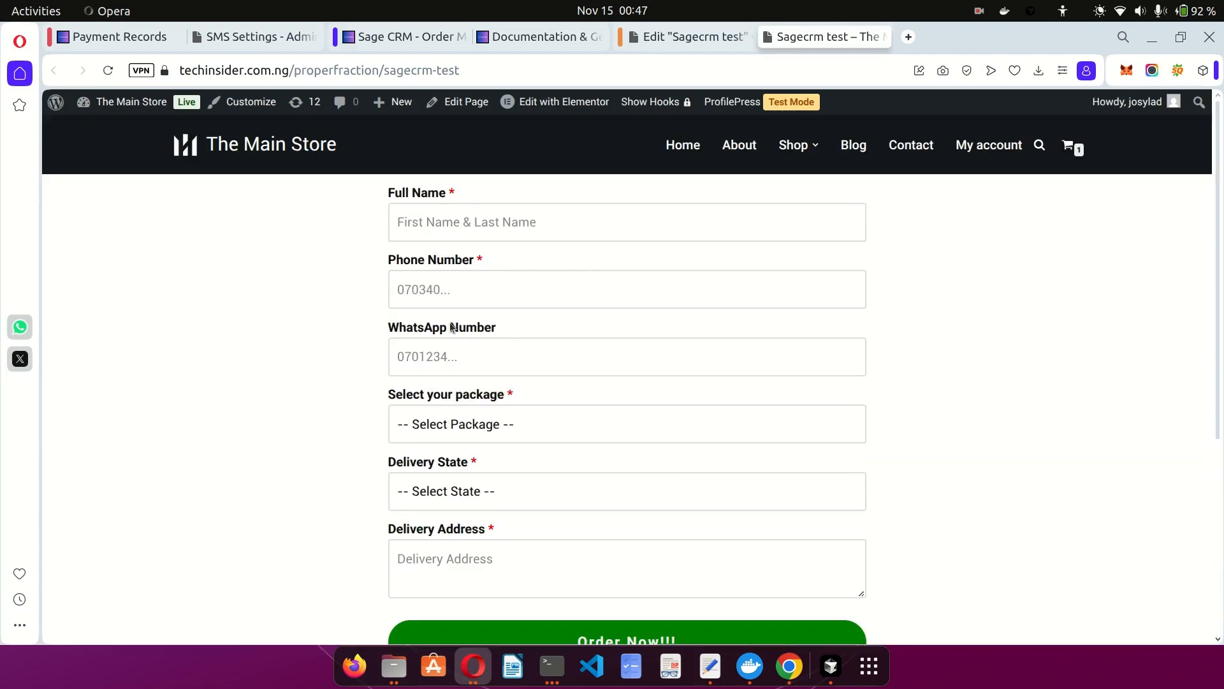
pyautogui.click(568, 235)
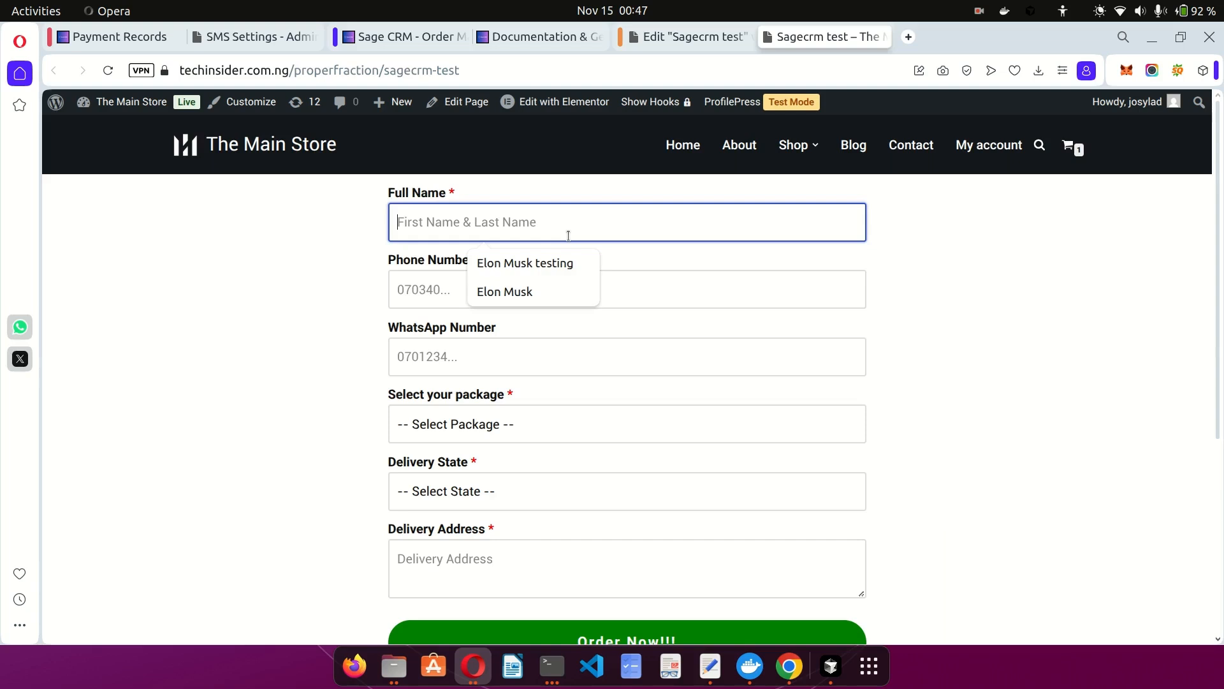
pyautogui.click(518, 291)
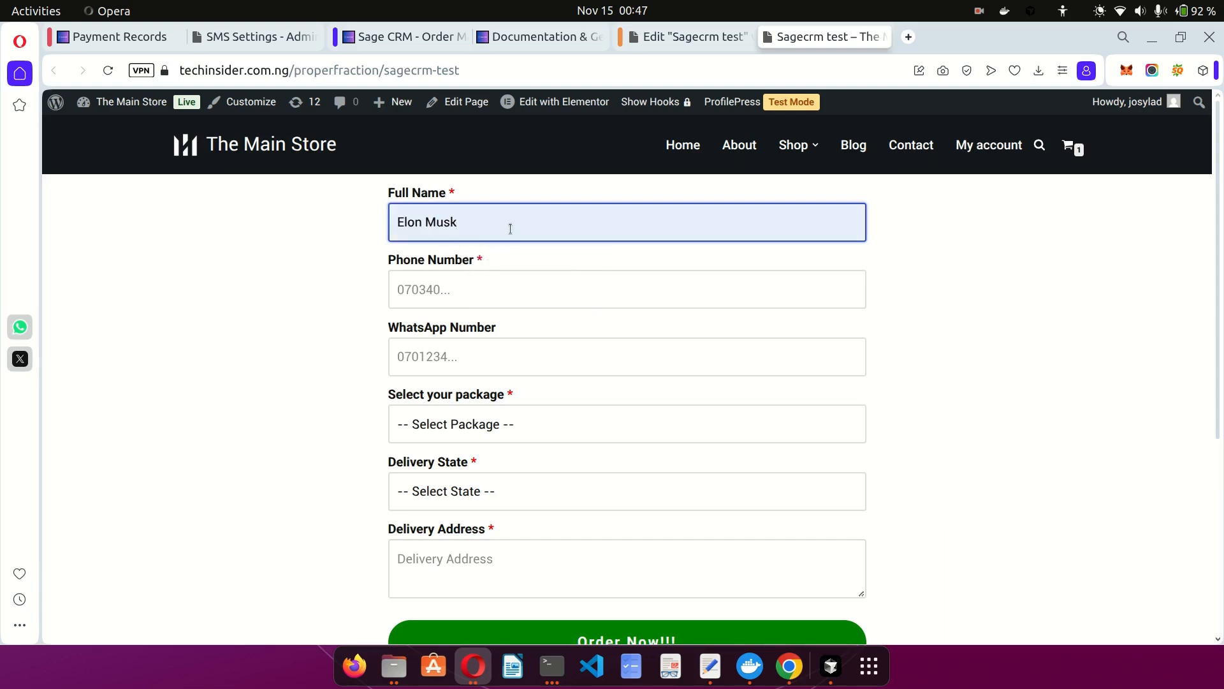
pyautogui.click(125, 38)
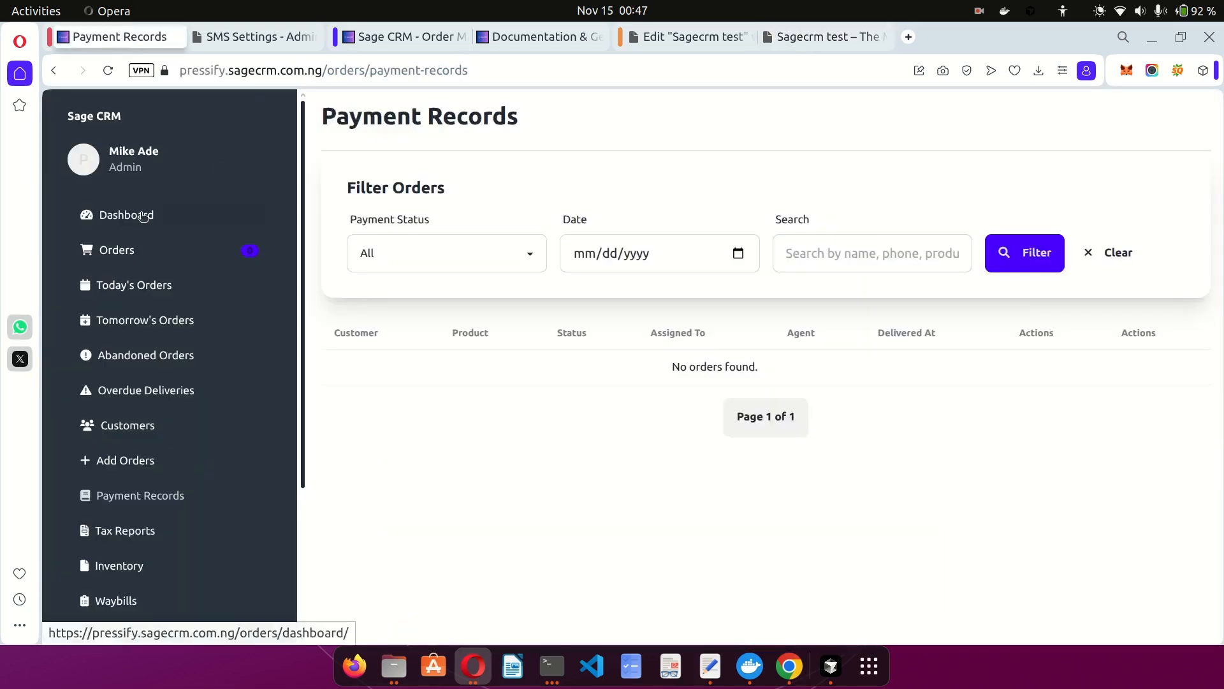
# Check the Dashboard's 4 total orders and ₦55,600.00 revenue, then return to the store's order form.
pyautogui.click(143, 218)
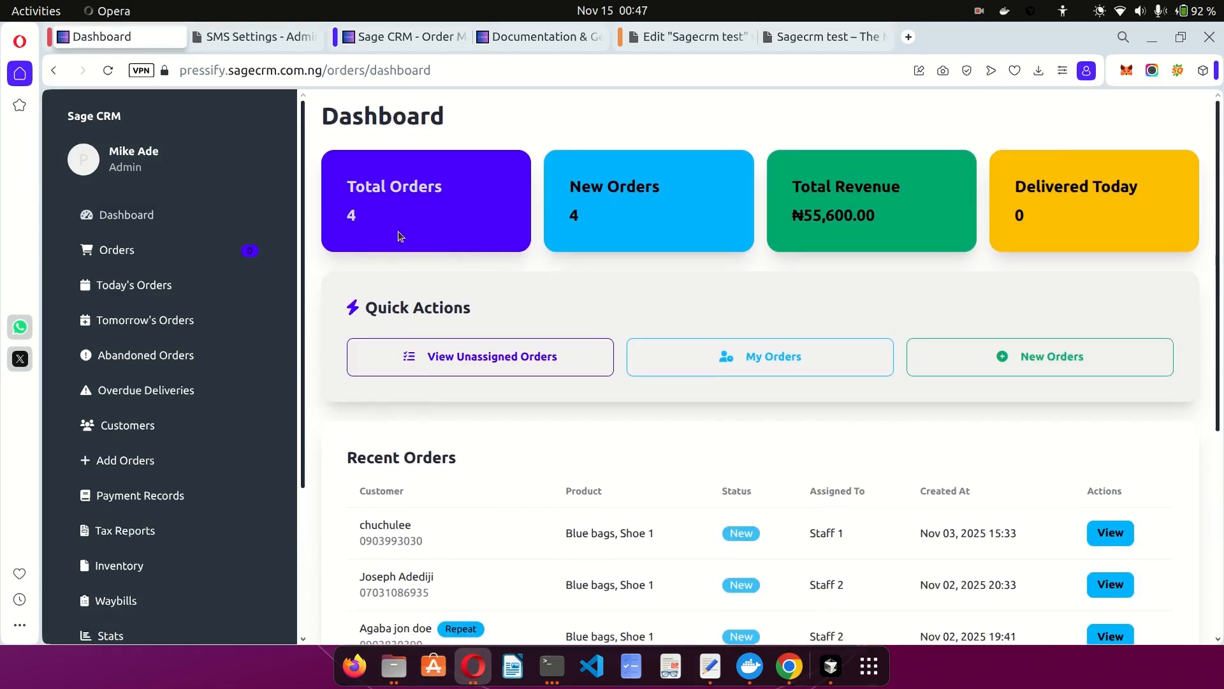
pyautogui.scroll(-3, 500, 226)
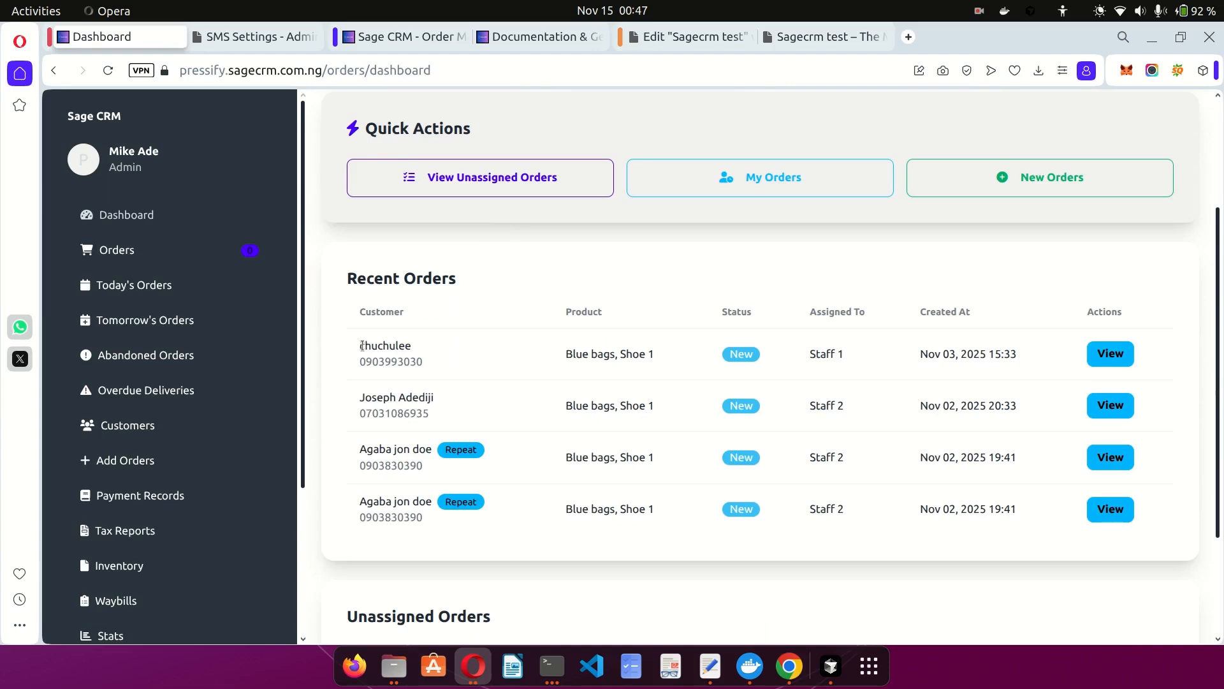
pyautogui.moveTo(361, 346); pyautogui.dragTo(431, 347)
pyautogui.click(535, 372)
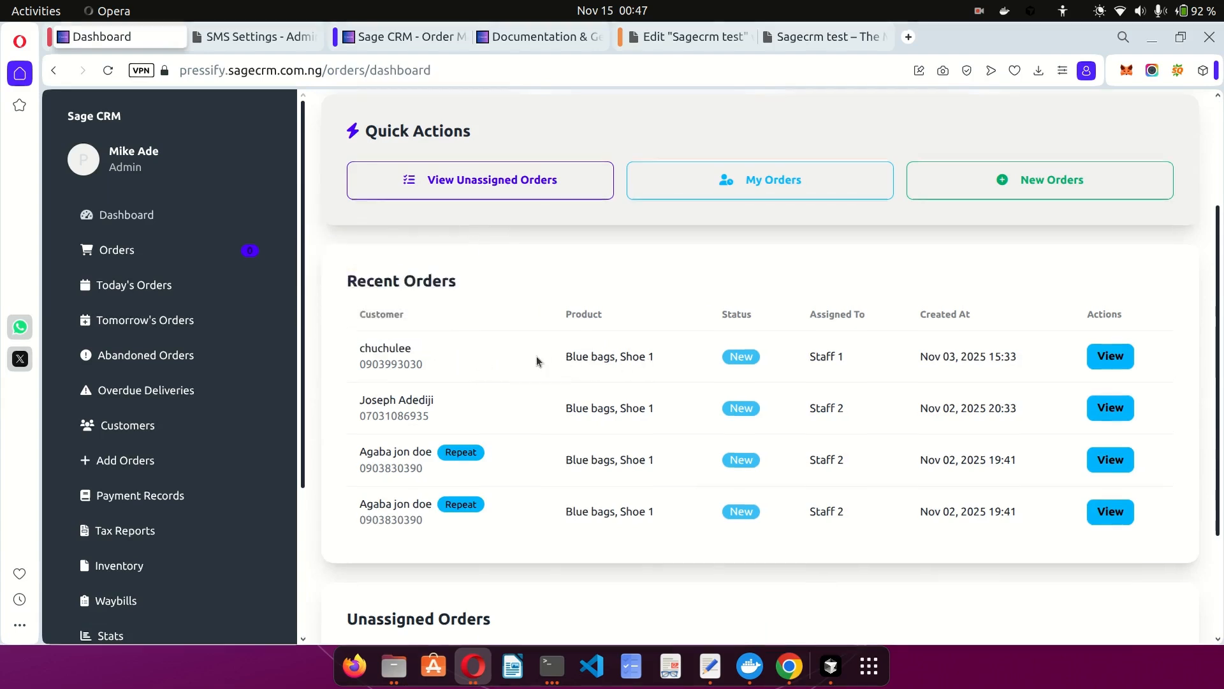
pyautogui.scroll(2, 537, 356)
pyautogui.click(823, 36)
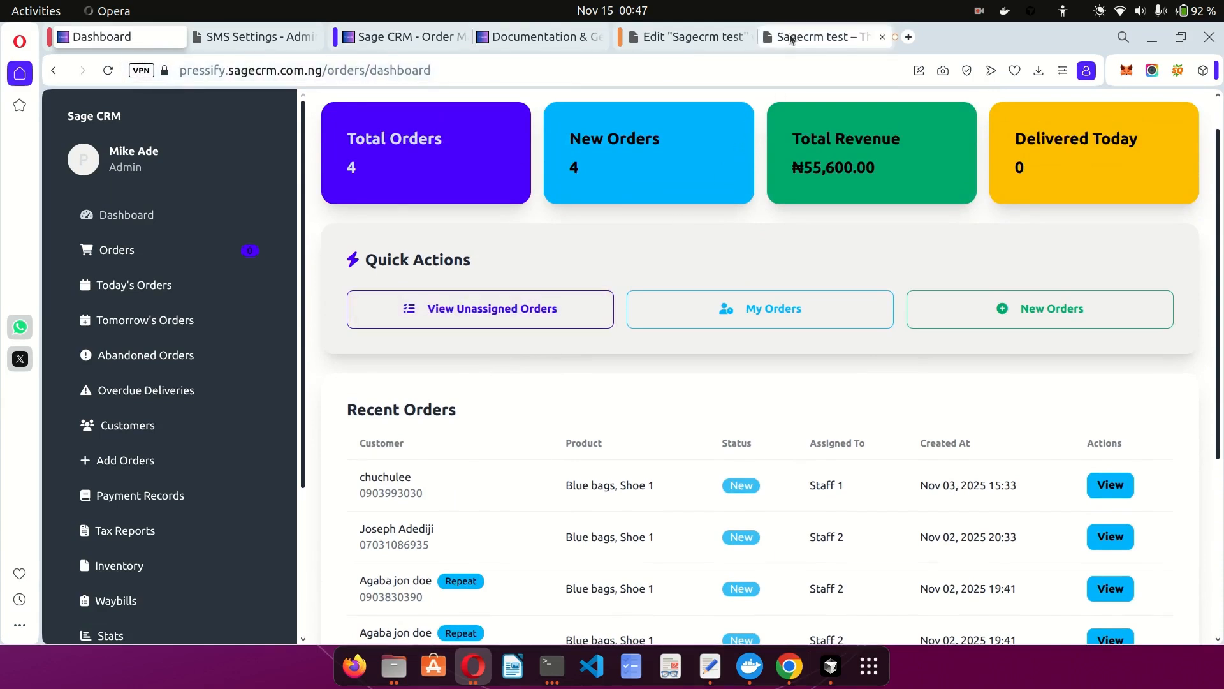
# Enter the customer's phone and WhatsApp numbers and select the 1 Pack package.
pyautogui.click(488, 285)
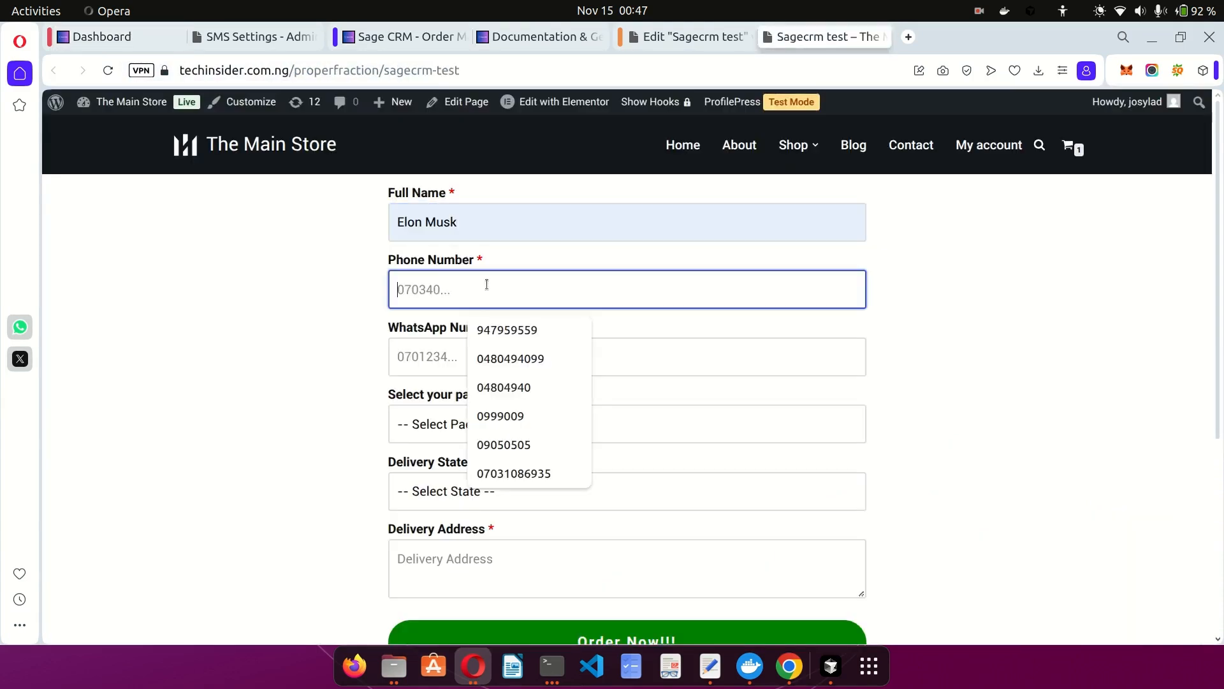
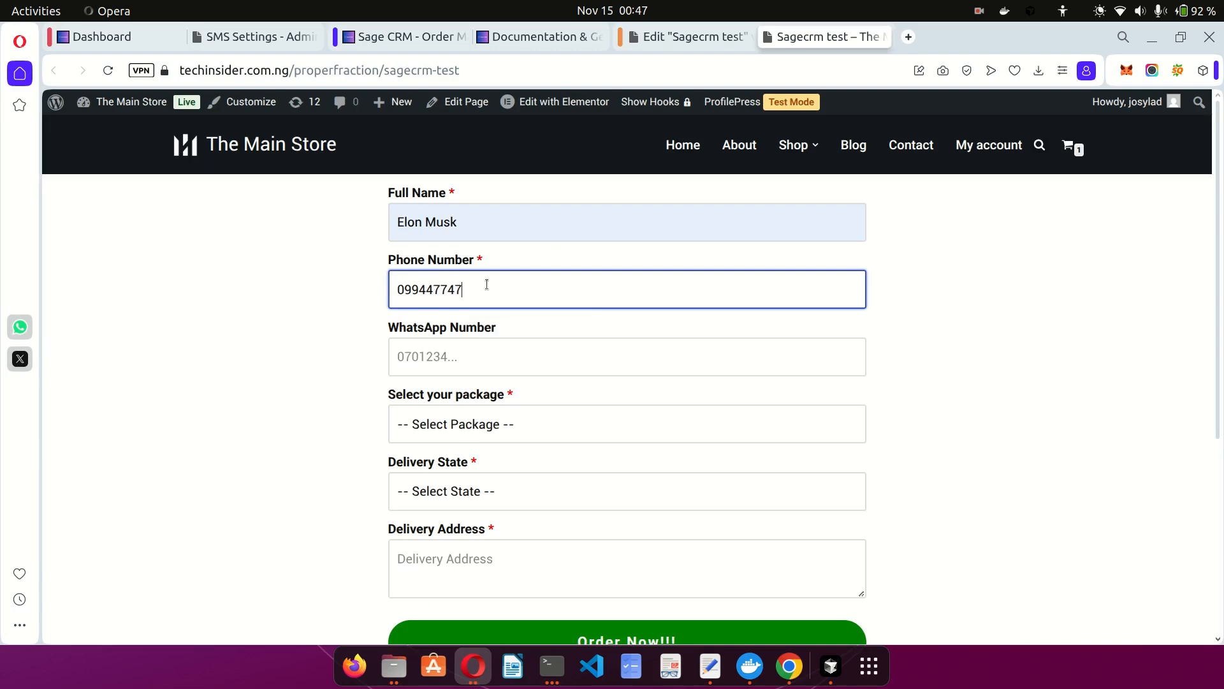
pyautogui.press('Tab')
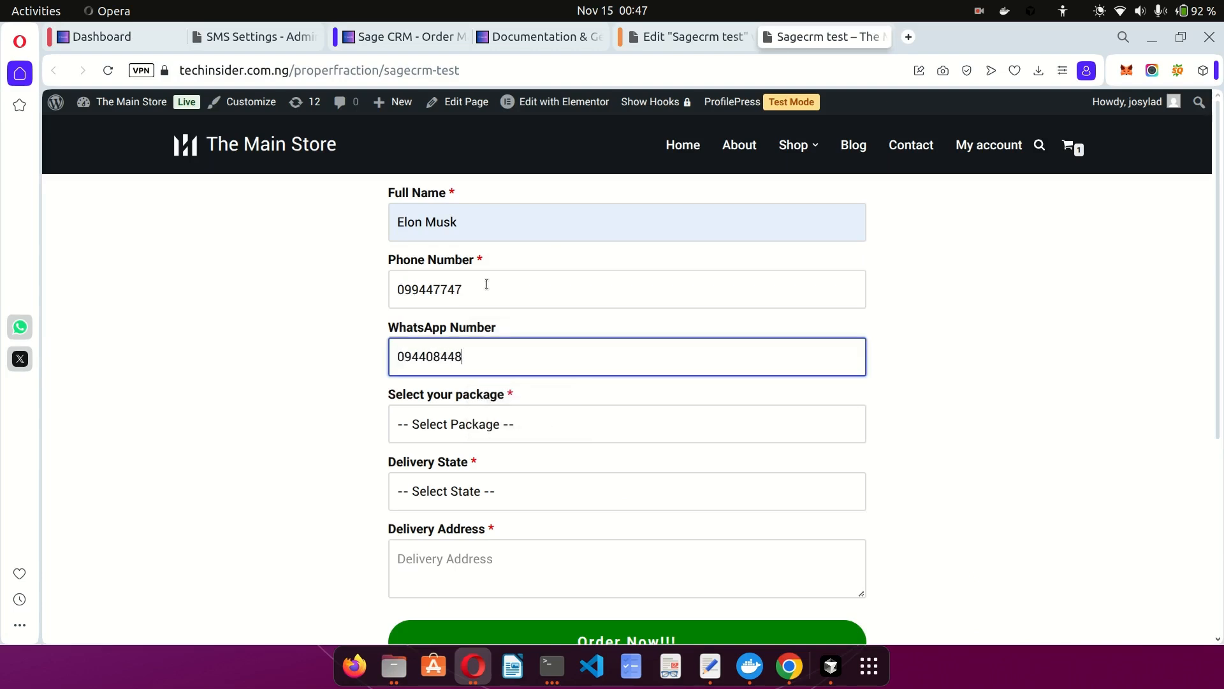
pyautogui.press('Tab')
pyautogui.press('Down')
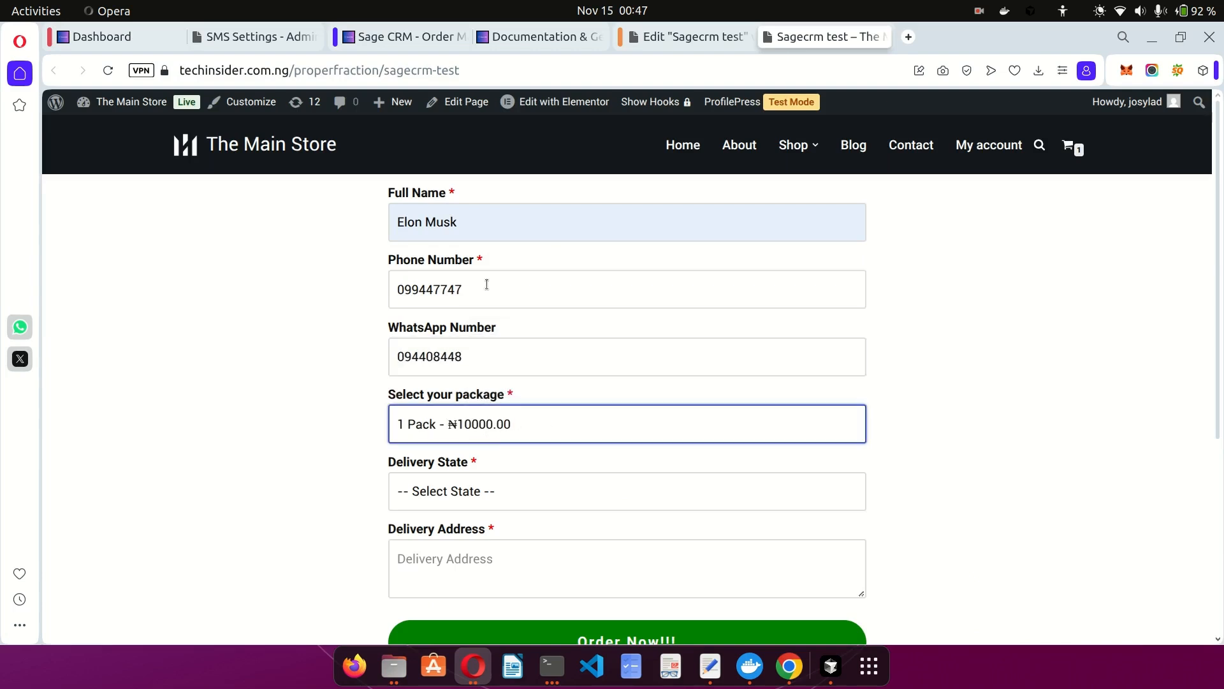
pyautogui.click(324, 454)
# Set Enugu as delivery state, enter the delivery address, and attempt to submit the order.
pyautogui.scroll(-2, 324, 454)
pyautogui.click(433, 379)
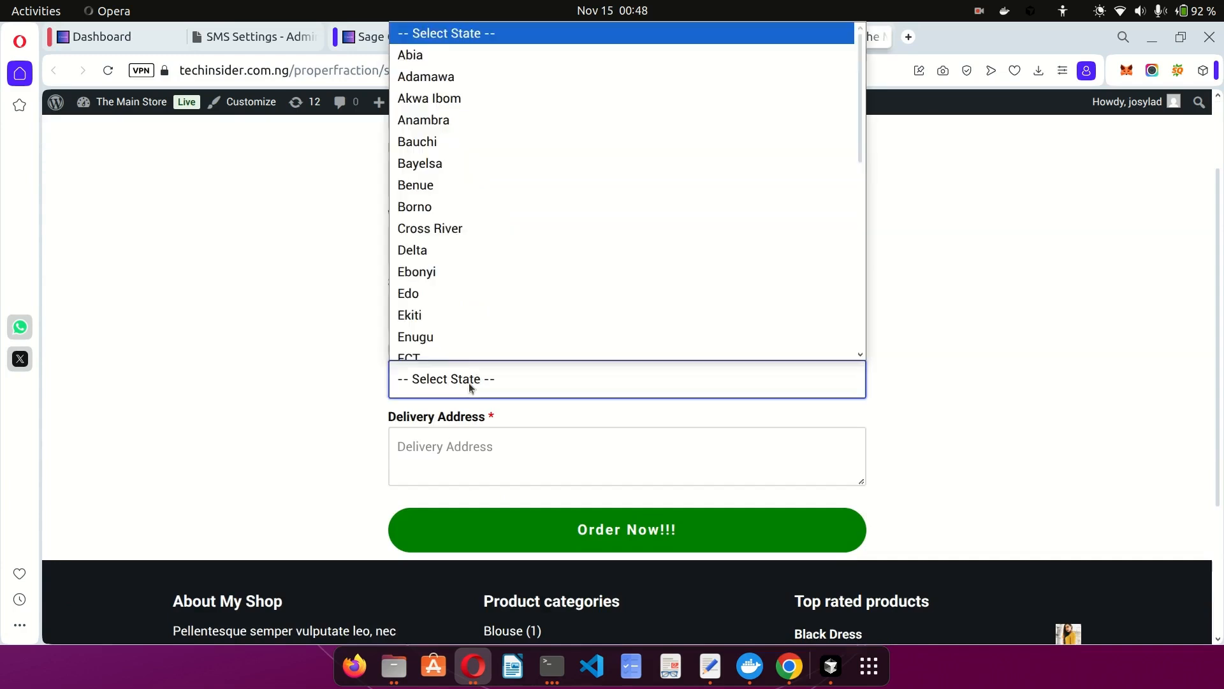
pyautogui.click(435, 335)
pyautogui.click(435, 439)
pyautogui.write('G')
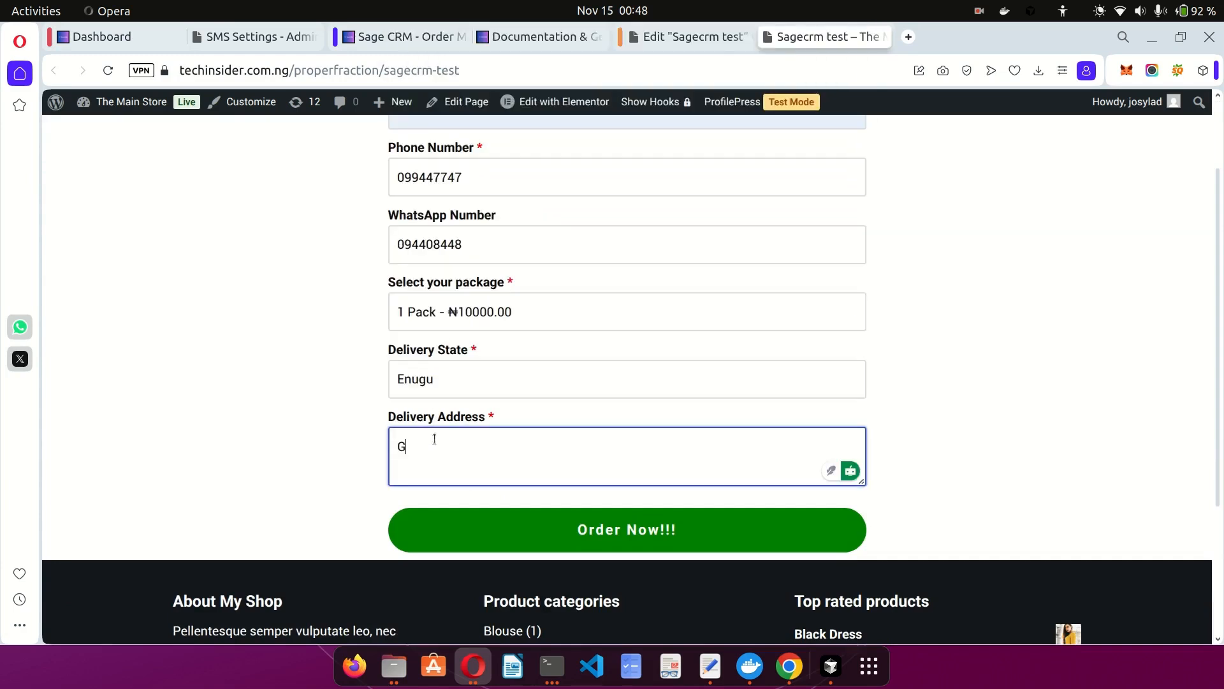
pyautogui.write('ivt house')
pyautogui.click(644, 539)
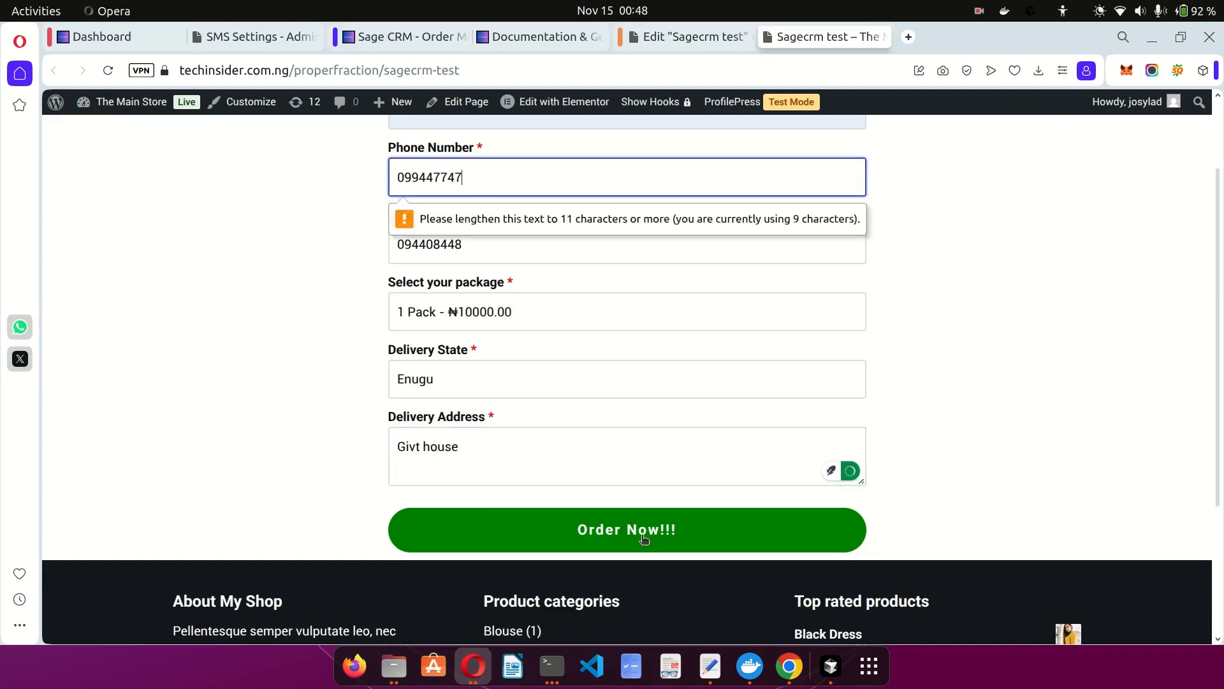
# Add extra digits to the phone and WhatsApp numbers so they pass length validation.
pyautogui.scroll(1, 626, 273)
pyautogui.scroll(1, 626, 274)
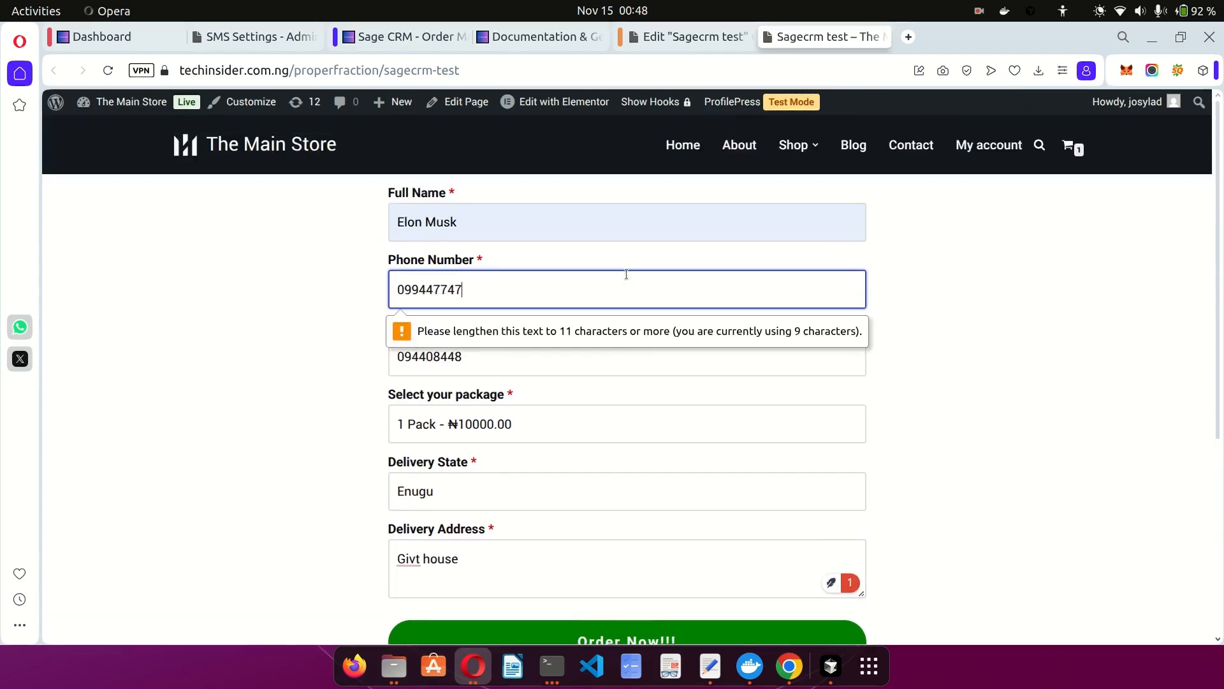
pyautogui.write('000')
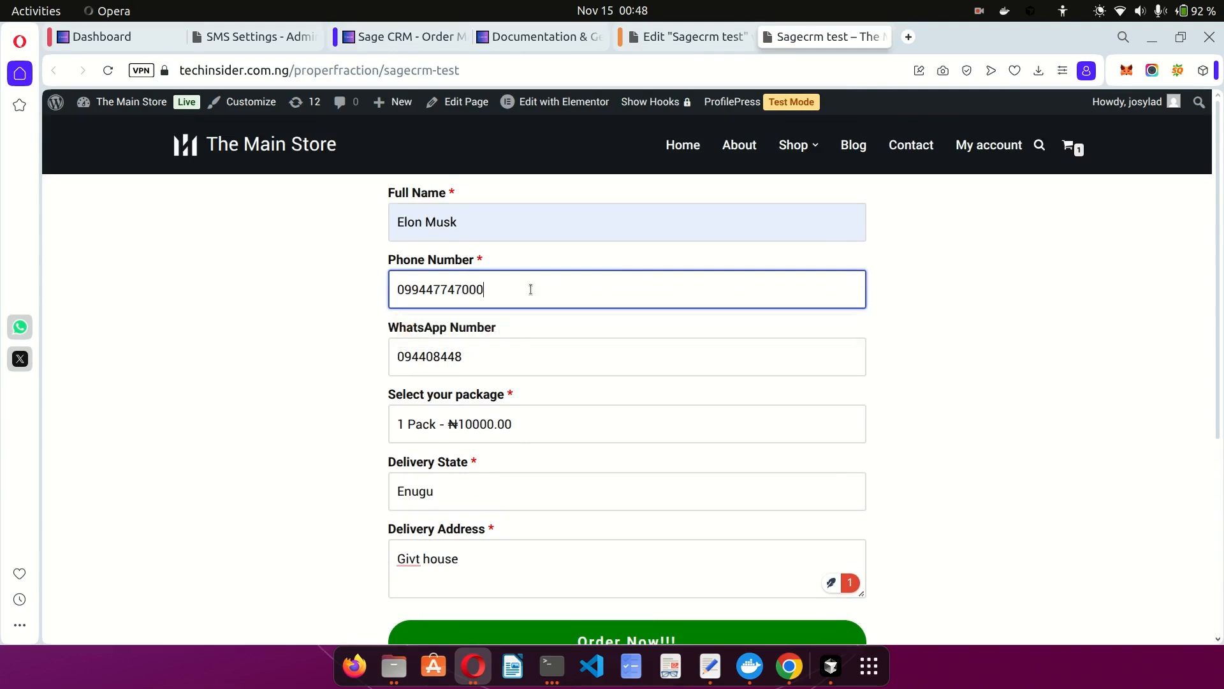
pyautogui.click(489, 345)
pyautogui.press('Home')
pyautogui.write('000')
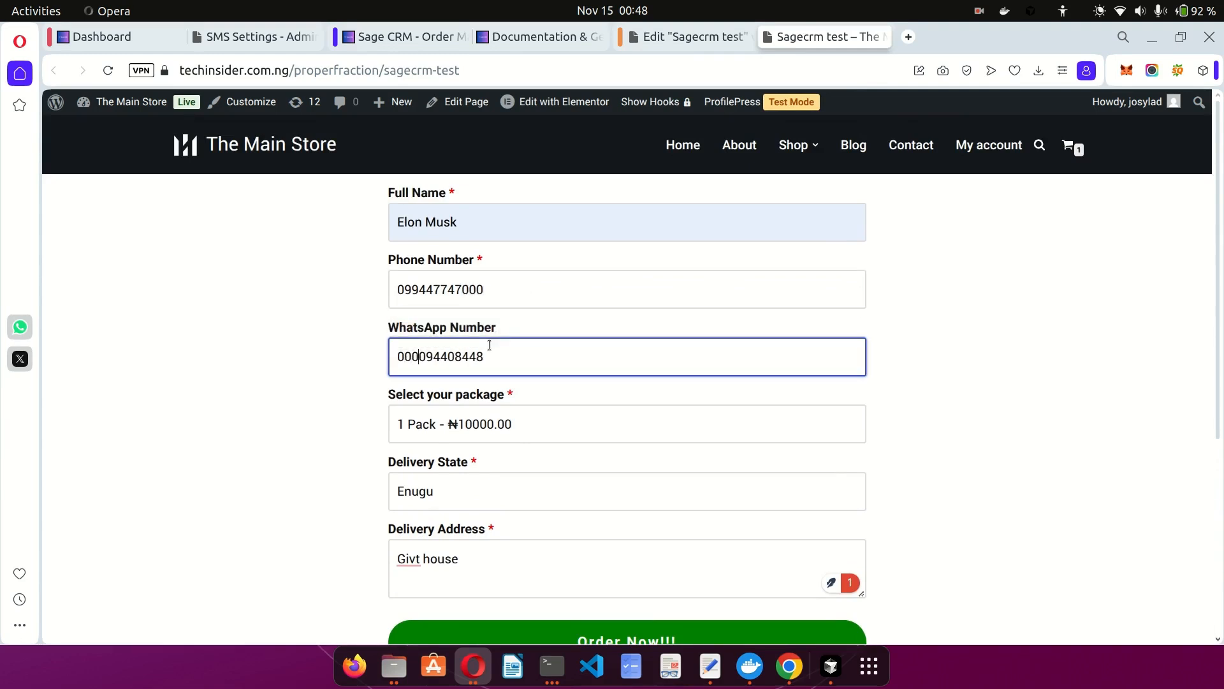
pyautogui.scroll(-3, 604, 457)
# Submit the completed order, go back from the domain.com page, and return to the Sage CRM dashboard.
pyautogui.click(594, 484)
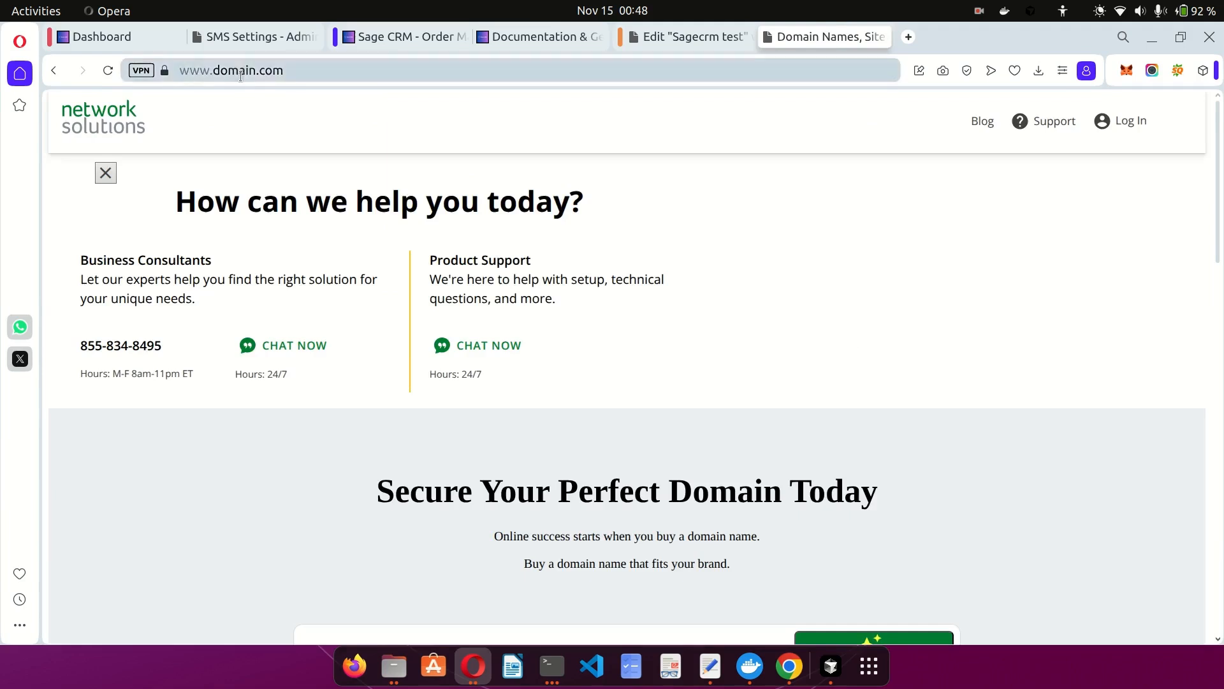
pyautogui.doubleClick(240, 76)
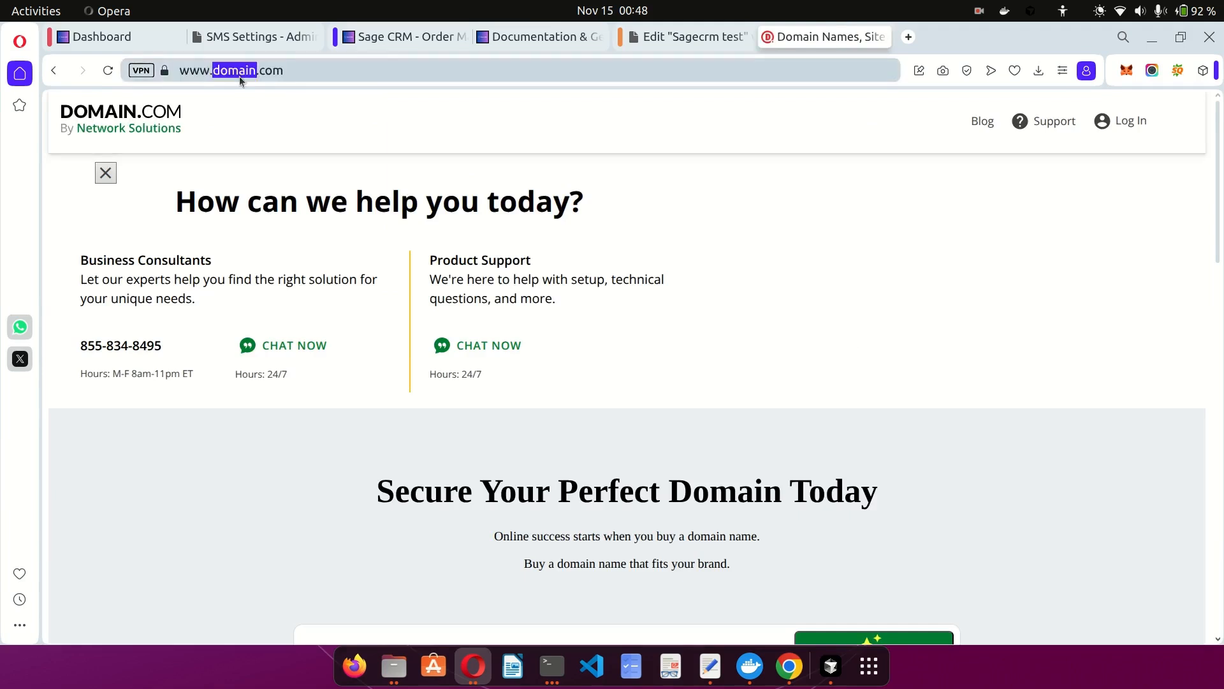
pyautogui.click(310, 72)
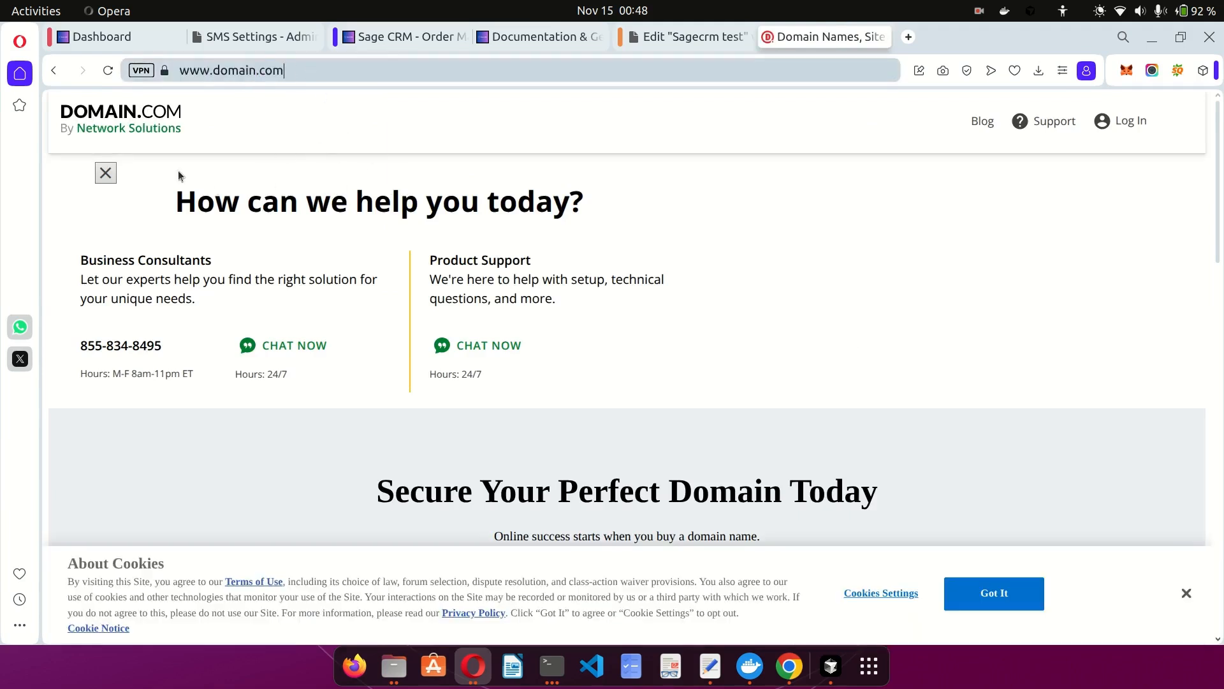
pyautogui.click(54, 70)
pyautogui.click(120, 36)
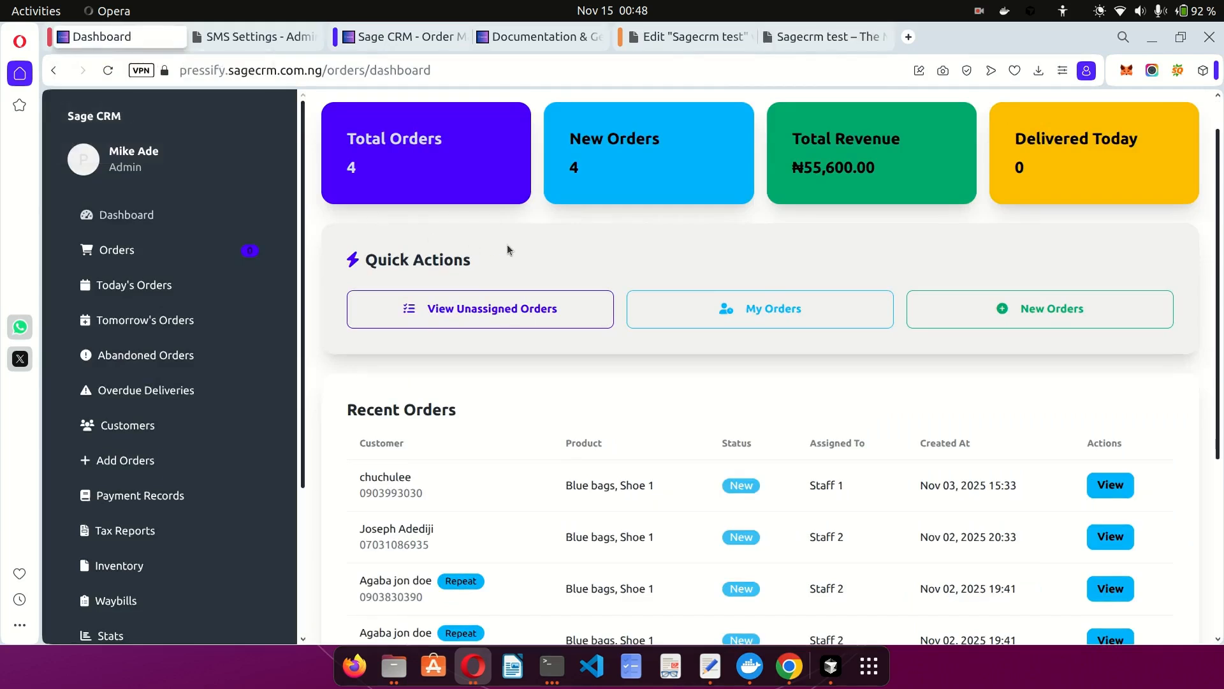
pyautogui.press('F5')
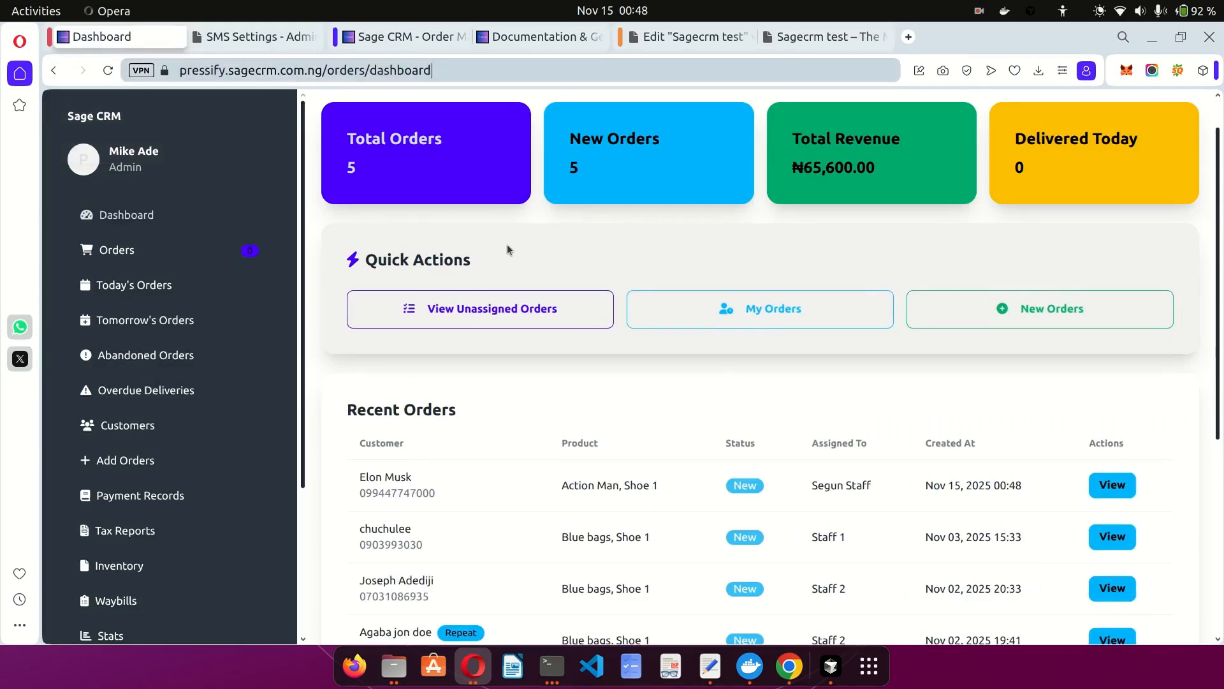
pyautogui.doubleClick(351, 167)
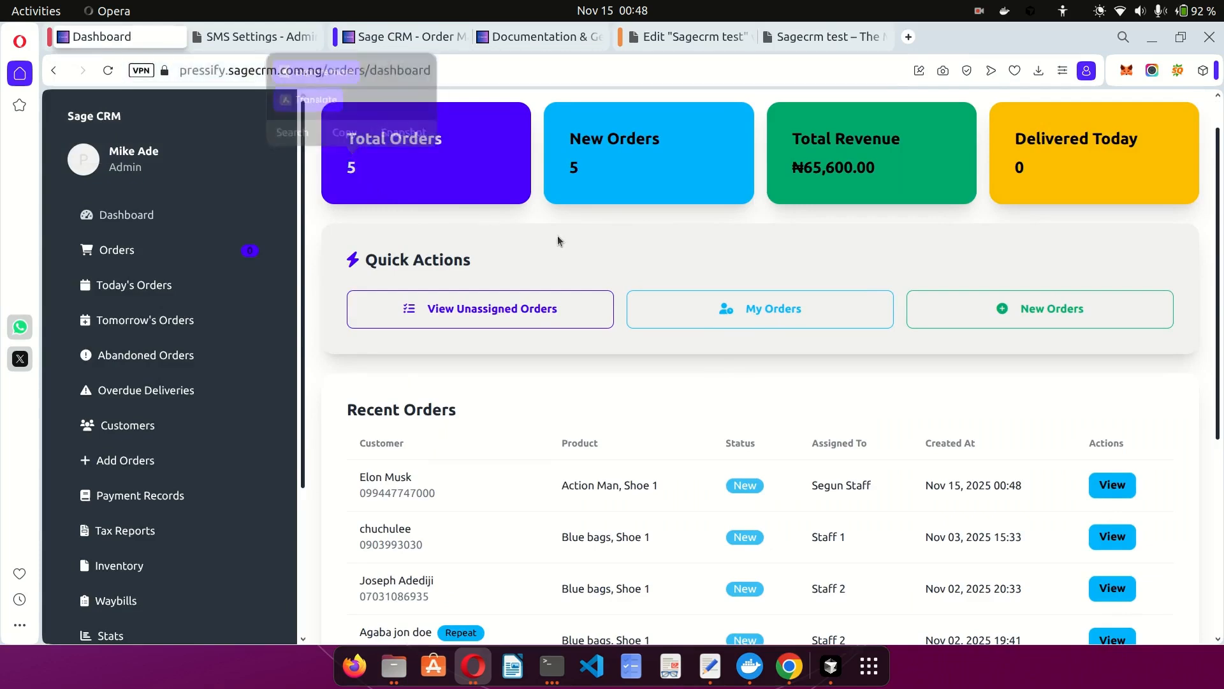
pyautogui.scroll(-3, 558, 241)
pyautogui.moveTo(359, 275); pyautogui.dragTo(454, 290)
pyautogui.click(577, 280)
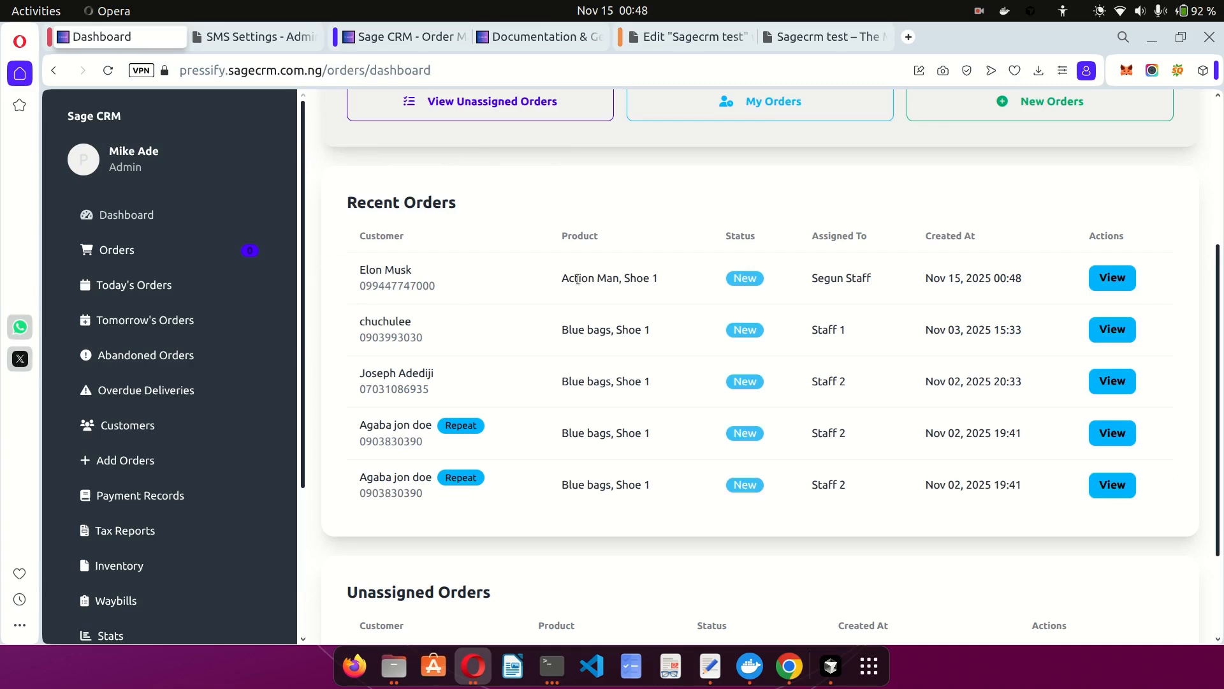
pyautogui.moveTo(560, 282); pyautogui.dragTo(666, 290)
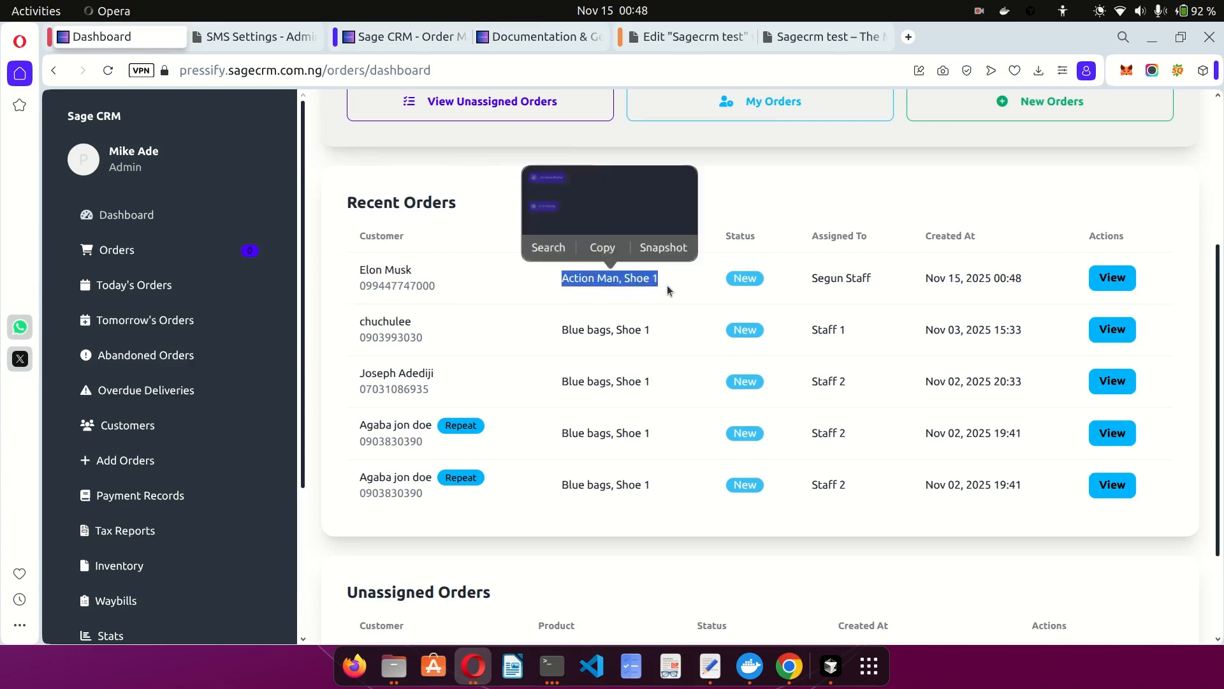
pyautogui.click(875, 285)
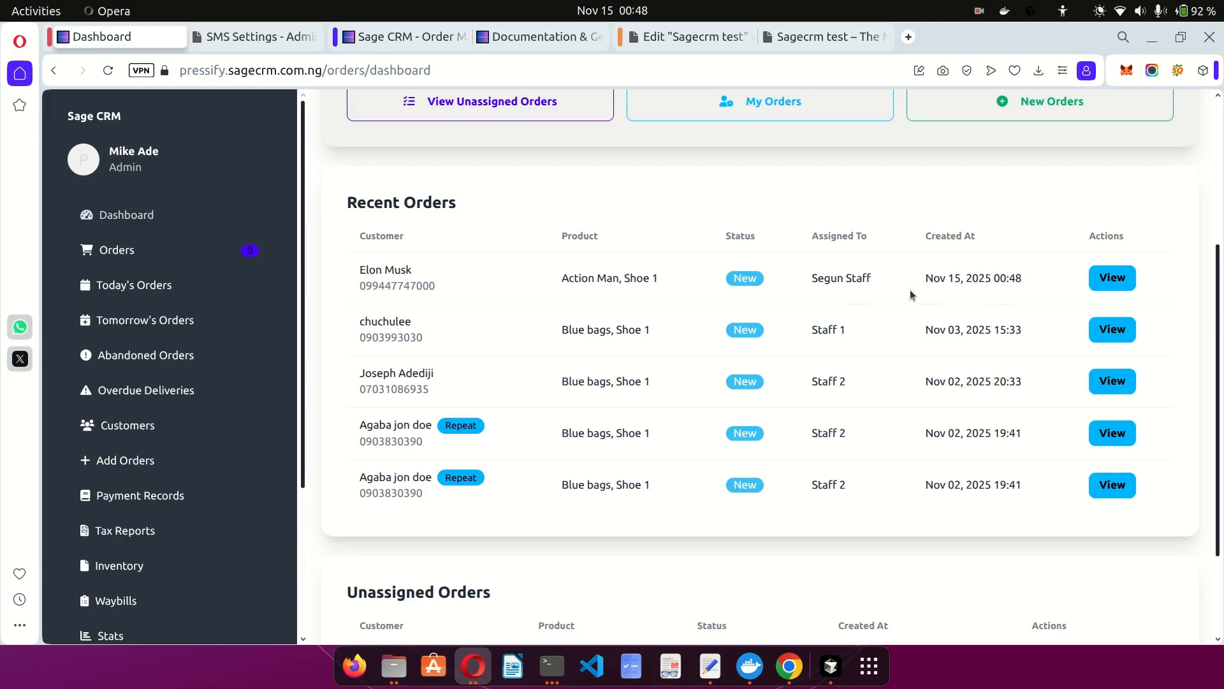
pyautogui.scroll(2, 909, 289)
pyautogui.scroll(-2, 909, 289)
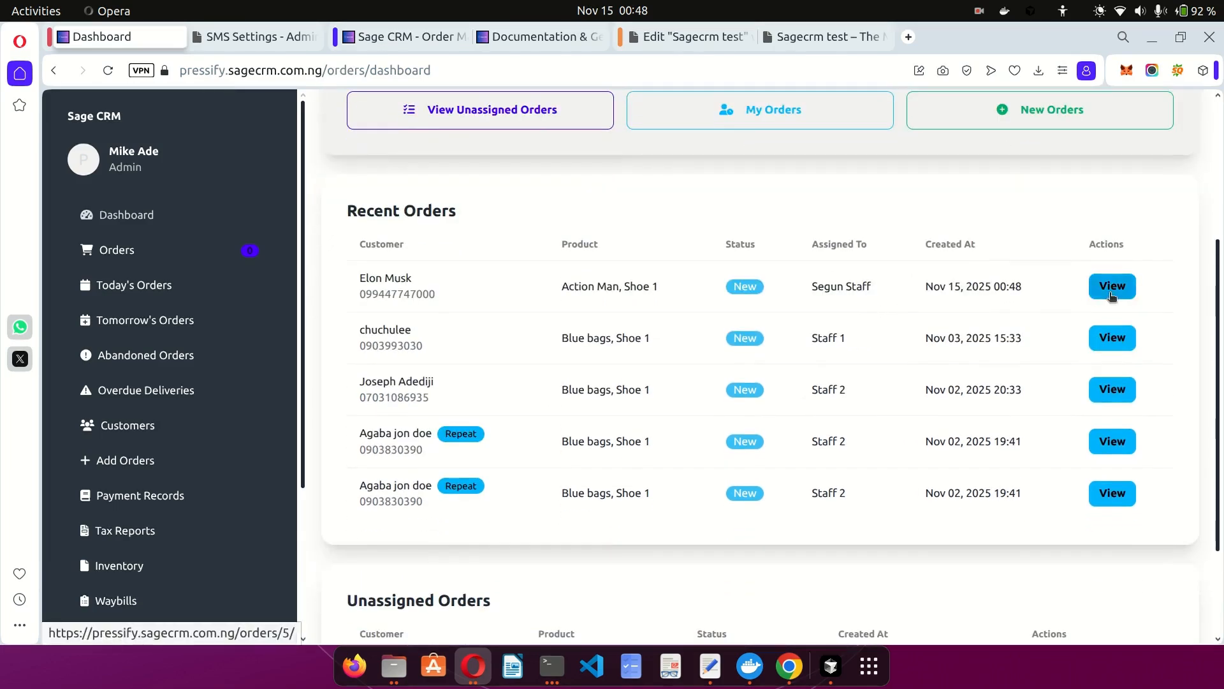
# Open Order #5's details, review its 1 Pack, ₦10,000.00 entry, and focus the New Status field.
pyautogui.click(1091, 292)
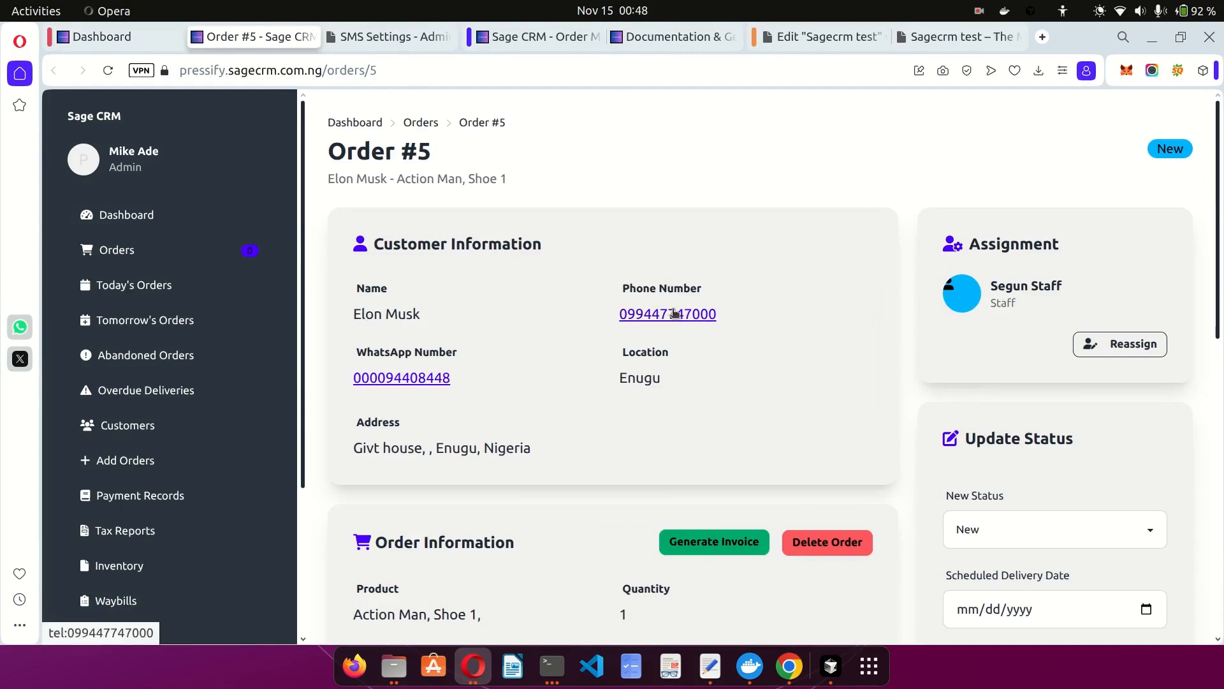
pyautogui.scroll(-5, 666, 386)
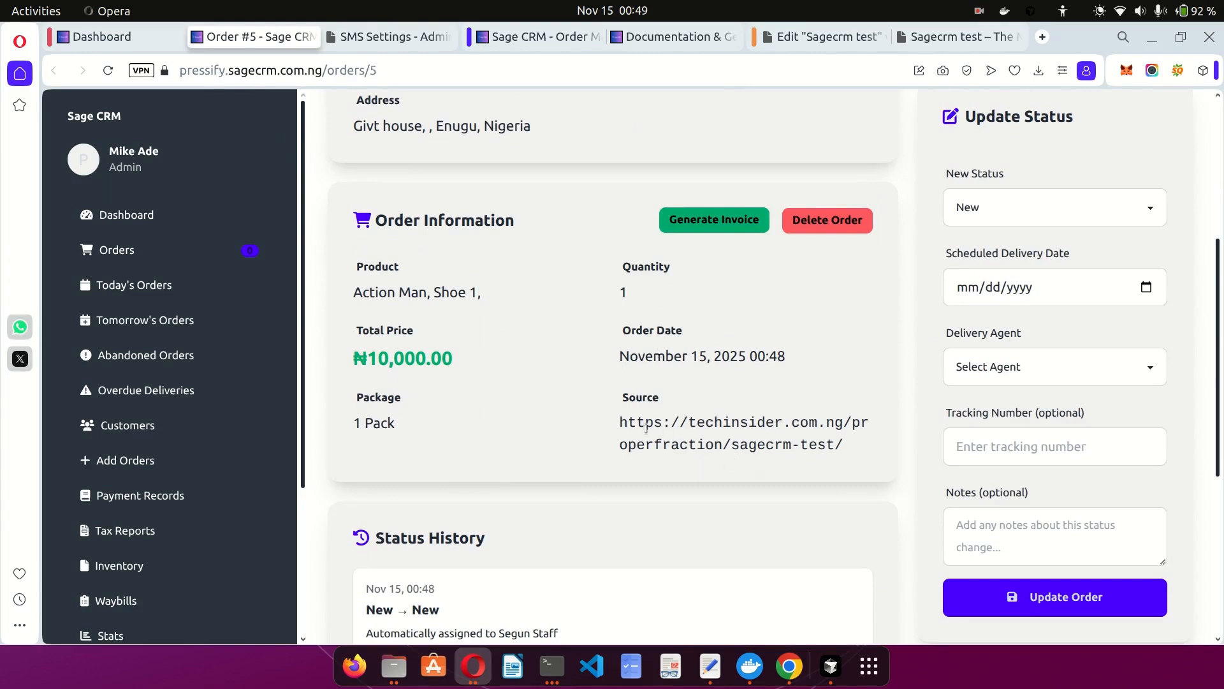
pyautogui.moveTo(619, 426); pyautogui.dragTo(848, 451)
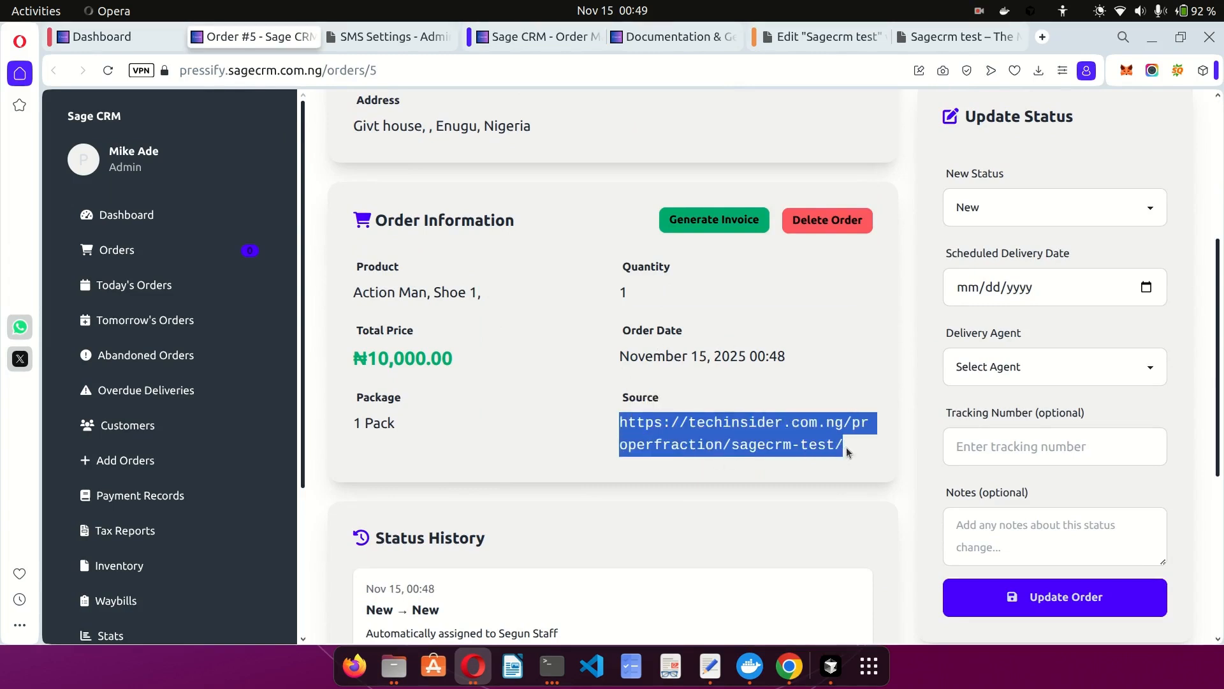
pyautogui.click(848, 452)
pyautogui.scroll(-1, 874, 450)
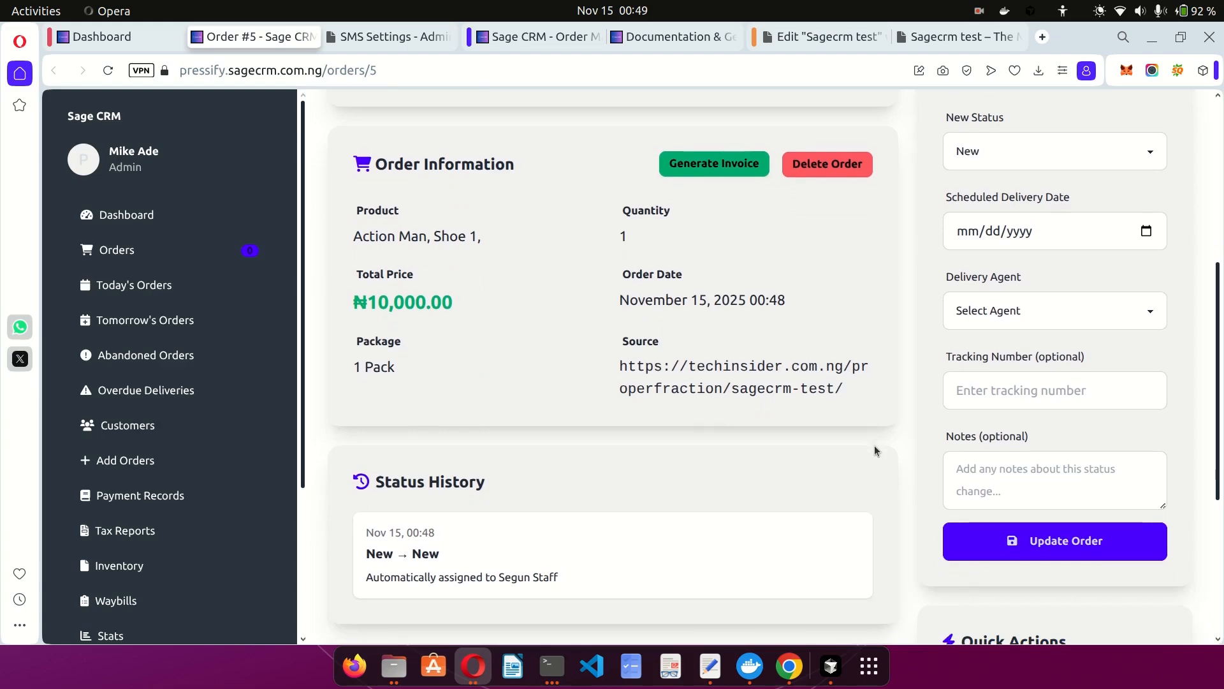
pyautogui.moveTo(848, 399); pyautogui.dragTo(606, 369)
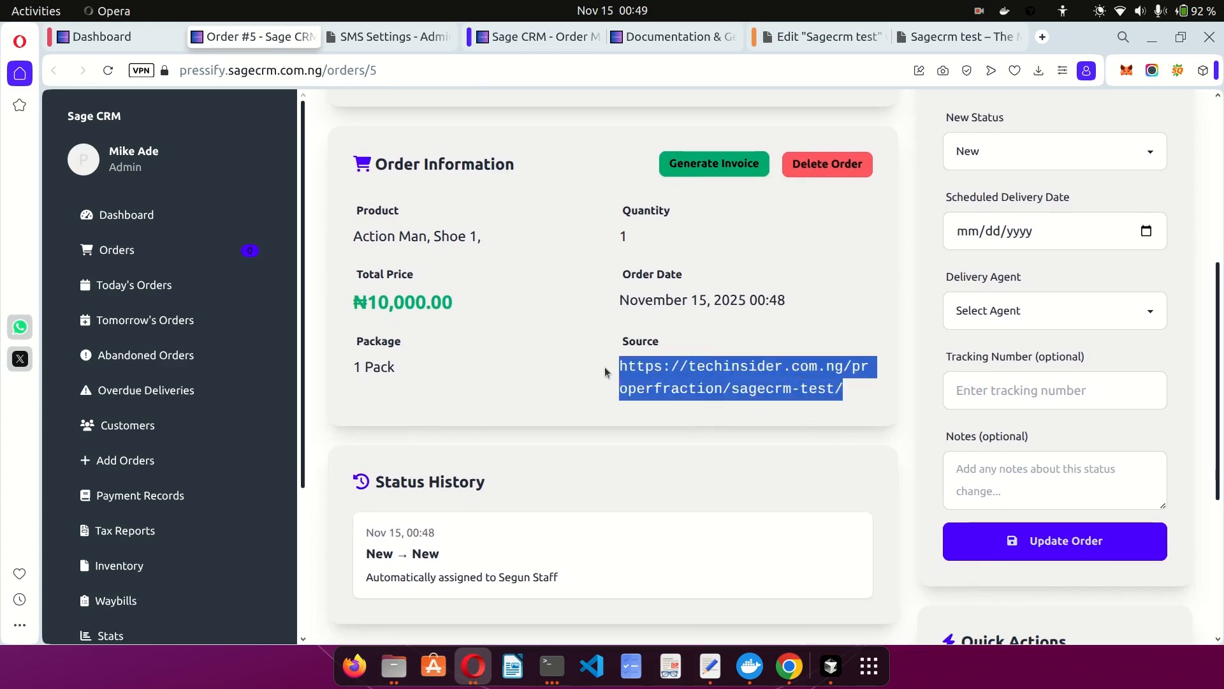
pyautogui.click(605, 371)
pyautogui.scroll(-3, 711, 365)
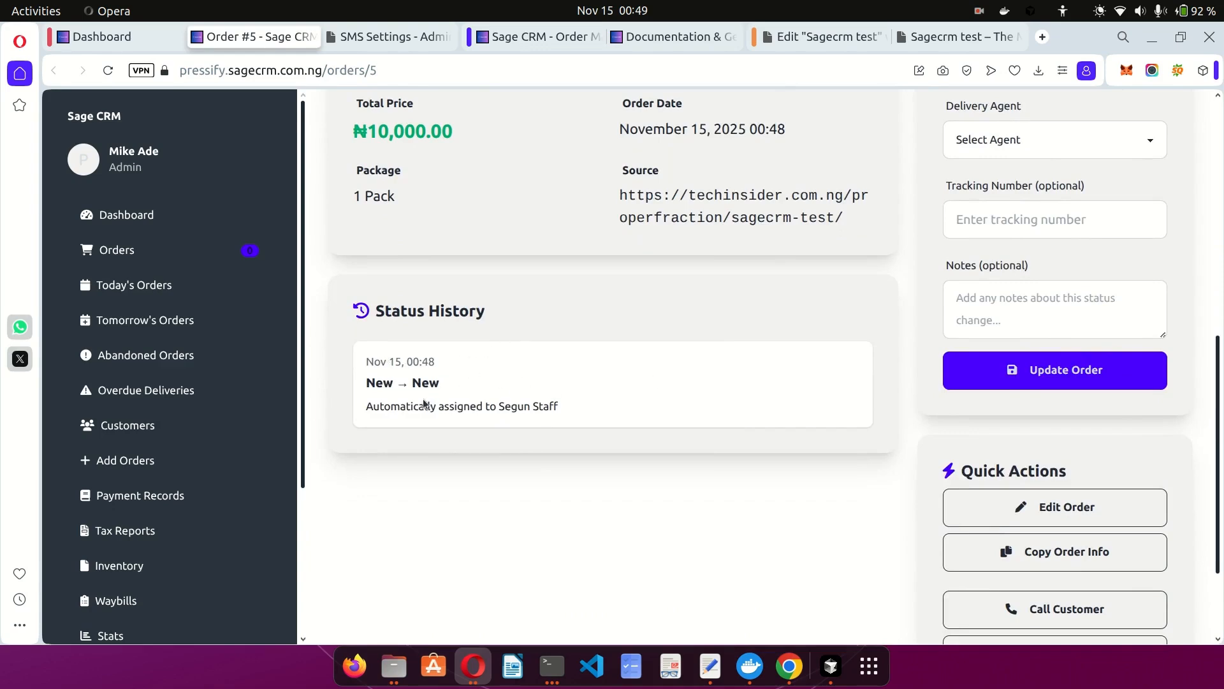
pyautogui.scroll(9, 717, 389)
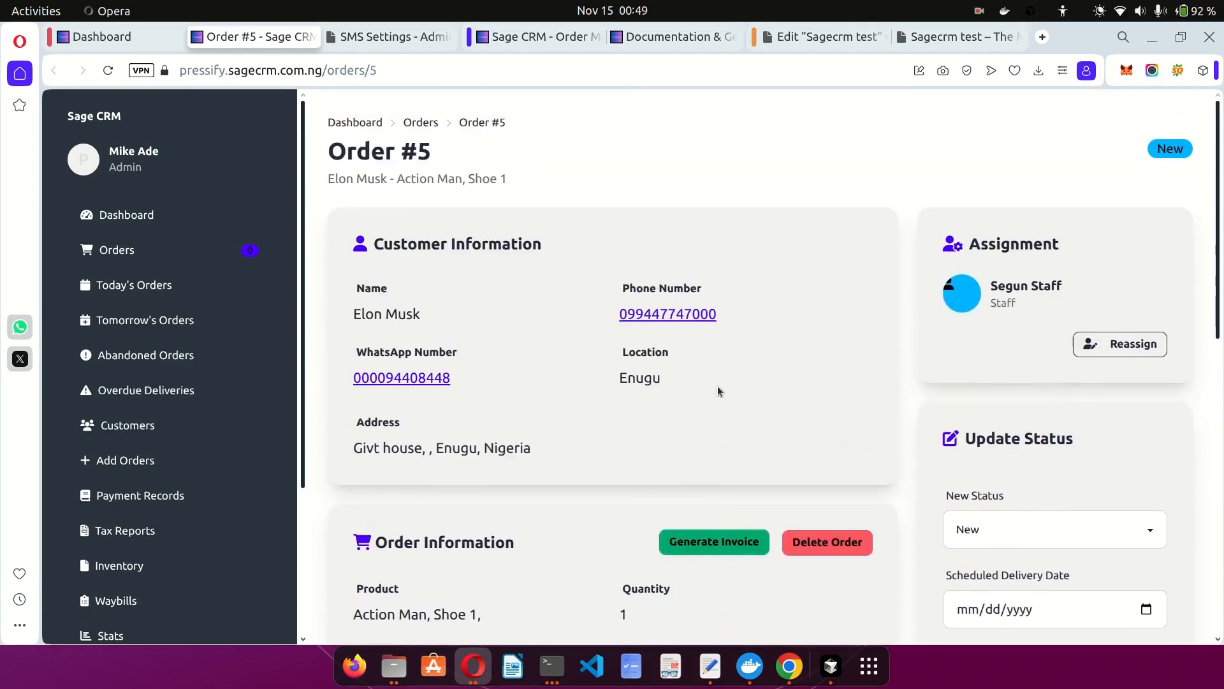
pyautogui.scroll(-3, 717, 385)
pyautogui.scroll(1, 862, 309)
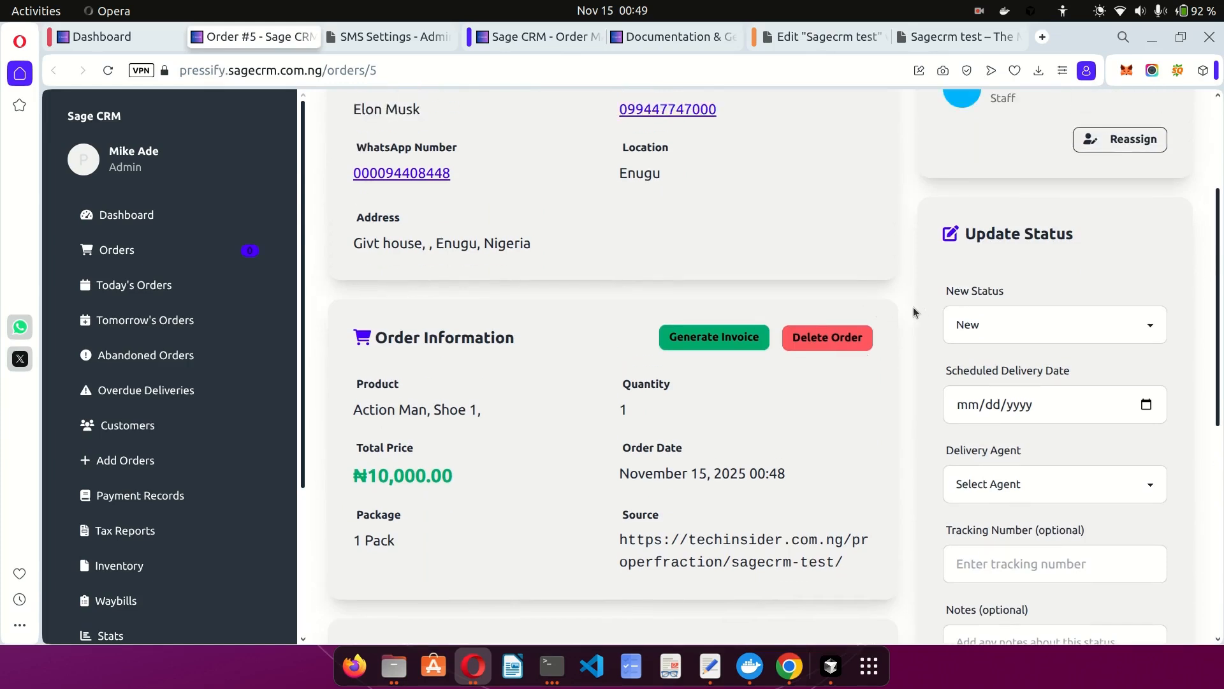
pyautogui.click(994, 331)
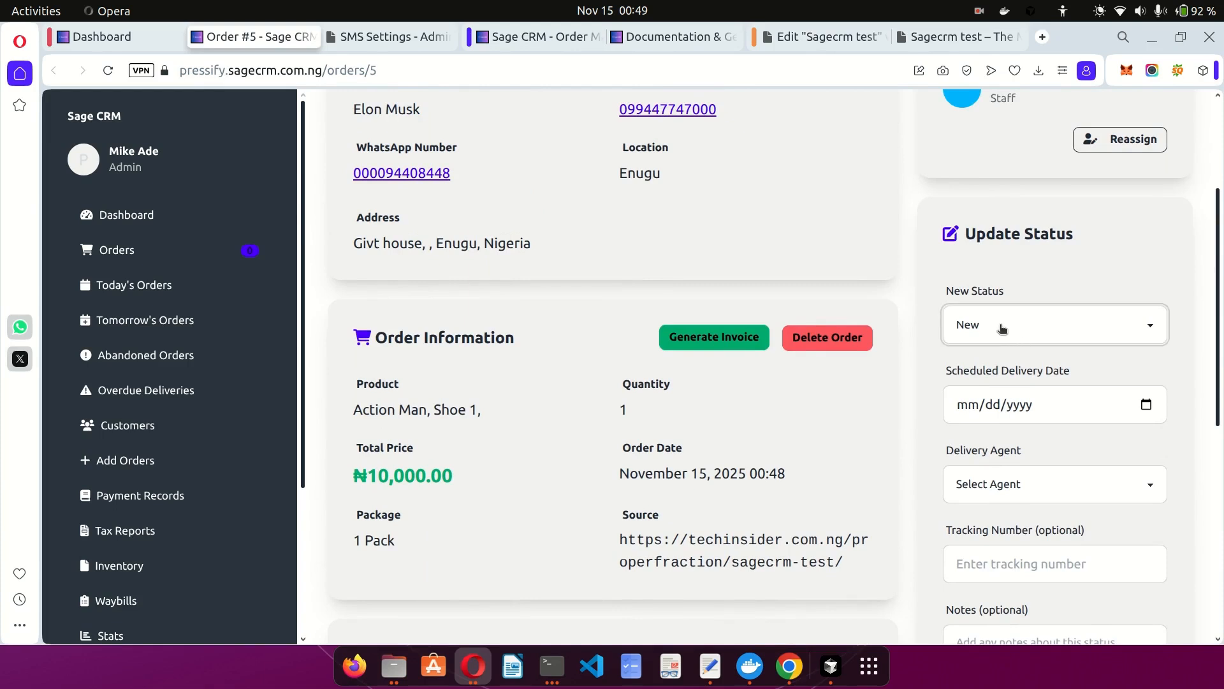
# Change Order #5's status to Confirmed, save it with Update Order, and return to the Dashboard.
pyautogui.click(1051, 330)
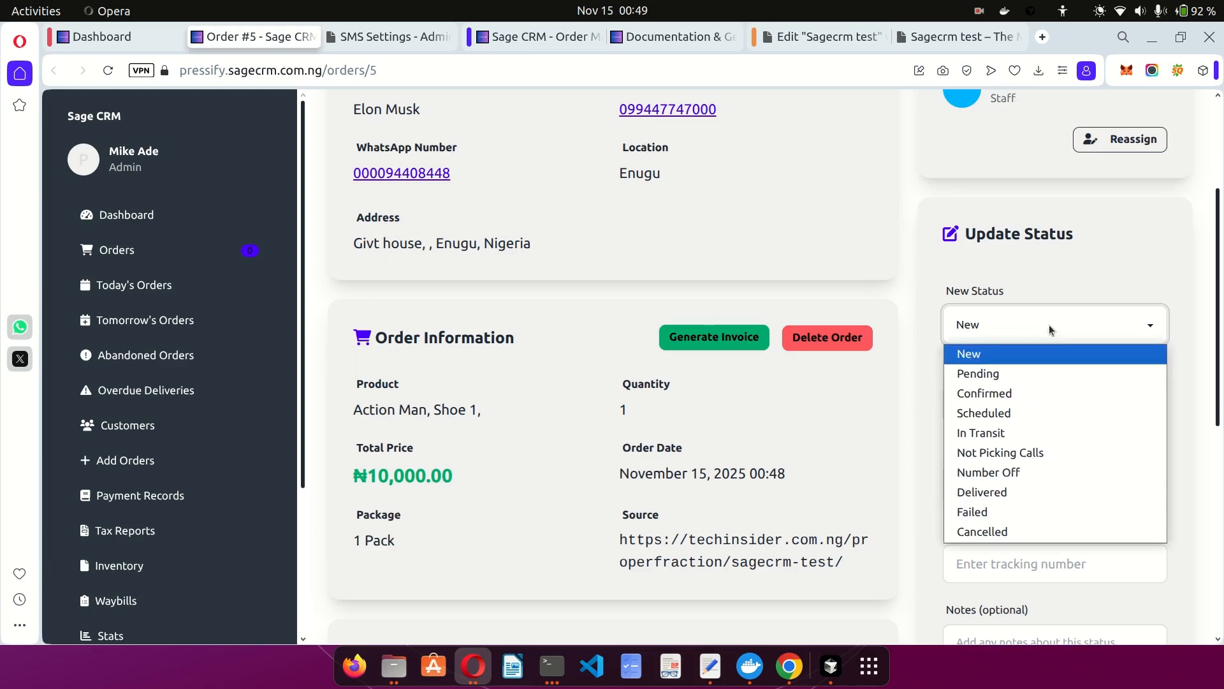
pyautogui.click(992, 395)
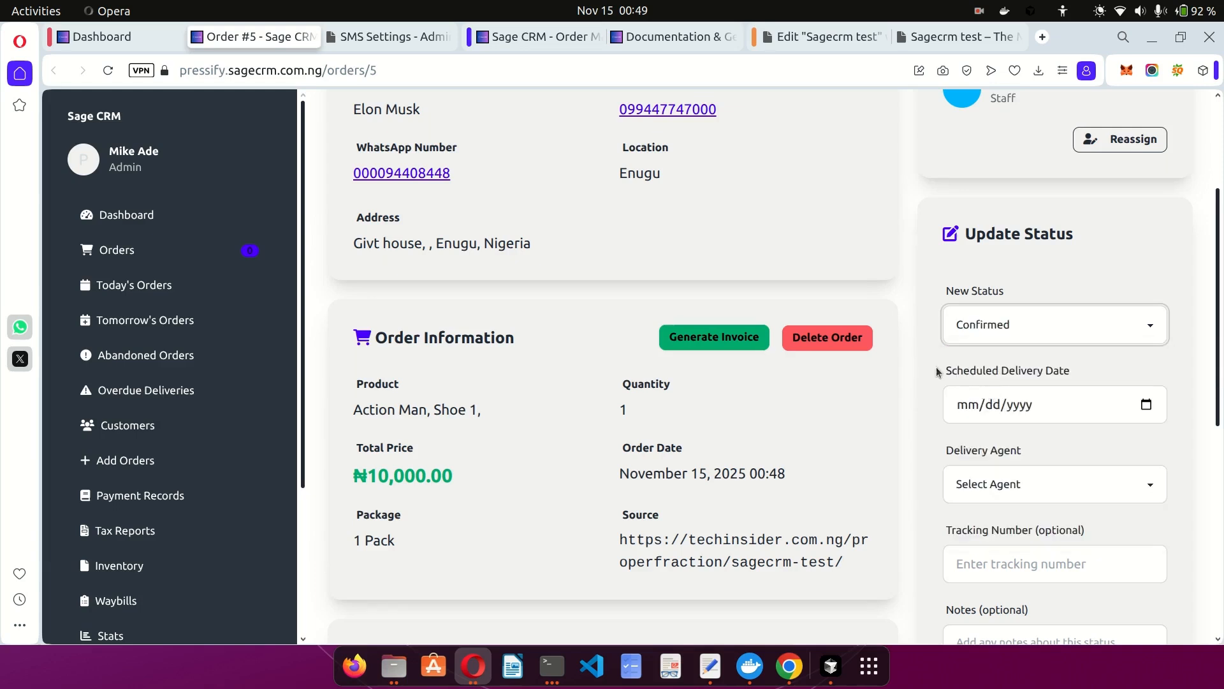
pyautogui.scroll(-3, 936, 366)
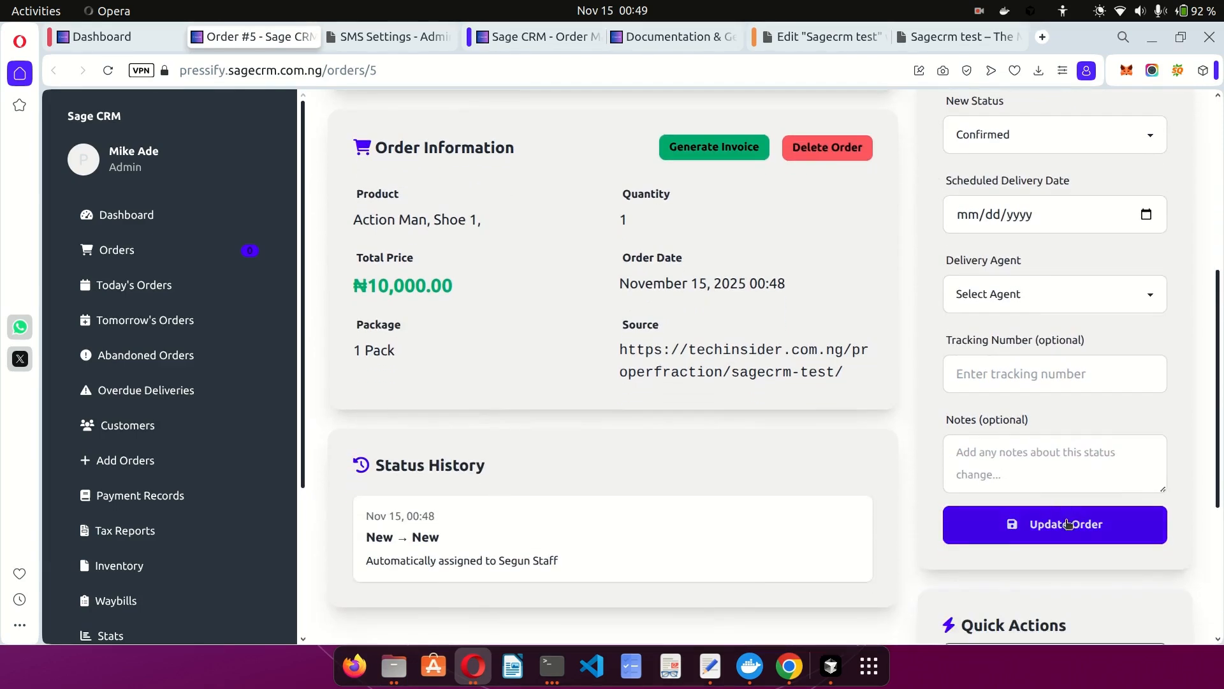
pyautogui.click(1066, 522)
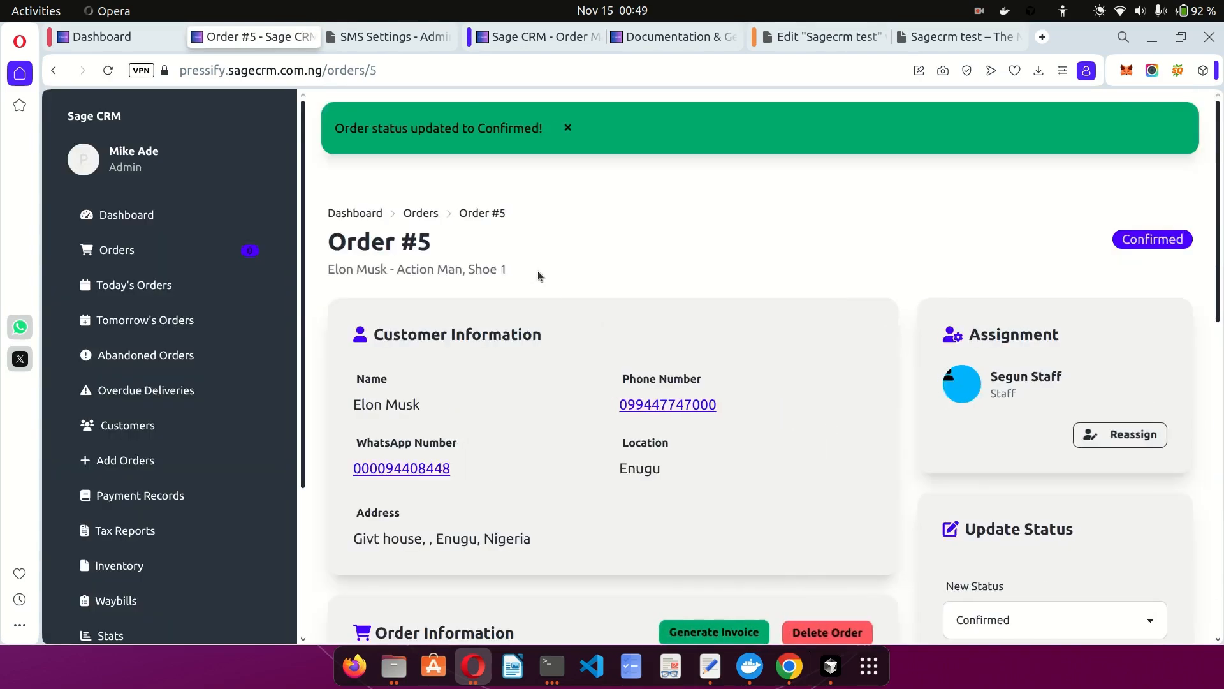
pyautogui.scroll(-2, 627, 254)
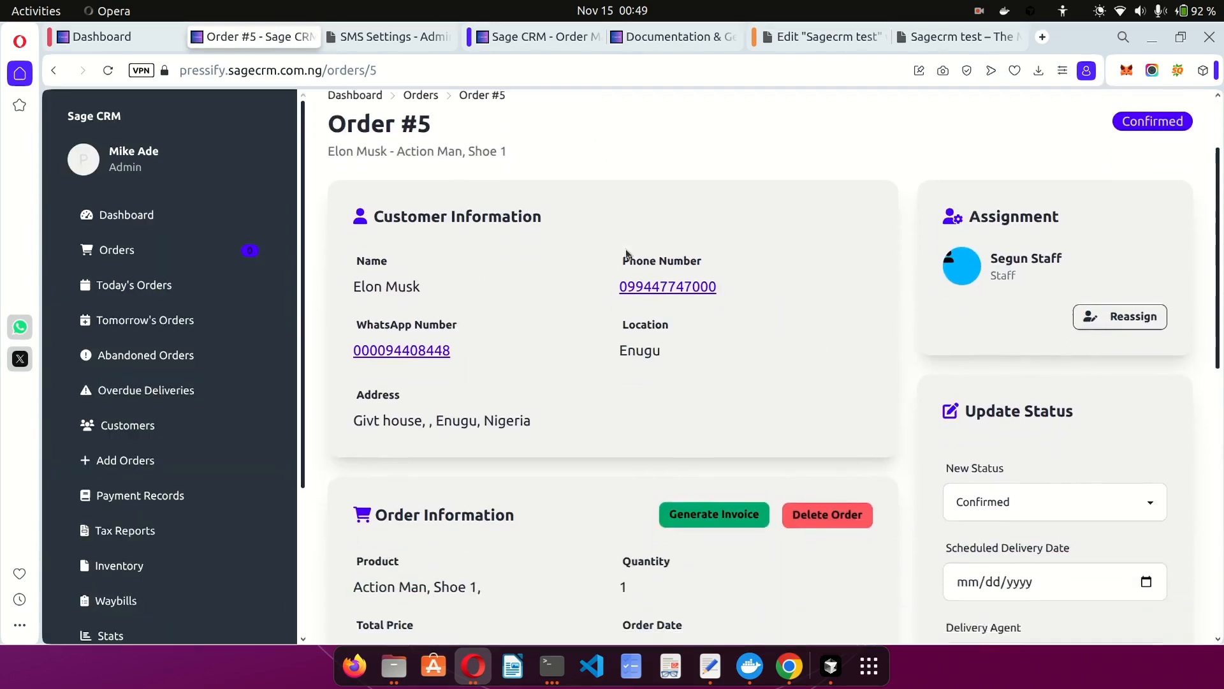
pyautogui.scroll(2, 627, 254)
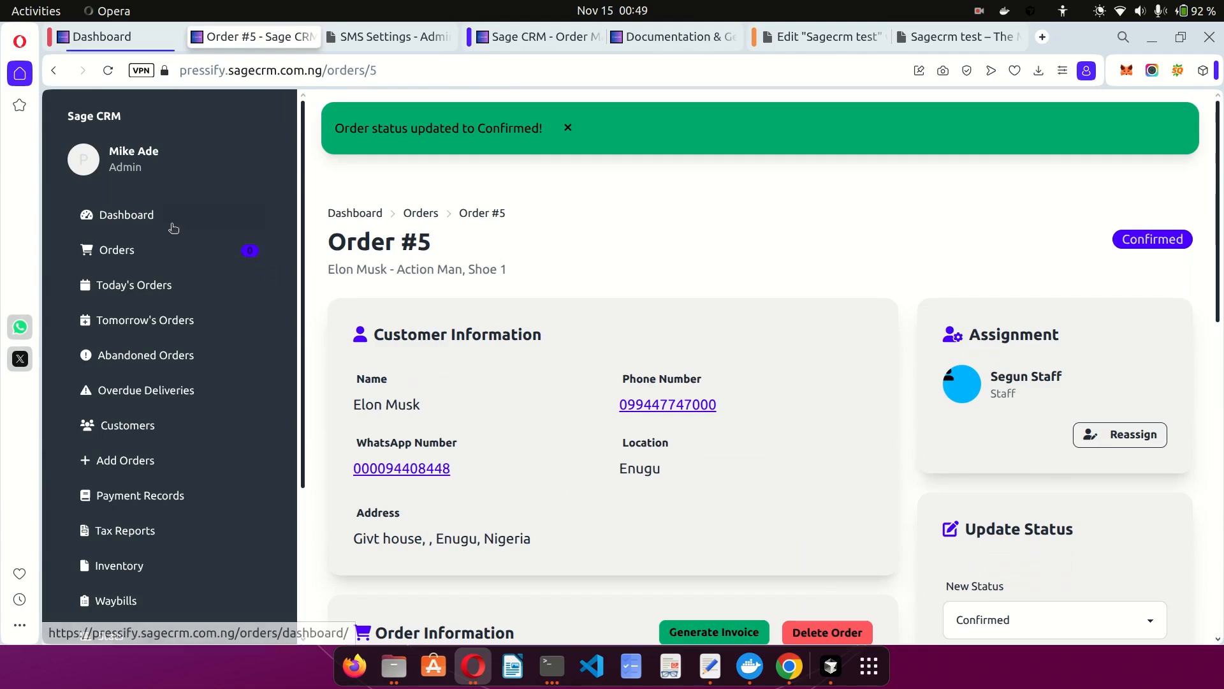
pyautogui.click(128, 218)
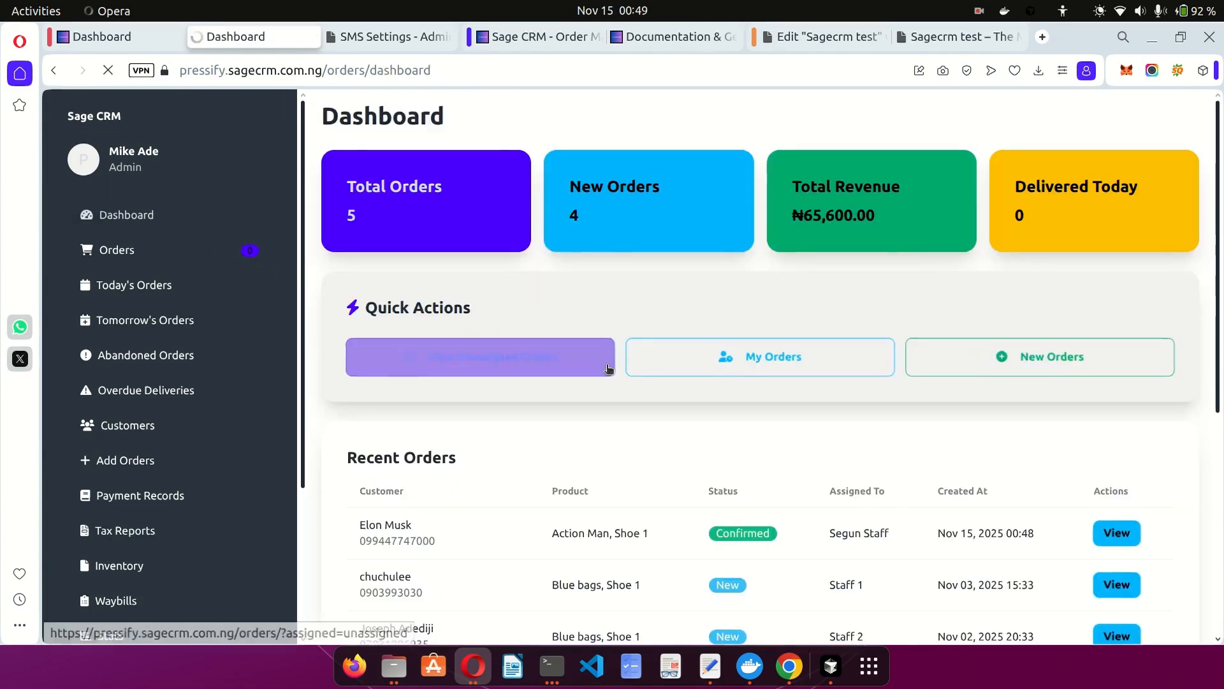
# Reopen Order #5's details and close the duplicate dashboard tab.
pyautogui.scroll(-4, 607, 363)
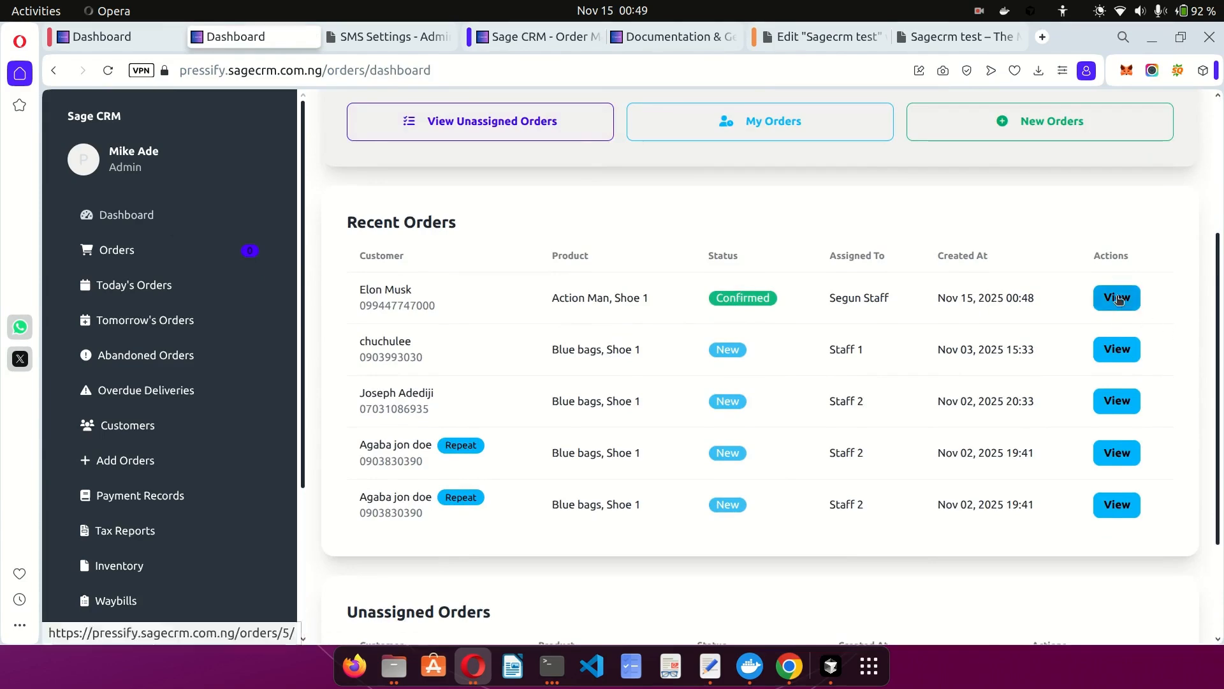
pyautogui.click(1117, 298)
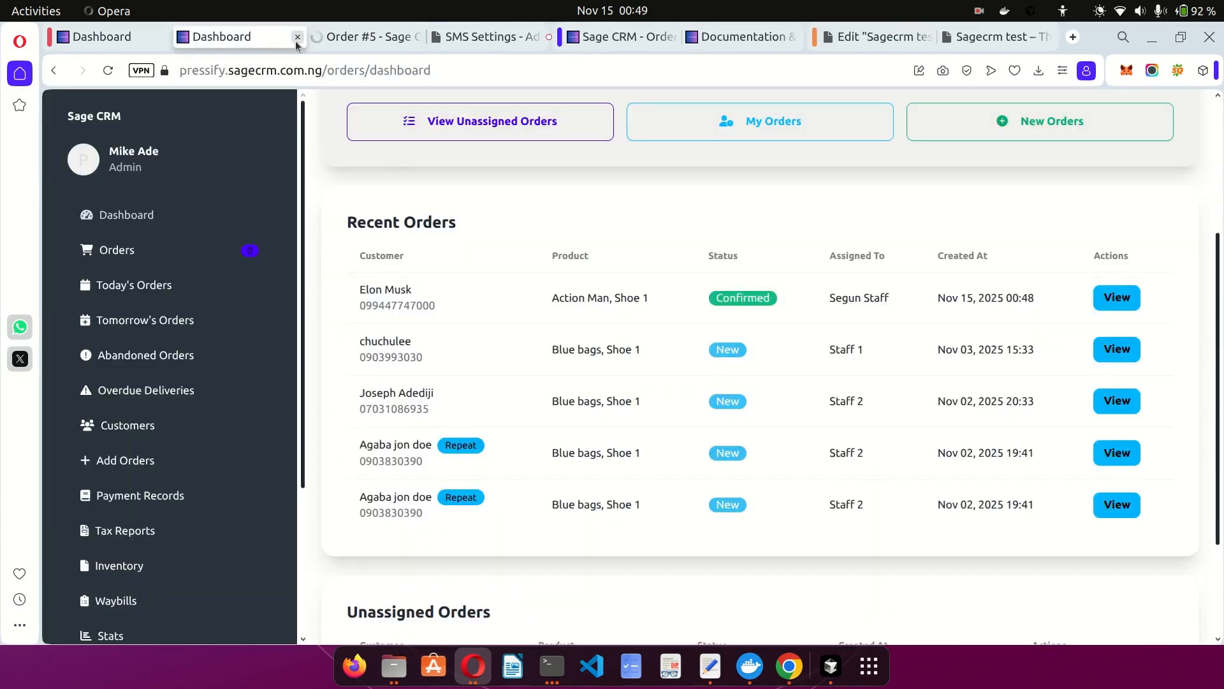
pyautogui.click(297, 37)
pyautogui.scroll(-4, 780, 303)
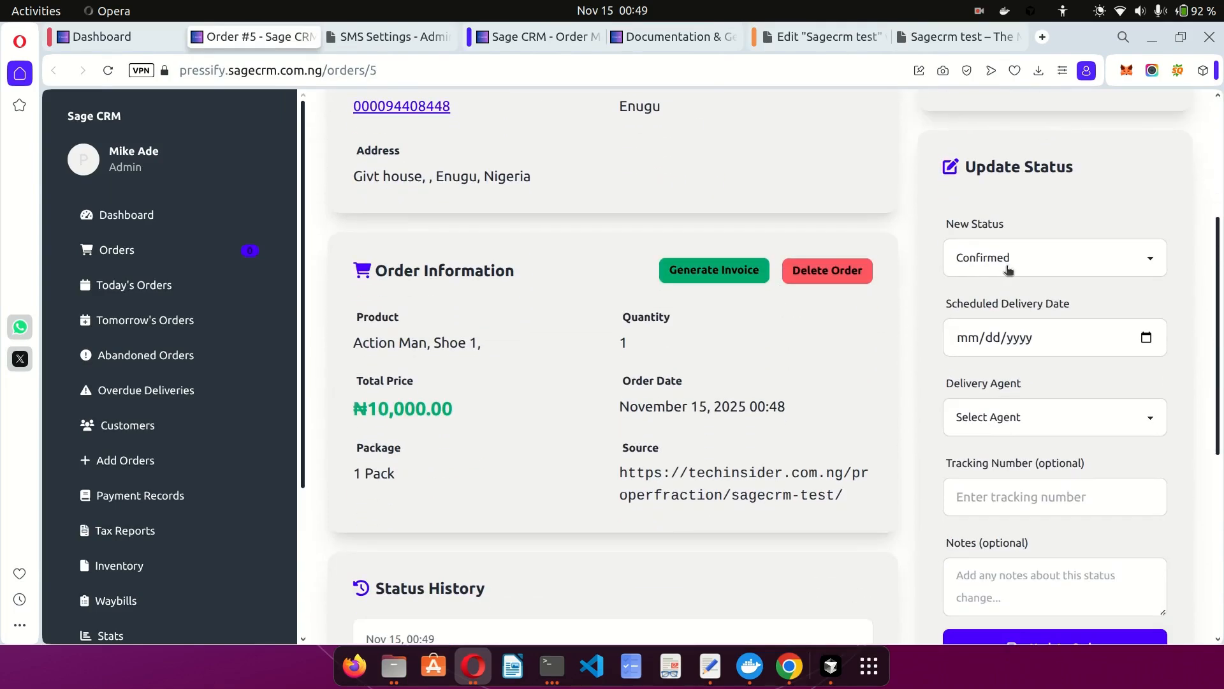
# Set Order #5 to Scheduled with delivery date 11/16/2025 and save the update.
pyautogui.click(1008, 269)
pyautogui.click(989, 349)
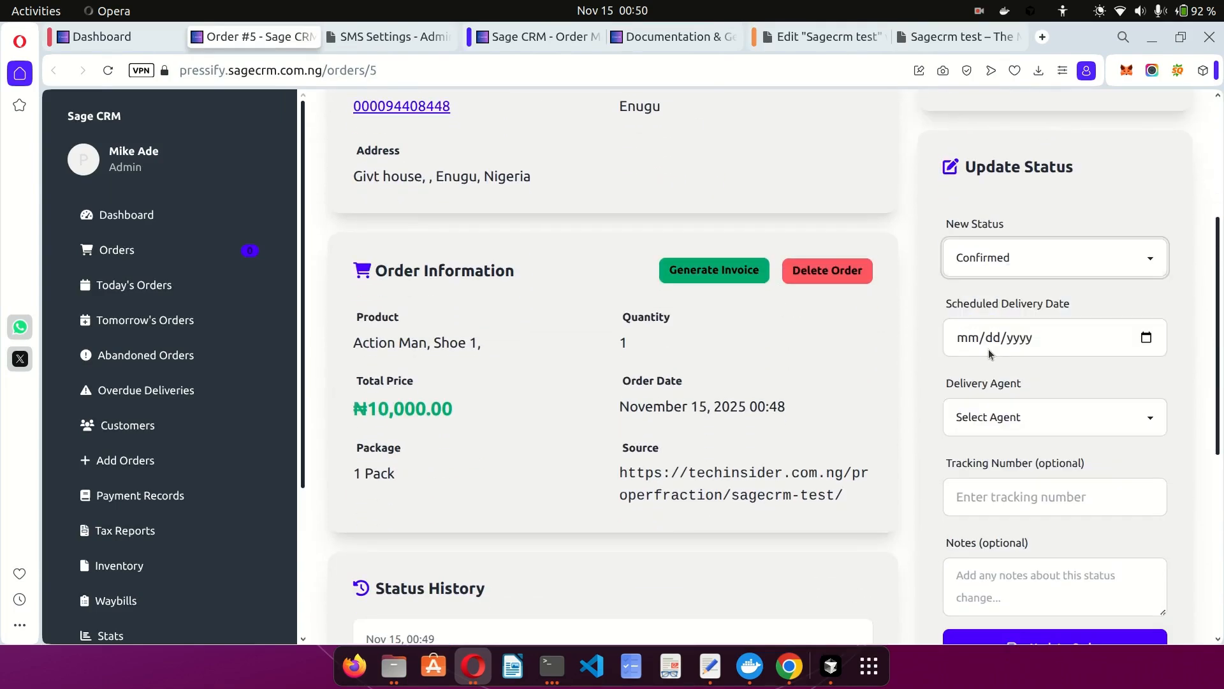
pyautogui.click(1144, 337)
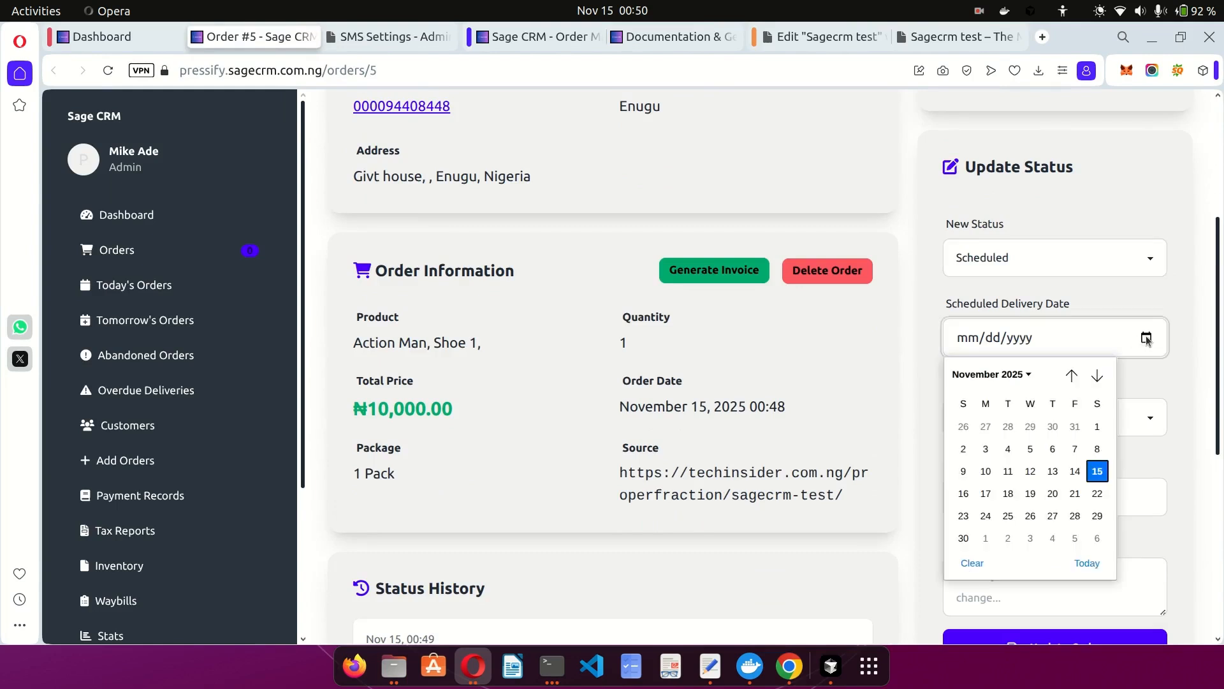
pyautogui.click(965, 493)
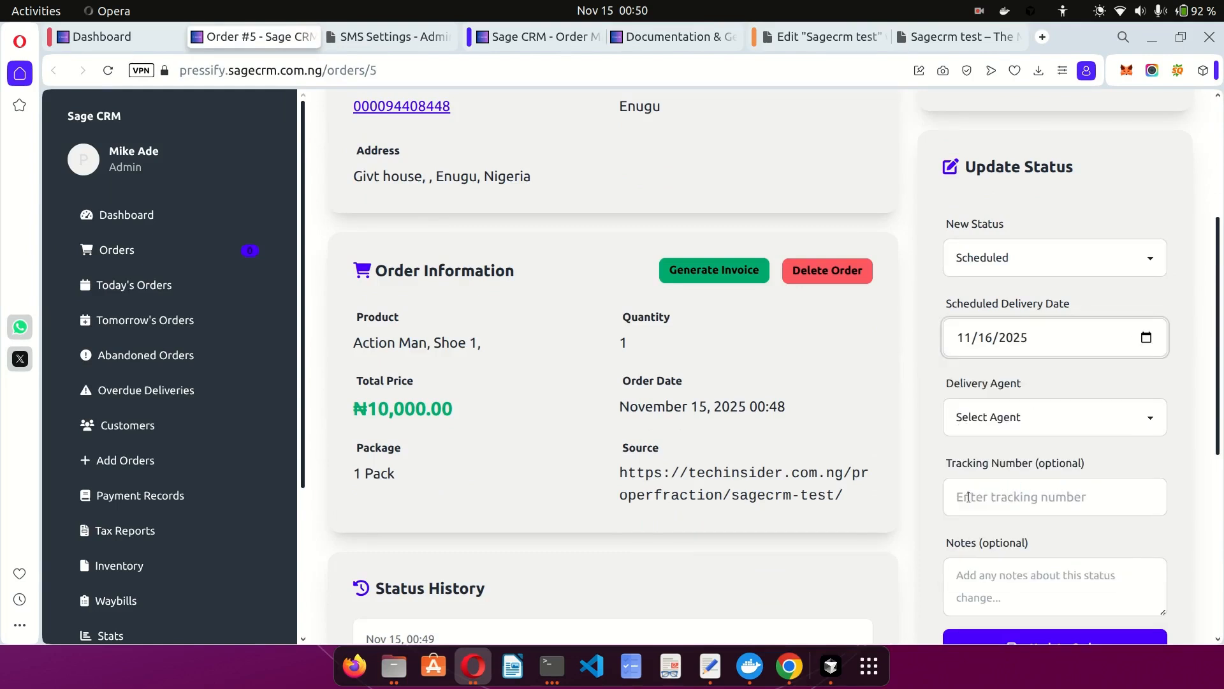
pyautogui.scroll(-2, 929, 452)
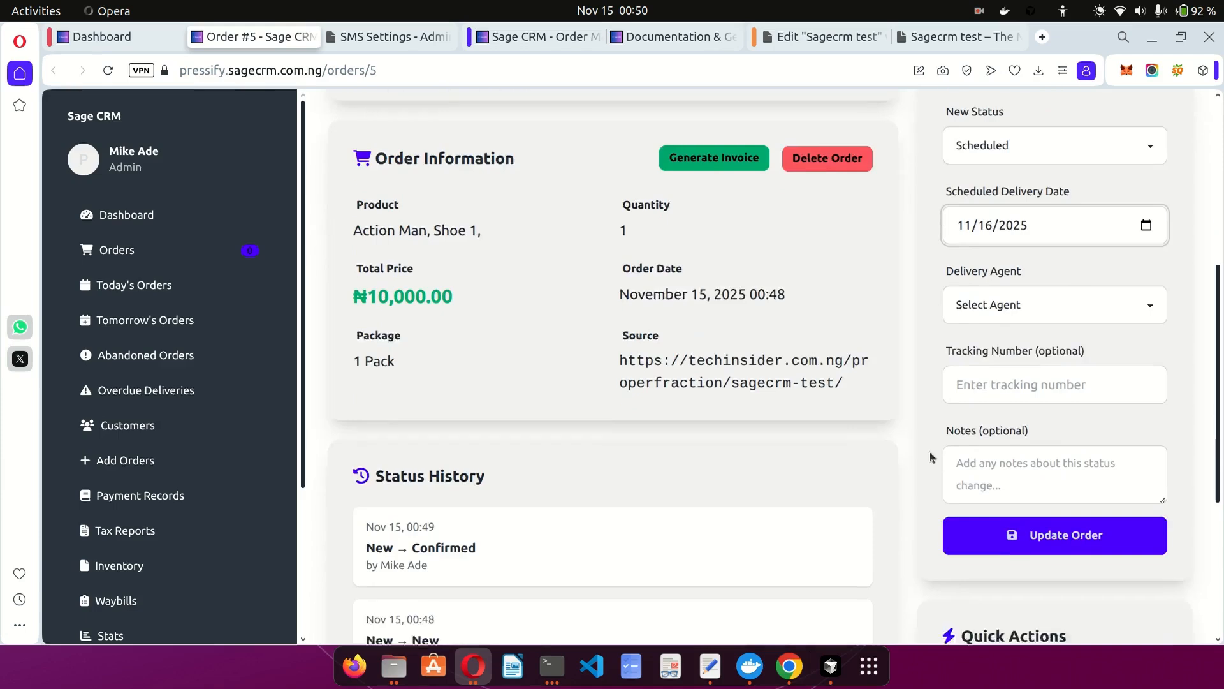
pyautogui.click(1036, 529)
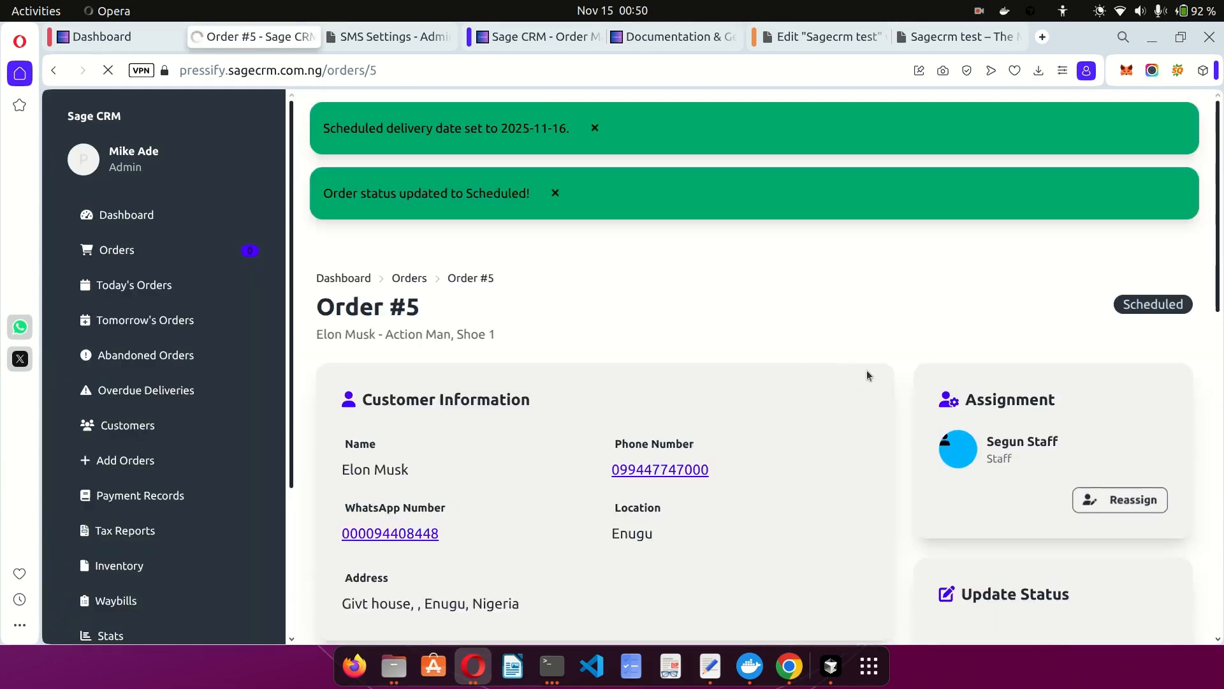
# Try the Not Picking Calls, Number Off and Delivered statuses, leaving Delivered selected but unsaved.
pyautogui.moveTo(866, 370); pyautogui.dragTo(716, 317)
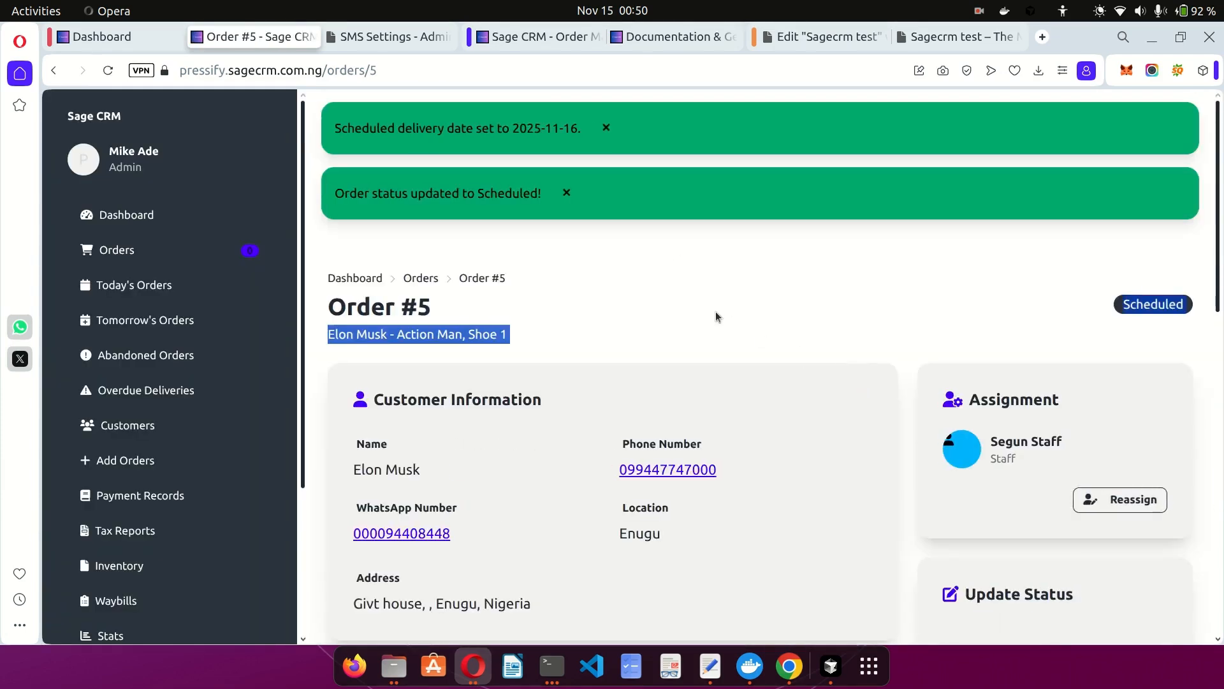
pyautogui.click(574, 232)
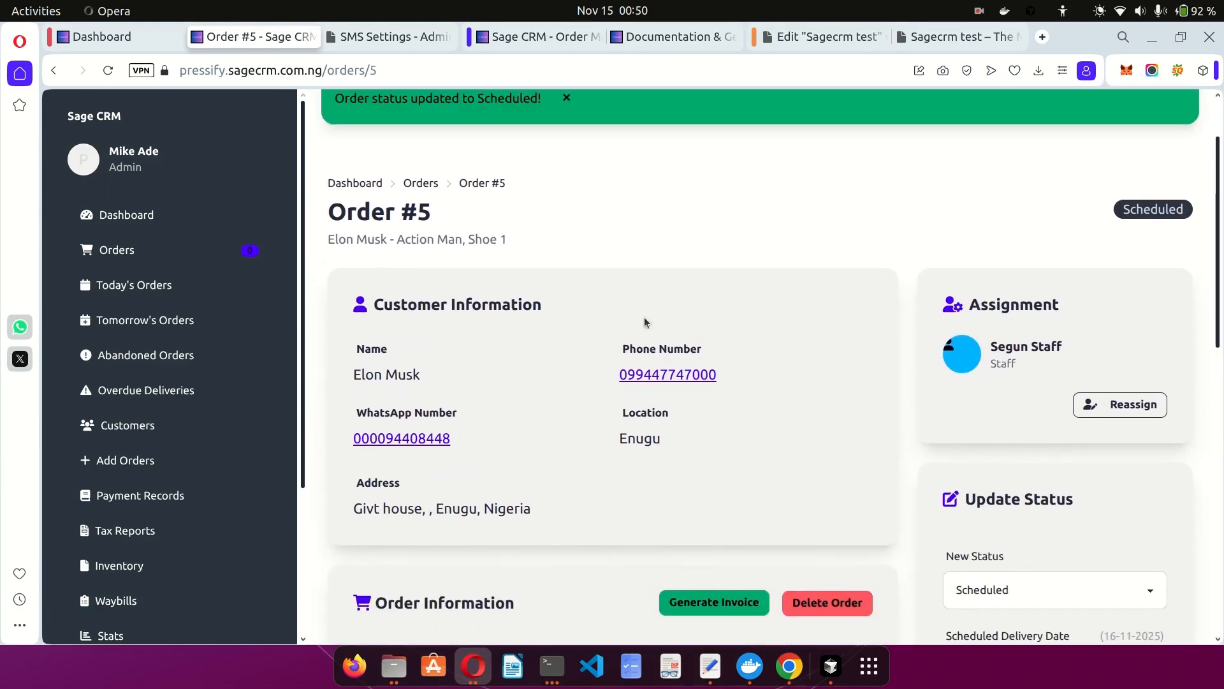
pyautogui.doubleClick(1177, 210)
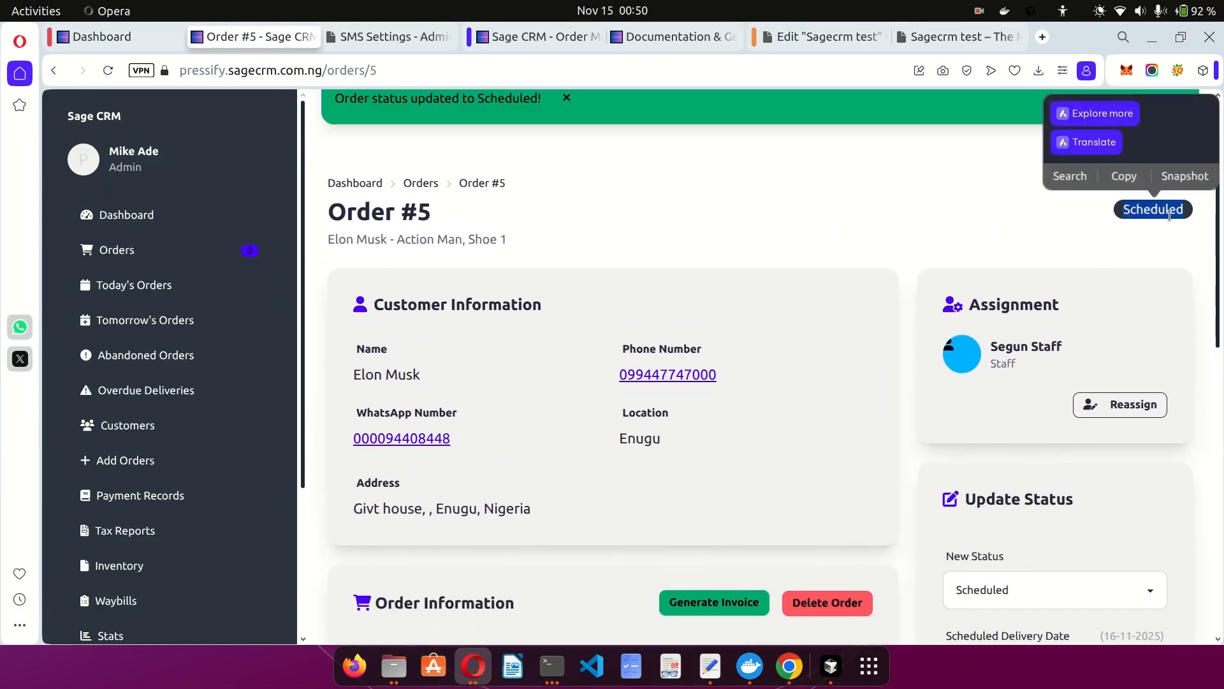
pyautogui.click(1158, 216)
pyautogui.scroll(-3, 969, 228)
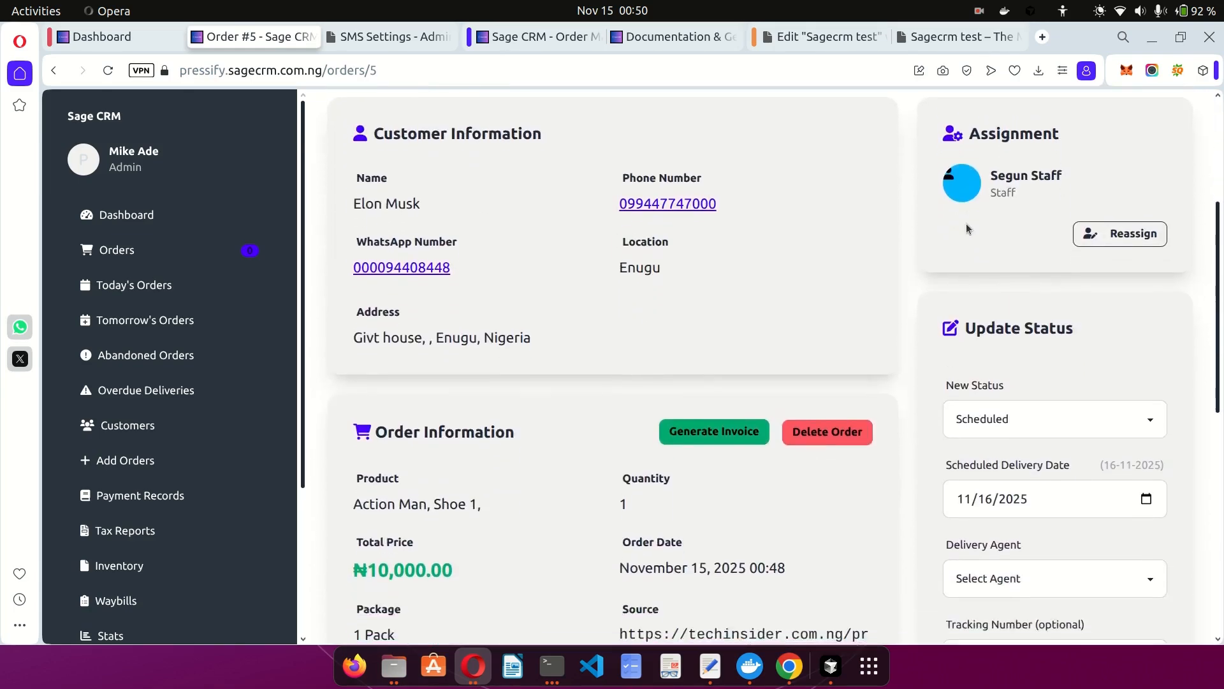
pyautogui.scroll(-3, 966, 223)
pyautogui.click(979, 213)
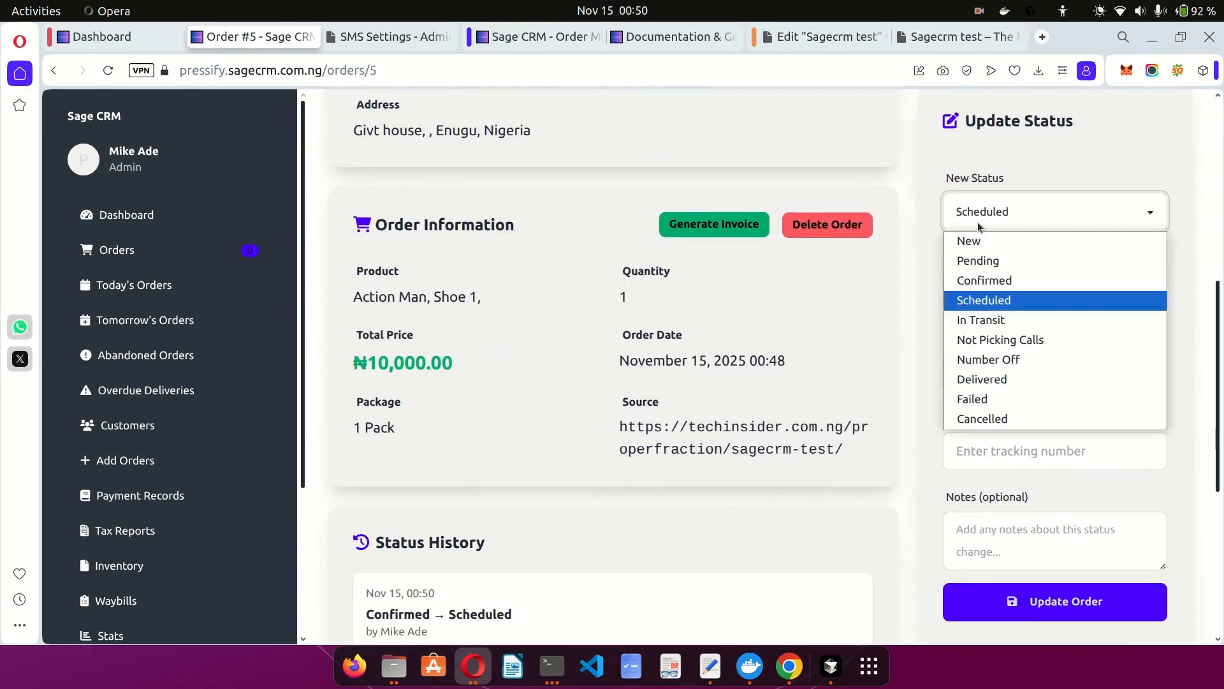
pyautogui.click(1000, 339)
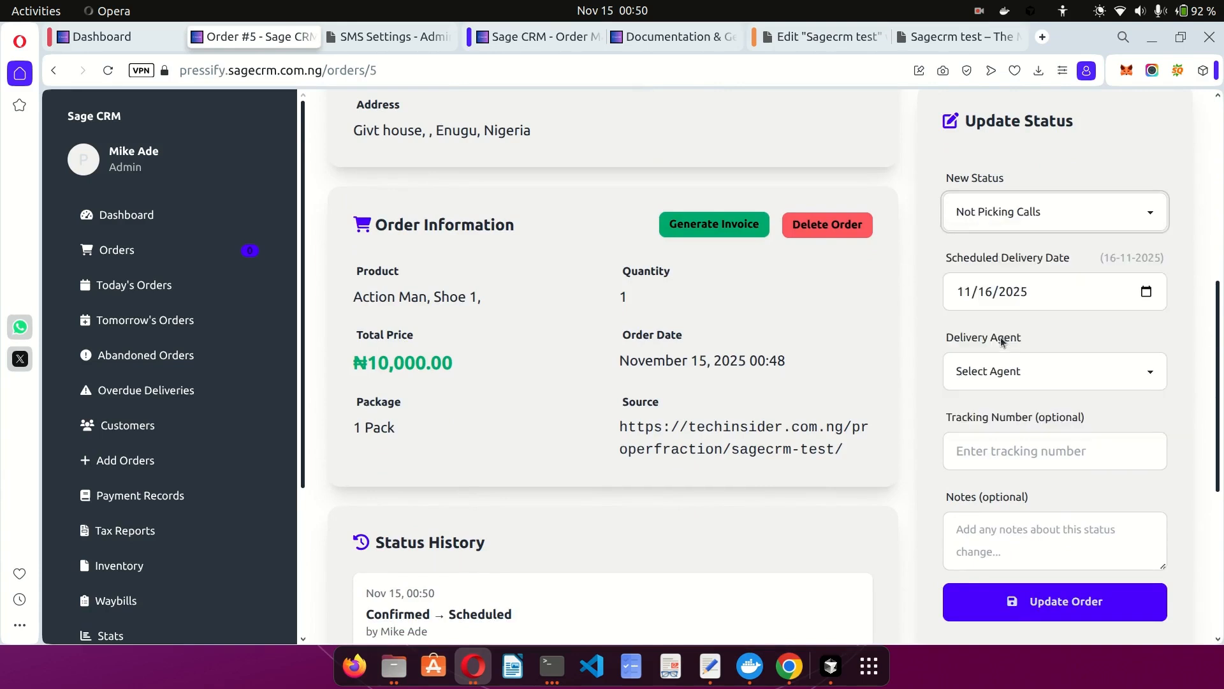
pyautogui.click(982, 211)
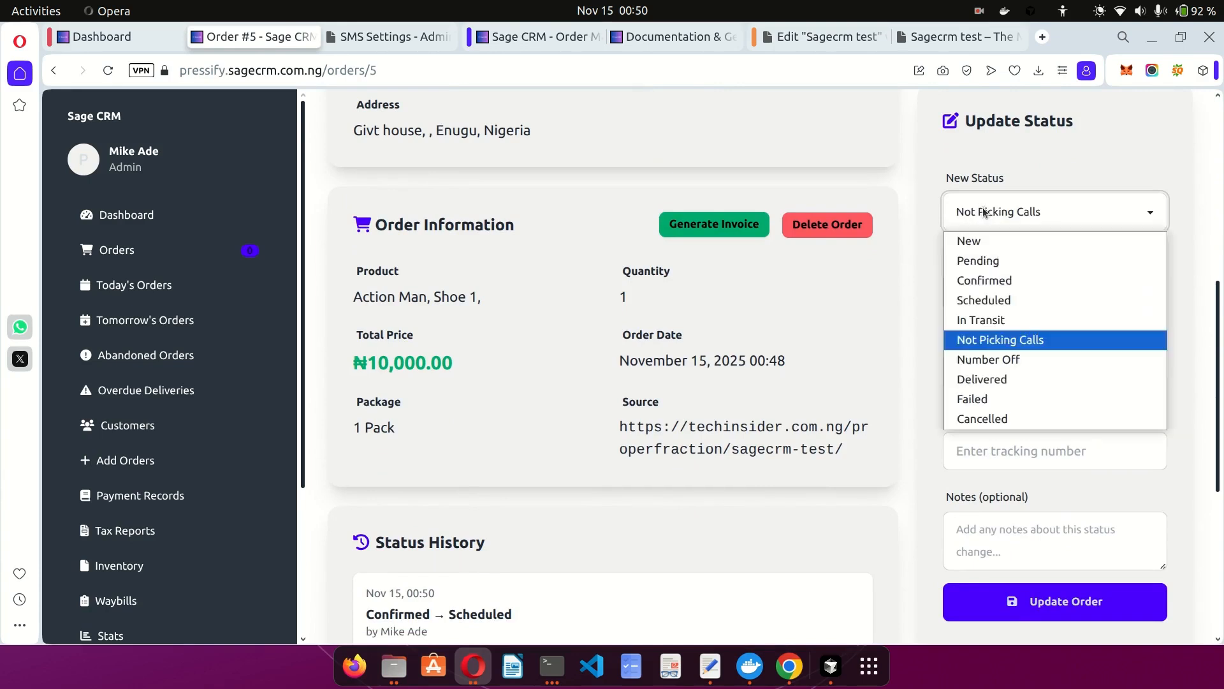
pyautogui.click(1002, 361)
pyautogui.click(1007, 223)
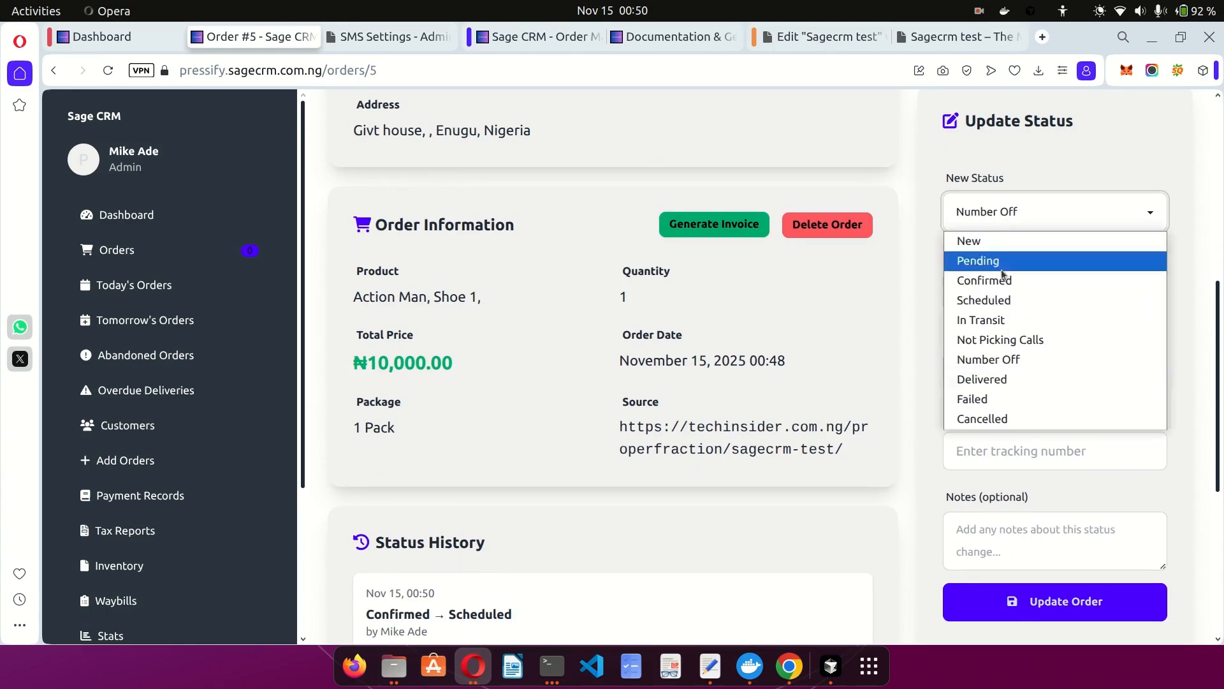
pyautogui.click(992, 379)
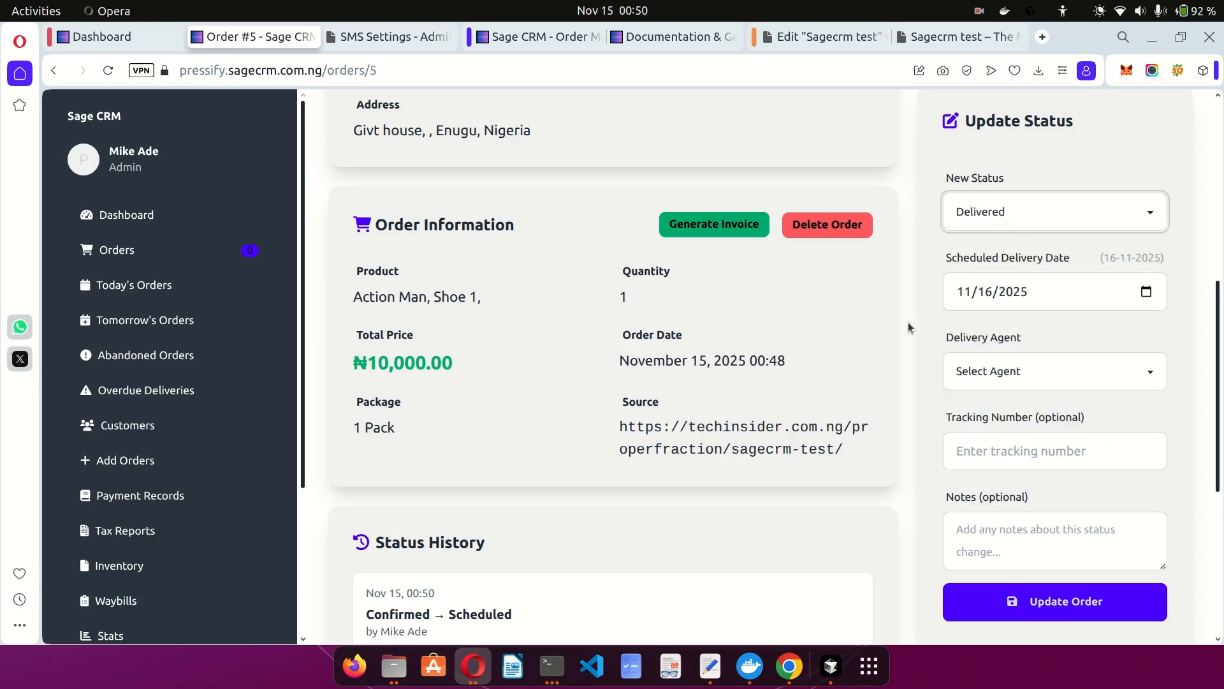
pyautogui.click(931, 301)
pyautogui.scroll(4, 748, 293)
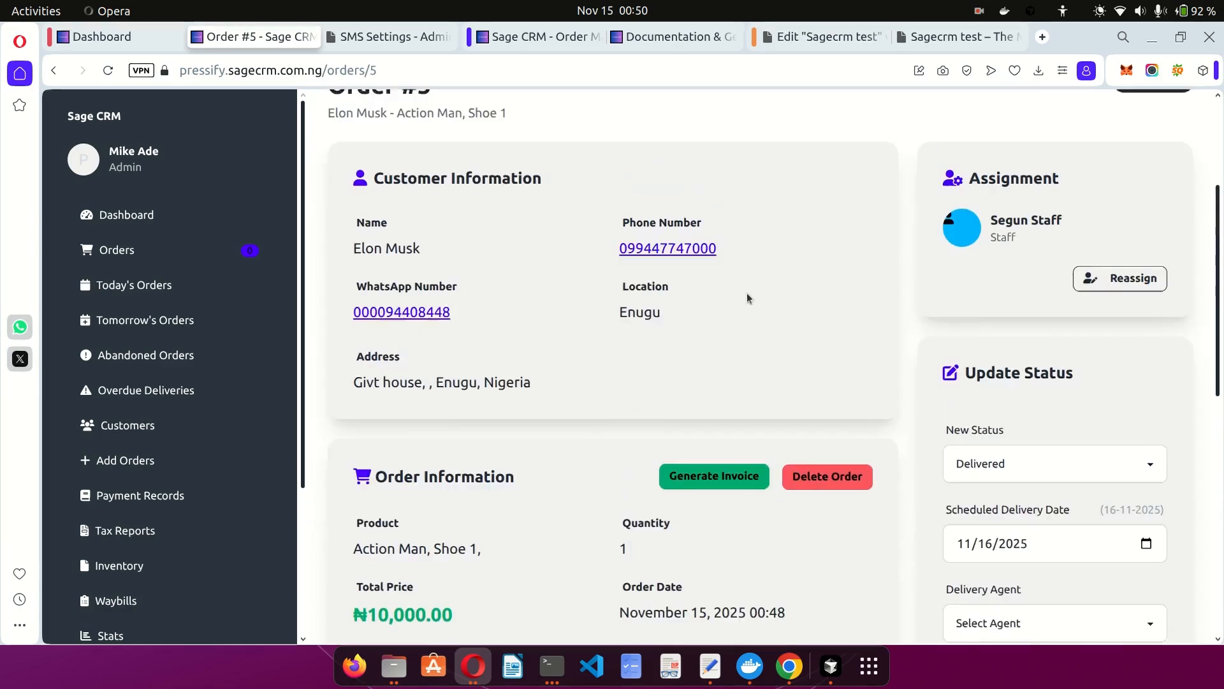
pyautogui.scroll(-2, 747, 293)
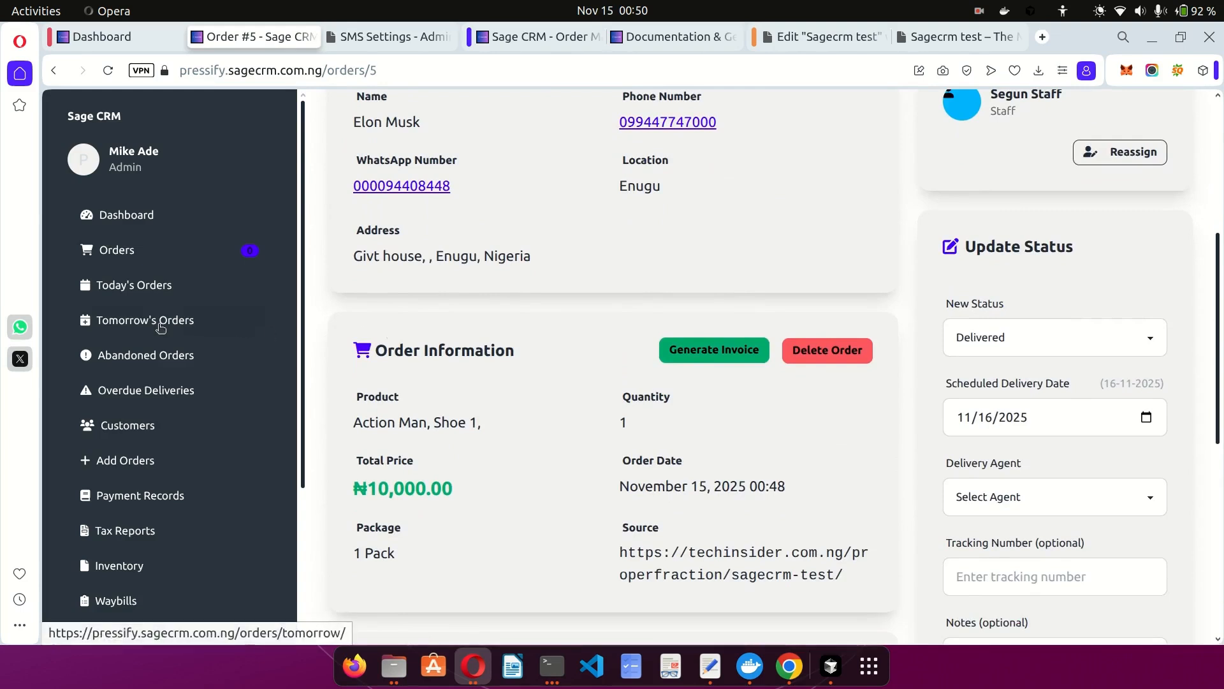
# Confirm the scheduled order is listed in Tomorrow's Orders for Nov. 16, 2025, then return to SMS settings.
pyautogui.click(156, 321)
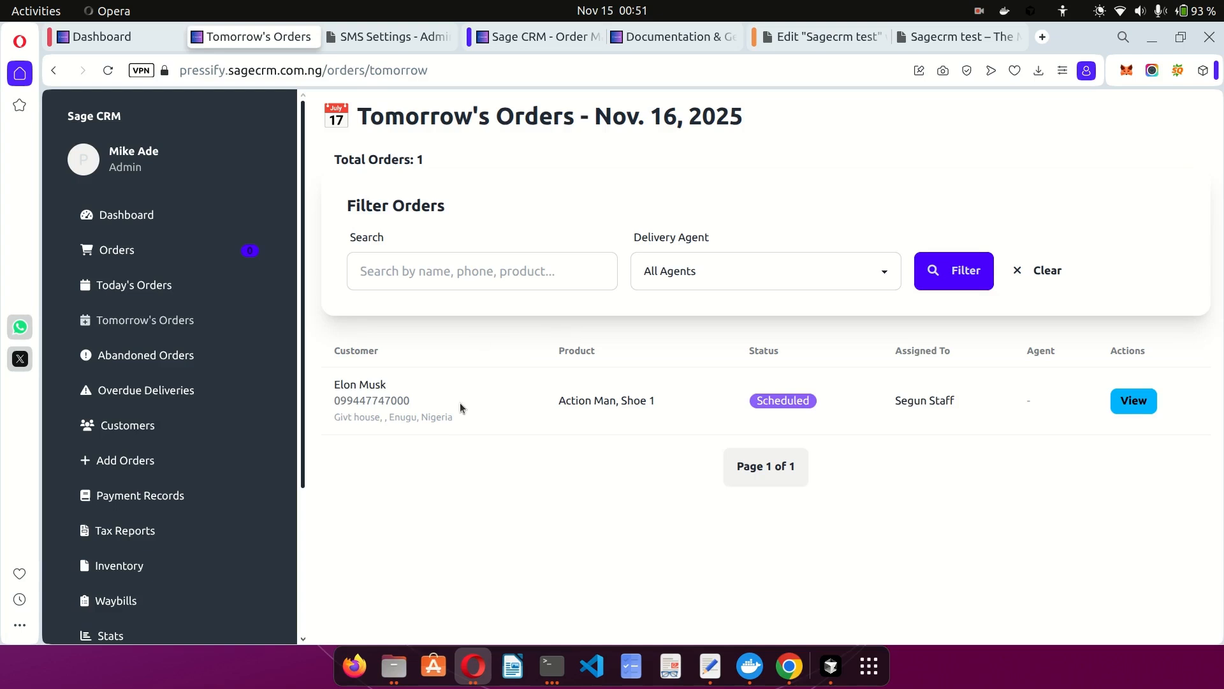
pyautogui.hotkey('ctrl', 'Tab')
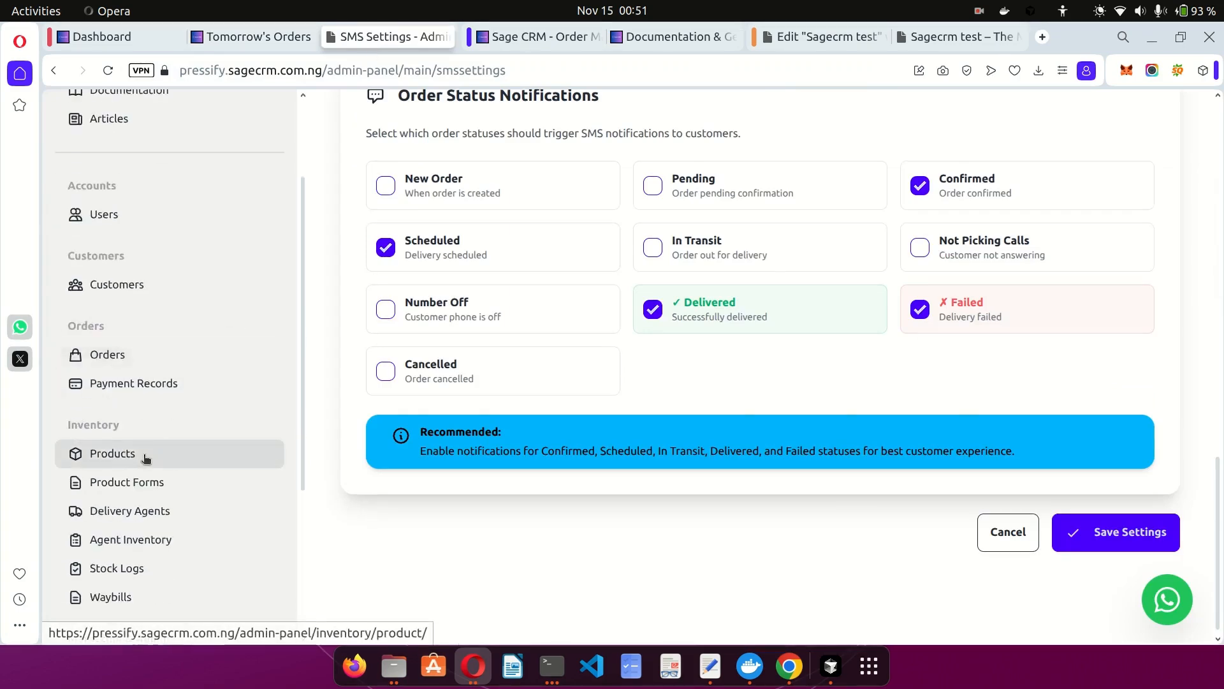
# On the live Sagecrm test order form, submit an order with the 2 Pack - ₦20000.00 package.
pyautogui.click(142, 481)
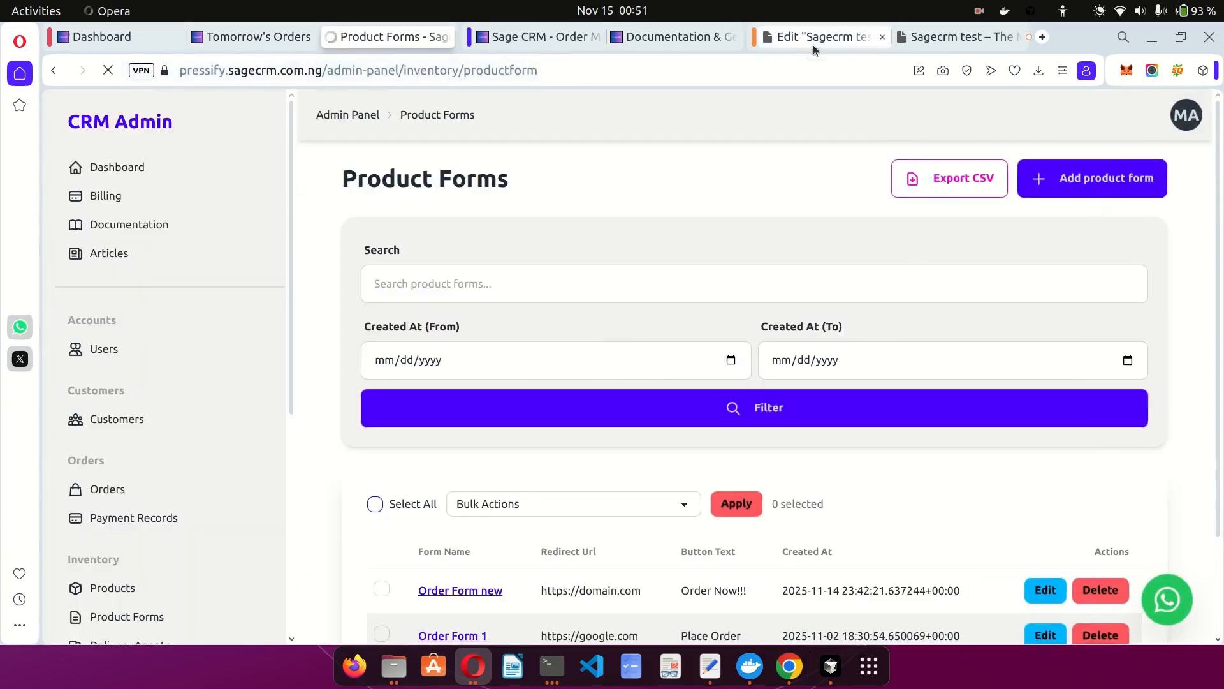
pyautogui.click(813, 39)
pyautogui.click(186, 372)
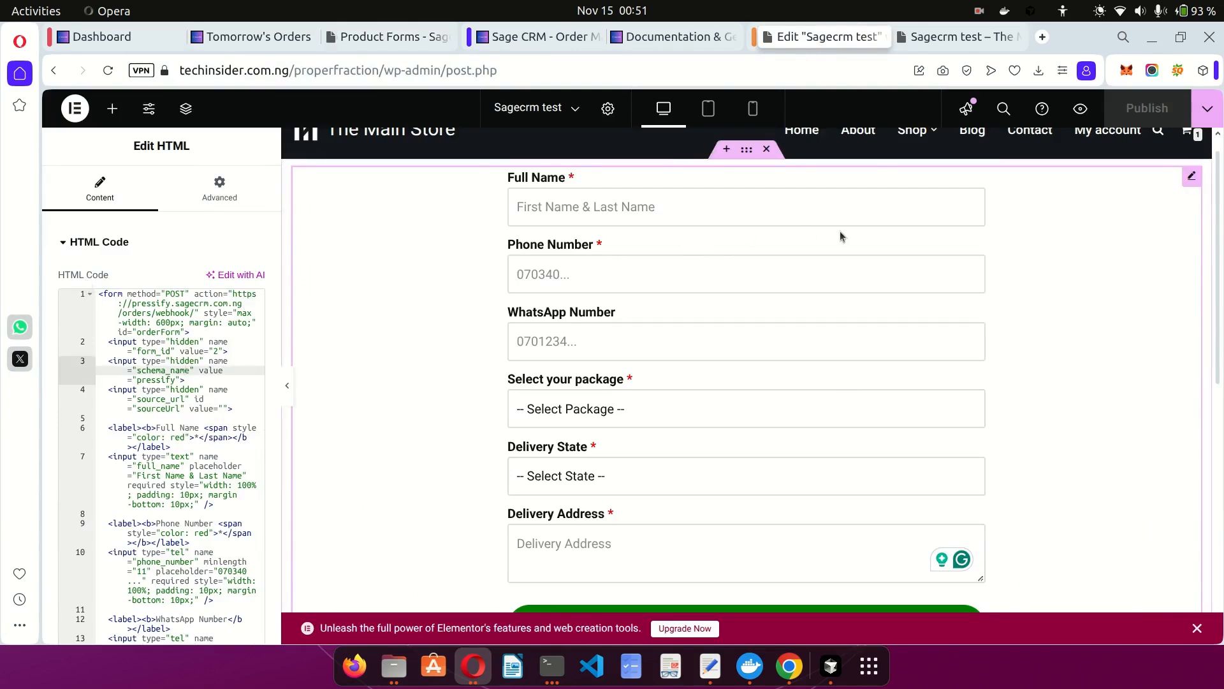
pyautogui.click(956, 36)
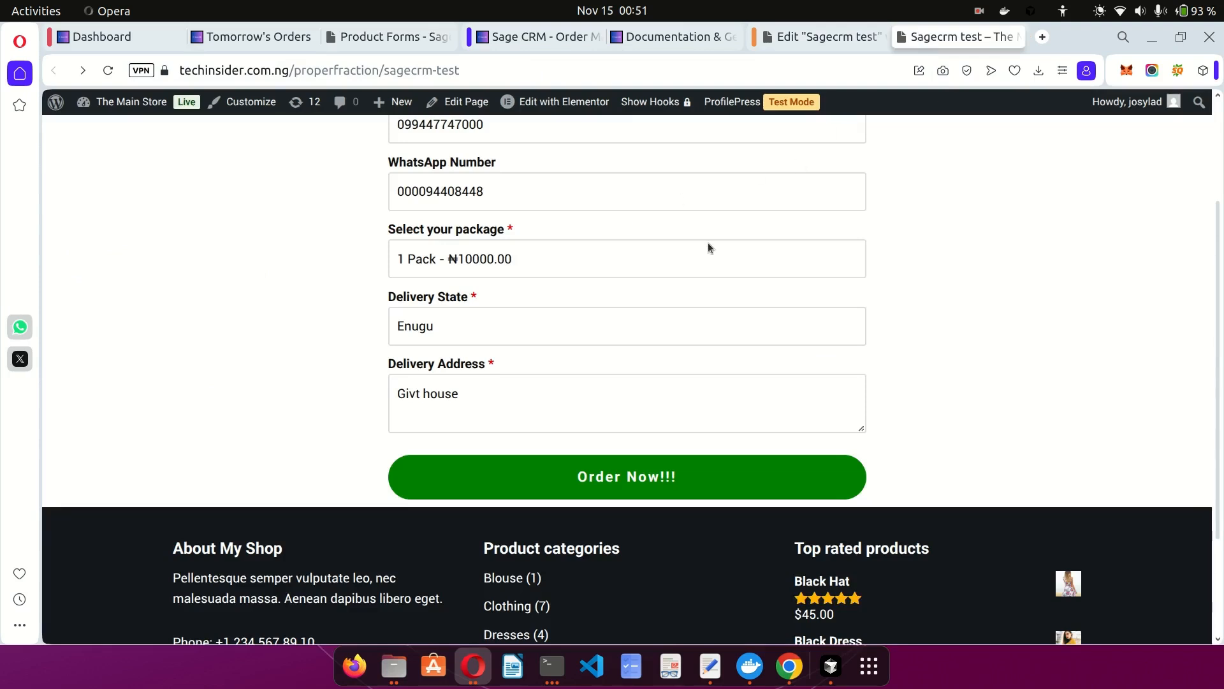
pyautogui.click(580, 336)
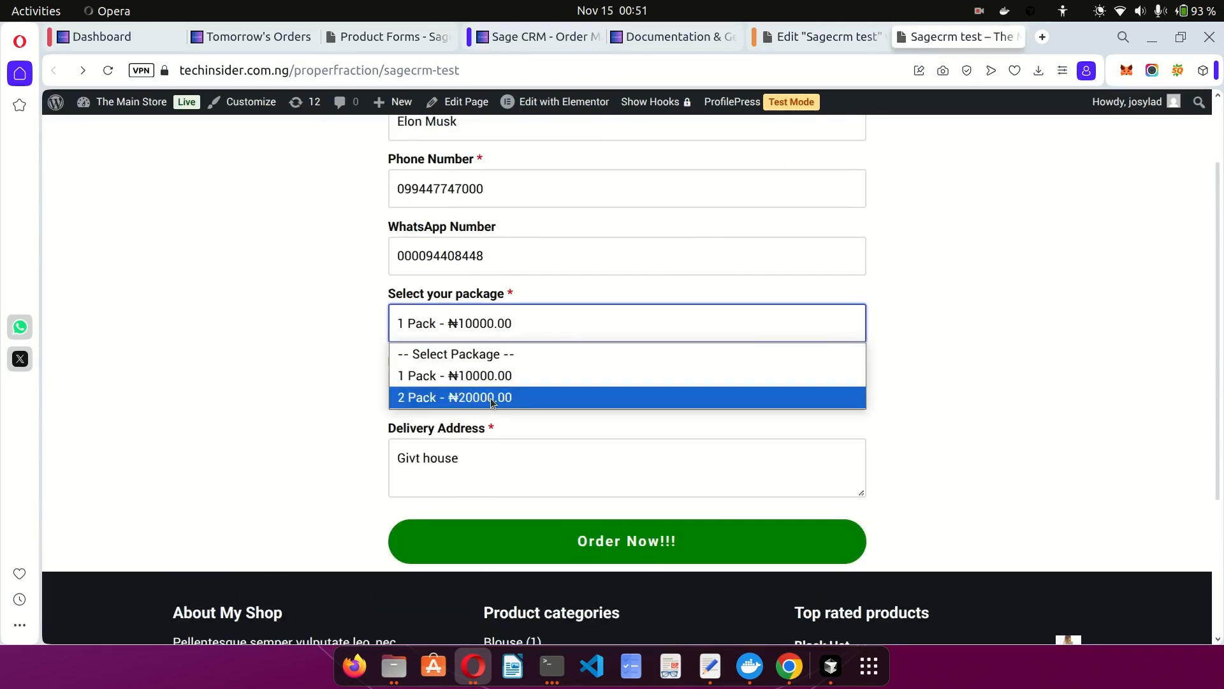
pyautogui.click(446, 395)
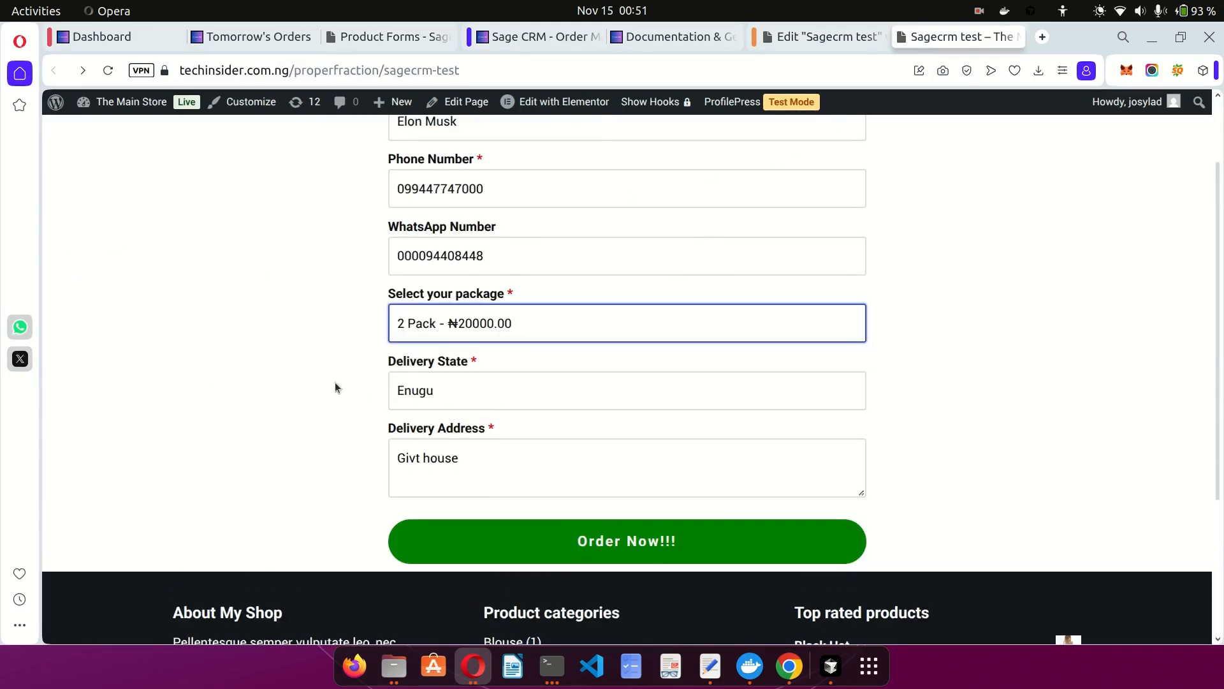
pyautogui.click(615, 535)
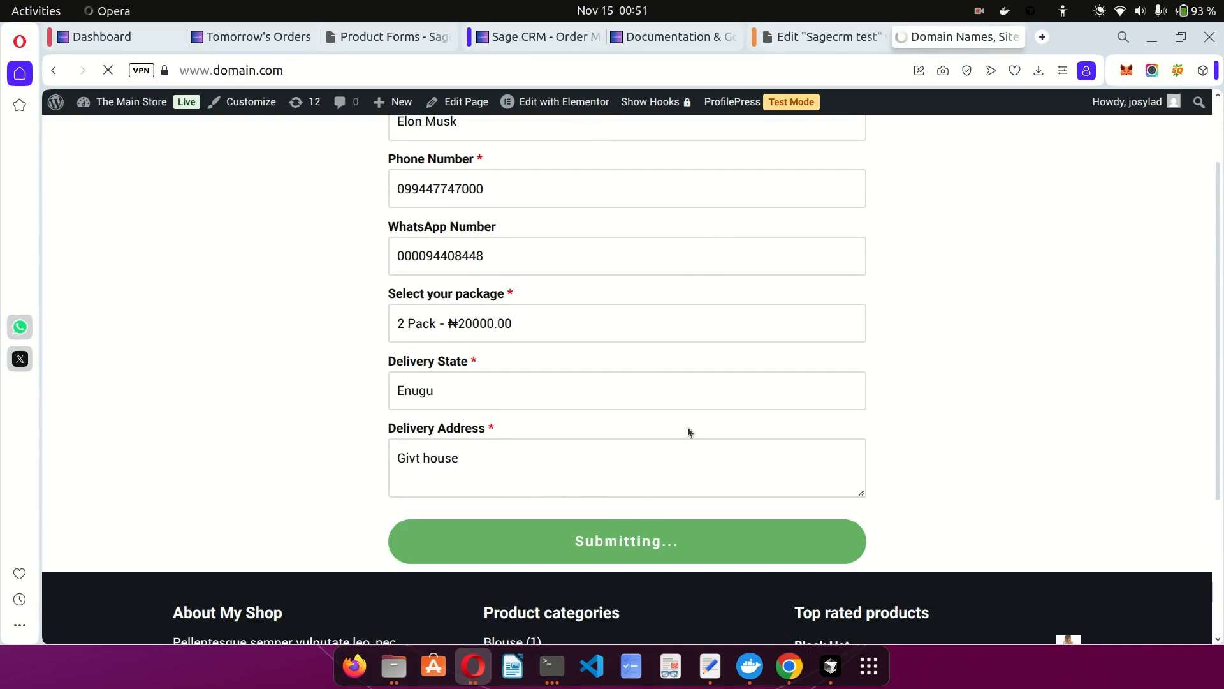
# Reload the dashboard and find the new 00:51 Shoe 1 order, marked repeat, atop Recent Orders.
pyautogui.click(126, 41)
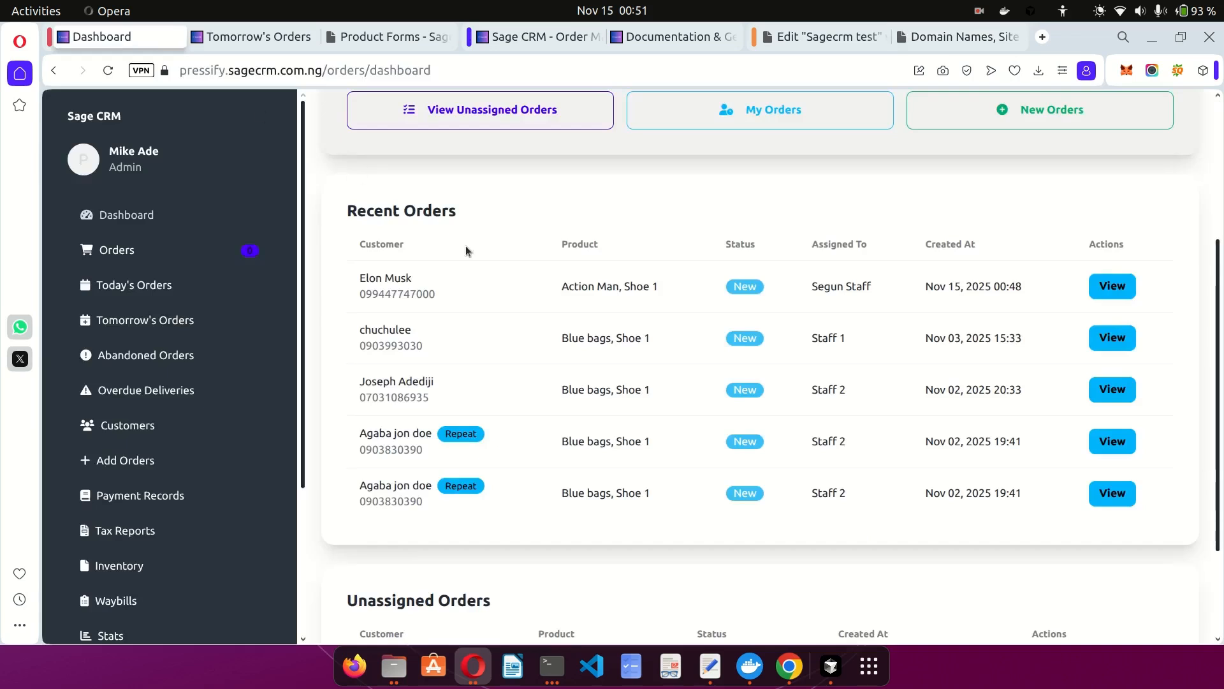
pyautogui.press('F5')
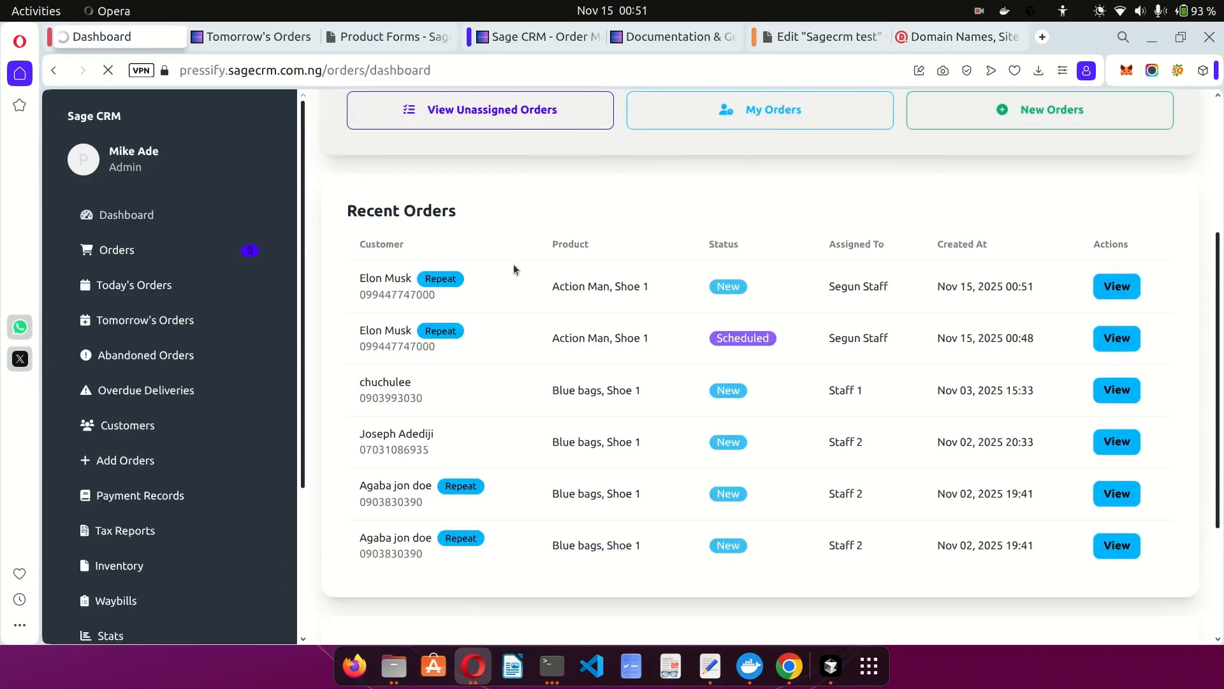
pyautogui.scroll(1, 523, 298)
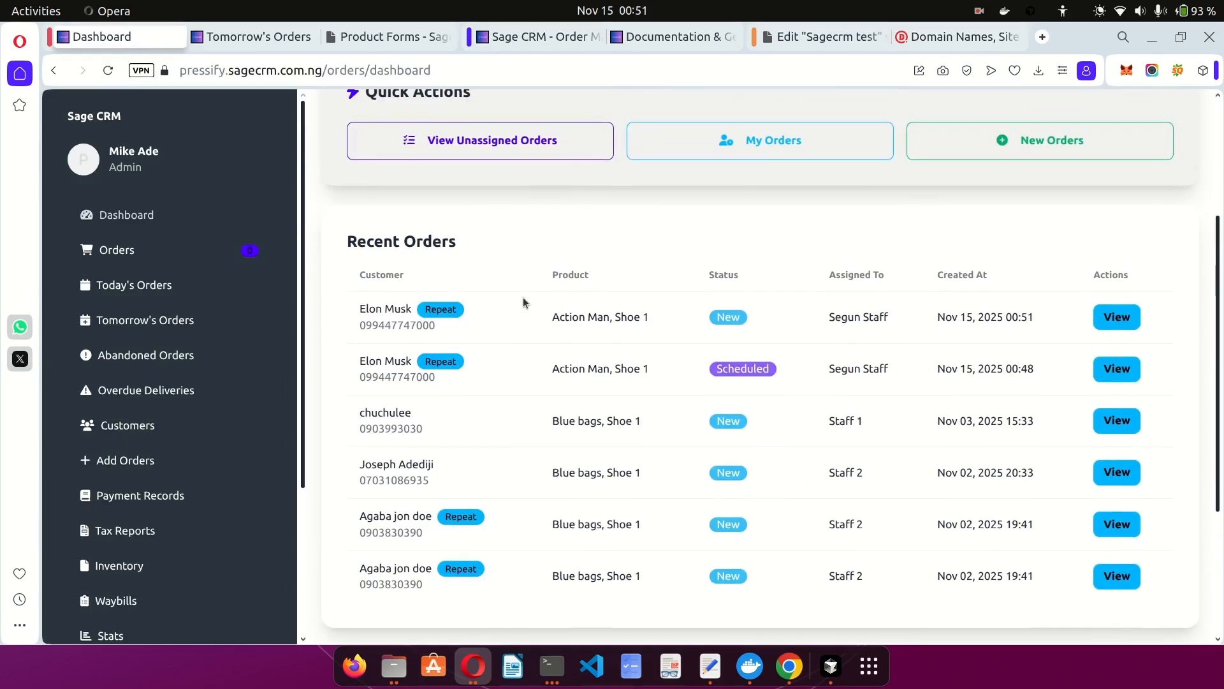
pyautogui.scroll(2, 628, 312)
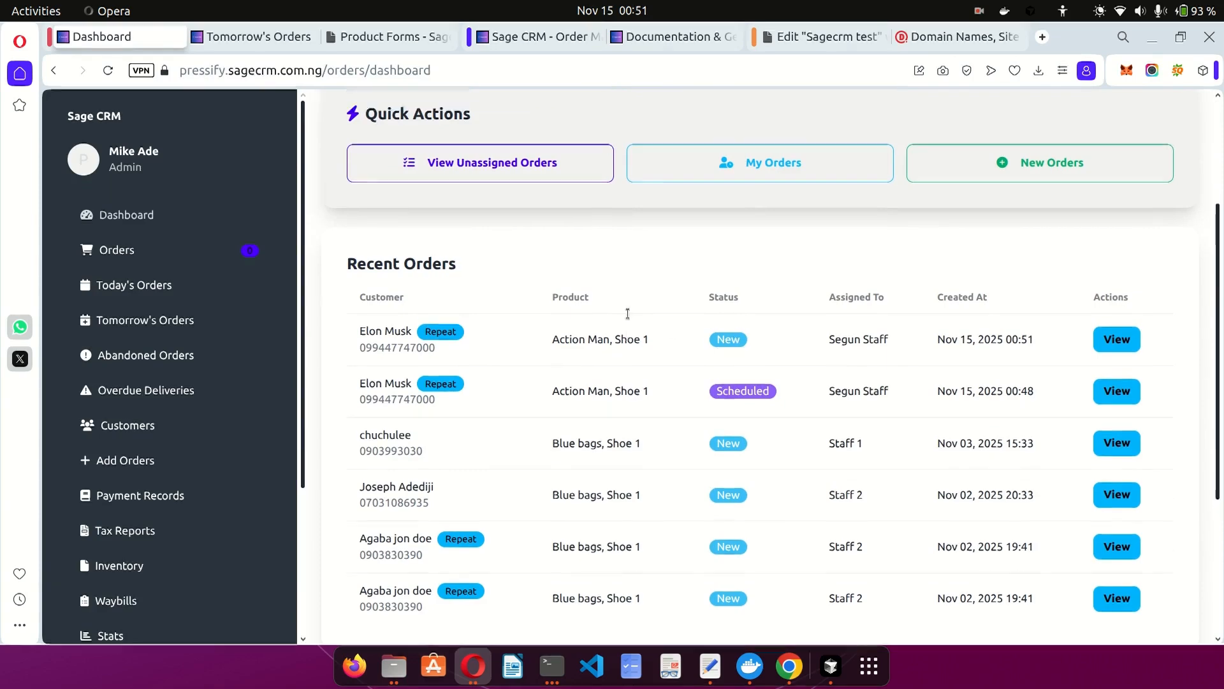
pyautogui.scroll(-2, 553, 345)
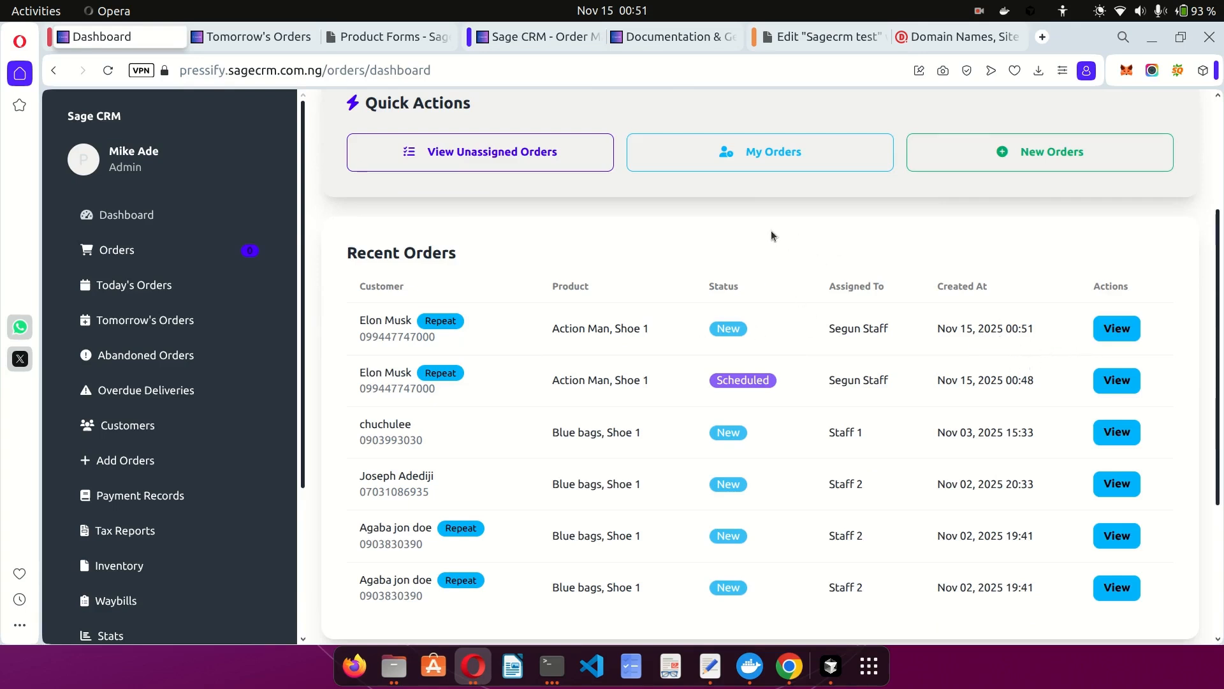
# Close domain.com, read the App Settings documentation, and view Product Forms with Order Form new and Order Form 1.
pyautogui.click(982, 37)
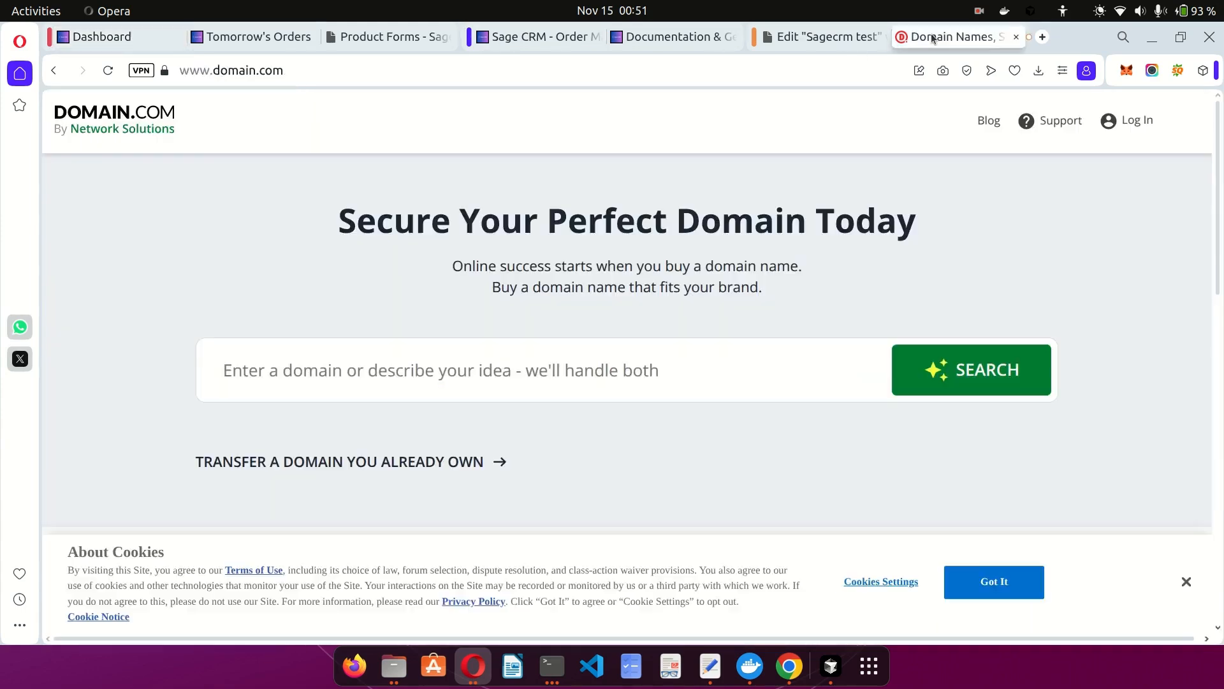
pyautogui.click(1019, 37)
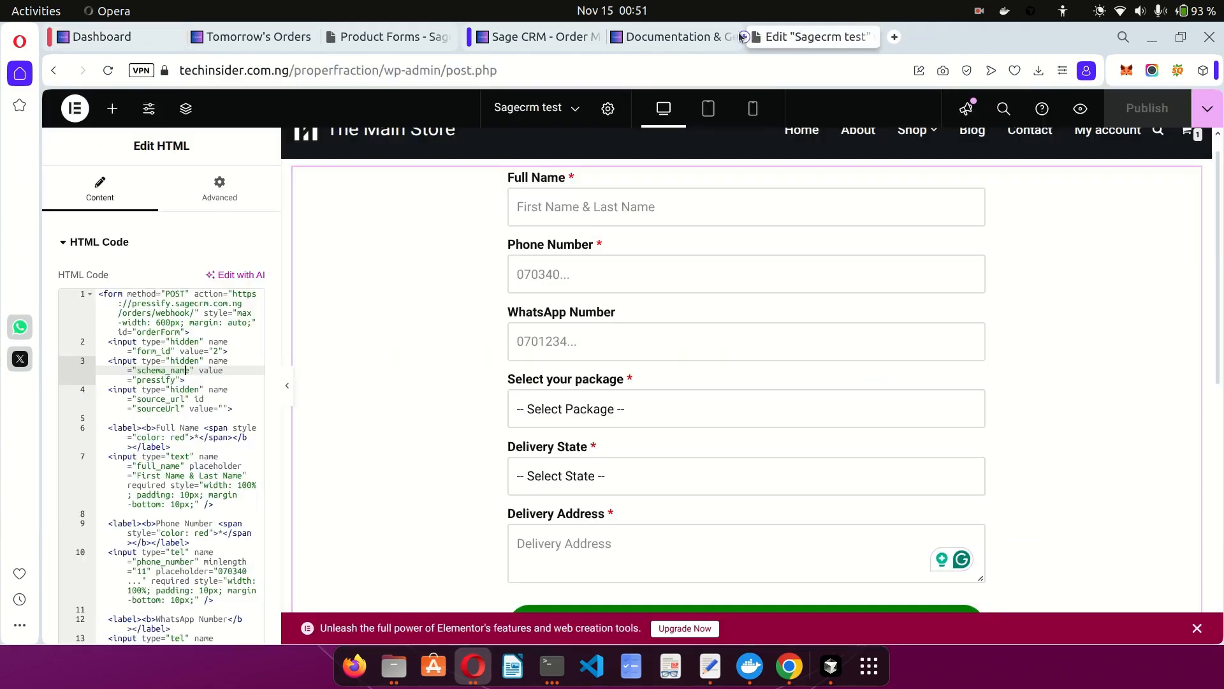
pyautogui.click(644, 37)
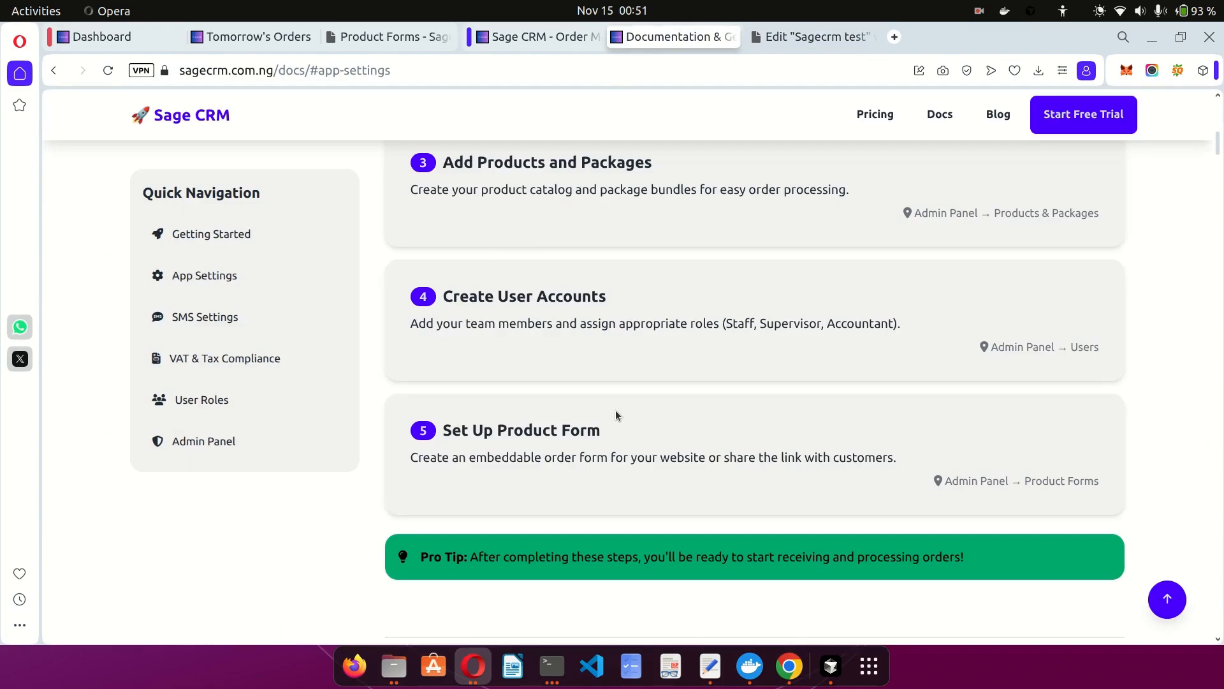
pyautogui.scroll(-3, 616, 415)
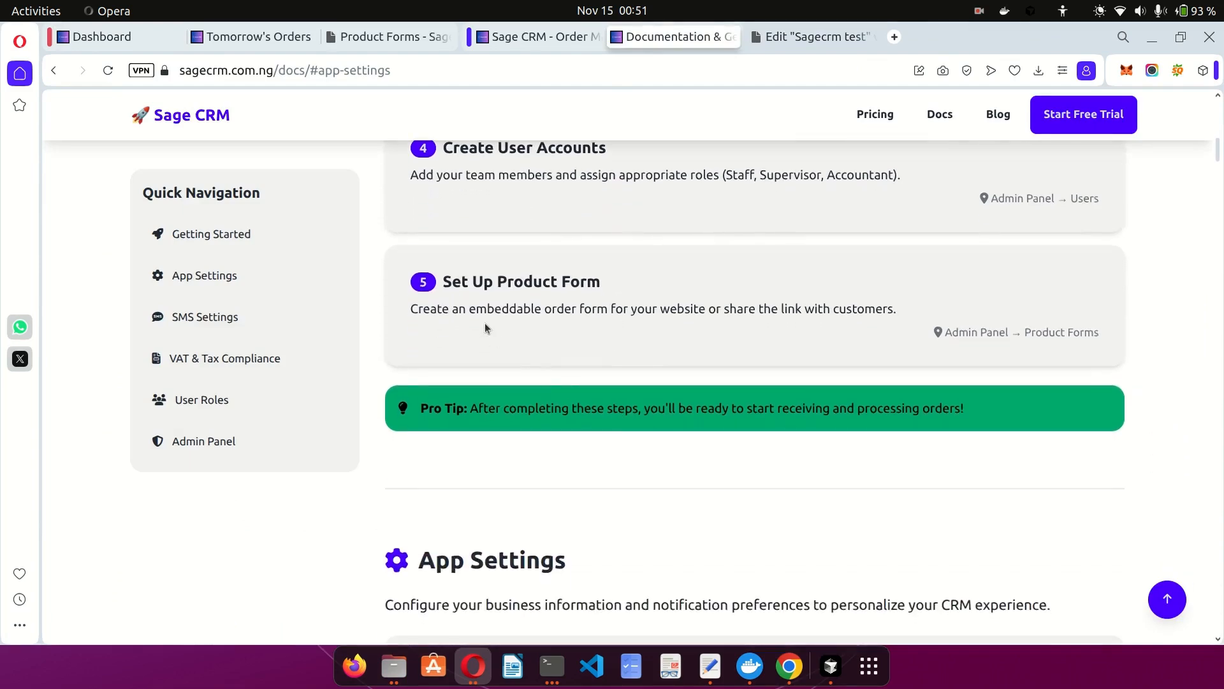
pyautogui.scroll(-8, 349, 327)
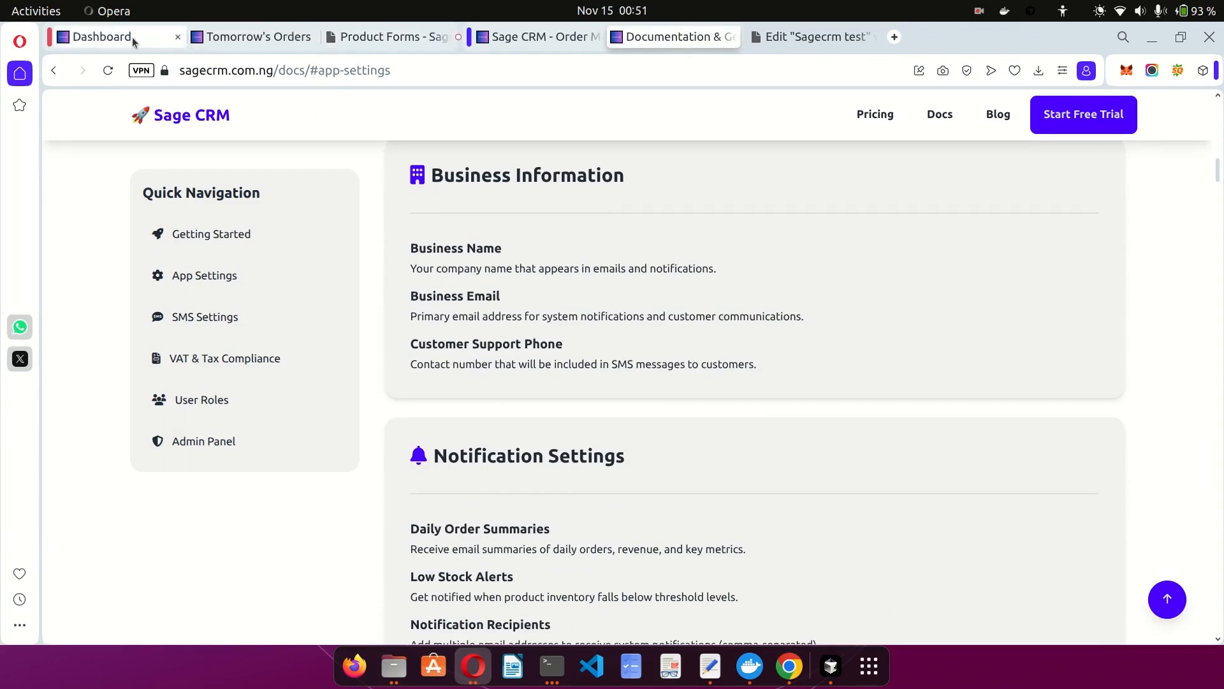
pyautogui.click(355, 36)
pyautogui.scroll(-5, 205, 469)
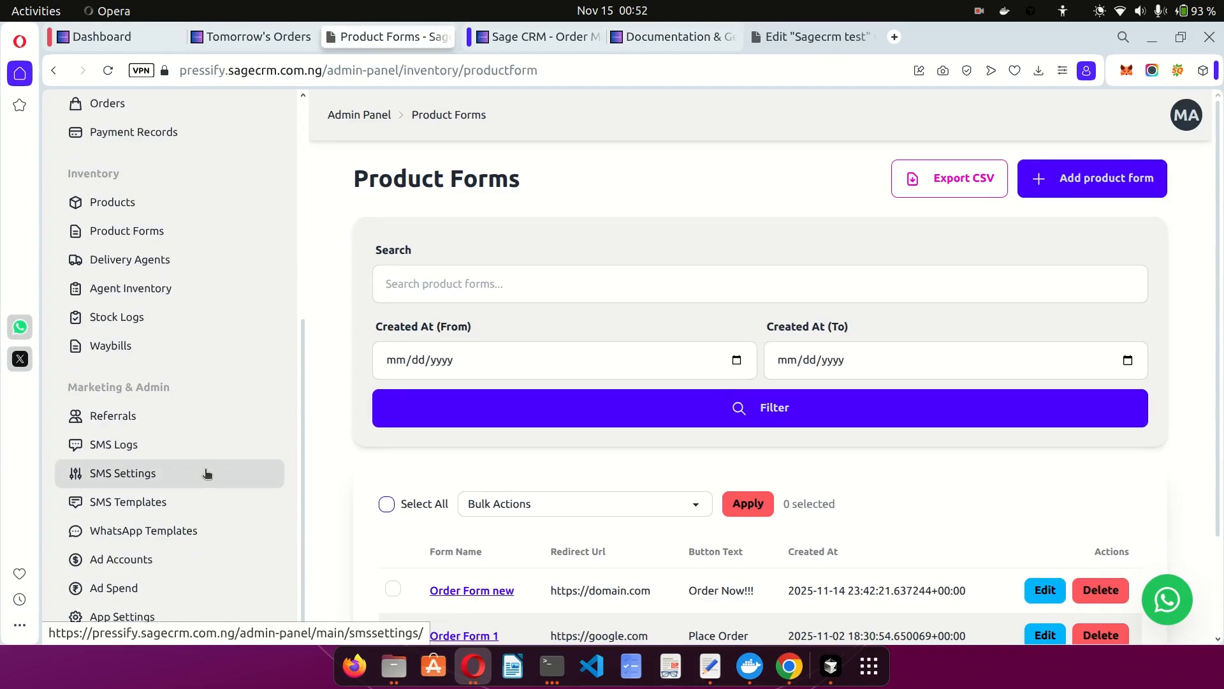
# Open the WhatsApp message templates and start editing the New Orders template.
pyautogui.click(178, 530)
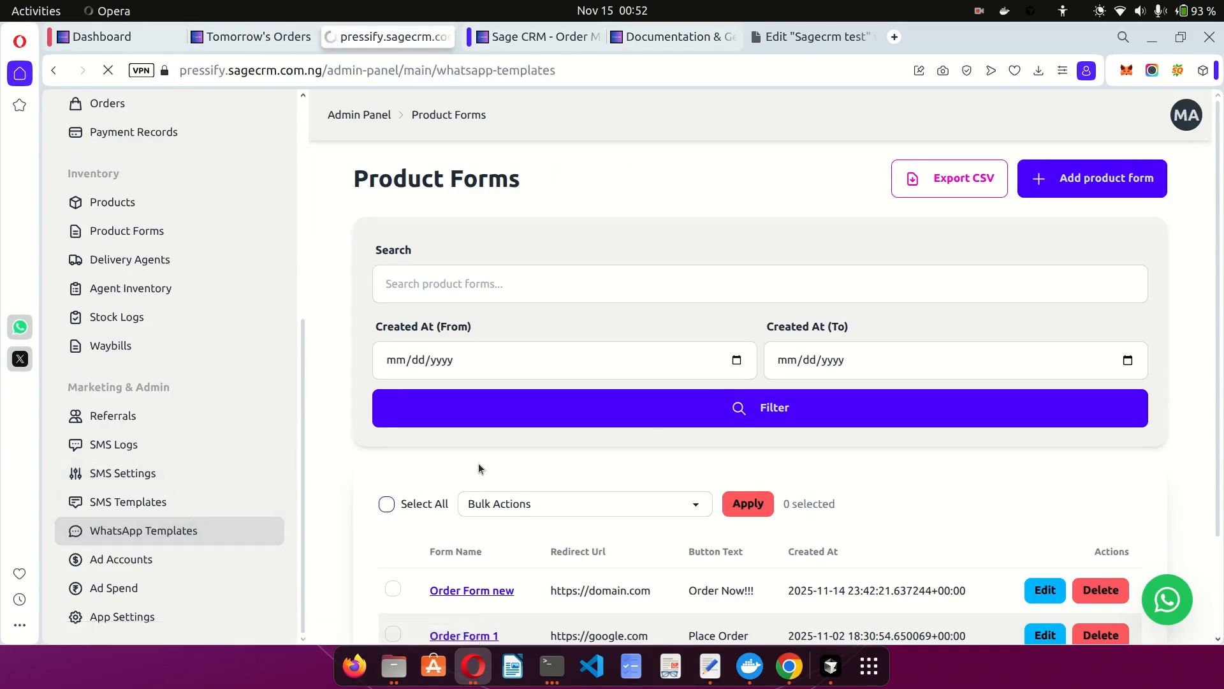
pyautogui.scroll(-4, 616, 431)
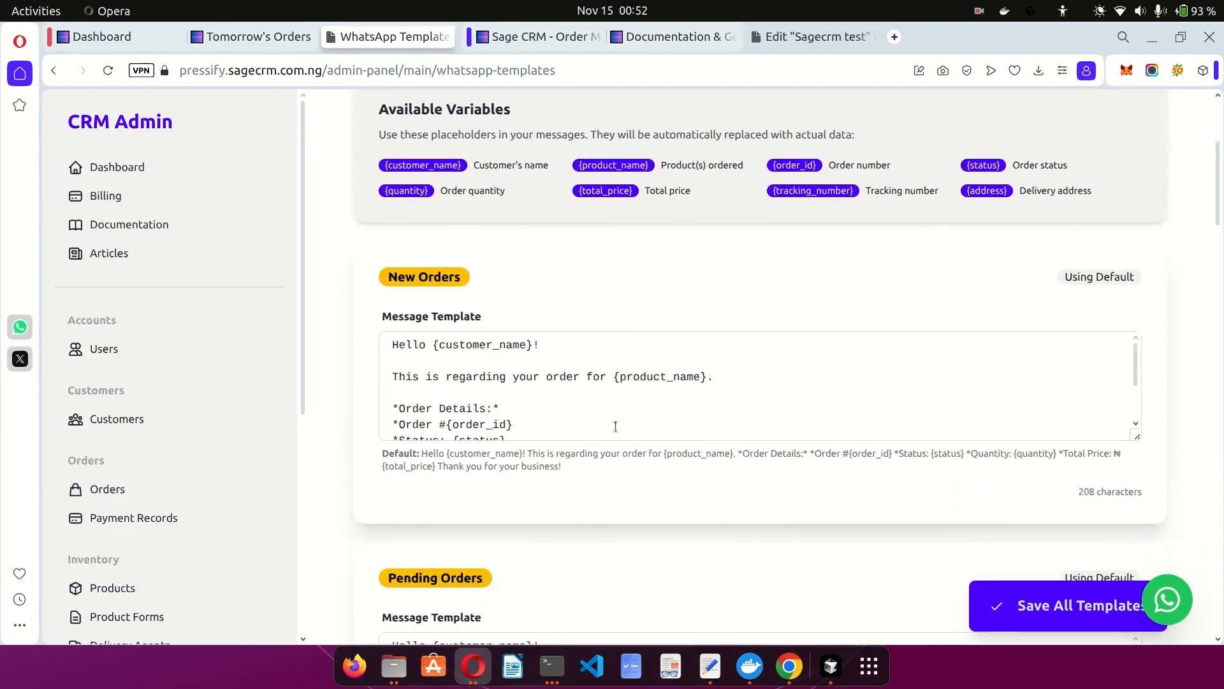
pyautogui.click(561, 398)
pyautogui.scroll(-3, 560, 398)
pyautogui.scroll(3, 560, 398)
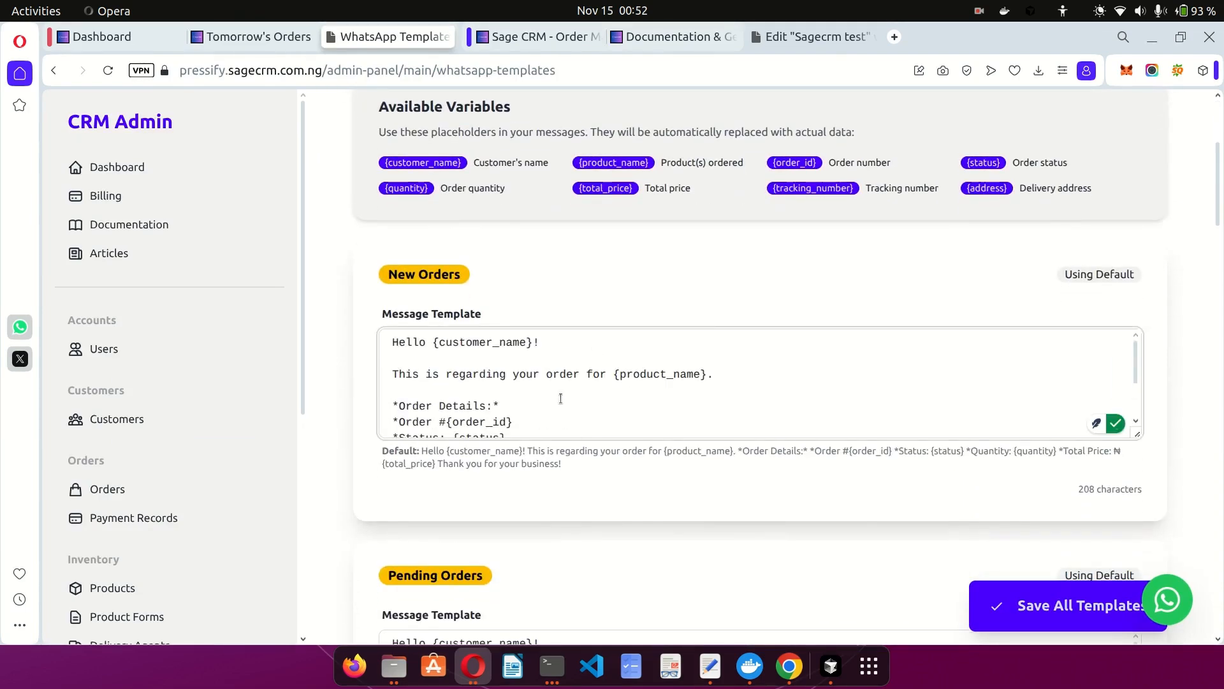
pyautogui.scroll(-3, 560, 398)
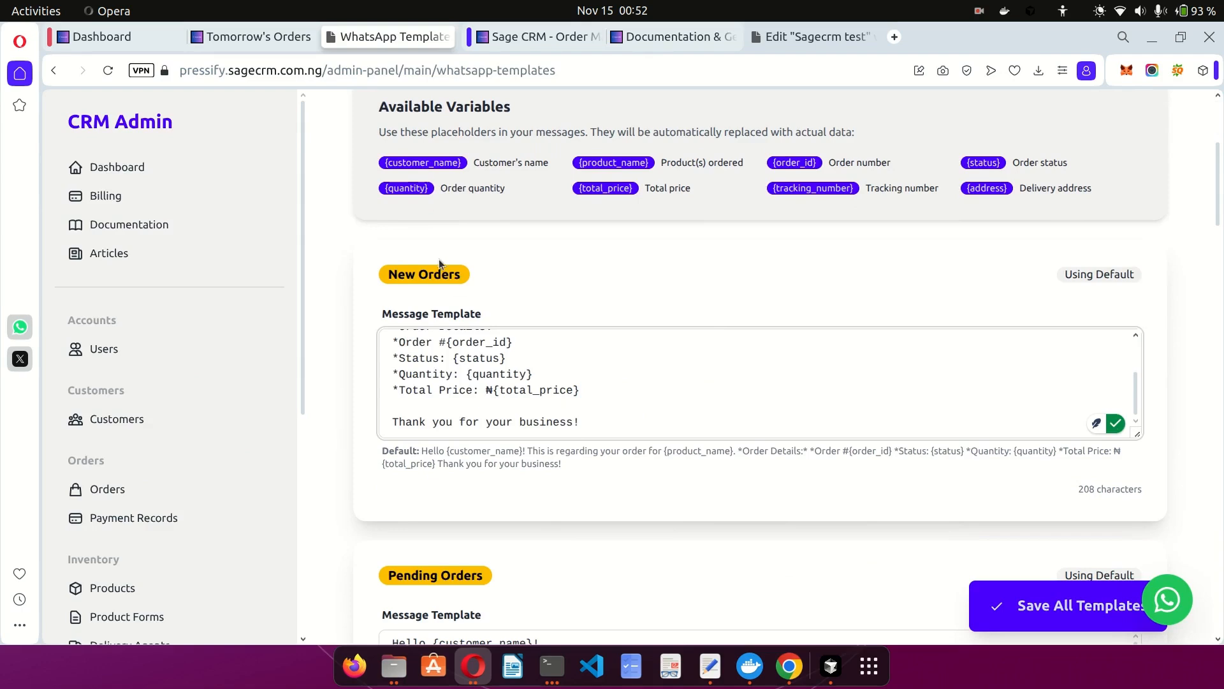
# Open Order #5 from Tomorrow's Orders and scroll to its New → Confirmed → Scheduled history.
pyautogui.click(265, 40)
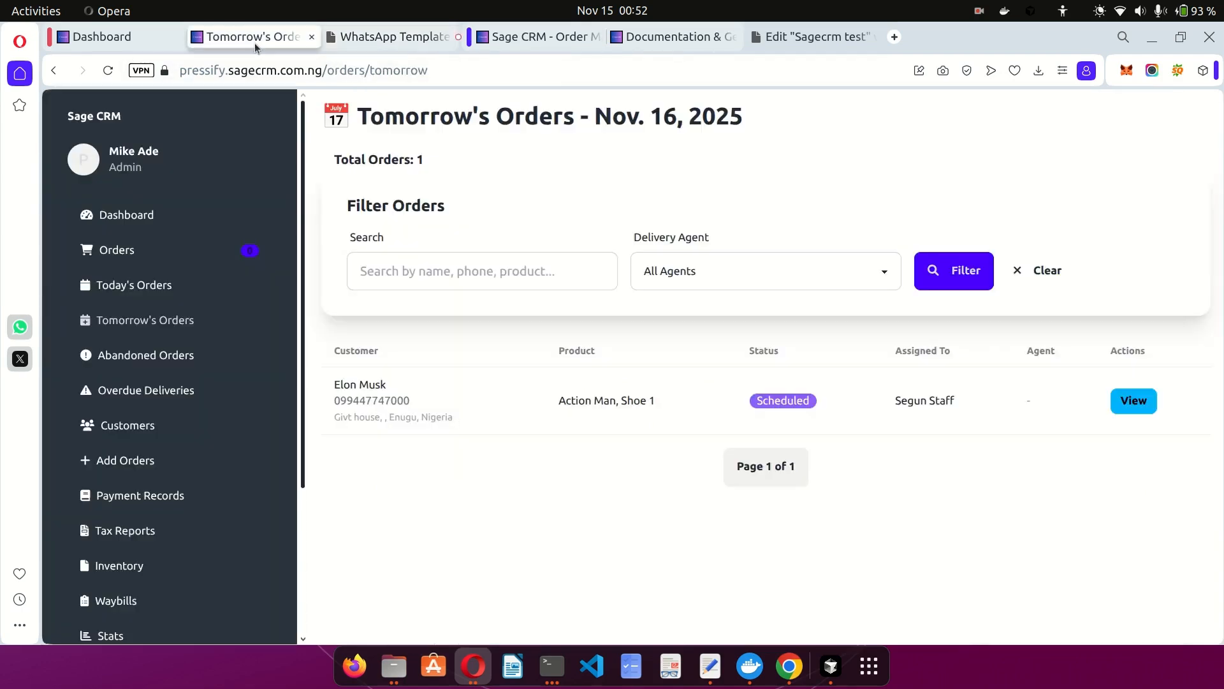
pyautogui.click(1122, 399)
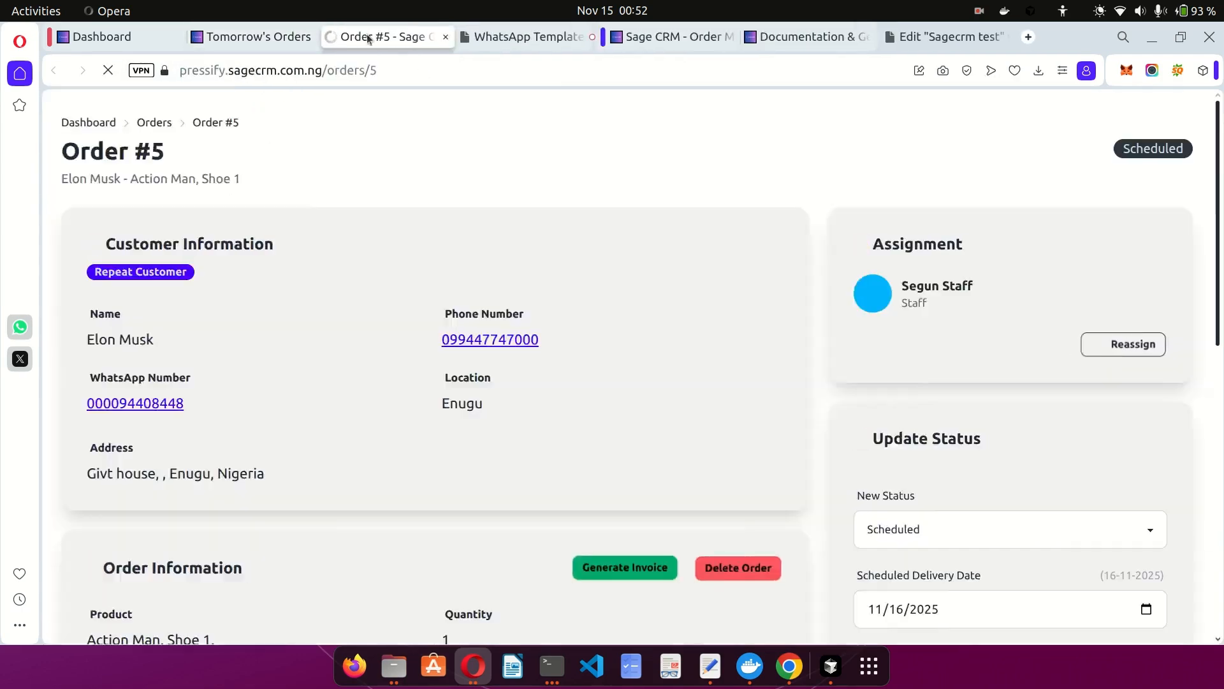
pyautogui.moveTo(390, 37)
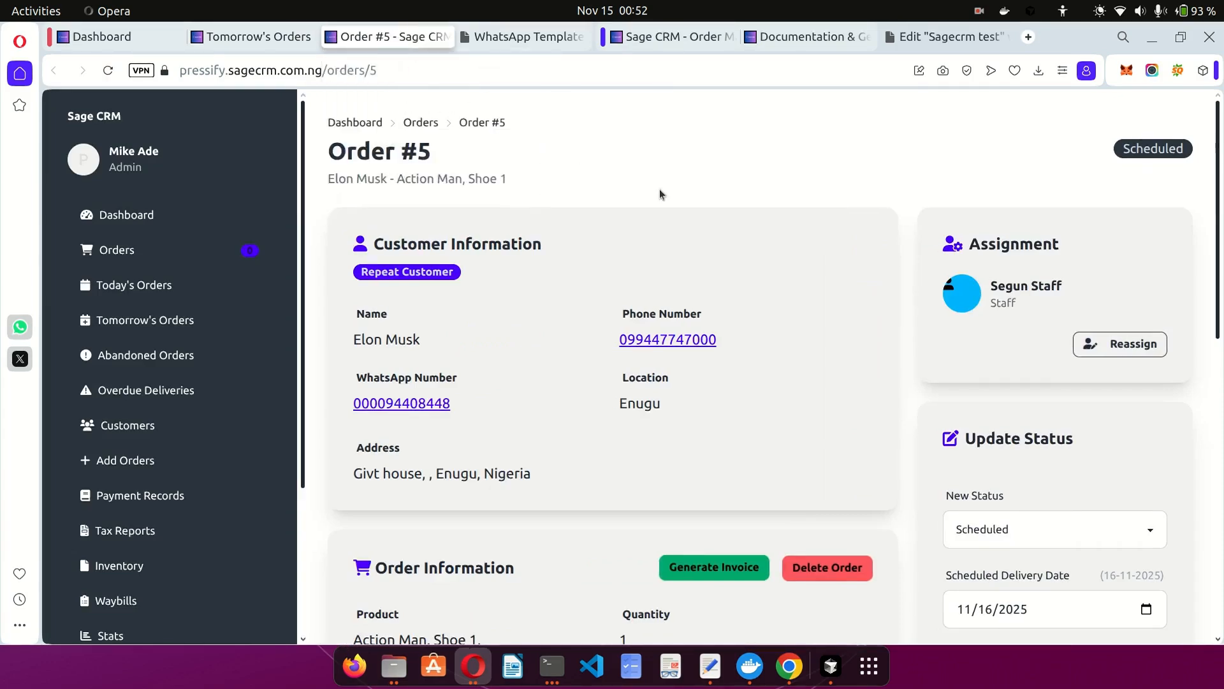
pyautogui.scroll(-2, 659, 188)
pyautogui.scroll(-6, 606, 383)
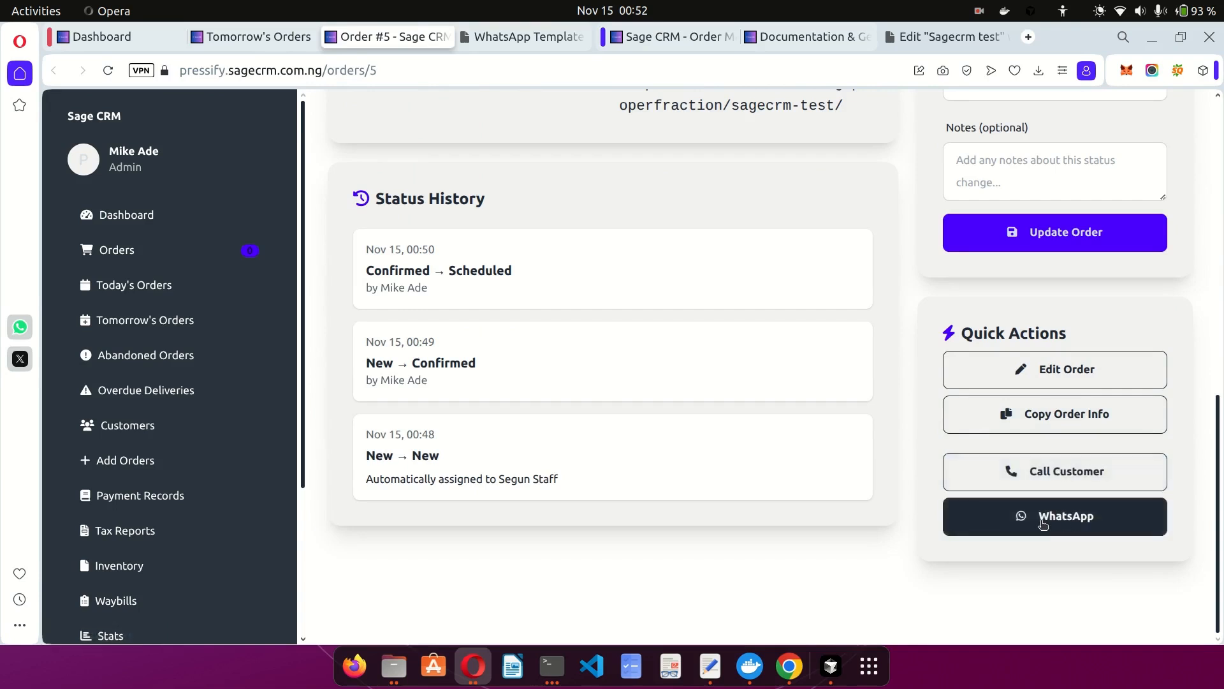
# Send Order #5's Scheduled status and ₦10,000.00 total to the customer via WhatsApp, dismissing the xdg-open prompt.
pyautogui.click(1072, 518)
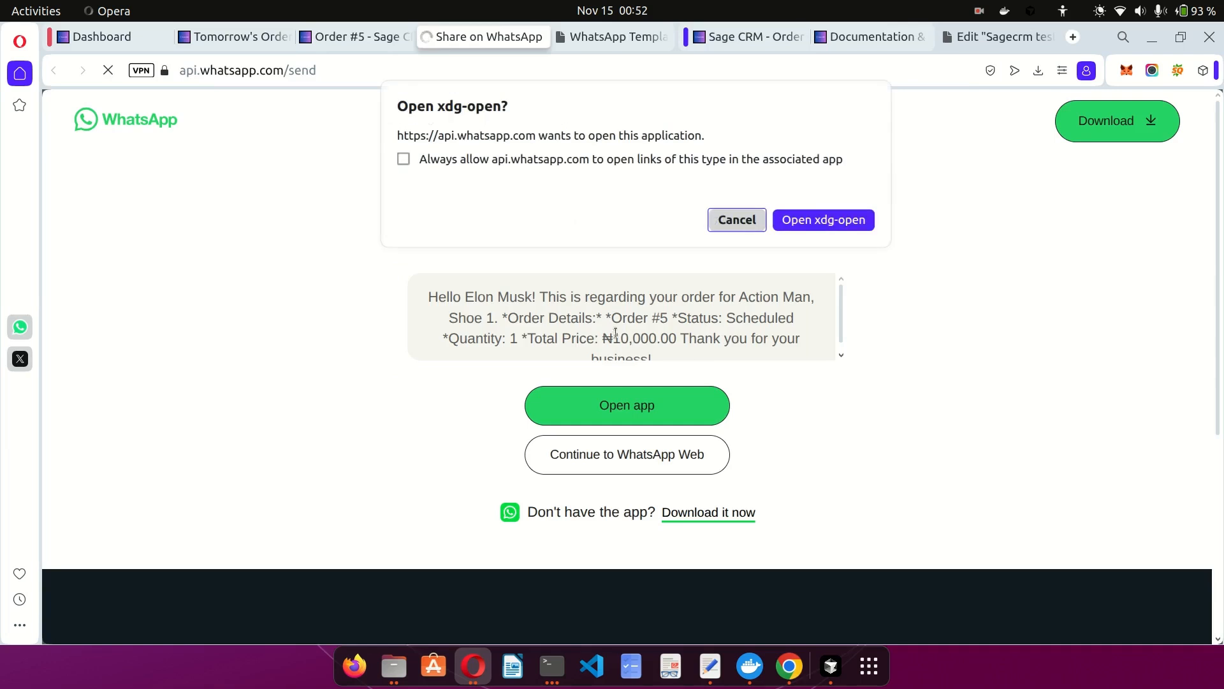
pyautogui.click(729, 220)
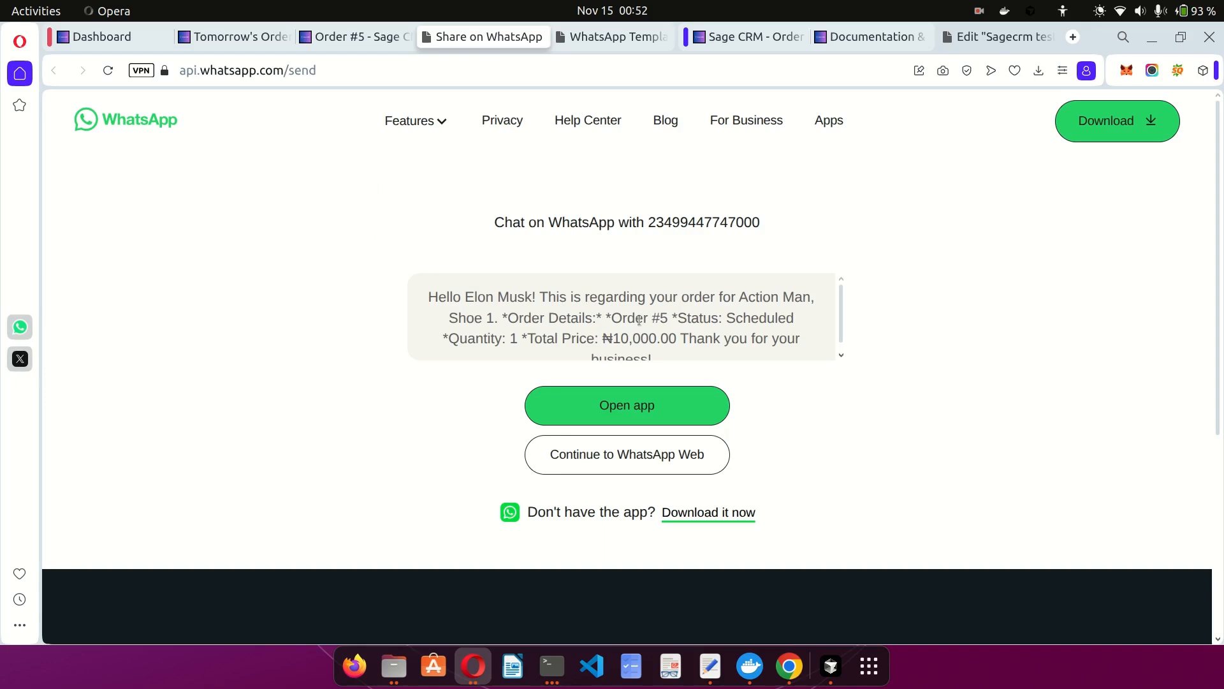
pyautogui.scroll(-1, 639, 320)
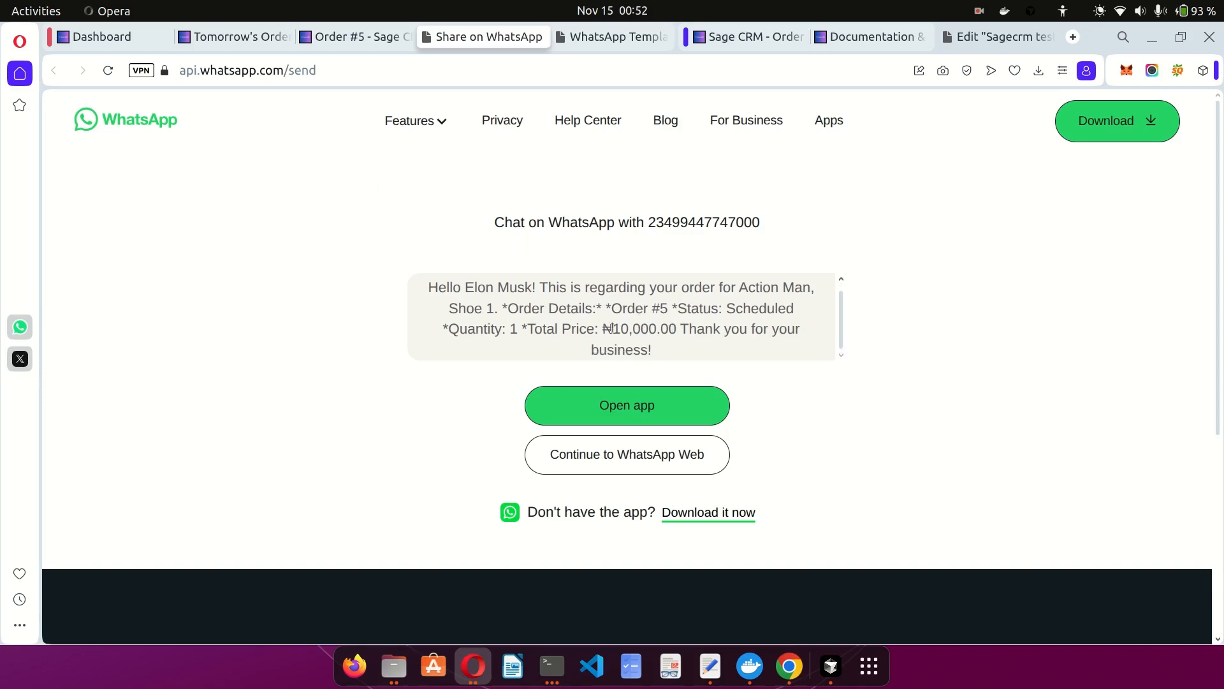
# Review the New Orders, Pending, Confirmed, Scheduled and In Transit WhatsApp templates, then go back to Order #5.
pyautogui.click(596, 36)
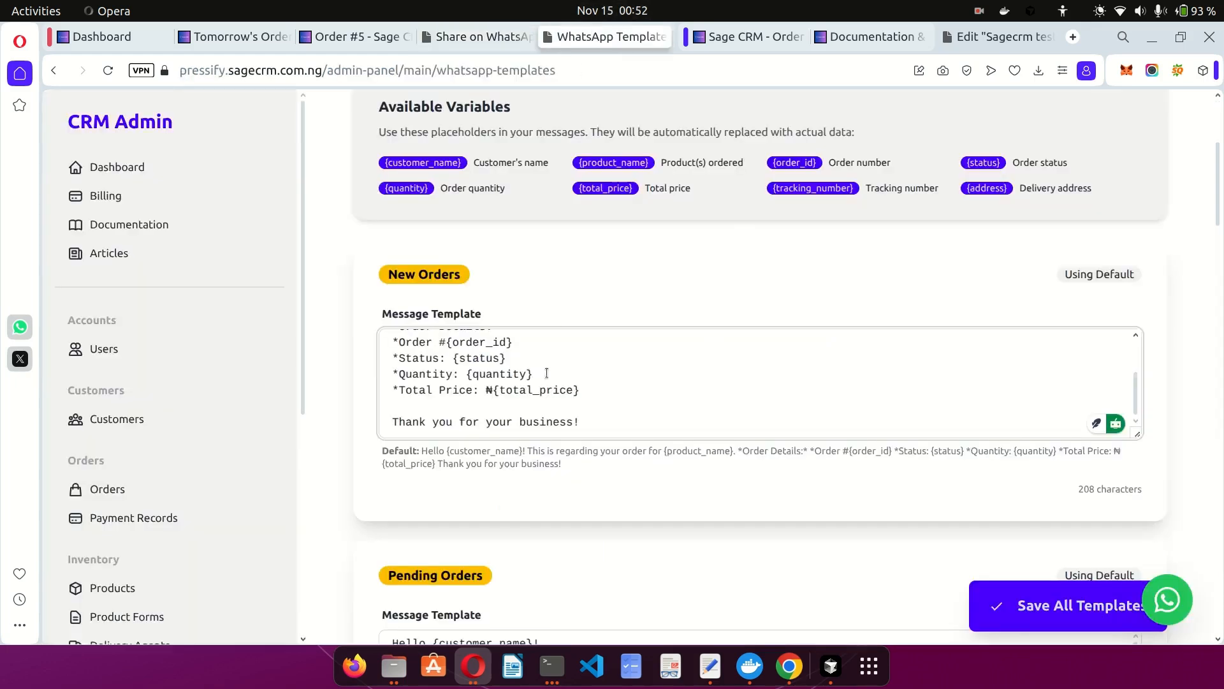
pyautogui.scroll(5, 534, 390)
pyautogui.scroll(2, 596, 309)
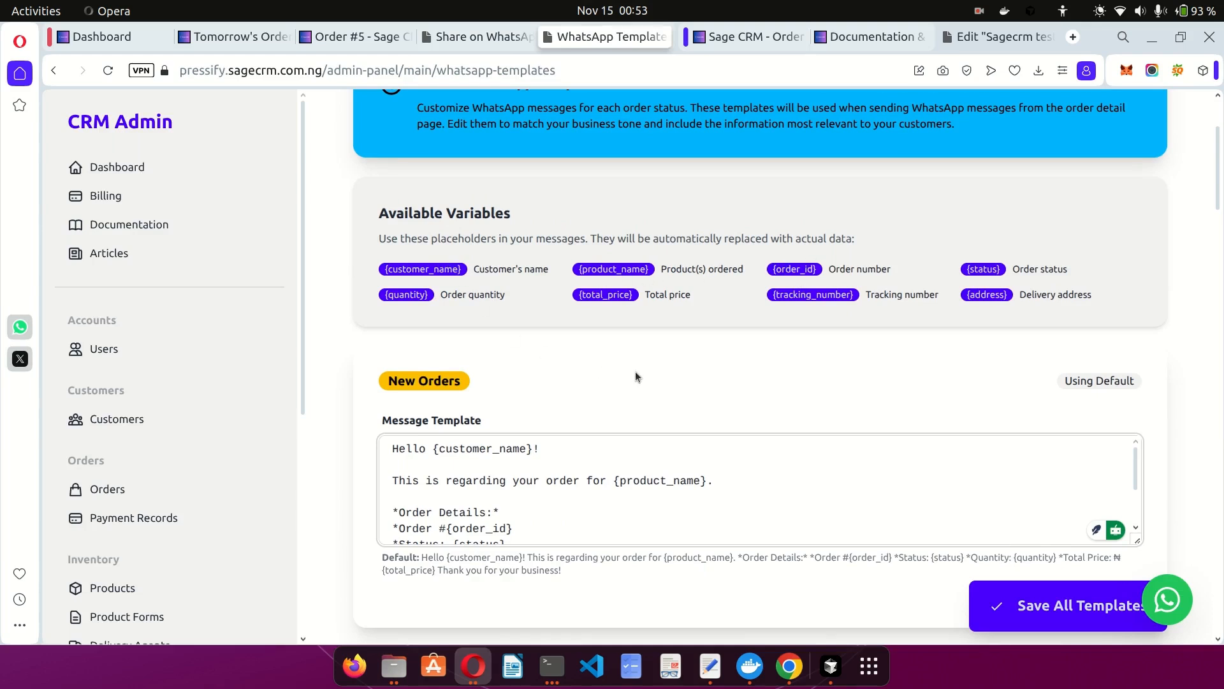
pyautogui.scroll(-1, 638, 377)
pyautogui.scroll(-2, 641, 390)
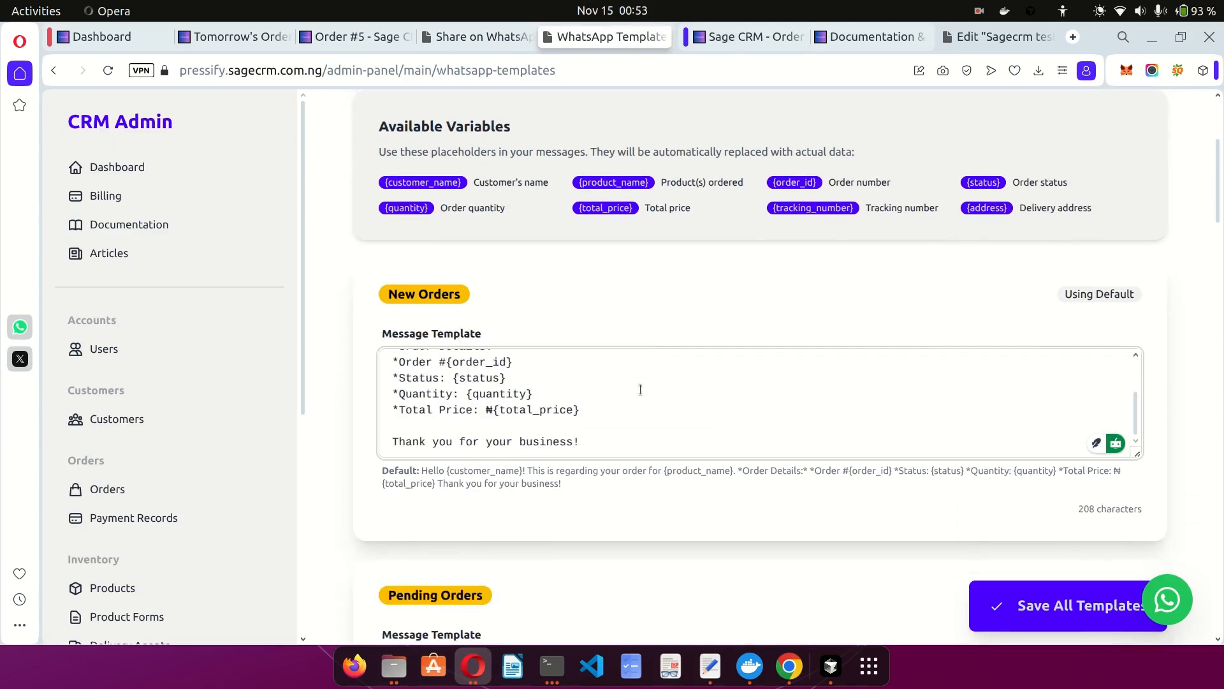
pyautogui.scroll(2, 640, 390)
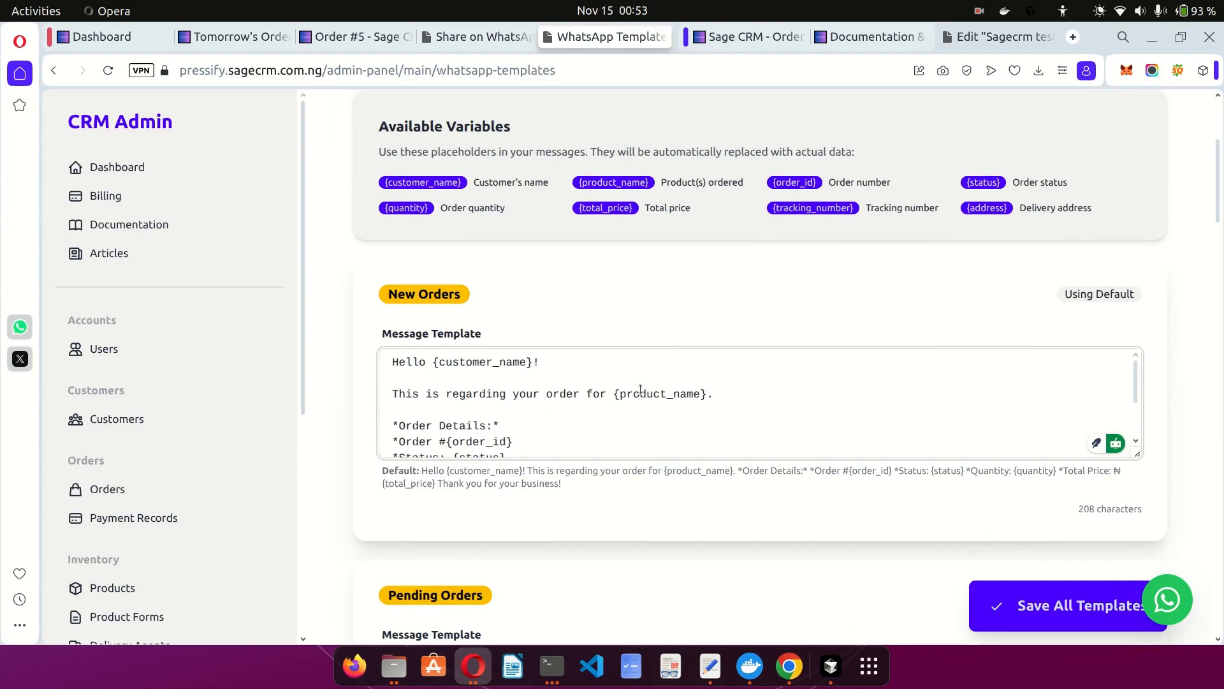
pyautogui.scroll(-2, 640, 390)
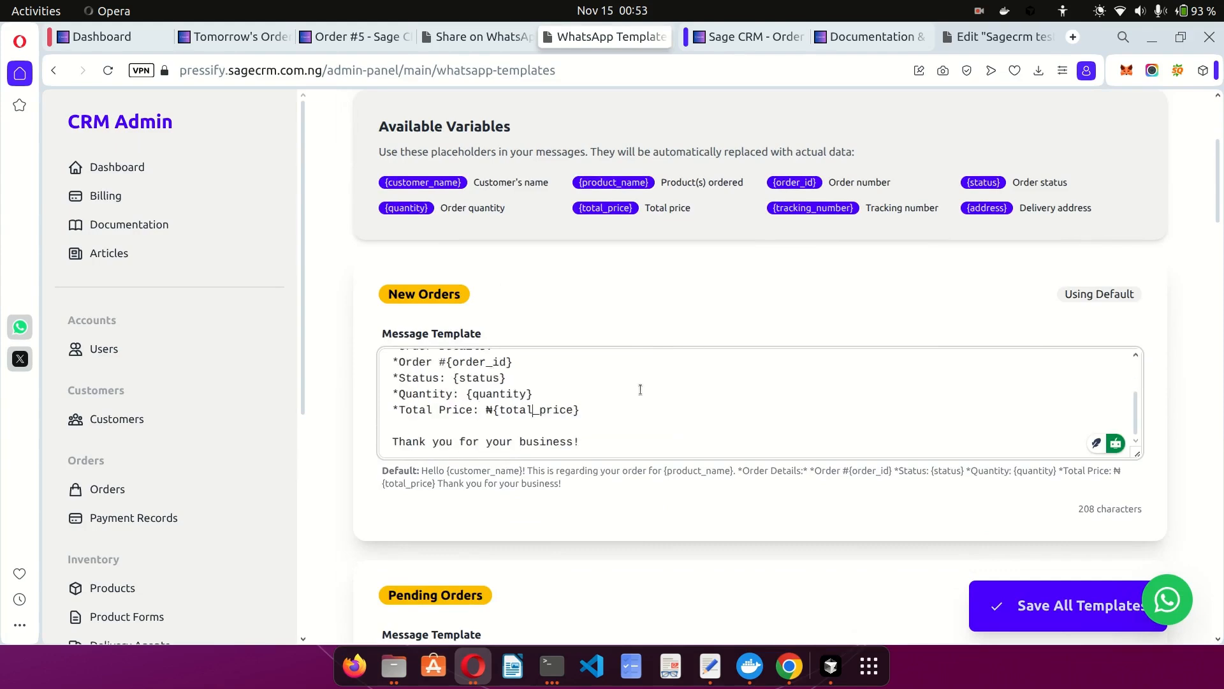
pyautogui.scroll(-2, 600, 514)
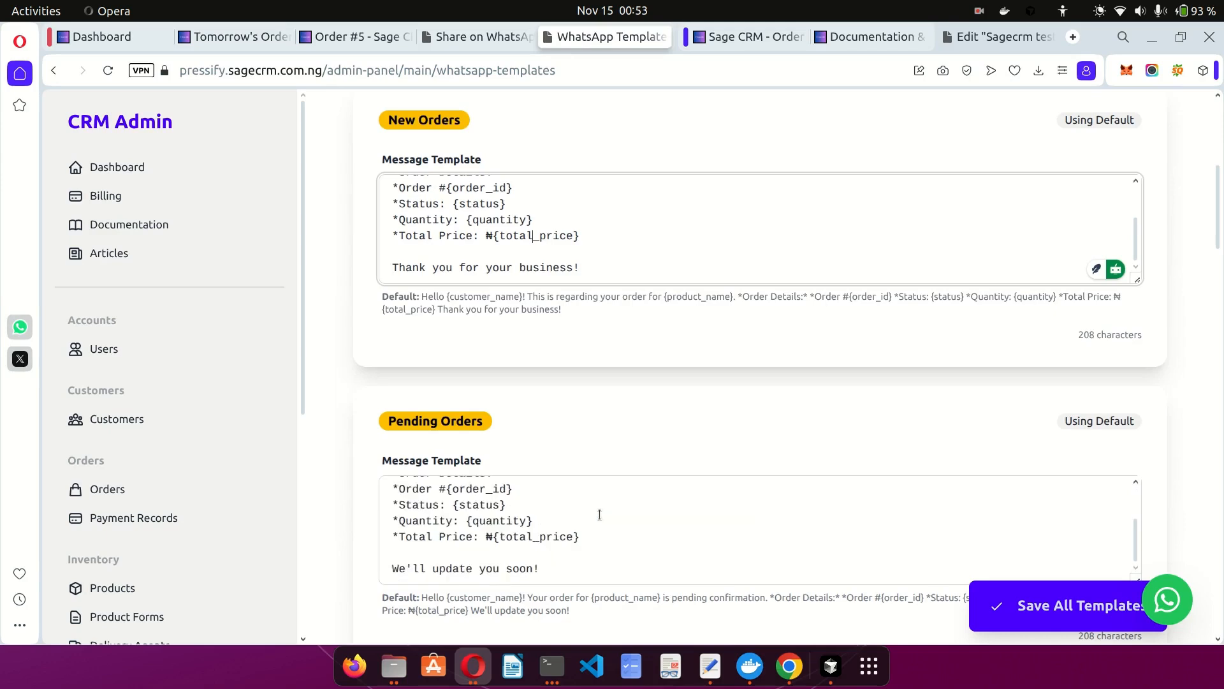
pyautogui.scroll(-6, 565, 422)
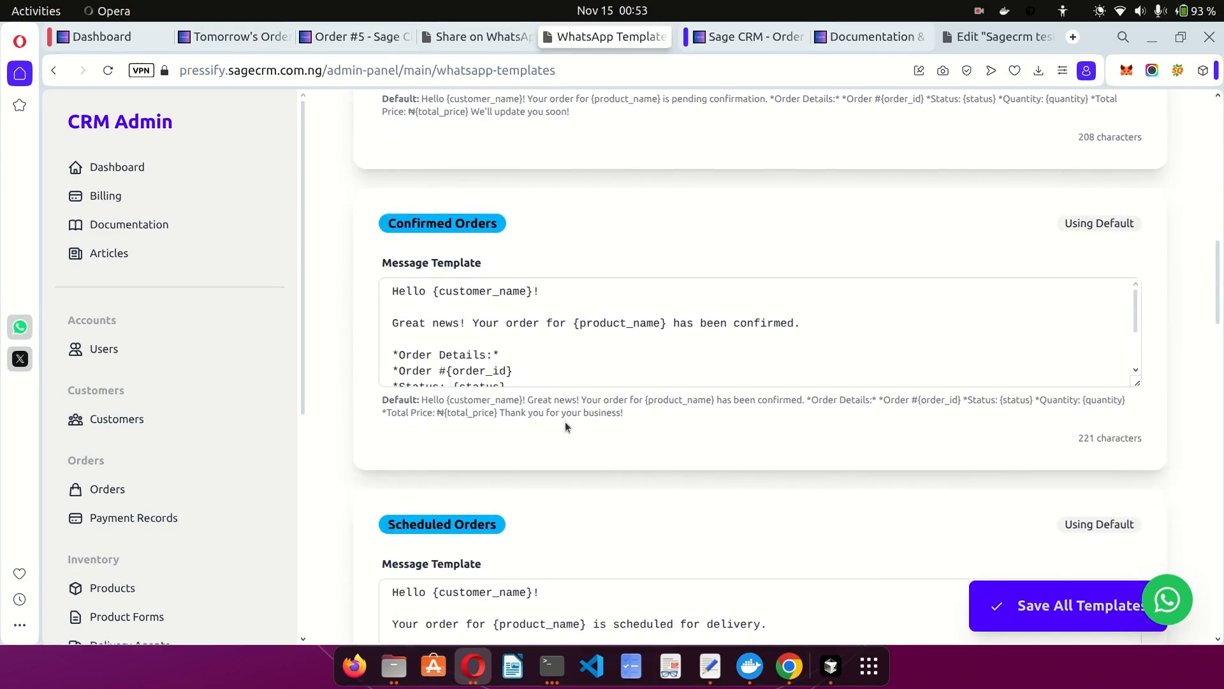
pyautogui.scroll(-3, 577, 324)
pyautogui.scroll(-7, 554, 514)
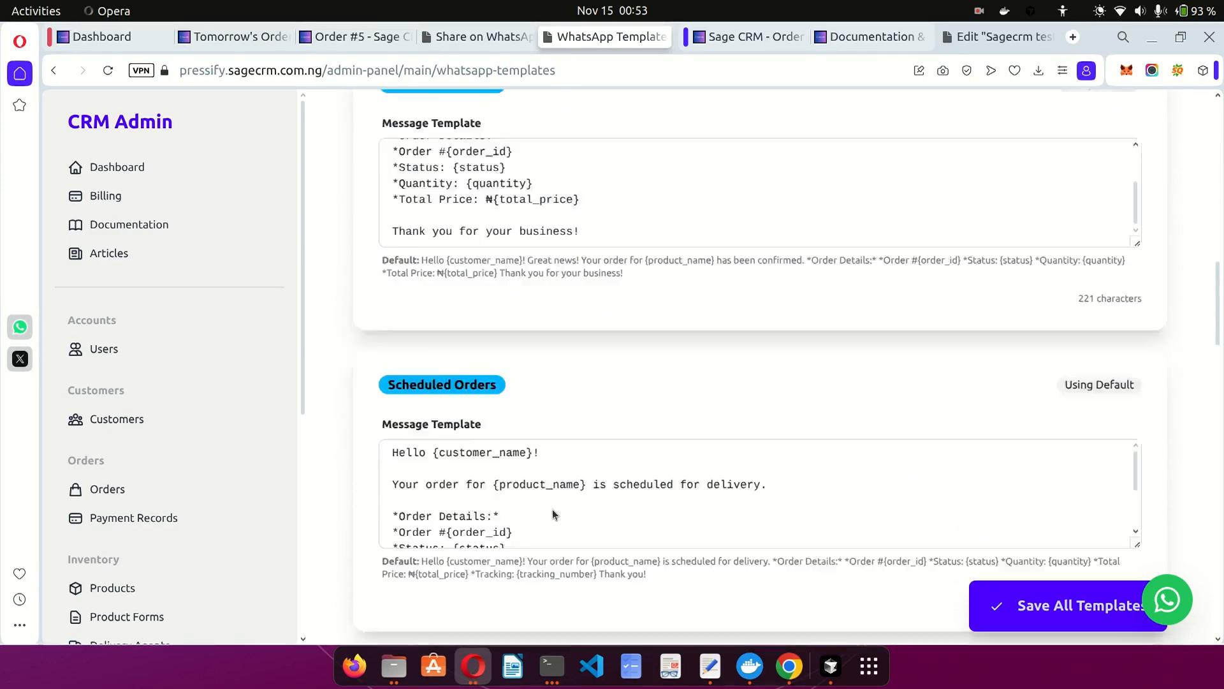
pyautogui.click(363, 40)
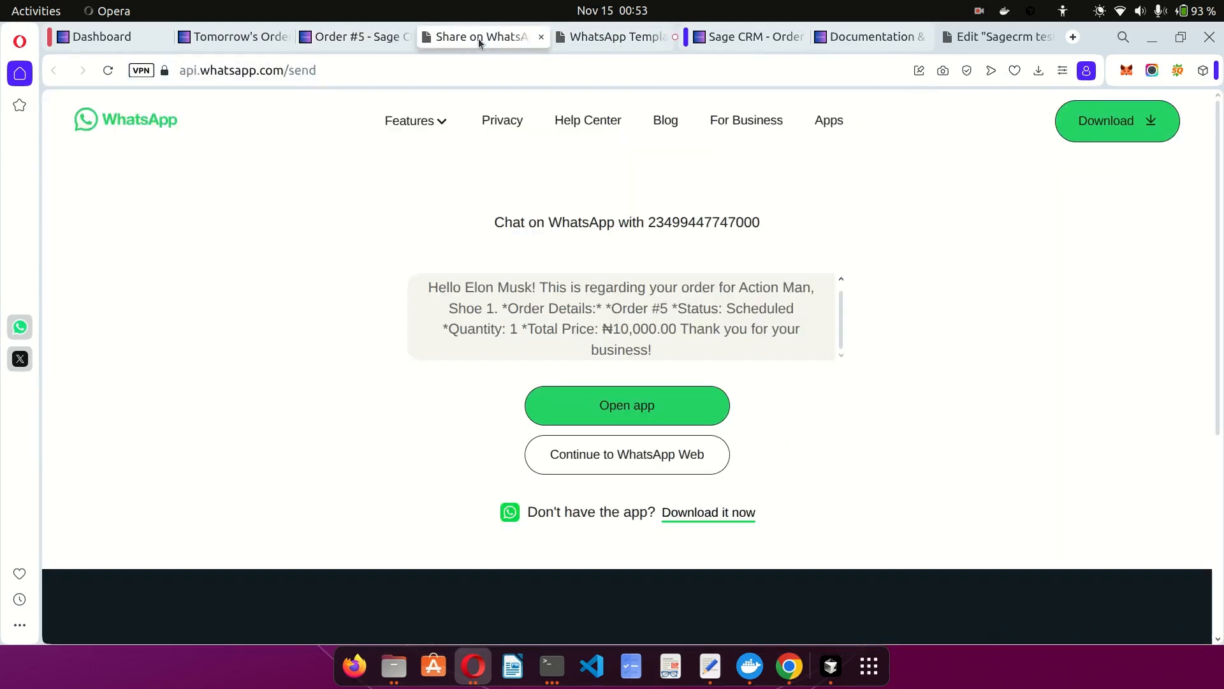
# Look over Order #5's prefilled WhatsApp message once more and close the share page.
pyautogui.click(478, 38)
pyautogui.scroll(-4, 671, 334)
pyautogui.scroll(3, 671, 335)
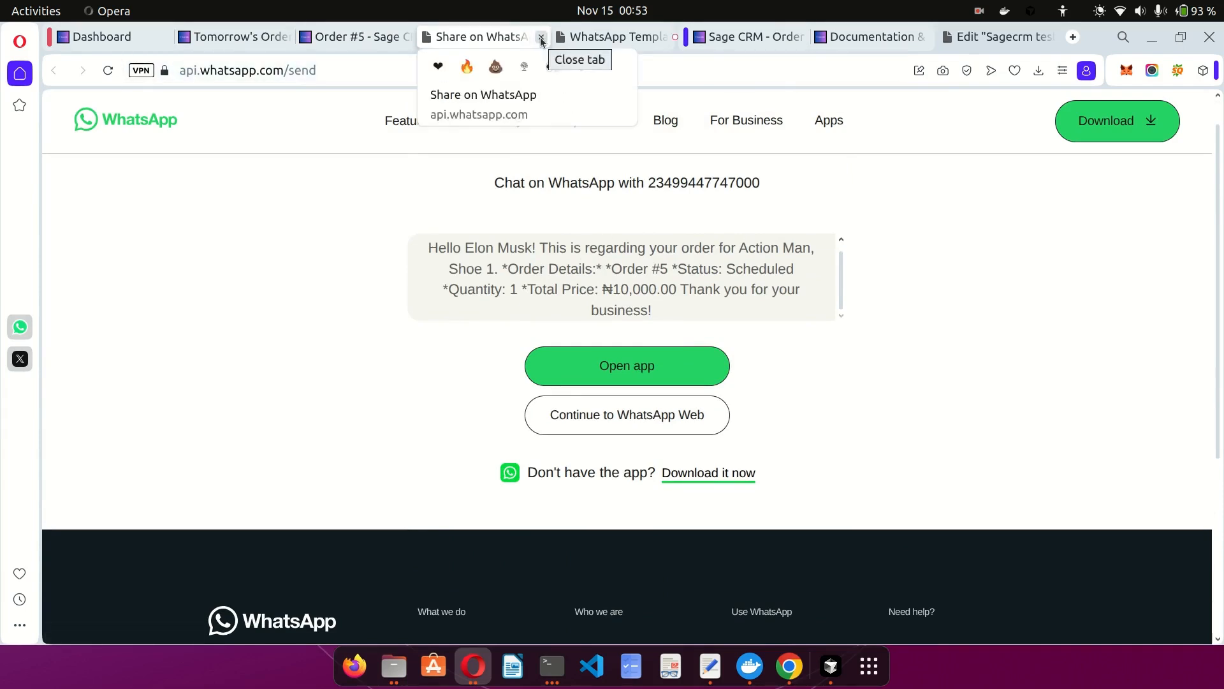
pyautogui.click(542, 39)
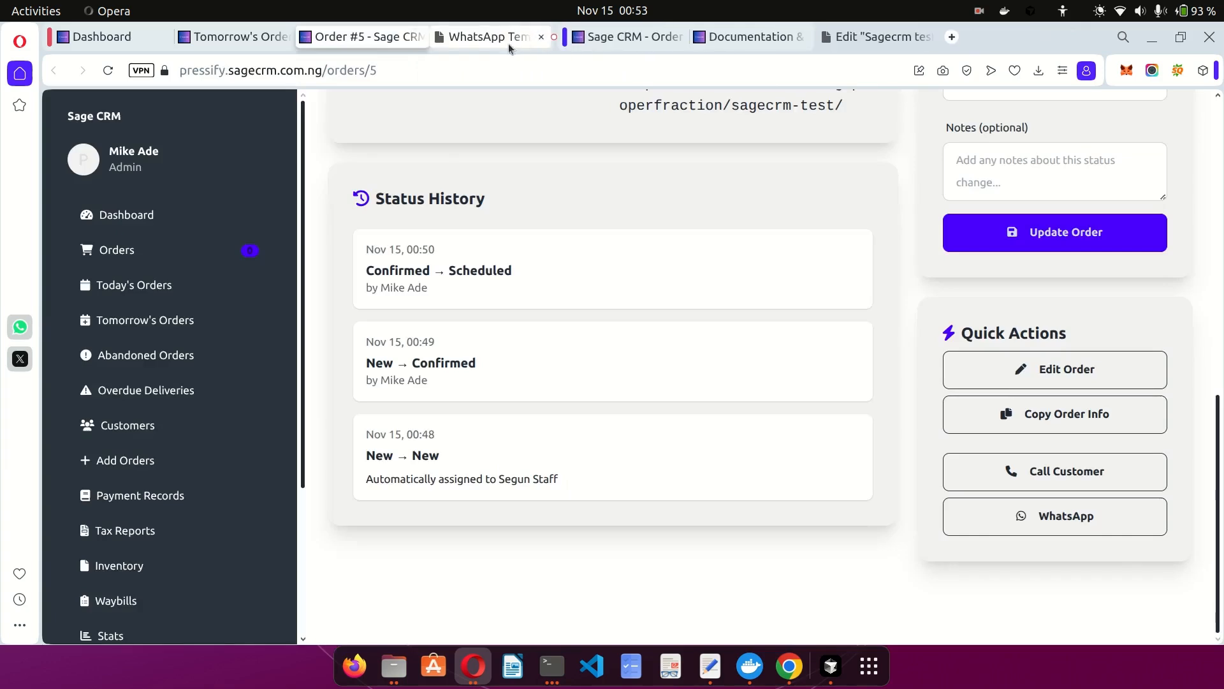
# From the WhatsApp Templates page, scroll the sidebar to Marketing & Admin and open Referrals.
pyautogui.click(476, 41)
pyautogui.scroll(-3, 508, 407)
pyautogui.scroll(4, 508, 407)
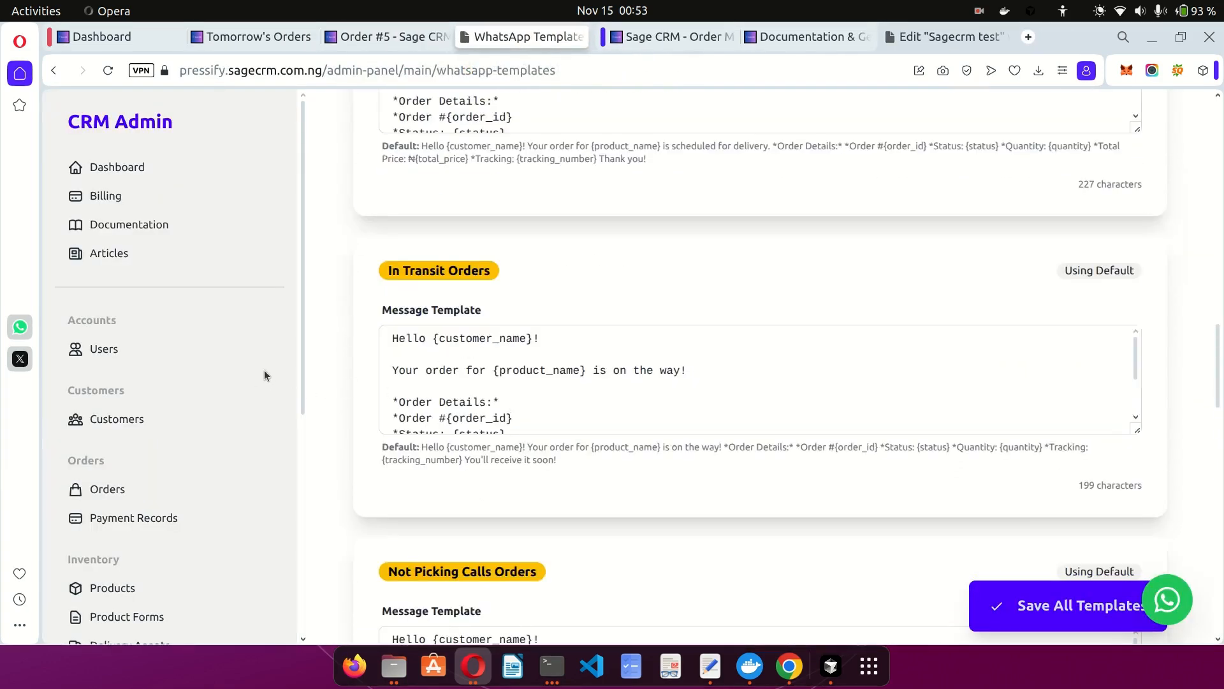
pyautogui.scroll(-5, 220, 440)
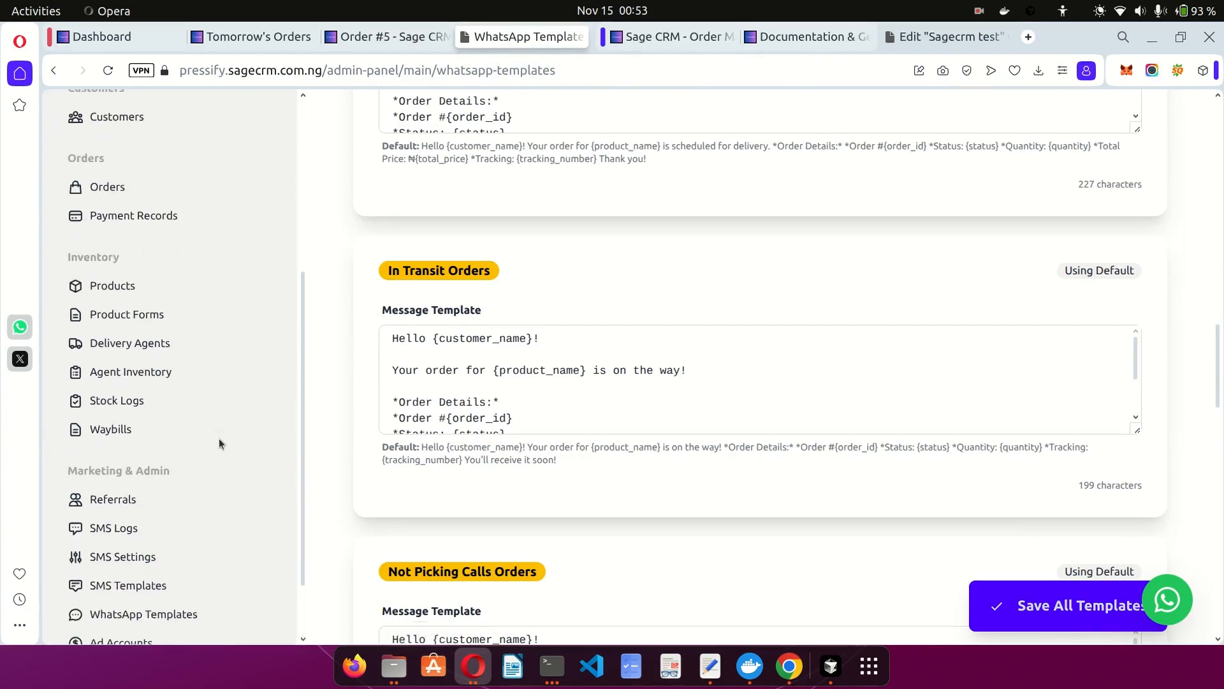
pyautogui.scroll(-3, 147, 465)
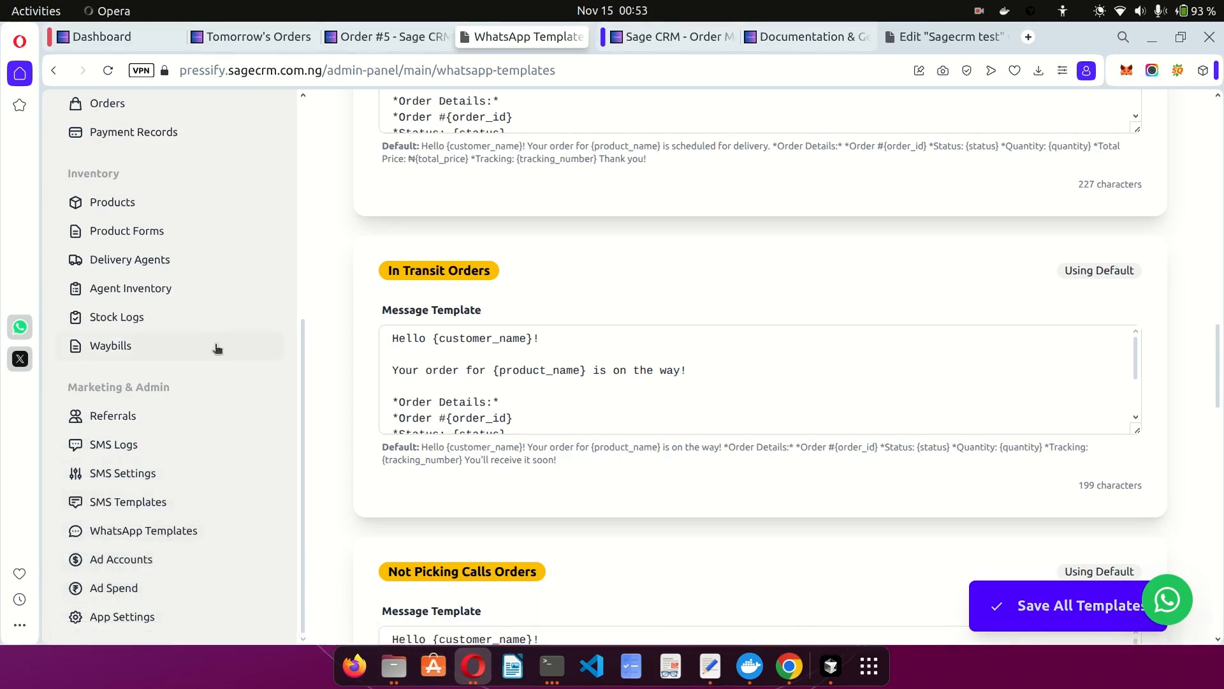
pyautogui.scroll(3, 205, 341)
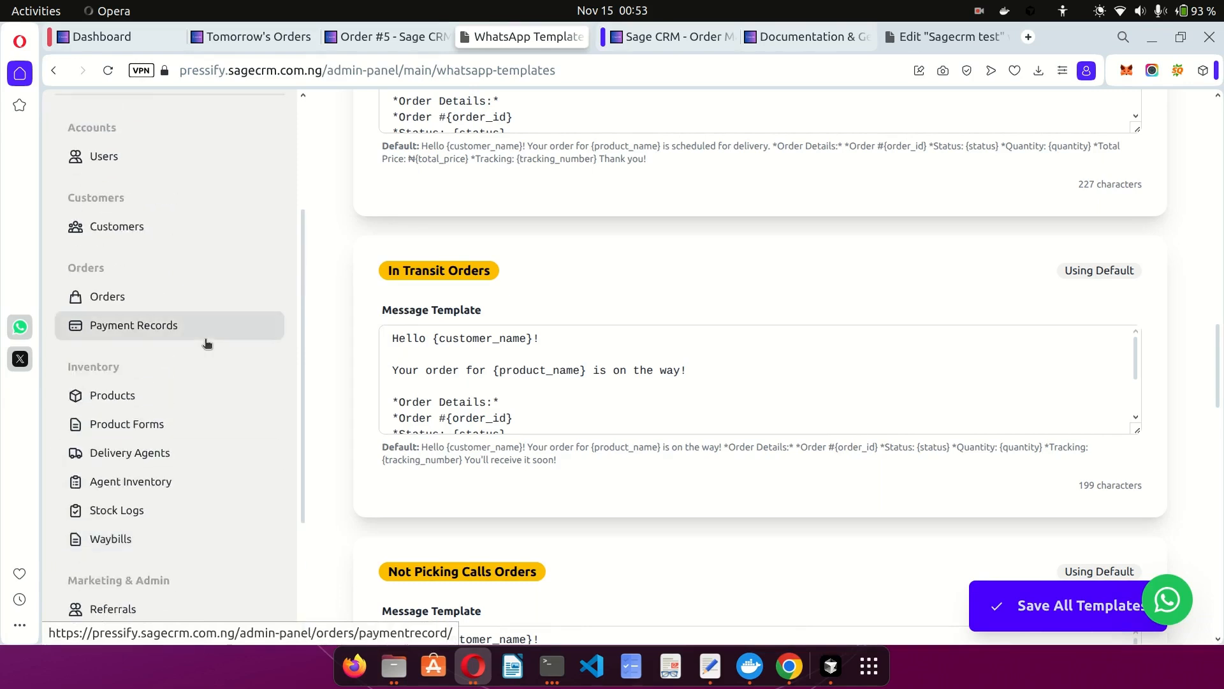
pyautogui.scroll(-3, 205, 343)
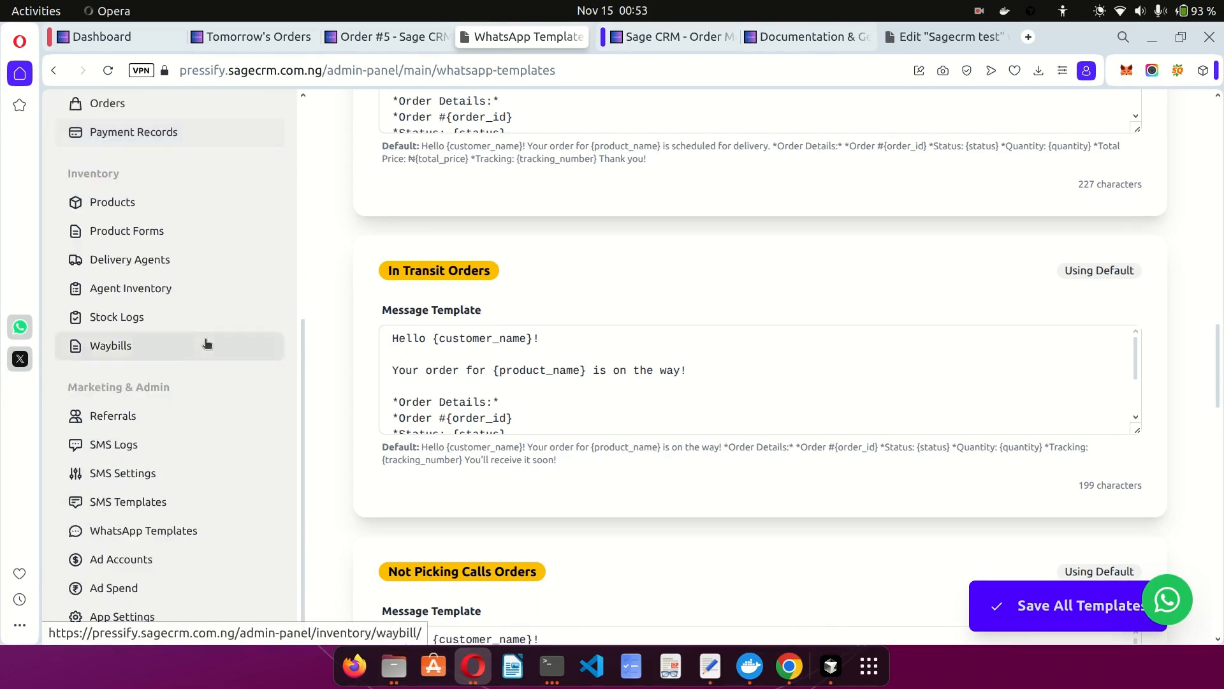
pyautogui.click(119, 423)
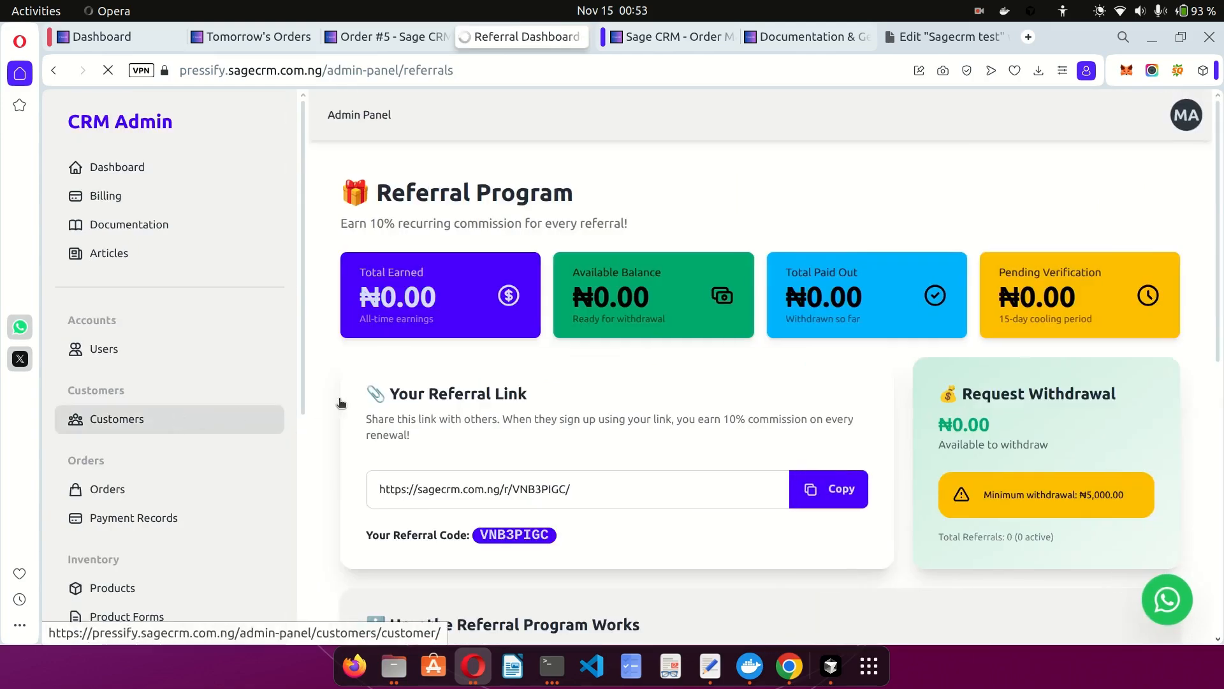
# Review the Referral Program's ₦0.00 balances, referral link, empty referrals list and 10% recurring commission.
pyautogui.scroll(-2, 607, 391)
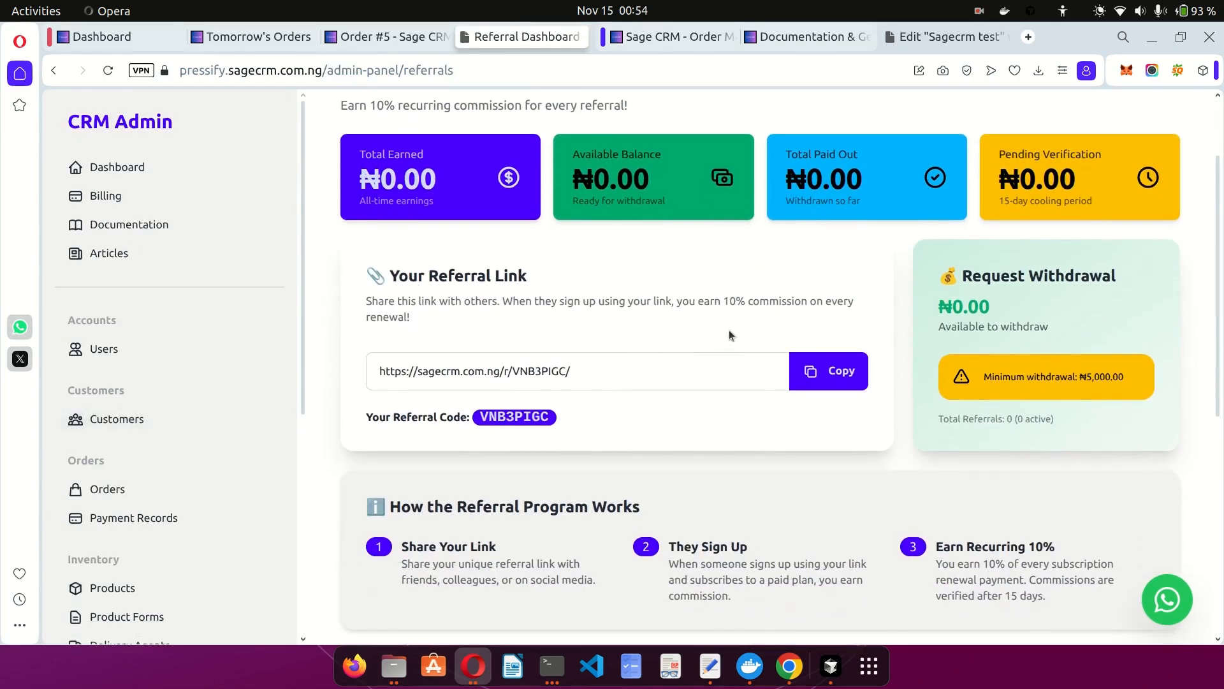
pyautogui.scroll(2, 734, 328)
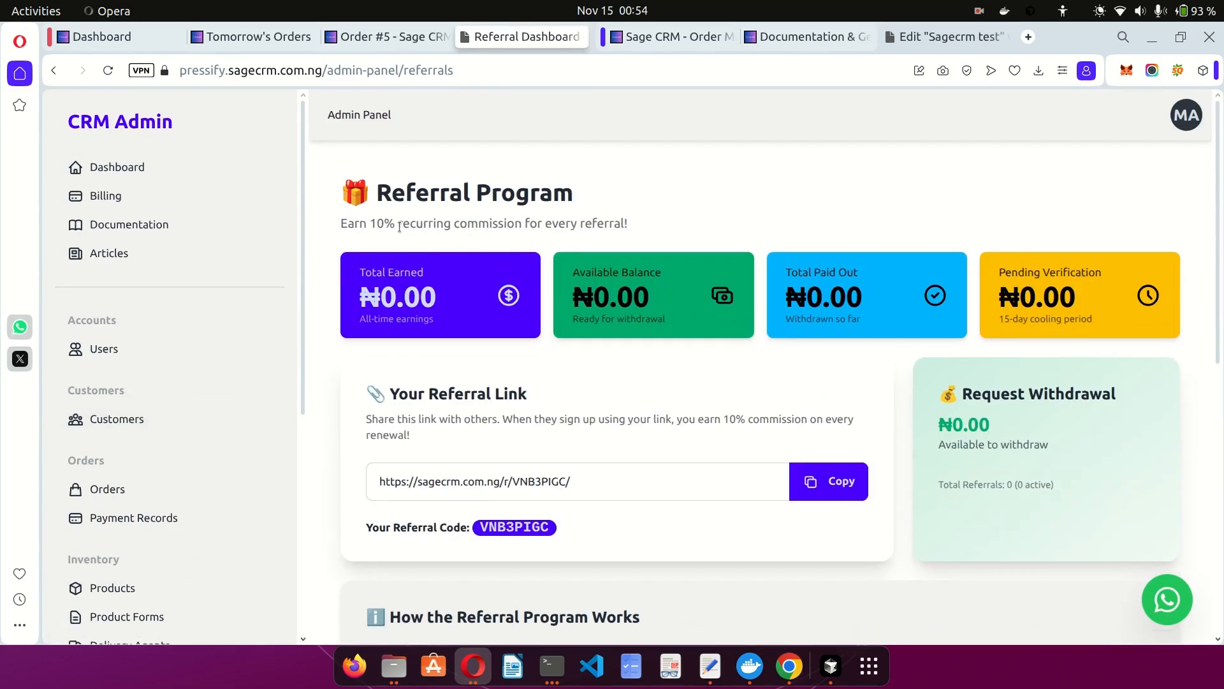
pyautogui.moveTo(398, 225); pyautogui.dragTo(522, 223)
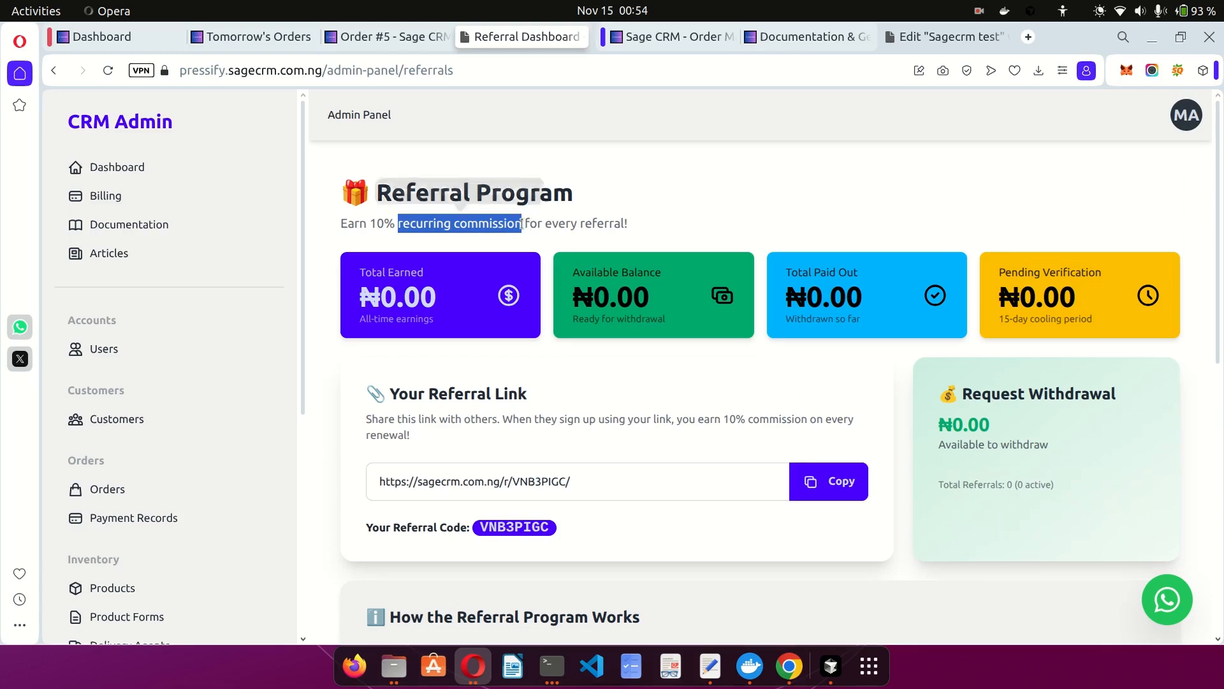
pyautogui.click(580, 228)
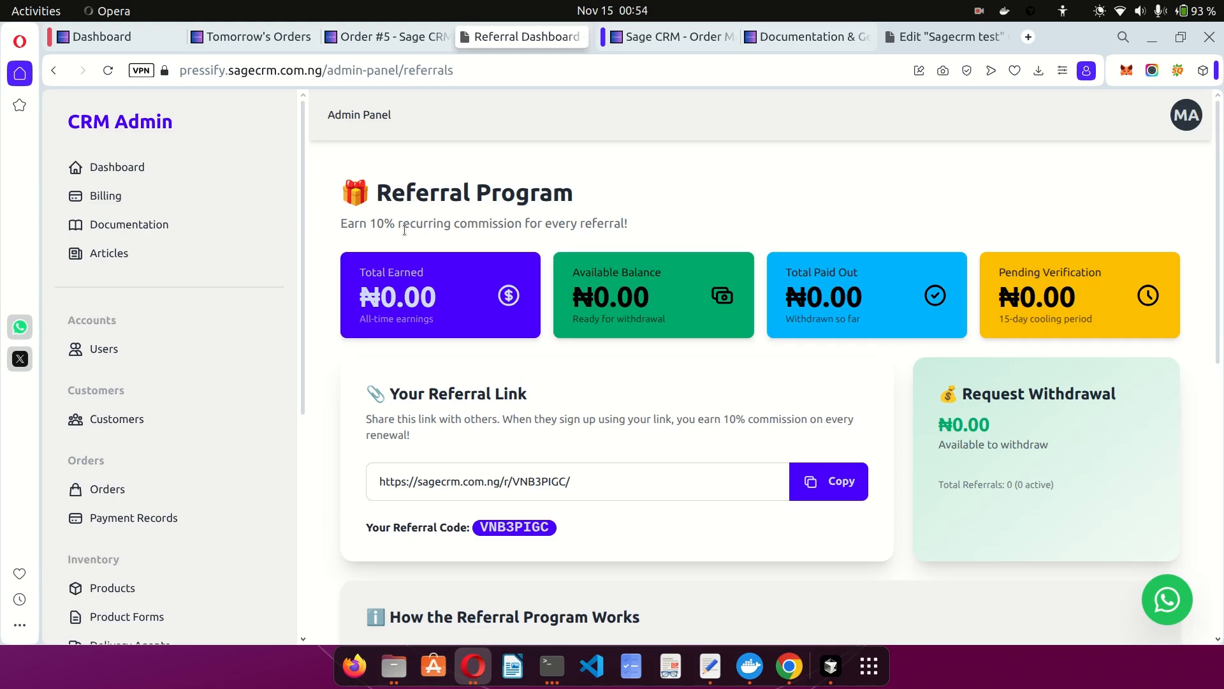
pyautogui.scroll(-1, 404, 230)
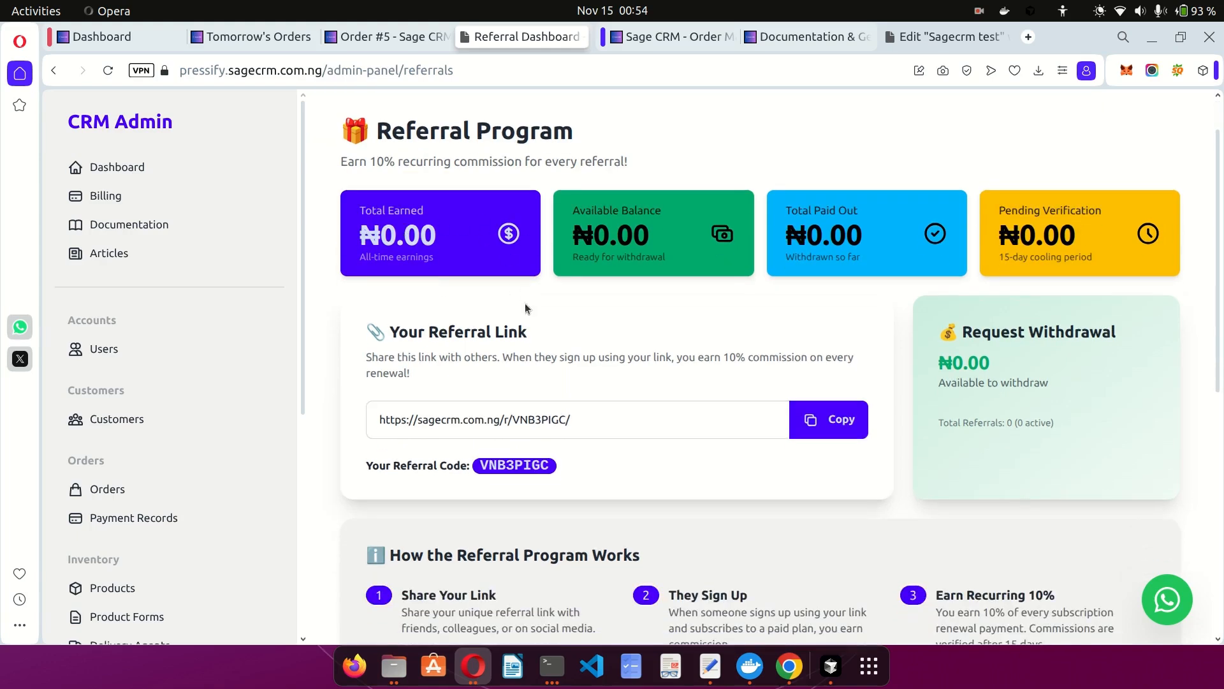
pyautogui.scroll(-5, 525, 304)
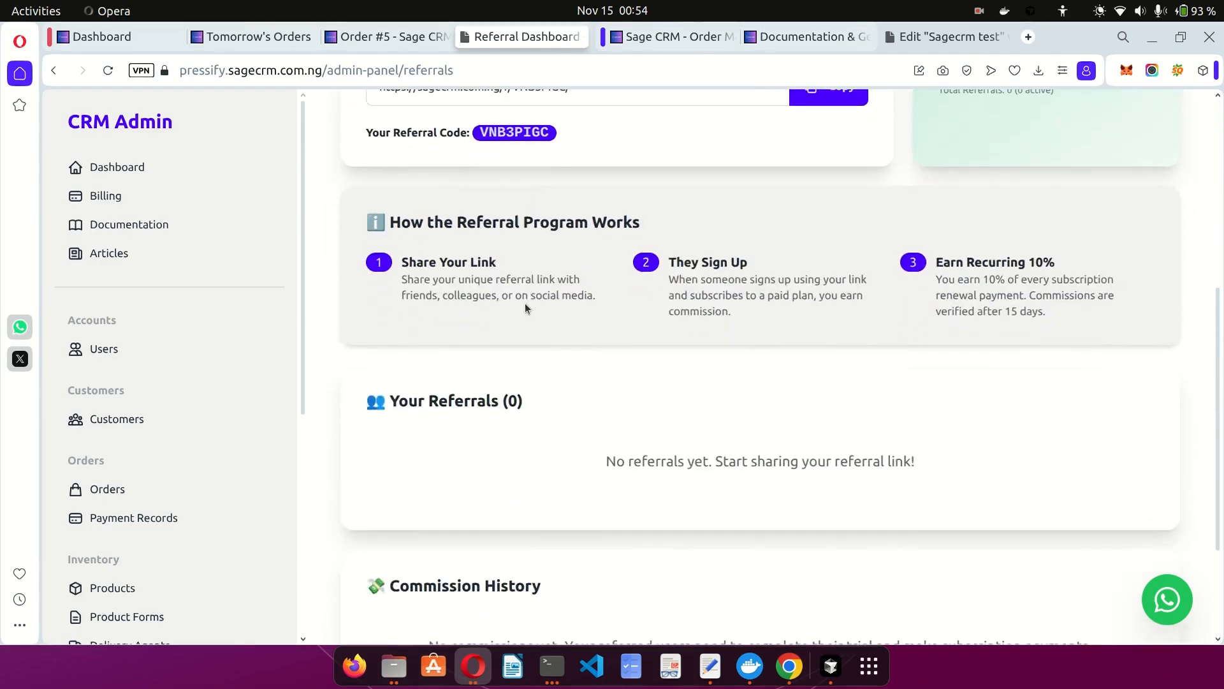
pyautogui.scroll(-3, 526, 304)
pyautogui.scroll(9, 525, 303)
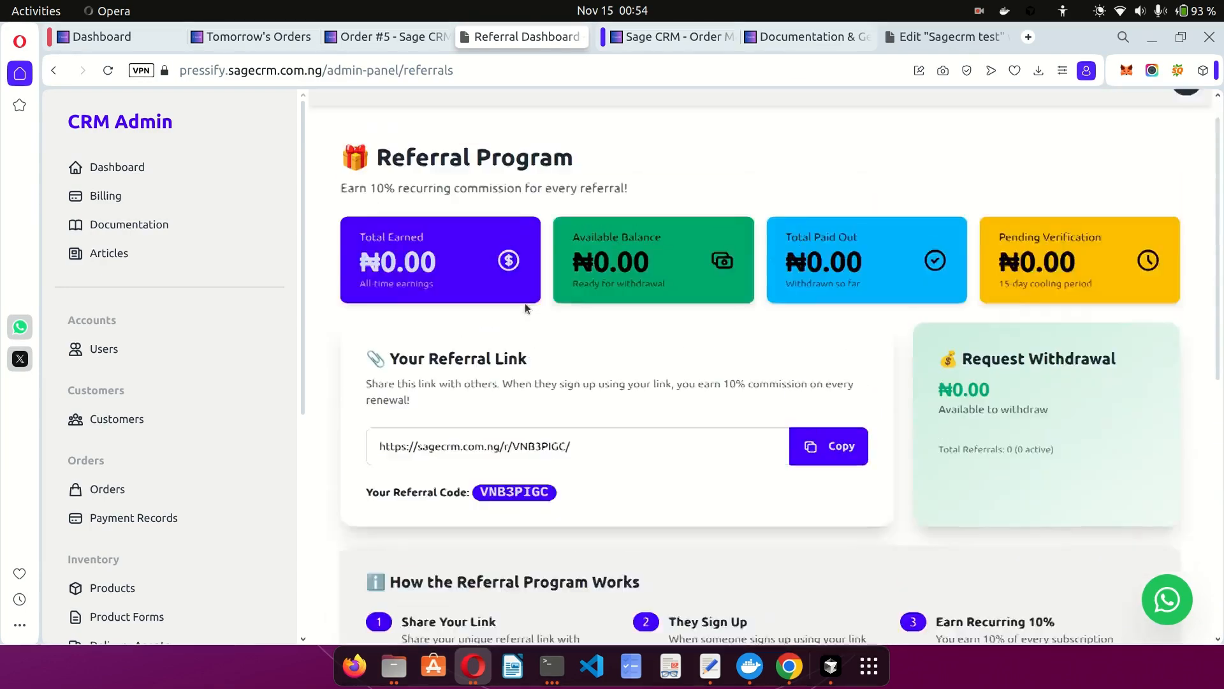
pyautogui.scroll(-6, 225, 453)
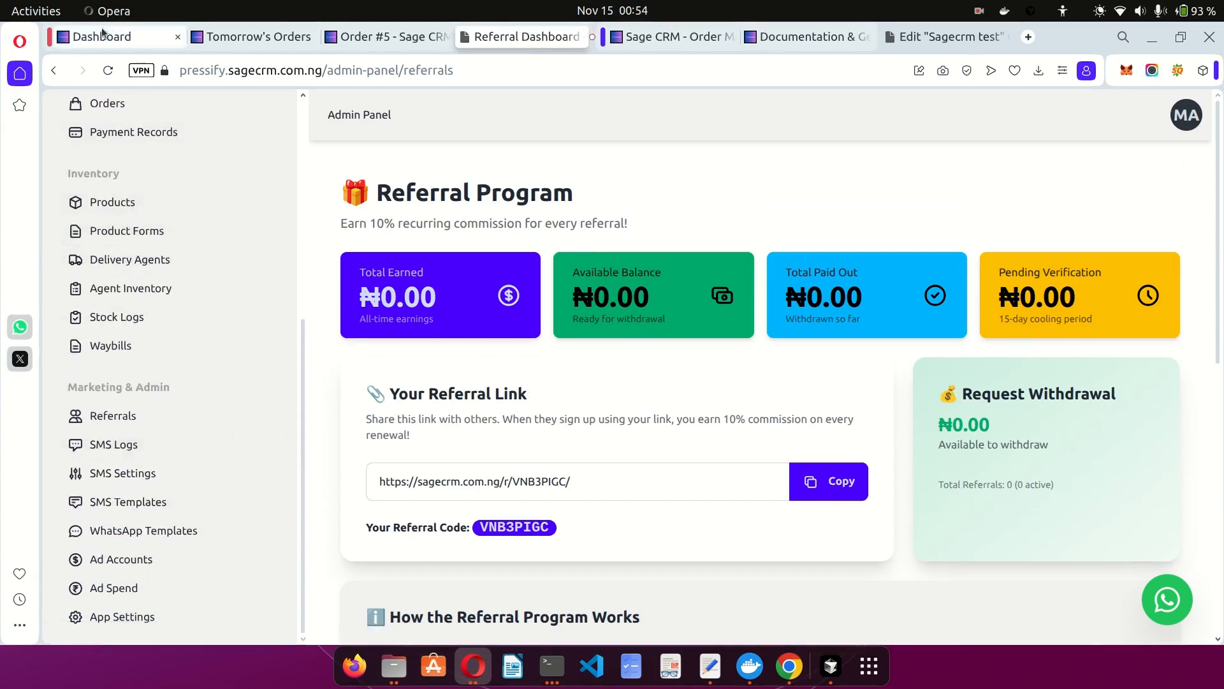
pyautogui.scroll(6, 192, 319)
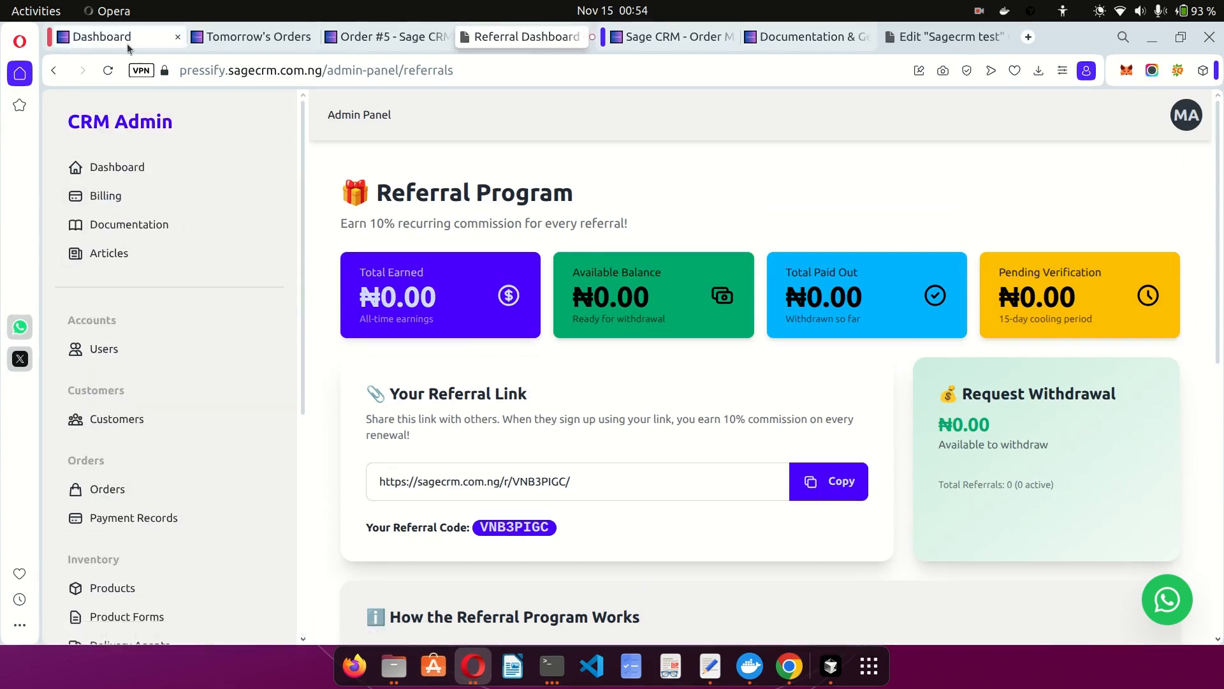
# Go to the full Orders List and expand the Advanced Order Filters.
pyautogui.click(120, 42)
pyautogui.scroll(3, 567, 261)
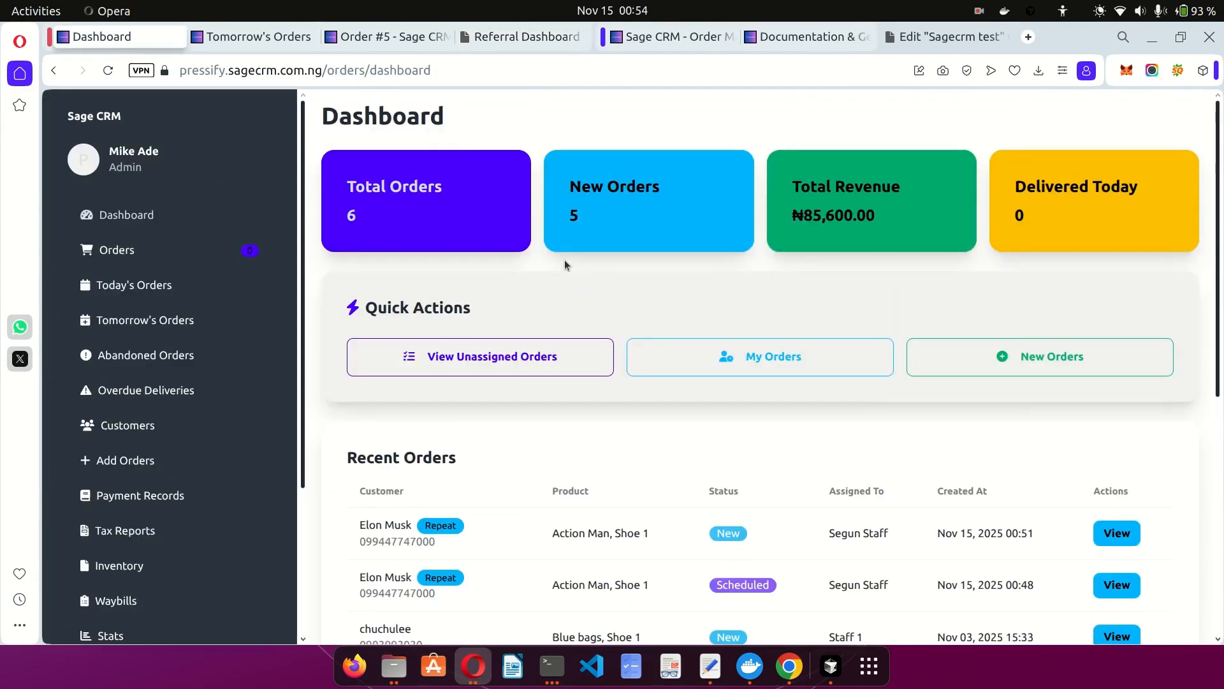
pyautogui.click(156, 255)
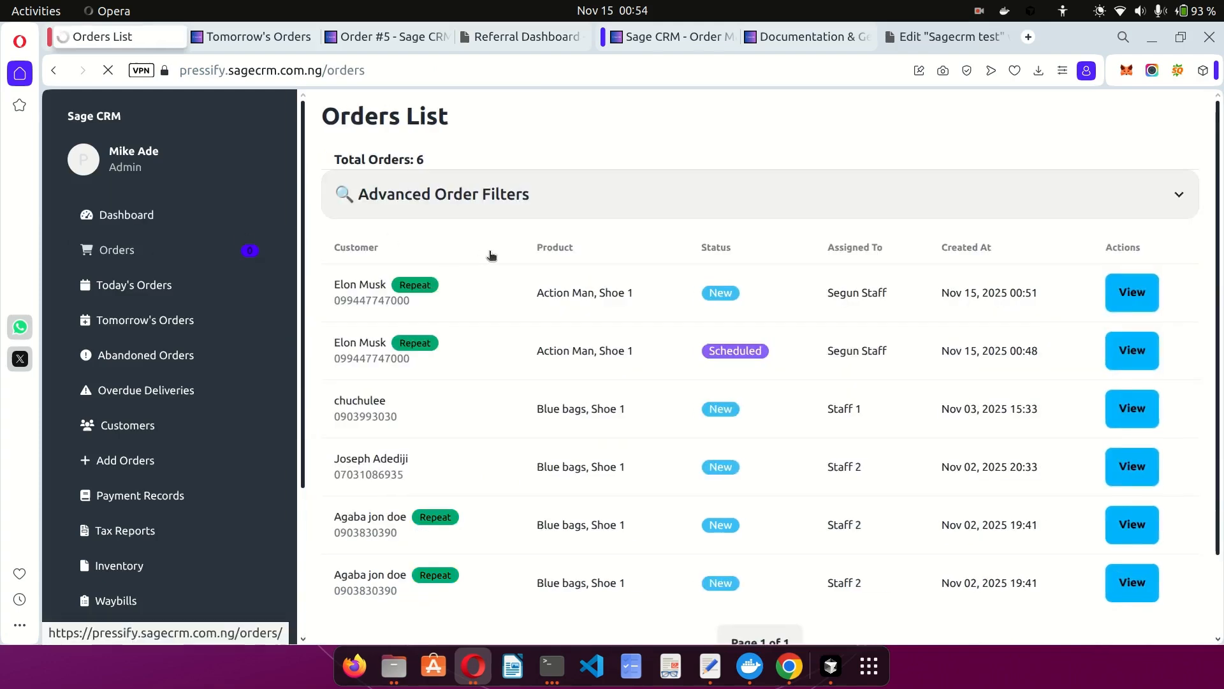
pyautogui.scroll(-3, 704, 385)
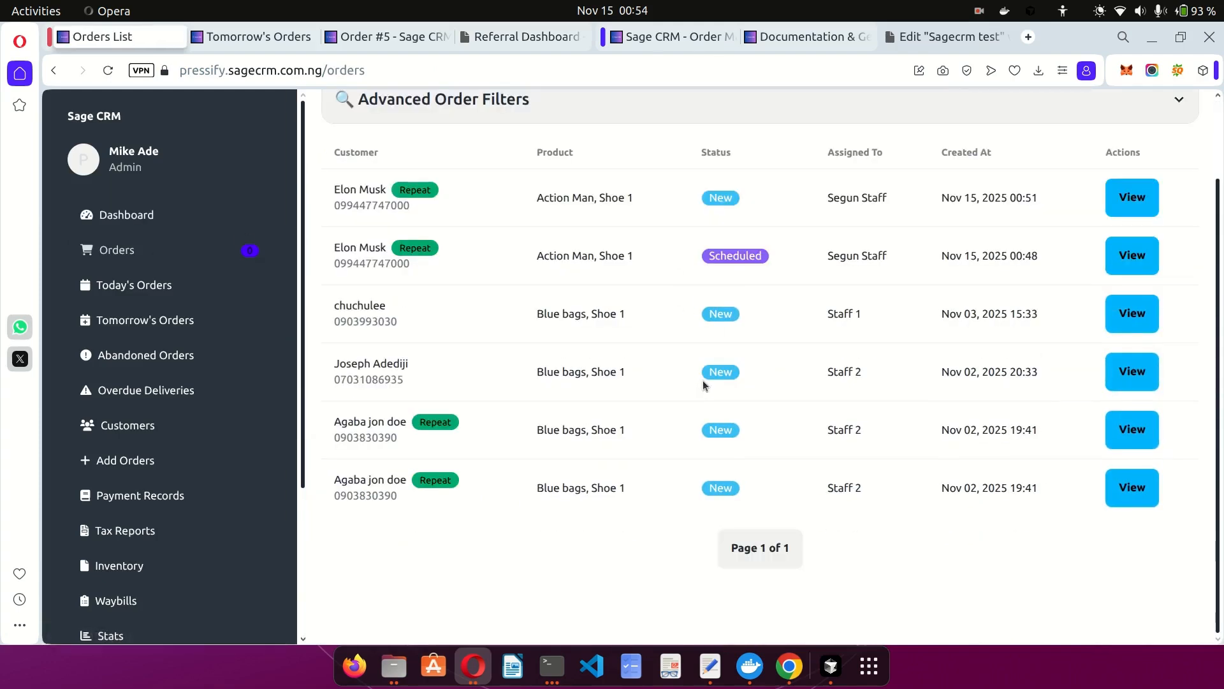
pyautogui.scroll(3, 703, 386)
pyautogui.click(464, 206)
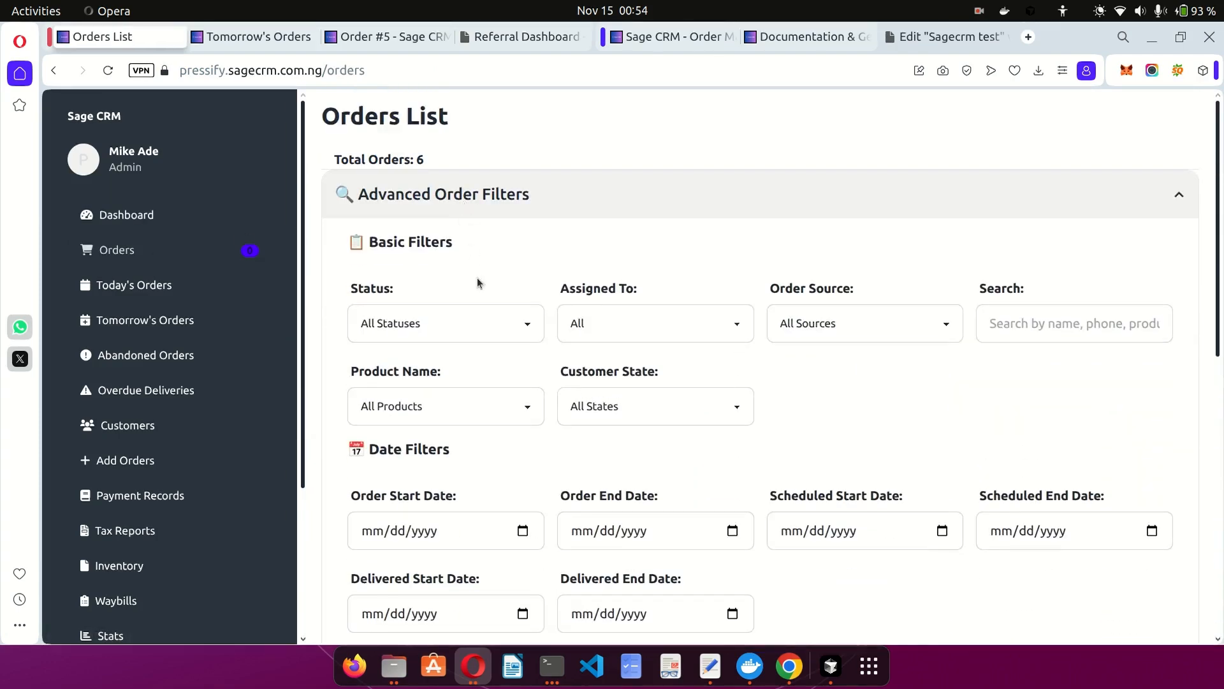
pyautogui.scroll(-2, 479, 282)
pyautogui.scroll(-2, 479, 282)
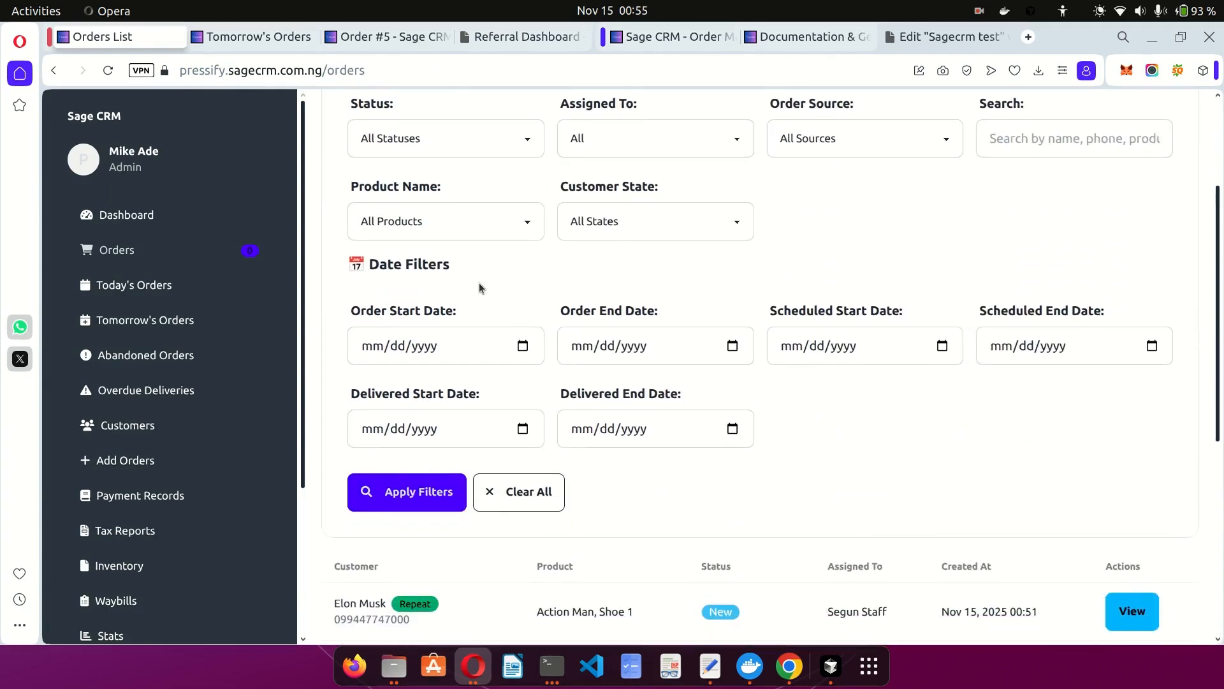
pyautogui.scroll(2, 593, 434)
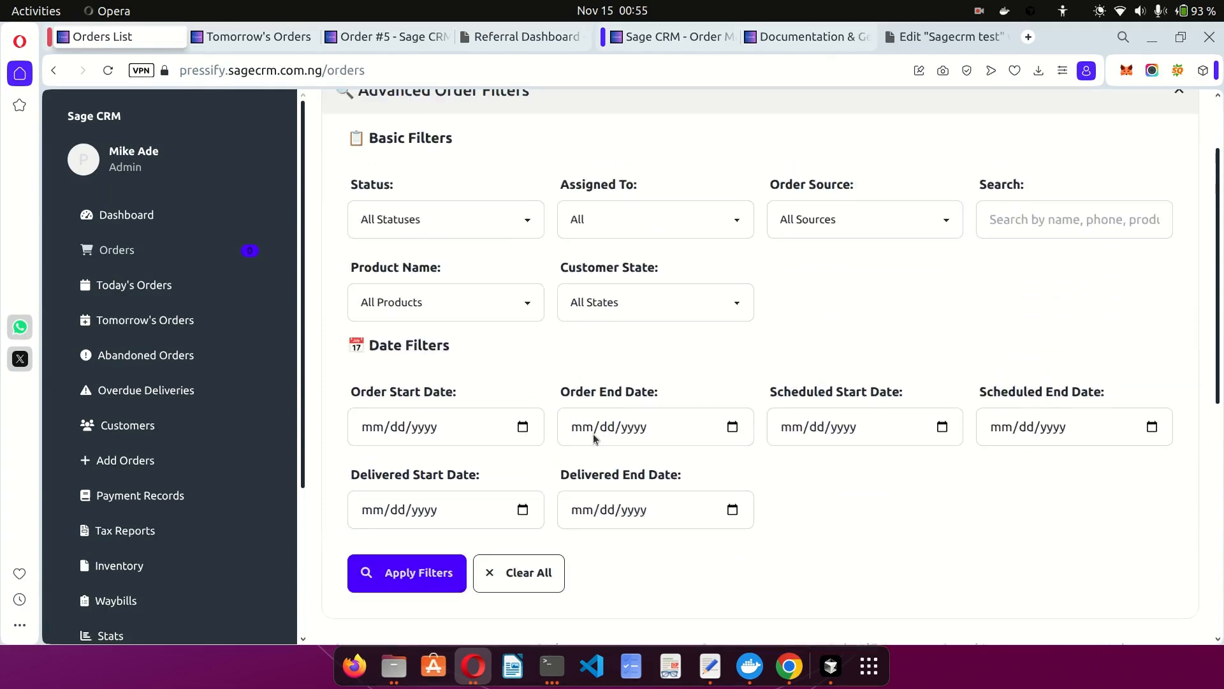
# Try filtering by state Abia, status and one staff member, then reset state to all and apply.
pyautogui.click(599, 297)
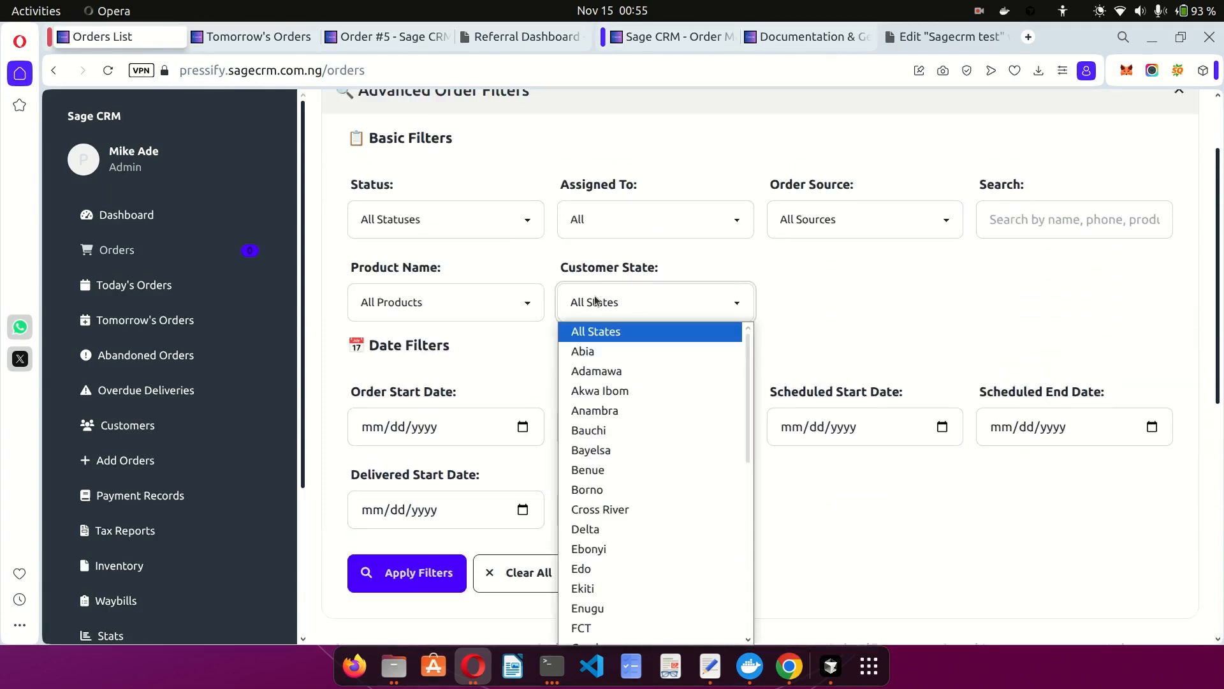
pyautogui.click(595, 354)
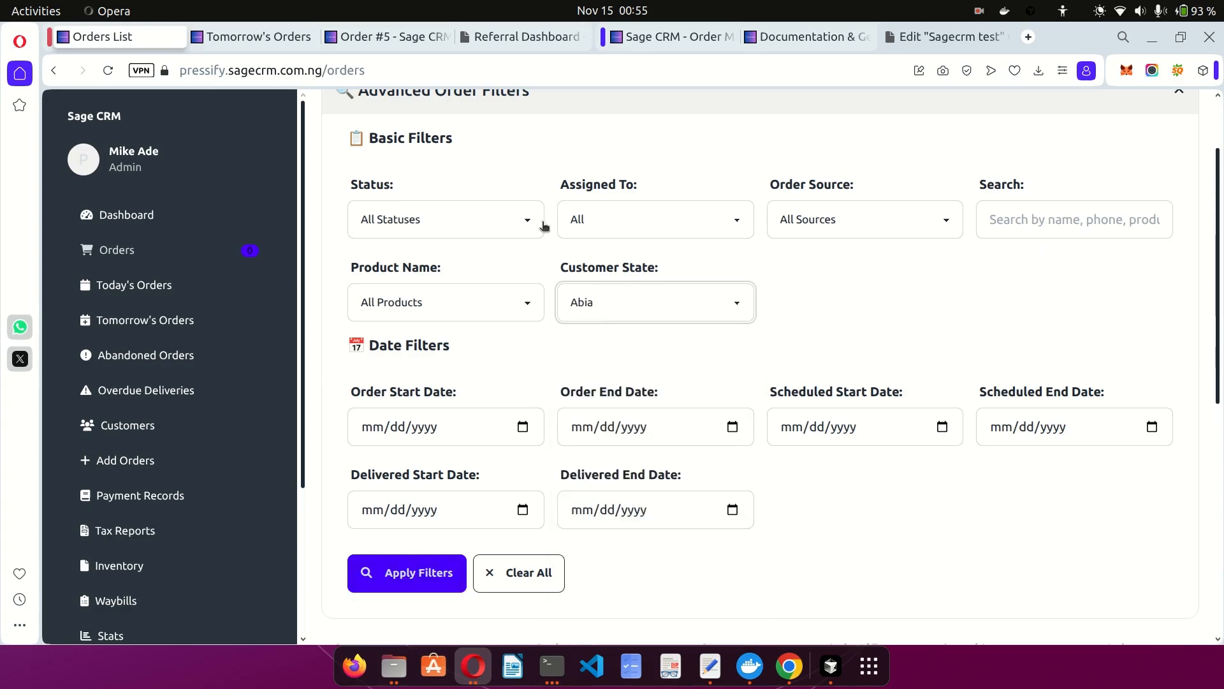
pyautogui.click(450, 213)
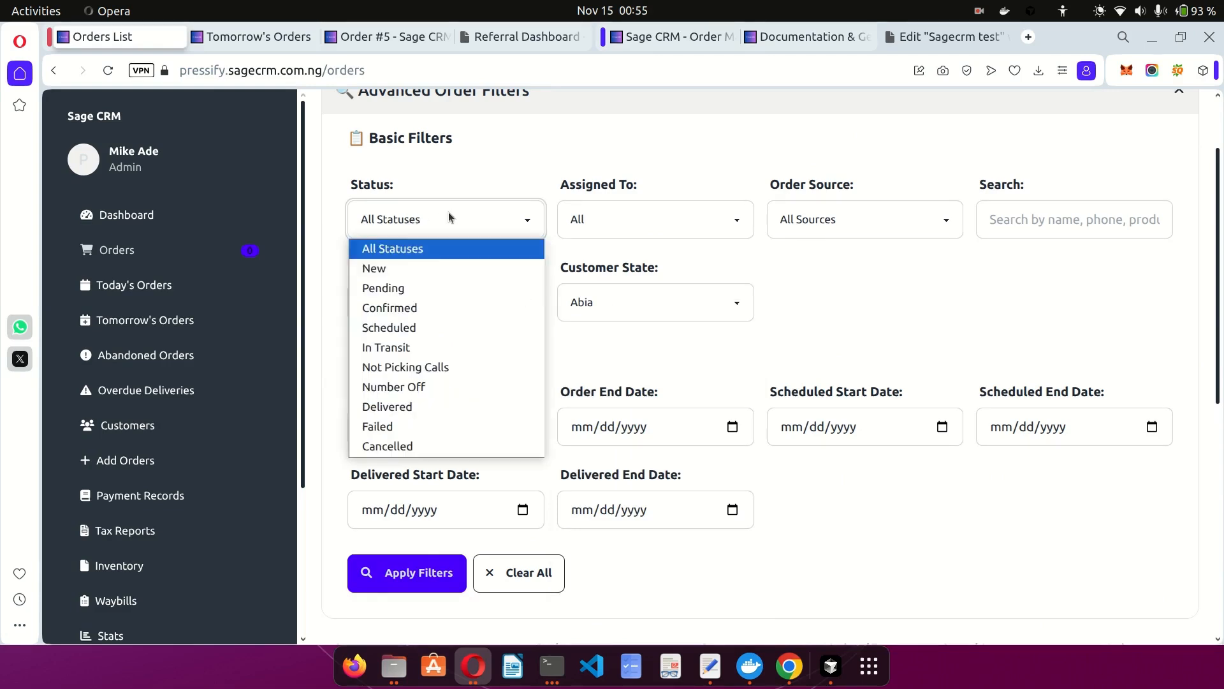
pyautogui.click(597, 226)
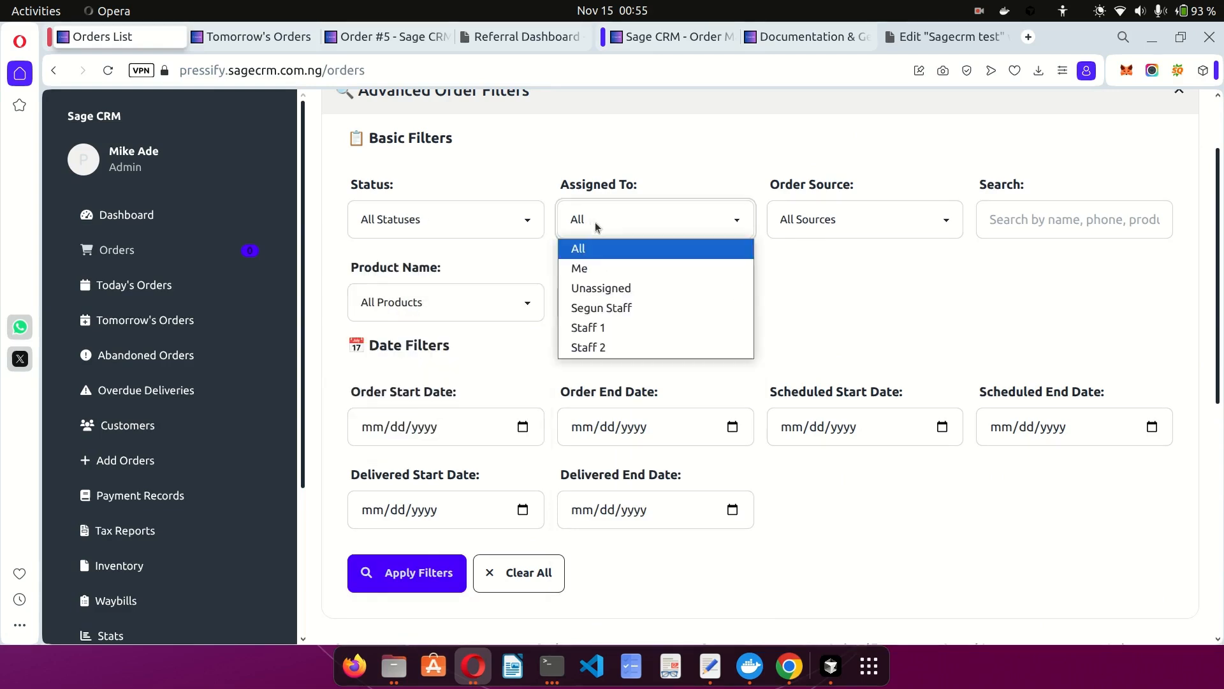
pyautogui.click(599, 312)
pyautogui.click(609, 315)
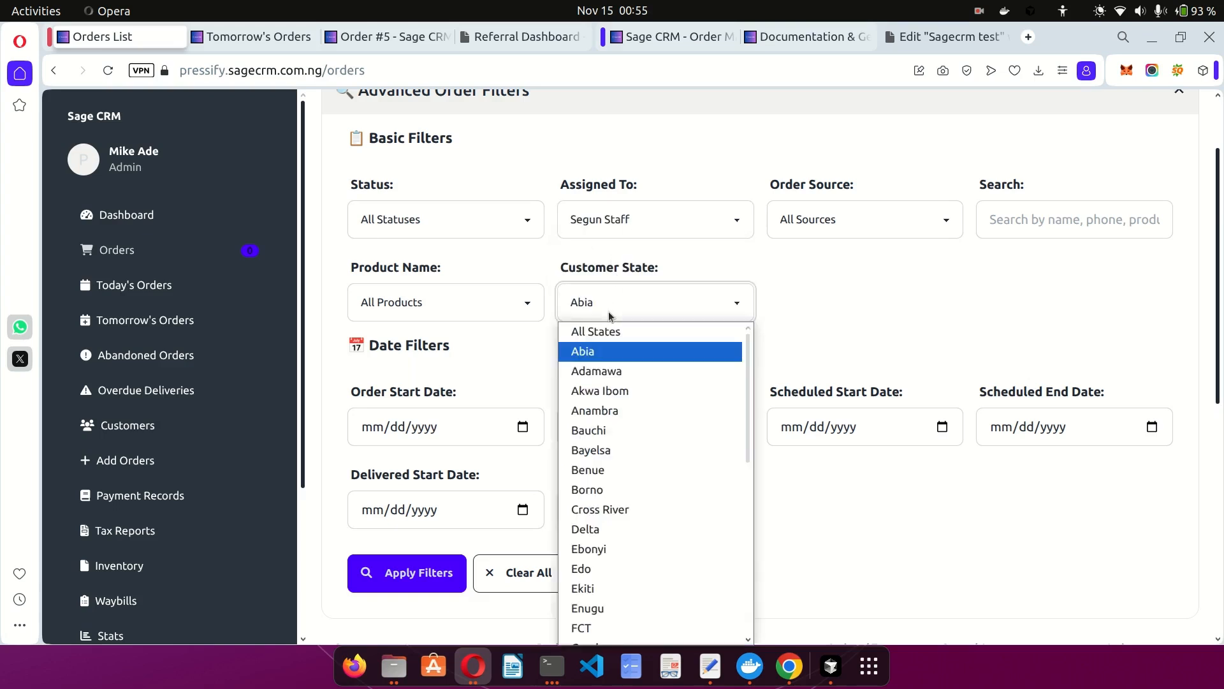
pyautogui.click(596, 329)
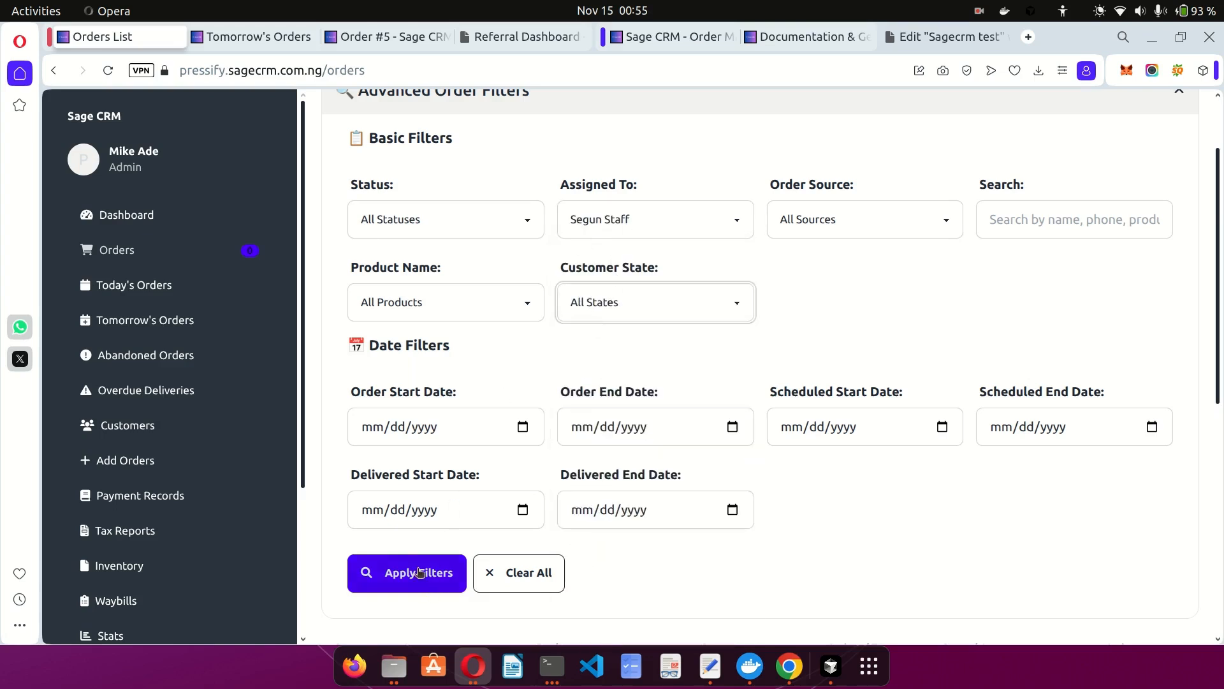
pyautogui.click(418, 571)
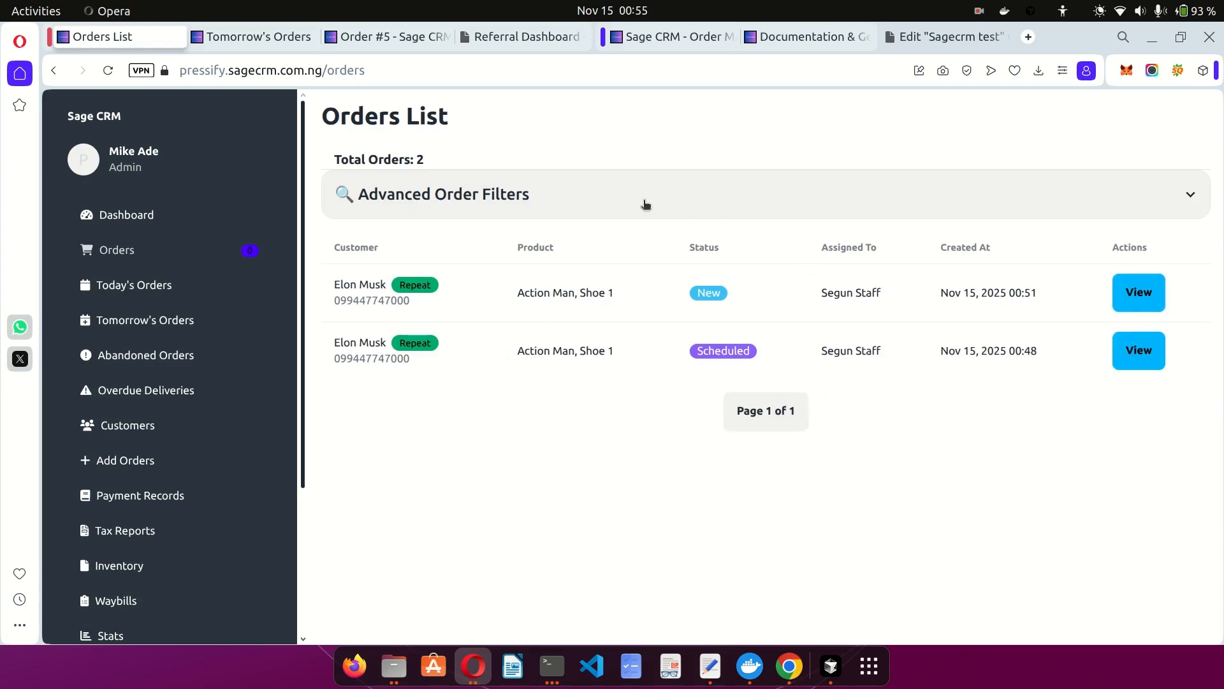
# Filter by the repeat customer's name with Assigned To set to All, leaving four orders.
pyautogui.click(470, 204)
pyautogui.scroll(-2, 585, 438)
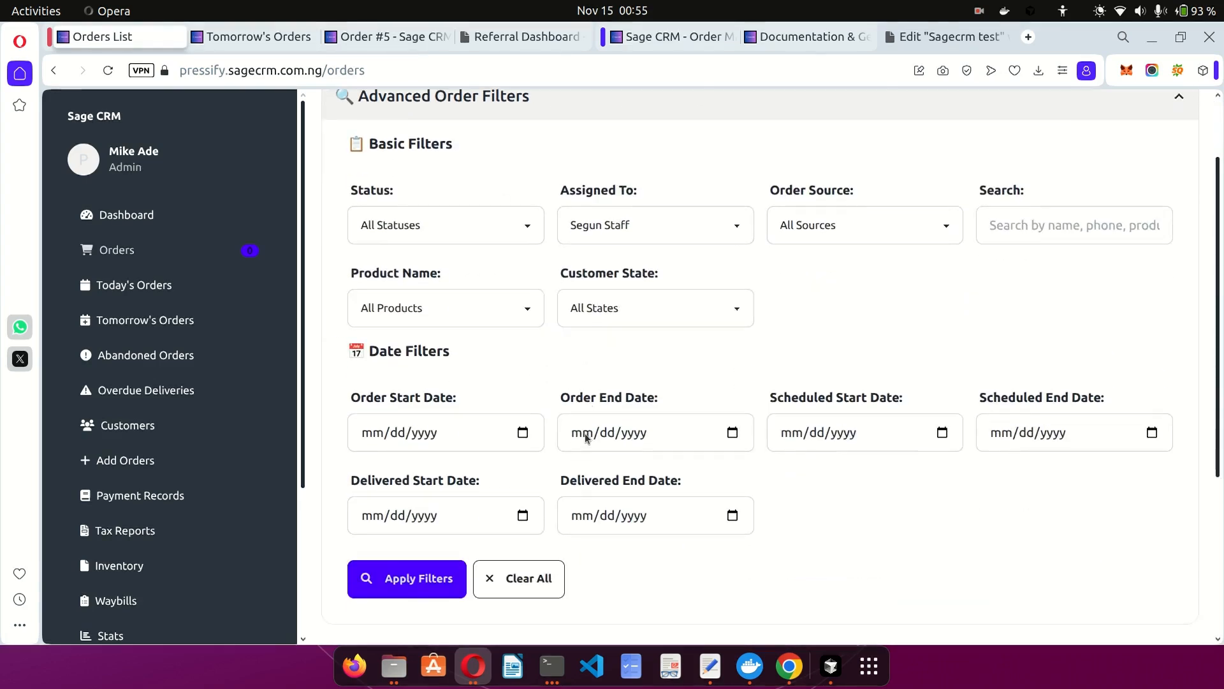
pyautogui.click(1007, 217)
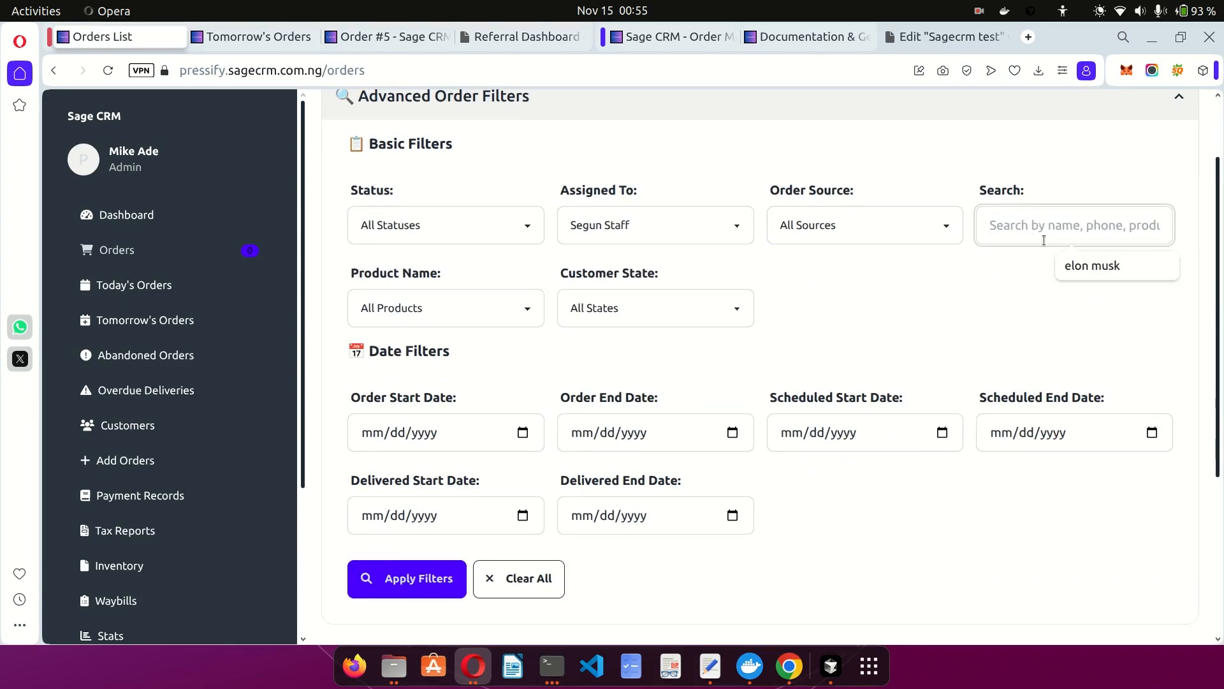
pyautogui.click(1092, 267)
pyautogui.click(734, 231)
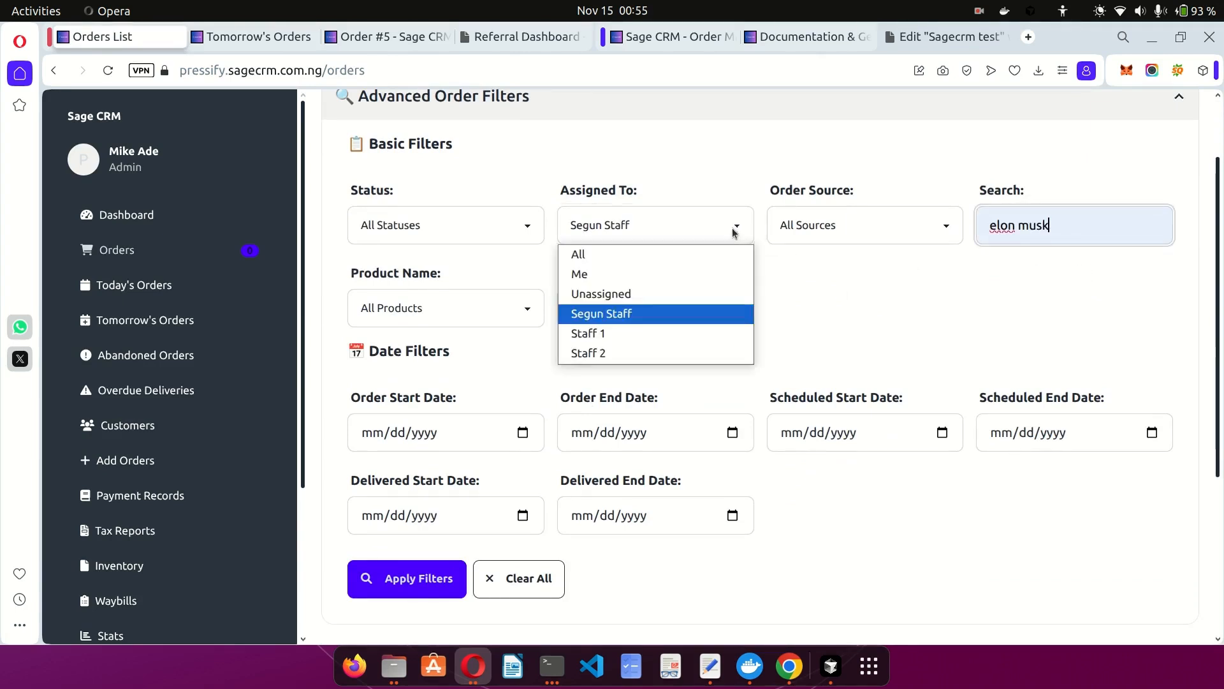
pyautogui.click(579, 254)
pyautogui.click(418, 572)
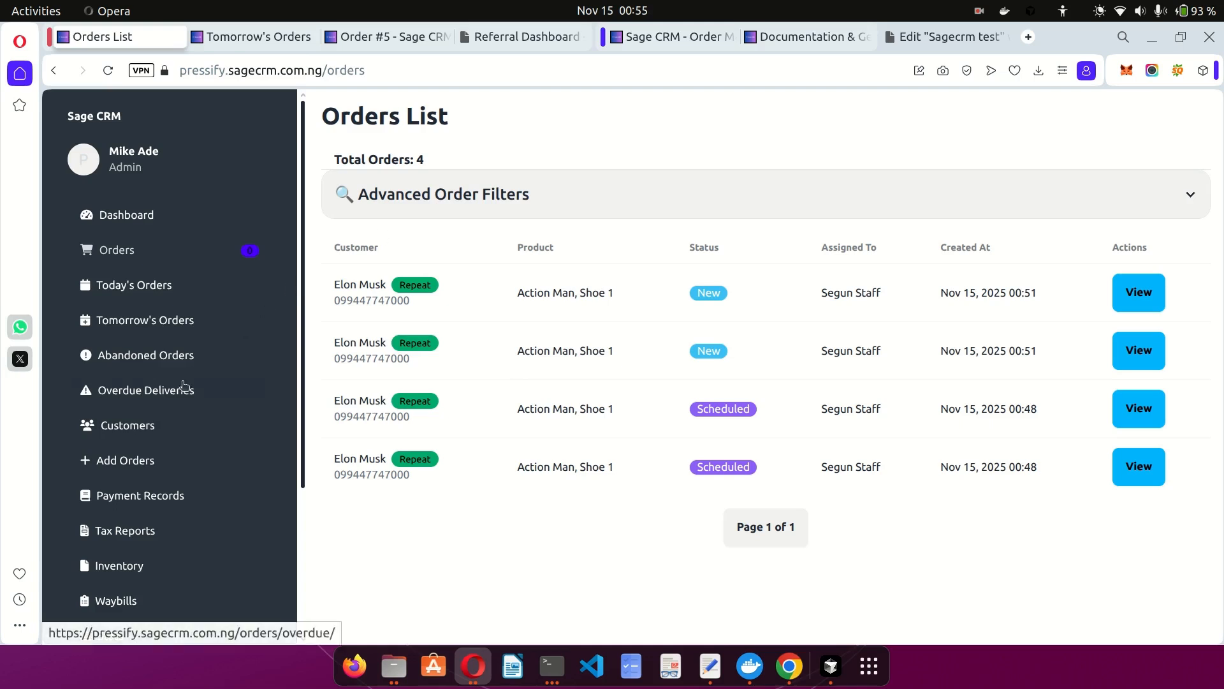
# Check tomorrow's orders and the four abandoned New orders, then go to Overdue Deliveries.
pyautogui.click(135, 322)
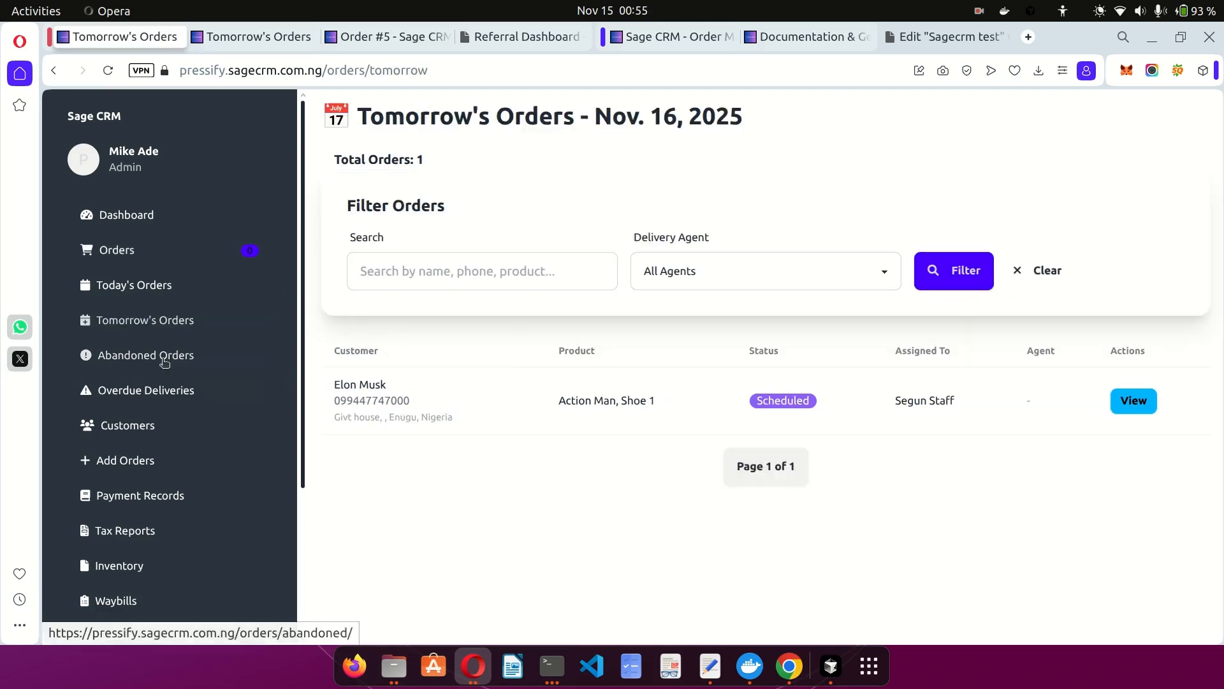
pyautogui.click(167, 357)
pyautogui.scroll(-2, 561, 389)
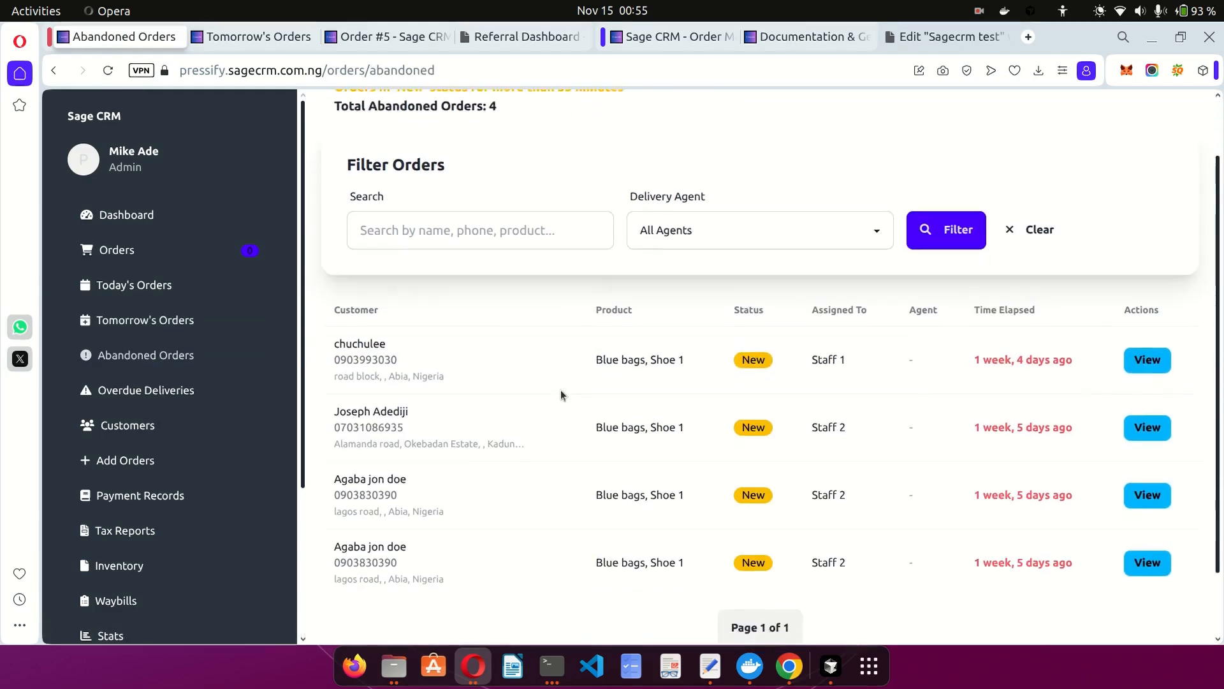
pyautogui.scroll(2, 560, 389)
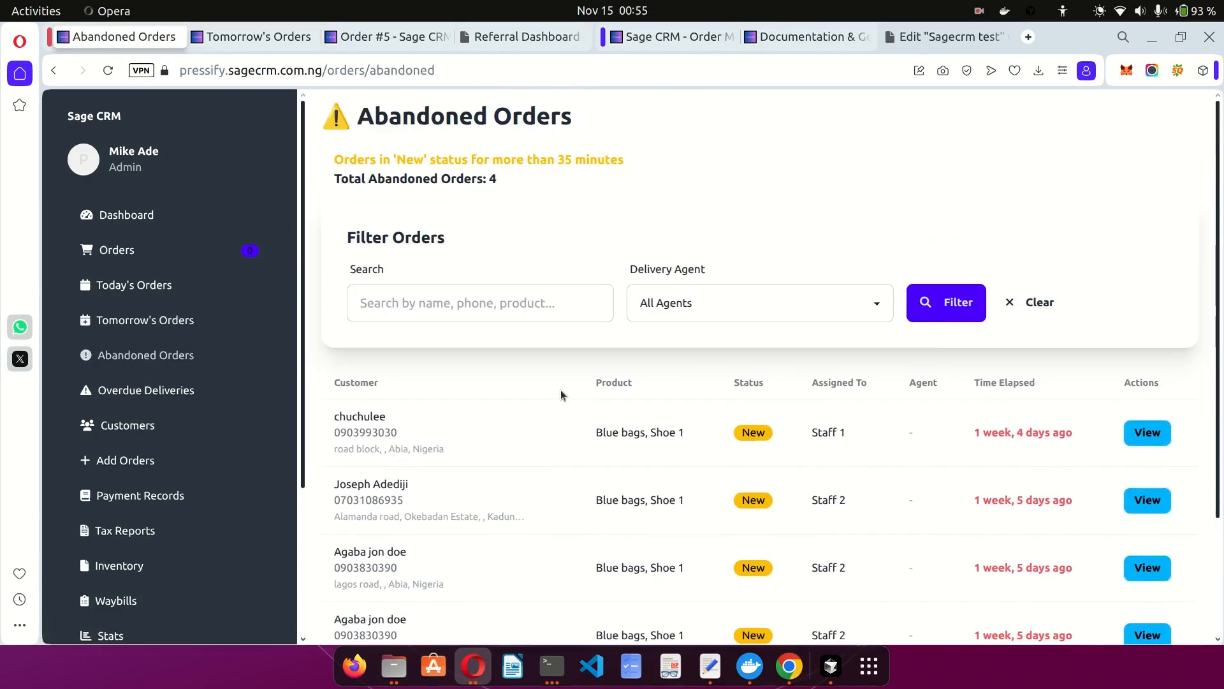
pyautogui.scroll(-2, 560, 389)
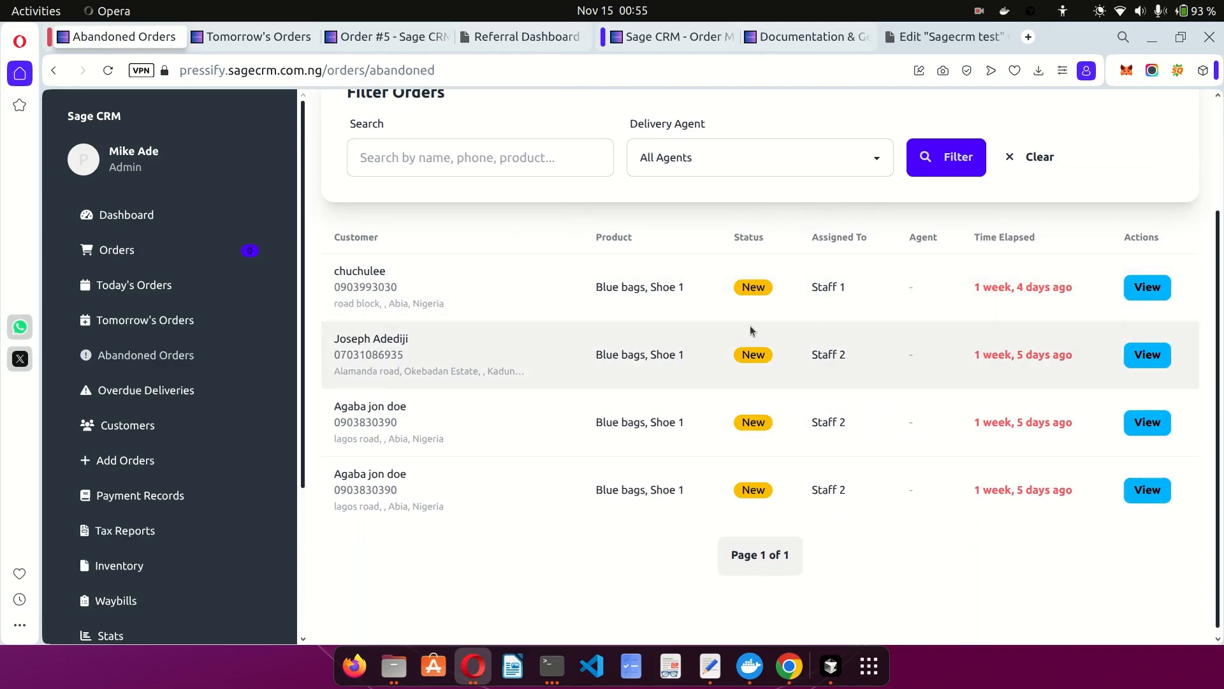
pyautogui.click(172, 391)
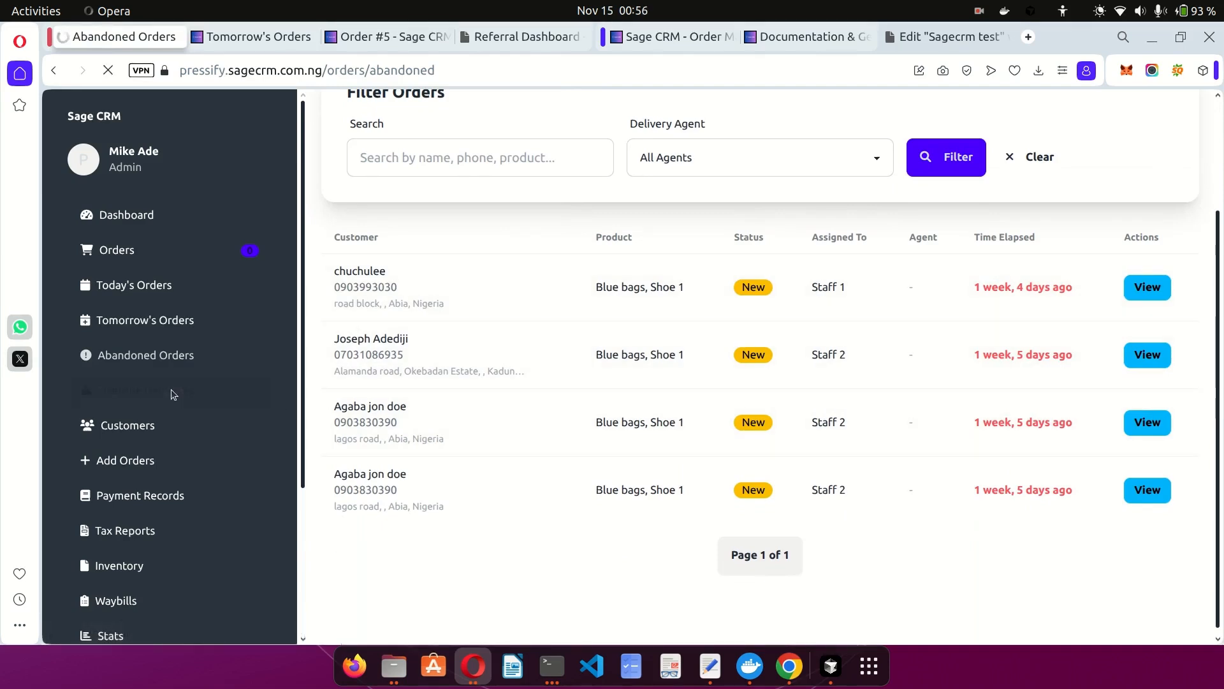
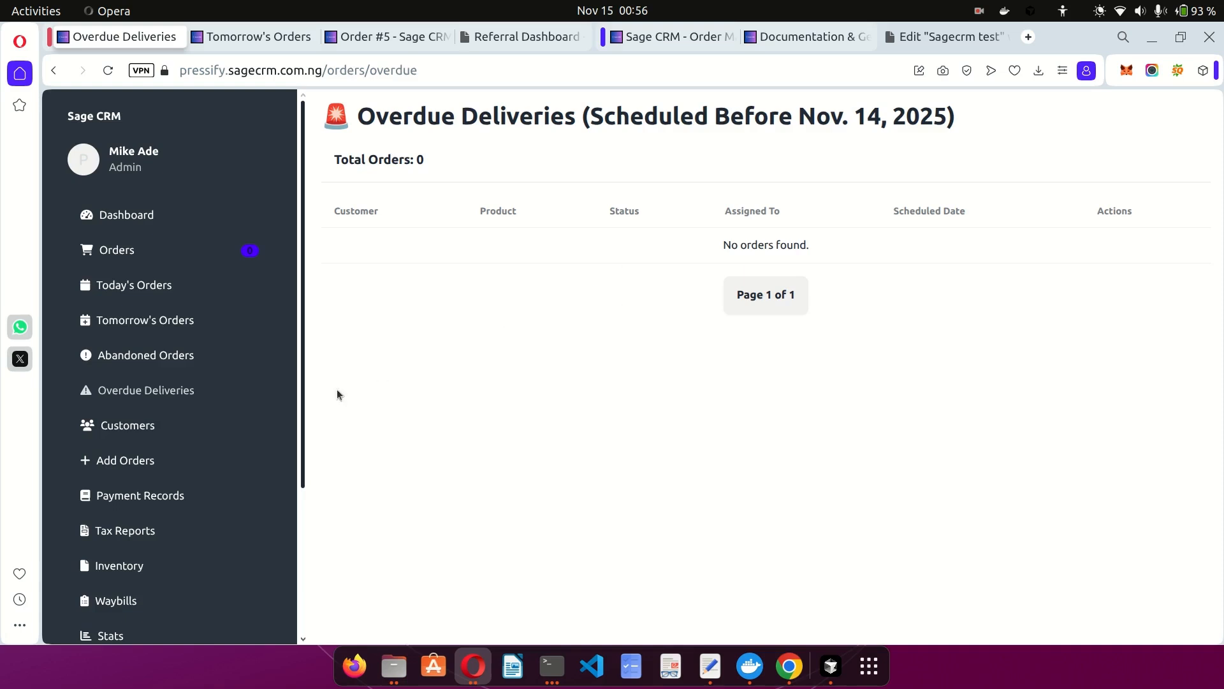
# Go from the customer list to the blank Add a New Order form.
pyautogui.click(135, 423)
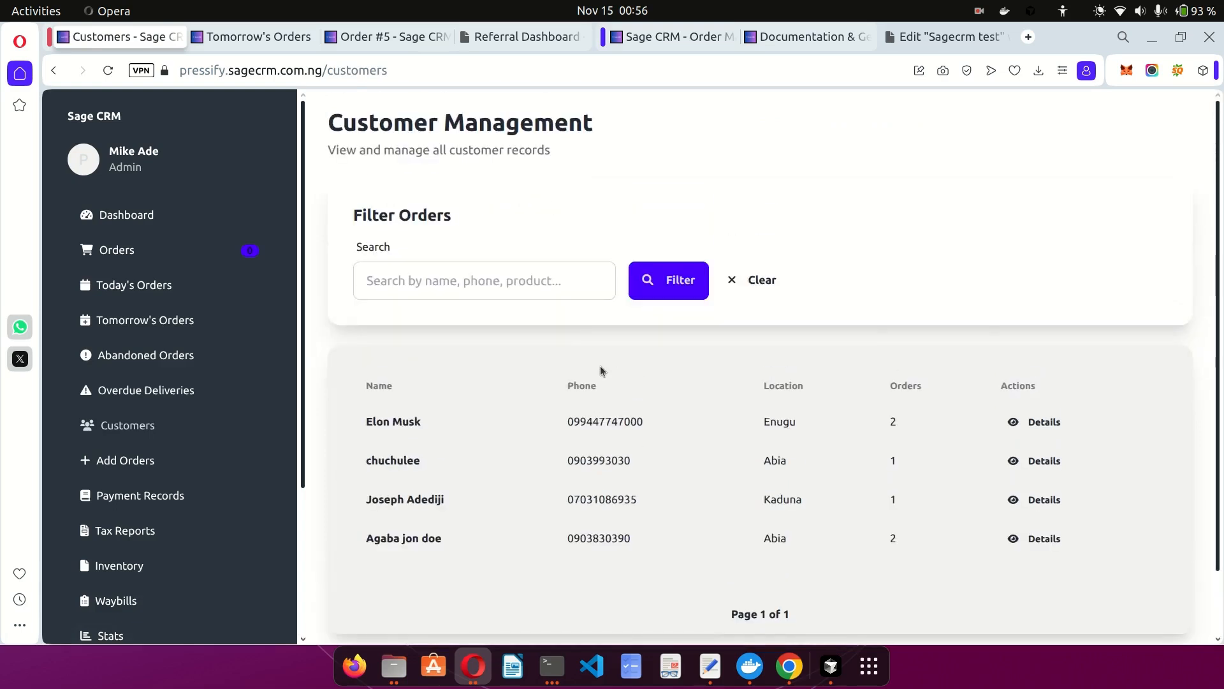
pyautogui.scroll(-2, 600, 365)
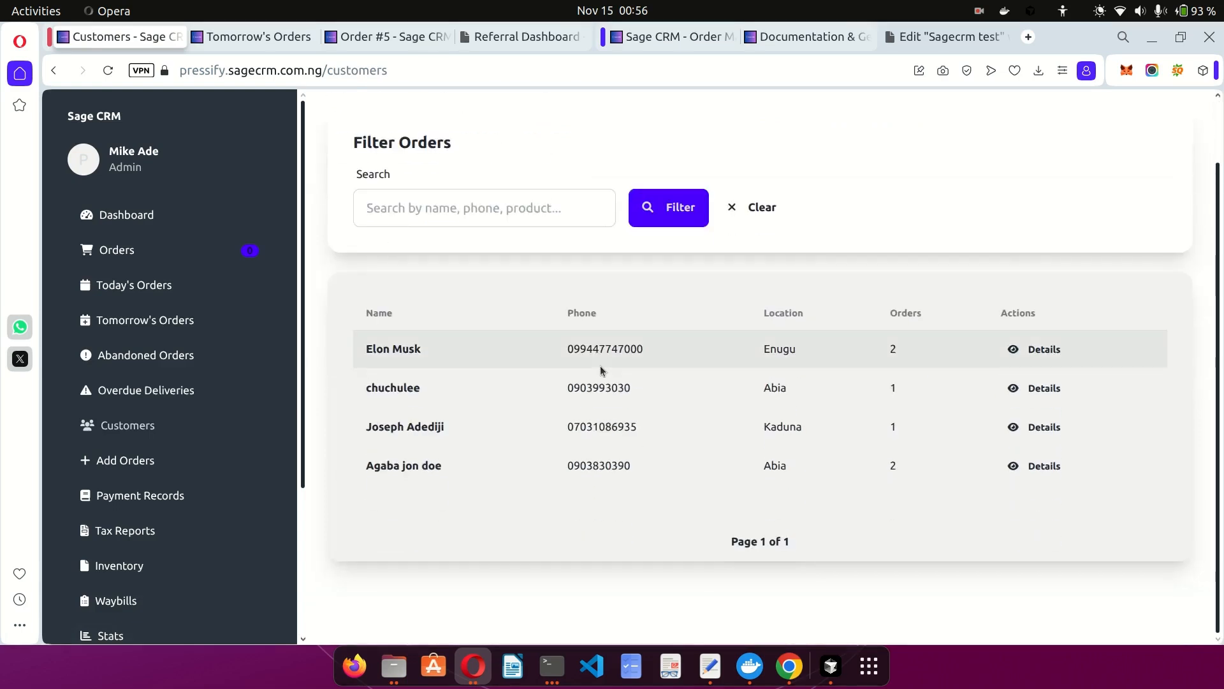
pyautogui.click(134, 458)
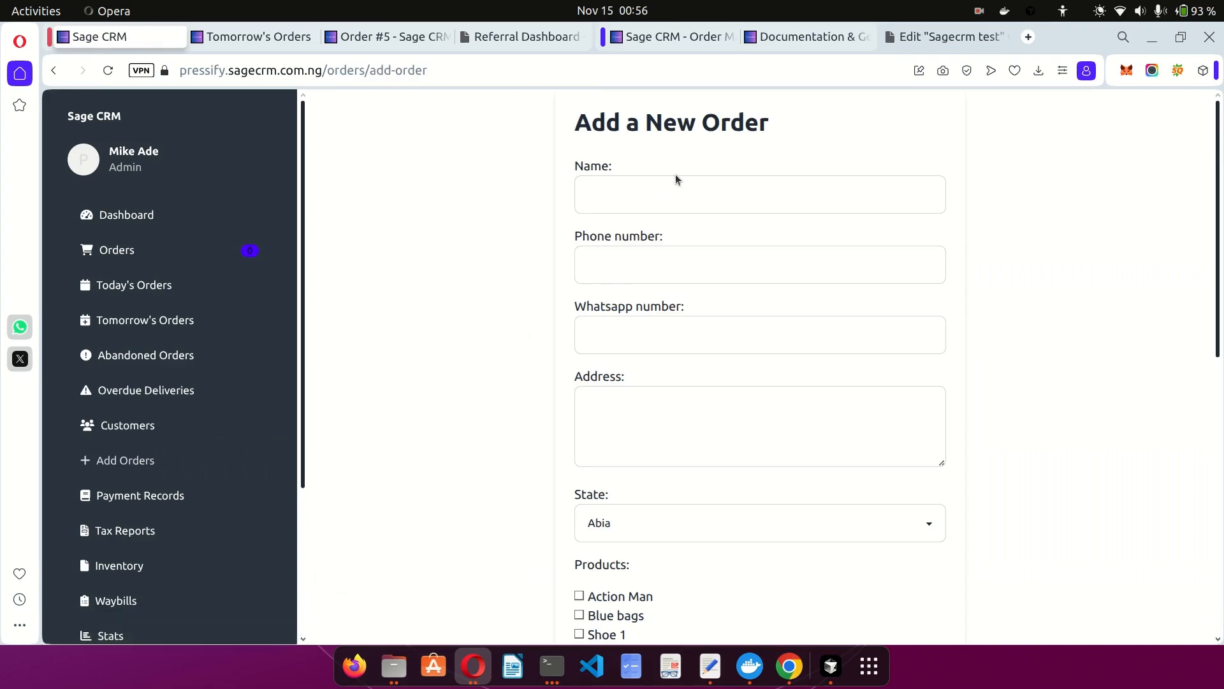
# Step through the Name, Phone and WhatsApp fields, dismissing suggestions, without entering anything.
pyautogui.click(635, 190)
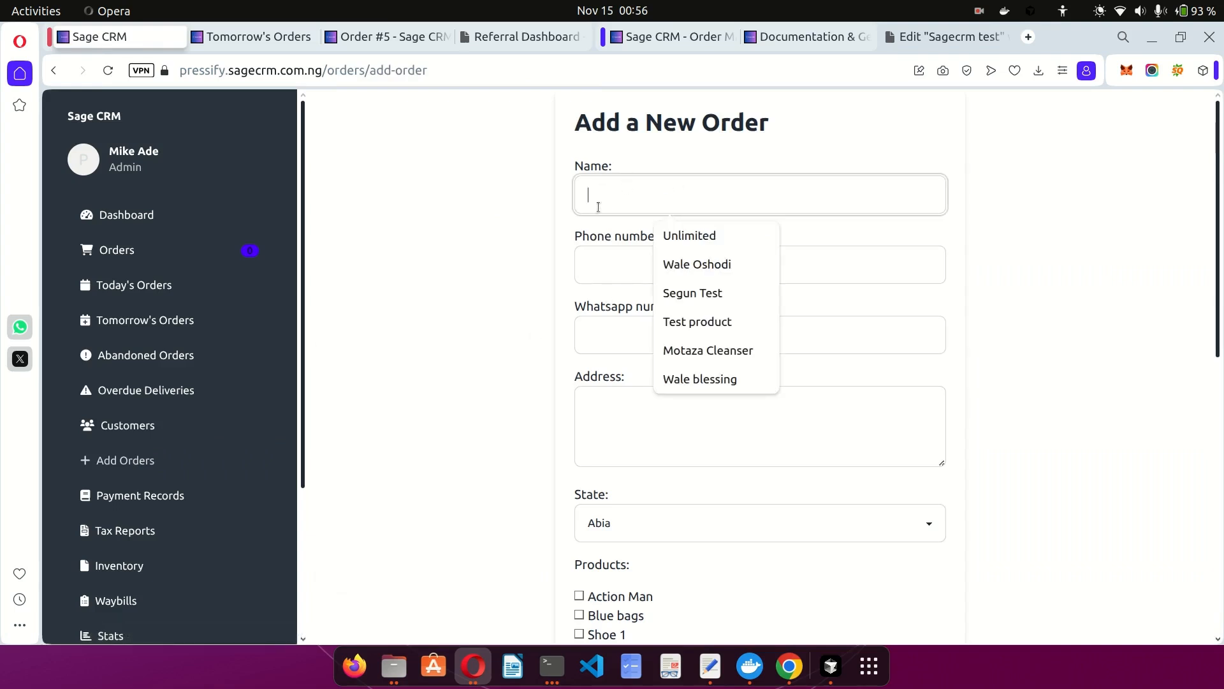
pyautogui.click(462, 292)
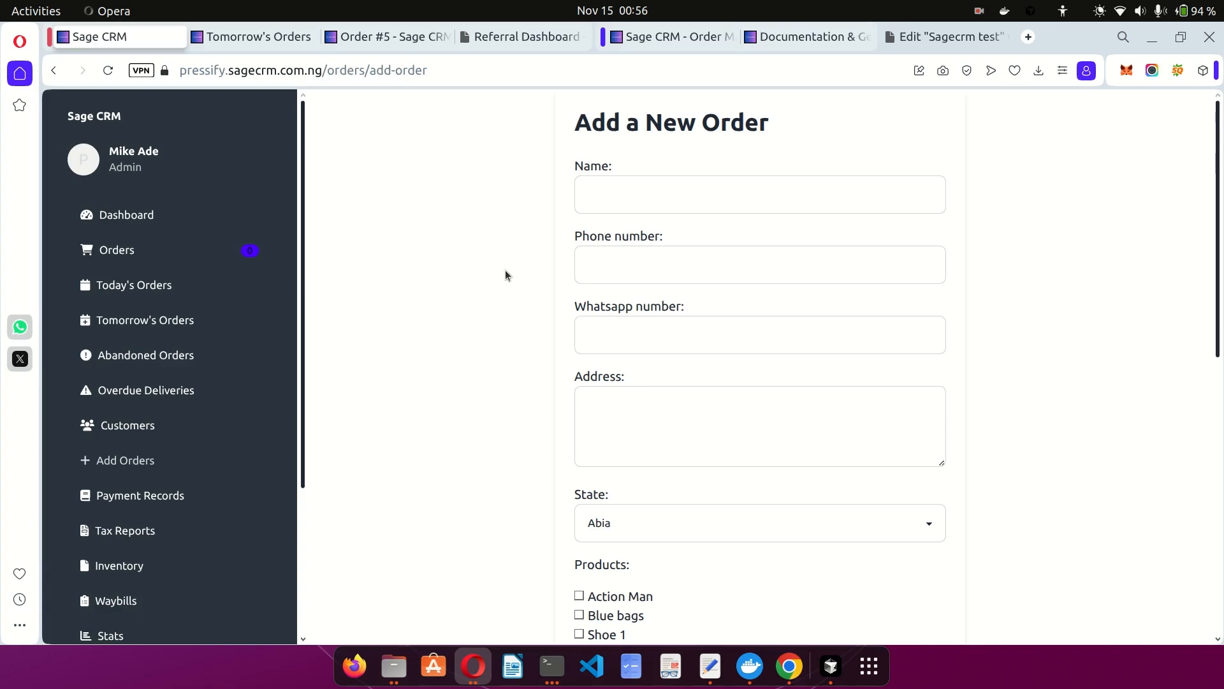
pyautogui.click(635, 205)
pyautogui.click(609, 266)
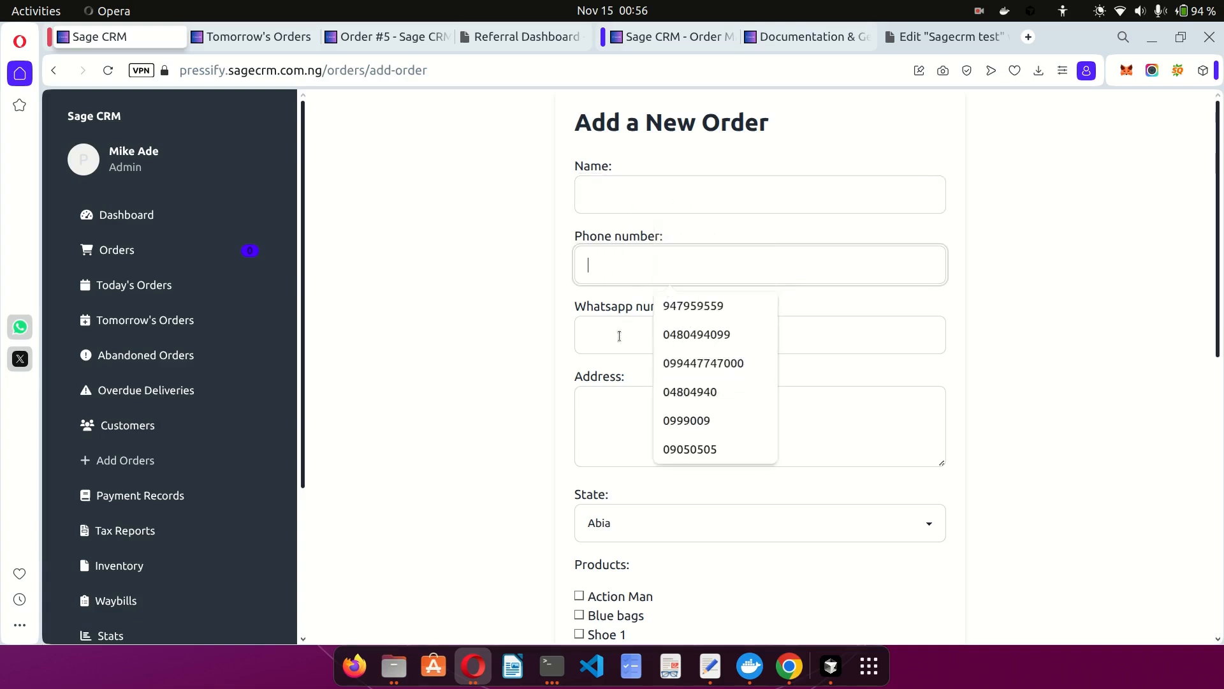
pyautogui.click(598, 336)
pyautogui.click(492, 404)
pyautogui.scroll(-7, 493, 404)
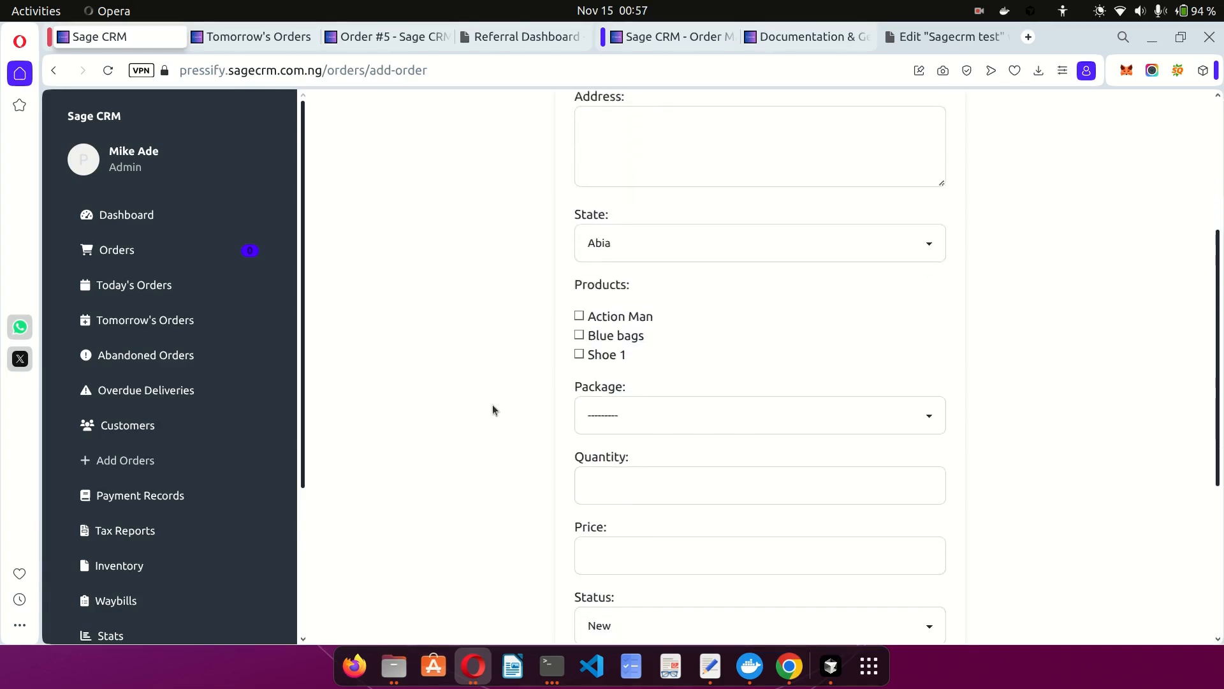
pyautogui.scroll(2, 592, 361)
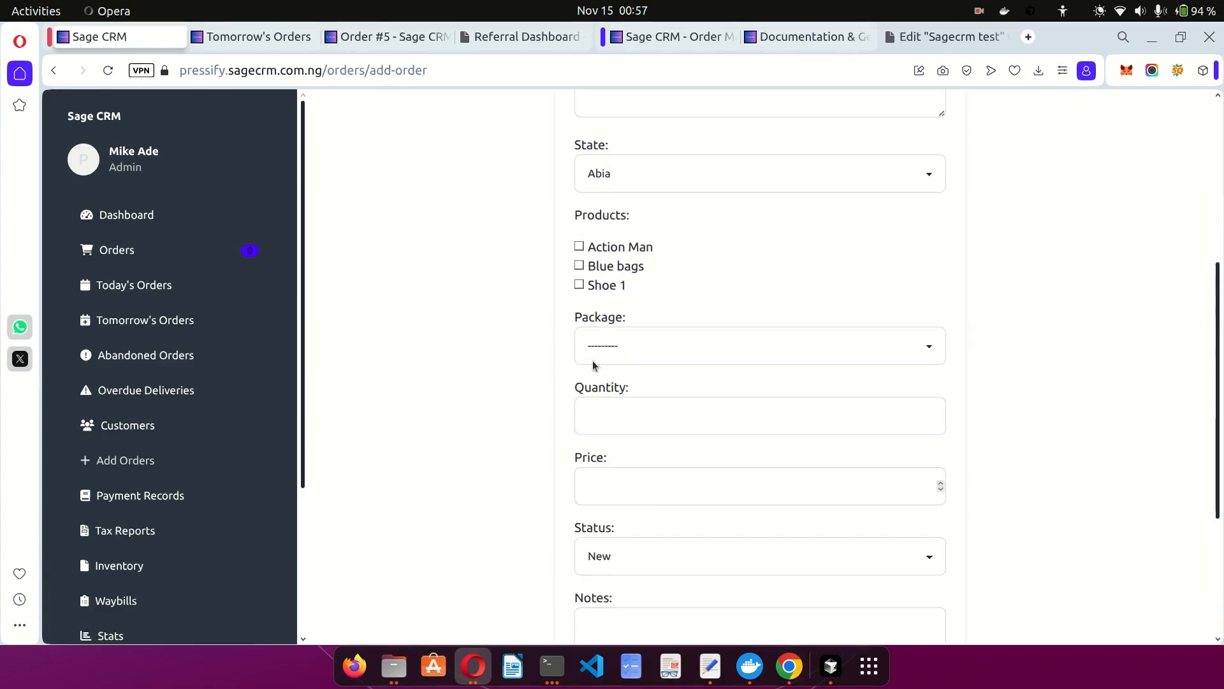
# Check the Package options without choosing one, then go to Payment Records.
pyautogui.click(621, 348)
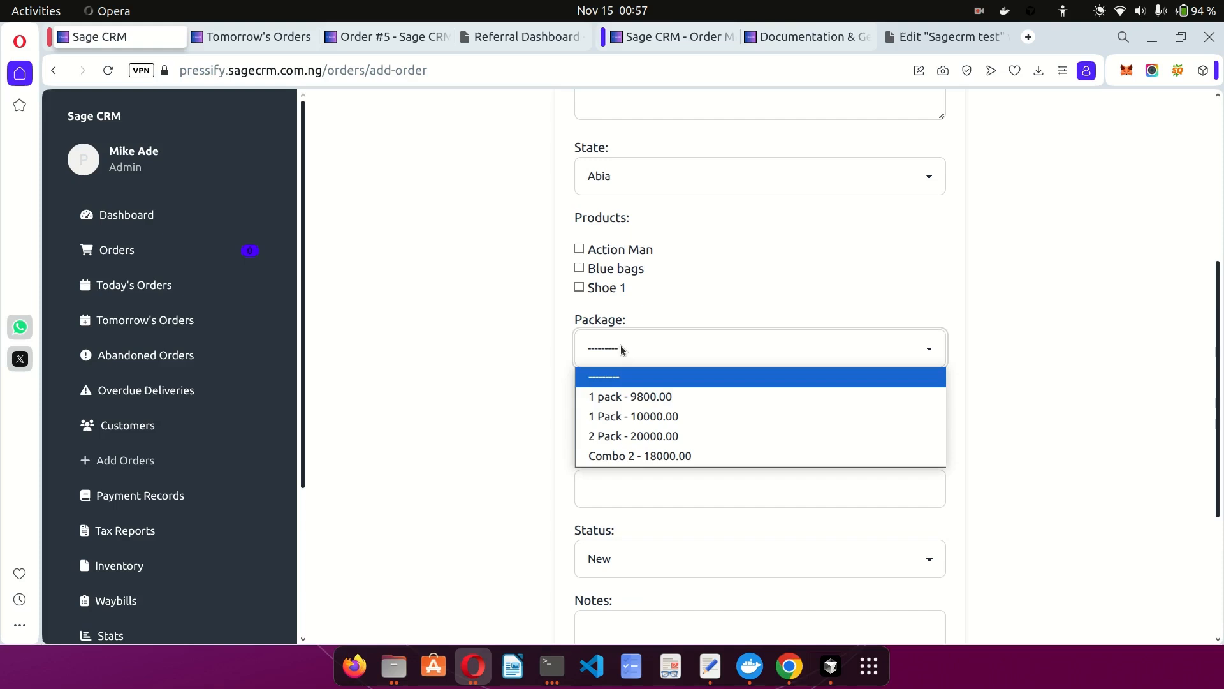
pyautogui.click(621, 346)
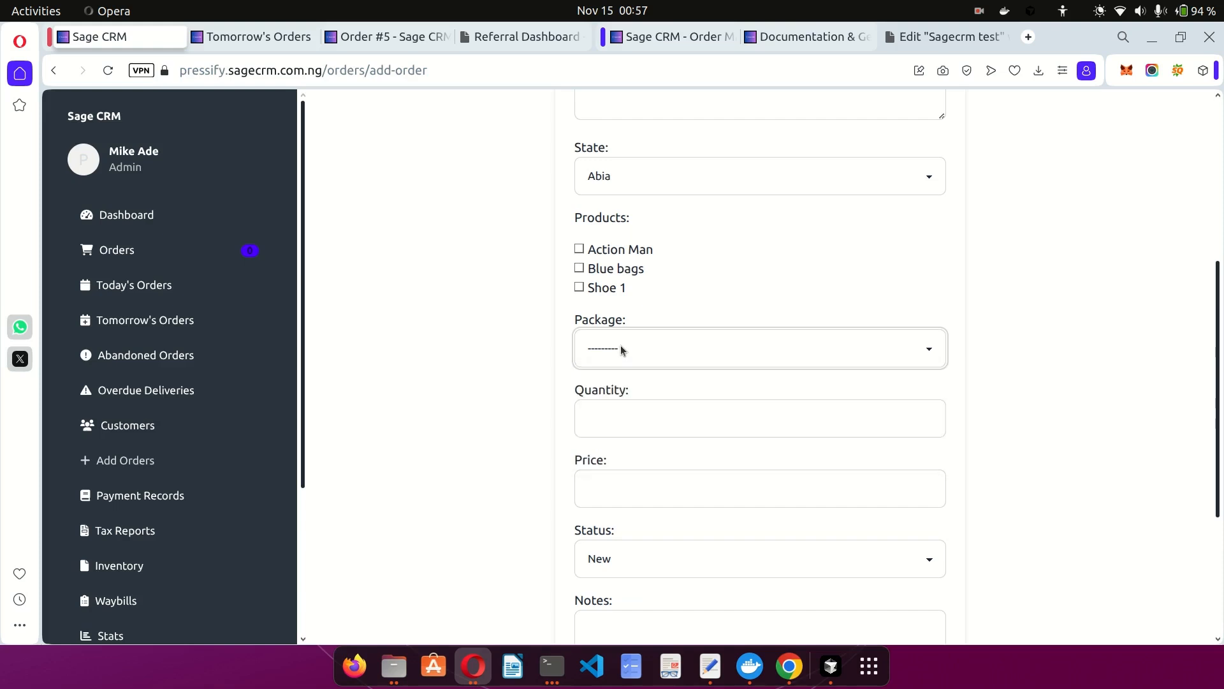
pyautogui.click(498, 369)
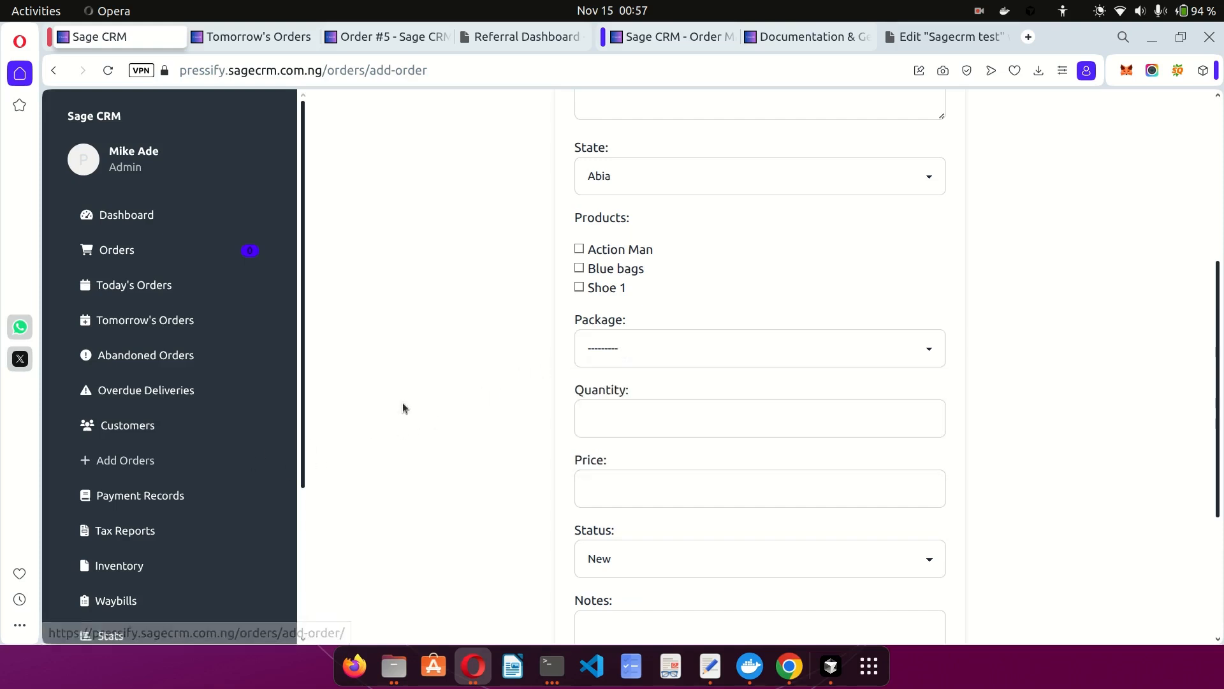
pyautogui.scroll(-3, 225, 450)
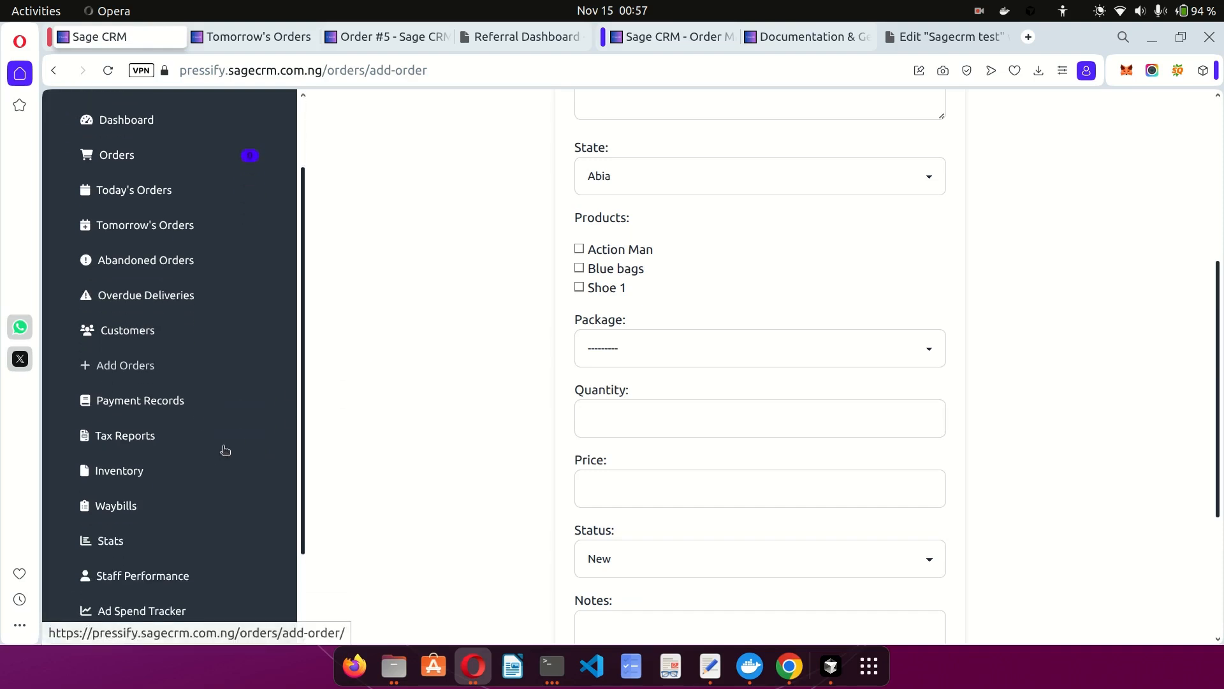
pyautogui.click(165, 352)
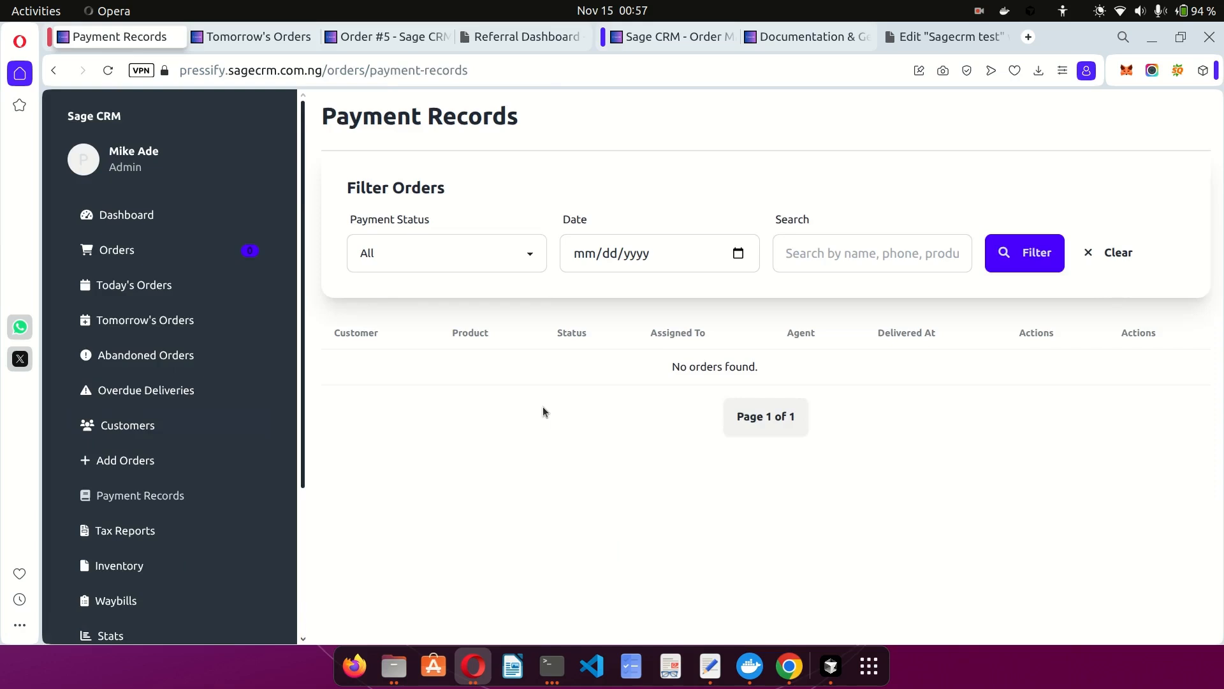
# Open the newest order in the Orders list and set its status to Delivered.
pyautogui.click(173, 248)
pyautogui.scroll(-1, 953, 350)
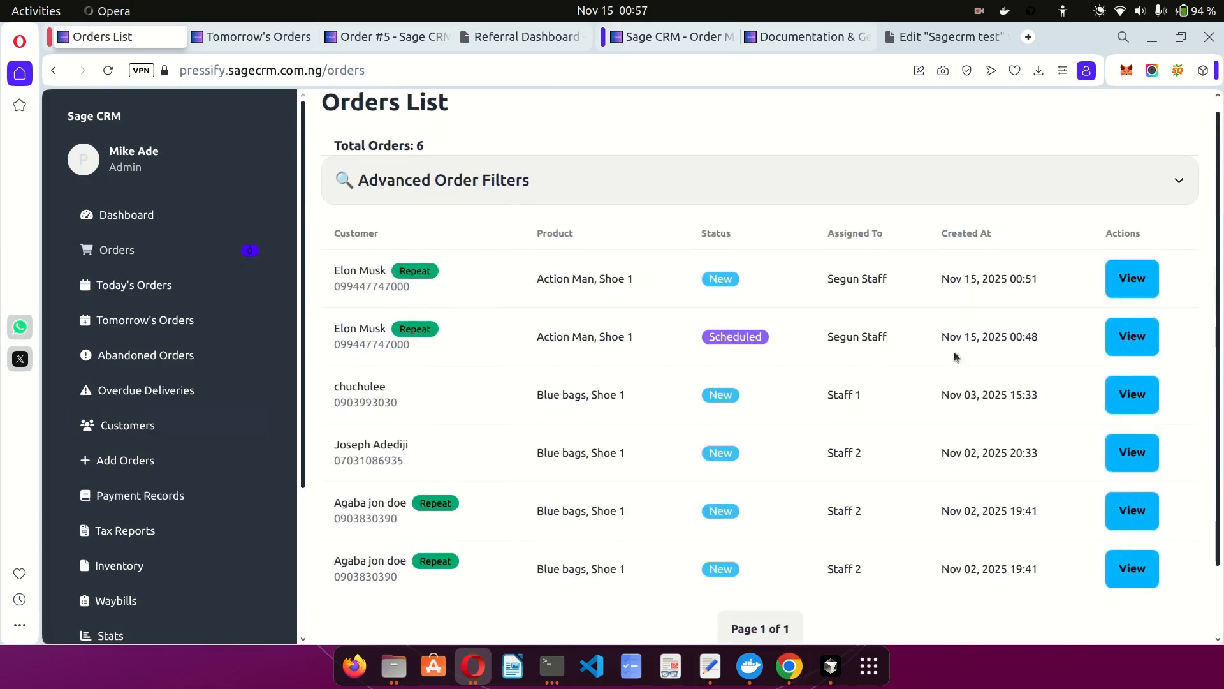
pyautogui.click(1131, 279)
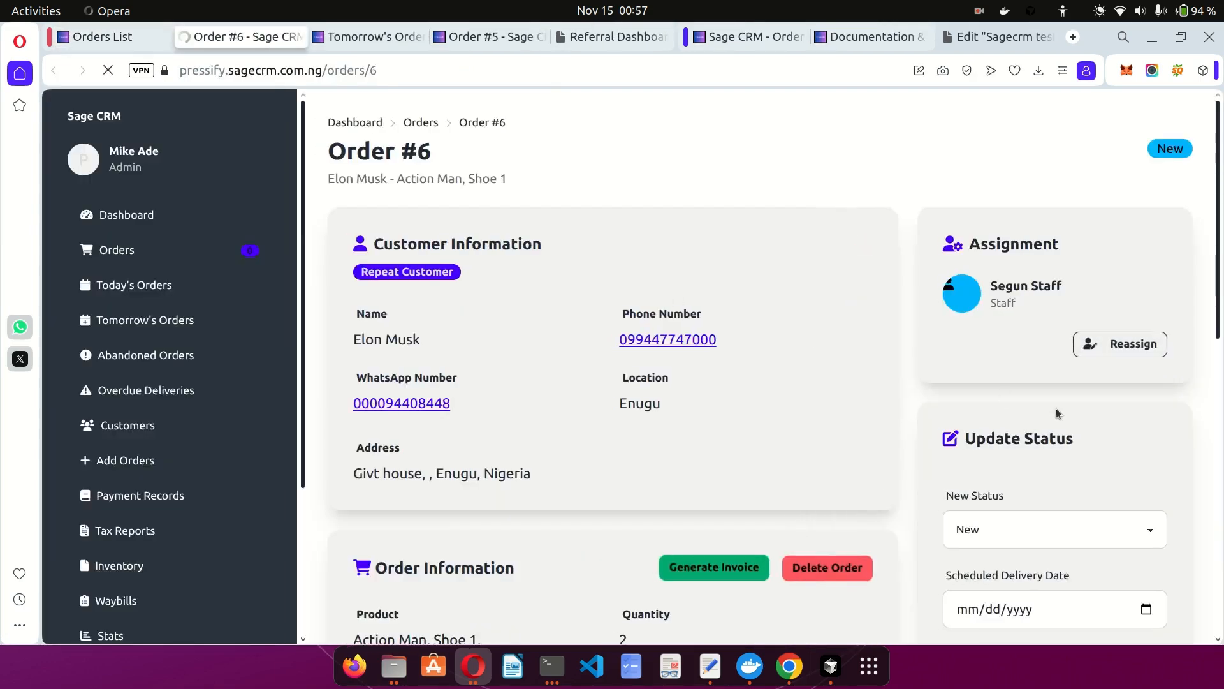
pyautogui.scroll(-2, 1055, 408)
pyautogui.click(1010, 383)
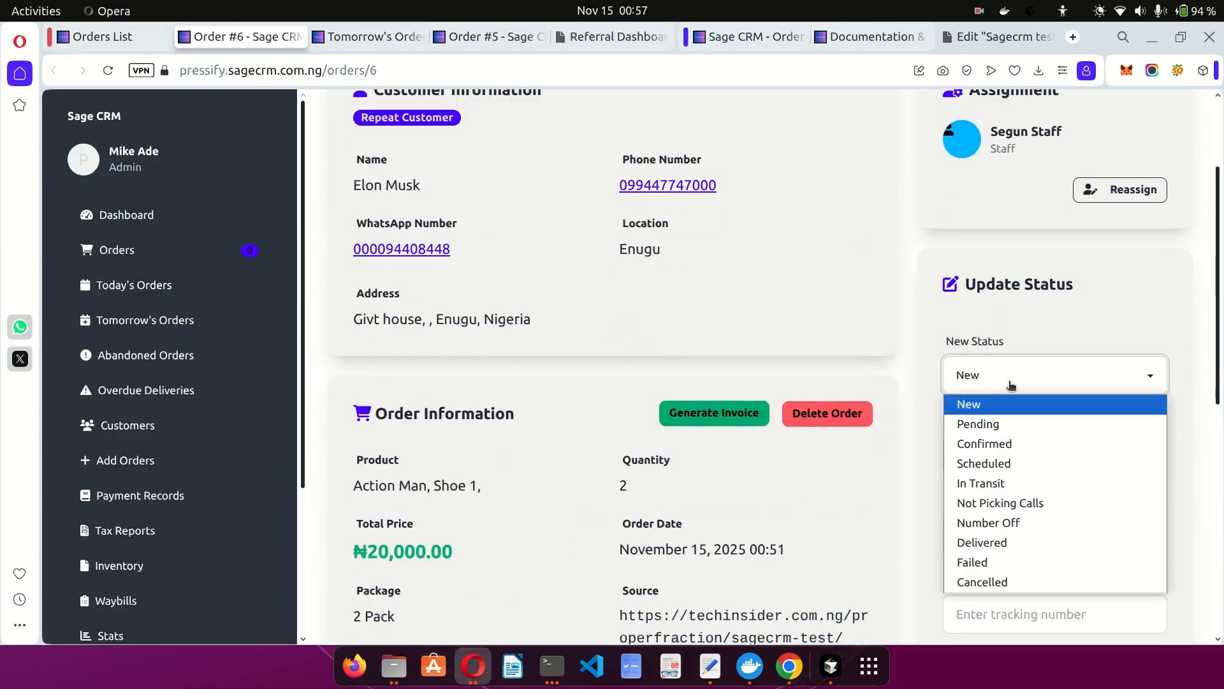
pyautogui.click(994, 547)
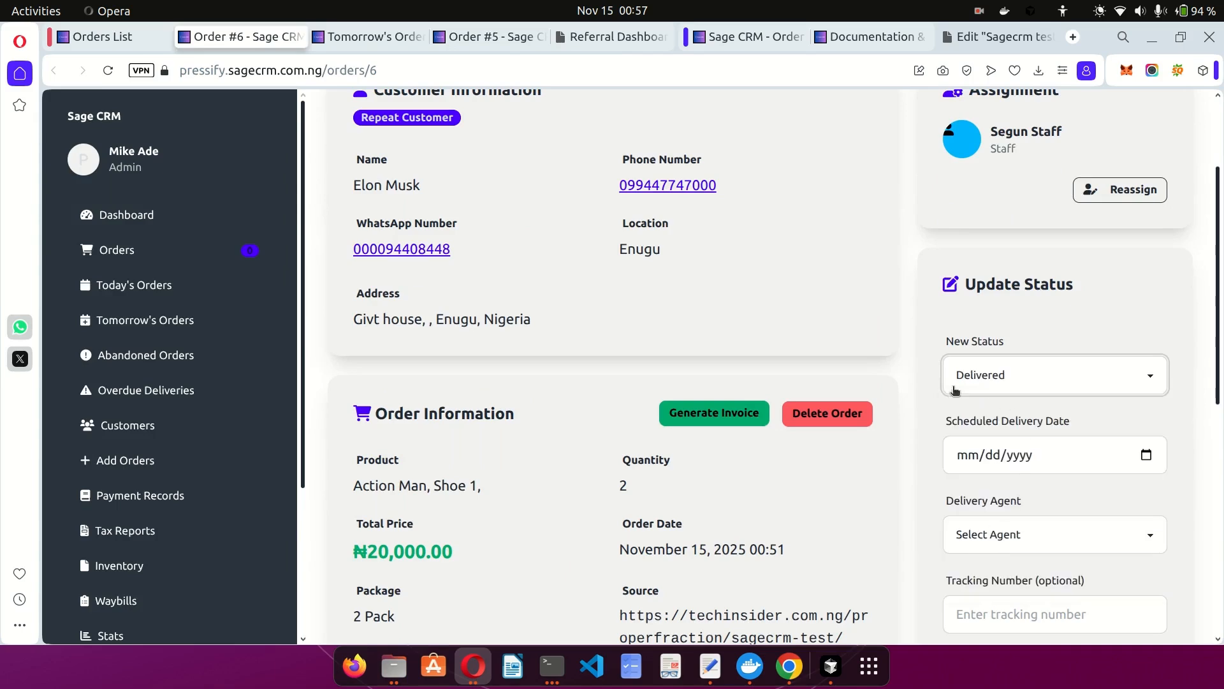
pyautogui.click(988, 386)
pyautogui.click(1004, 386)
pyautogui.scroll(-2, 923, 429)
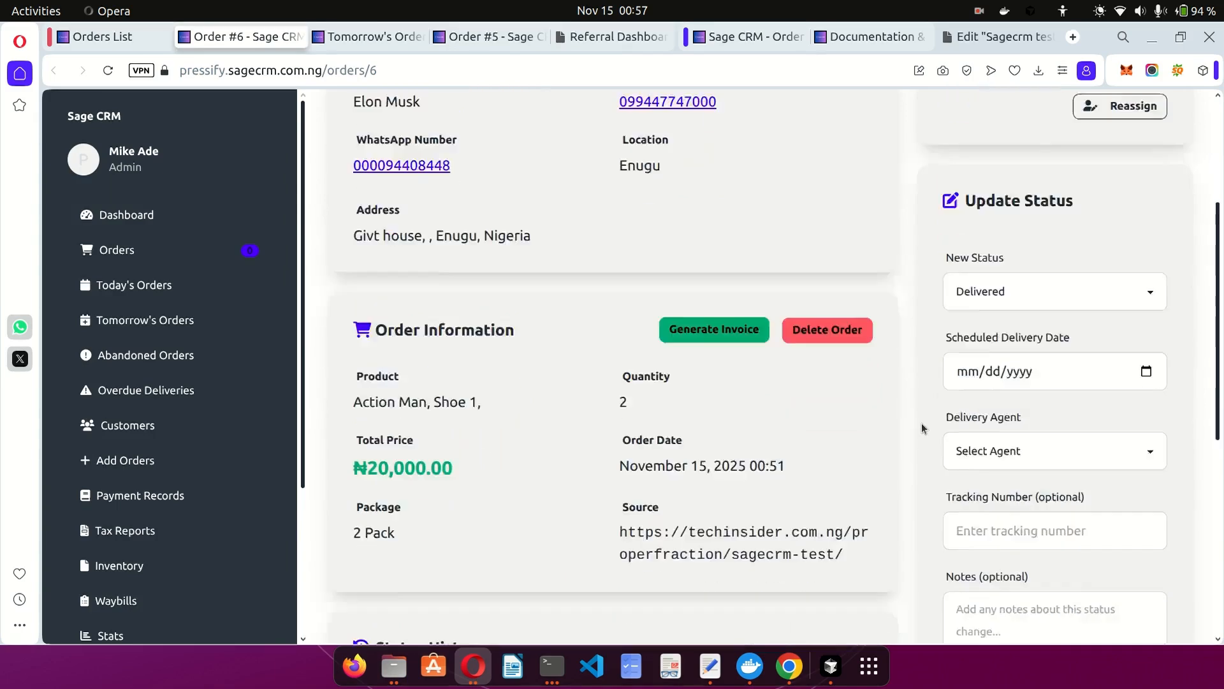
pyautogui.scroll(-2, 922, 429)
pyautogui.click(1052, 590)
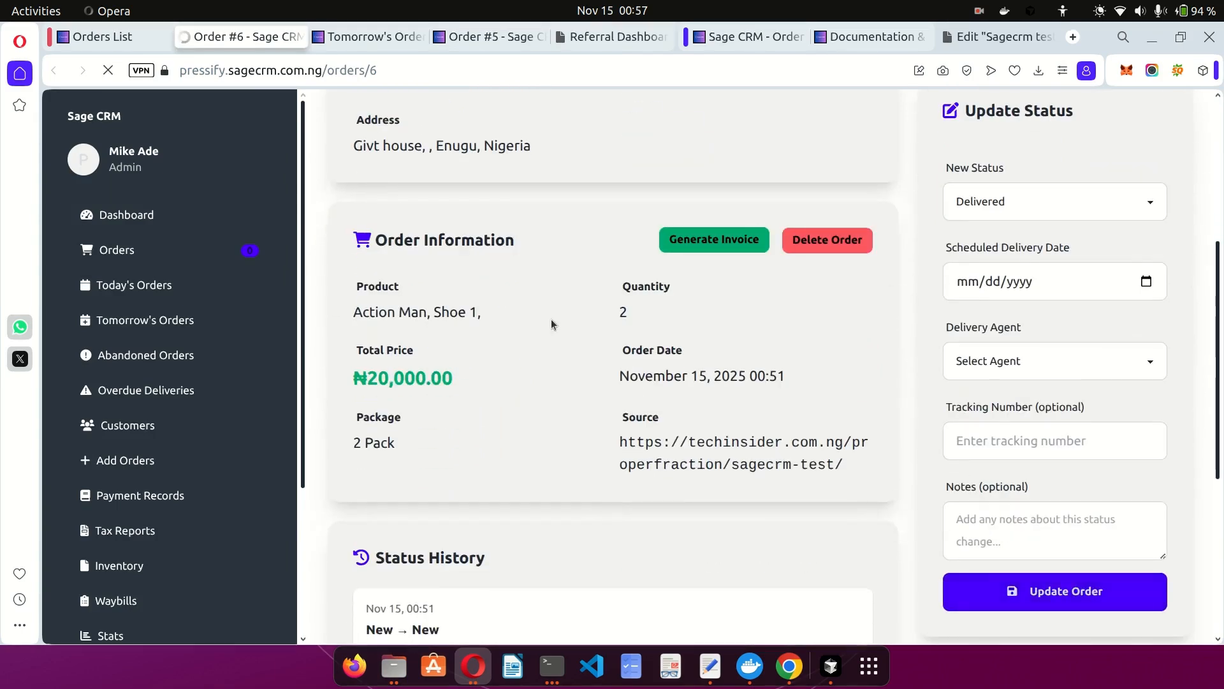
# Reselect Delivered, assign a delivery agent, save the order and return to the Orders List.
pyautogui.scroll(-3, 533, 311)
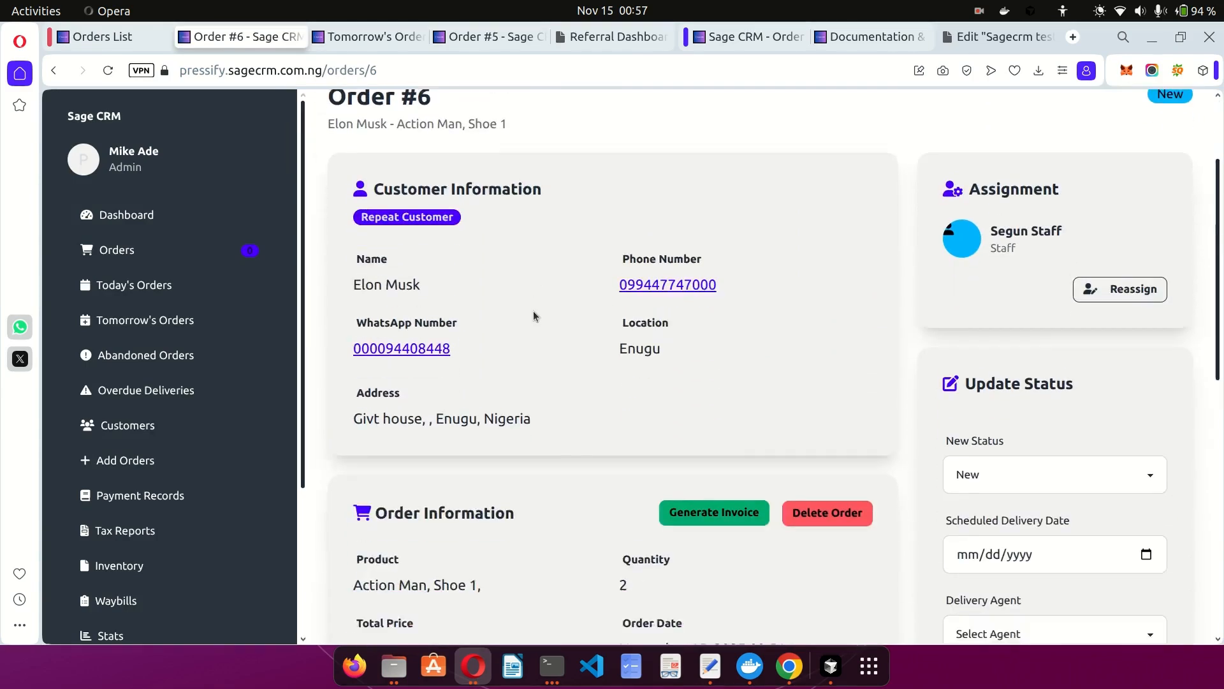
pyautogui.scroll(-2, 1016, 459)
pyautogui.click(968, 334)
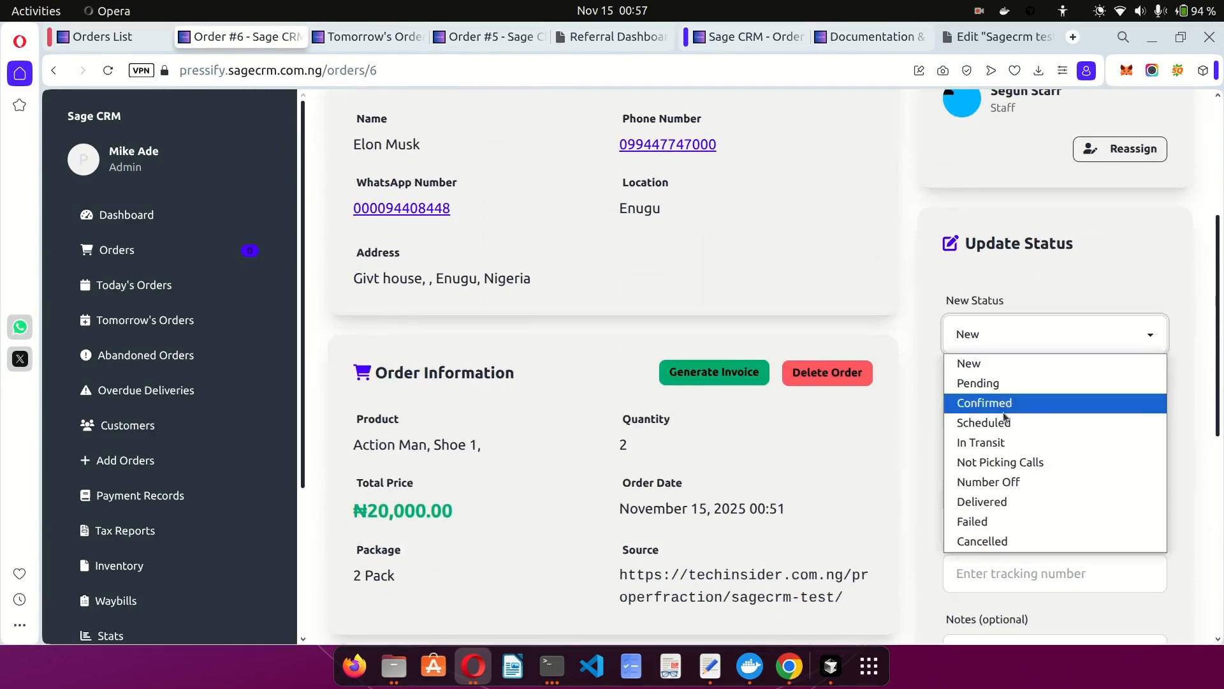
pyautogui.click(985, 502)
pyautogui.scroll(-3, 909, 497)
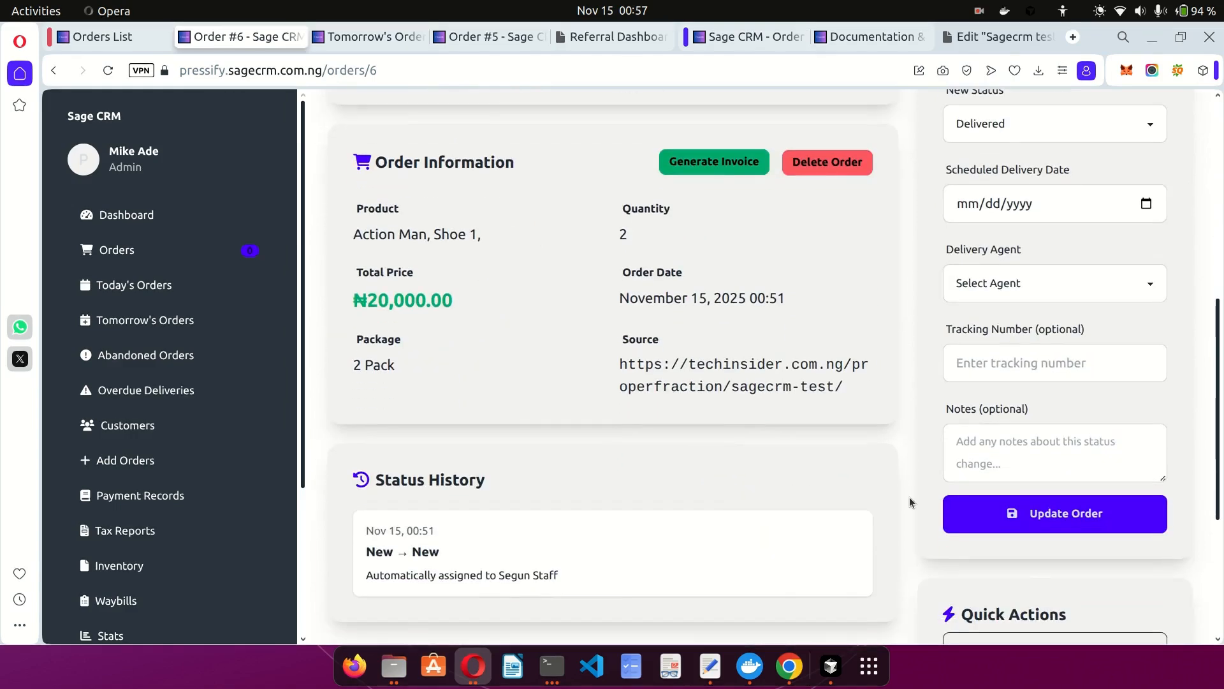
pyautogui.click(996, 283)
pyautogui.click(1009, 331)
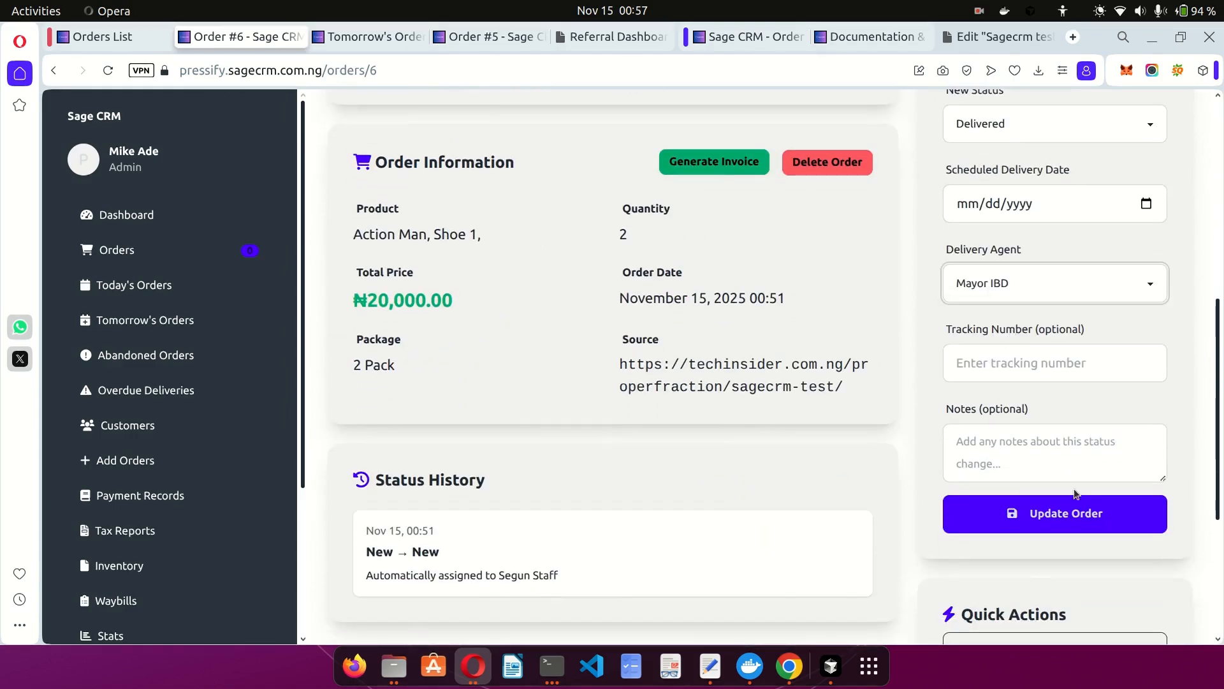
pyautogui.click(1064, 506)
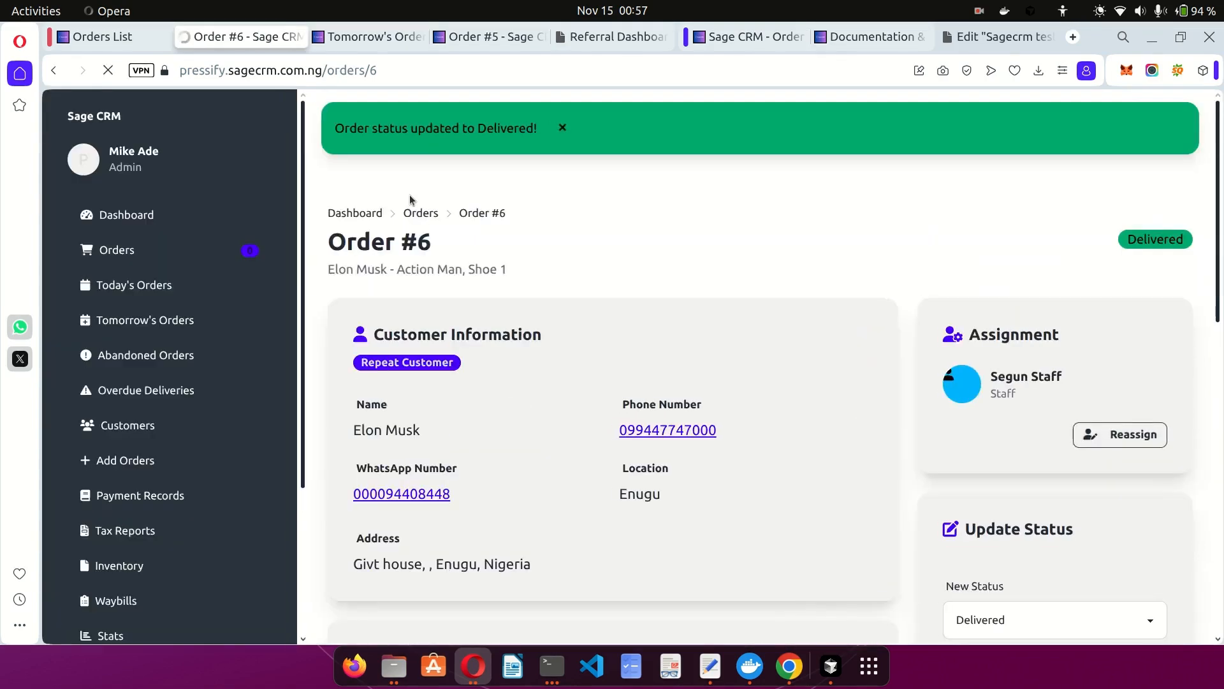
pyautogui.click(299, 37)
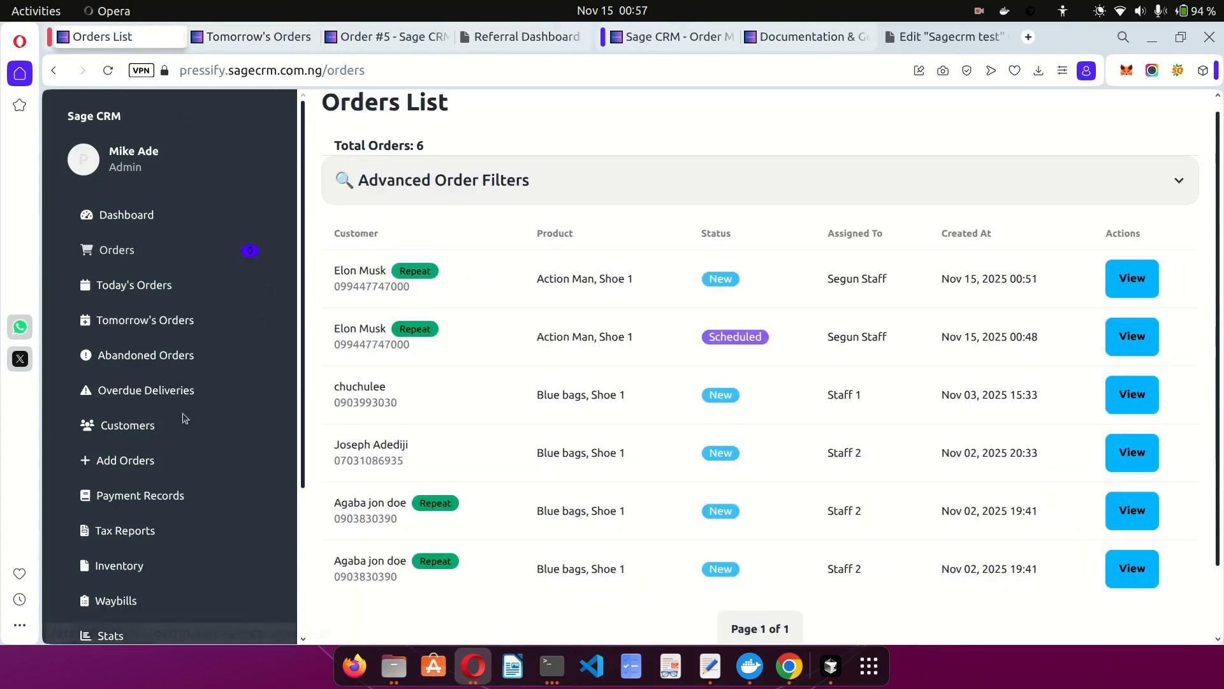
# Open Payment Records, now listing the delivered Action Man, Shoe 1 order.
pyautogui.click(164, 494)
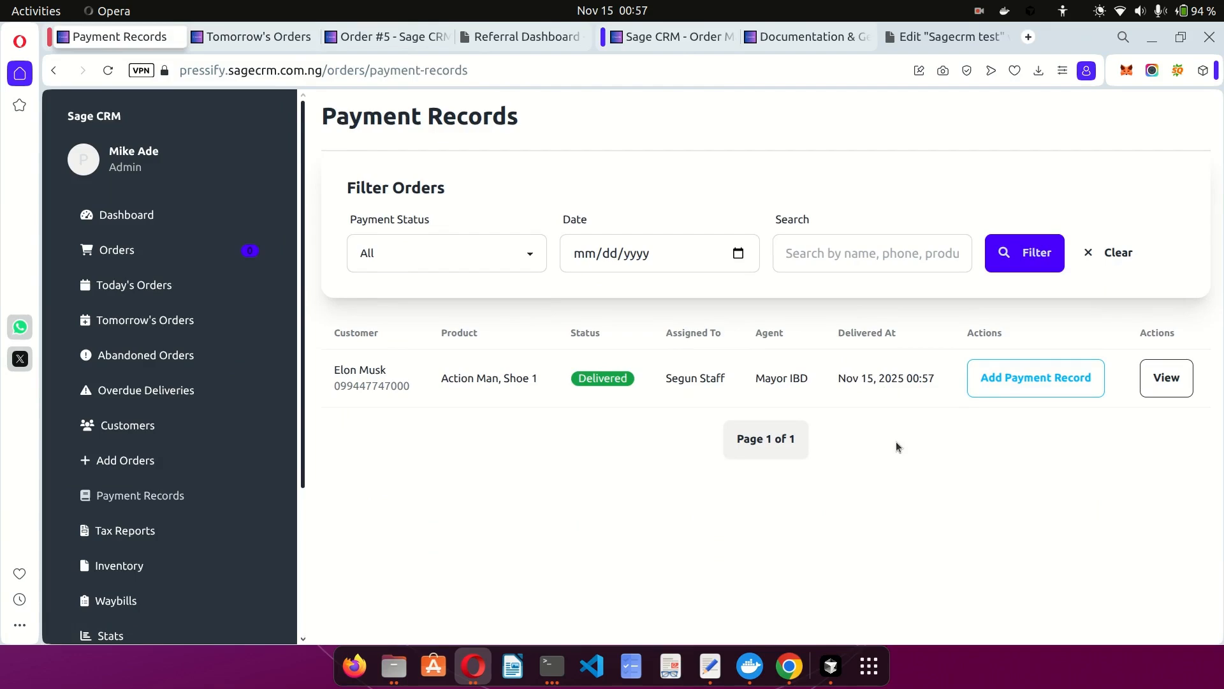
# Add a 10000 payment dated 11/14/2025 with the note 'paid to access bank' to the order.
pyautogui.click(1040, 380)
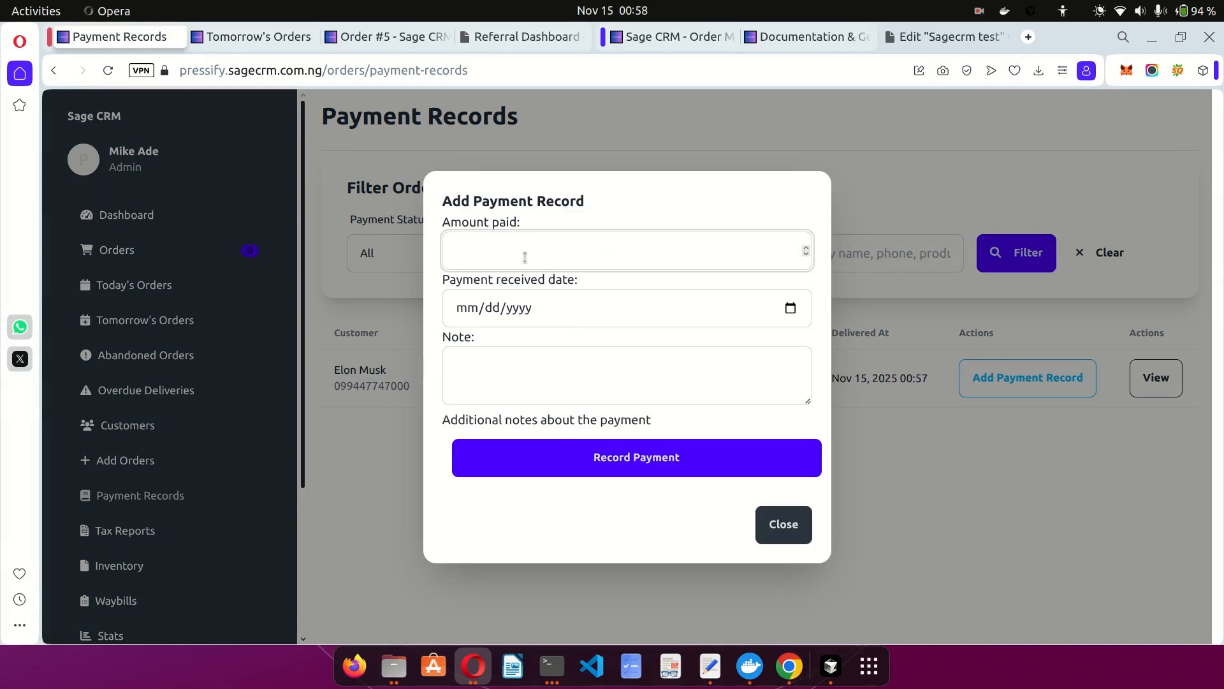
pyautogui.write('10000')
pyautogui.click(793, 311)
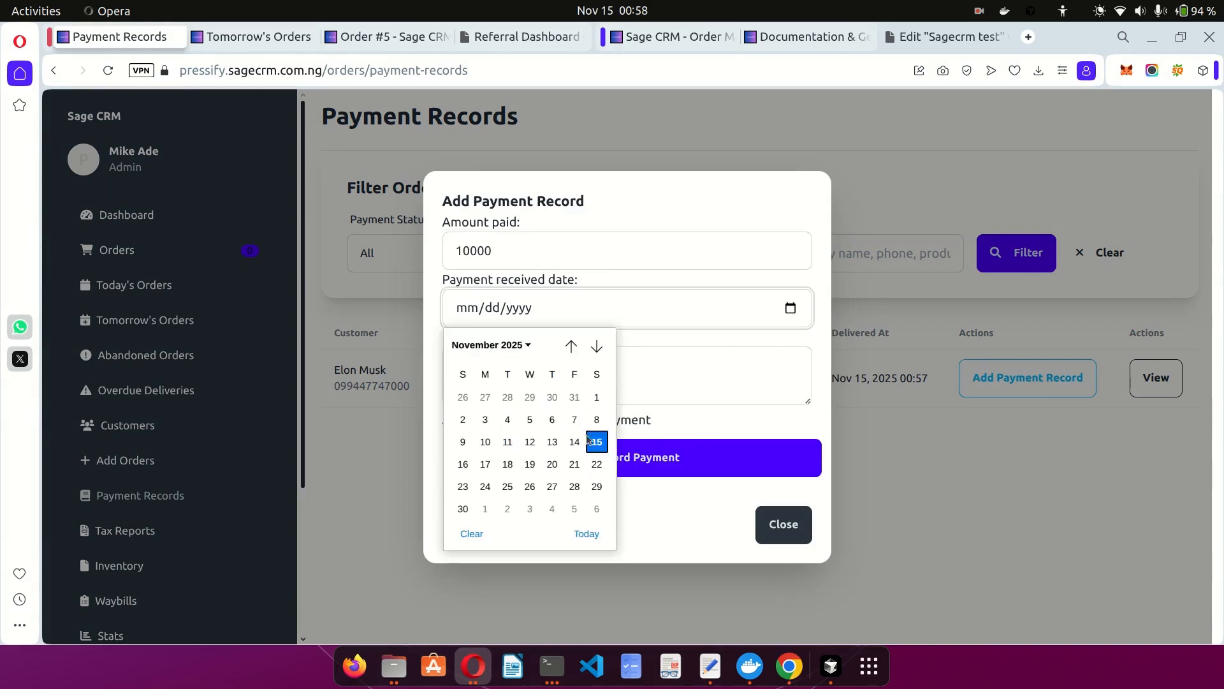
pyautogui.click(570, 445)
pyautogui.click(527, 395)
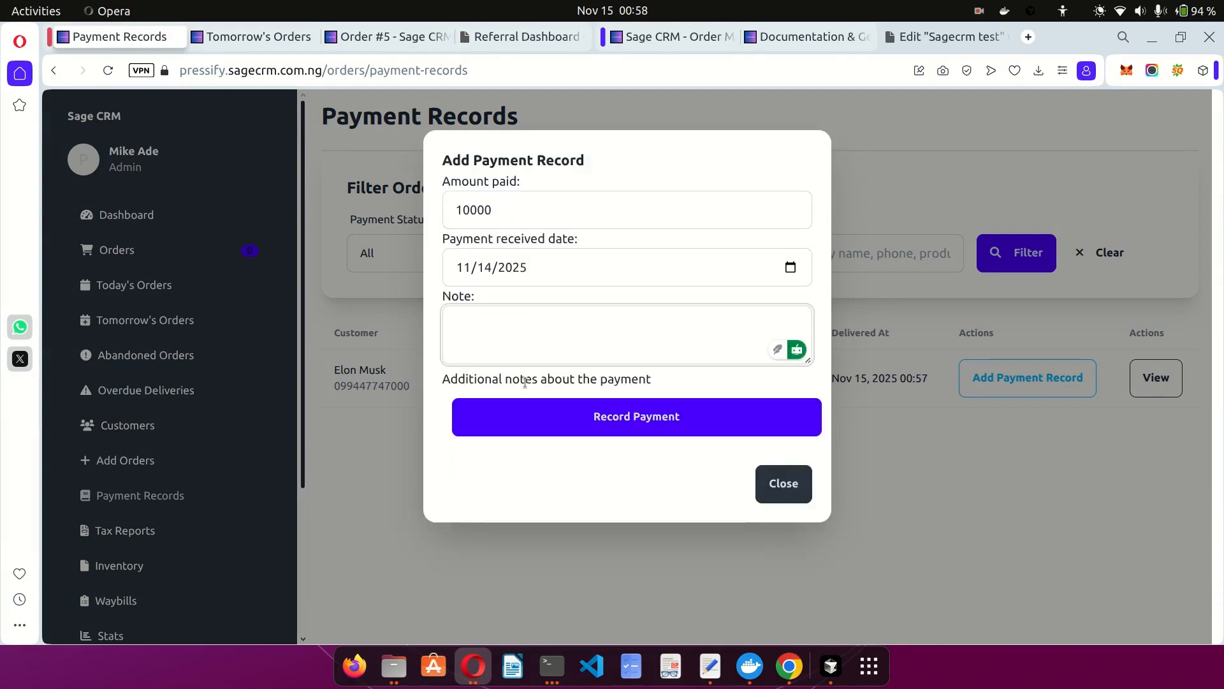
pyautogui.write('paid to access bank')
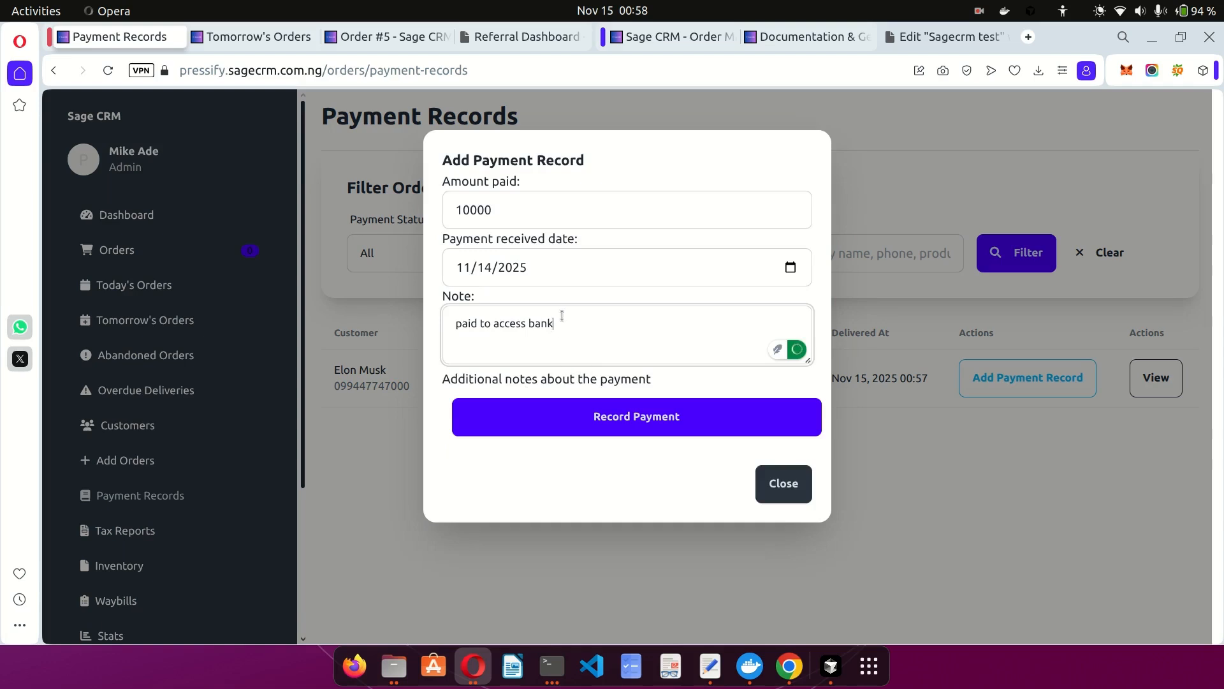
pyautogui.click(657, 417)
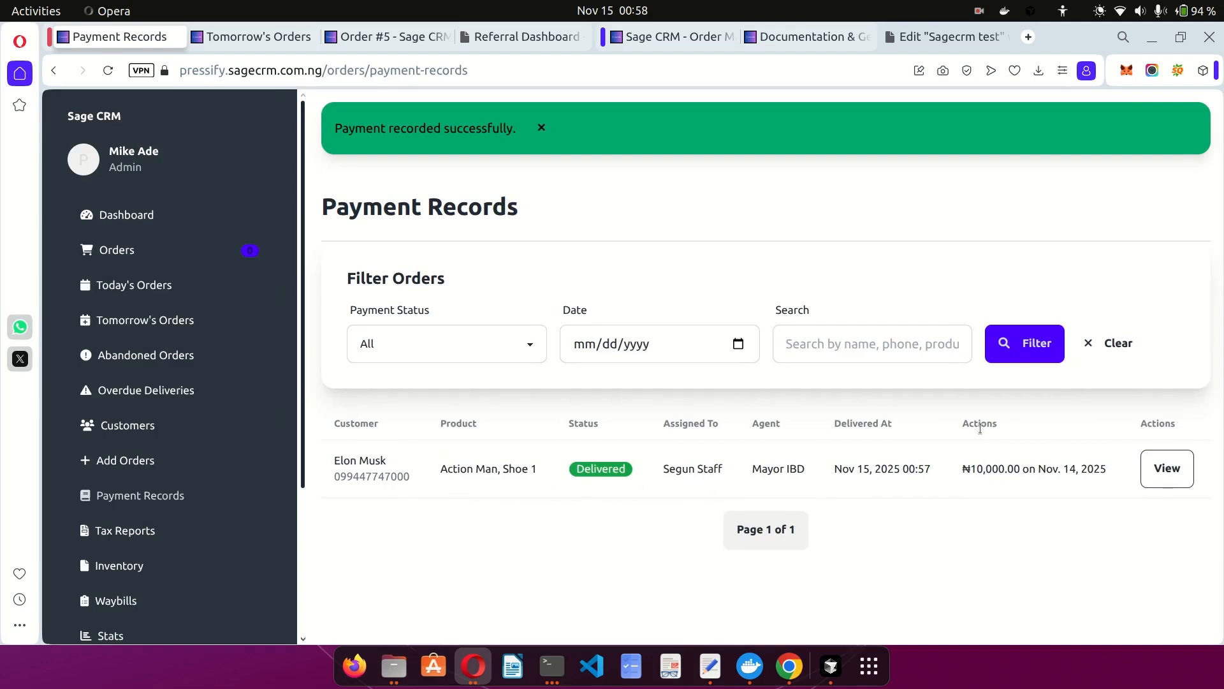
pyautogui.moveTo(957, 475); pyautogui.dragTo(1059, 483)
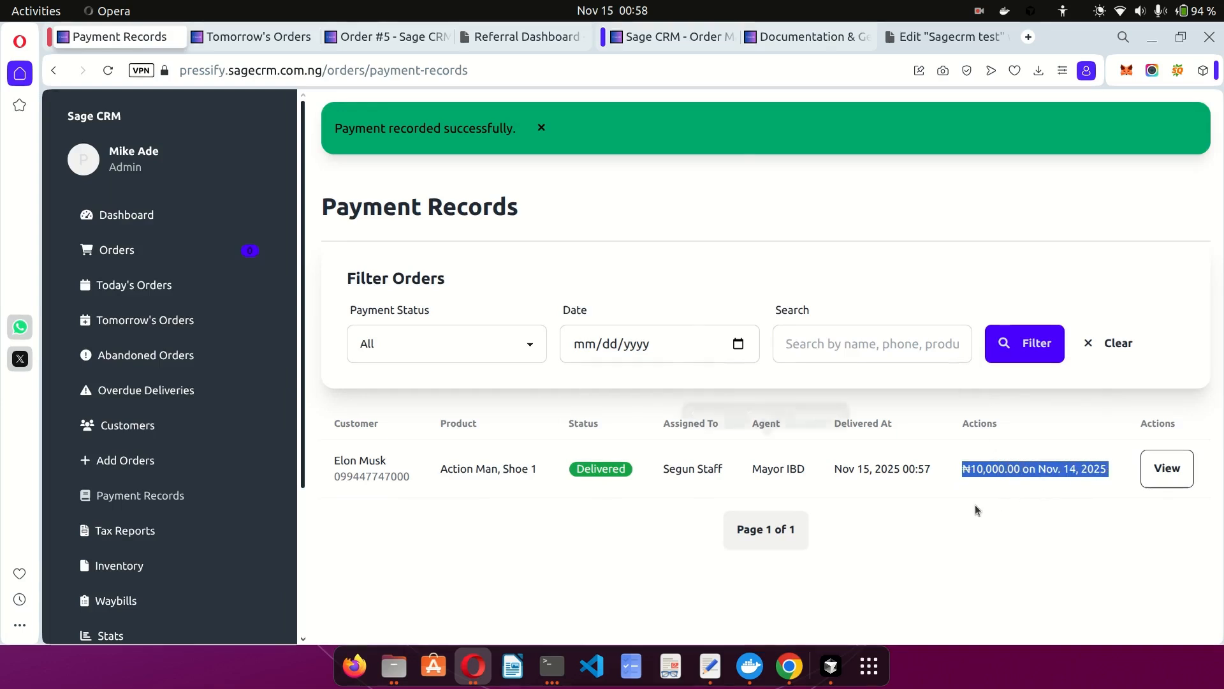
pyautogui.click(1016, 489)
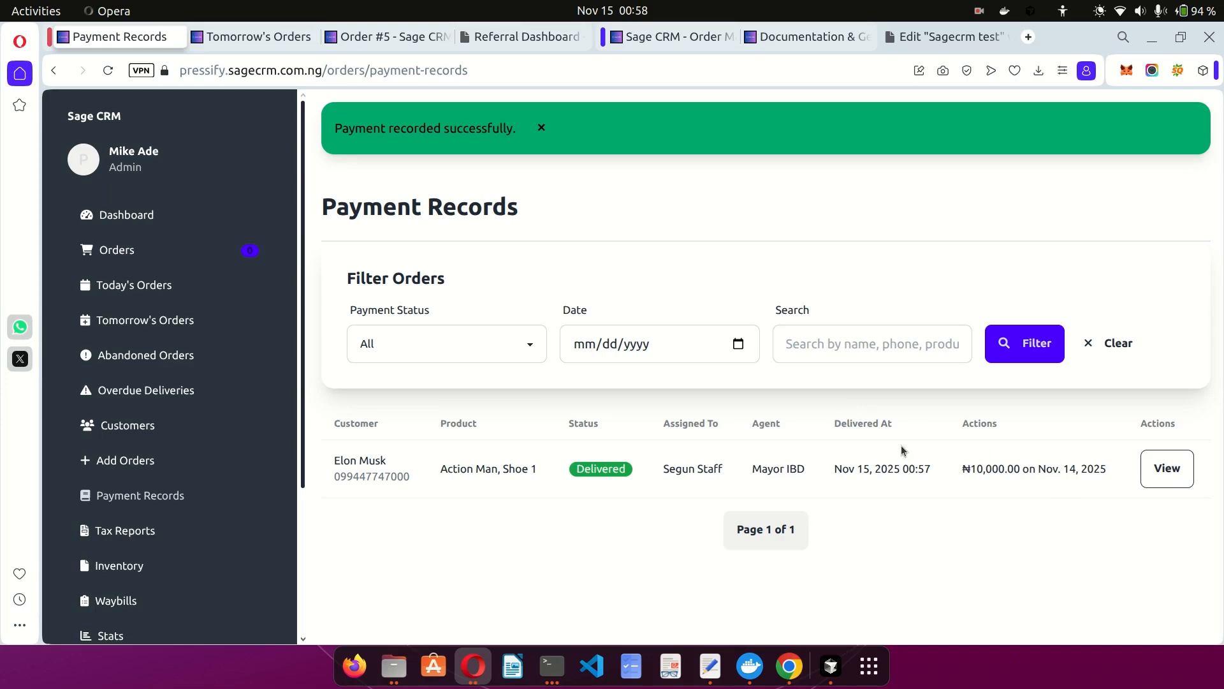
pyautogui.click(464, 343)
pyautogui.click(464, 343)
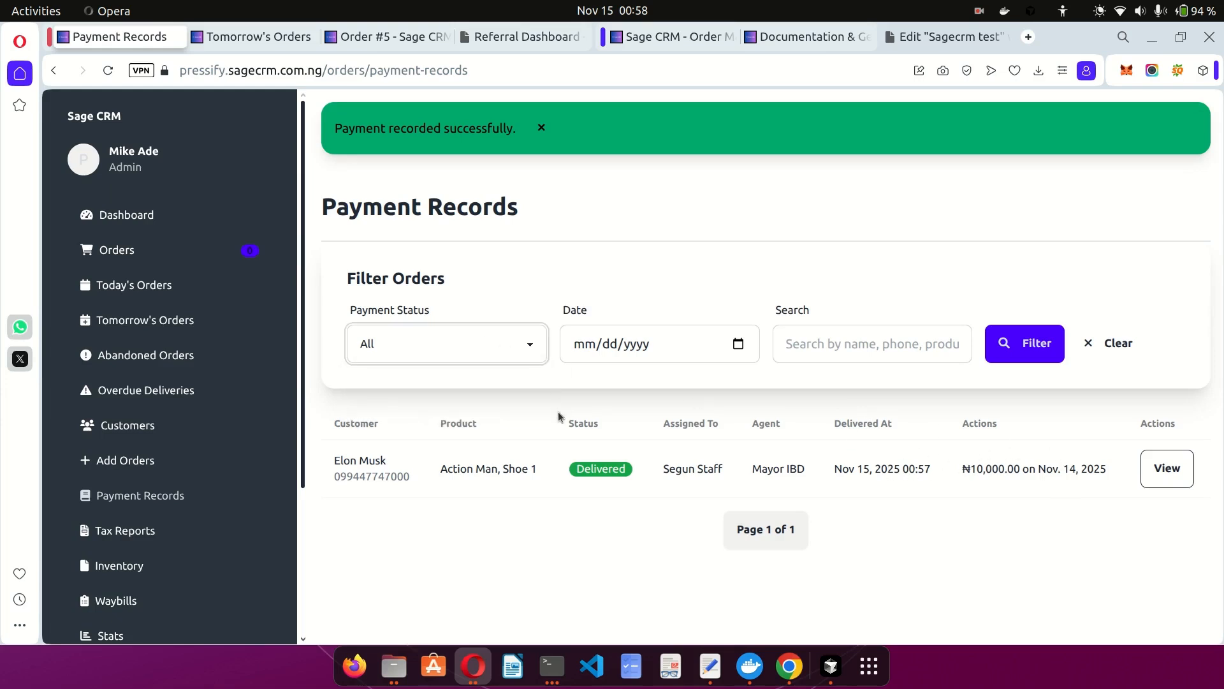
pyautogui.scroll(-3, 257, 470)
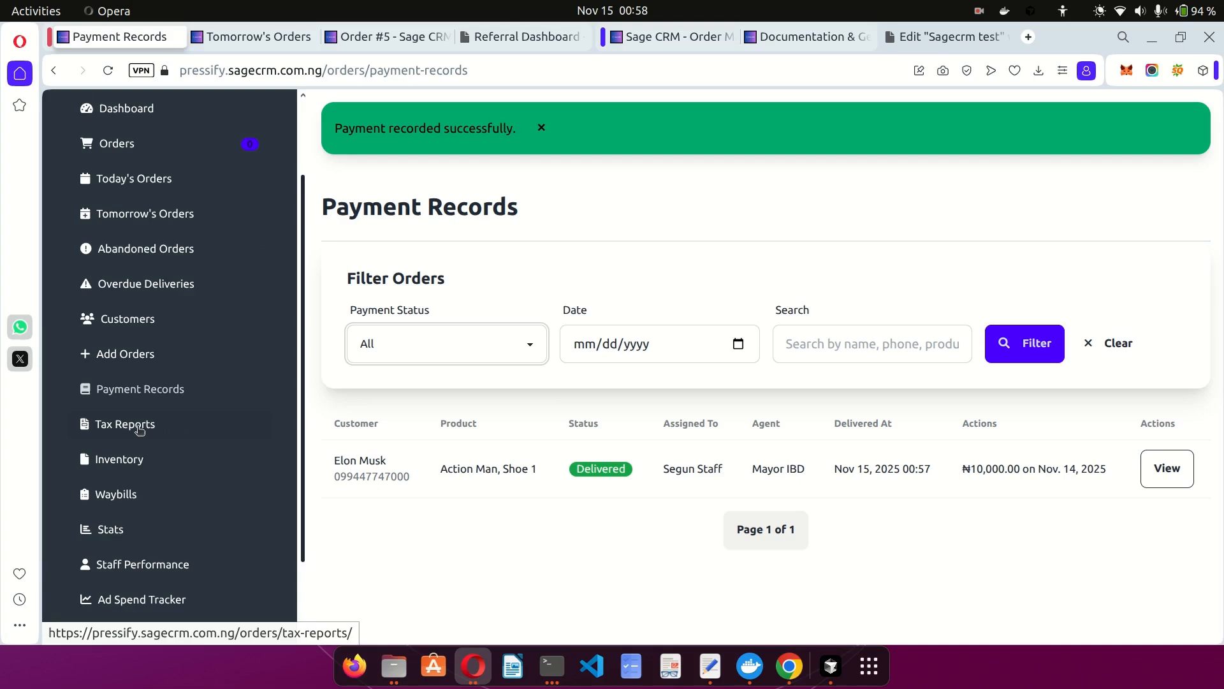
# Open Tax Reports and scroll through the Order Details table.
pyautogui.click(118, 426)
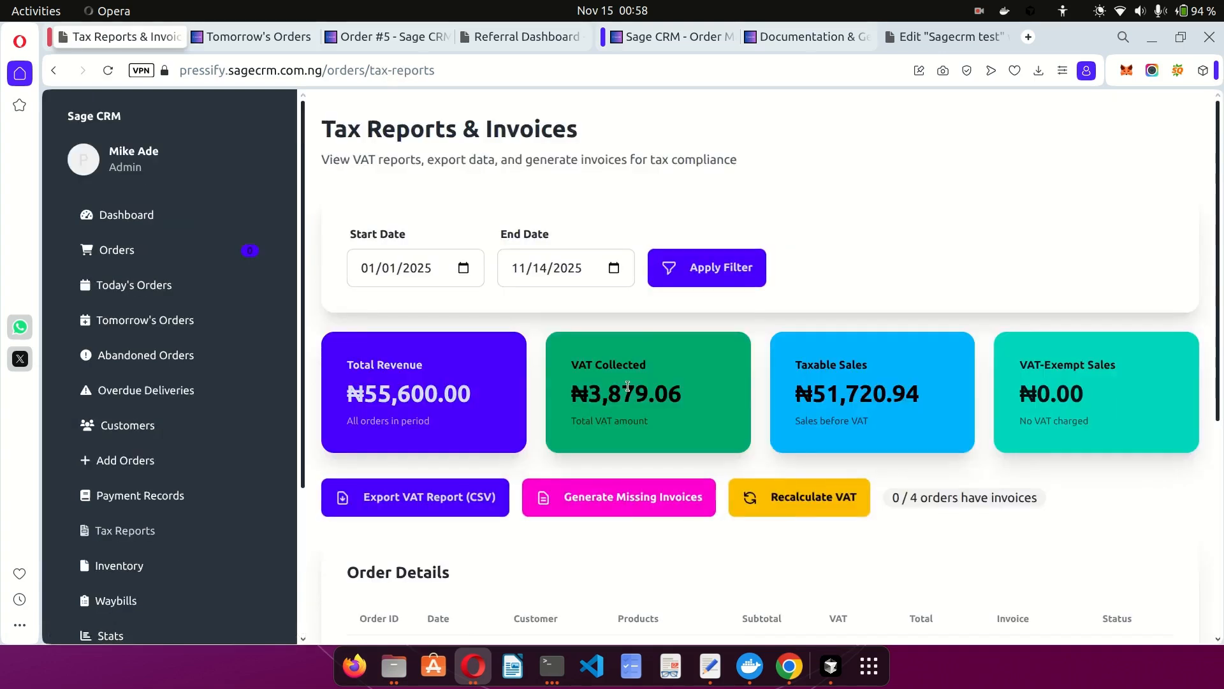
pyautogui.scroll(-2, 627, 385)
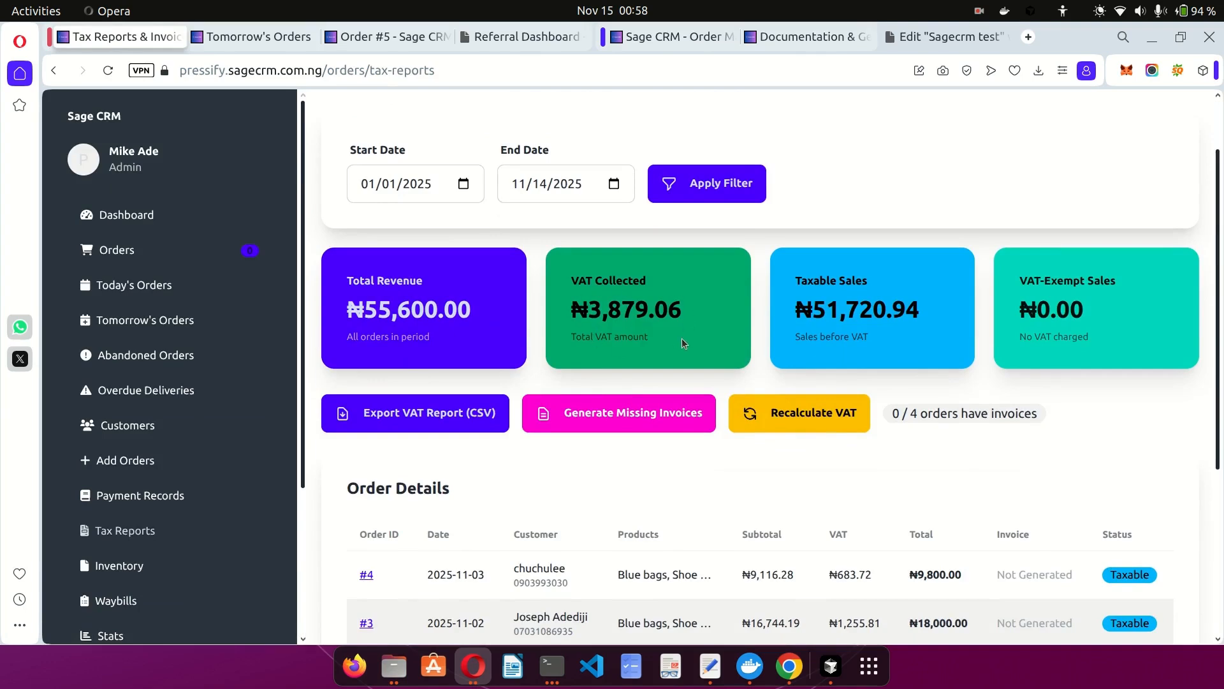
pyautogui.scroll(-3, 682, 339)
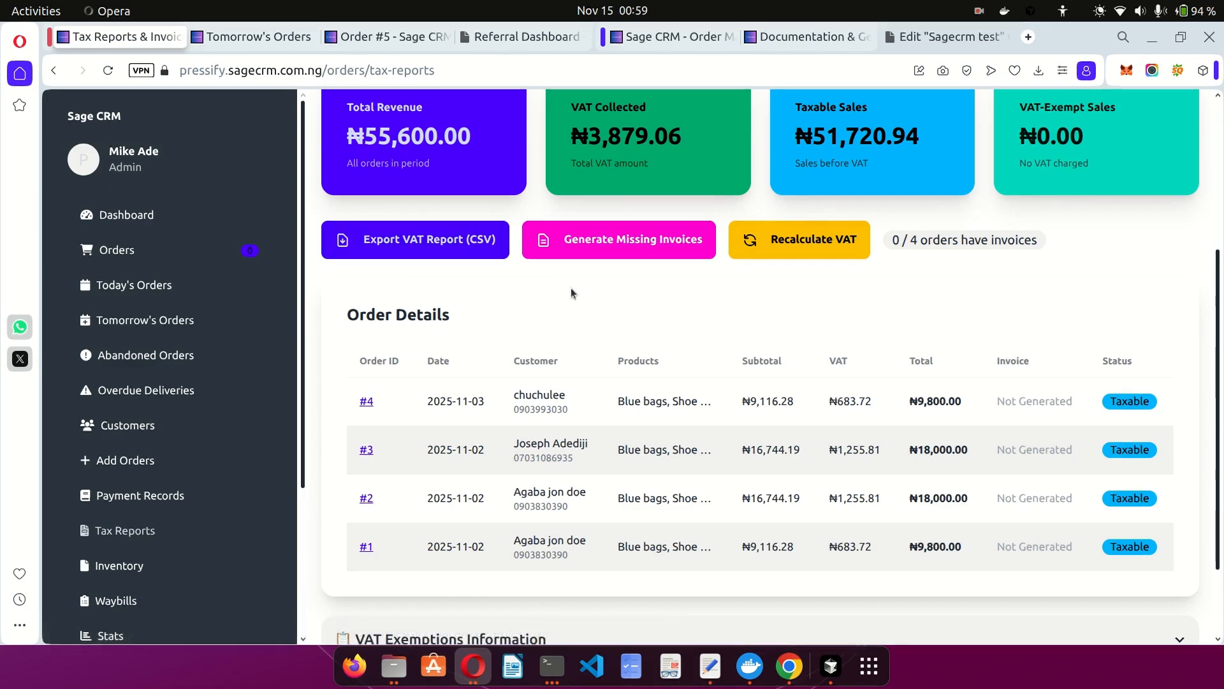
pyautogui.scroll(4, 571, 288)
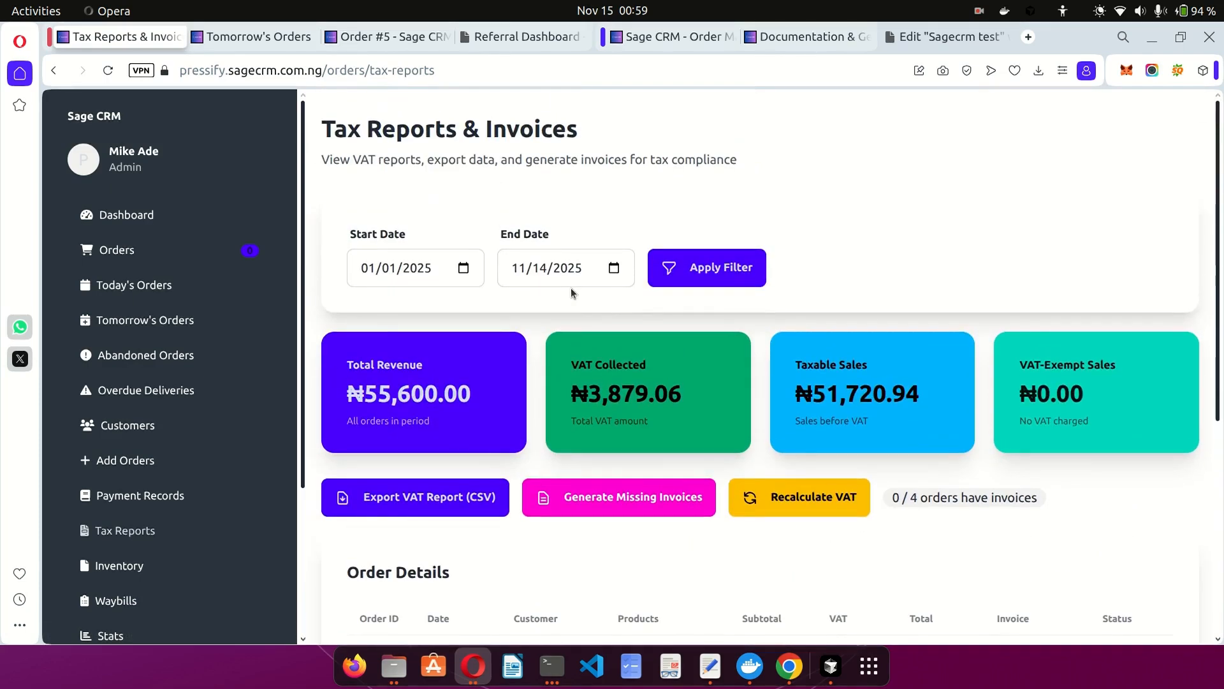
# Check the Start Date calendar without changing the 01/01/2025 date and scroll further down.
pyautogui.click(463, 269)
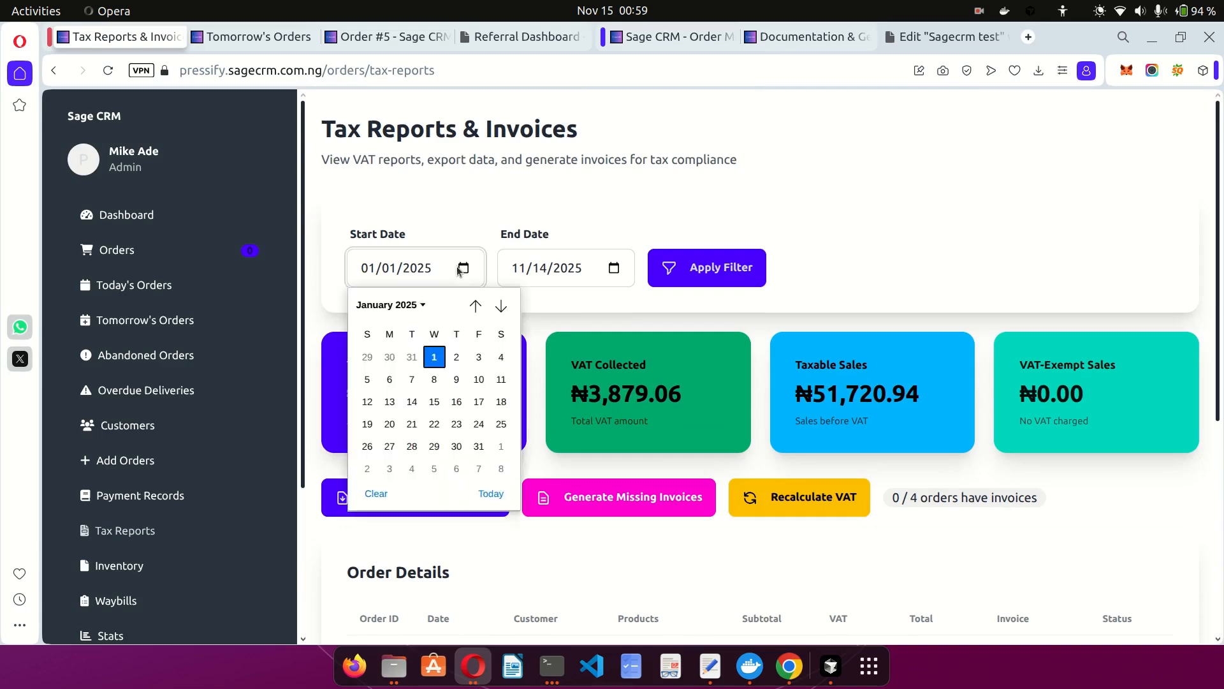
pyautogui.click(463, 270)
pyautogui.click(466, 271)
pyautogui.click(650, 313)
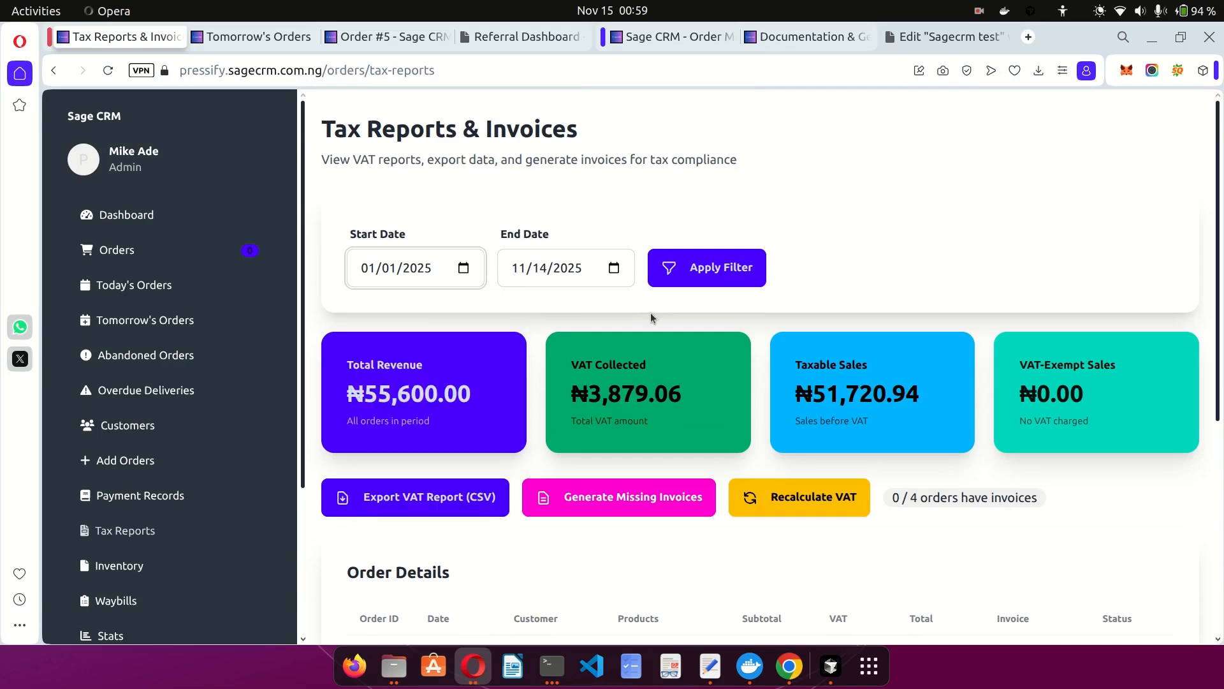
pyautogui.scroll(-3, 651, 312)
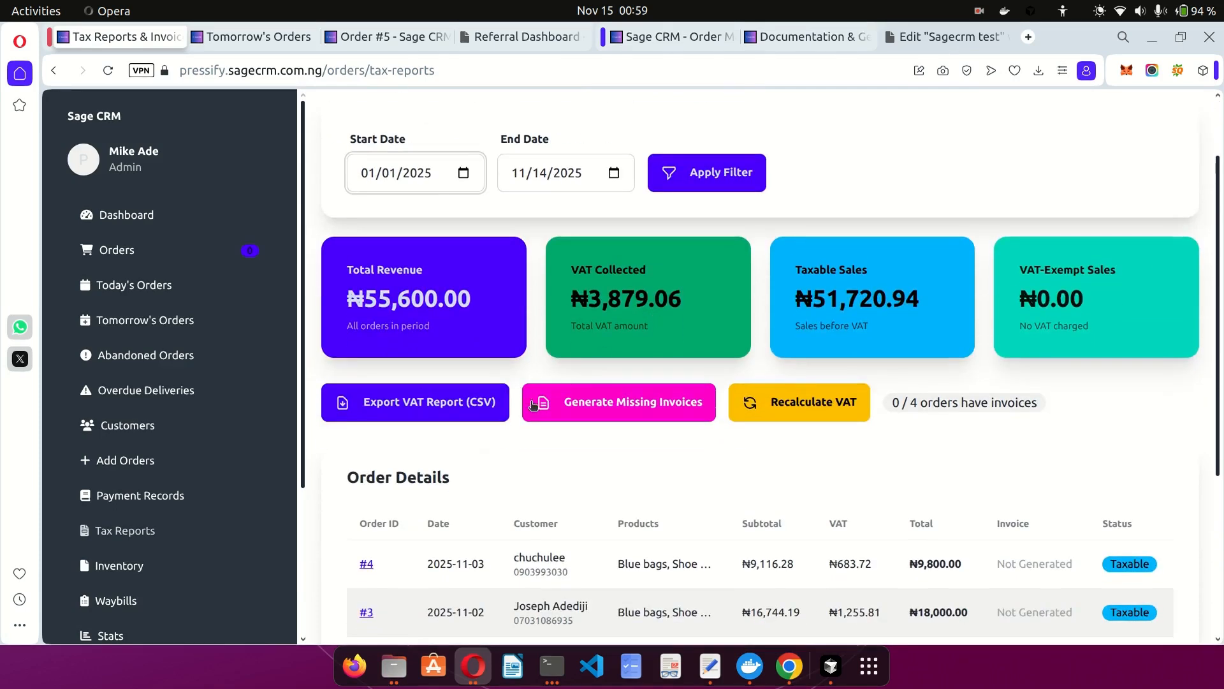
pyautogui.rightClick(610, 453)
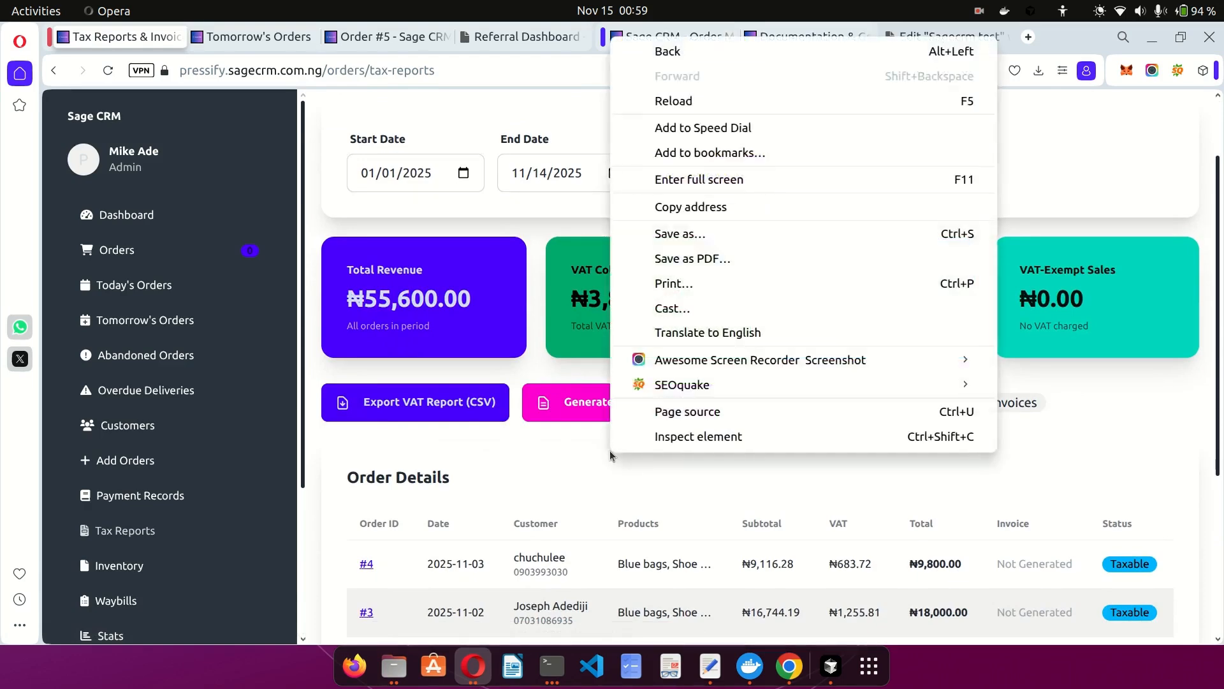
pyautogui.click(549, 459)
pyautogui.scroll(-3, 276, 479)
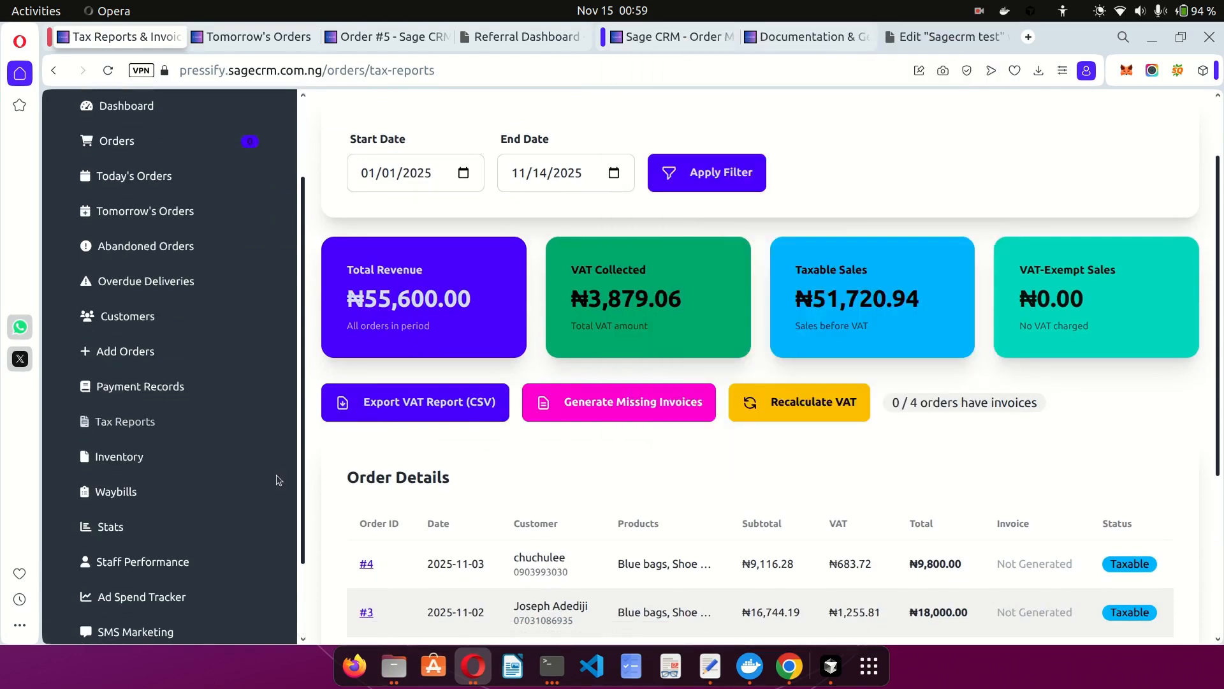
# Go via Product Inventory to the Waybills page and start a new waybill.
pyautogui.click(137, 460)
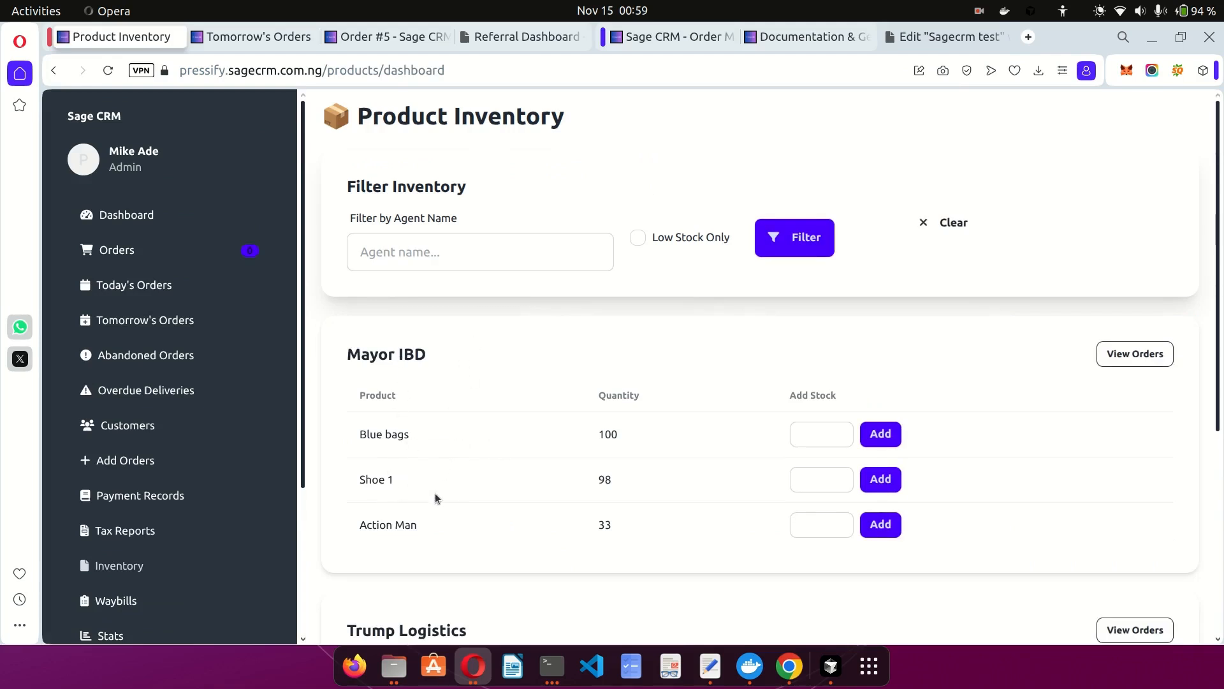
pyautogui.scroll(-4, 182, 497)
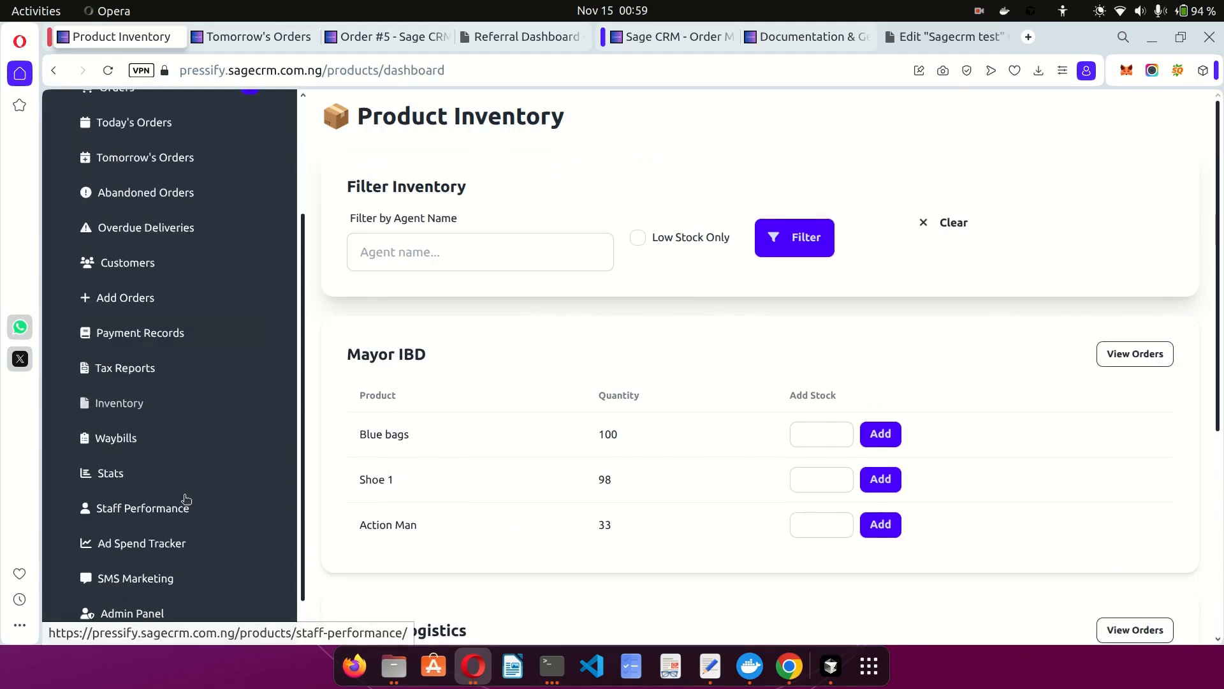
pyautogui.click(113, 438)
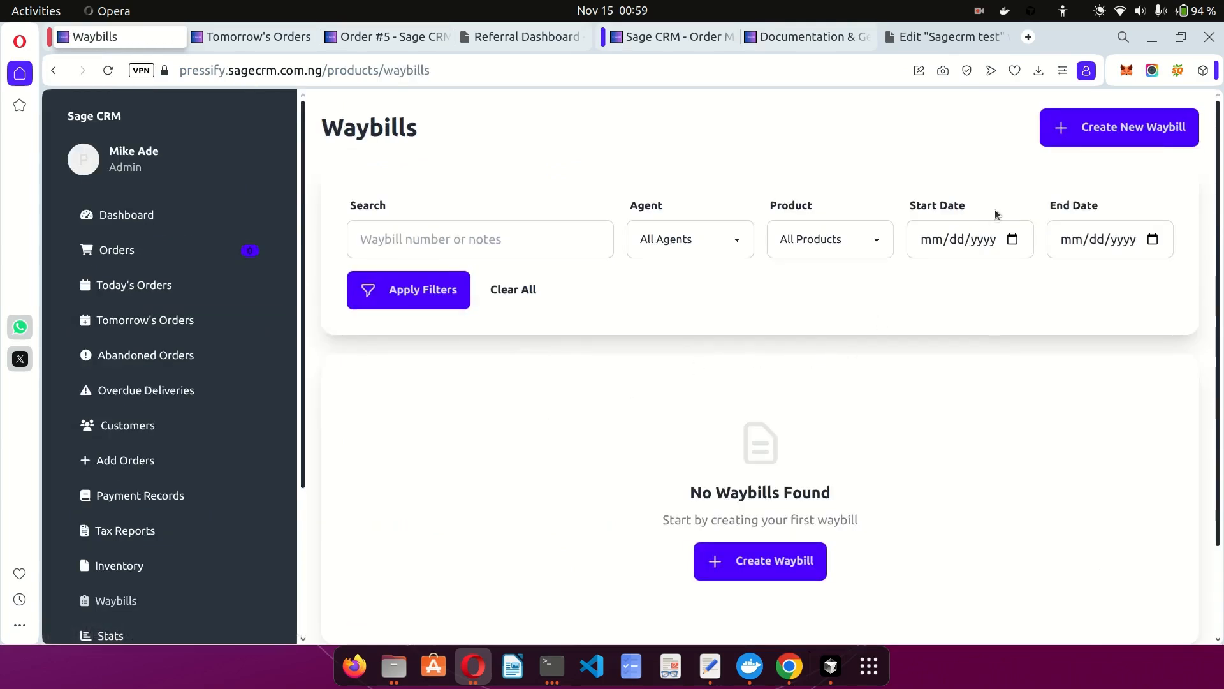
pyautogui.click(1101, 126)
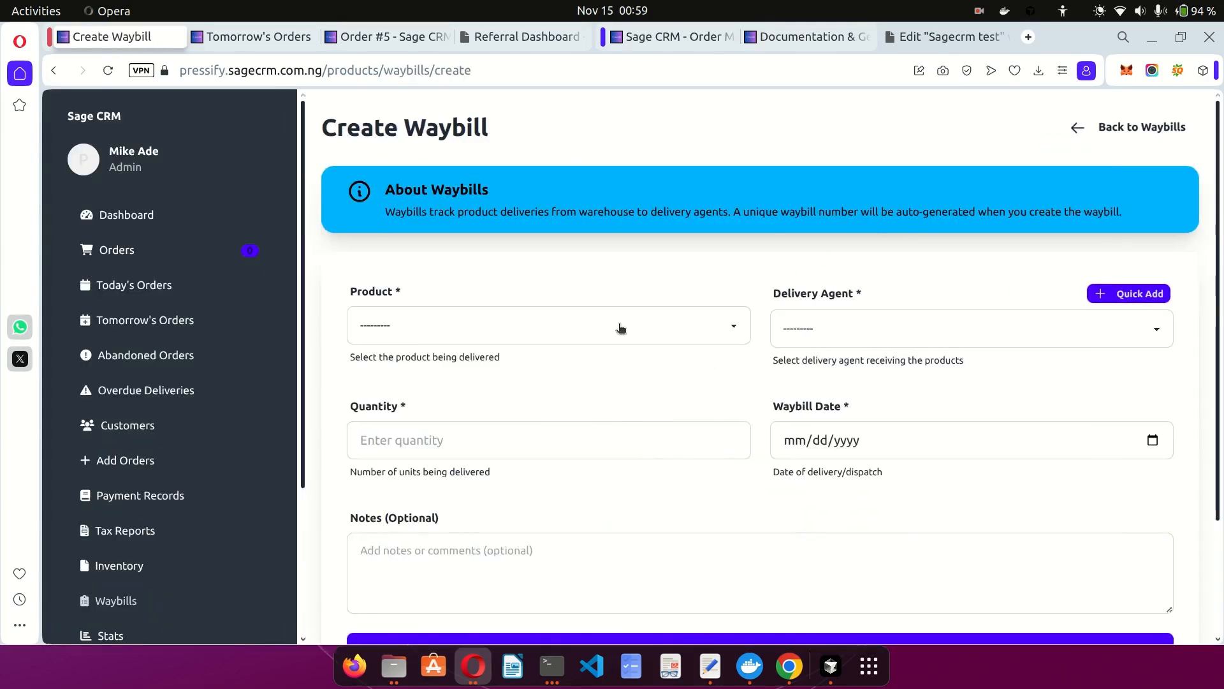
# Create the waybill for 100 Action Man units to the chosen delivery agent, dated November 14, 2025.
pyautogui.click(620, 328)
pyautogui.click(468, 374)
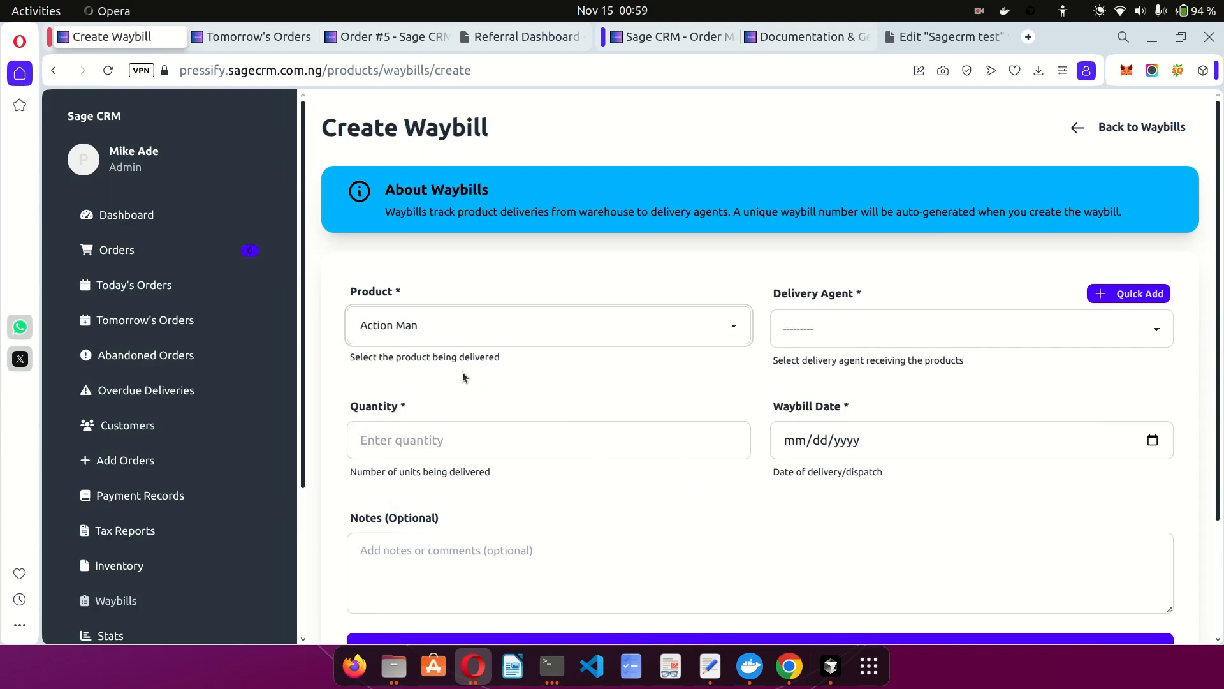
pyautogui.click(812, 344)
pyautogui.click(864, 377)
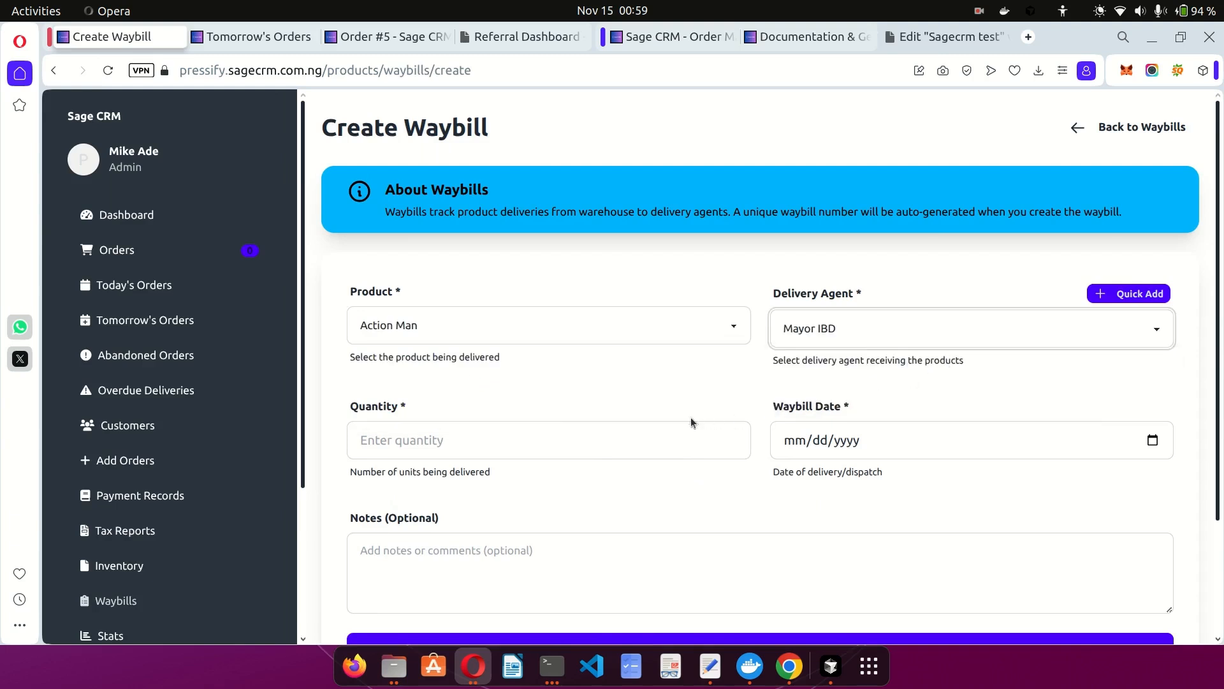
pyautogui.click(619, 431)
pyautogui.write('100')
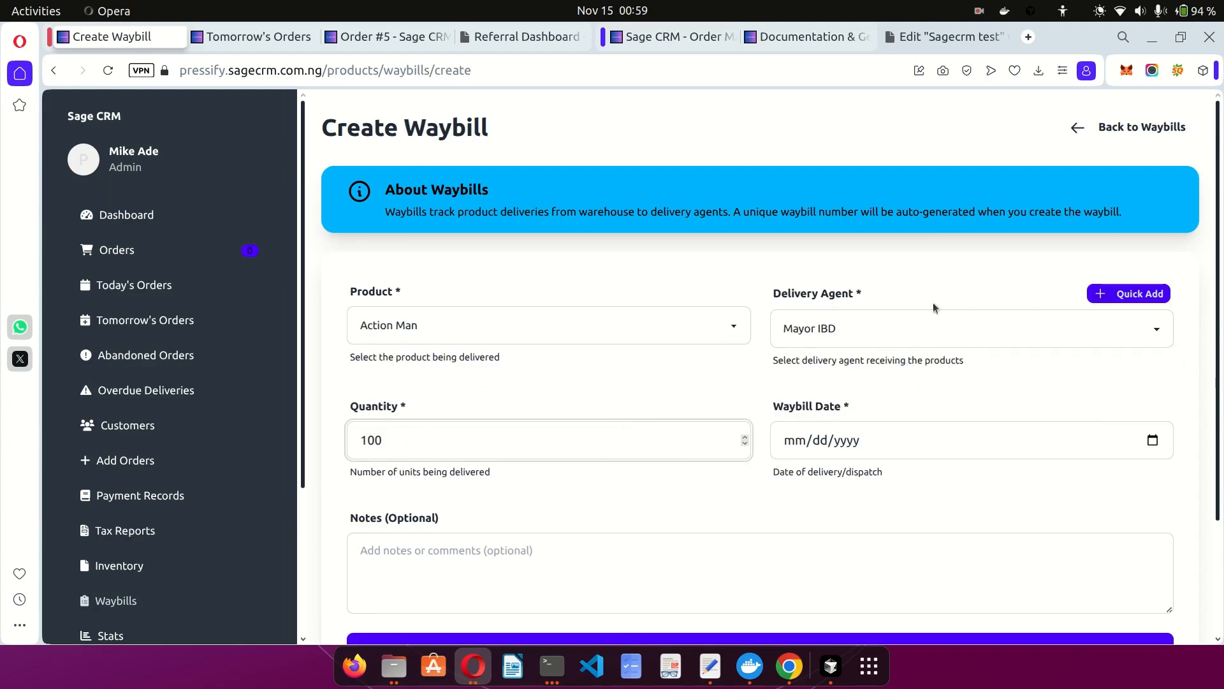
pyautogui.click(1151, 441)
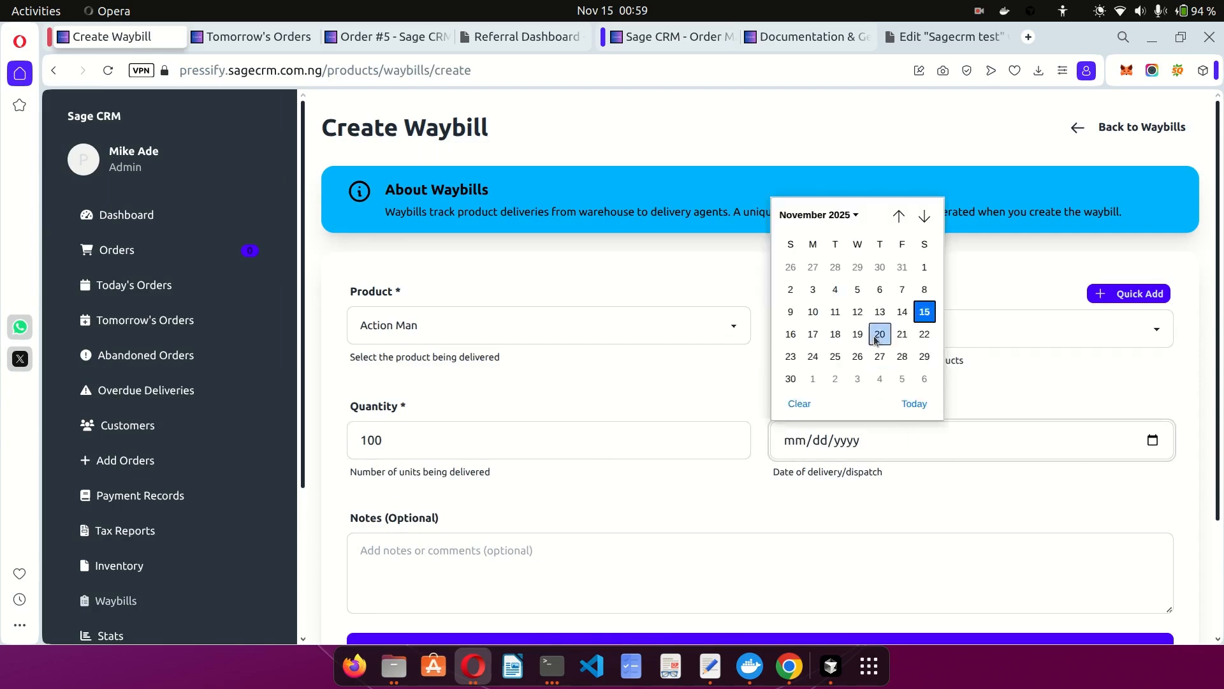
pyautogui.click(903, 312)
pyautogui.scroll(-3, 740, 403)
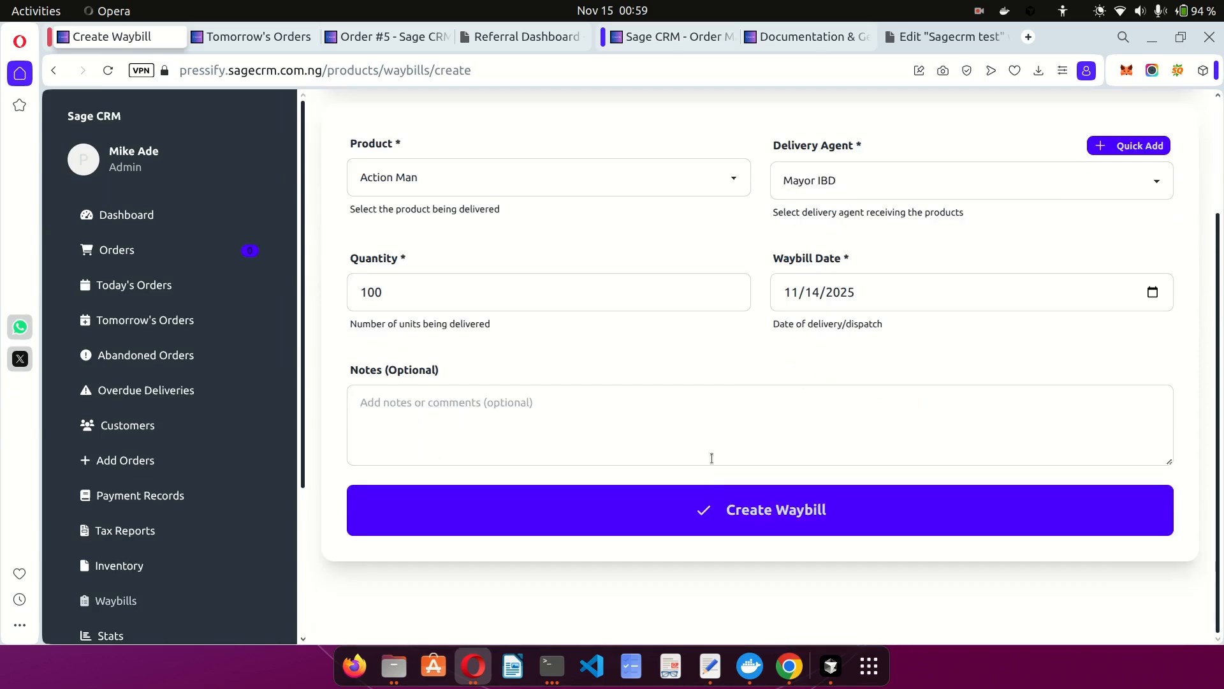
pyautogui.click(722, 512)
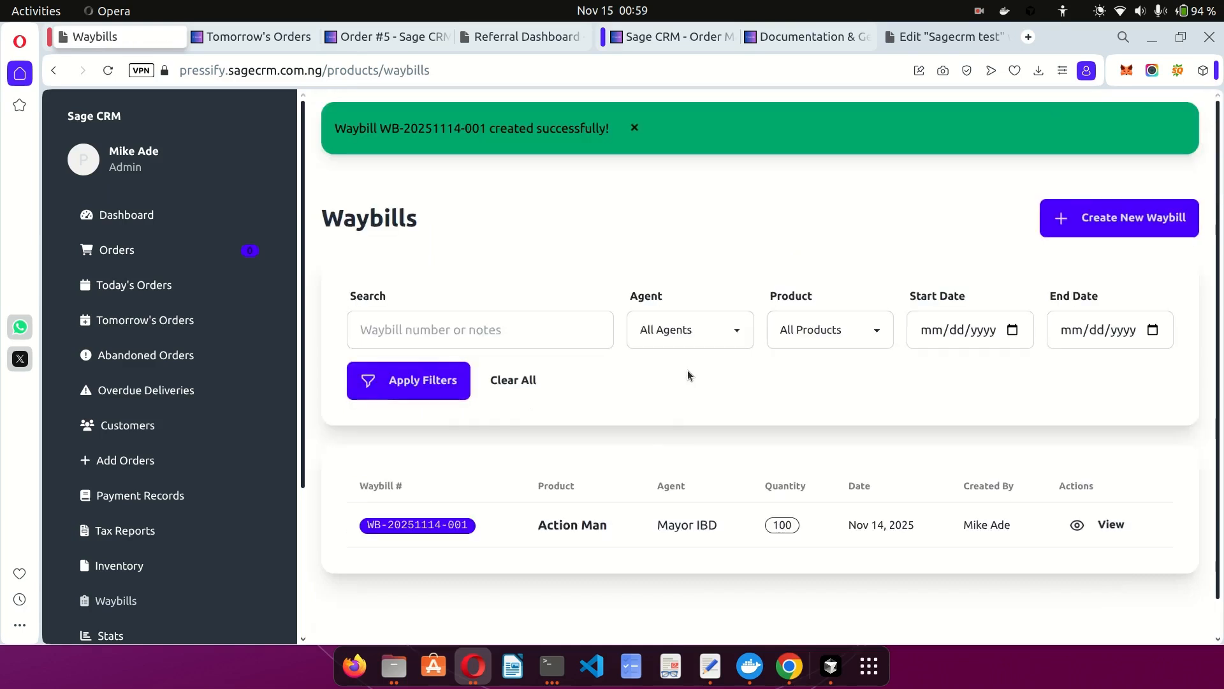
pyautogui.scroll(-1, 649, 453)
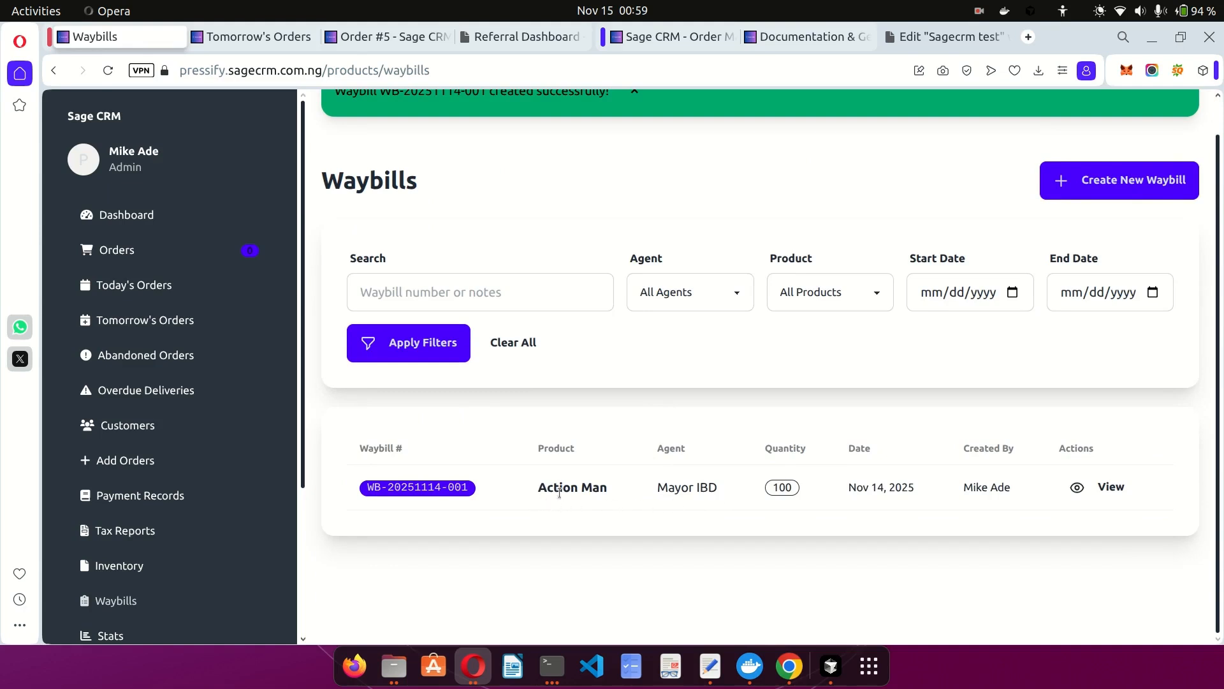
pyautogui.moveTo(538, 489); pyautogui.dragTo(615, 499)
pyautogui.click(709, 490)
pyautogui.moveTo(964, 490); pyautogui.dragTo(1024, 494)
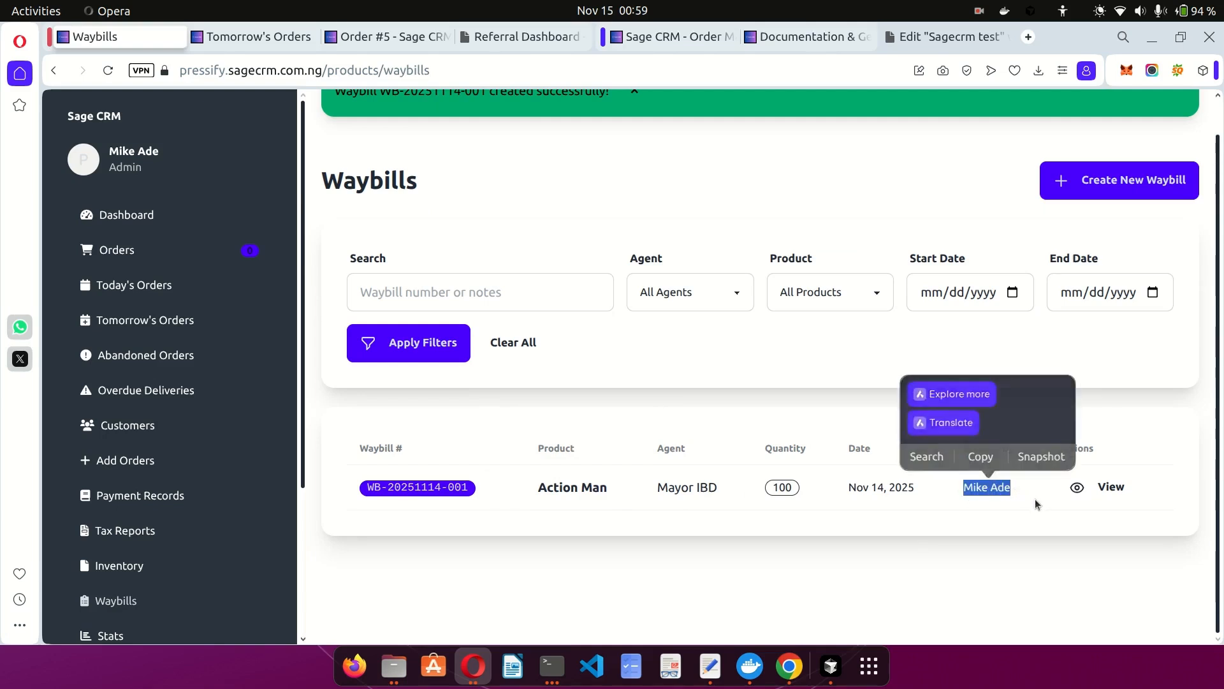
pyautogui.click(1028, 497)
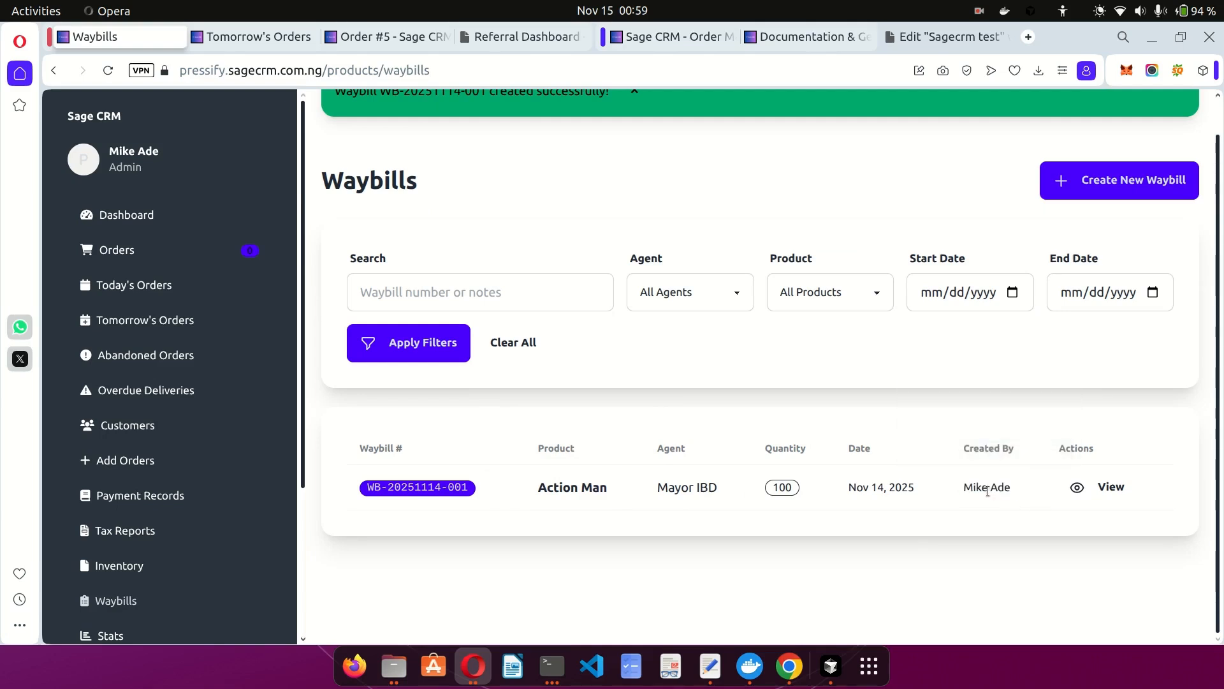
pyautogui.click(1108, 495)
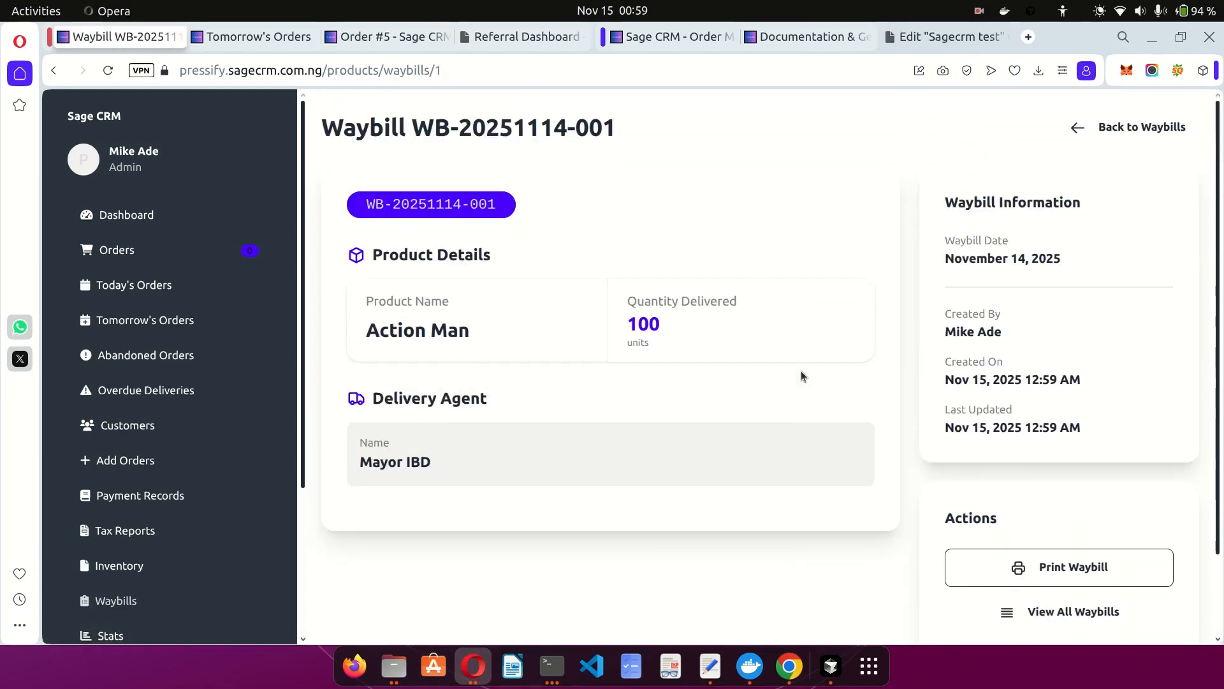
pyautogui.scroll(-3, 801, 375)
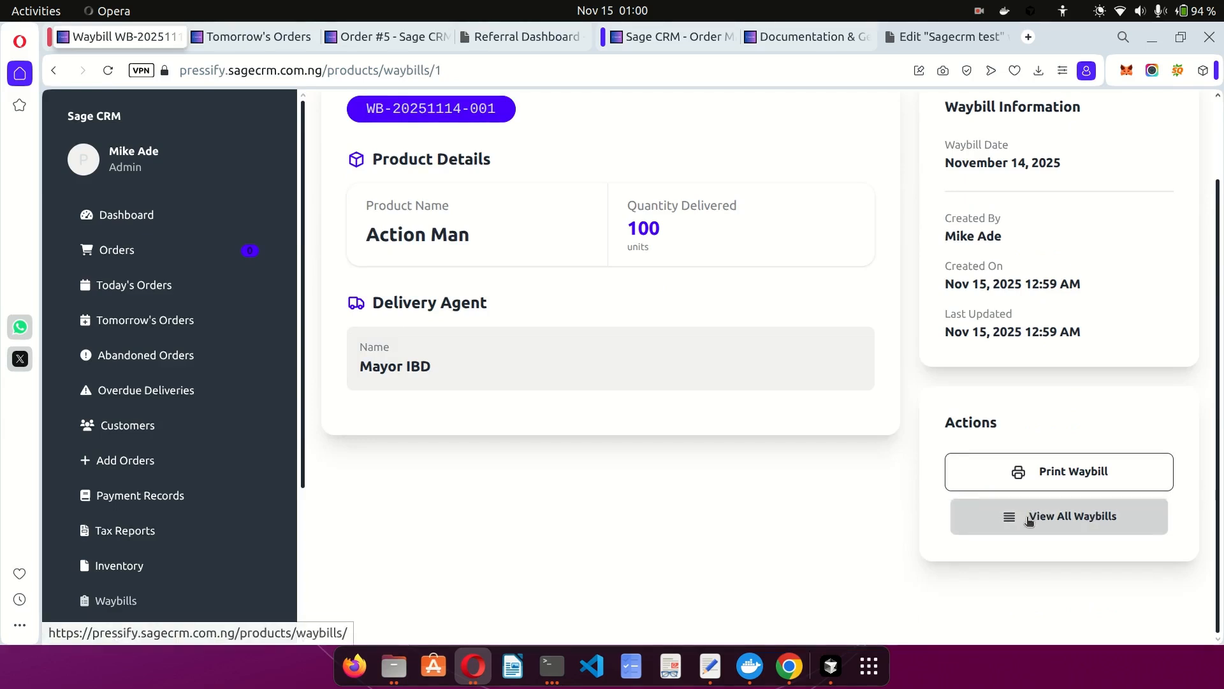
pyautogui.click(1027, 516)
pyautogui.scroll(-5, 194, 500)
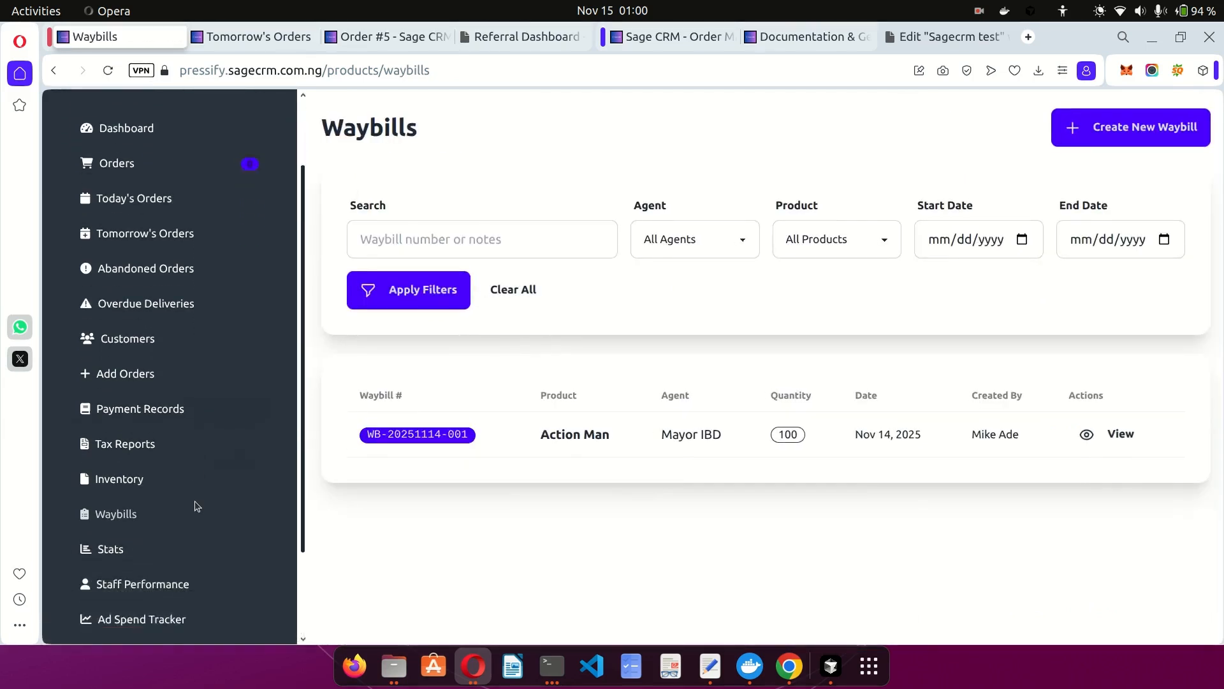
# Review the Stats Dashboard: 6 total orders, ₦20,000.00 delivered revenue, agent and top-product charts.
pyautogui.click(104, 426)
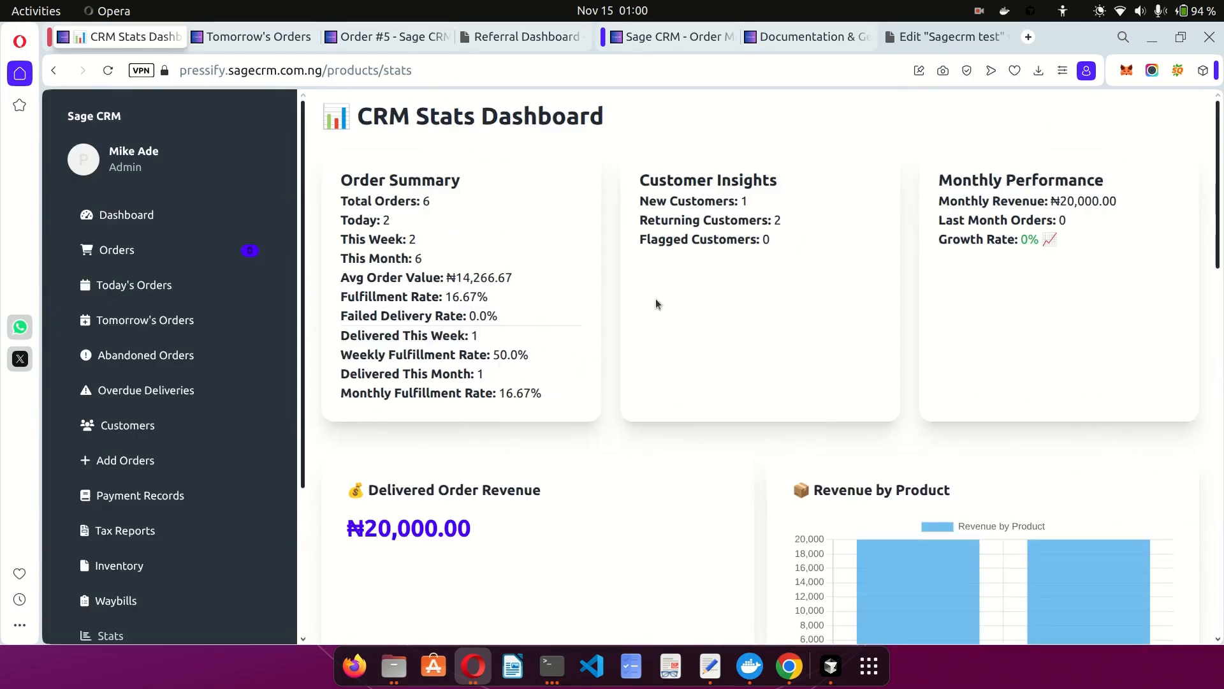
pyautogui.tripleClick(985, 206)
pyautogui.click(1031, 221)
pyautogui.tripleClick(1031, 221)
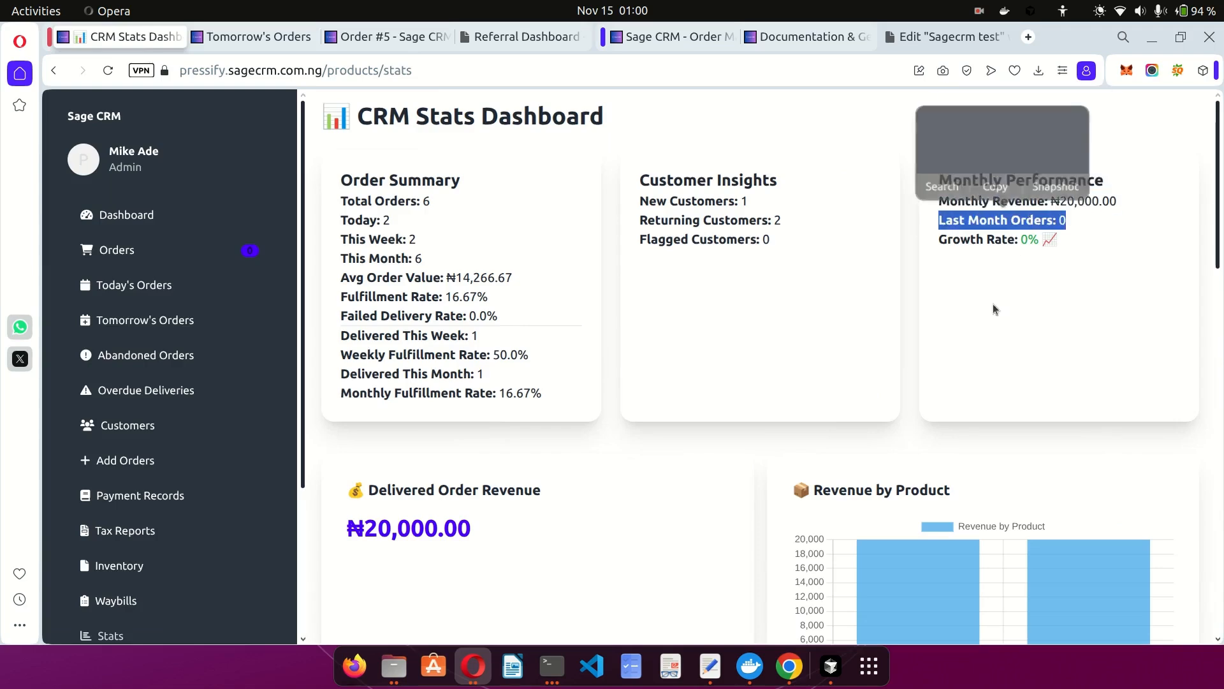
pyautogui.click(943, 374)
pyautogui.scroll(-4, 942, 373)
pyautogui.moveTo(900, 352)
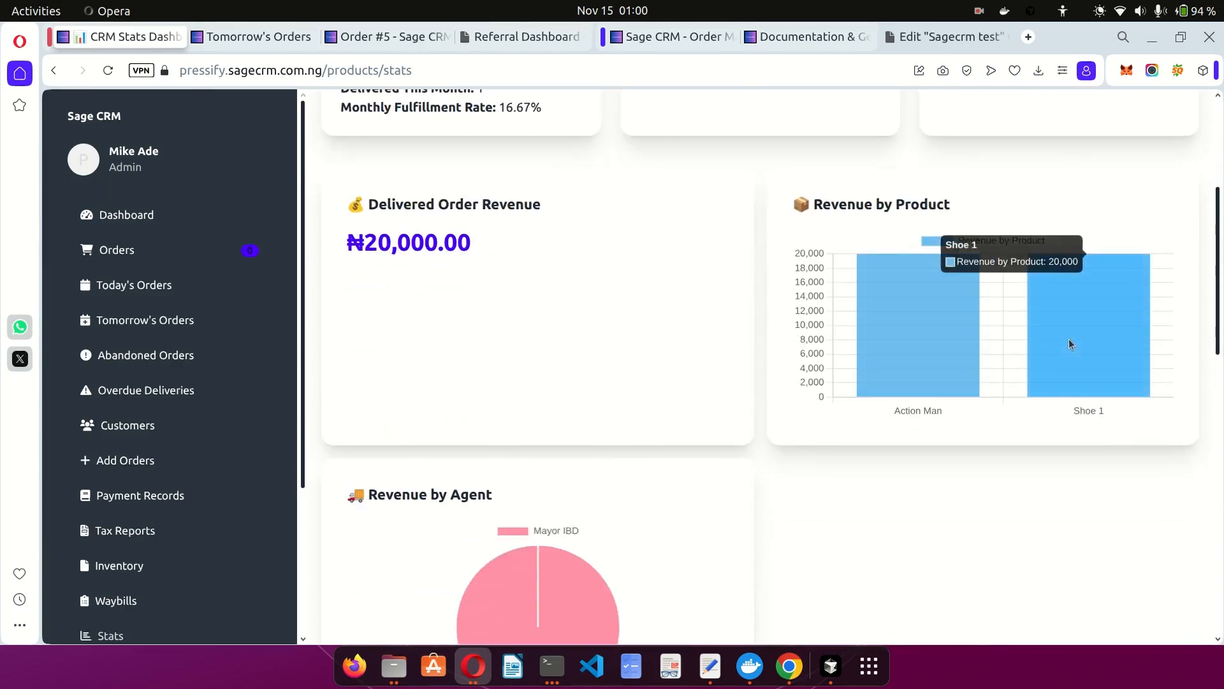
pyautogui.scroll(-5, 828, 381)
pyautogui.moveTo(532, 358)
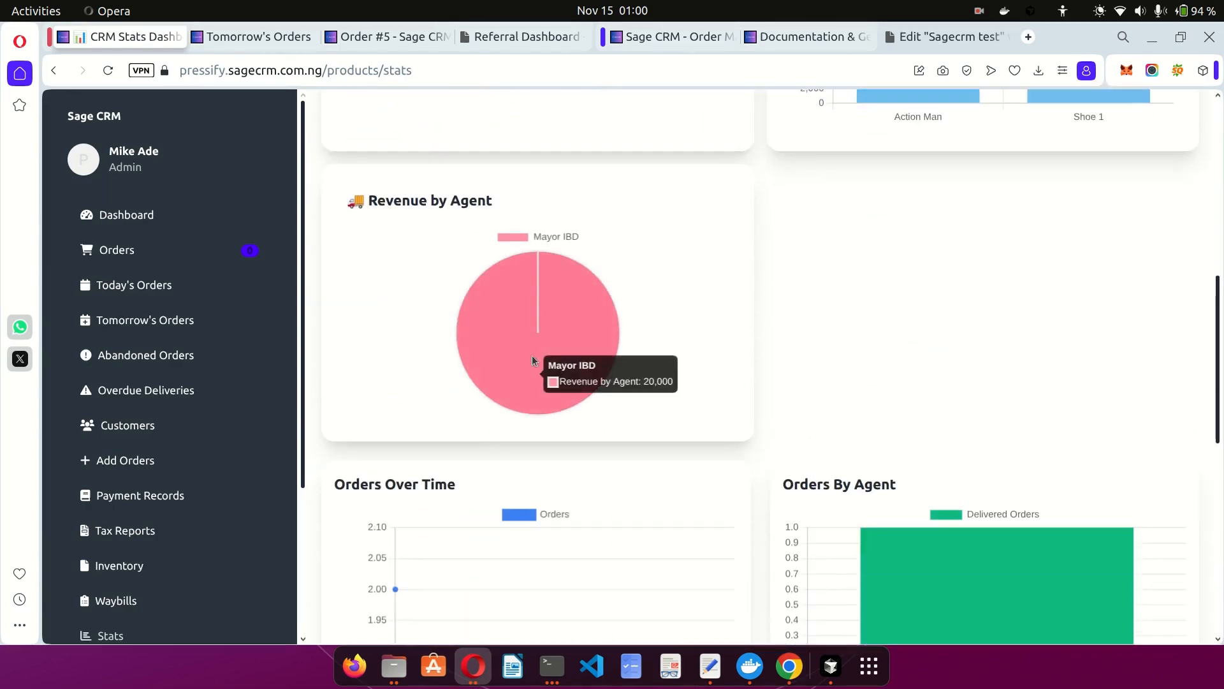
pyautogui.scroll(-11, 751, 380)
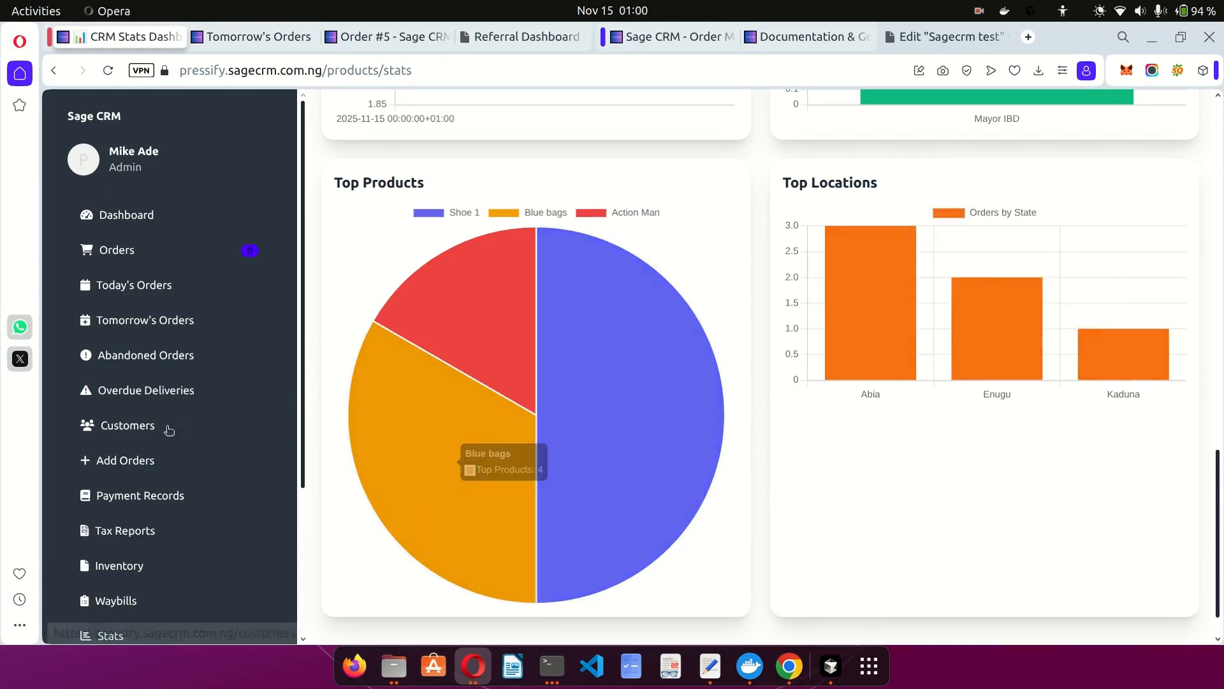
pyautogui.scroll(-3, 165, 430)
# View the first staff member's Nov 1–15, 2025 stats: 2 orders, 1 delivered, ₦20,000.00 revenue.
pyautogui.click(171, 469)
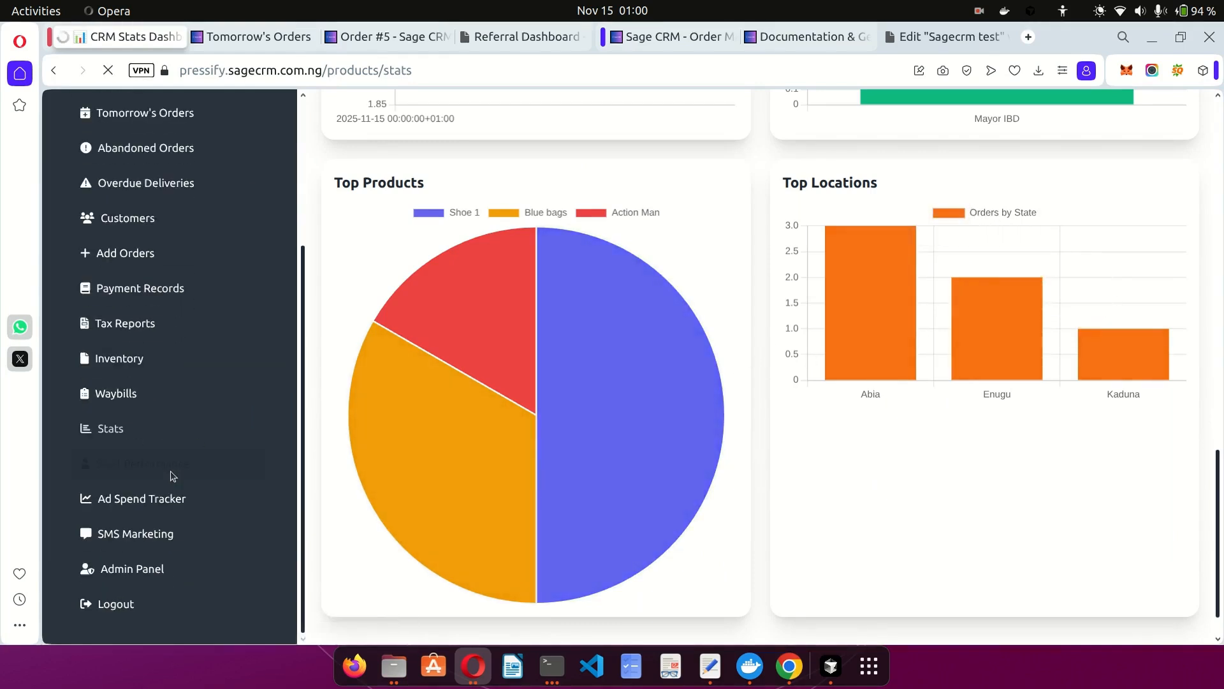
pyautogui.scroll(-1, 599, 311)
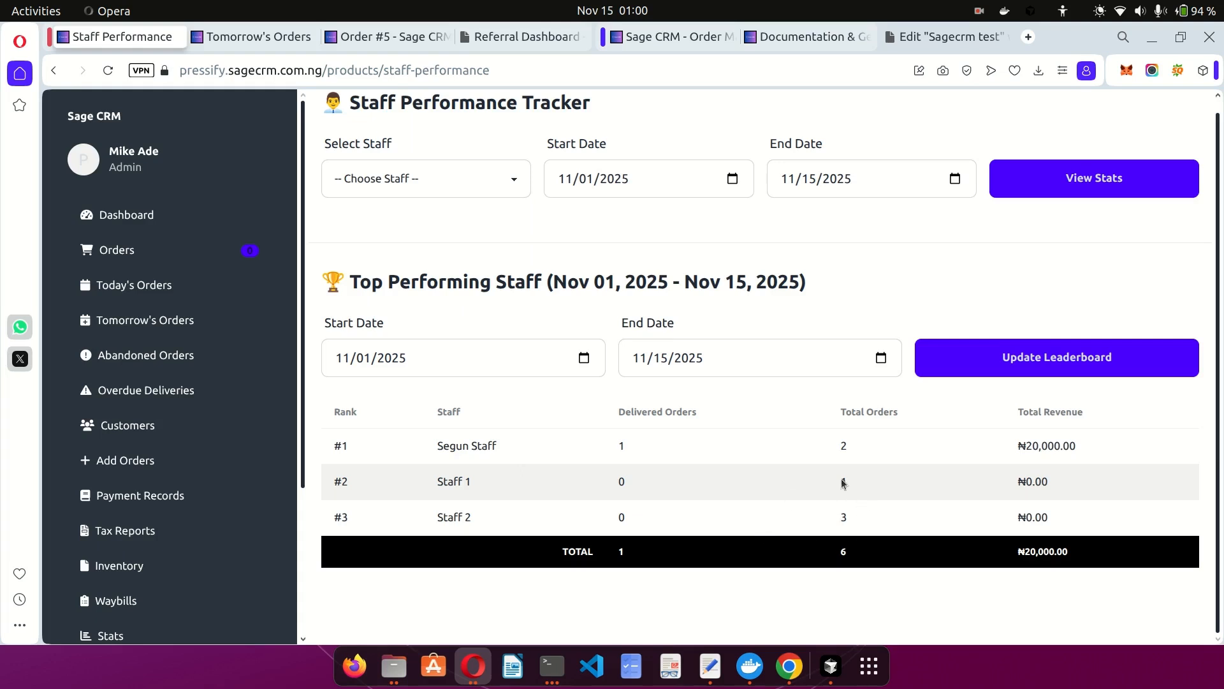
pyautogui.click(446, 183)
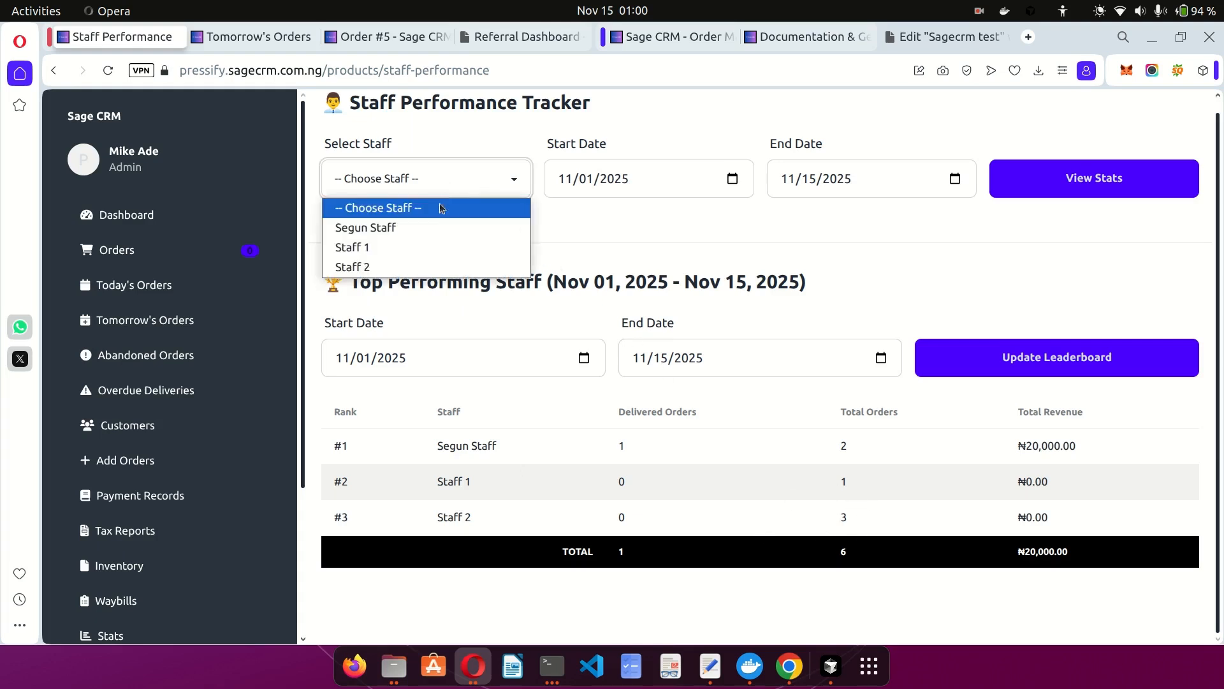
pyautogui.press('Escape')
pyautogui.press('Down')
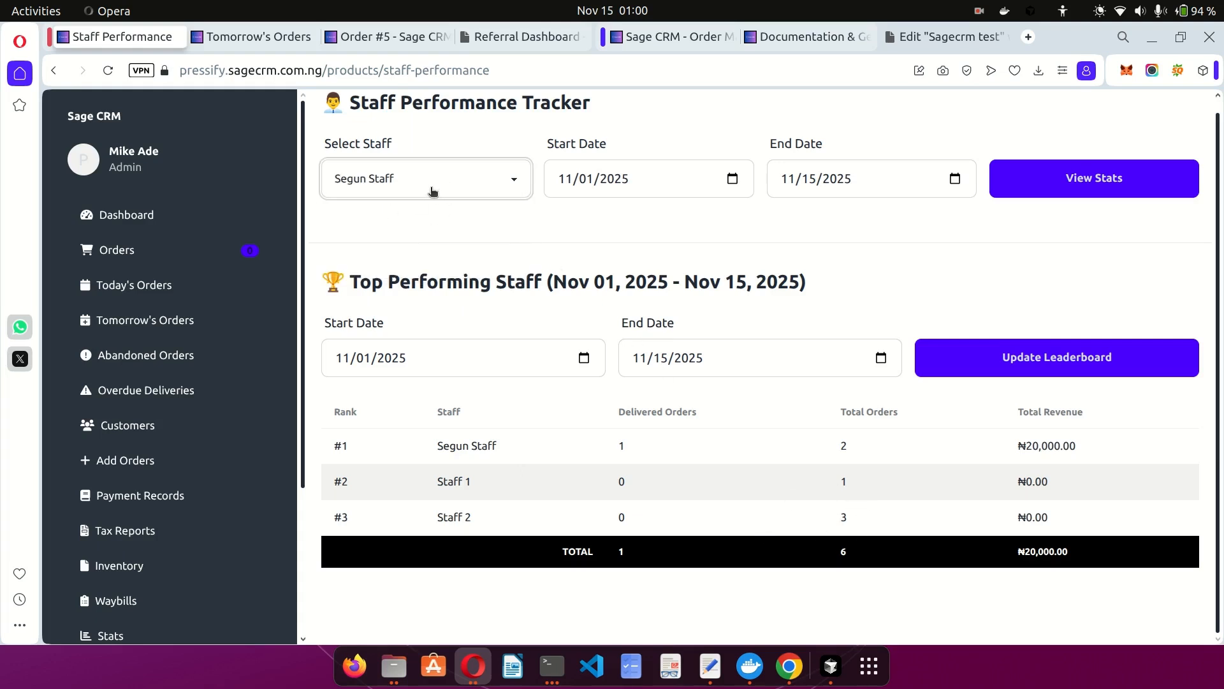
pyautogui.click(1097, 178)
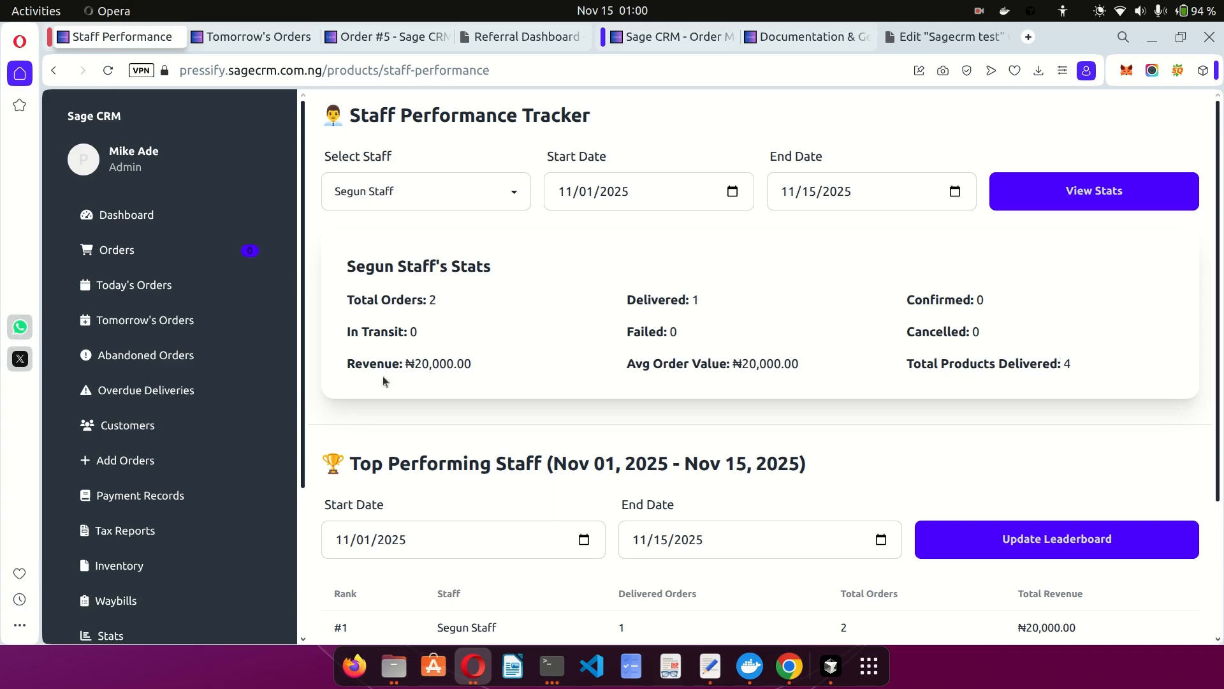
pyautogui.scroll(-3, 195, 449)
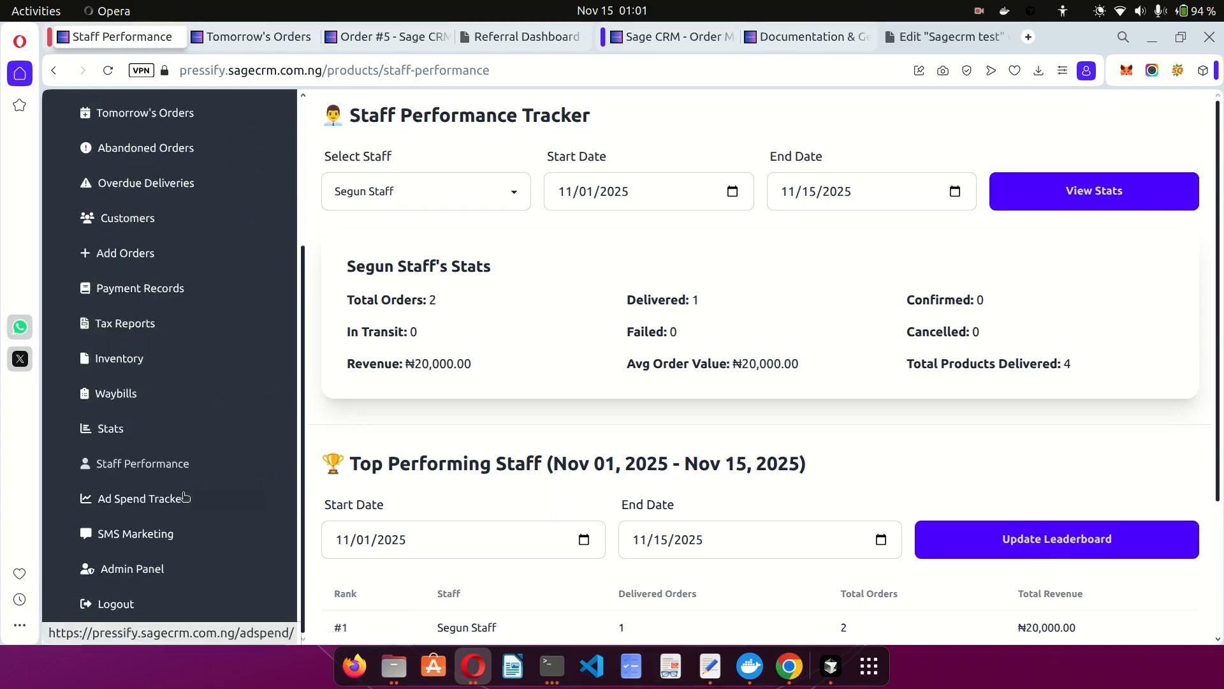
# Try adding an ad spend, find no ad accounts available, and close the form.
pyautogui.click(155, 497)
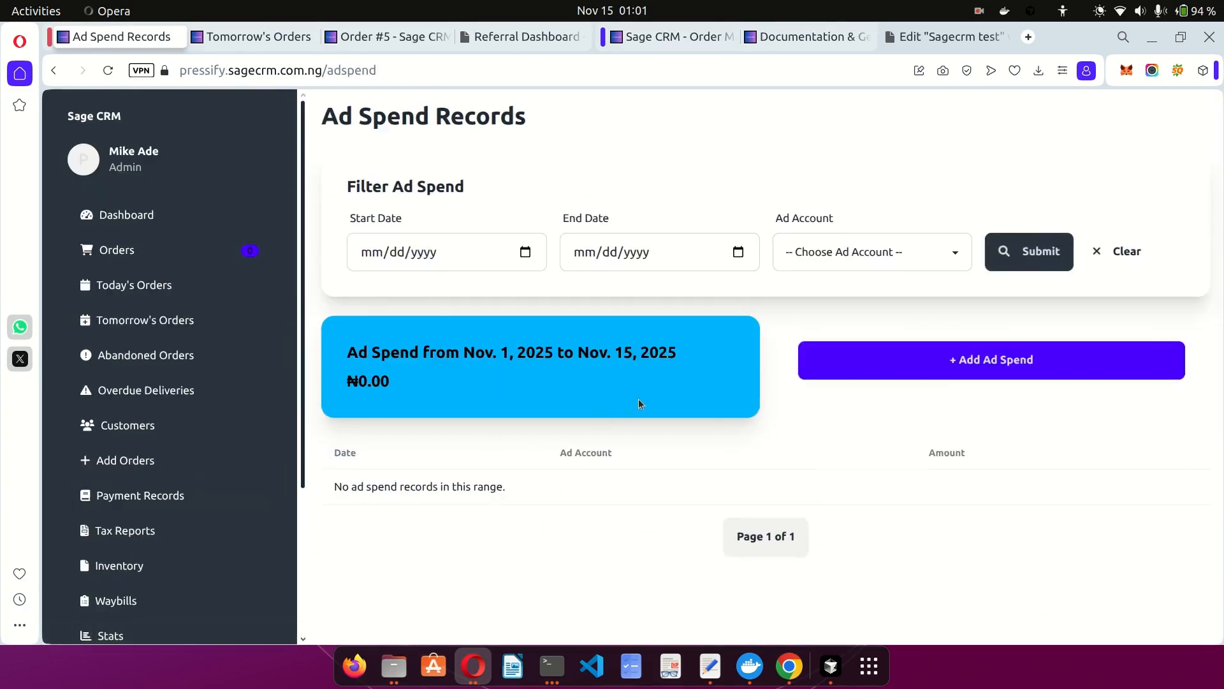
pyautogui.click(954, 371)
pyautogui.click(627, 274)
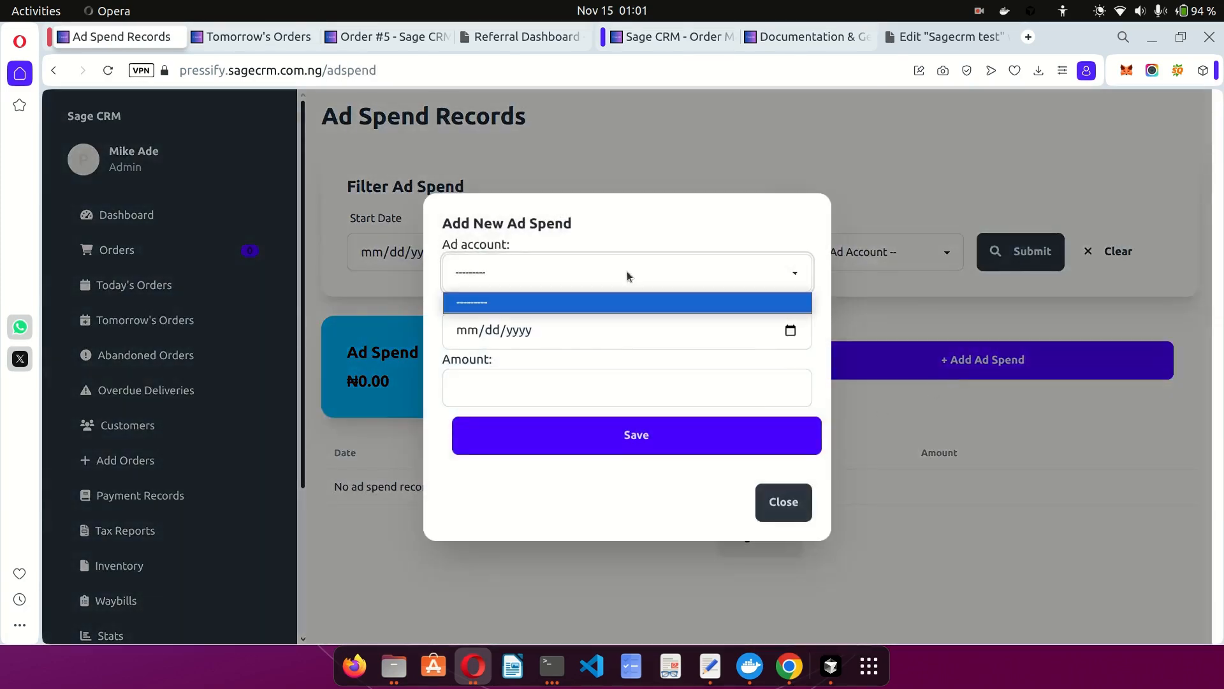
pyautogui.click(606, 270)
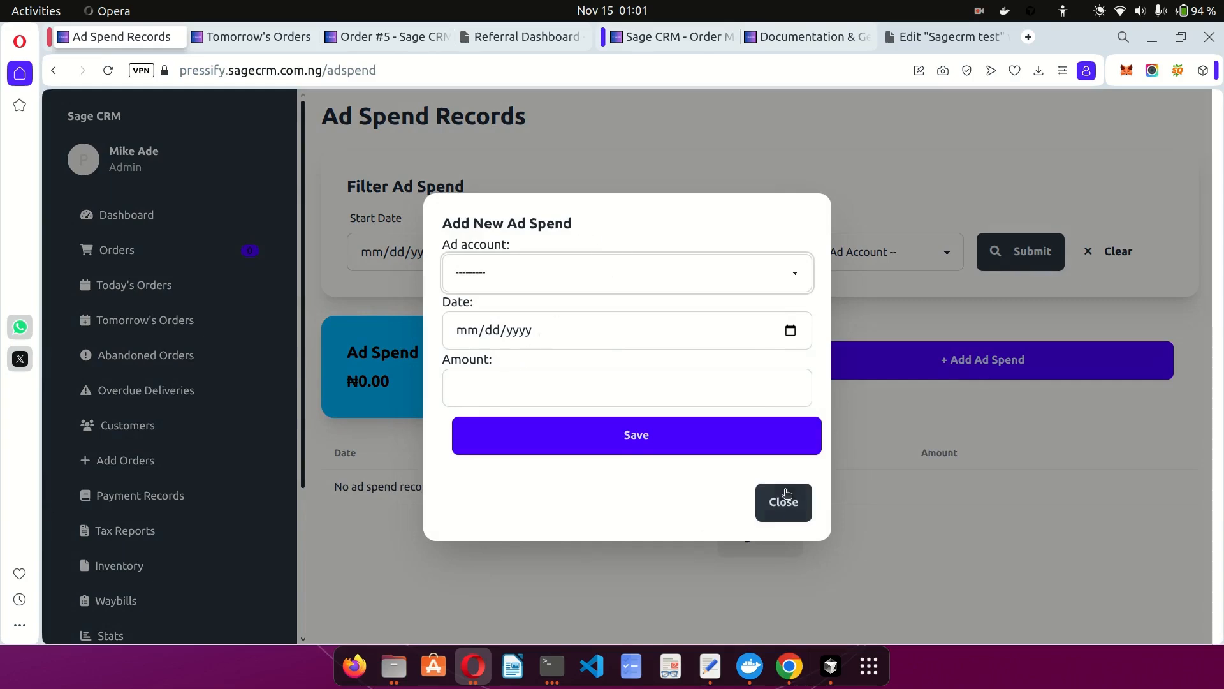
pyautogui.click(789, 496)
pyautogui.scroll(-5, 238, 467)
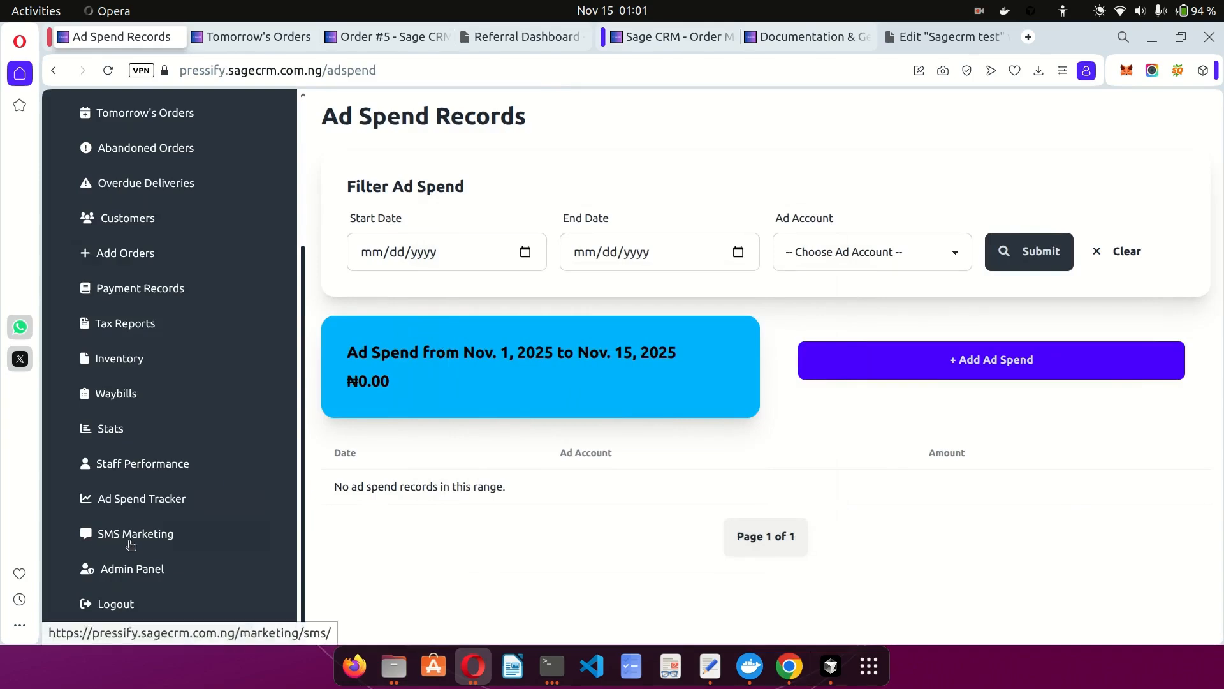
# Look at SMS Marketing and Ad Spend records, then switch to the admin panel's Referral Program tab.
pyautogui.click(129, 541)
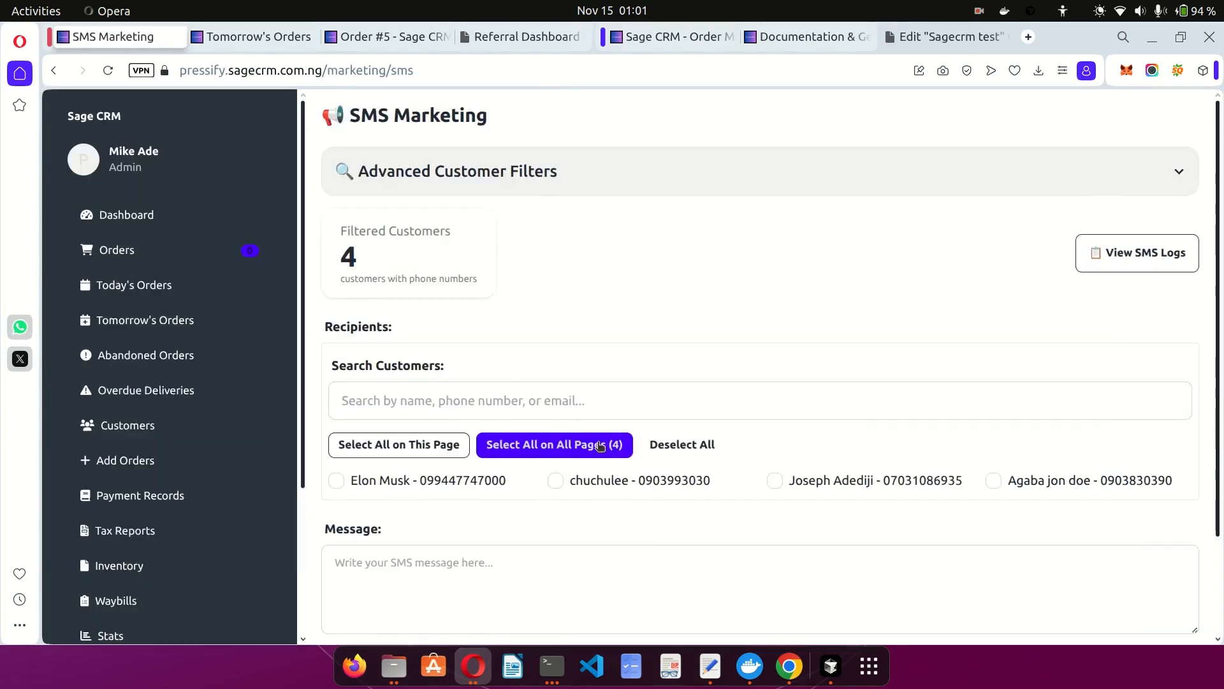
pyautogui.scroll(-3, 236, 503)
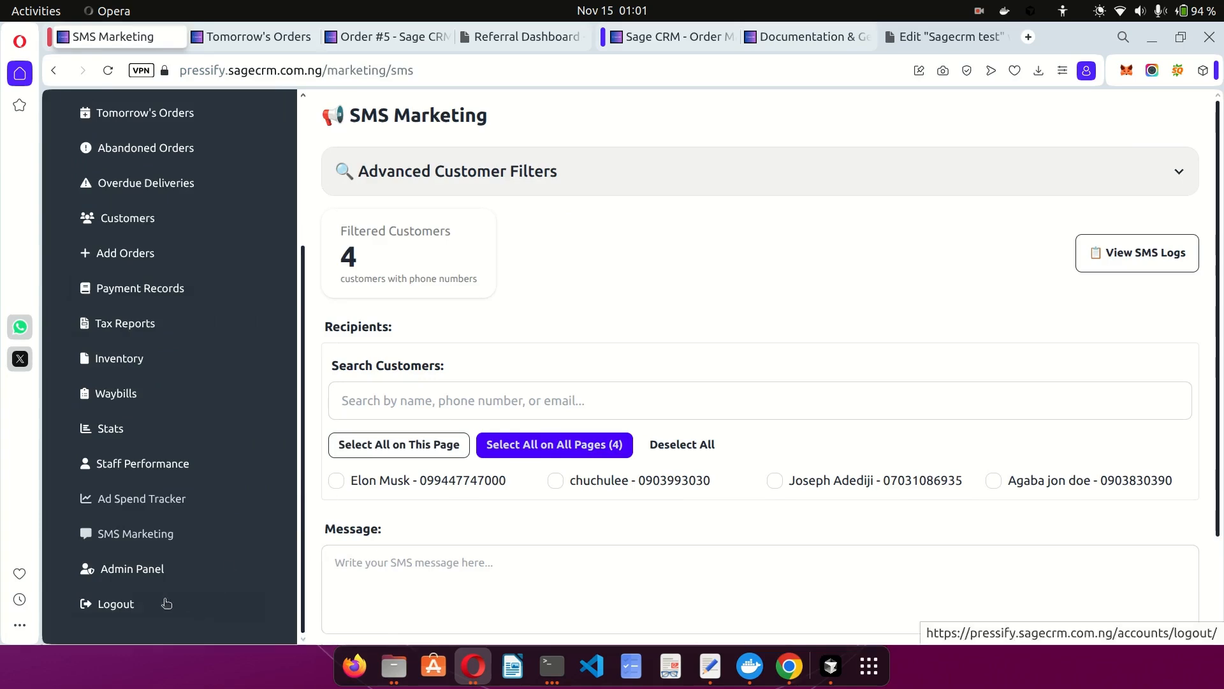
pyautogui.click(125, 504)
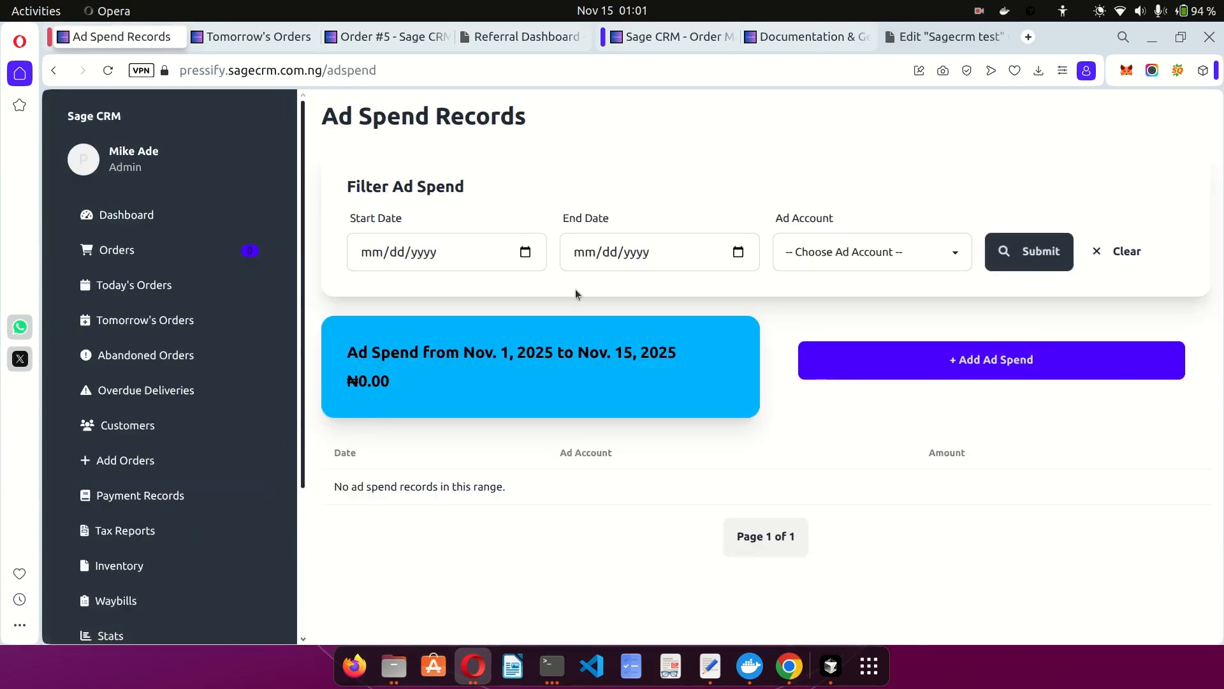
pyautogui.click(488, 40)
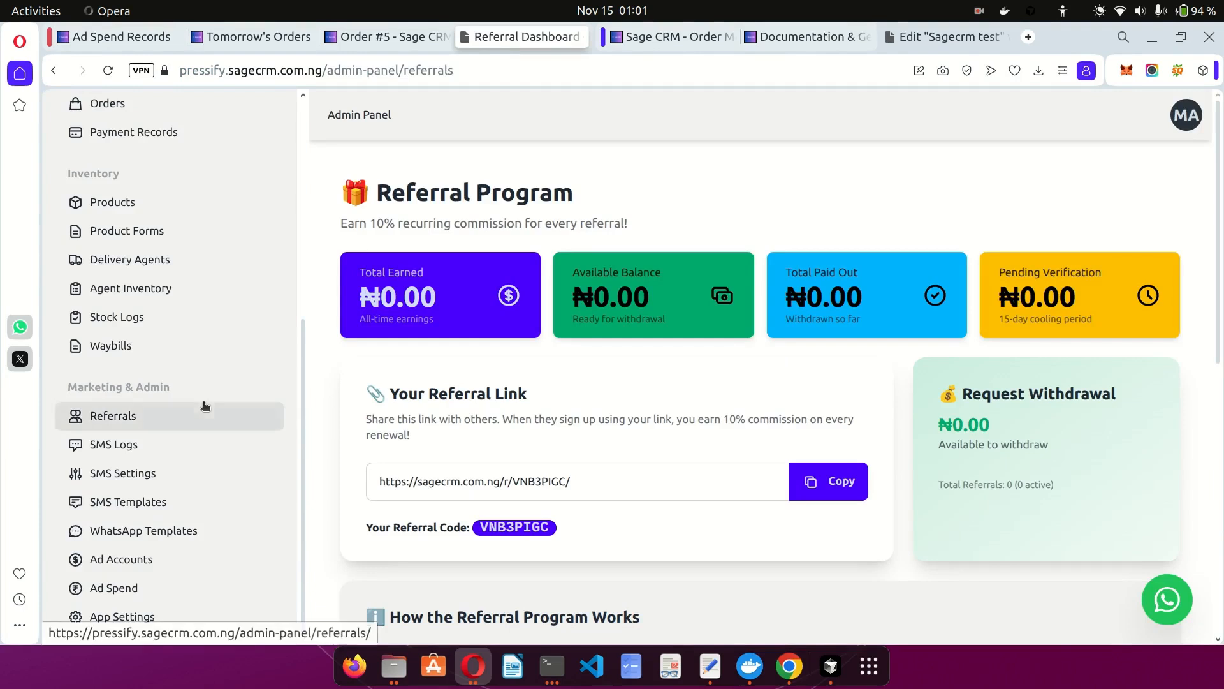
# Create the ad account 'Facebook 1' from the admin Ad Accounts list.
pyautogui.click(133, 565)
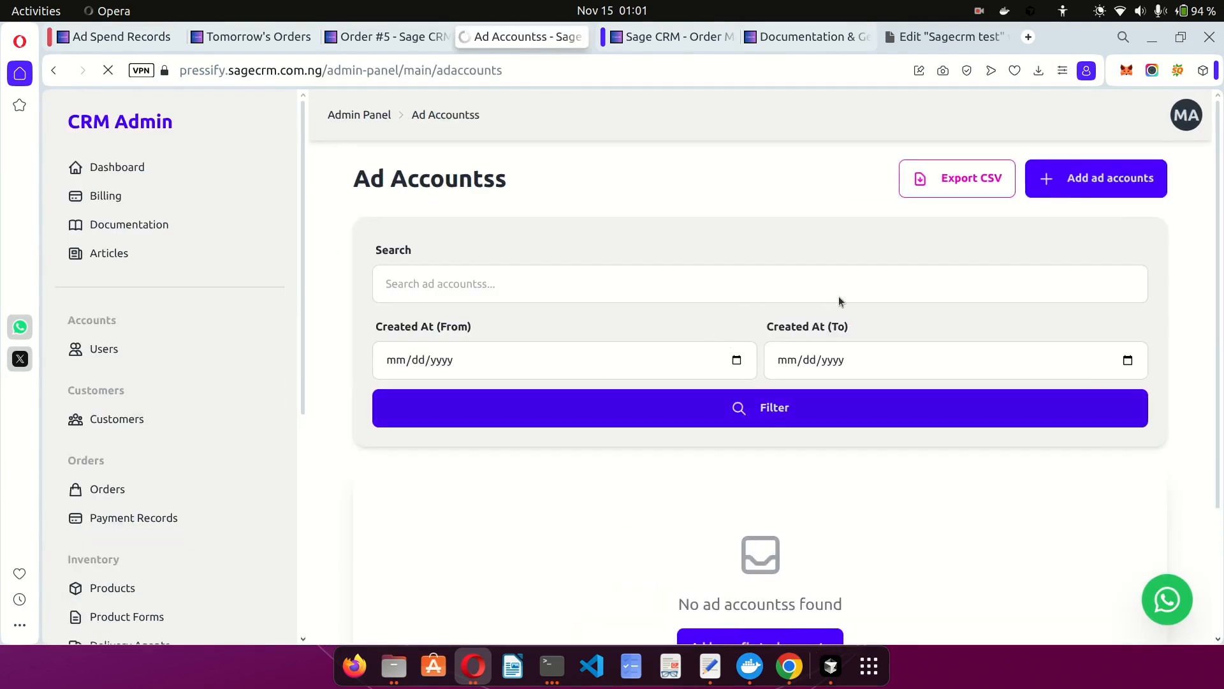
pyautogui.click(1087, 195)
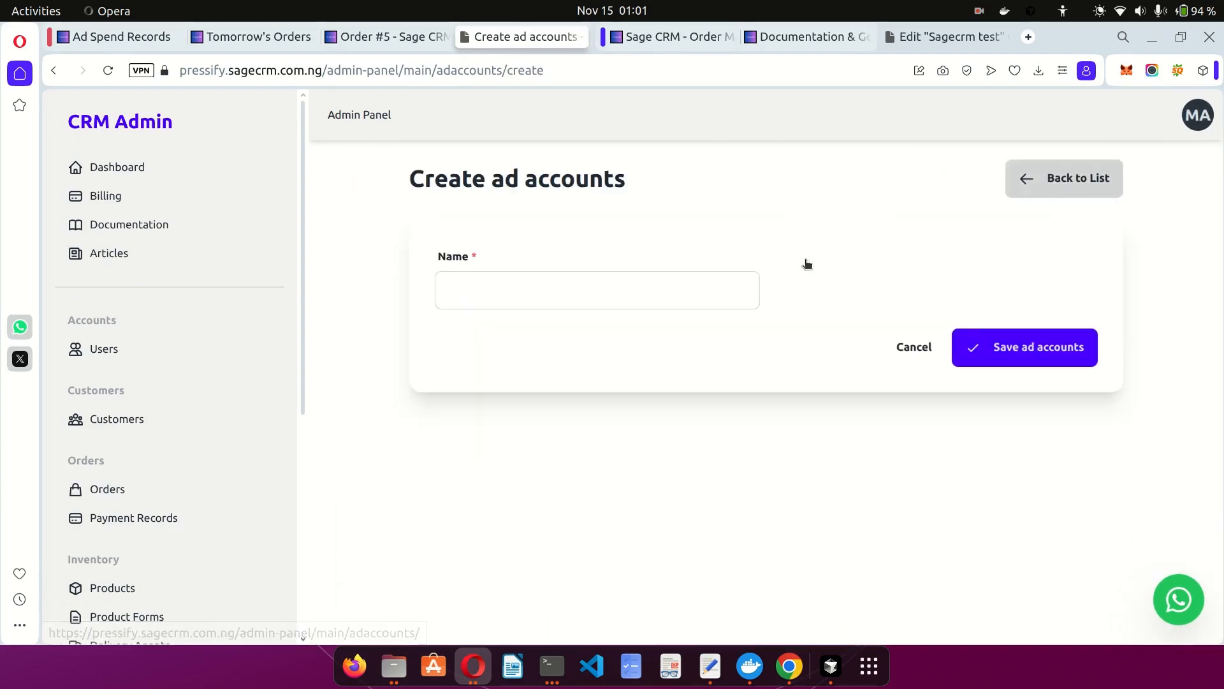
pyautogui.click(662, 293)
pyautogui.write('Facebook 1')
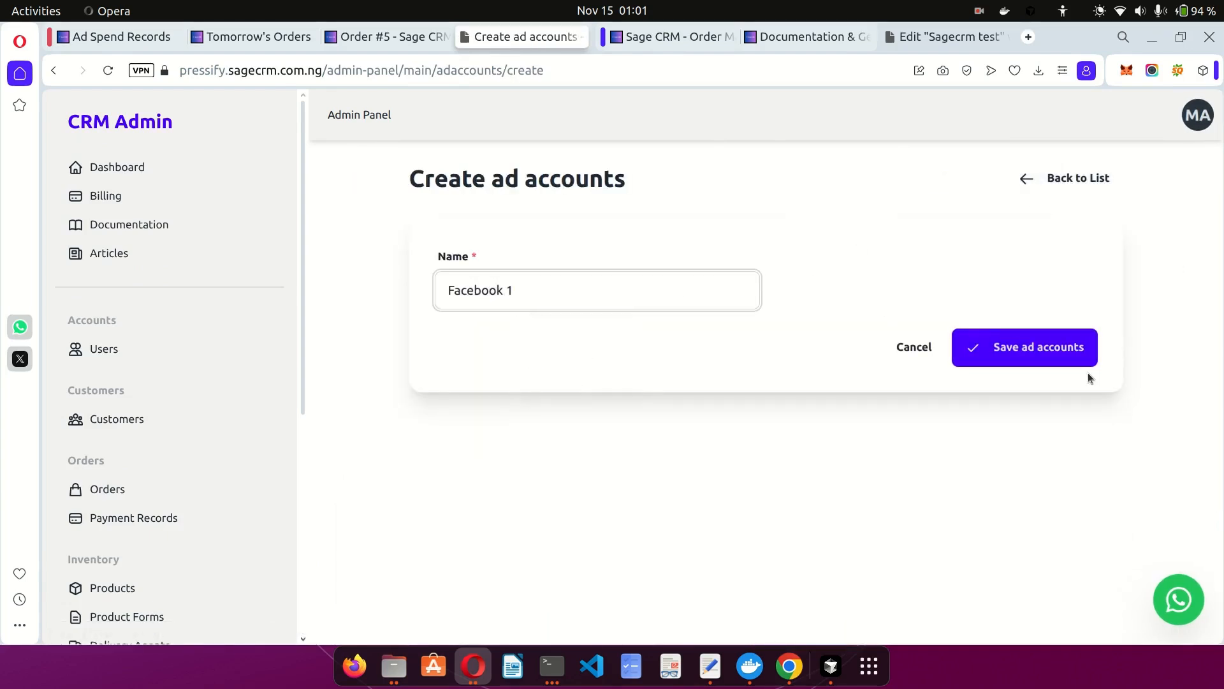
pyautogui.click(1017, 358)
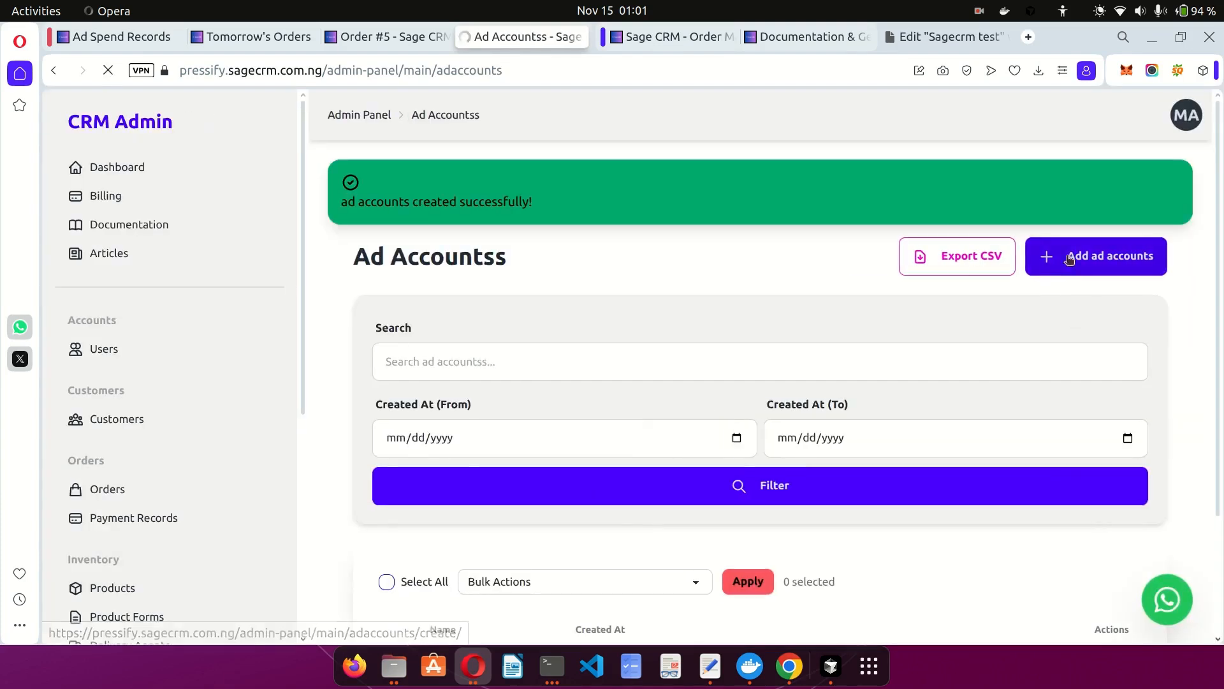
# Add a second ad account named 'FB Ad 2' and save it.
pyautogui.click(1084, 260)
pyautogui.click(497, 300)
pyautogui.write('F')
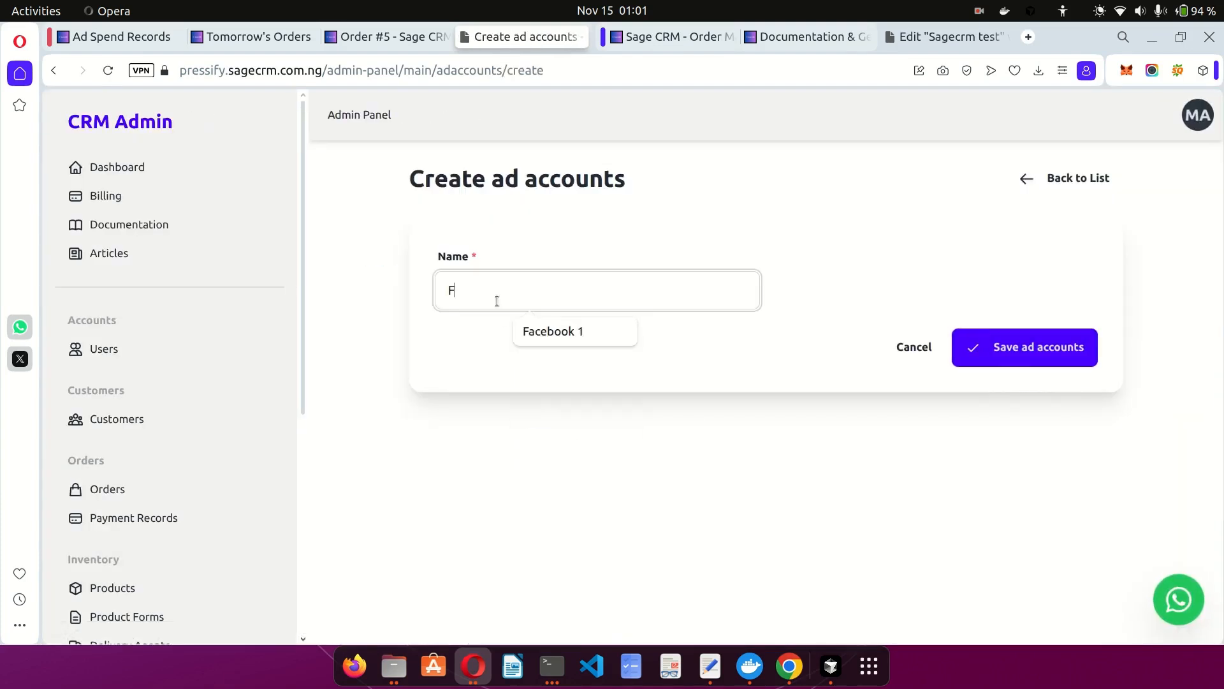
pyautogui.write('B Ad 12')
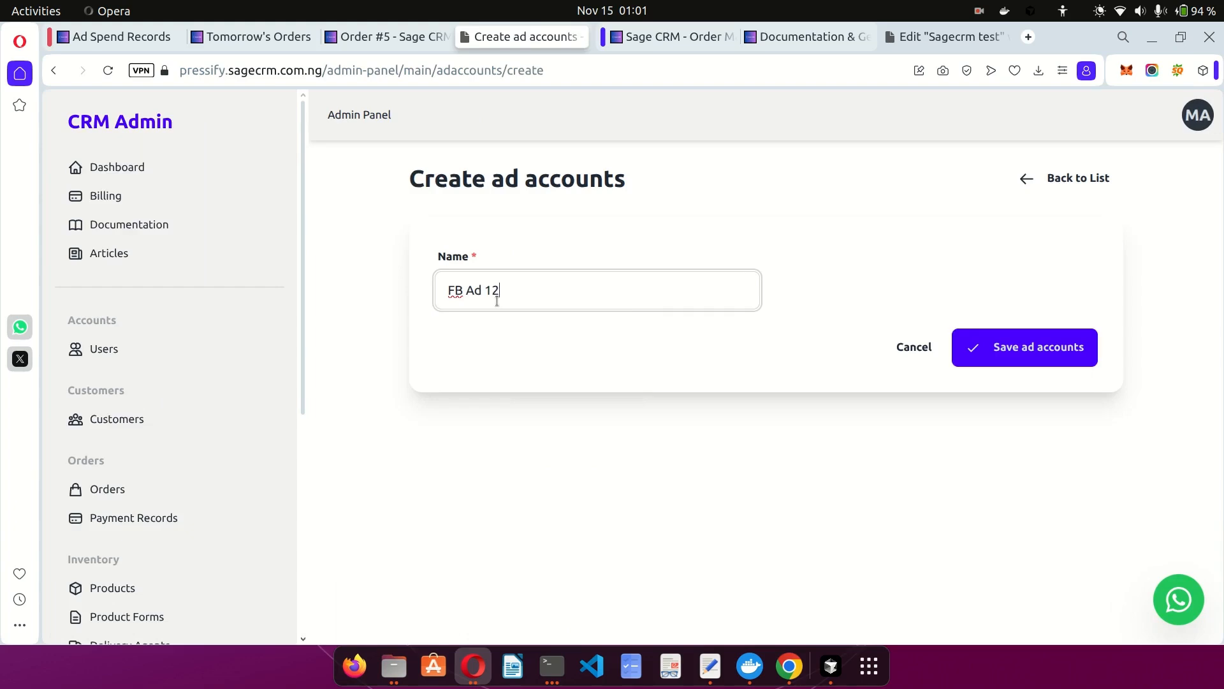
pyautogui.press('BackSpace')
pyautogui.write('2')
pyautogui.click(1056, 344)
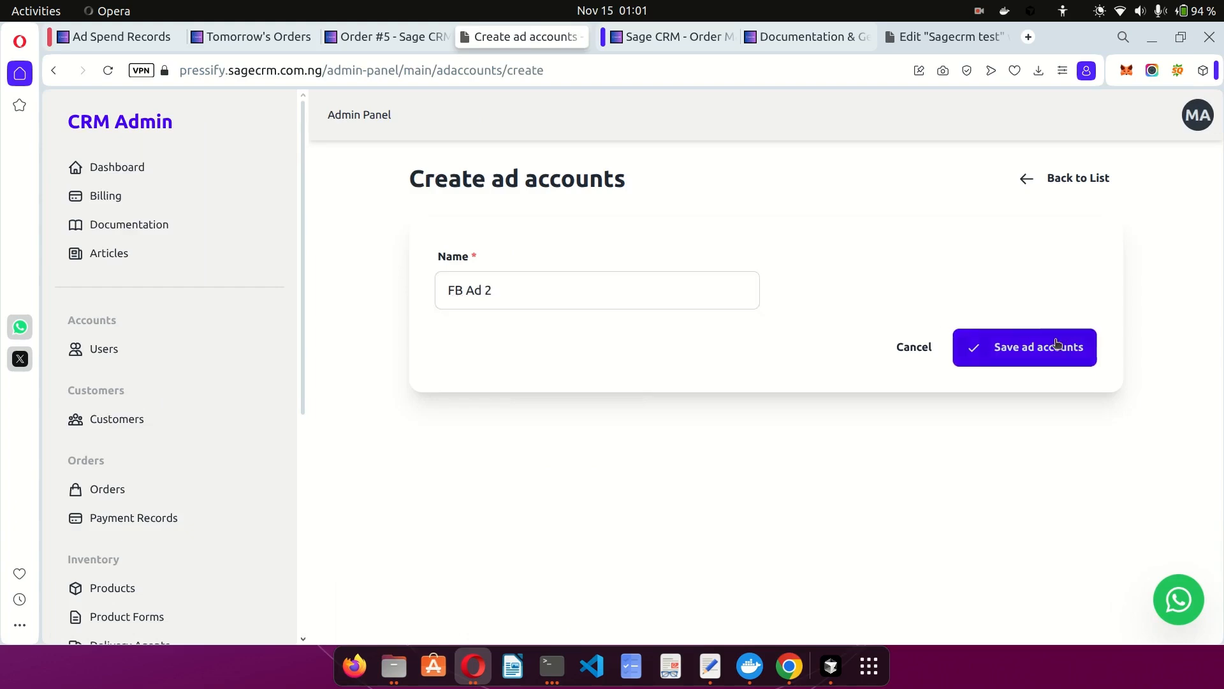
pyautogui.scroll(-5, 251, 510)
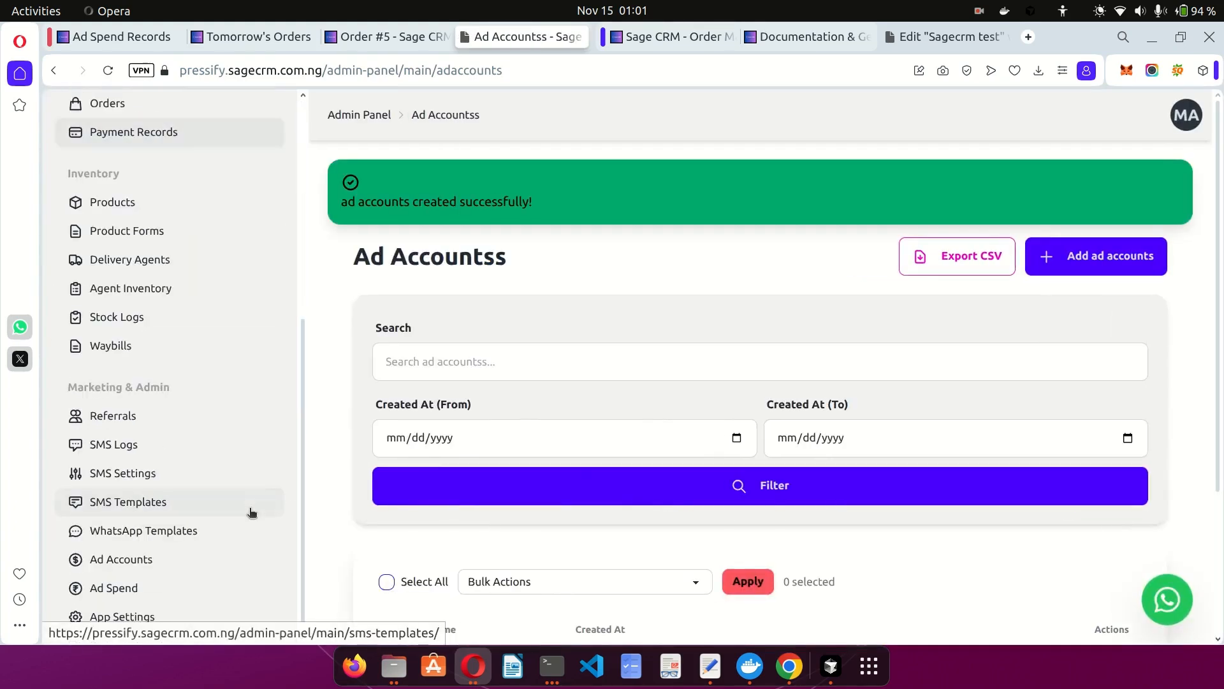
# Add an ad spend for Facebook 1 dated 11/15/2025 with amount 150000.
pyautogui.click(126, 590)
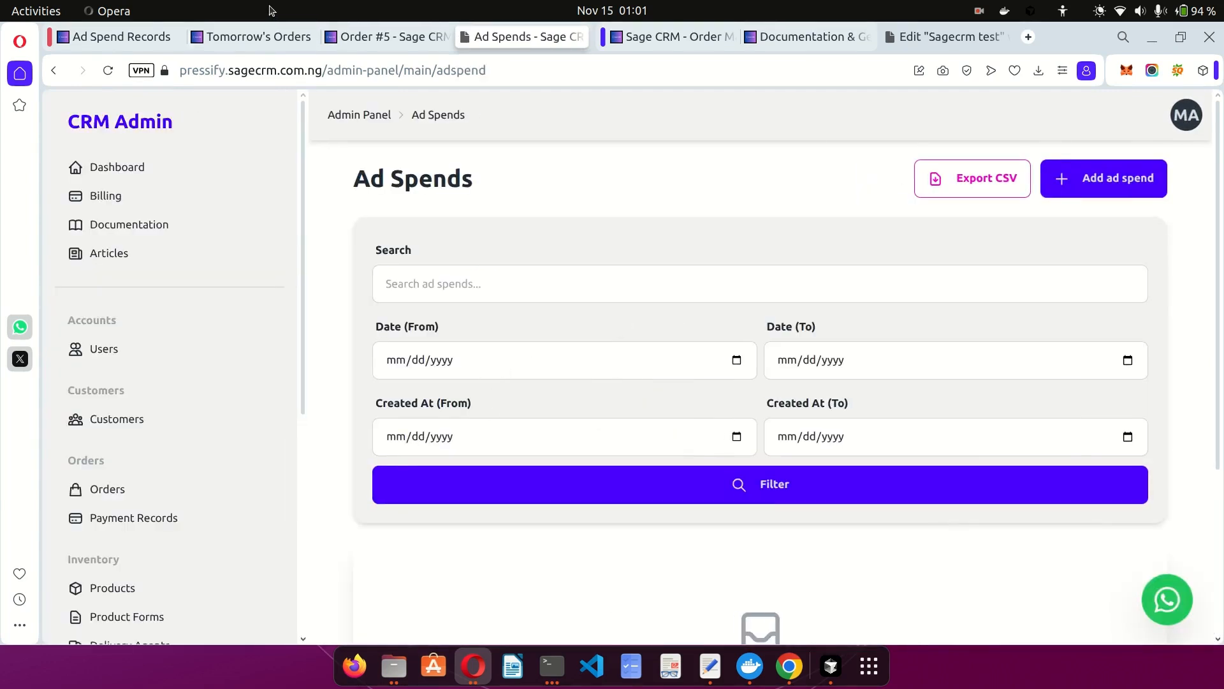
pyautogui.click(149, 40)
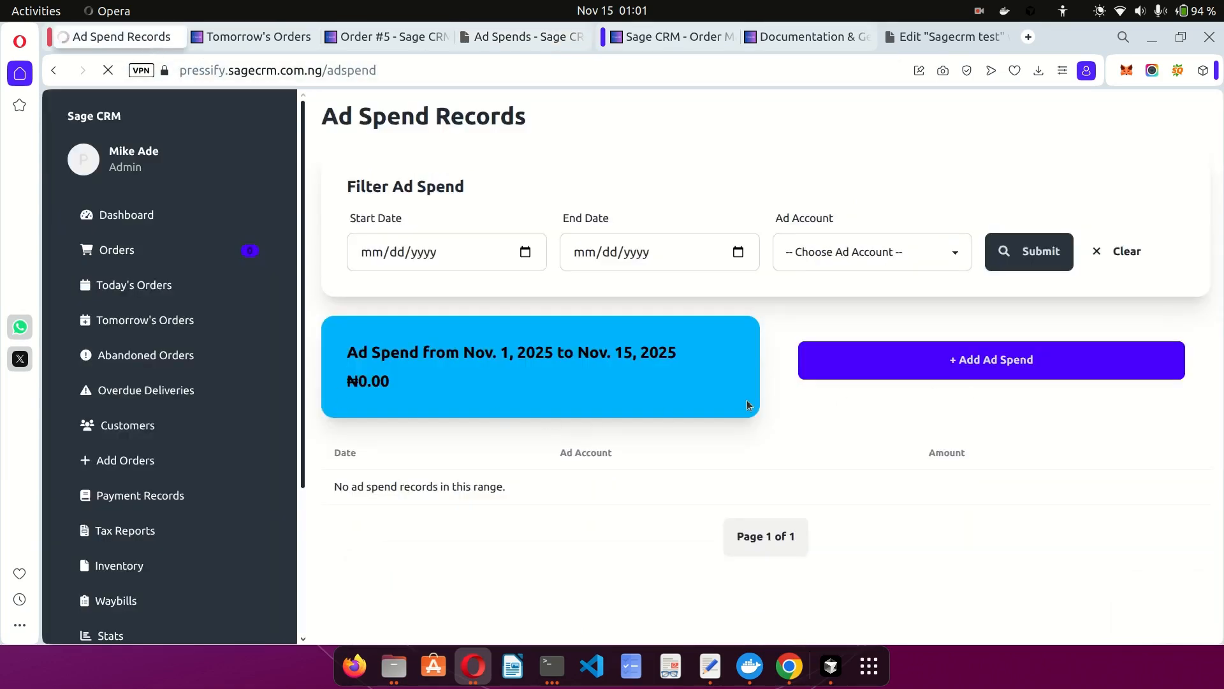
pyautogui.click(944, 364)
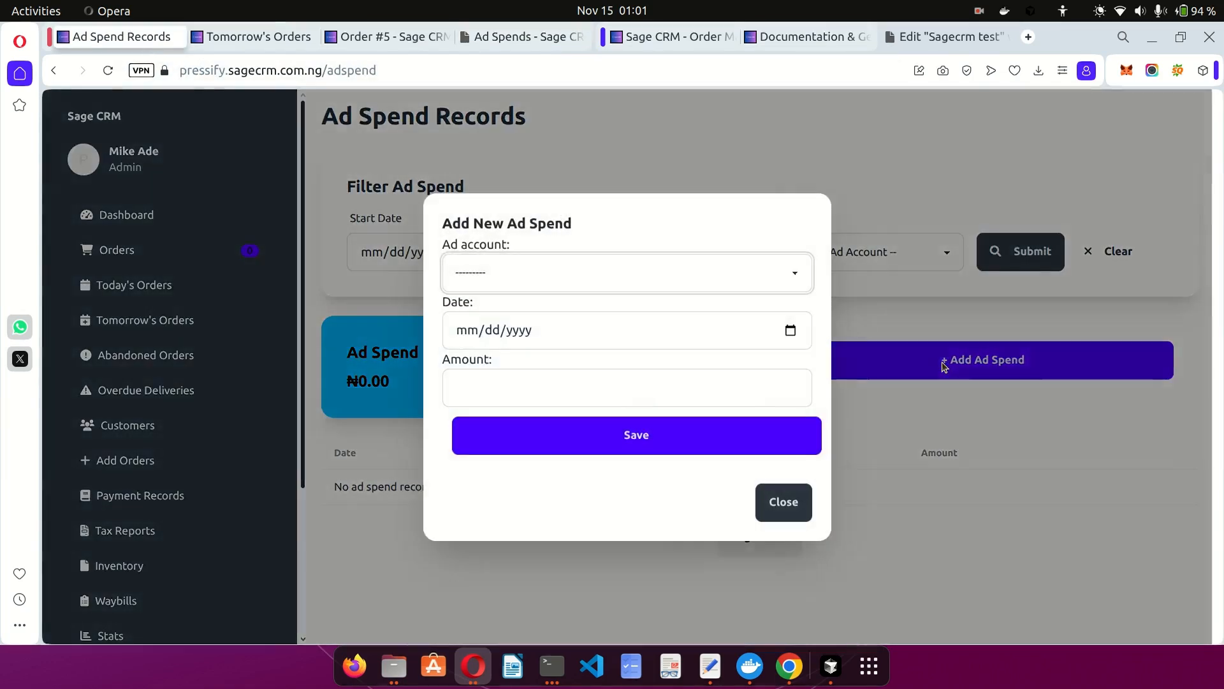
pyautogui.click(593, 280)
pyautogui.click(479, 326)
pyautogui.click(790, 331)
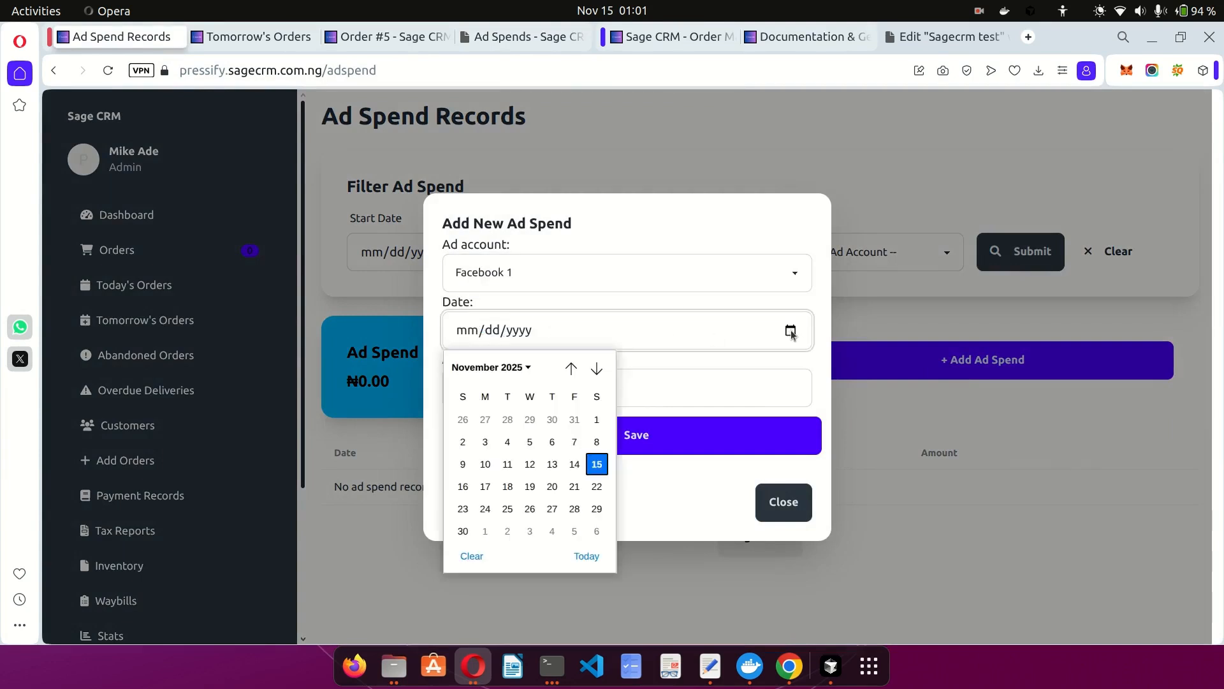
pyautogui.click(595, 460)
pyautogui.click(491, 394)
pyautogui.write('150000')
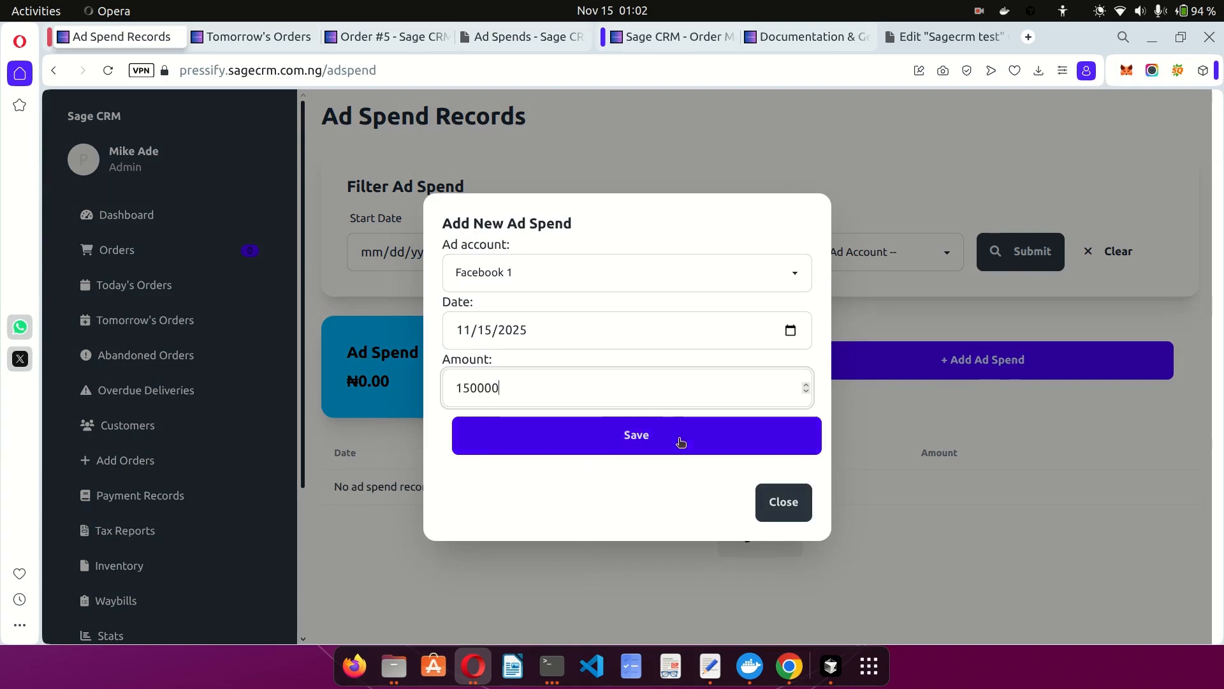
pyautogui.click(733, 436)
pyautogui.scroll(-3, 652, 452)
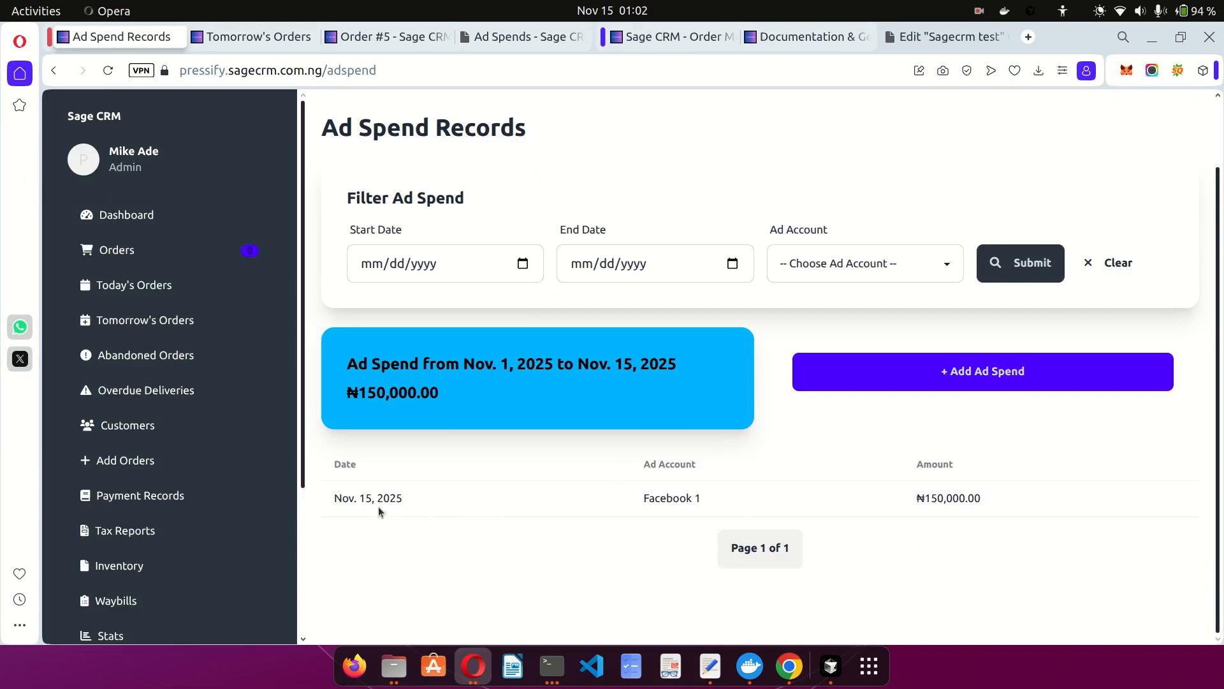
pyautogui.moveTo(366, 502); pyautogui.dragTo(412, 503)
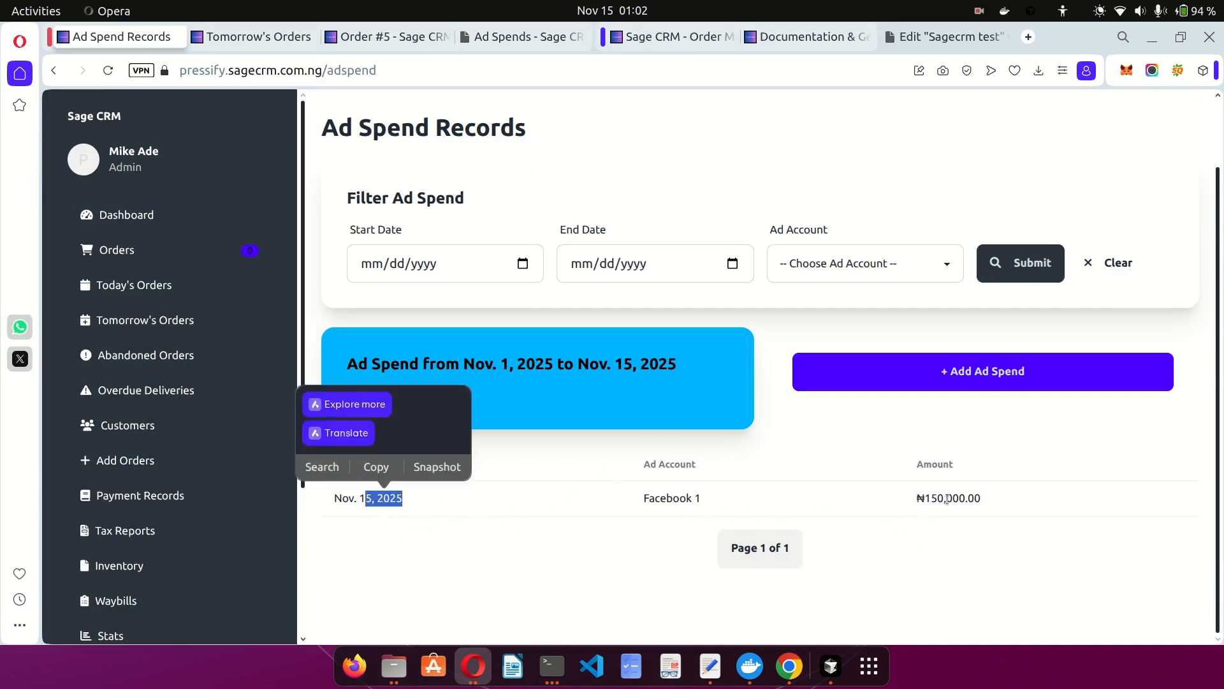
pyautogui.click(896, 505)
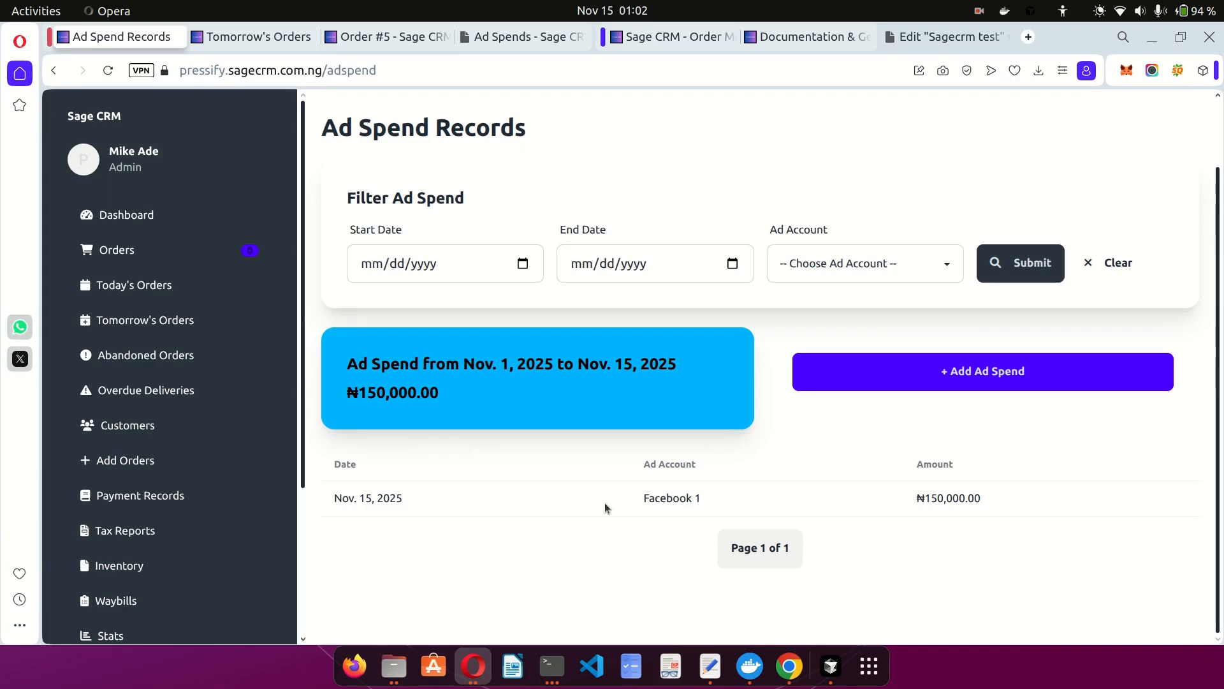
pyautogui.scroll(-4, 247, 477)
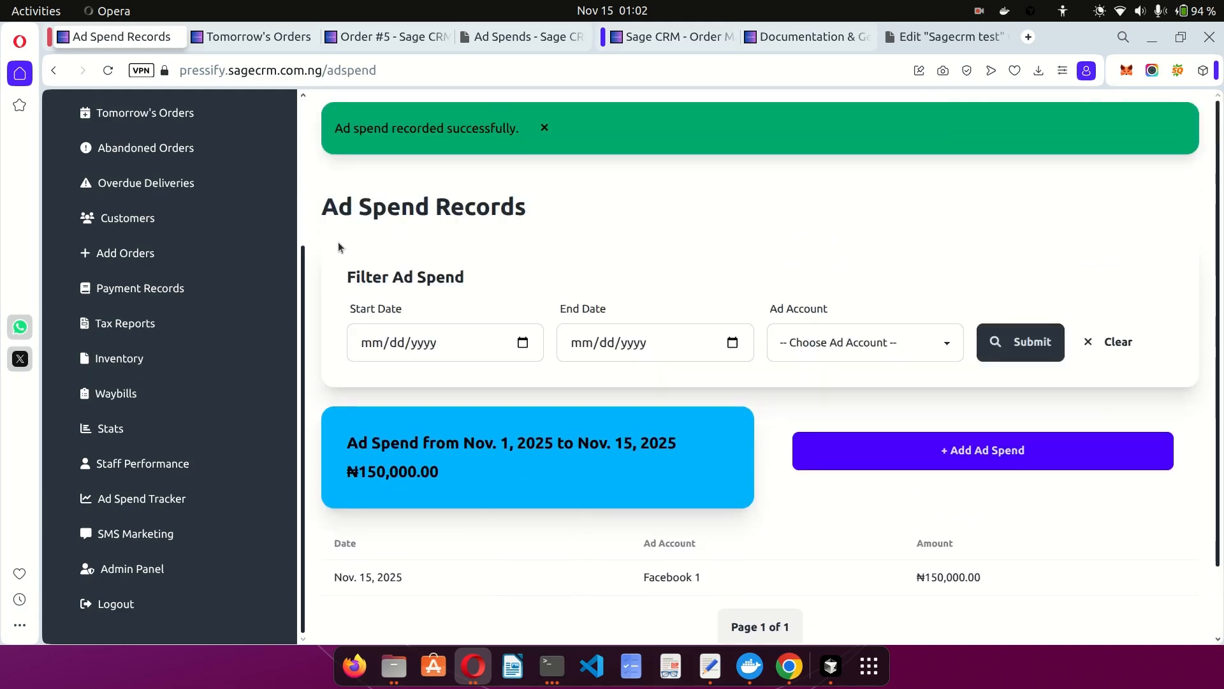
# Return to the admin Ad Spends page and scroll through its empty list.
pyautogui.click(491, 37)
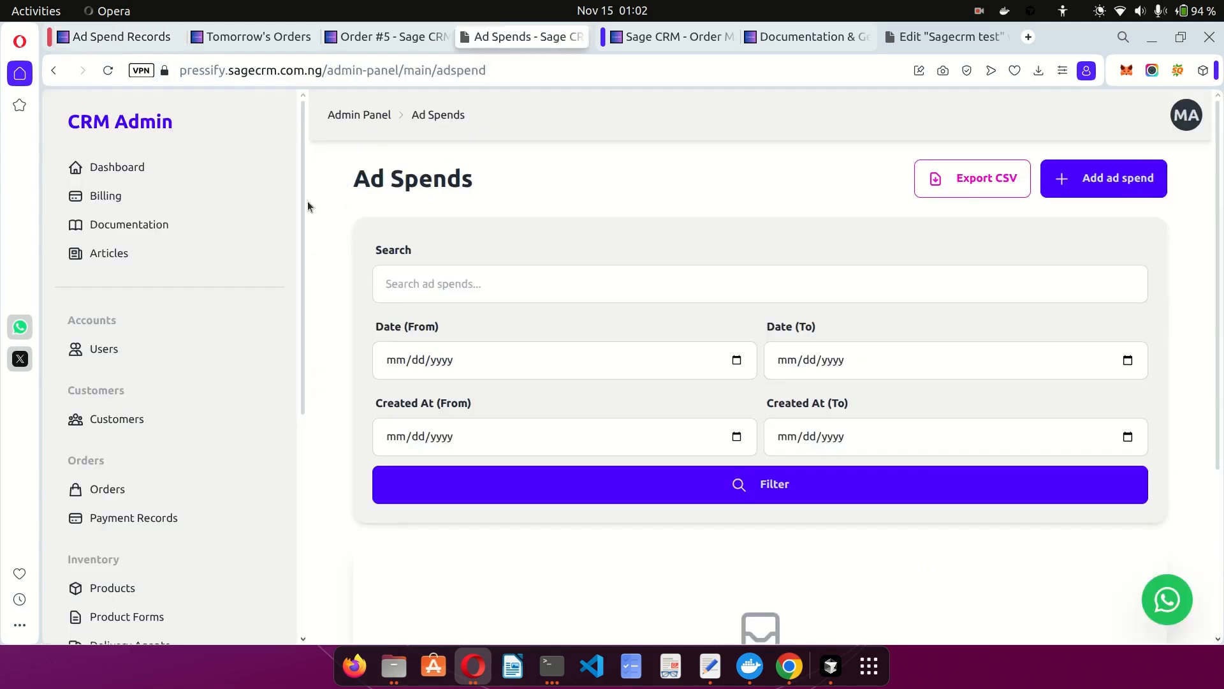
pyautogui.scroll(-4, 607, 300)
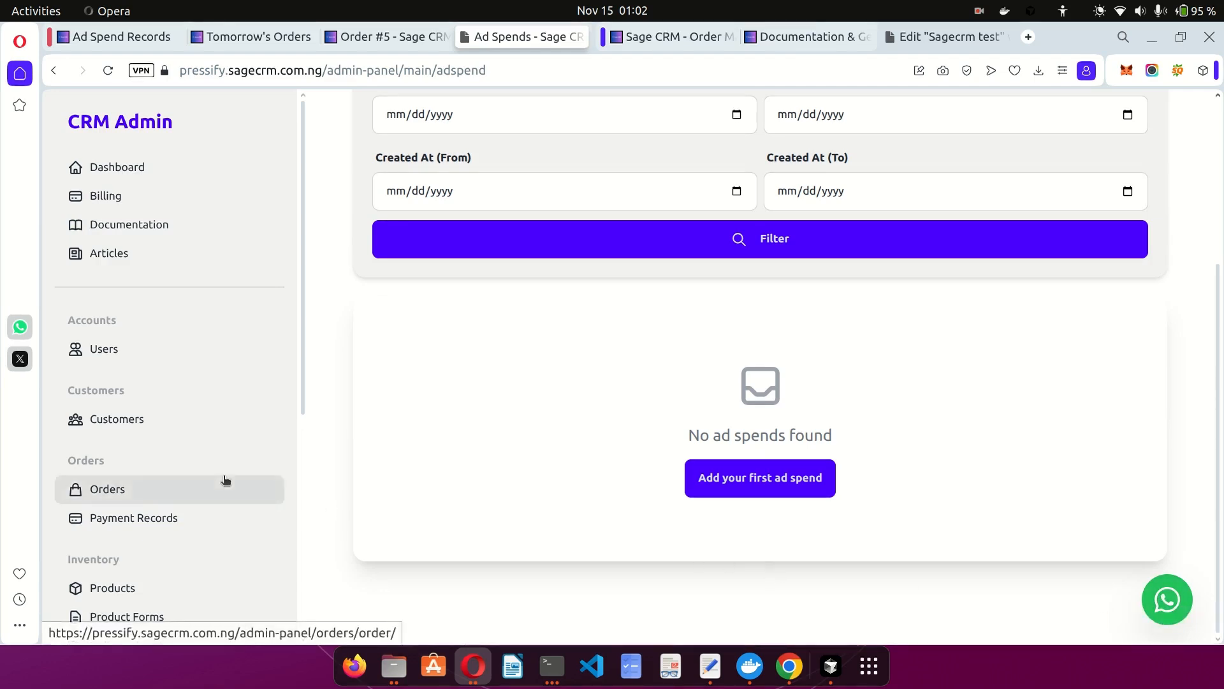
pyautogui.scroll(-5, 227, 481)
pyautogui.scroll(-1, 225, 480)
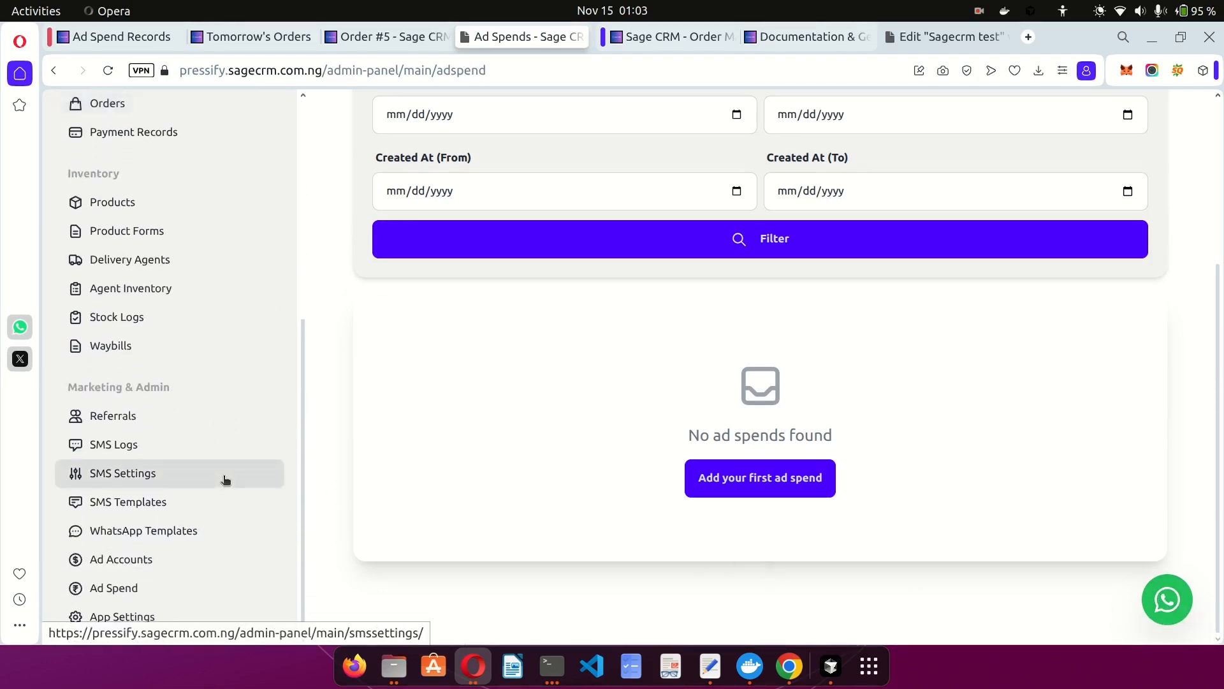